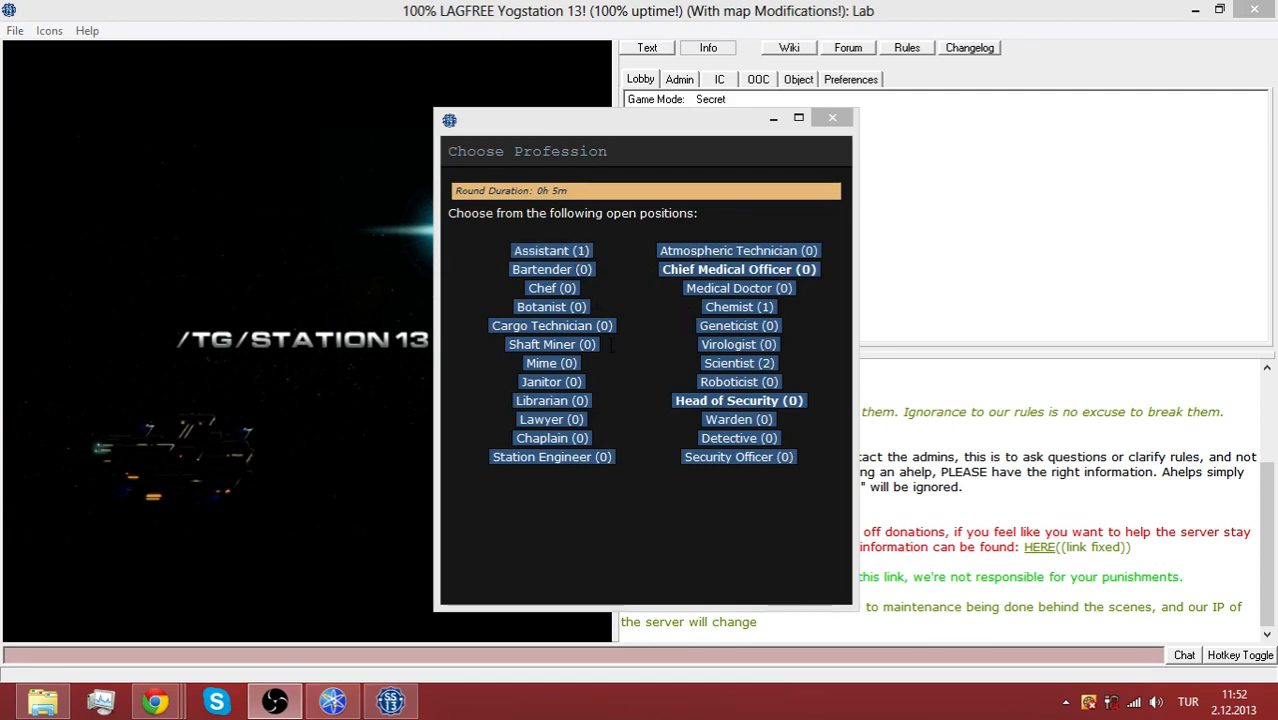
Join the round as a Cargo Technician from the Choose Profession window
{"action": "left_click", "coordinate": [600, 326]}
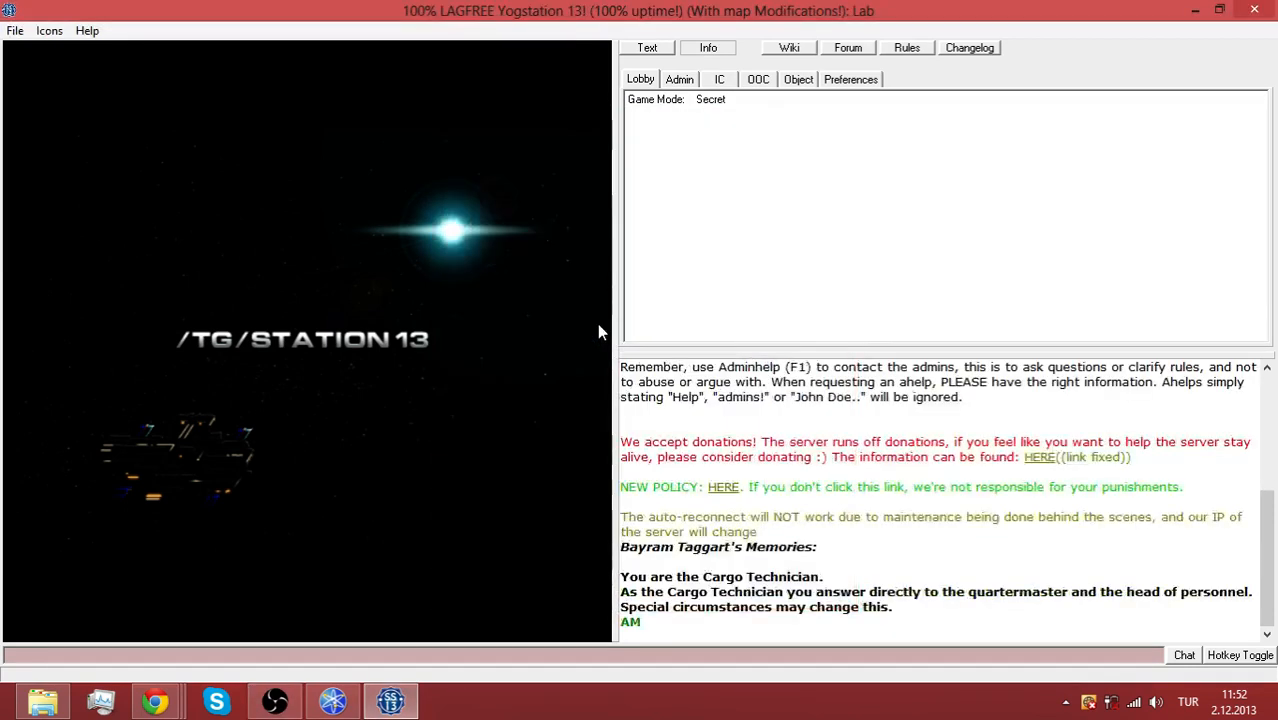
{"action": "type", "text": "Say \";Hel"}
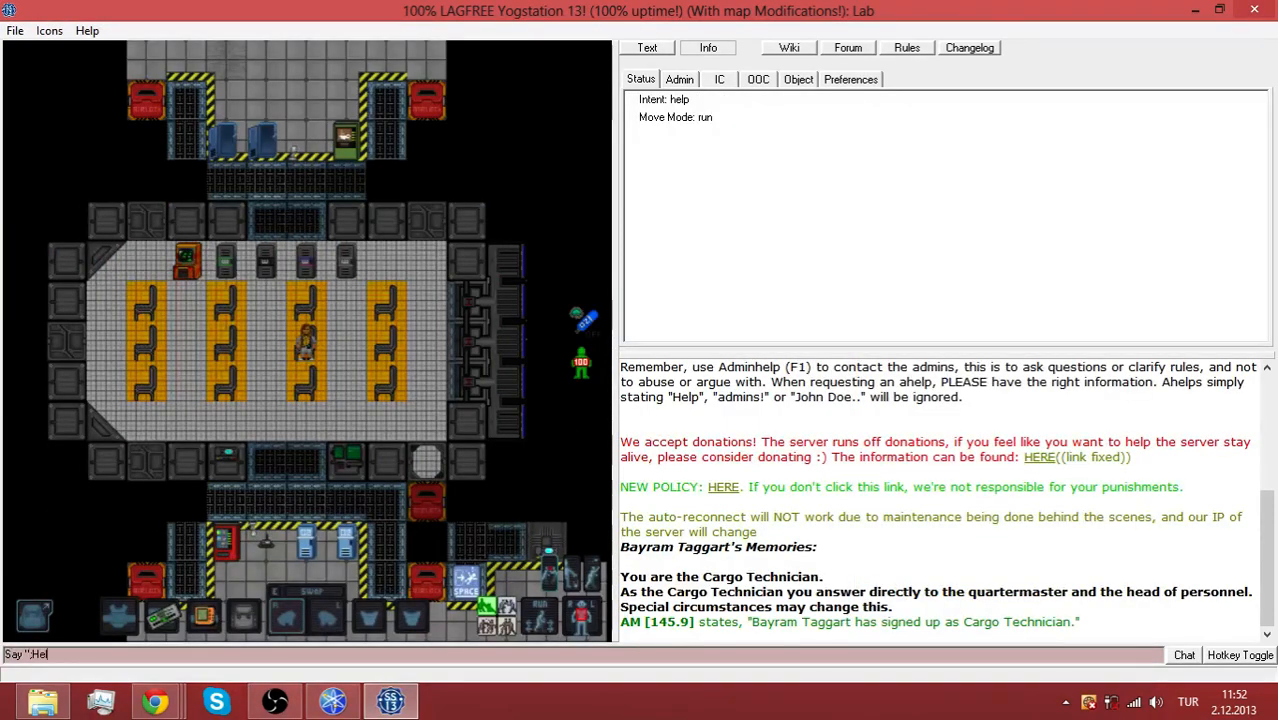
{"action": "type", "text": "lo everyone"}
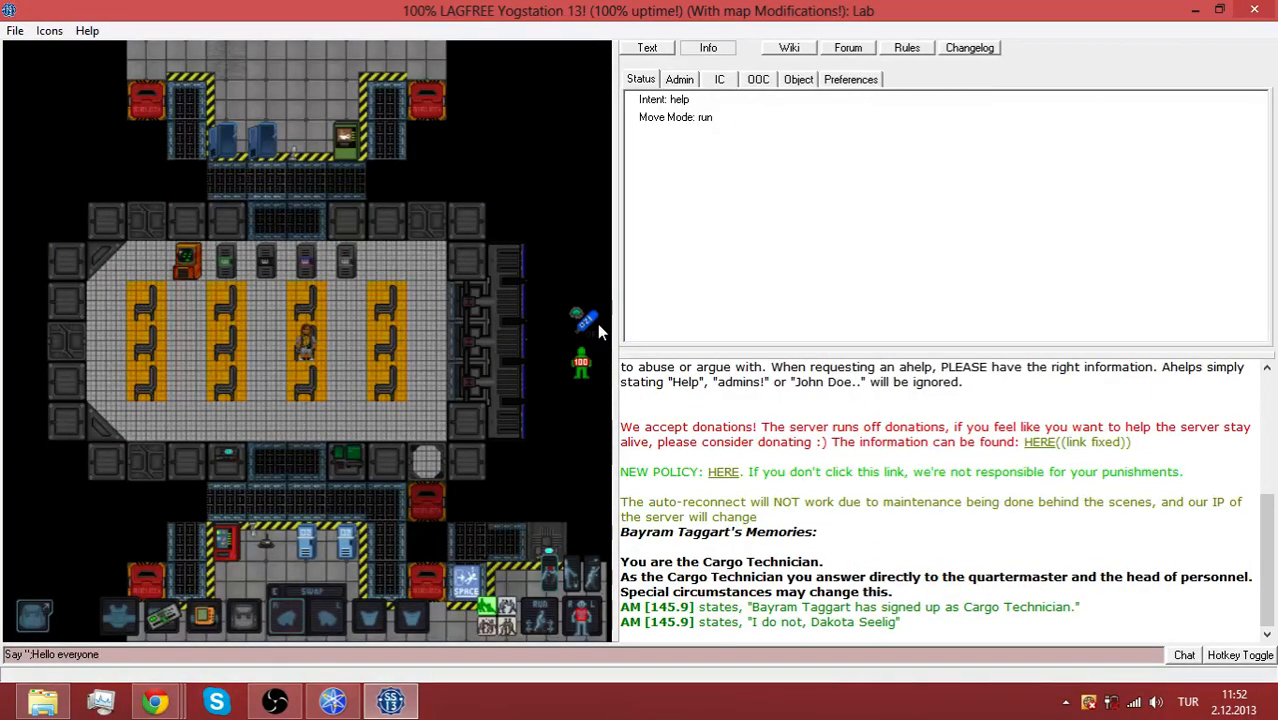
Say "Hello everyone!" in chat, correcting the typo before sending
{"action": "key", "text": "BackSpace"}
{"action": "type", "text": "e!\""}
{"action": "key", "text": "Return"}
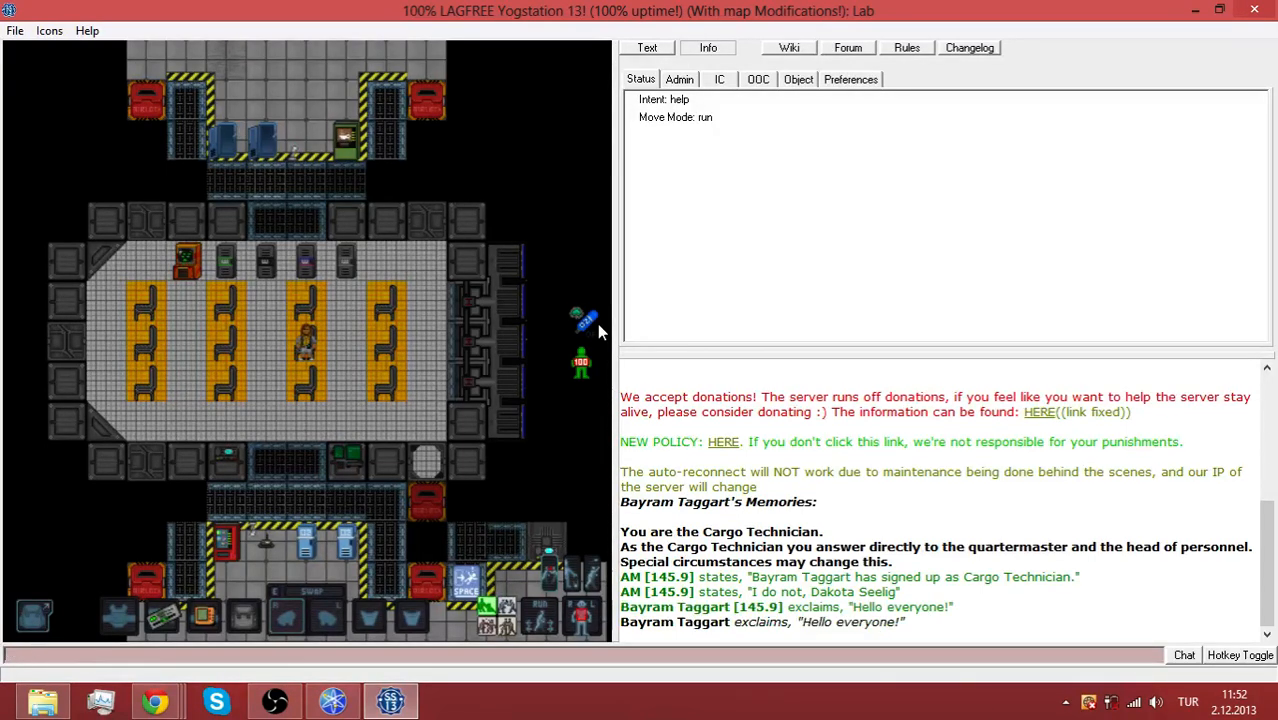
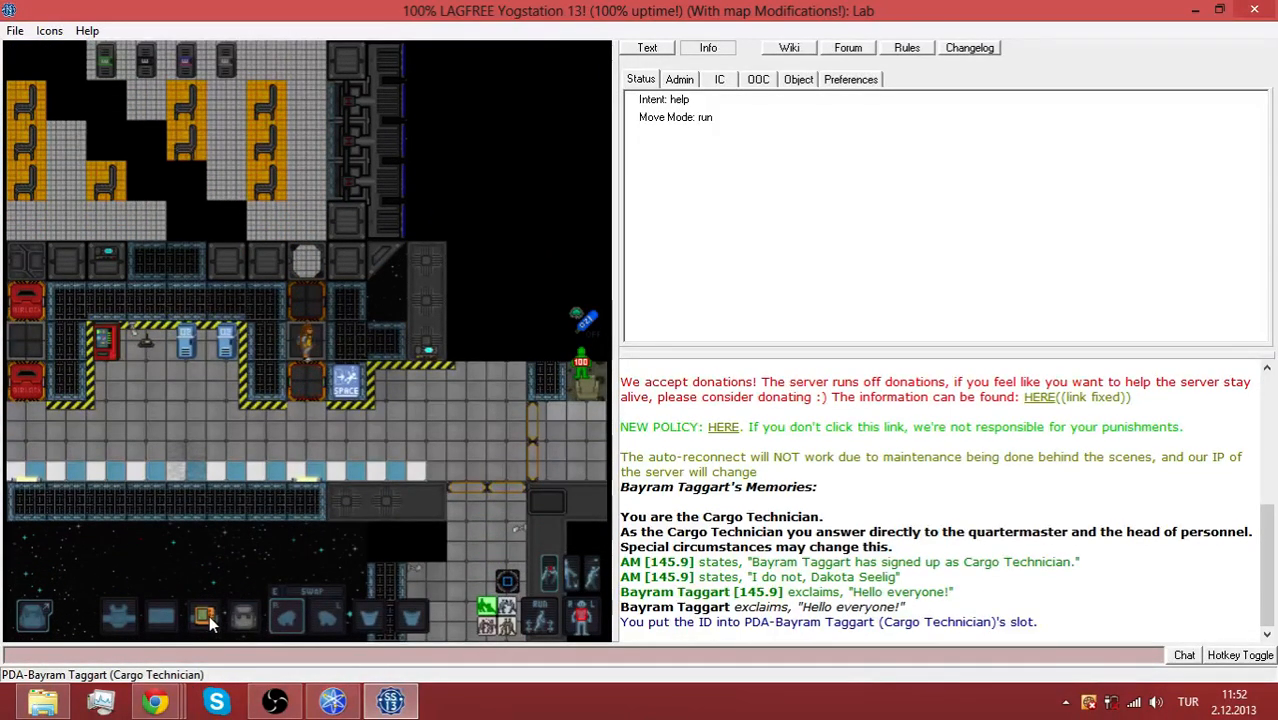
Walk the character down and east along the arrivals hallway past the meeting room
{"action": "key", "text": "Down"}
{"action": "key", "text": "Down"}
{"action": "key", "text": "Down"}
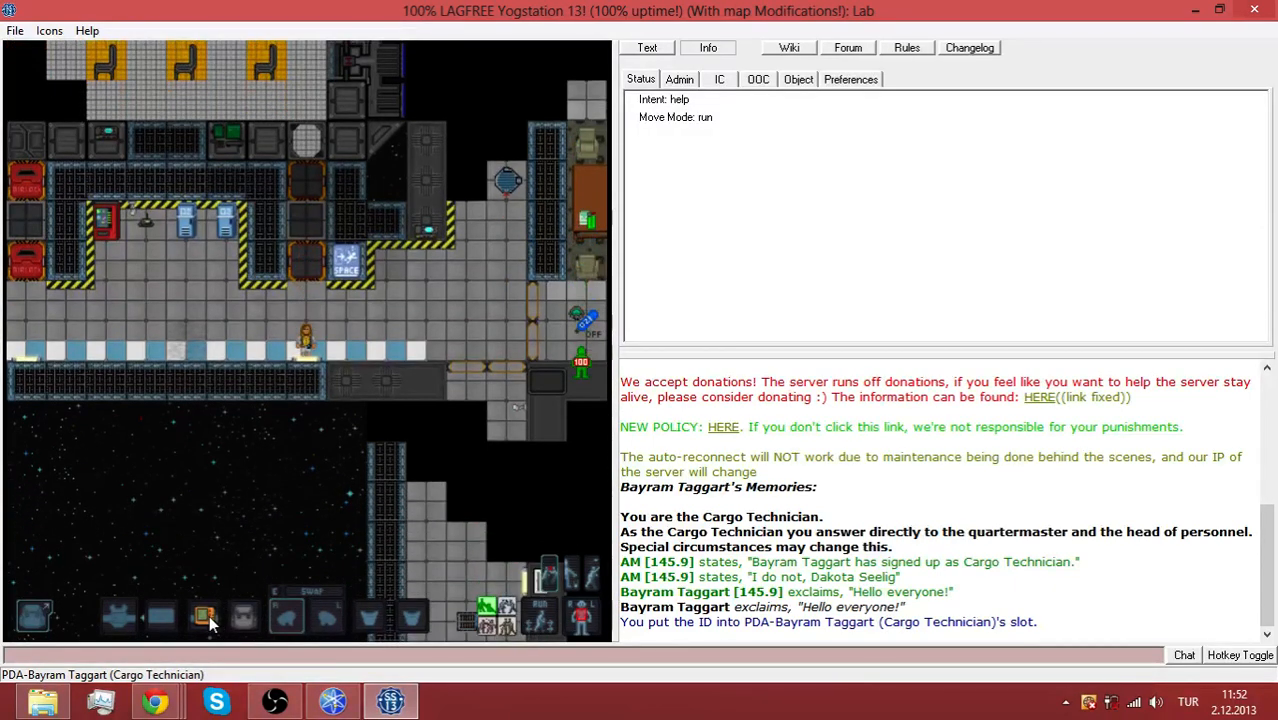
{"action": "key", "text": "Right"}
{"action": "key", "text": "Right"}
{"action": "key", "text": "Right"}
{"action": "key", "text": "Right"}
{"action": "key", "text": "Right"}
{"action": "key", "text": "Right"}
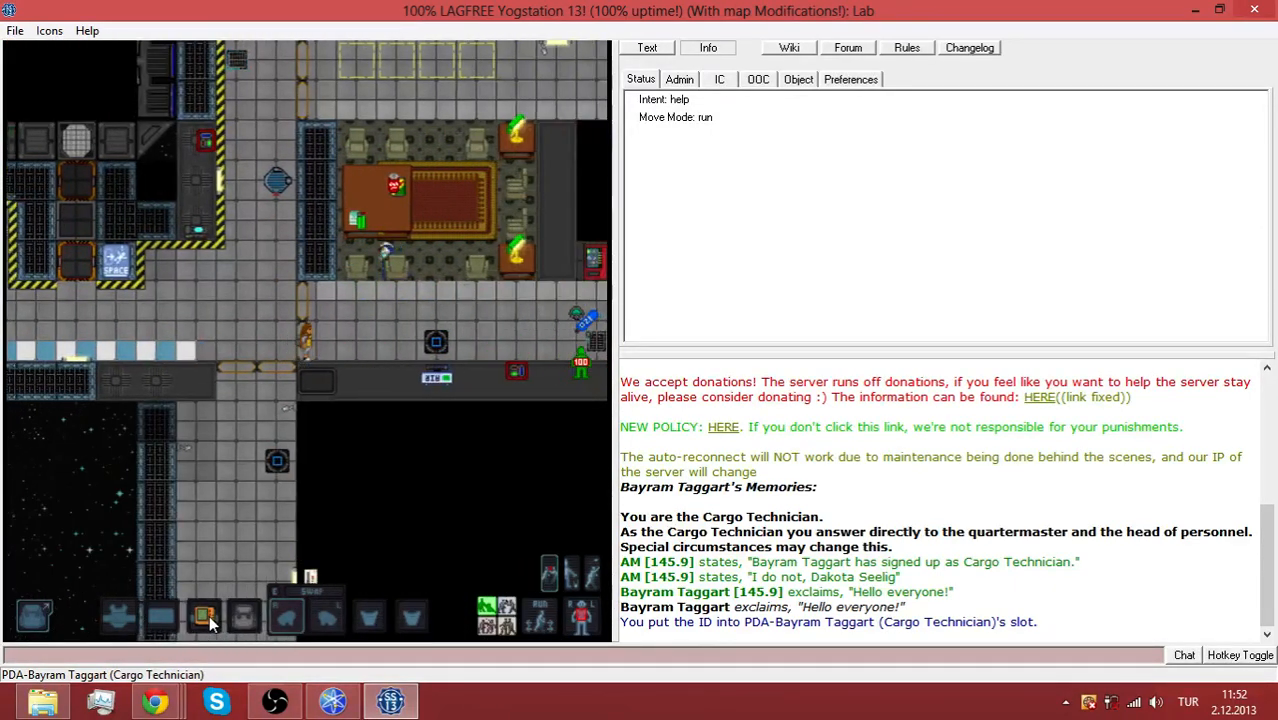
{"action": "key", "text": "Right"}
{"action": "key", "text": "Right"}
{"action": "key", "text": "Right"}
{"action": "key", "text": "Right"}
{"action": "key", "text": "Right"}
{"action": "key", "text": "Right"}
{"action": "key", "text": "Right"}
{"action": "key", "text": "Right"}
{"action": "key", "text": "Right"}
{"action": "key", "text": "Right"}
{"action": "key", "text": "Right"}
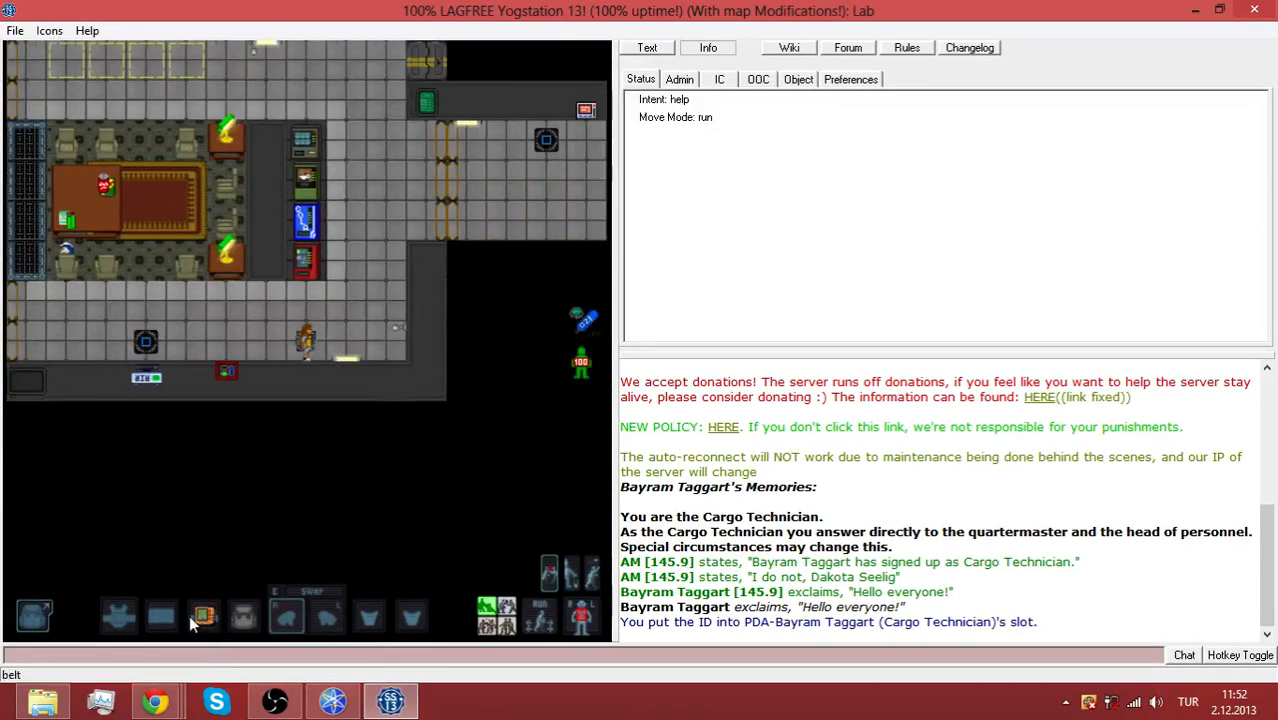
{"action": "key", "text": "Right"}
{"action": "key", "text": "Right"}
{"action": "key", "text": "Right"}
{"action": "key", "text": "Right"}
{"action": "key", "text": "Right"}
{"action": "key", "text": "Right"}
{"action": "key", "text": "Up"}
{"action": "key", "text": "Up"}
{"action": "key", "text": "Up"}
{"action": "key", "text": "Up"}
{"action": "key", "text": "Up"}
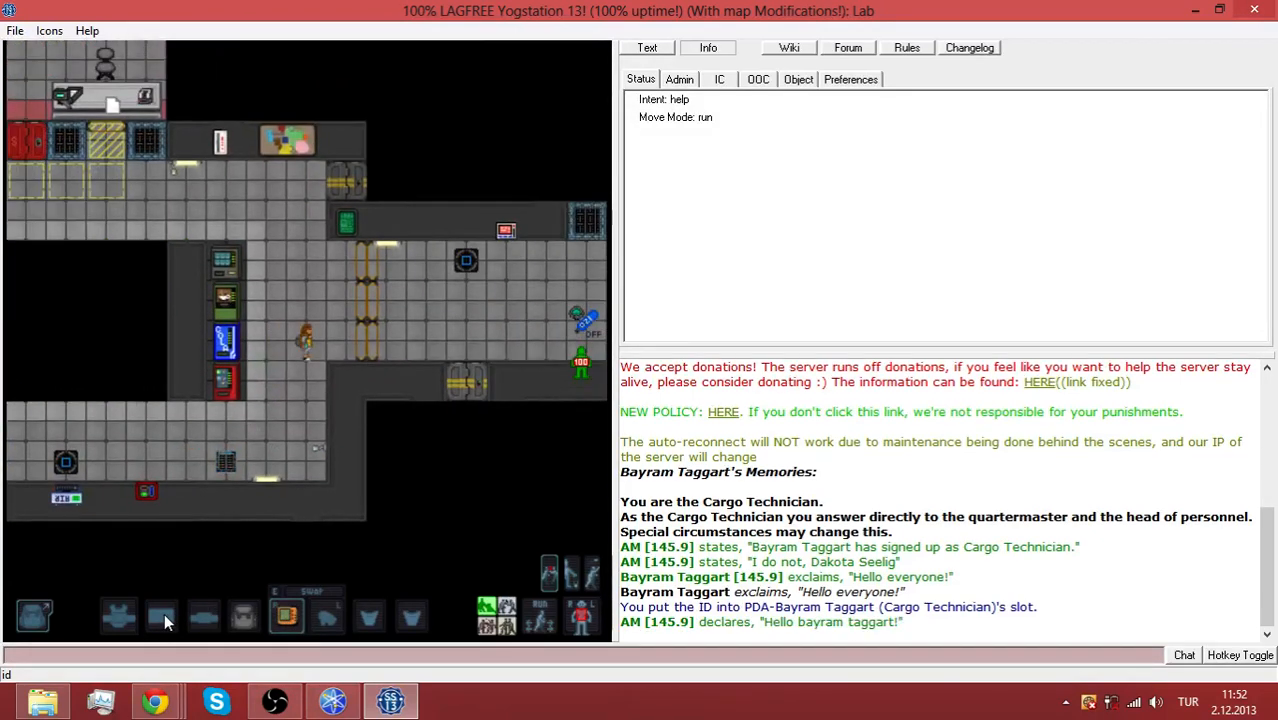
{"action": "key", "text": "Right"}
{"action": "key", "text": "Right"}
{"action": "key", "text": "Right"}
{"action": "key", "text": "Right"}
{"action": "key", "text": "Right"}
{"action": "key", "text": "Right"}
{"action": "key", "text": "Right"}
{"action": "key", "text": "Right"}
{"action": "key", "text": "Right"}
{"action": "key", "text": "Right"}
{"action": "key", "text": "Right"}
{"action": "key", "text": "Right"}
Continue east along the corridor and turn south into the cargo area
{"action": "key", "text": "Right"}
{"action": "key", "text": "Right"}
{"action": "key", "text": "Right"}
{"action": "key", "text": "Right"}
{"action": "key", "text": "Right"}
{"action": "key", "text": "Right"}
{"action": "key", "text": "Right"}
{"action": "key", "text": "Right"}
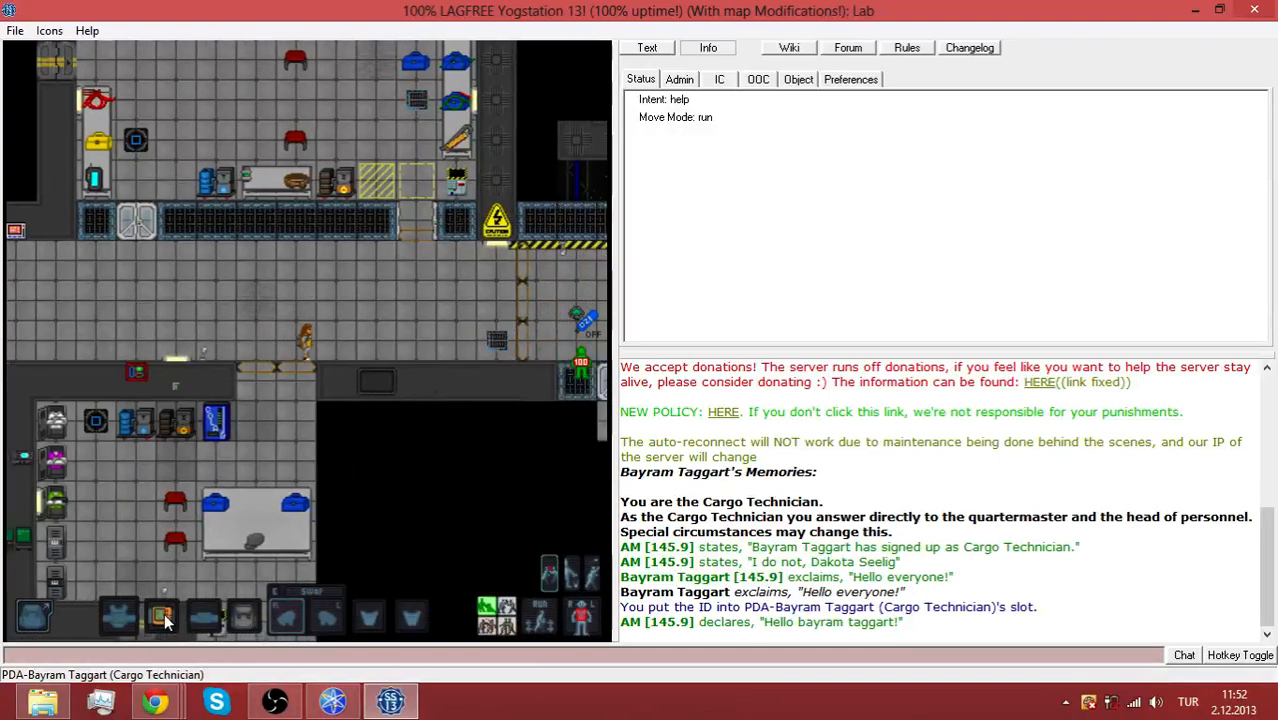
{"action": "key", "text": "Right"}
{"action": "key", "text": "Right"}
{"action": "key", "text": "Right"}
{"action": "key", "text": "Right"}
{"action": "key", "text": "Right"}
{"action": "key", "text": "Right"}
{"action": "key", "text": "Right"}
{"action": "key", "text": "Right"}
{"action": "key", "text": "Right"}
{"action": "key", "text": "Right"}
{"action": "key", "text": "Right"}
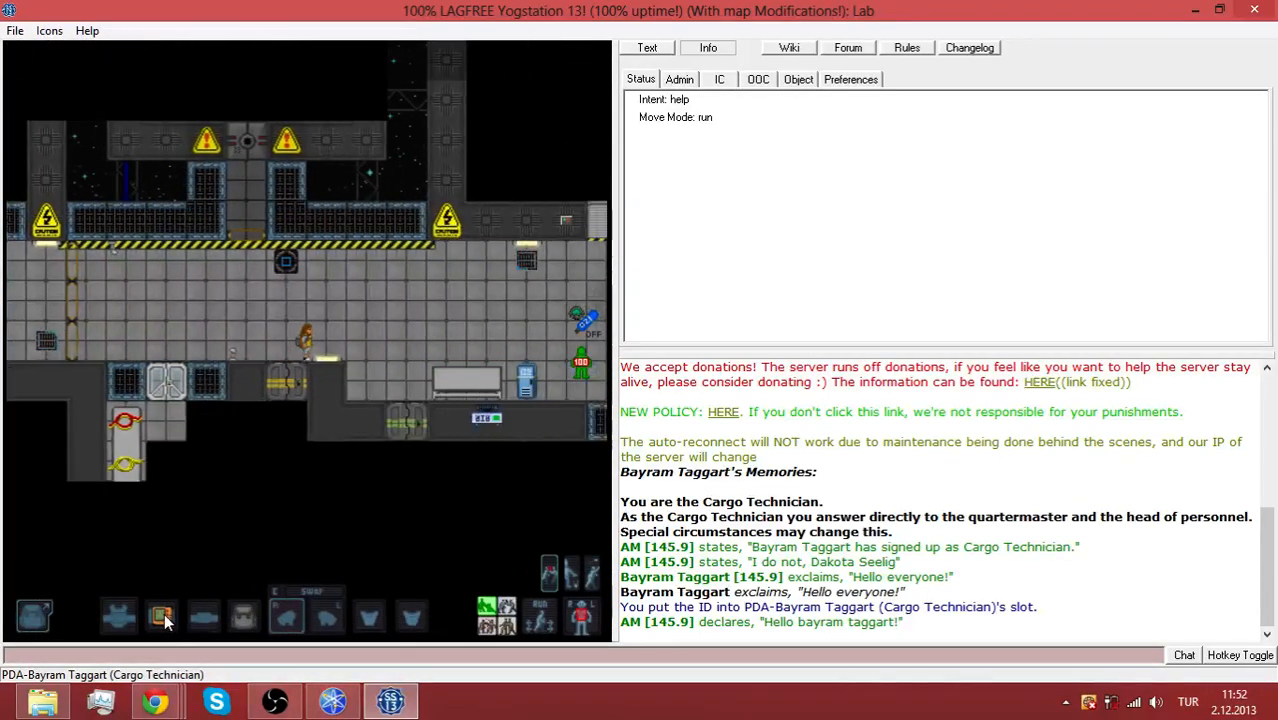
{"action": "key", "text": "Right"}
{"action": "key", "text": "Right"}
{"action": "key", "text": "Right"}
{"action": "key", "text": "Right"}
{"action": "key", "text": "Right"}
{"action": "key", "text": "Right"}
{"action": "key", "text": "Right"}
{"action": "key", "text": "Right"}
{"action": "key", "text": "Right"}
{"action": "key", "text": "Right"}
{"action": "key", "text": "Right"}
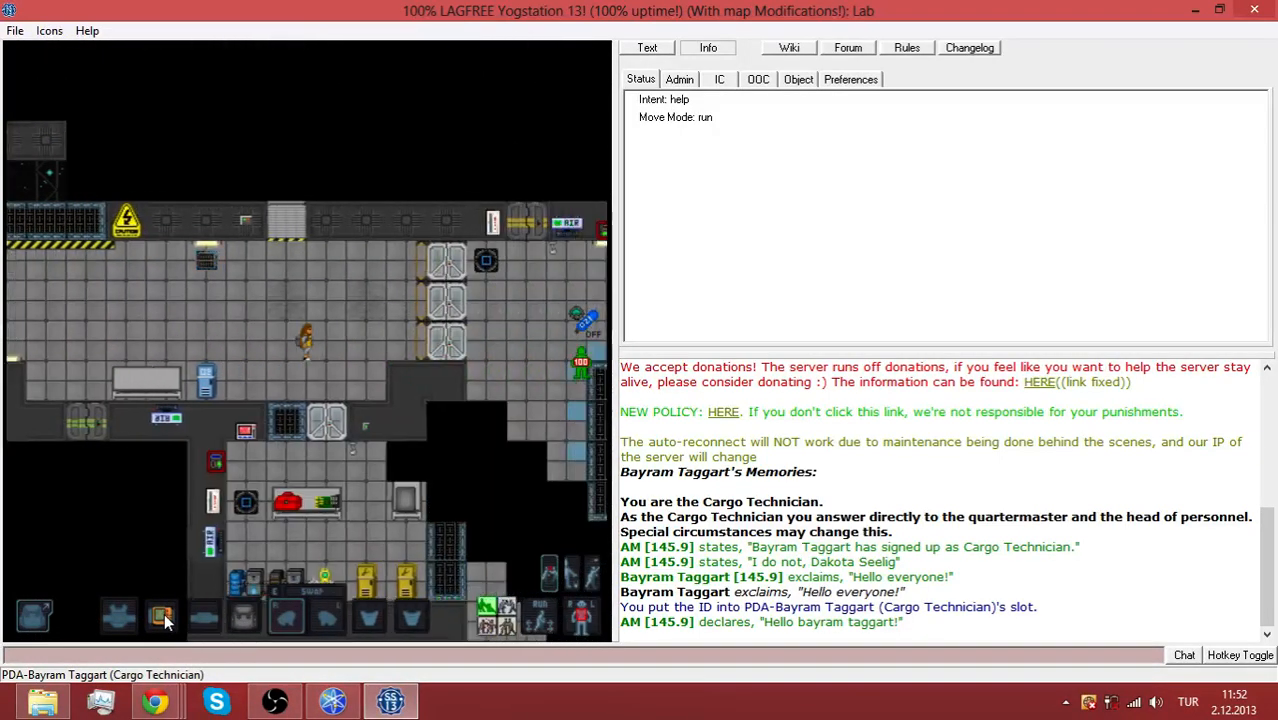
{"action": "key", "text": "Right"}
{"action": "key", "text": "Right"}
{"action": "key", "text": "Right"}
{"action": "key", "text": "Down"}
{"action": "key", "text": "Down"}
{"action": "key", "text": "Down"}
{"action": "key", "text": "Down"}
{"action": "key", "text": "Down"}
{"action": "key", "text": "Down"}
{"action": "key", "text": "Down"}
{"action": "key", "text": "Down"}
{"action": "key", "text": "Down"}
{"action": "key", "text": "Down"}
{"action": "key", "text": "Down"}
{"action": "key", "text": "Down"}
{"action": "key", "text": "Down"}
{"action": "key", "text": "Down"}
{"action": "key", "text": "Down"}
{"action": "key", "text": "Down"}
{"action": "key", "text": "Down"}
{"action": "key", "text": "Down"}
{"action": "key", "text": "Down"}
{"action": "key", "text": "Down"}
{"action": "key", "text": "Down"}
{"action": "key", "text": "Down"}
{"action": "key", "text": "Down"}
{"action": "key", "text": "Down"}
{"action": "key", "text": "Down"}
{"action": "key", "text": "Down"}
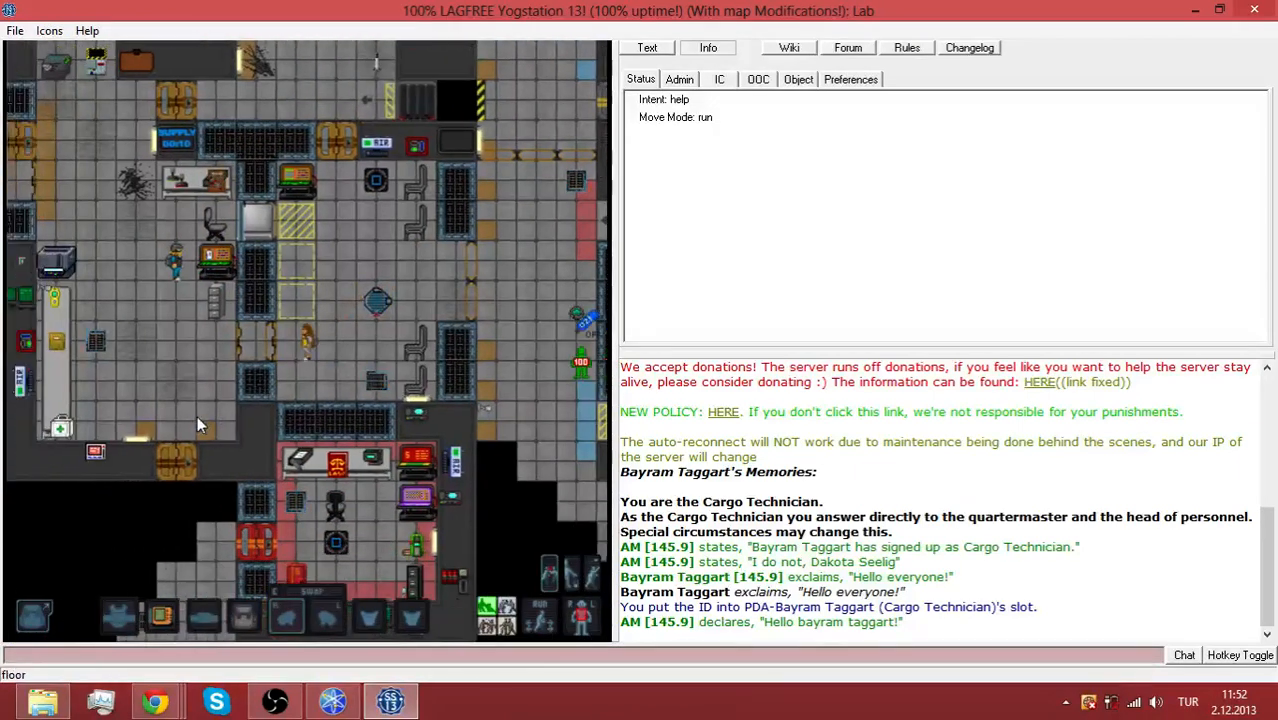
Step into the cargo office, salute, say "Sir." and ask if there is anything you can help with
{"action": "key", "text": "Left"}
{"action": "key", "text": "Left"}
{"action": "type", "text": "salute"}
{"action": "key", "text": "Return"}
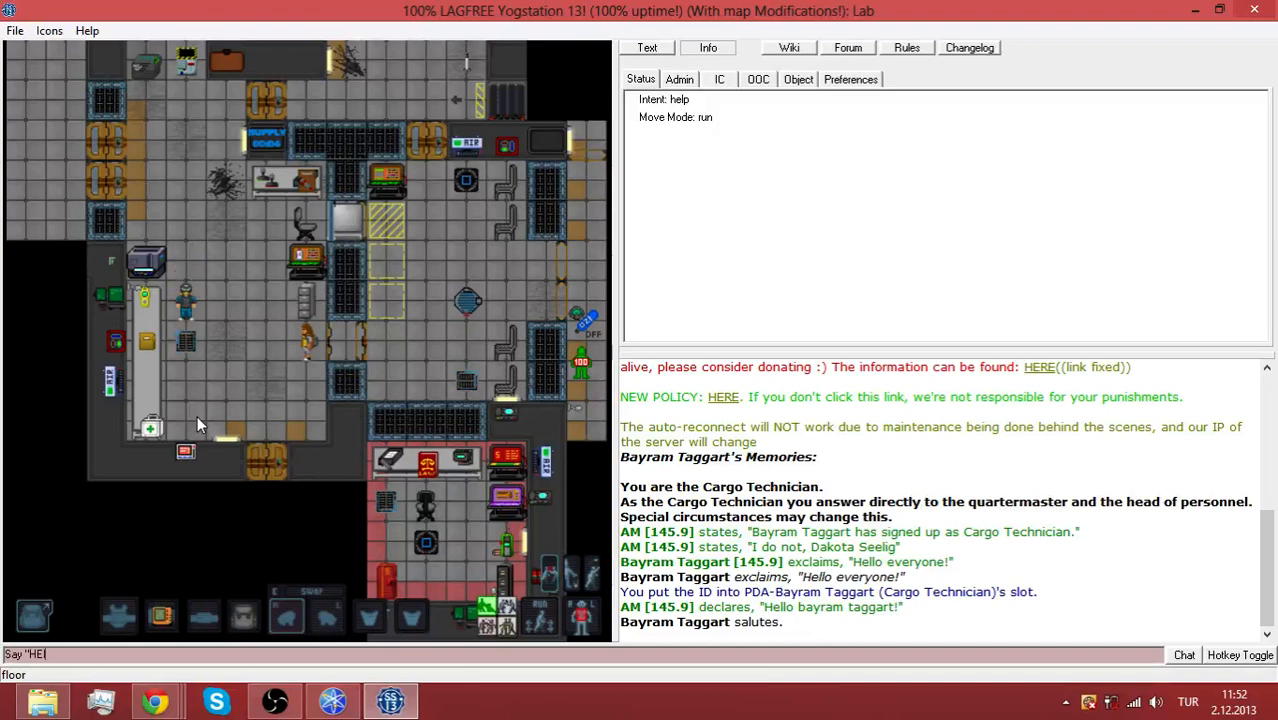
{"action": "type", "text": "Say \"HSir."}
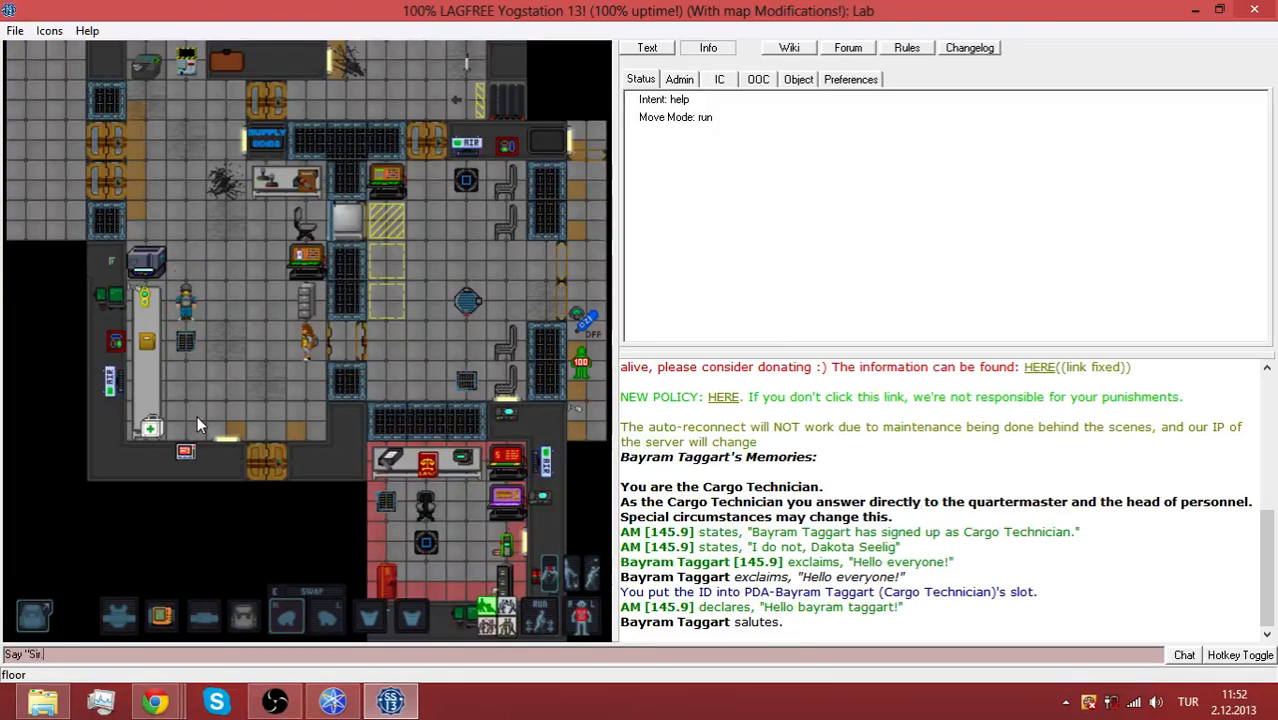
{"action": "key", "text": "Return"}
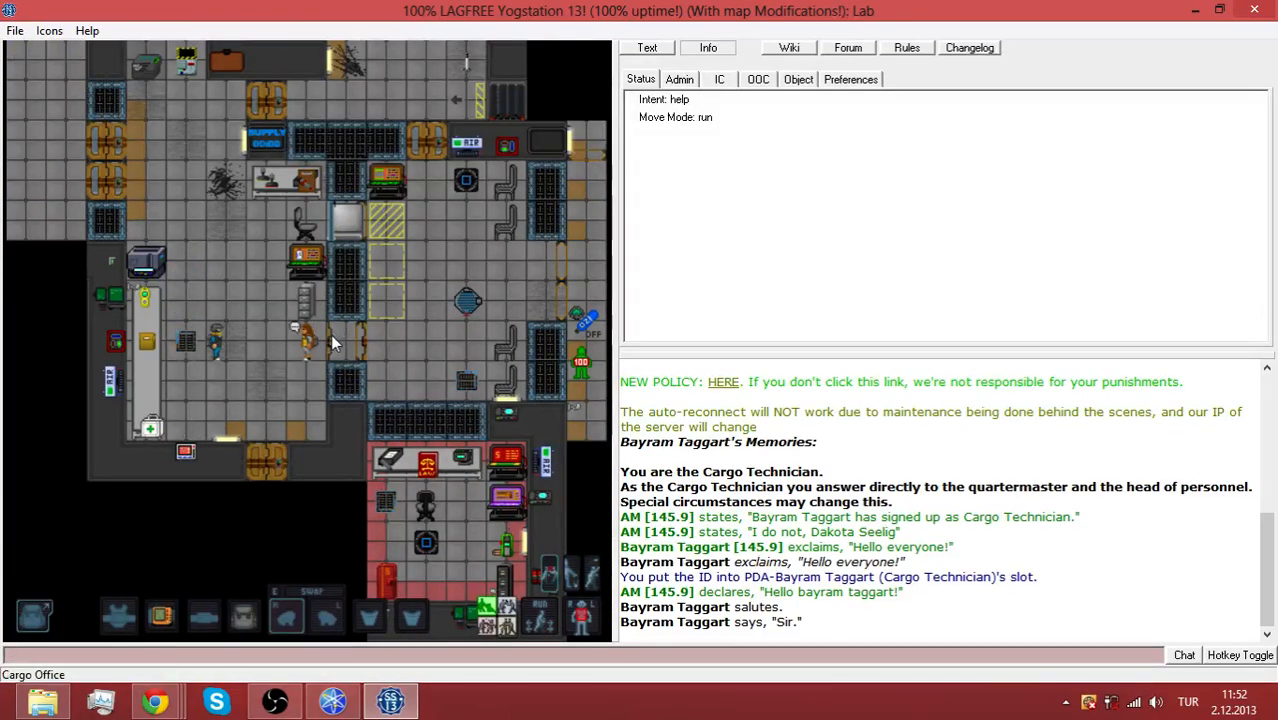
{"action": "key", "text": "Down"}
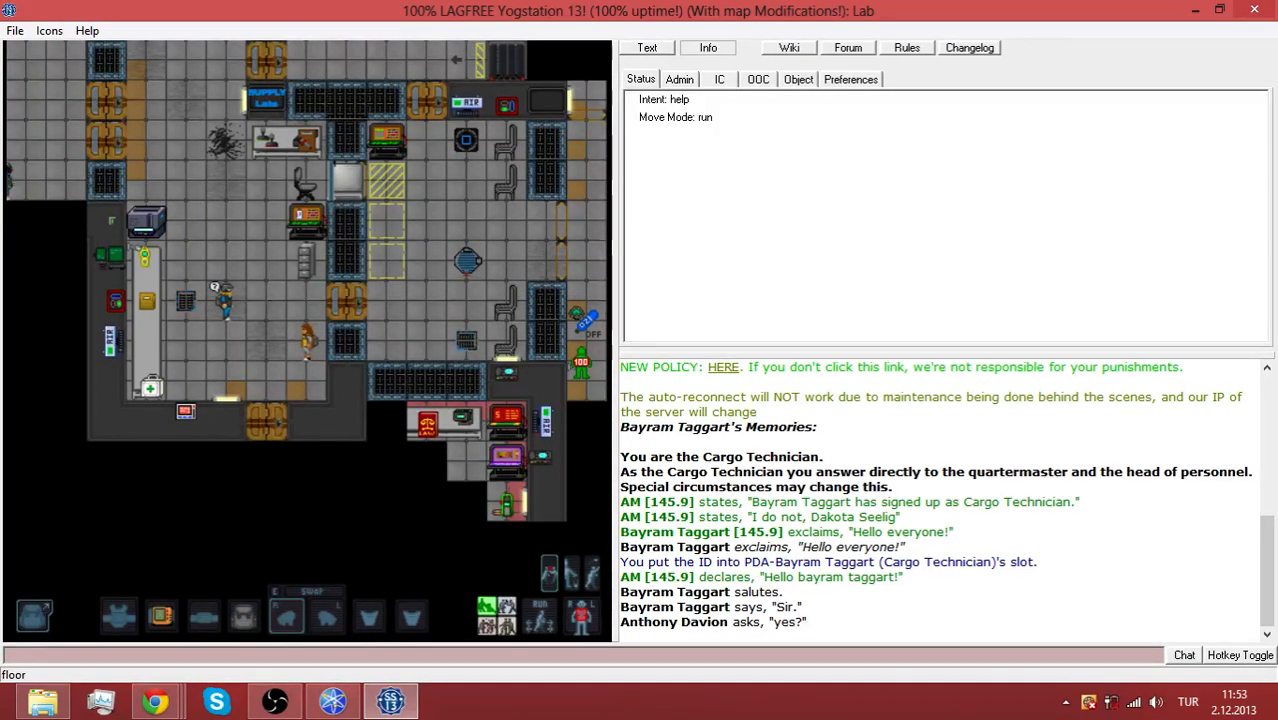
{"action": "type", "text": "Say \"Is there anyt"}
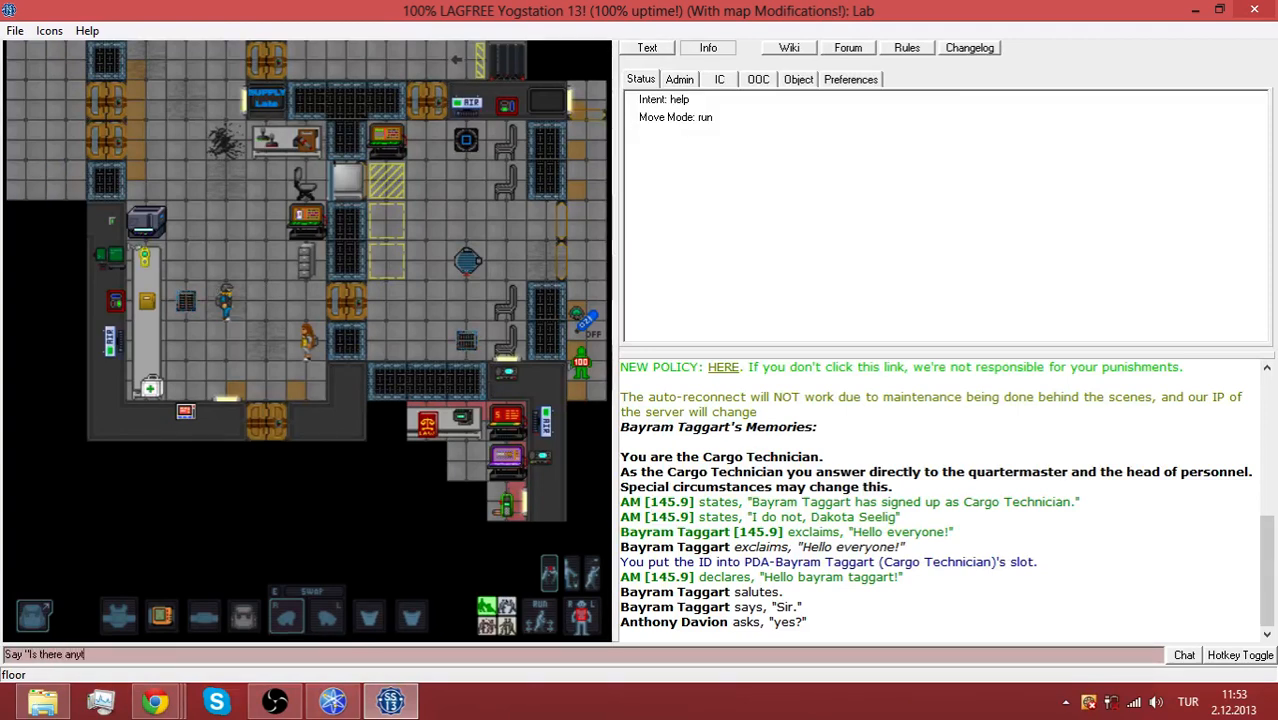
{"action": "type", "text": "hing I "}
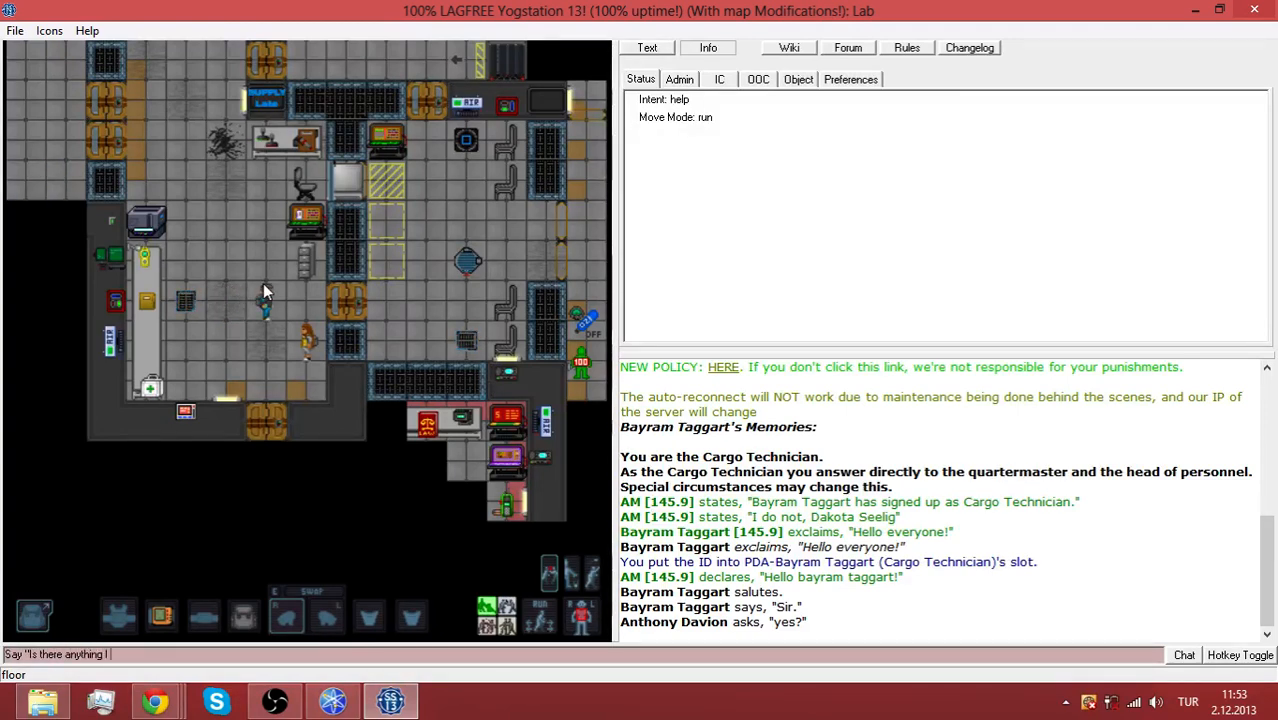
{"action": "type", "text": "can help you with?\""}
{"action": "key", "text": "Return"}
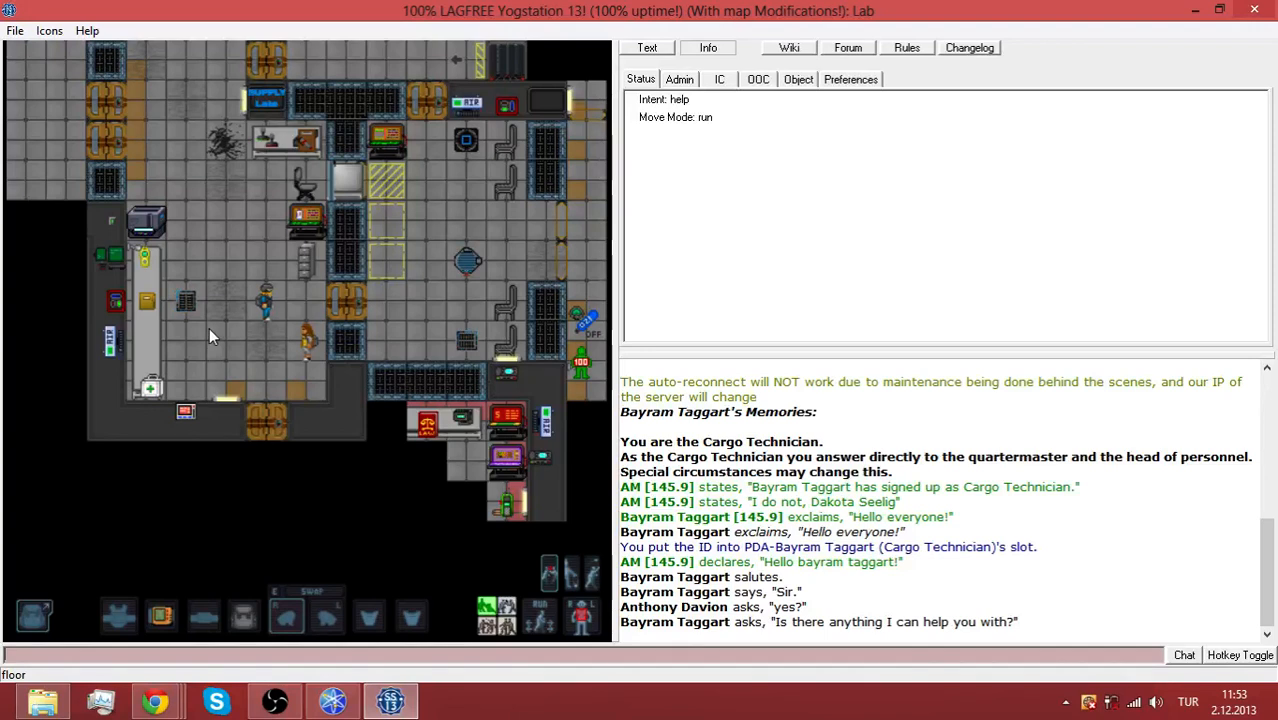
Examine the head of personnel, ask about the singularity, mention seeing physics and offer to help
{"action": "left_click", "coordinate": [266, 300], "text": "shift"}
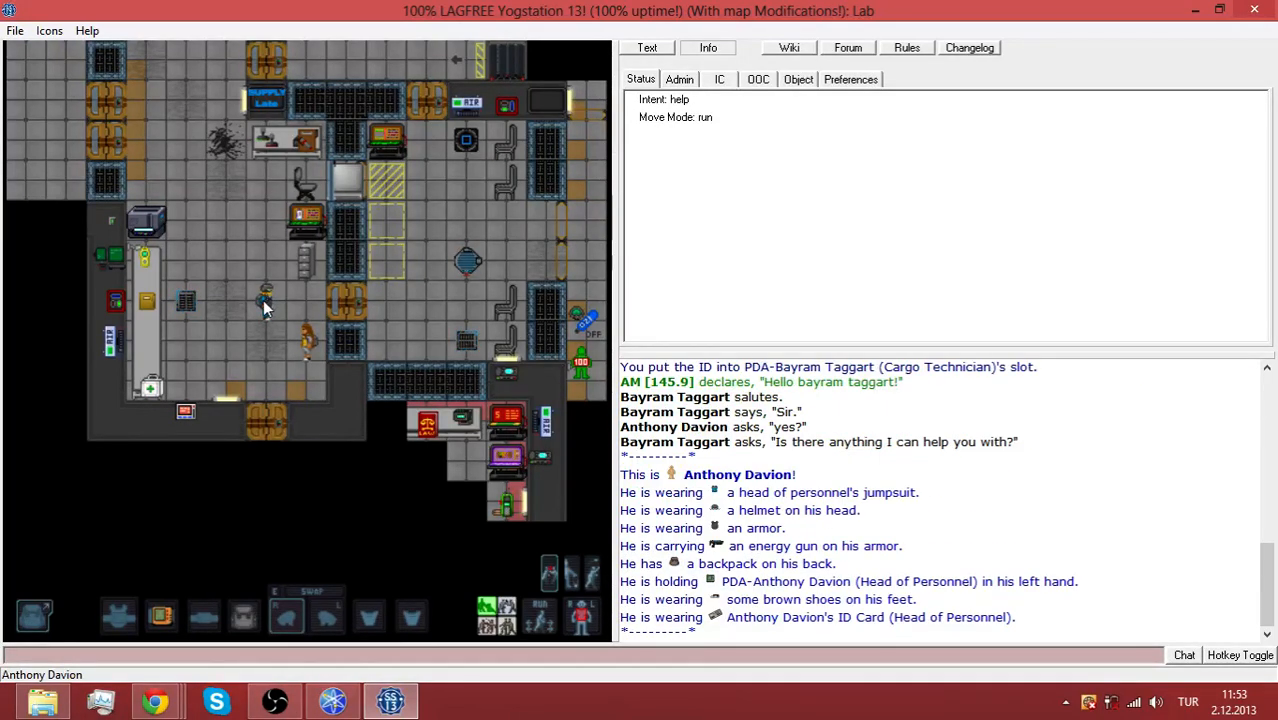
{"action": "left_click", "coordinate": [704, 656]}
{"action": "type", "text": "say"}
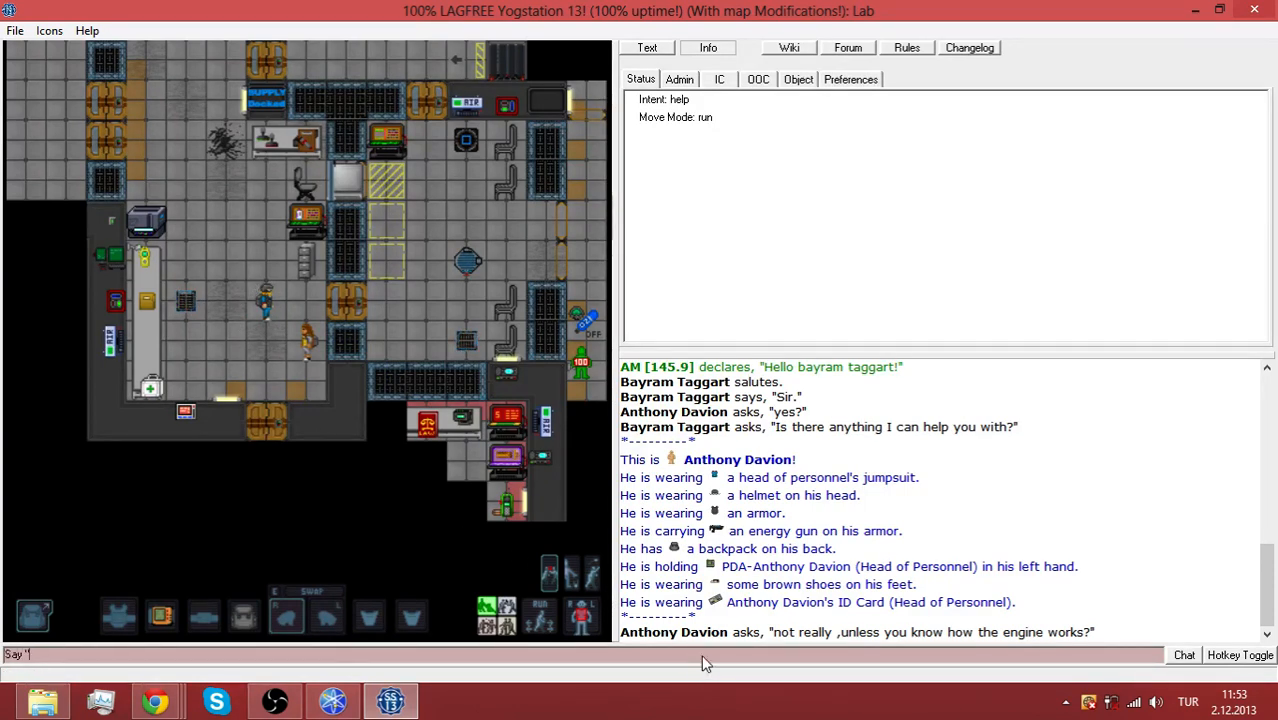
{"action": "type", "text": "he sin"}
{"action": "type", "text": "rity?\""}
{"action": "key", "text": "Return"}
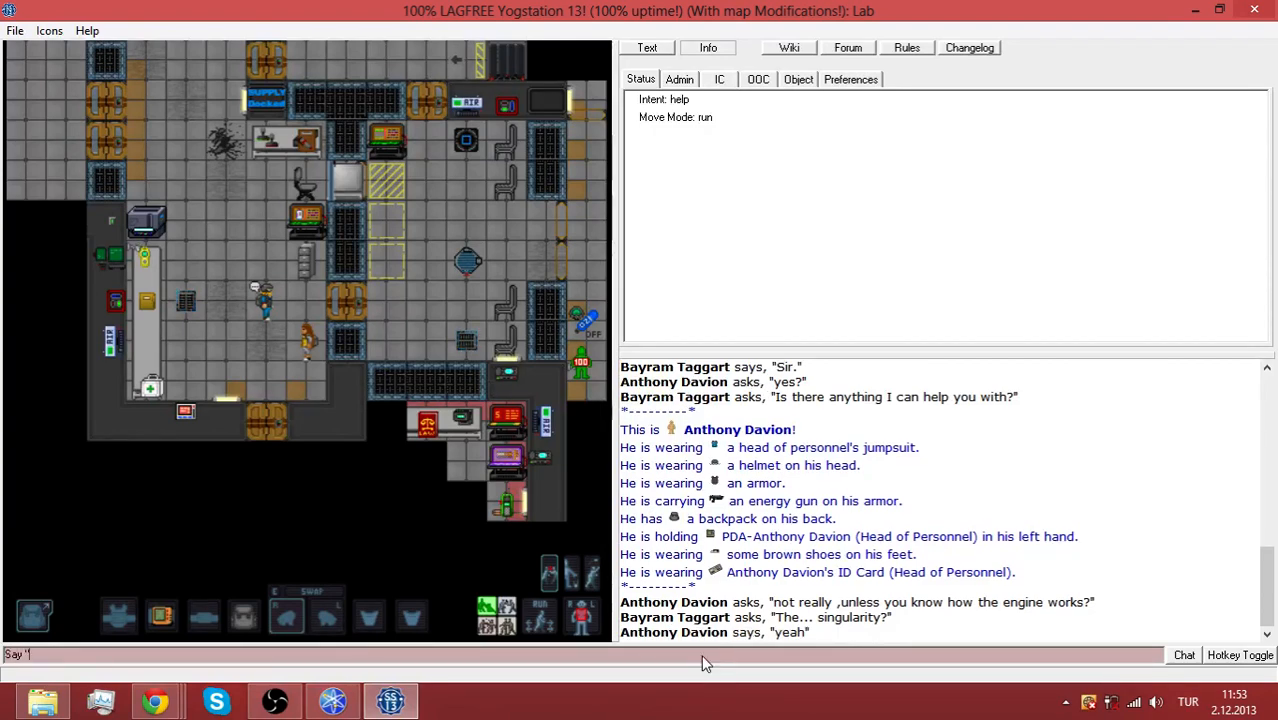
{"action": "type", "text": "I've seen"}
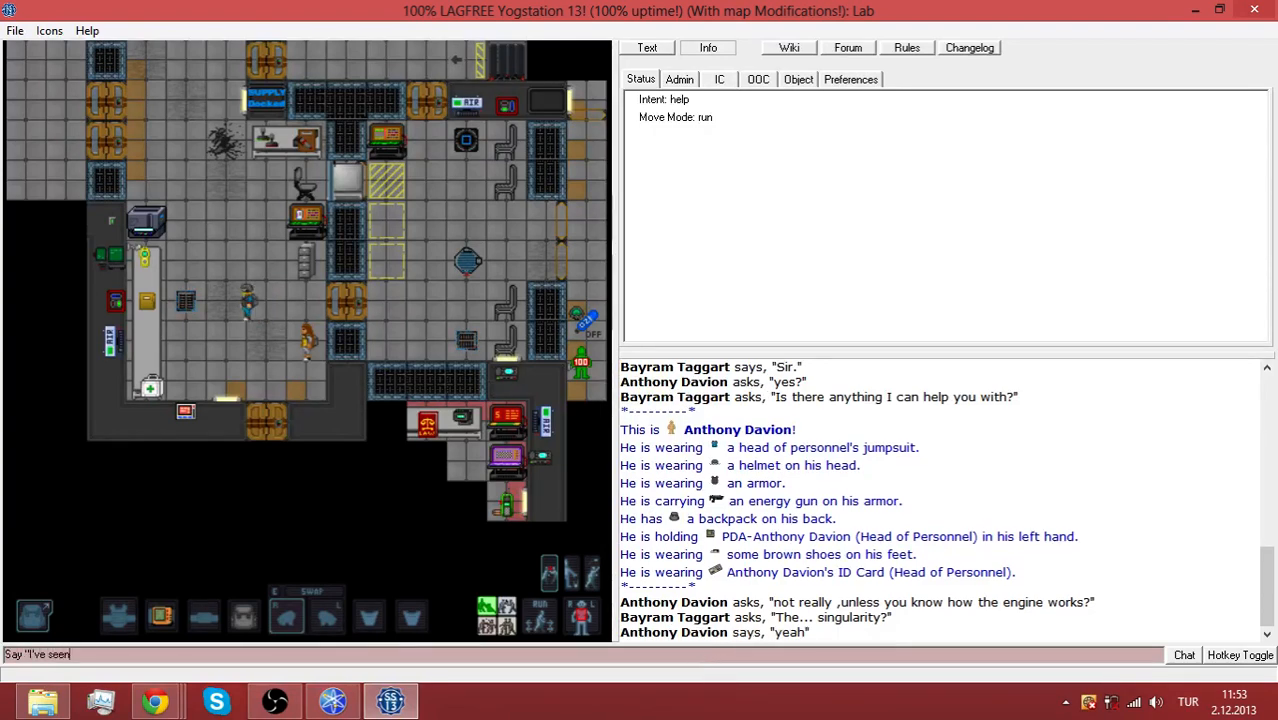
{"action": "type", "text": " so physics."}
{"action": "key", "text": "Return"}
{"action": "type", "text": "I think I"}
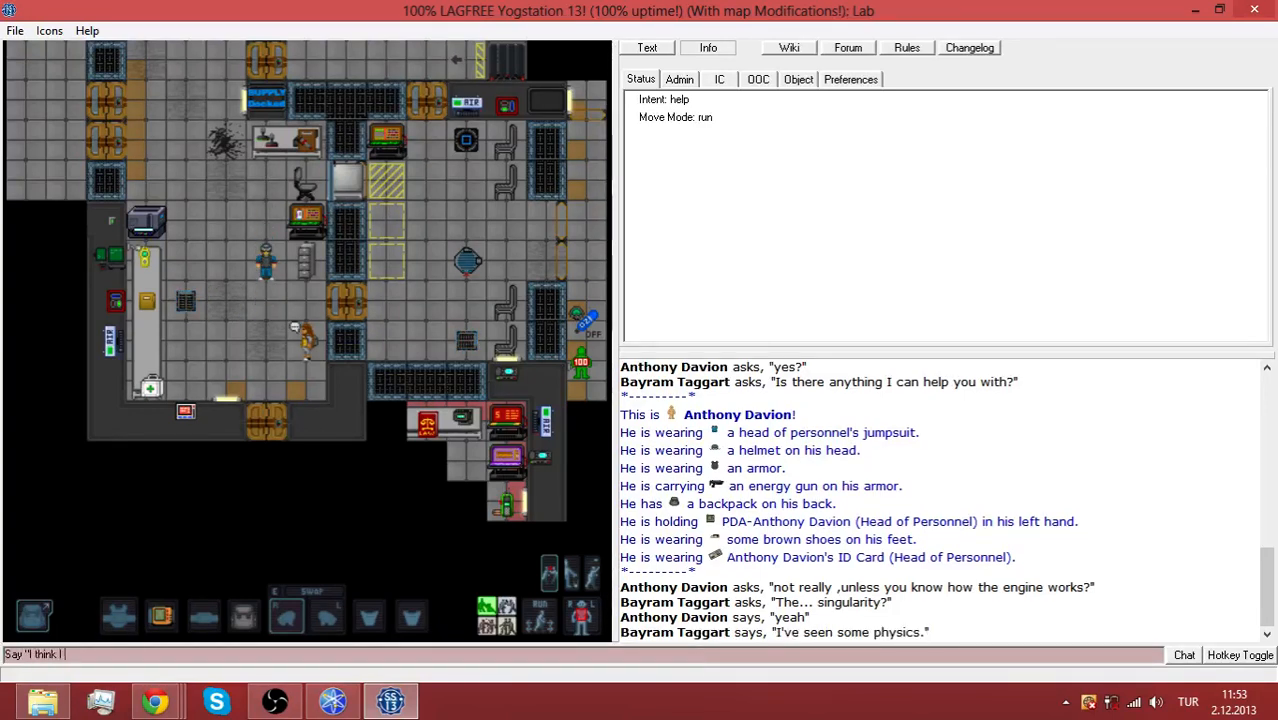
{"action": "type", "text": "elp."}
{"action": "key", "text": "Return"}
{"action": "type", "text": "But I'll need"}
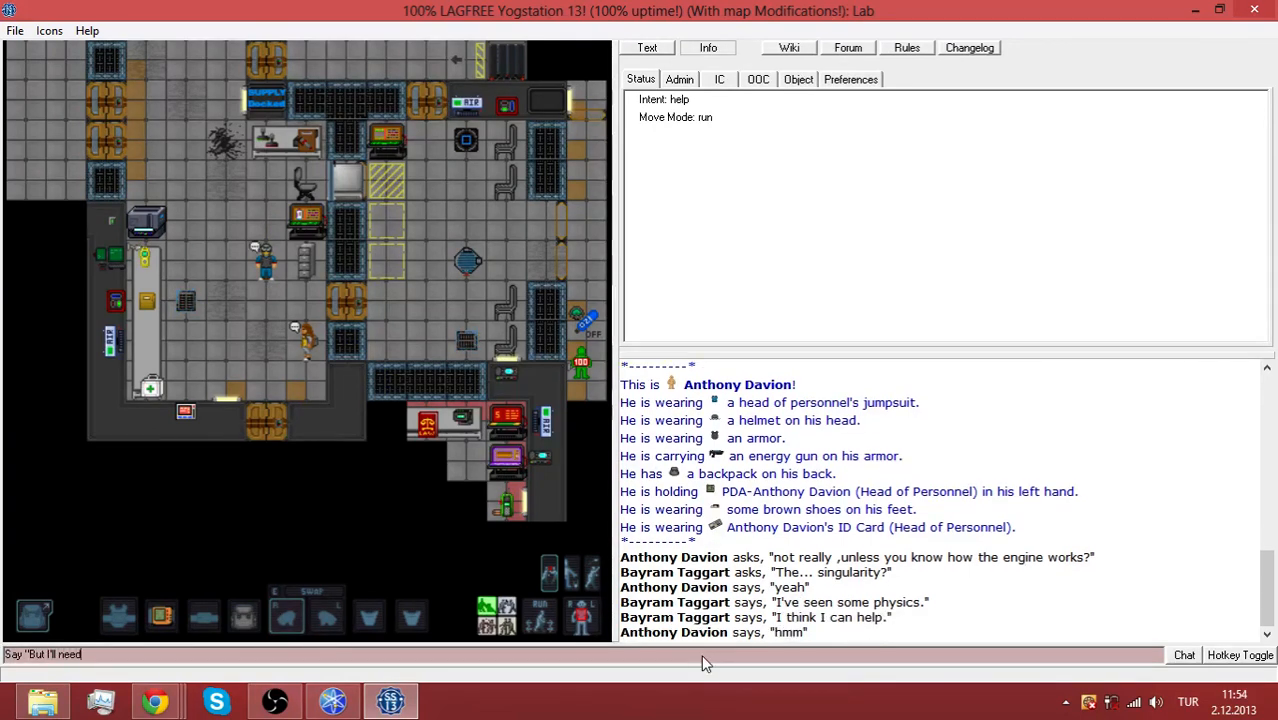
Scrap the drafted clearance message and reply "Of course." instead
{"action": "key", "text": "BackSpace"}
{"action": "key", "text": "BackSpace"}
{"action": "key", "text": "BackSpace"}
{"action": "key", "text": "BackSpace"}
{"action": "key", "text": "BackSpace"}
{"action": "key", "text": "BackSpace"}
{"action": "key", "text": "BackSpace"}
{"action": "key", "text": "BackSpace"}
{"action": "type", "text": " don't have cl"}
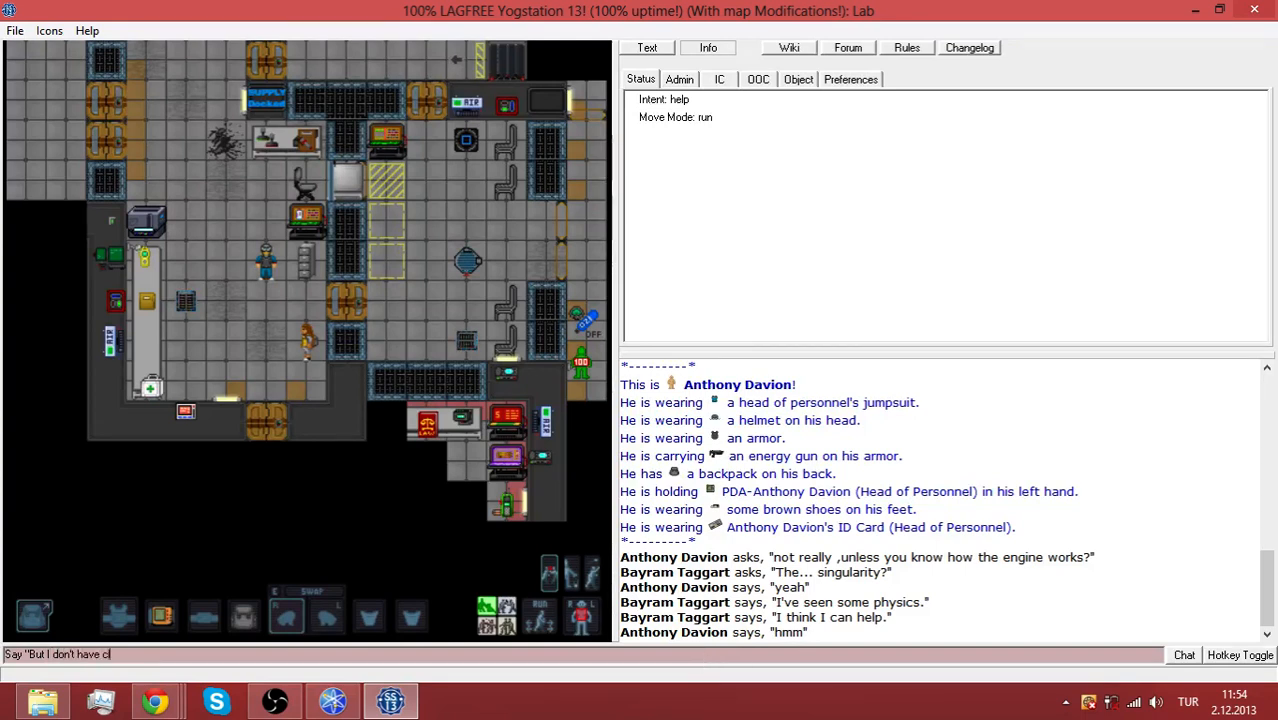
{"action": "type", "text": "earance and"}
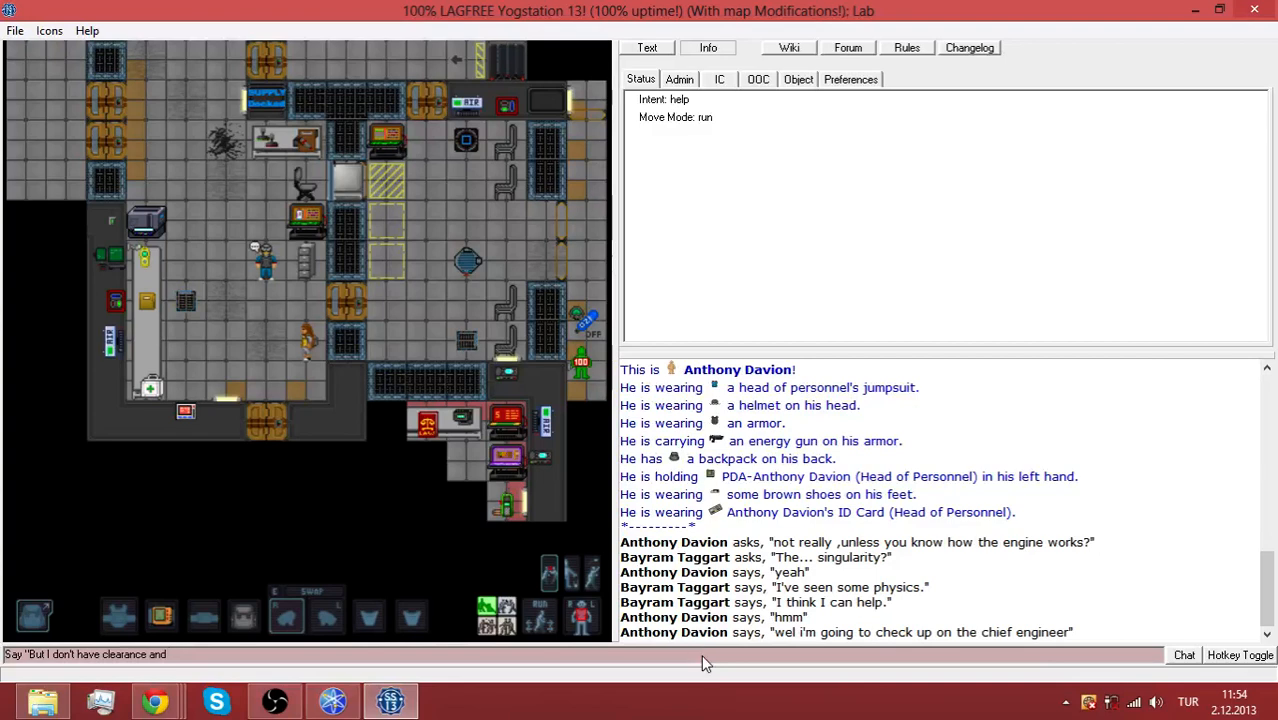
{"action": "key", "text": "BackSpace"}
{"action": "key", "text": "BackSpace"}
{"action": "key", "text": "BackSpace"}
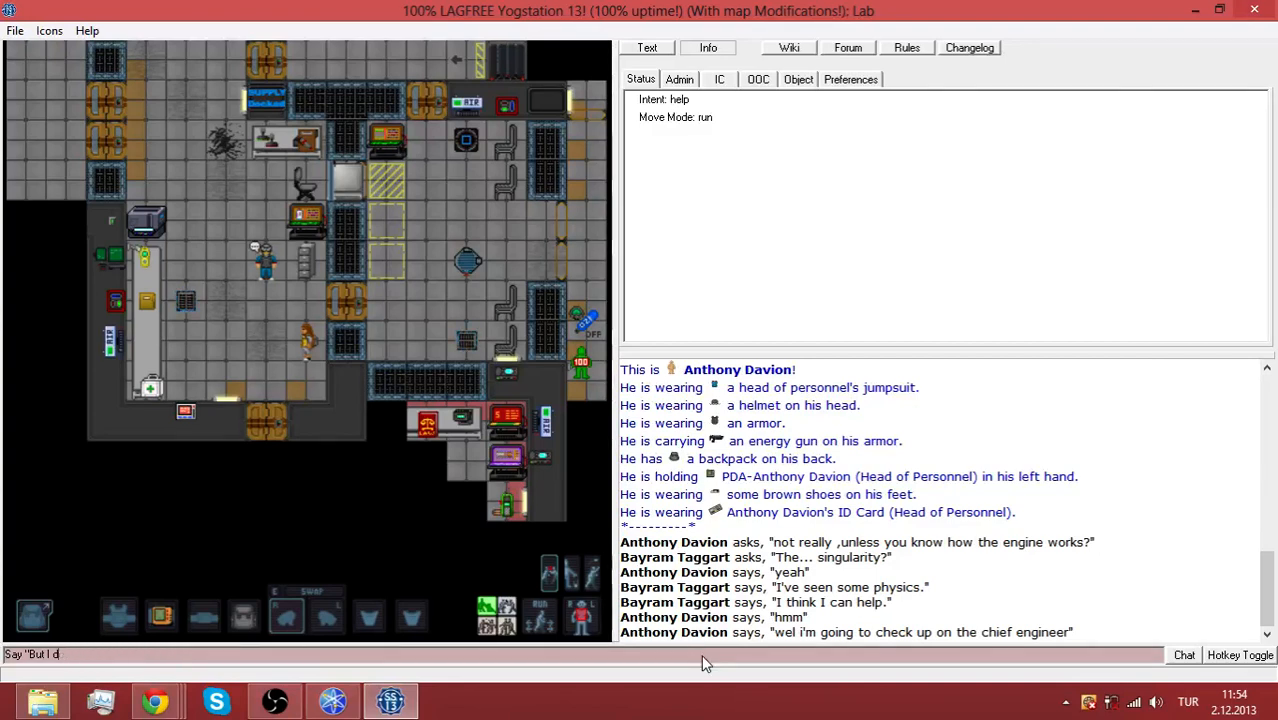
{"action": "key", "text": "BackSpace"}
{"action": "key", "text": "BackSpace"}
{"action": "key", "text": "BackSpace"}
{"action": "type", "text": "Of course."}
{"action": "key", "text": "Return"}
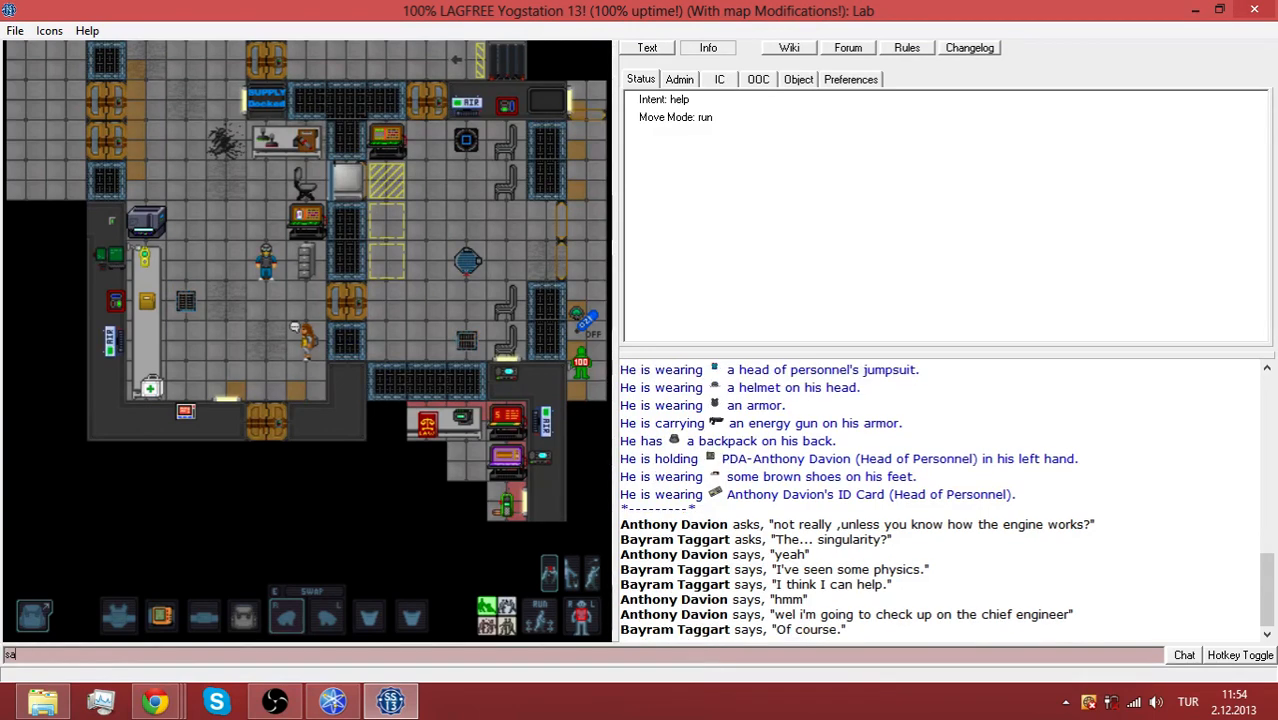
{"action": "type", "text": "If you can"}
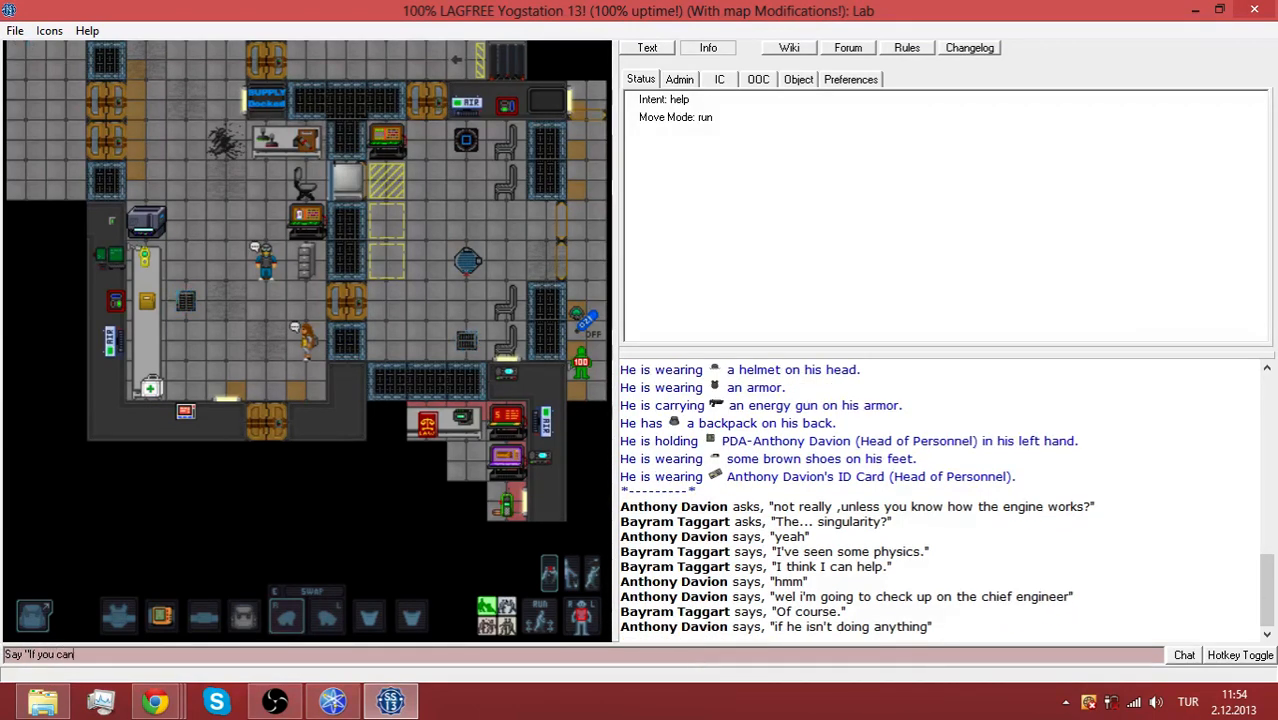
{"action": "type", "text": "'td any"}
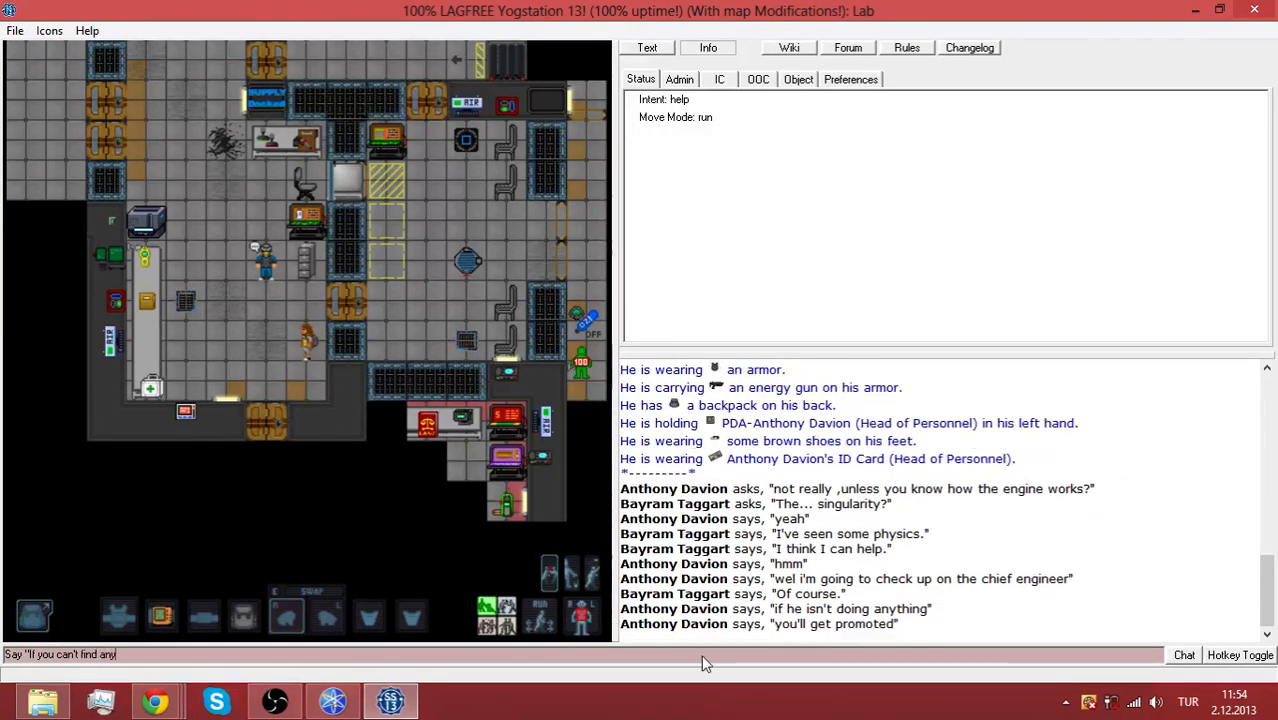
{"action": "type", "text": " engineers"}
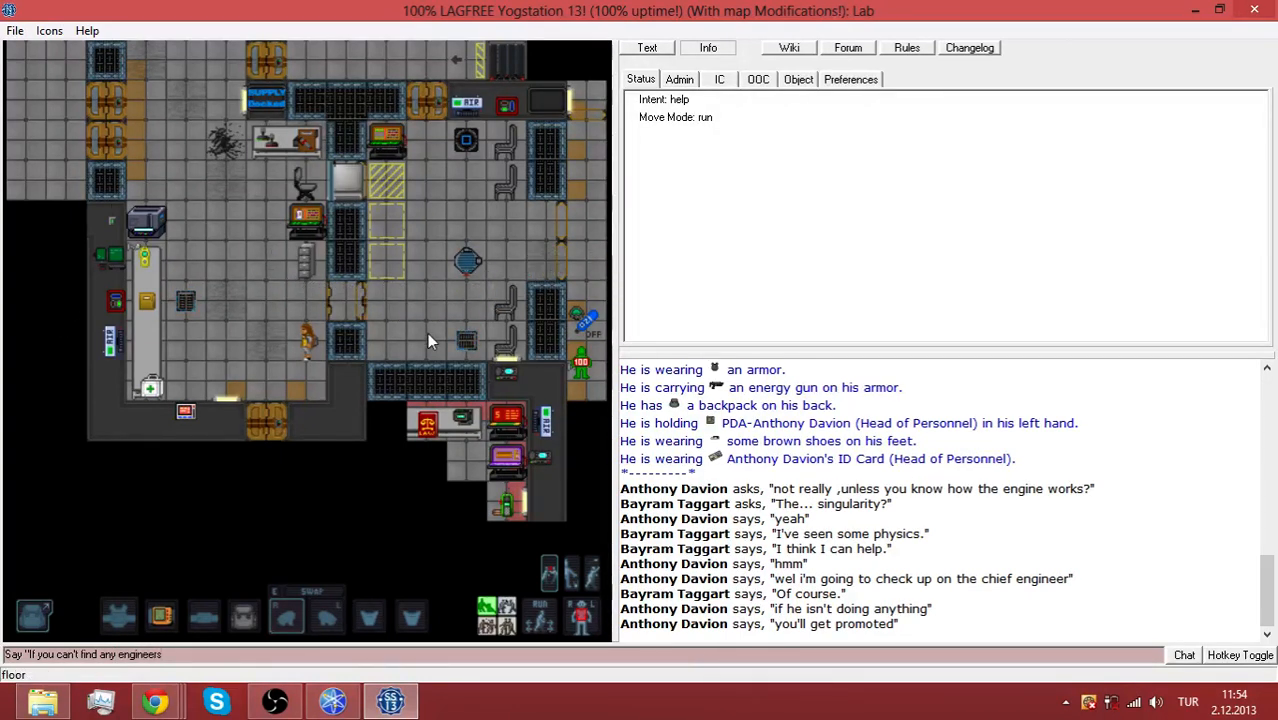
Delete the unsent reply, walk north-west into the cargo bay and send a salute emote
{"action": "left_click_drag", "start_coordinate": [163, 654], "coordinate": [3, 656]}
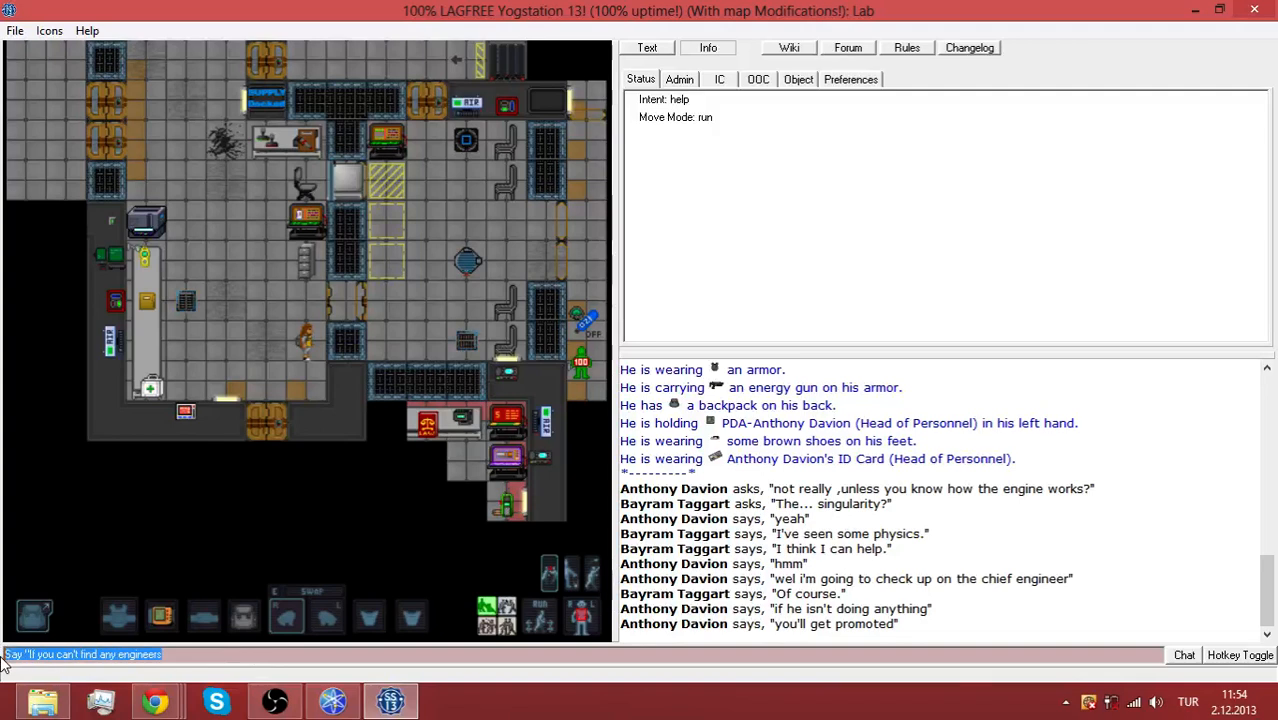
{"action": "key", "text": "Delete"}
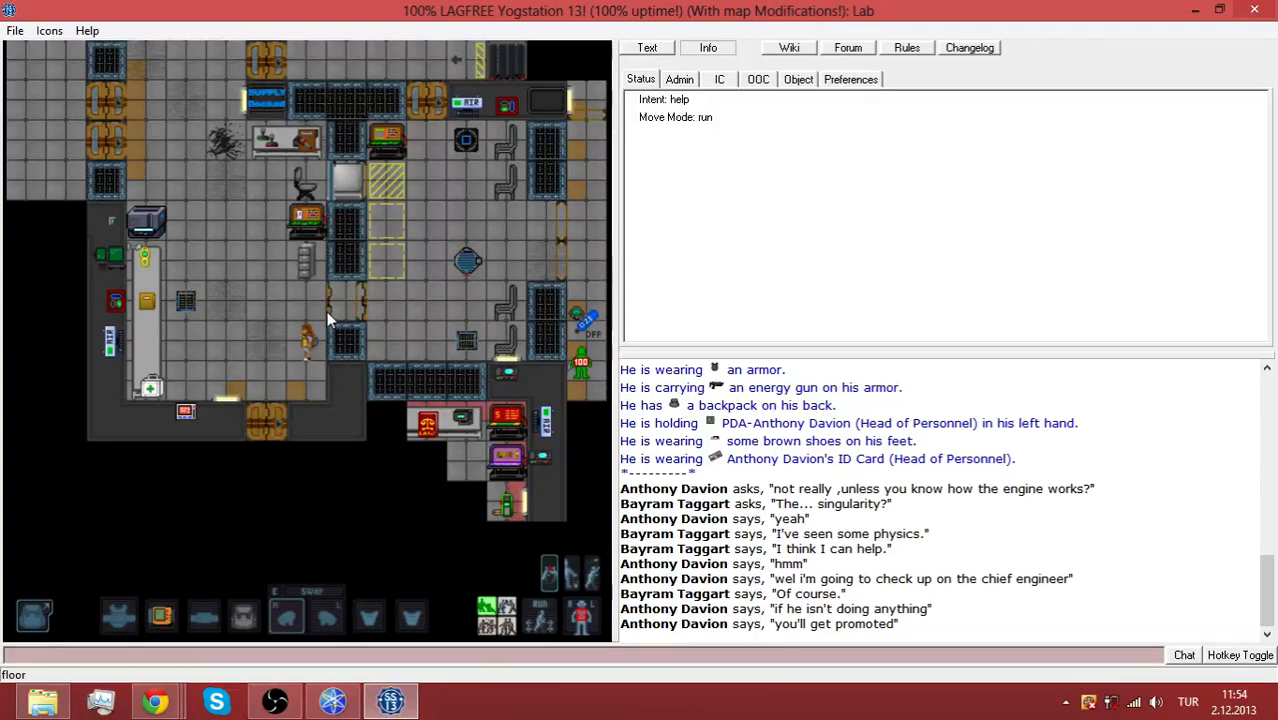
{"action": "key", "text": "Up"}
{"action": "key", "text": "Up"}
{"action": "key", "text": "Up"}
{"action": "key", "text": "Left"}
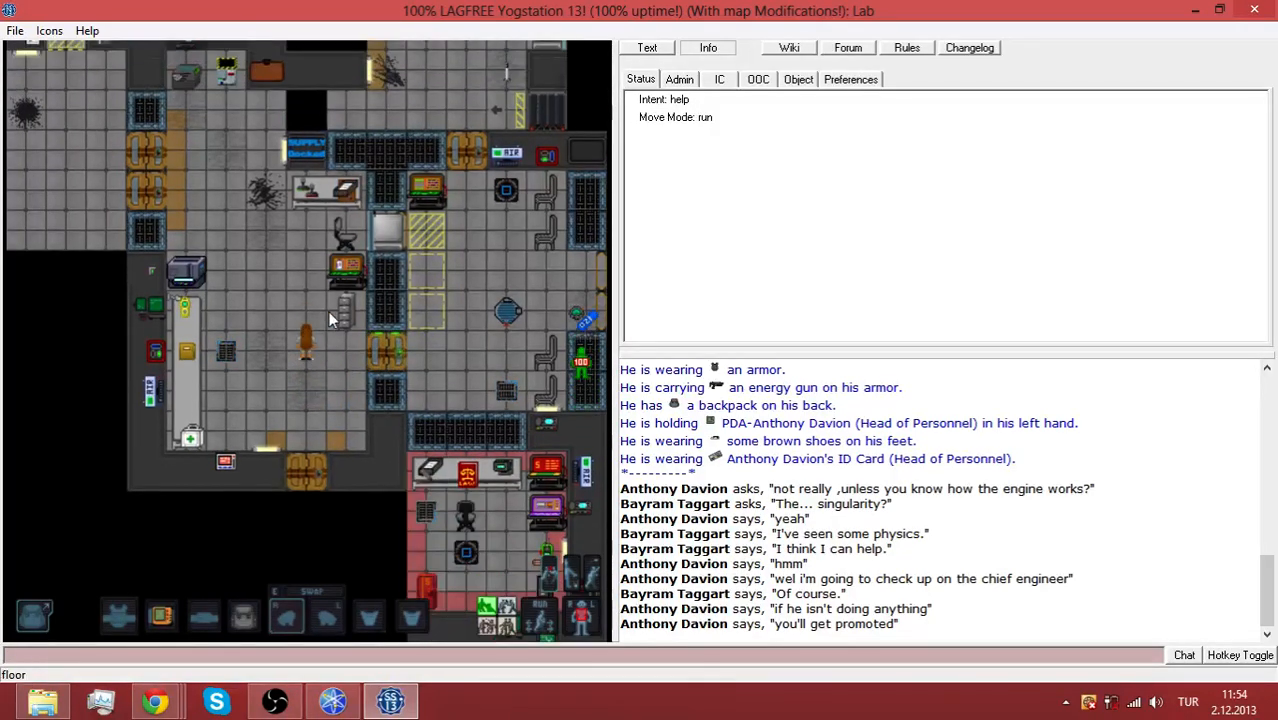
{"action": "key", "text": "Up"}
{"action": "key", "text": "Up"}
{"action": "key", "text": "Up"}
{"action": "key", "text": "Up"}
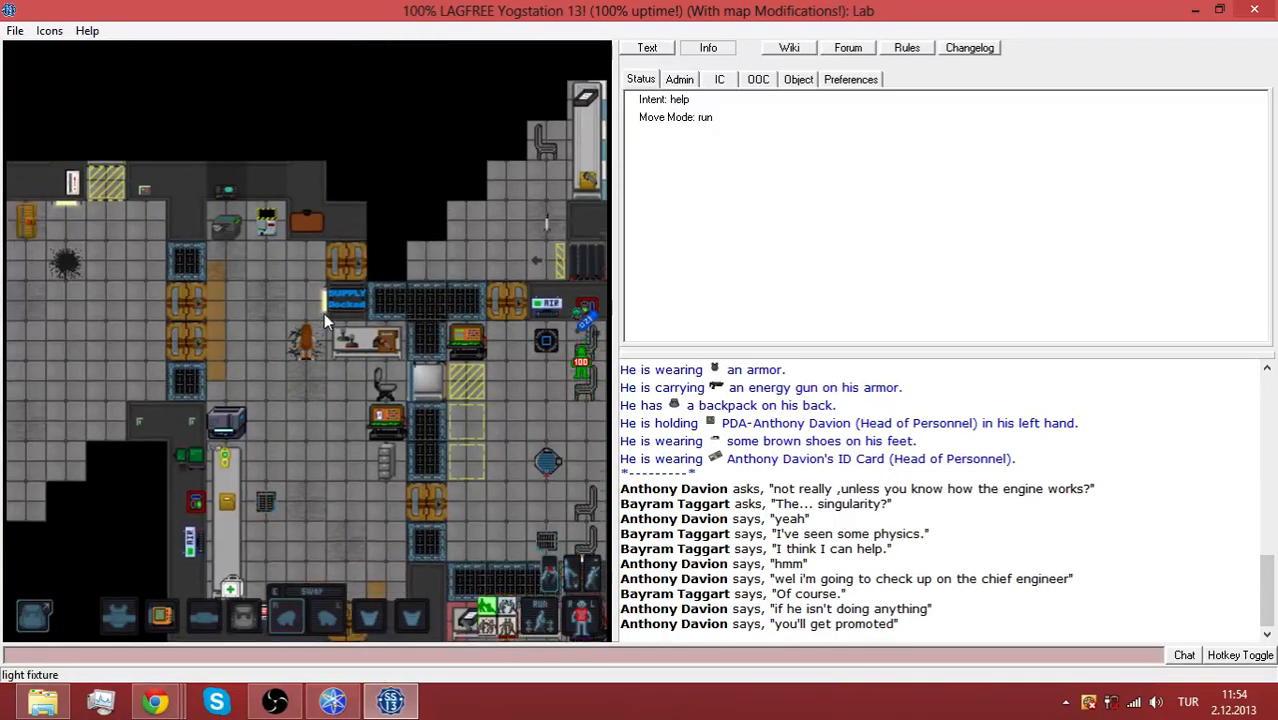
{"action": "key", "text": "Up"}
{"action": "key", "text": "Up"}
{"action": "key", "text": "Left"}
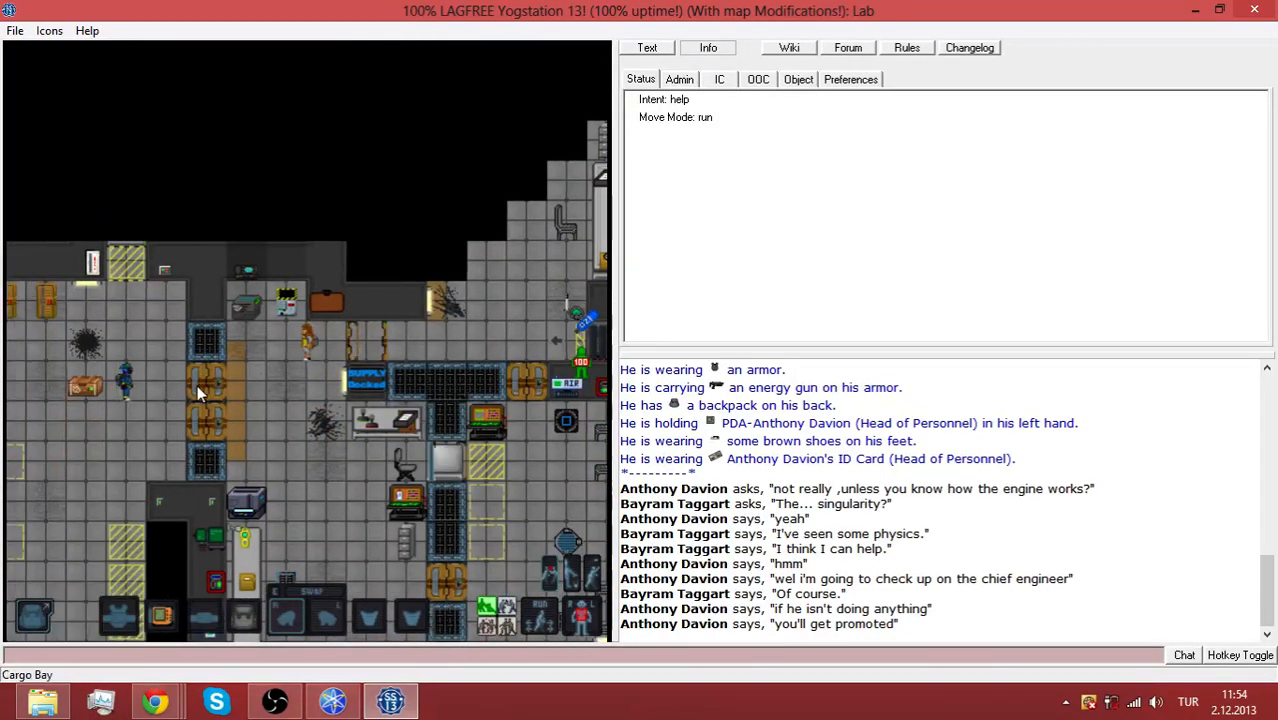
{"action": "key", "text": "Left"}
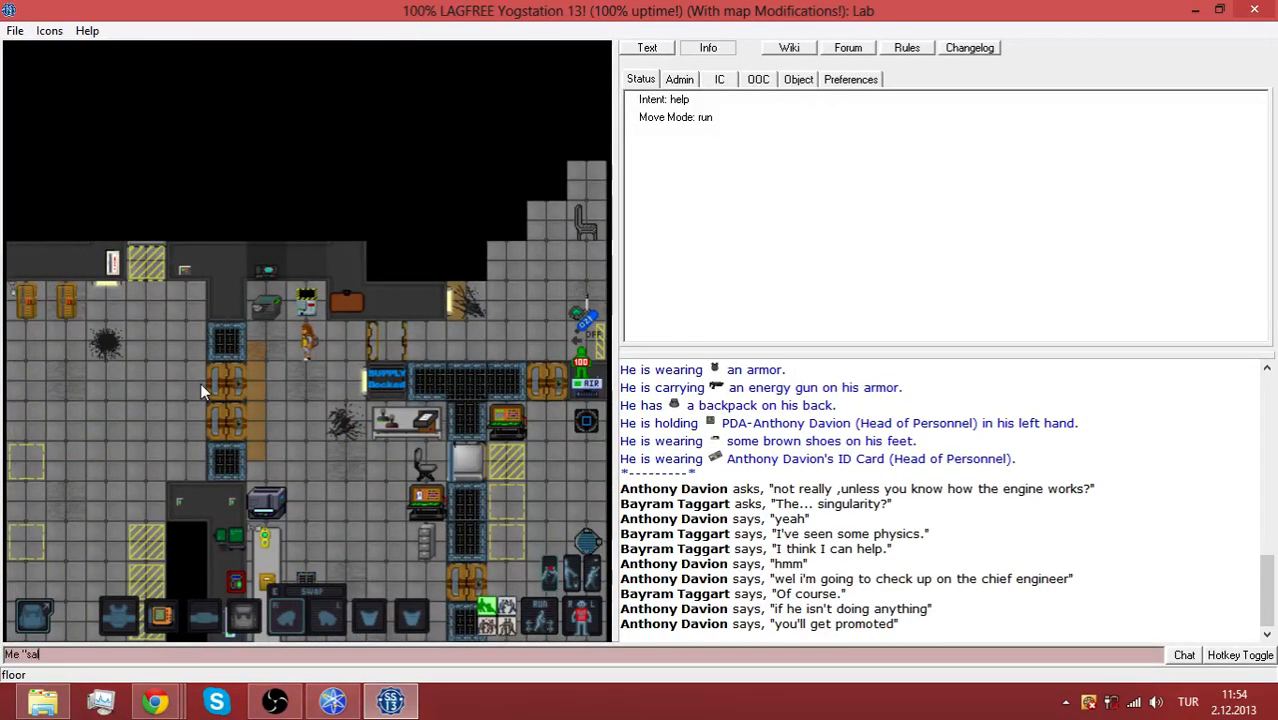
{"action": "type", "text": "utes"}
{"action": "key", "text": "Return"}
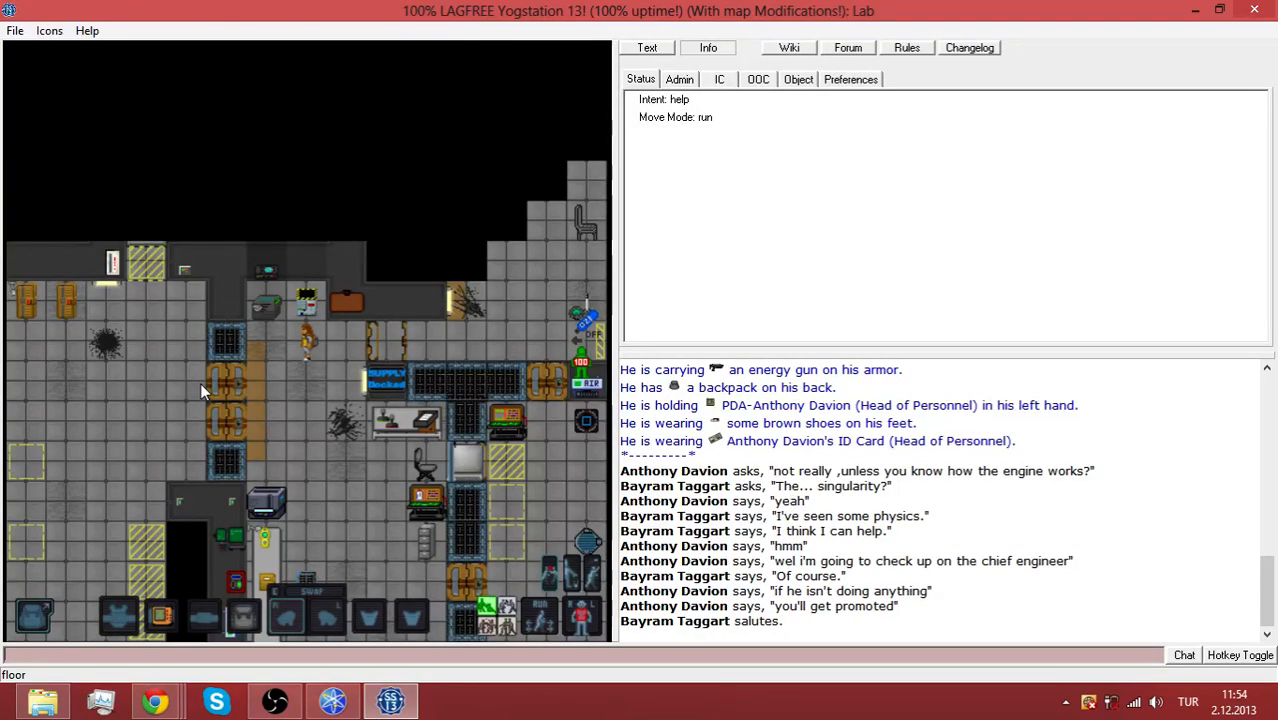
Wander north to the conveyor switch, then walk back south-west toward the cargo office
{"action": "key", "text": "Right"}
{"action": "key", "text": "Right"}
{"action": "key", "text": "Right"}
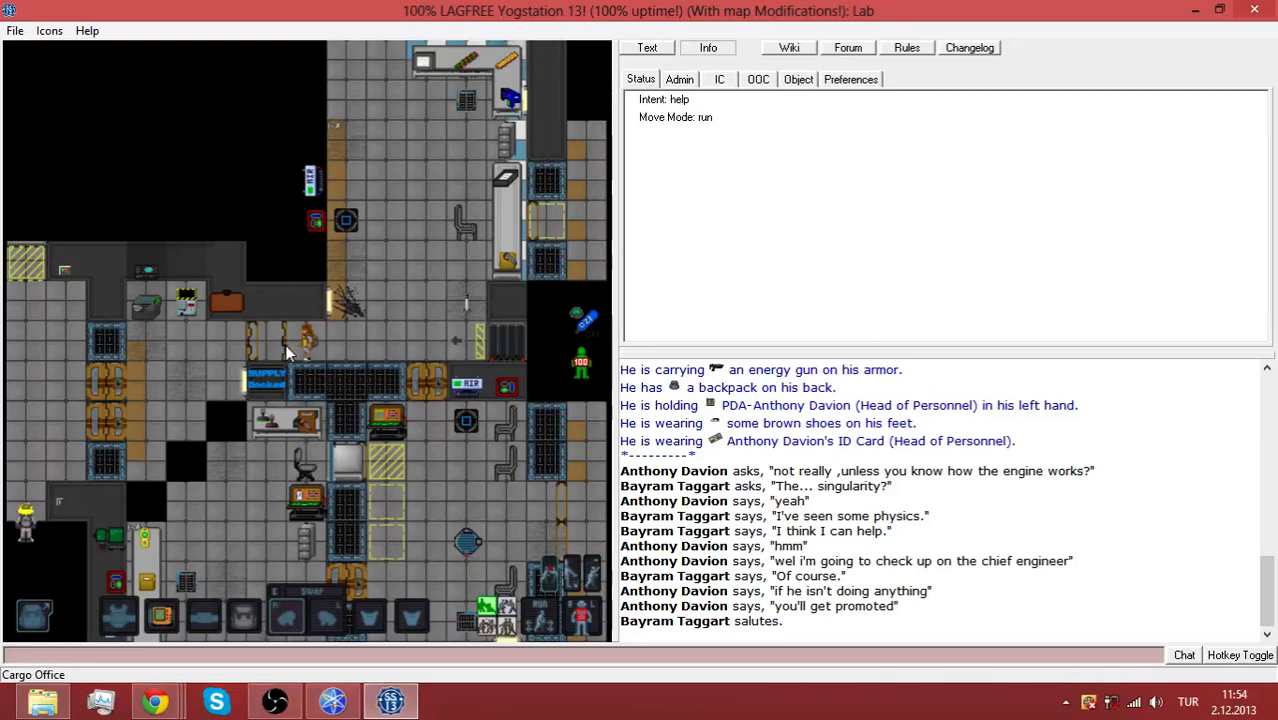
{"action": "key", "text": "Up"}
{"action": "key", "text": "Up"}
{"action": "key", "text": "Left"}
{"action": "key", "text": "Up"}
{"action": "key", "text": "Up"}
{"action": "key", "text": "Up"}
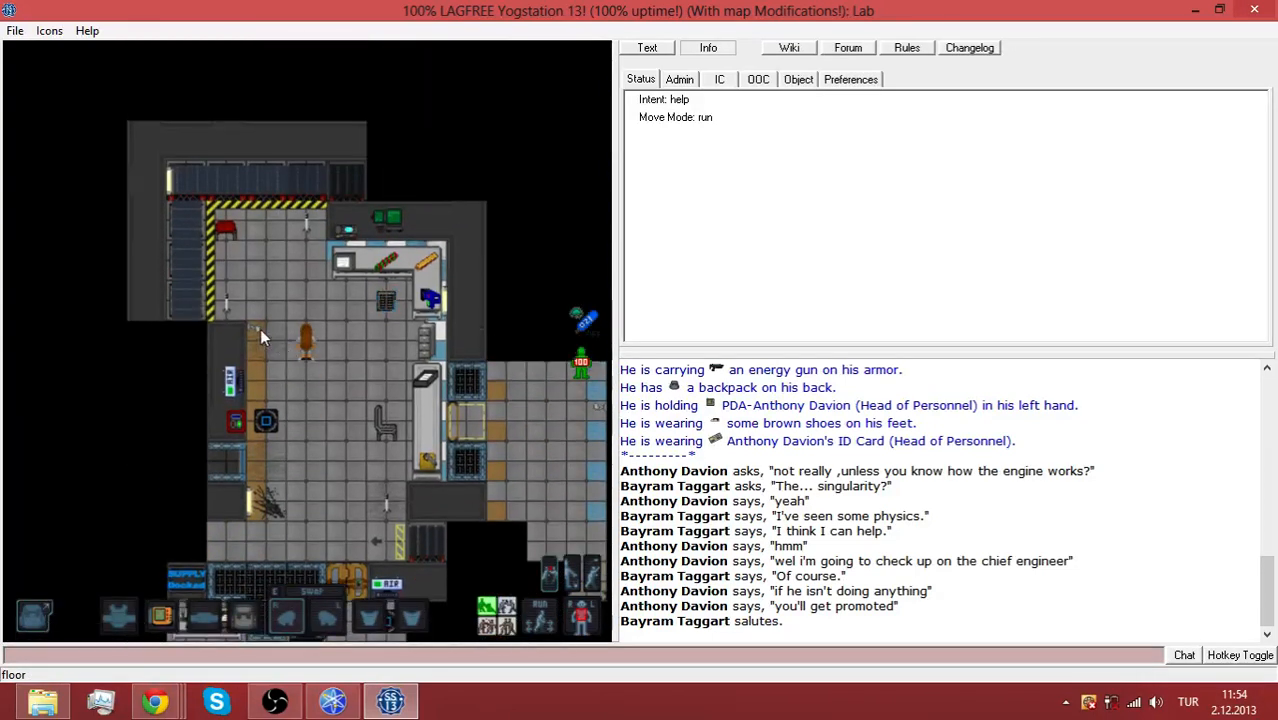
{"action": "key", "text": "Up"}
{"action": "key", "text": "Up"}
{"action": "key", "text": "Left"}
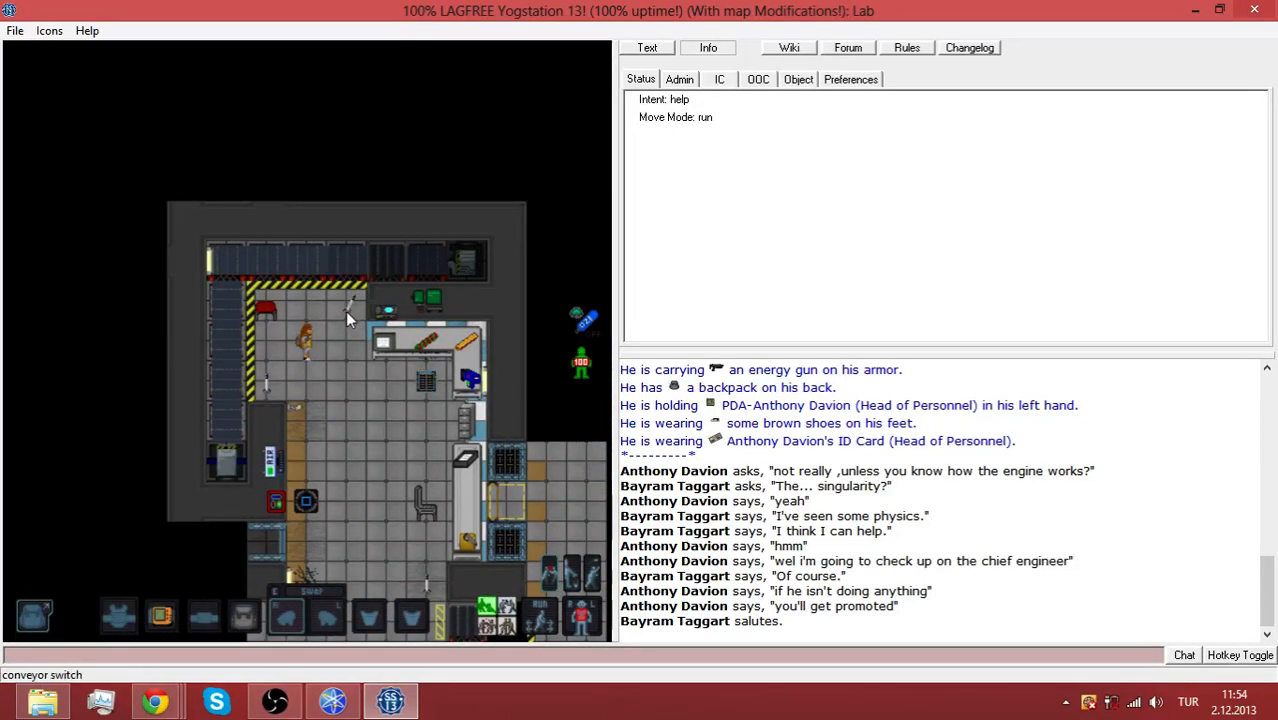
{"action": "key", "text": "Down"}
{"action": "key", "text": "Down"}
{"action": "key", "text": "Down"}
{"action": "key", "text": "Down"}
{"action": "key", "text": "Down"}
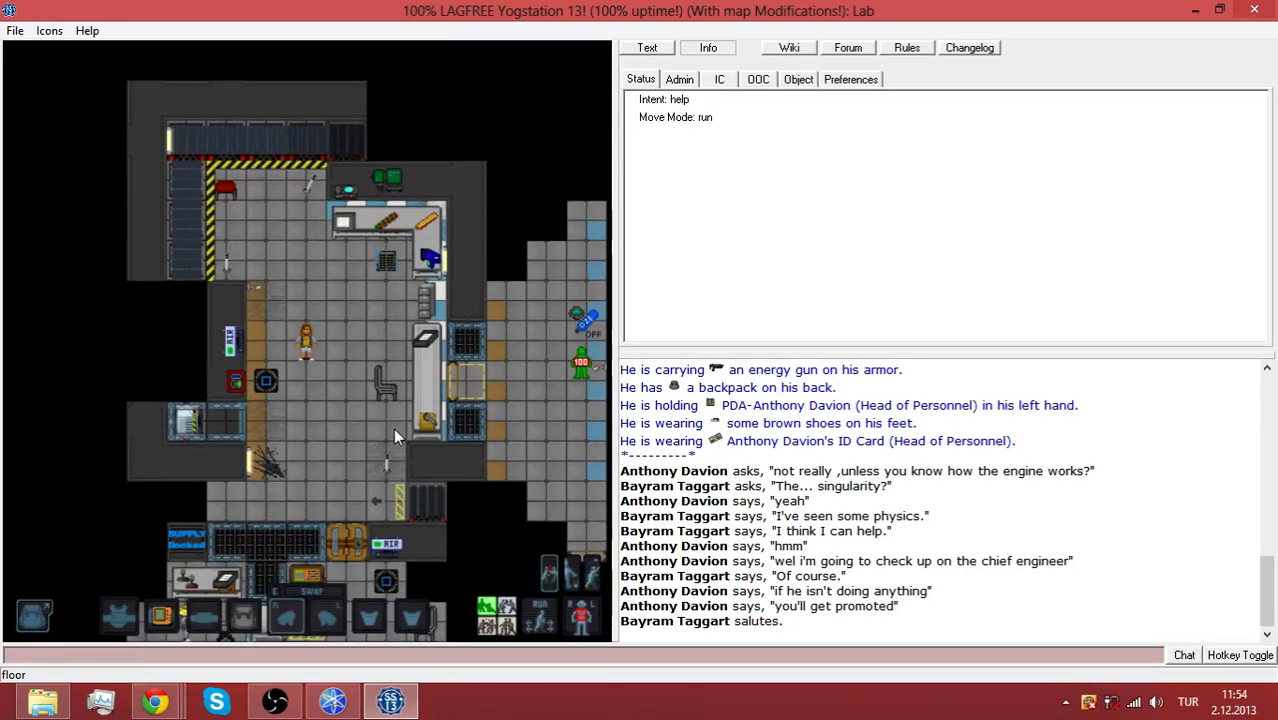
{"action": "key", "text": "Down"}
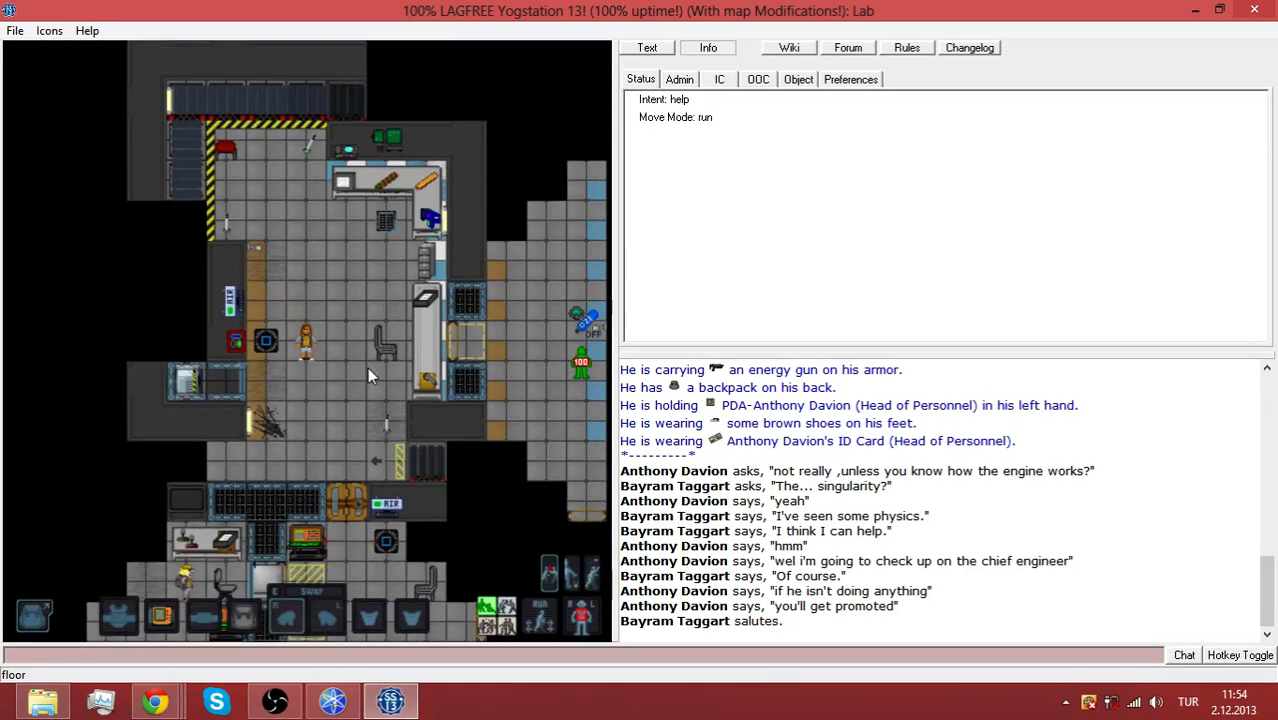
{"action": "key", "text": "Down"}
{"action": "key", "text": "Down"}
{"action": "key", "text": "Down"}
{"action": "key", "text": "Down"}
{"action": "key", "text": "Left"}
{"action": "key", "text": "Left"}
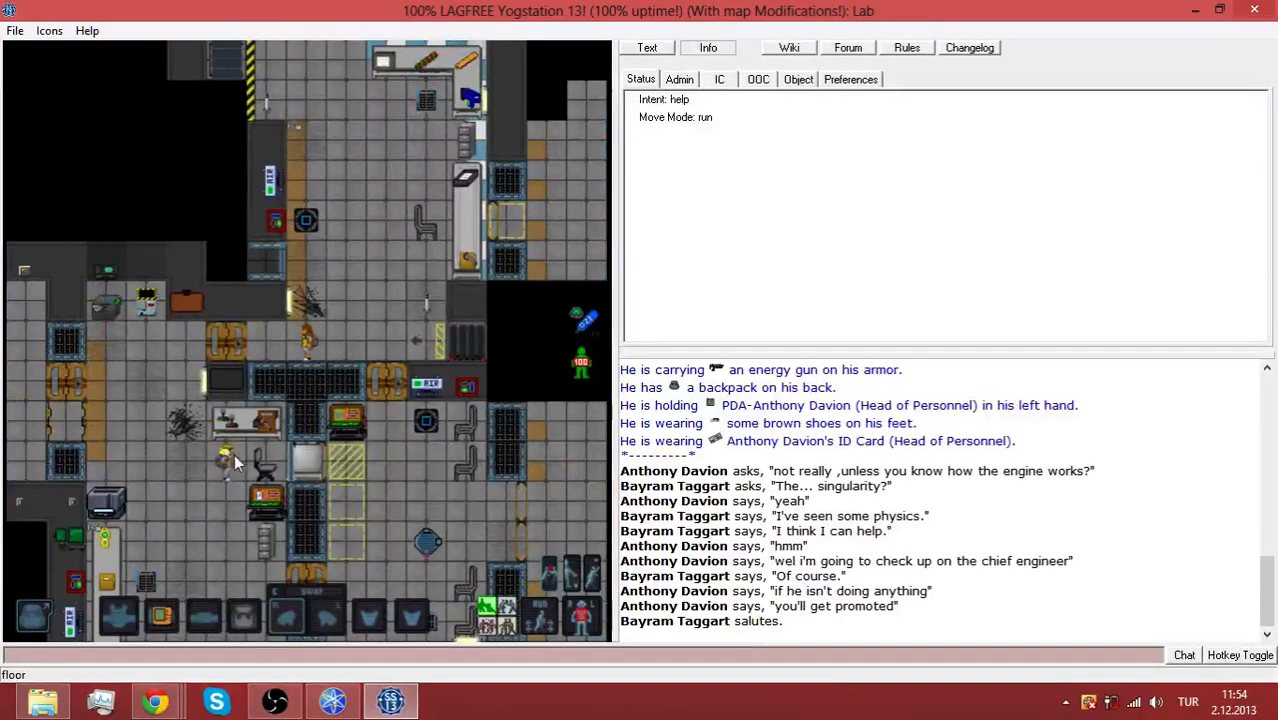
Examine the quartermaster, enter the cargo office, say "Sir" and ask if there's anything to look into
{"action": "left_click", "coordinate": [228, 458], "text": "shift"}
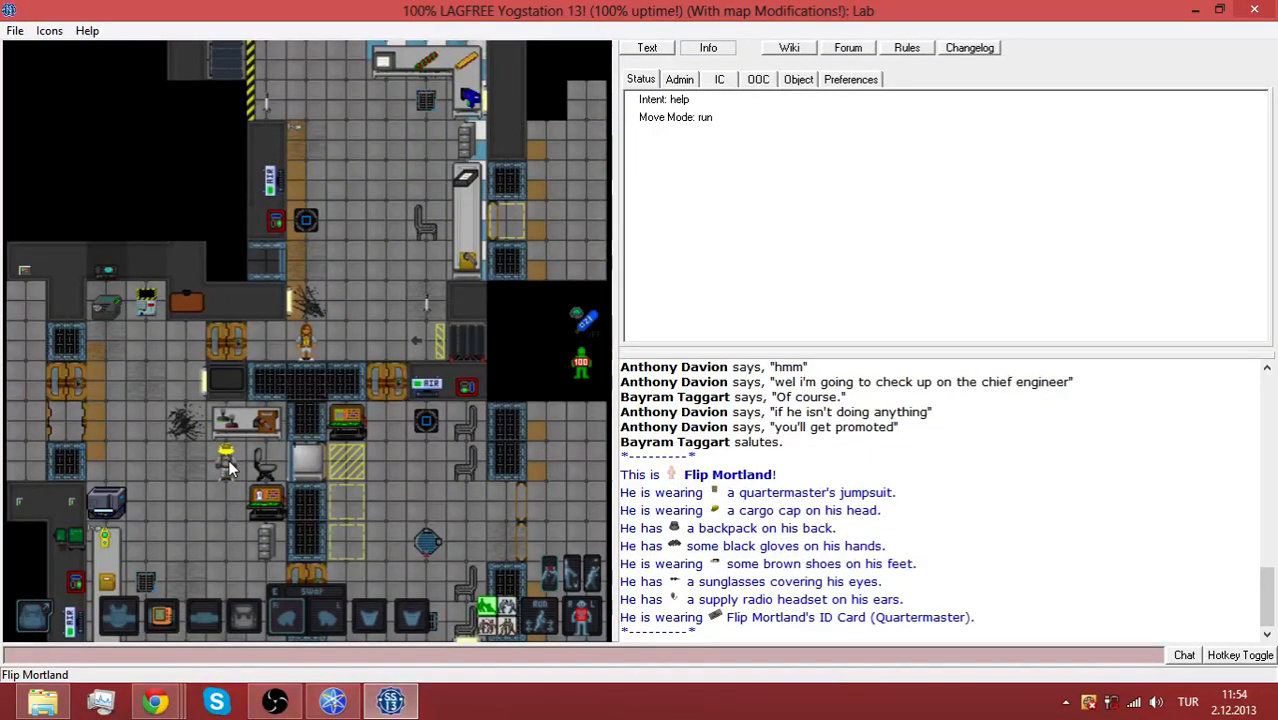
{"action": "key", "text": "Left"}
{"action": "key", "text": "Left"}
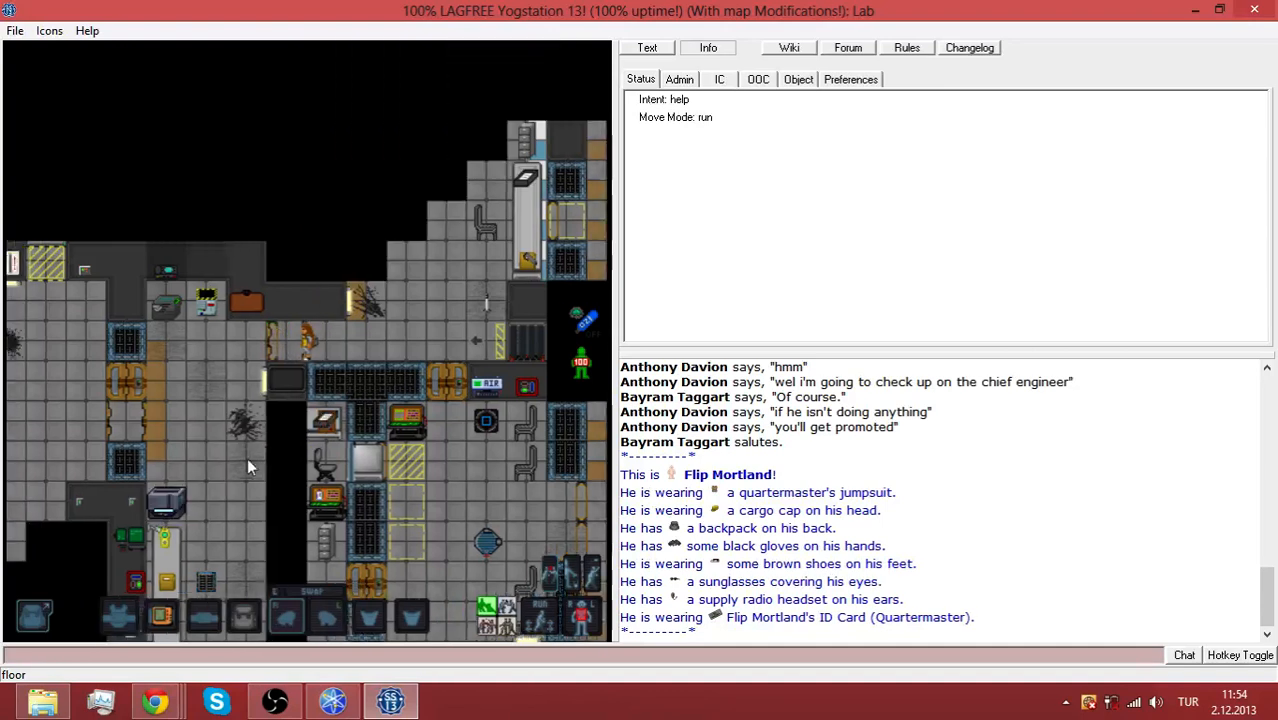
{"action": "key", "text": "Up"}
{"action": "key", "text": "Left"}
{"action": "key", "text": "Up"}
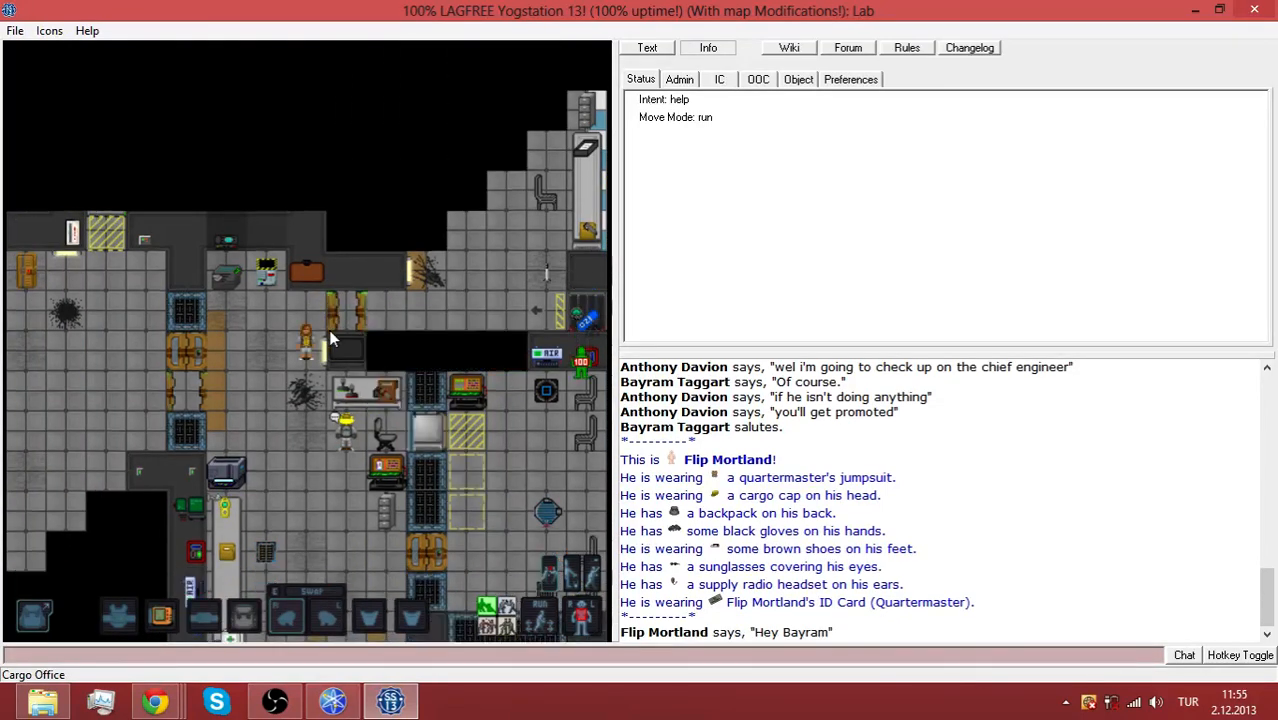
{"action": "key", "text": "Down"}
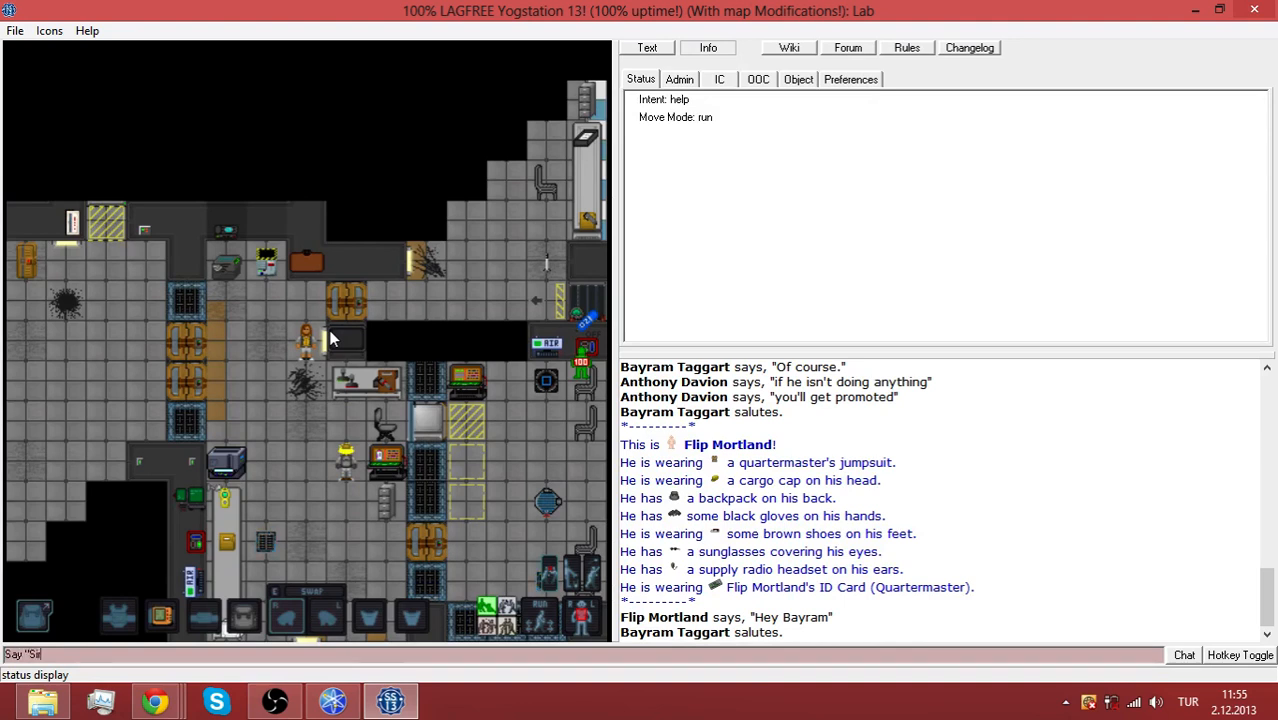
{"action": "type", "text": "Anything you want me to look into"}
{"action": "key", "text": "Return"}
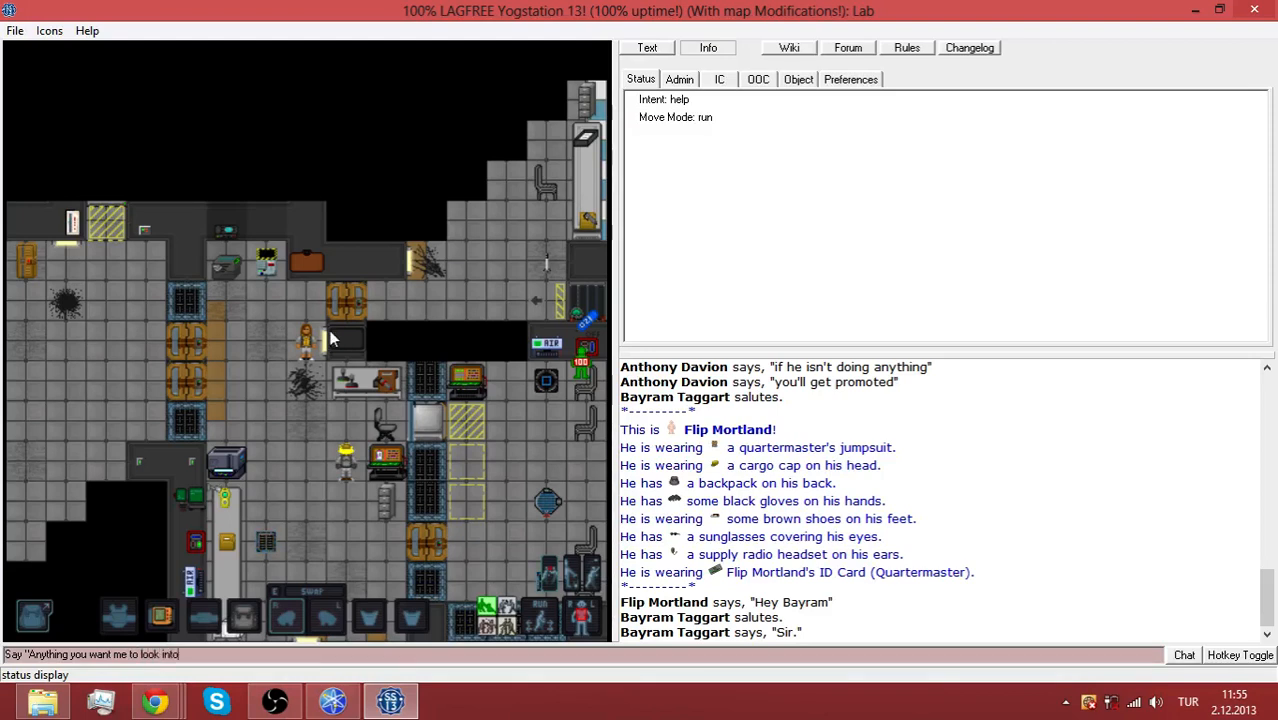
{"action": "type", "text": "?\""}
{"action": "key", "text": "Return"}
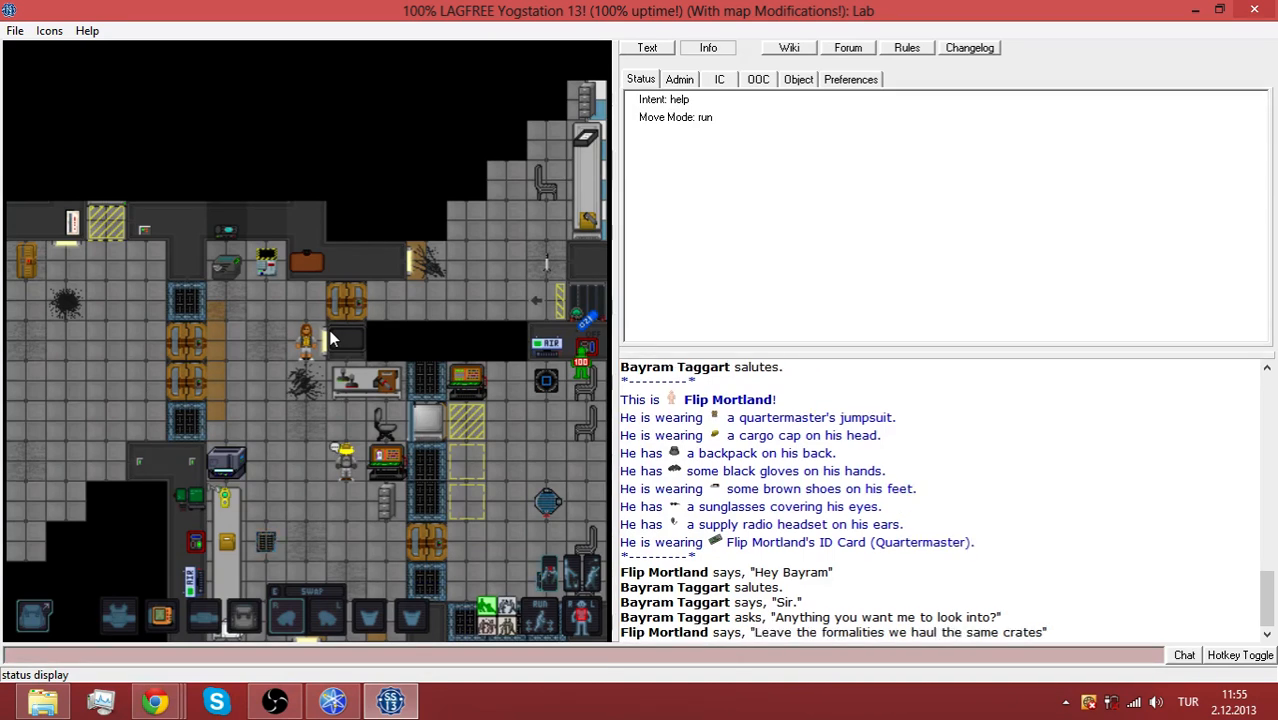
Step out through the airlock into the cargo bay and back, then send the reply about keeping quiet
{"action": "key", "text": "Down"}
{"action": "key", "text": "Left"}
{"action": "key", "text": "Left"}
{"action": "key", "text": "Left"}
{"action": "left_click", "coordinate": [280, 352]}
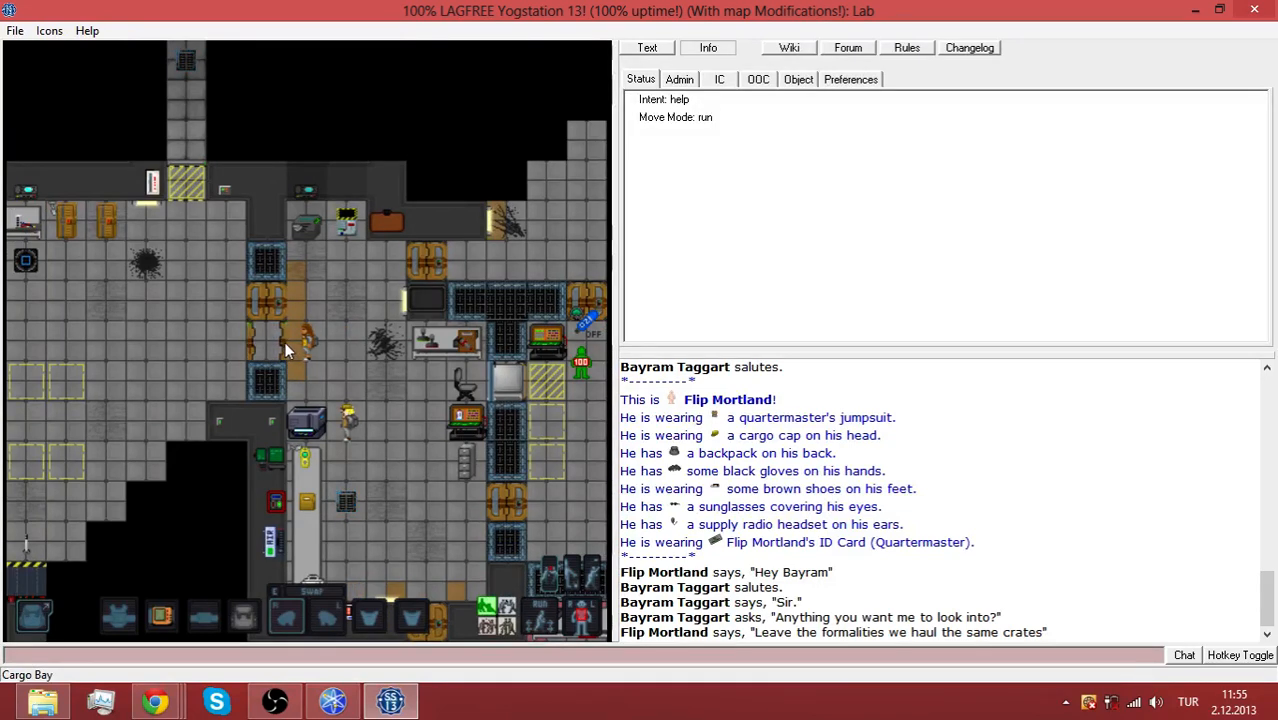
{"action": "key", "text": "Right"}
{"action": "key", "text": "Right"}
{"action": "key", "text": "Right"}
{"action": "key", "text": "Up"}
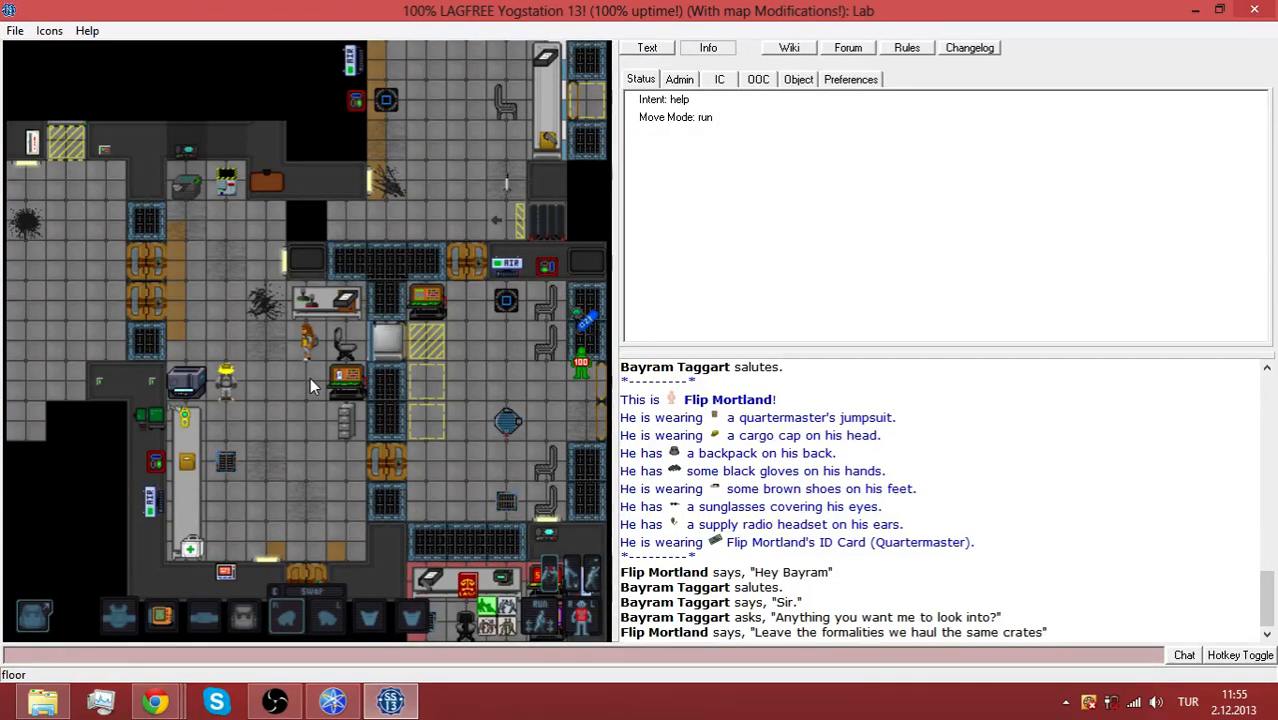
{"action": "type", "text": "tIf there"}
{"action": "key", "text": "BackSpace"}
{"action": "key", "text": "BackSpace"}
{"action": "key", "text": "BackSpace"}
{"action": "key", "text": "BackSpace"}
{"action": "key", "text": "BackSpace"}
{"action": "key", "text": "BackSpace"}
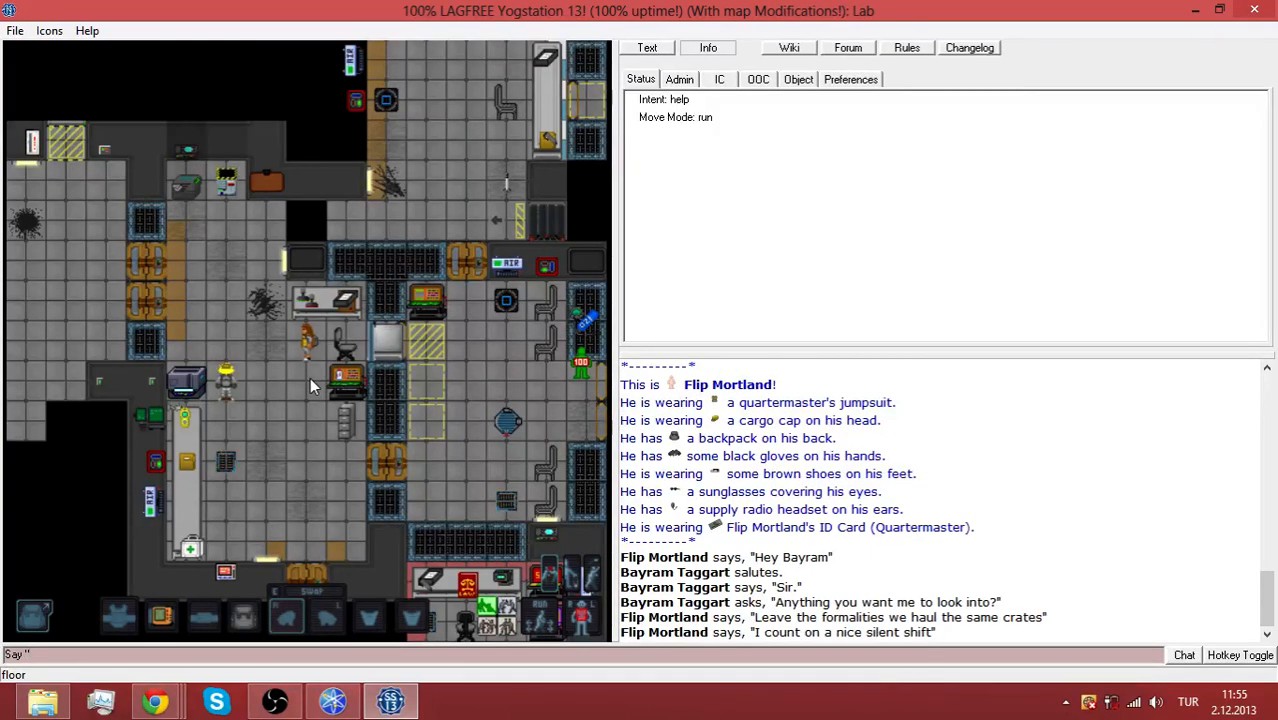
{"action": "type", "text": "I"}
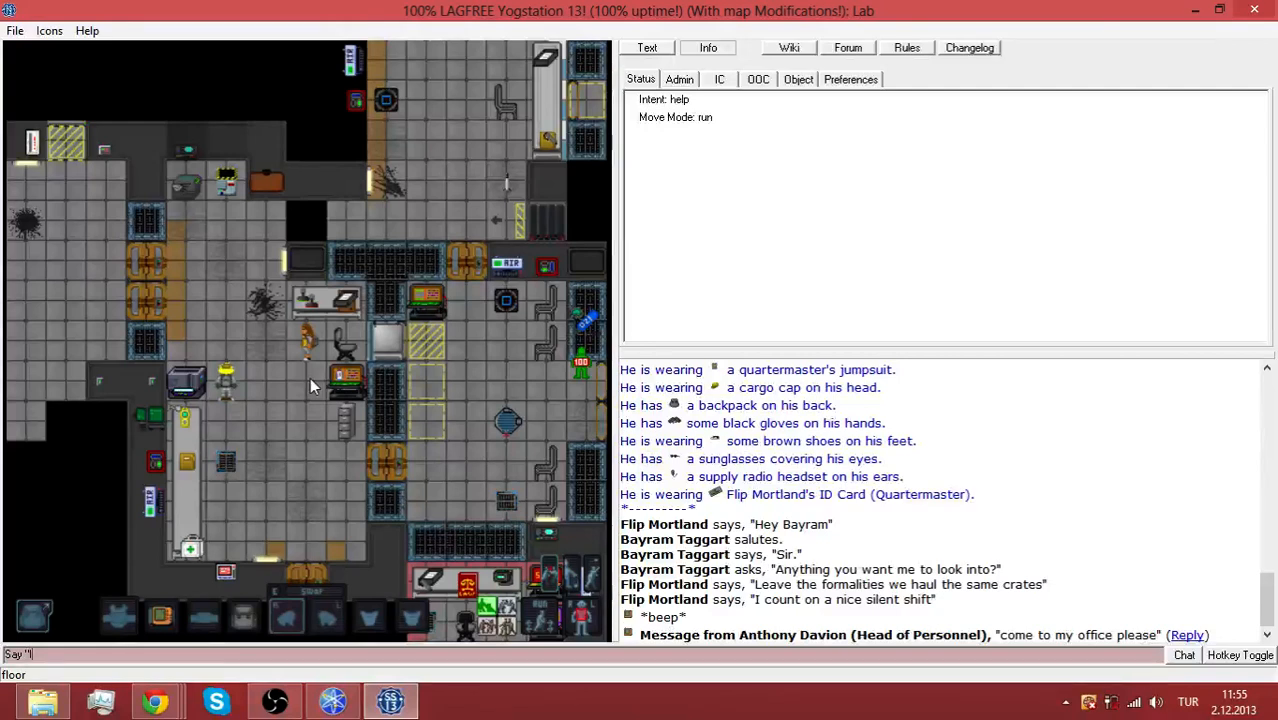
{"action": "type", "text": "'ll keep my m"}
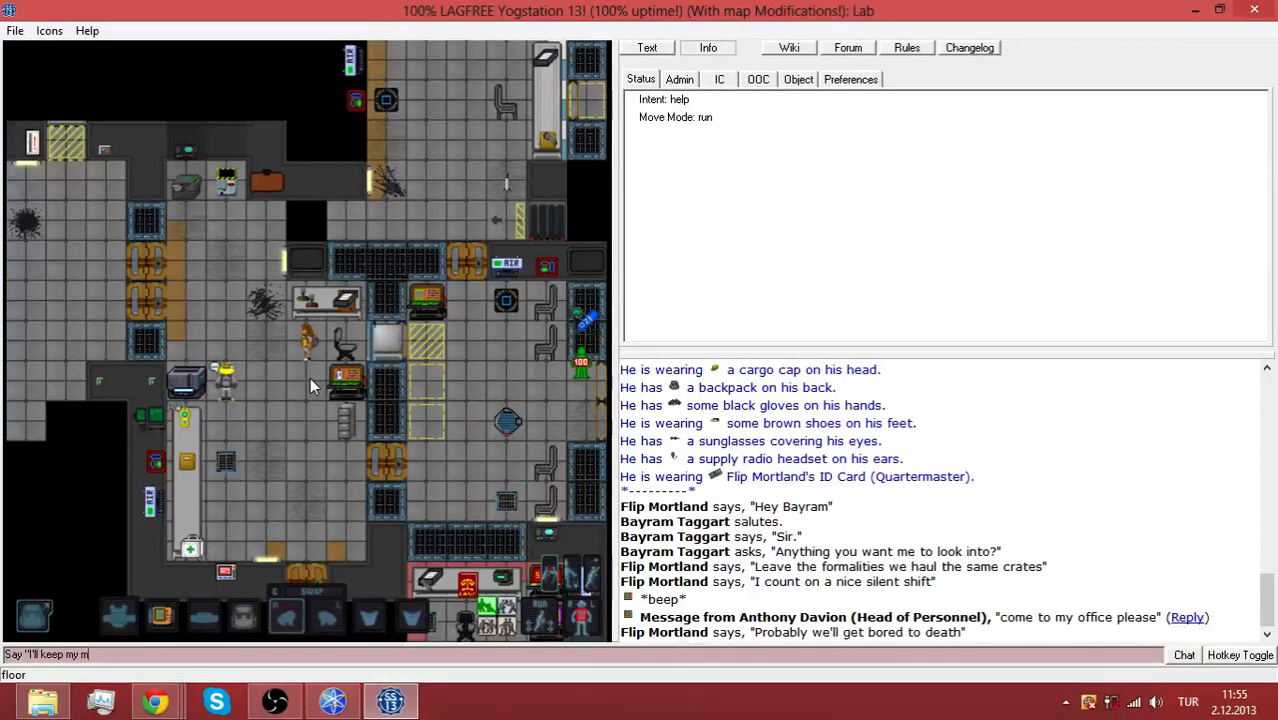
{"action": "type", "text": "outh sho"}
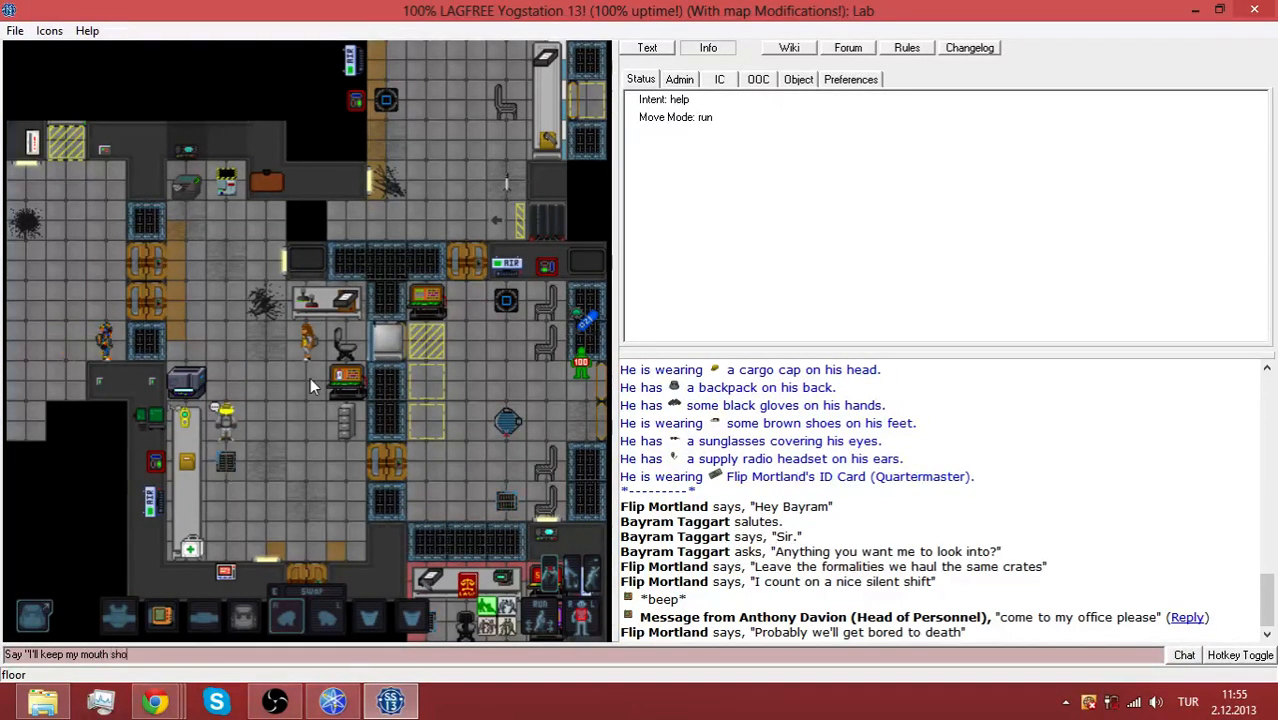
{"action": "key", "text": "BackSpace"}
{"action": "type", "text": "ut as best as "}
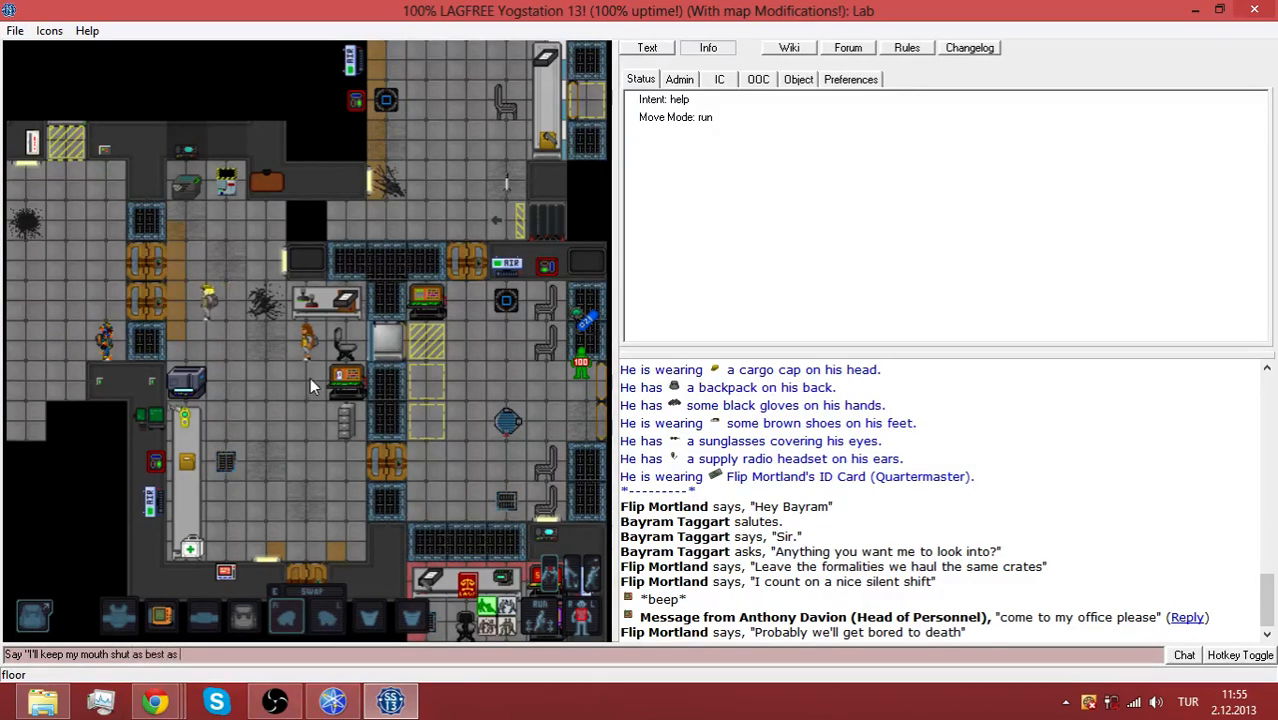
{"action": "type", "text": "I--"}
{"action": "key", "text": "Return"}
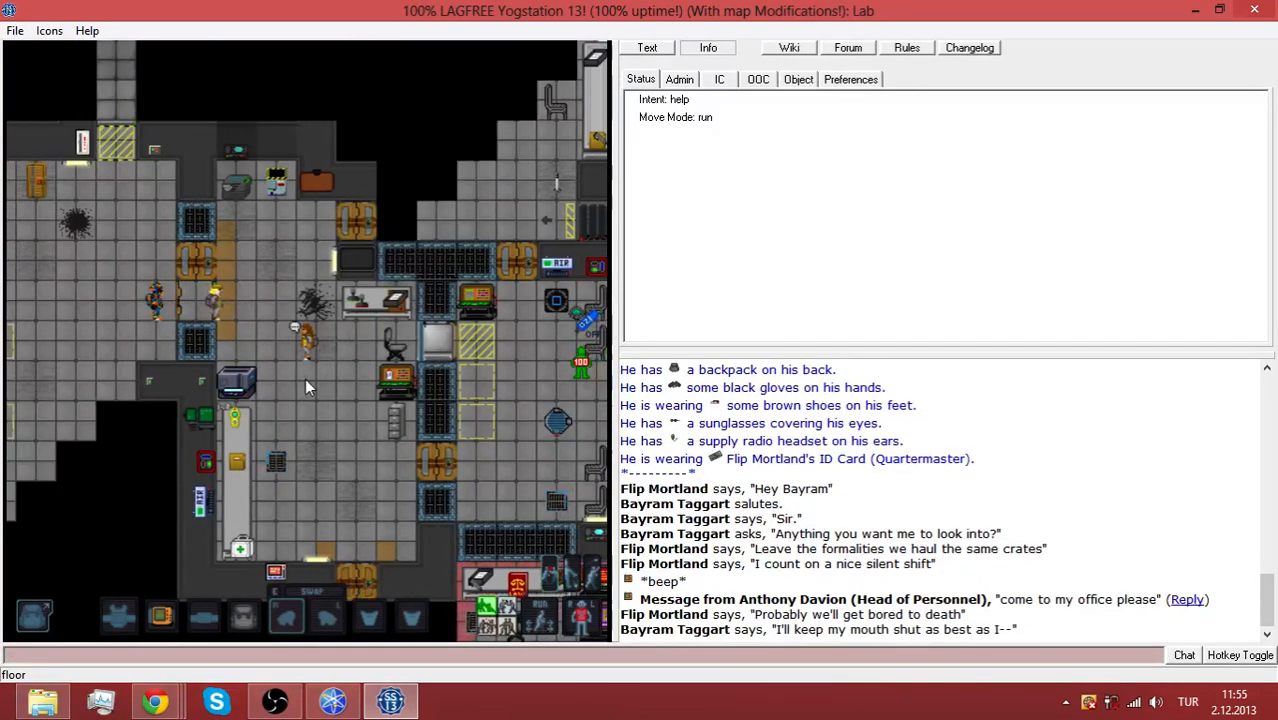
Walk away from the crew, heading down and to the right out of the lab
{"action": "key", "text": "Left"}
{"action": "key", "text": "Left"}
{"action": "key", "text": "Up"}
{"action": "key", "text": "Down"}
{"action": "key", "text": "Down"}
{"action": "key", "text": "Down"}
{"action": "key", "text": "Down"}
{"action": "key", "text": "Down"}
{"action": "key", "text": "Right"}
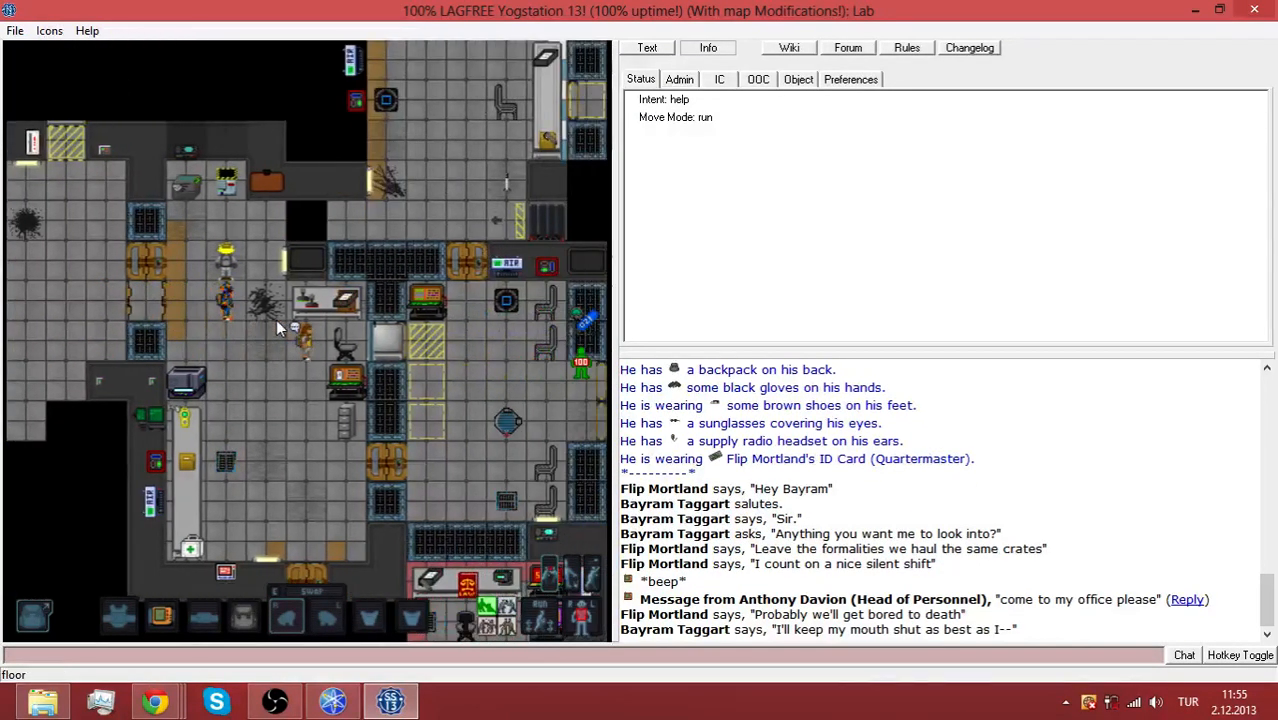
{"action": "key", "text": "Down"}
{"action": "key", "text": "Right"}
Walk to the corridor cabinet, take the fire extinguisher and turn its safety off
{"action": "key", "text": "Right"}
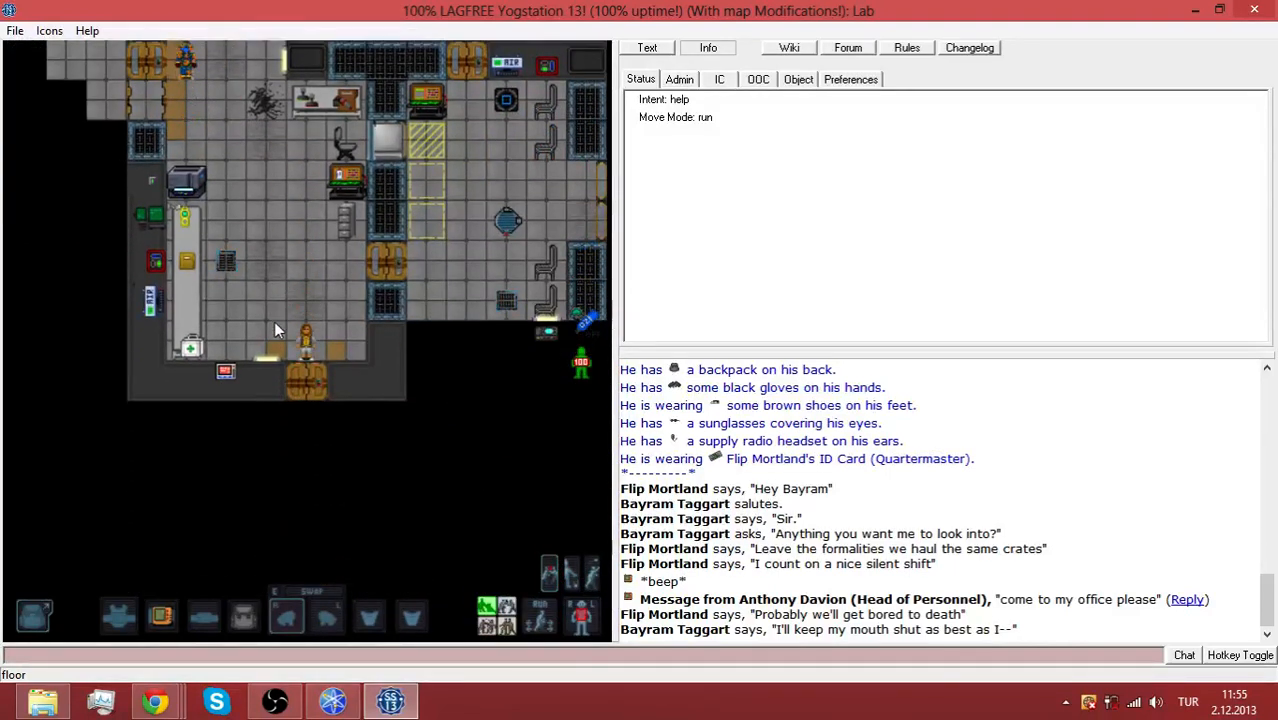
{"action": "key", "text": "Right"}
{"action": "key", "text": "Right"}
{"action": "key", "text": "Right"}
{"action": "key", "text": "Right"}
{"action": "key", "text": "Right"}
{"action": "key", "text": "Right"}
{"action": "key", "text": "Up"}
{"action": "key", "text": "Up"}
{"action": "key", "text": "Up"}
{"action": "key", "text": "Up"}
{"action": "key", "text": "Up"}
{"action": "key", "text": "Up"}
{"action": "key", "text": "Up"}
{"action": "key", "text": "Up"}
{"action": "key", "text": "Down"}
{"action": "key", "text": "Down"}
{"action": "key", "text": "Down"}
{"action": "key", "text": "Down"}
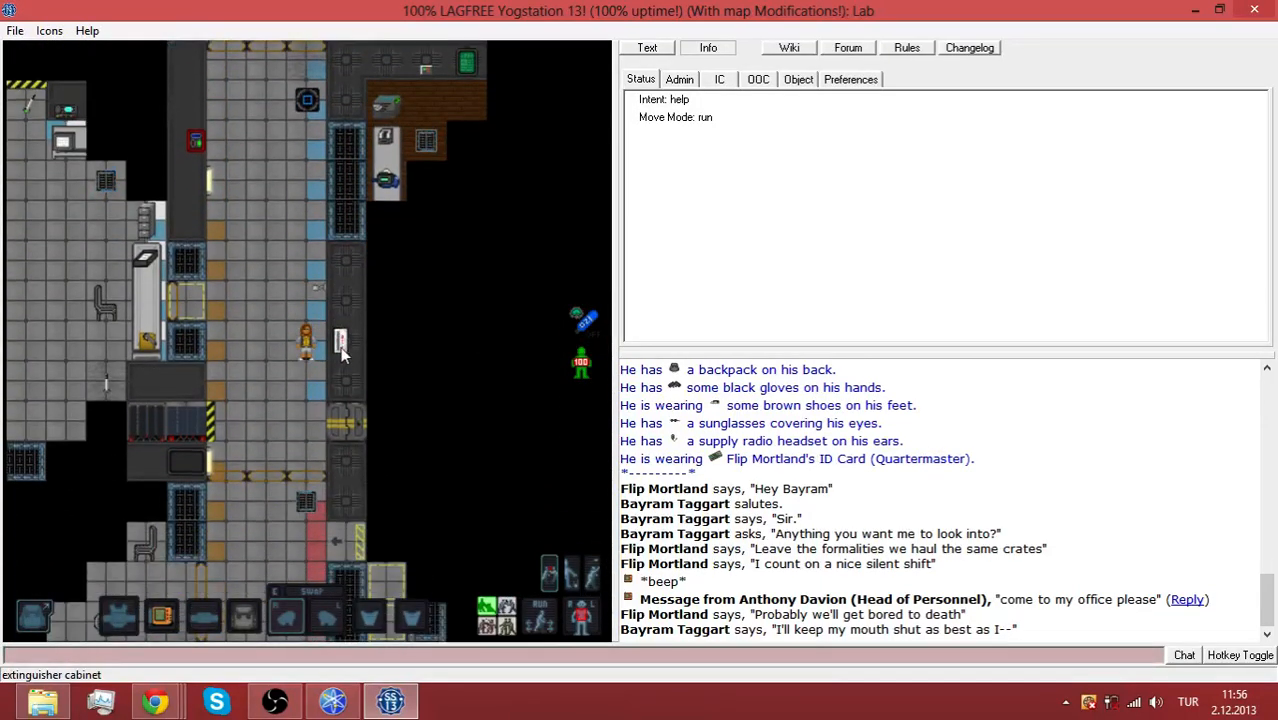
{"action": "left_click", "coordinate": [339, 357]}
{"action": "left_click", "coordinate": [295, 615]}
Walk back south-west into the lab and stand beside the burned Captain
{"action": "key", "text": "Left"}
{"action": "key", "text": "Left"}
{"action": "key", "text": "Down"}
{"action": "key", "text": "Down"}
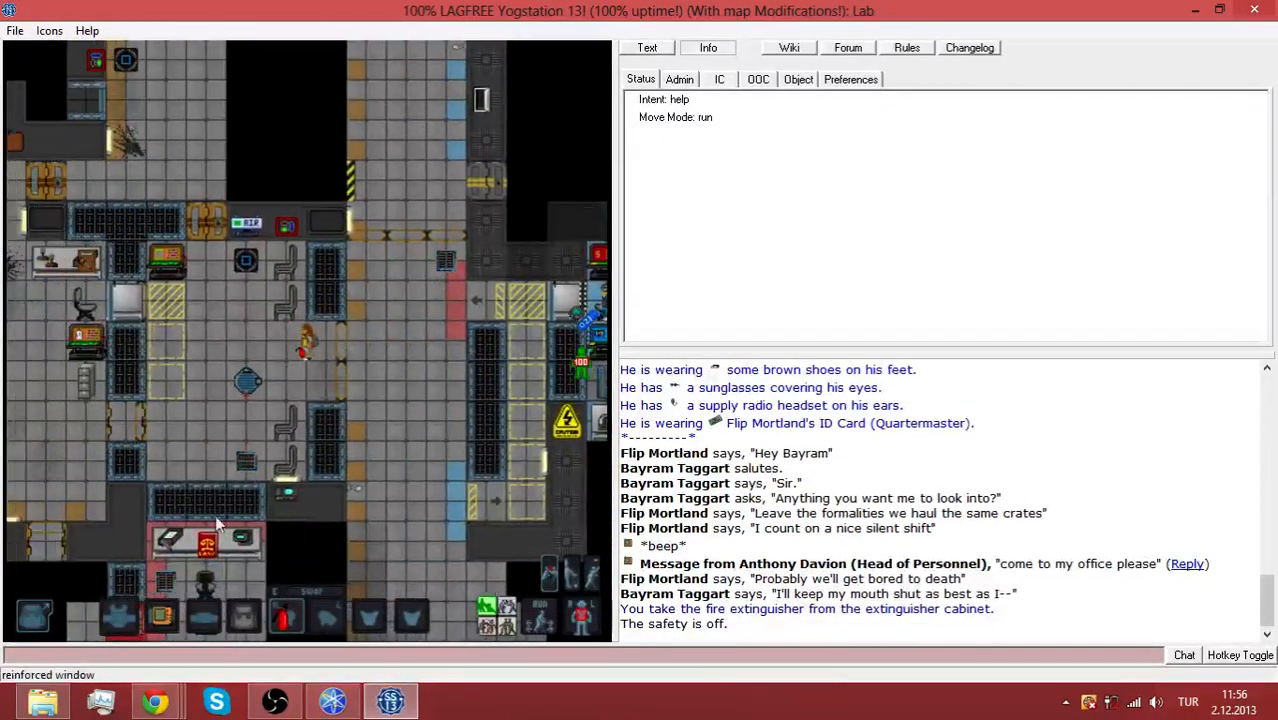
{"action": "key", "text": "Down"}
{"action": "key", "text": "Down"}
{"action": "key", "text": "Down"}
{"action": "key", "text": "Down"}
{"action": "key", "text": "Left"}
{"action": "key", "text": "Left"}
{"action": "key", "text": "Down"}
{"action": "key", "text": "Down"}
{"action": "key", "text": "Left"}
{"action": "key", "text": "Left"}
{"action": "key", "text": "Up"}
{"action": "key", "text": "Left"}
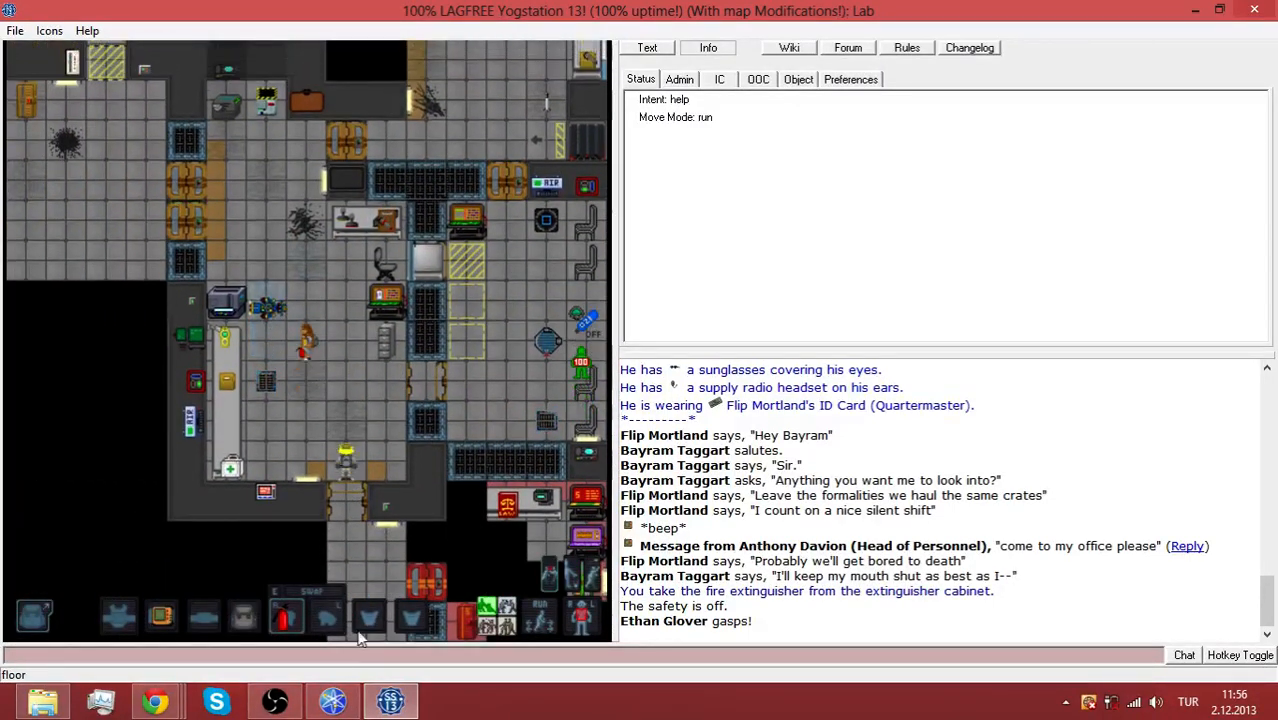
Swap to the empty hand, perform CPR on the Captain several times, examine him and step back
{"action": "key", "text": "x"}
{"action": "left_click", "coordinate": [273, 308]}
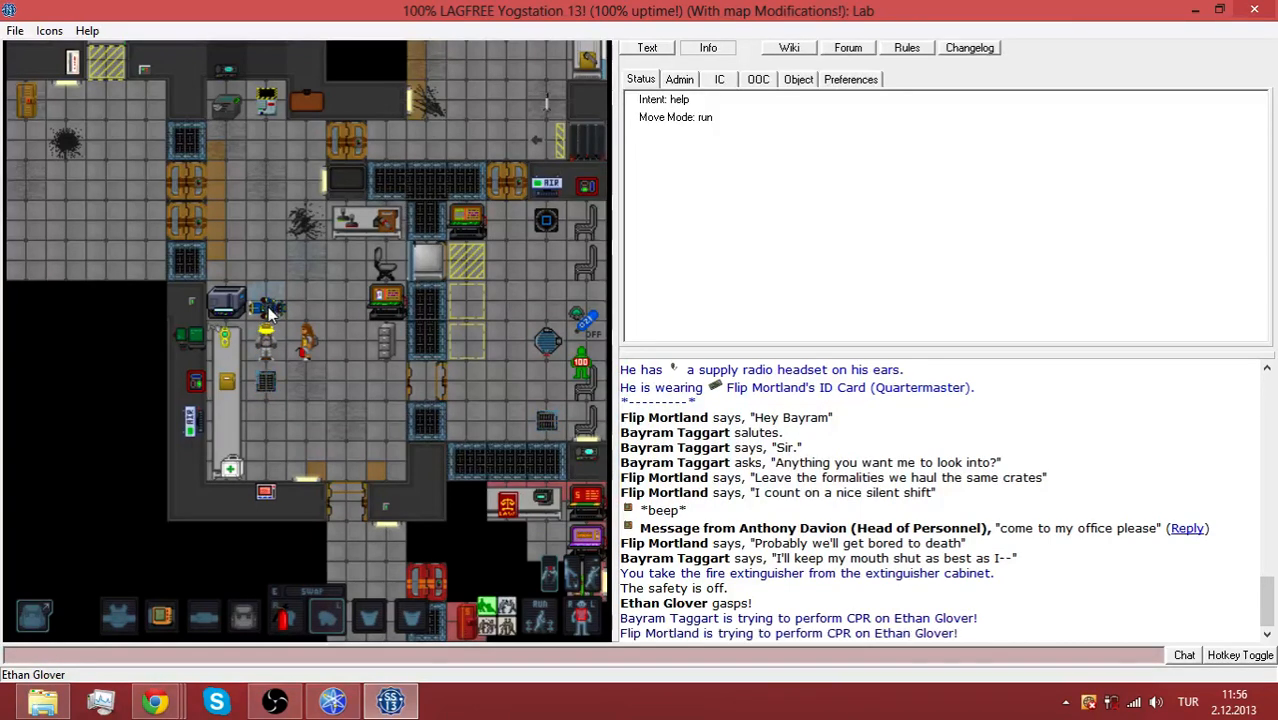
{"action": "left_click", "coordinate": [268, 312]}
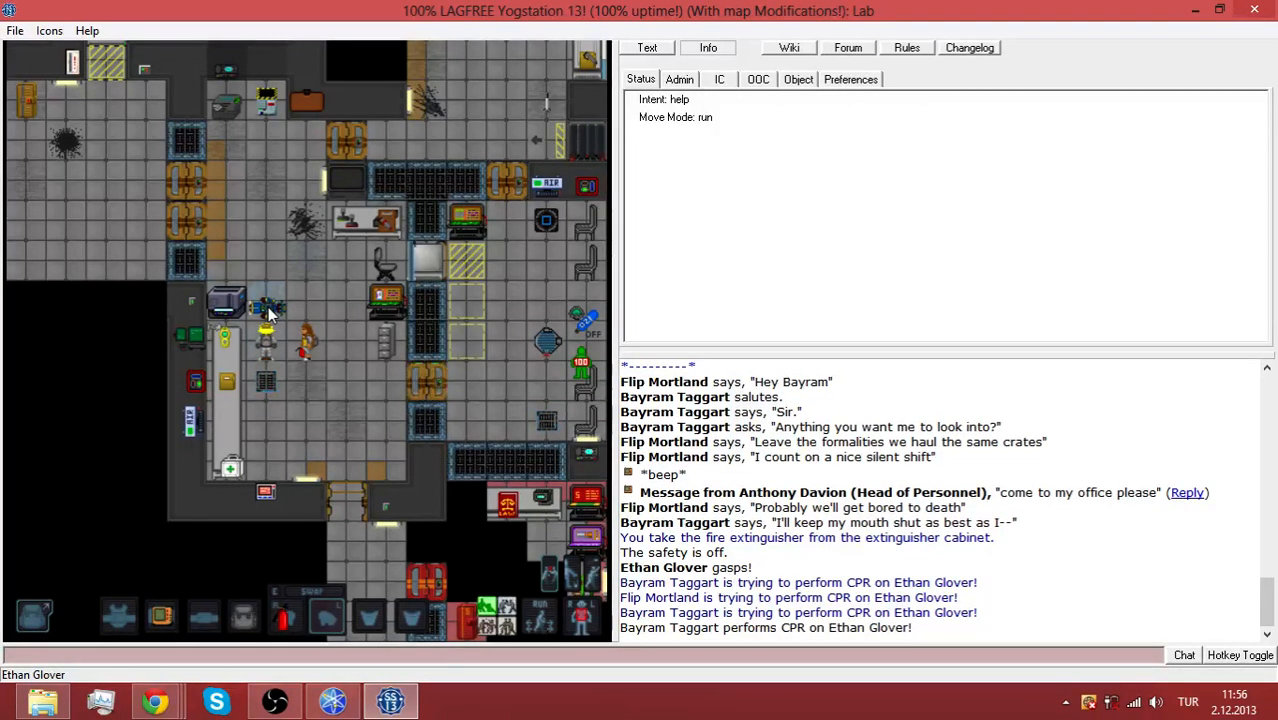
{"action": "left_click", "coordinate": [268, 312]}
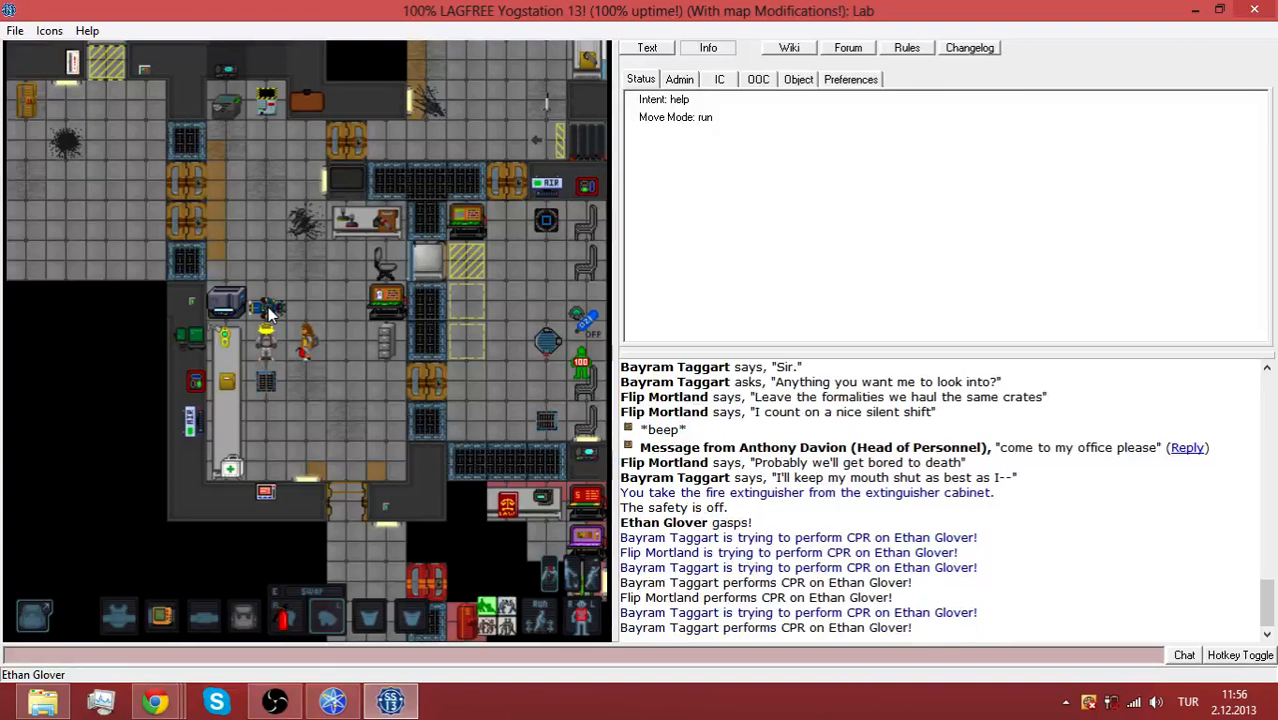
{"action": "left_click", "coordinate": [268, 312], "text": "shift"}
{"action": "key", "text": "Down"}
{"action": "key", "text": "Down"}
Take the ointment from the first-aid kit, throw the extinguisher aside and say "Wait" to the crew
{"action": "left_click", "coordinate": [328, 610]}
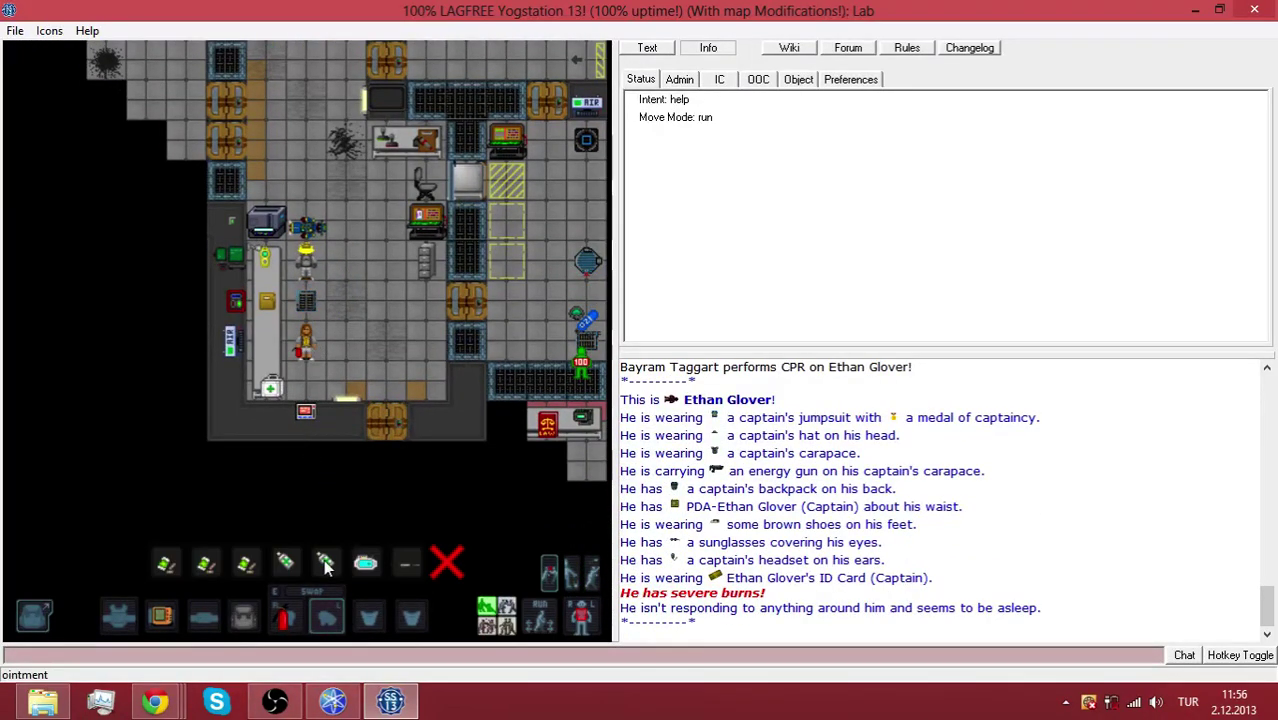
{"action": "left_click", "coordinate": [326, 565]}
{"action": "key", "text": "Right"}
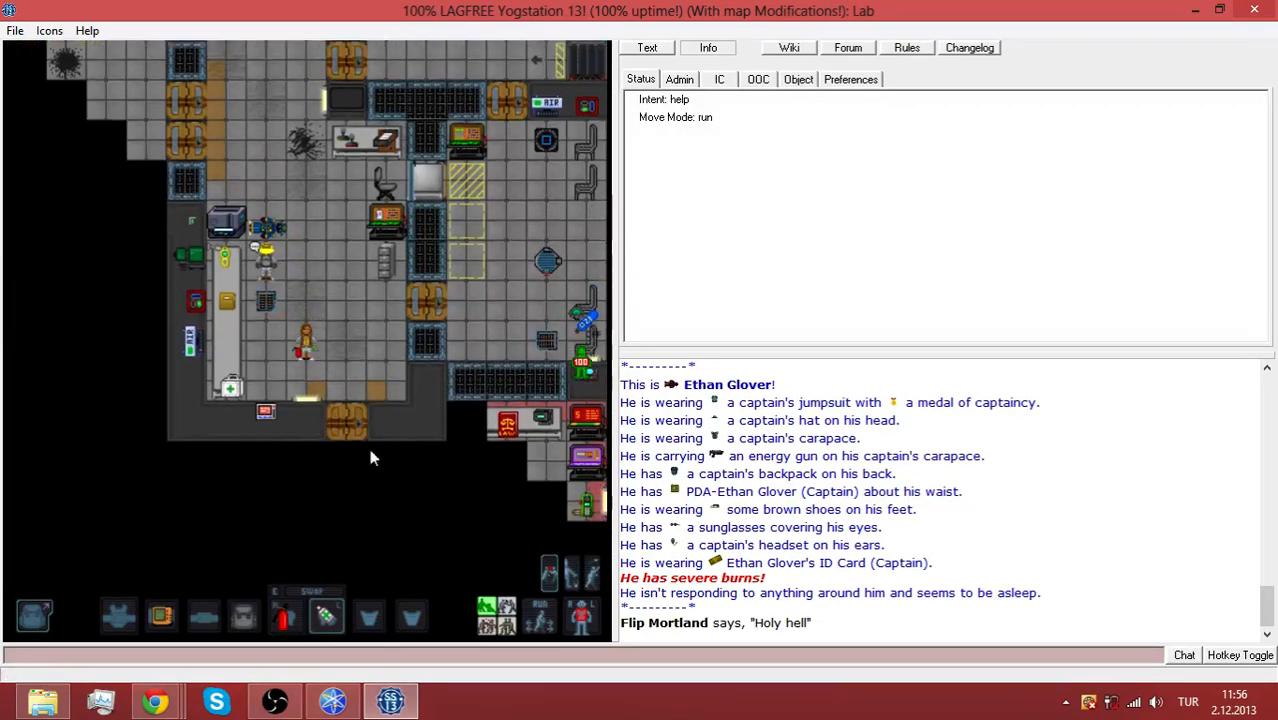
{"action": "key", "text": "Left"}
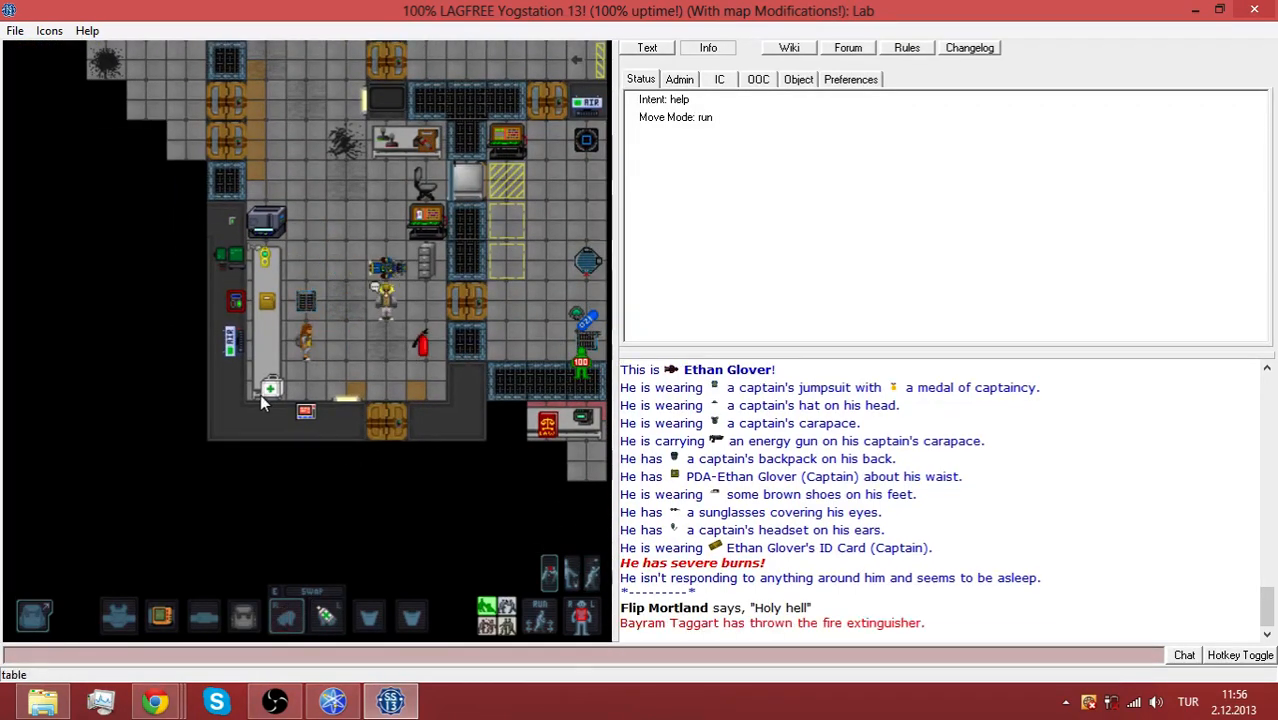
{"action": "type", "text": "Say \"Wia"}
{"action": "key", "text": "BackSpace"}
{"action": "key", "text": "BackSpace"}
{"action": "type", "text": "ait\""}
{"action": "key", "text": "Return"}
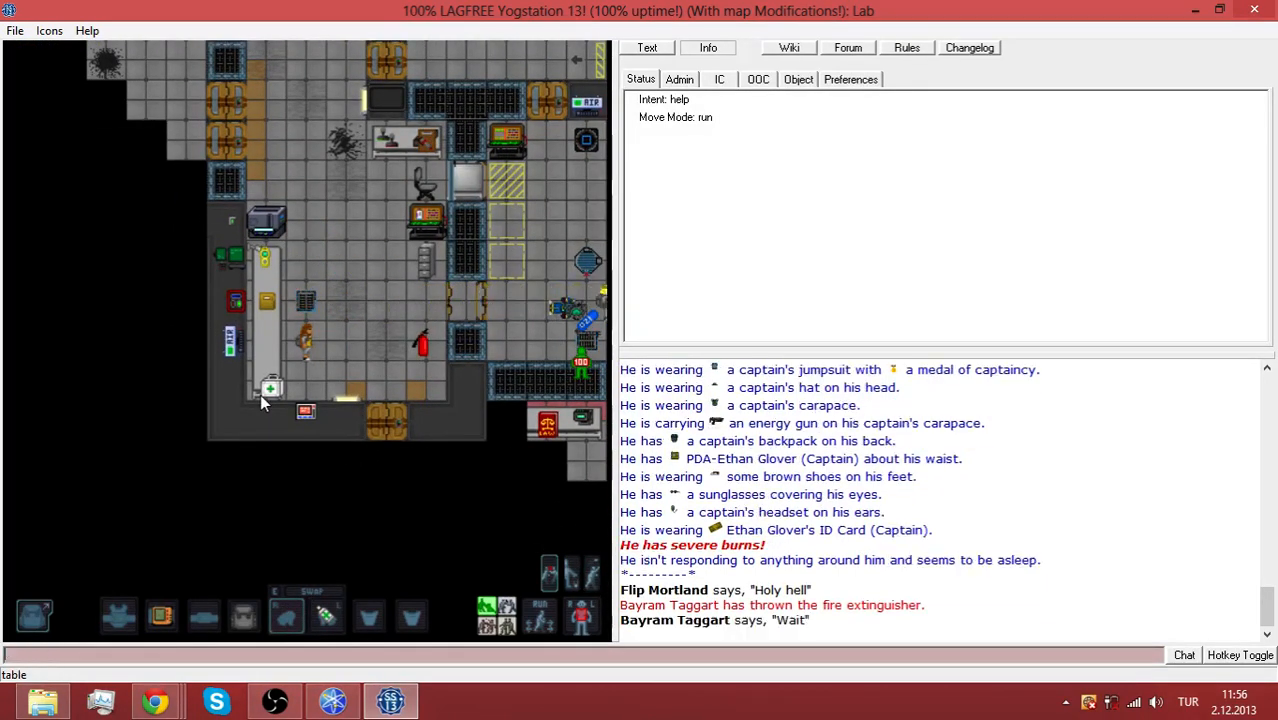
{"action": "key", "text": "Right"}
{"action": "key", "text": "Right"}
{"action": "key", "text": "Right"}
{"action": "key", "text": "Right"}
{"action": "key", "text": "Right"}
{"action": "key", "text": "Right"}
{"action": "key", "text": "Right"}
{"action": "key", "text": "Right"}
Walk back around to the first-aid kit and put the ointment back inside it
{"action": "key", "text": "Up"}
{"action": "key", "text": "Up"}
{"action": "key", "text": "Up"}
{"action": "key", "text": "Up"}
{"action": "key", "text": "Down"}
{"action": "key", "text": "Down"}
{"action": "key", "text": "Down"}
{"action": "key", "text": "Left"}
{"action": "key", "text": "Left"}
{"action": "key", "text": "Left"}
{"action": "key", "text": "Down"}
{"action": "key", "text": "Left"}
{"action": "key", "text": "Left"}
{"action": "key", "text": "Down"}
{"action": "key", "text": "Left"}
{"action": "key", "text": "Down"}
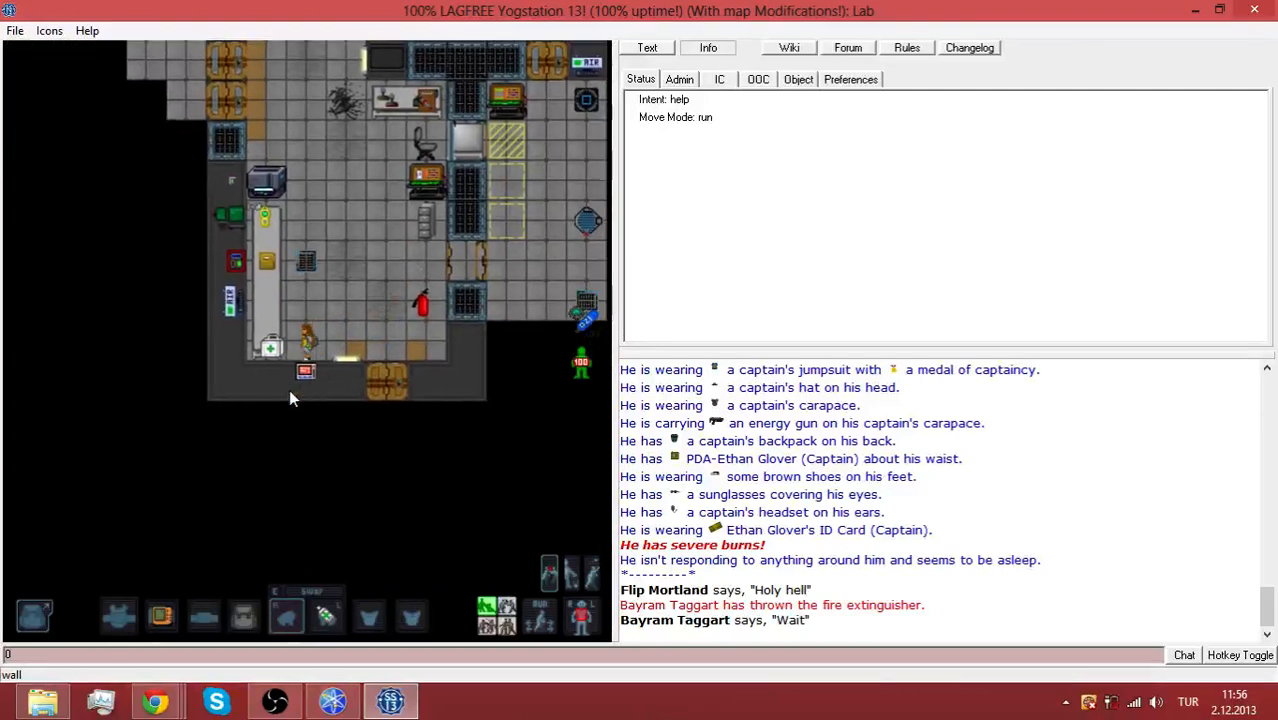
{"action": "left_click", "coordinate": [272, 350]}
{"action": "key", "text": "Left"}
{"action": "key", "text": "Left"}
{"action": "key", "text": "Left"}
{"action": "key", "text": "Down"}
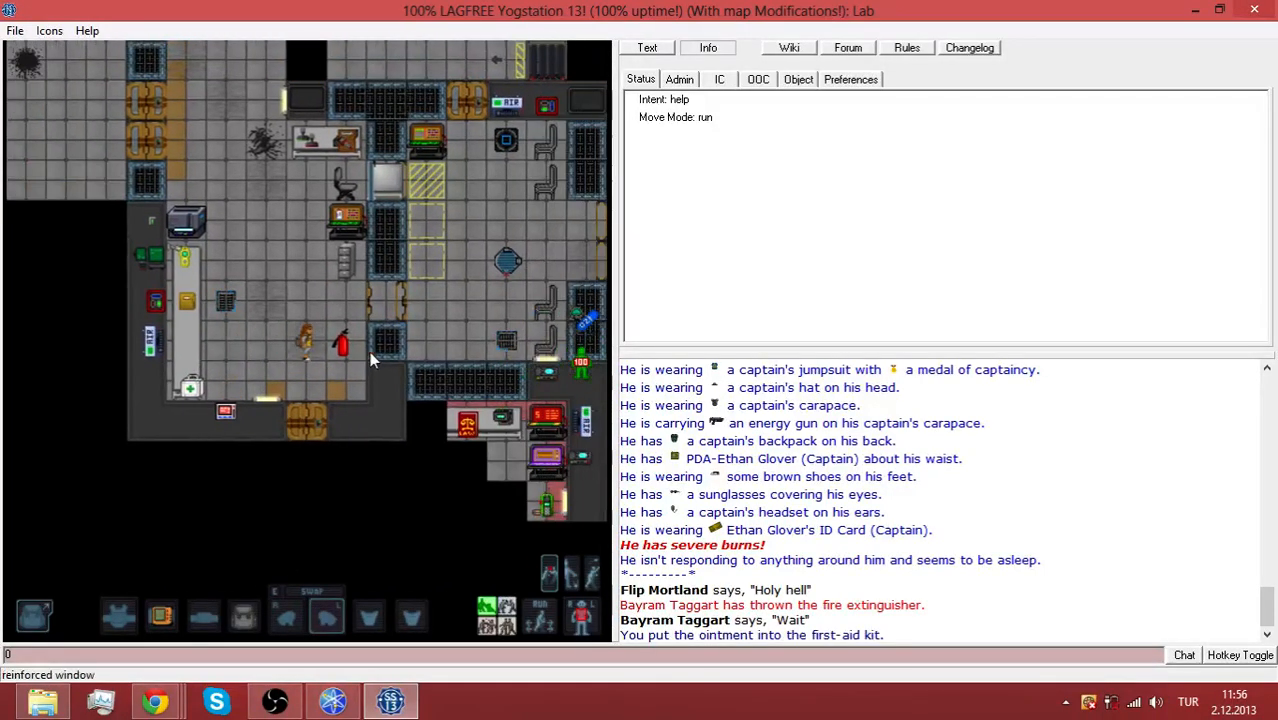
Pick the fire extinguisher up off the floor and carry it north-east toward its cabinet
{"action": "left_click", "coordinate": [343, 347]}
{"action": "key", "text": "Right"}
{"action": "key", "text": "Up"}
{"action": "key", "text": "Up"}
{"action": "key", "text": "Right"}
{"action": "key", "text": "Up"}
{"action": "key", "text": "Up"}
{"action": "key", "text": "Up"}
{"action": "key", "text": "Up"}
{"action": "key", "text": "Up"}
{"action": "key", "text": "Up"}
{"action": "key", "text": "Up"}
{"action": "key", "text": "Up"}
{"action": "key", "text": "Up"}
{"action": "key", "text": "Up"}
{"action": "key", "text": "Up"}
{"action": "key", "text": "Up"}
{"action": "key", "text": "Up"}
Place the extinguisher in the wall cabinet, take it out again and switch its safety back on
{"action": "left_click", "coordinate": [343, 346]}
{"action": "right_click", "coordinate": [343, 346]}
{"action": "left_click", "coordinate": [341, 350]}
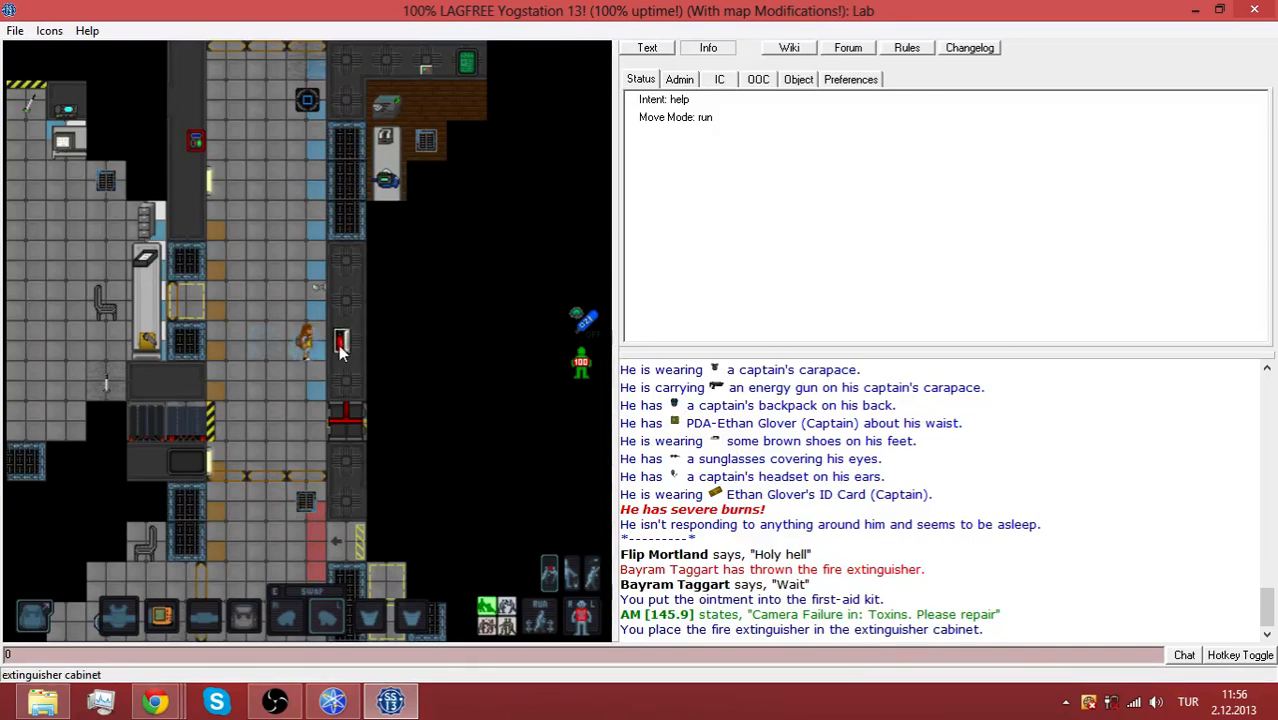
{"action": "left_click", "coordinate": [341, 346]}
{"action": "left_click", "coordinate": [325, 620]}
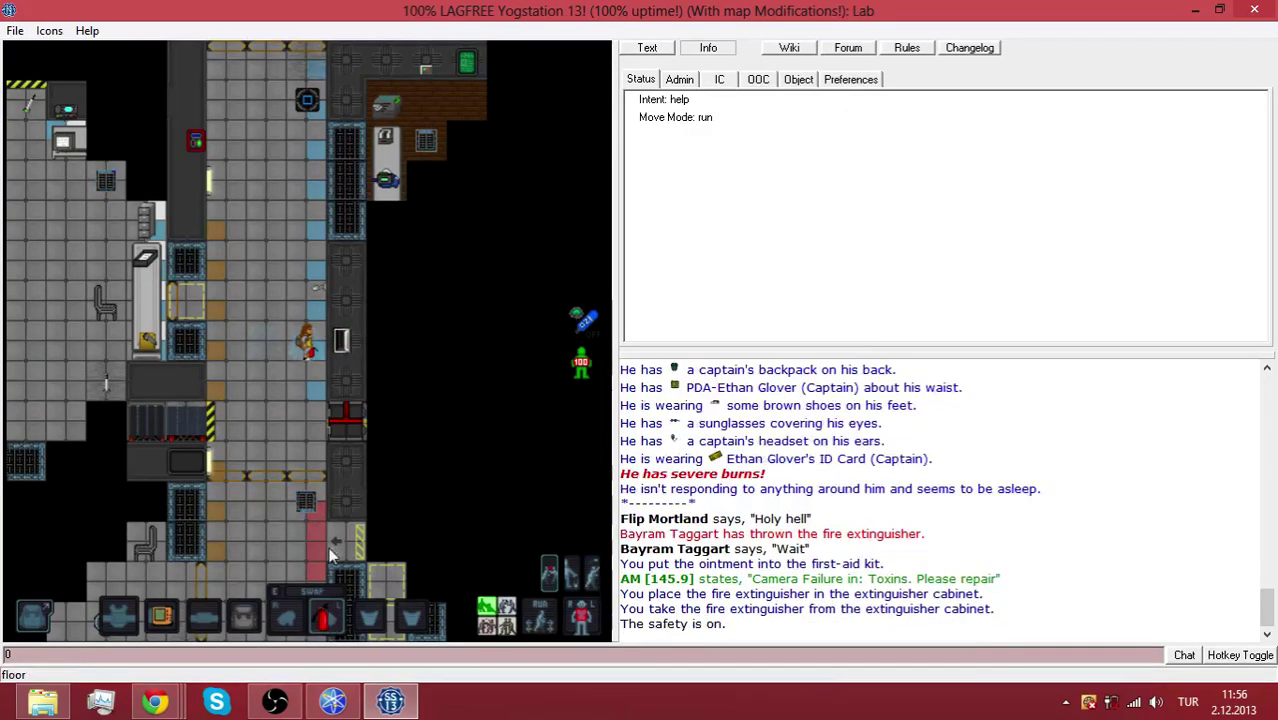
Return the extinguisher to the cabinet for good and walk south away from it
{"action": "left_click", "coordinate": [341, 345]}
{"action": "left_click", "coordinate": [341, 345]}
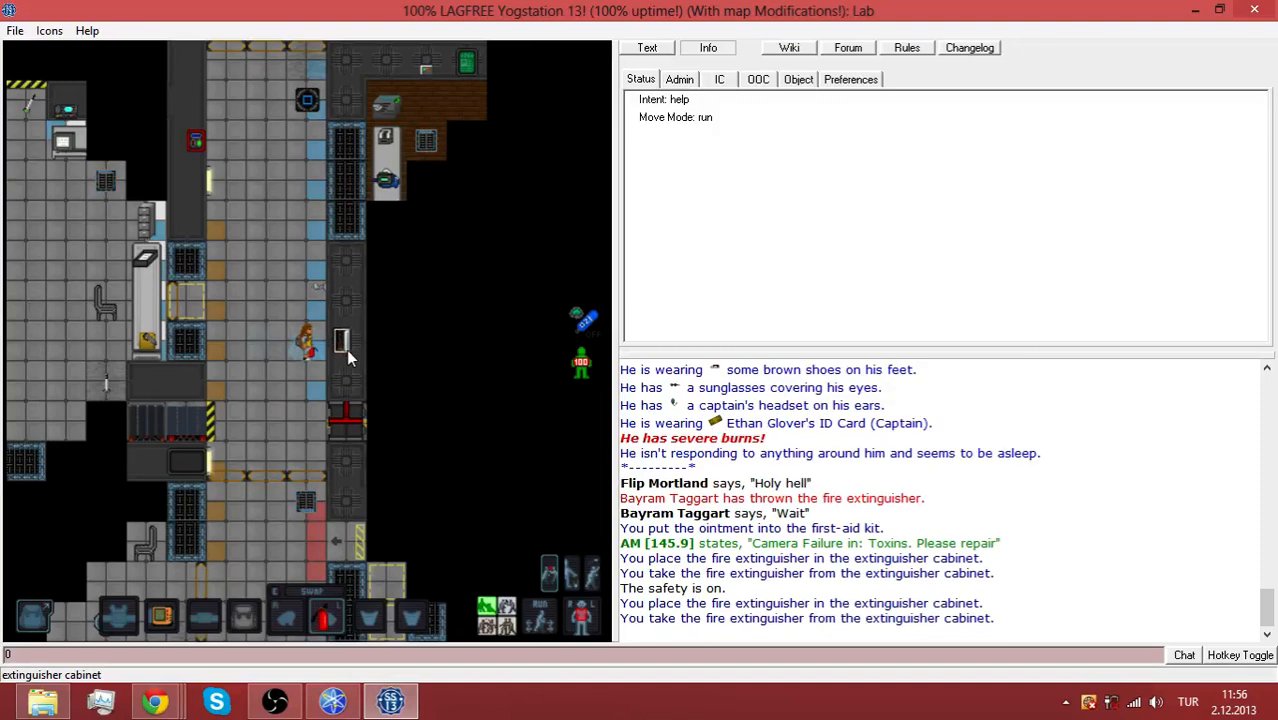
{"action": "left_click", "coordinate": [343, 346]}
{"action": "key", "text": "Down"}
{"action": "key", "text": "Down"}
{"action": "key", "text": "Down"}
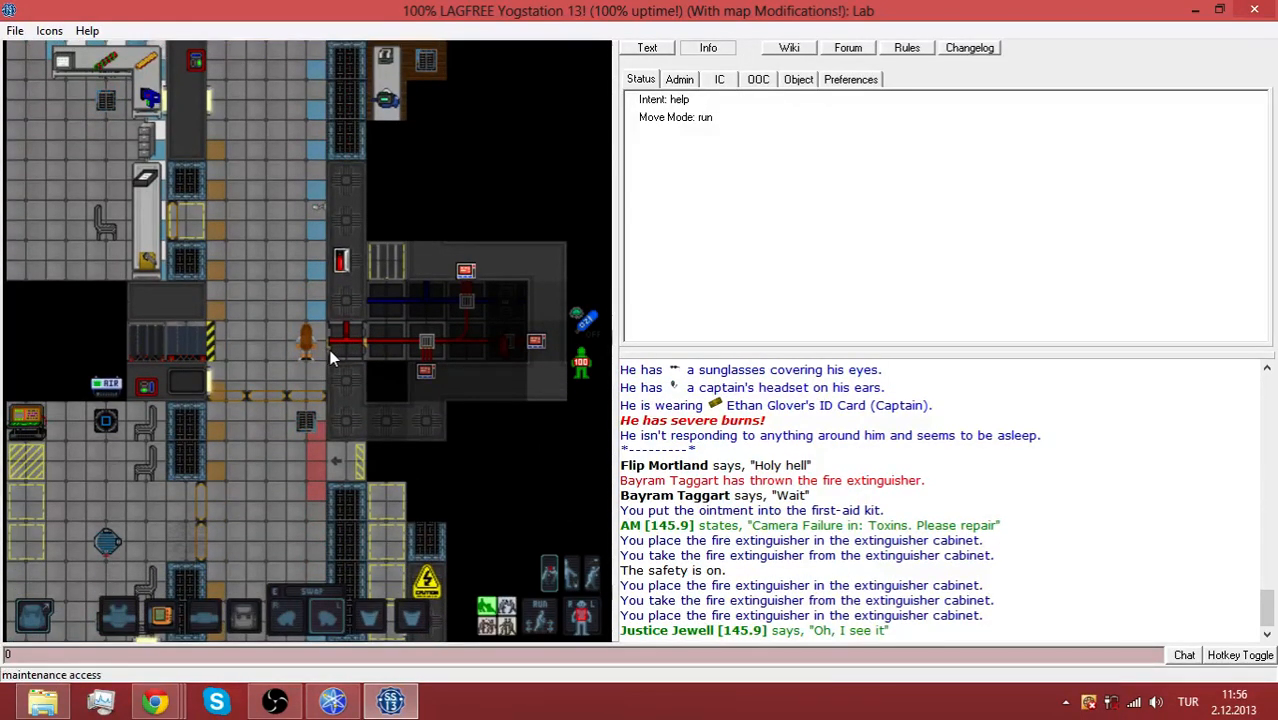
{"action": "scroll", "coordinate": [908, 561], "scroll_direction": "up", "scroll_amount": 3}
{"action": "scroll", "coordinate": [908, 561], "scroll_direction": "up", "scroll_amount": 3}
{"action": "scroll", "coordinate": [960, 558], "scroll_direction": "up", "scroll_amount": 3}
{"action": "scroll", "coordinate": [1019, 555], "scroll_direction": "up", "scroll_amount": 3}
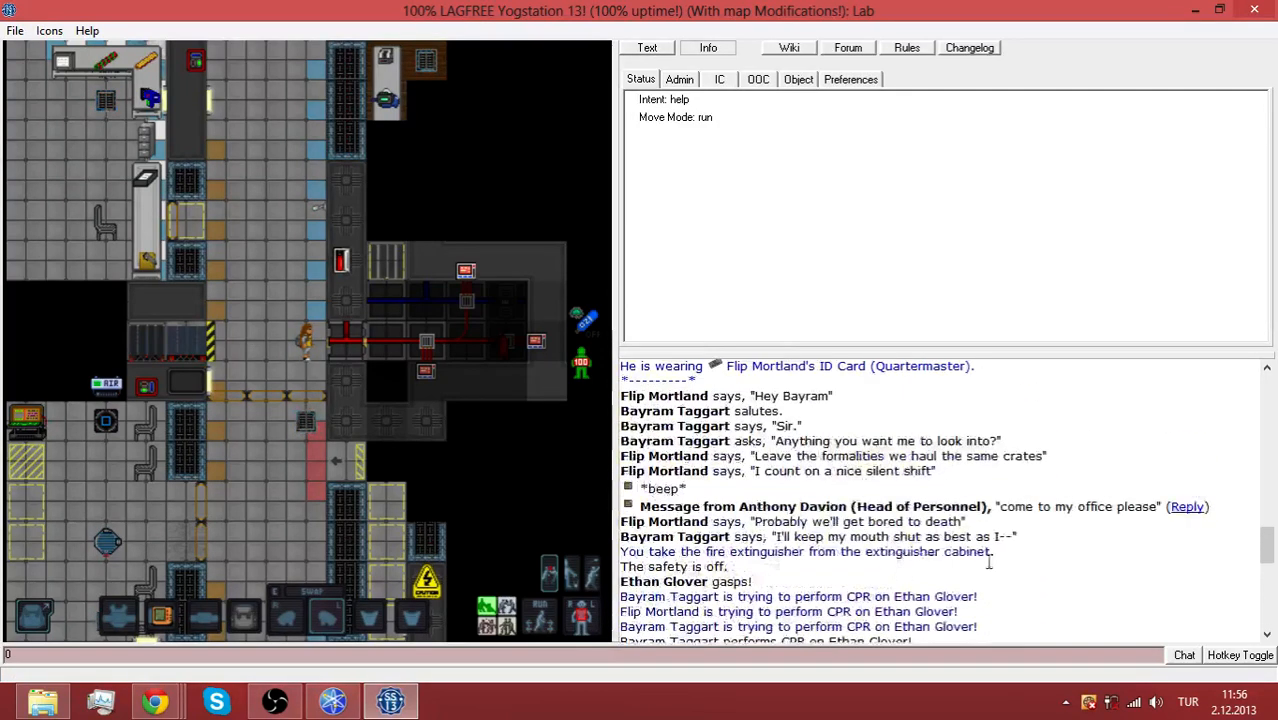
Reply to the Head of Personnel's PDA message that you're on your way, then that the captain was on fire
{"action": "left_click", "coordinate": [1186, 507]}
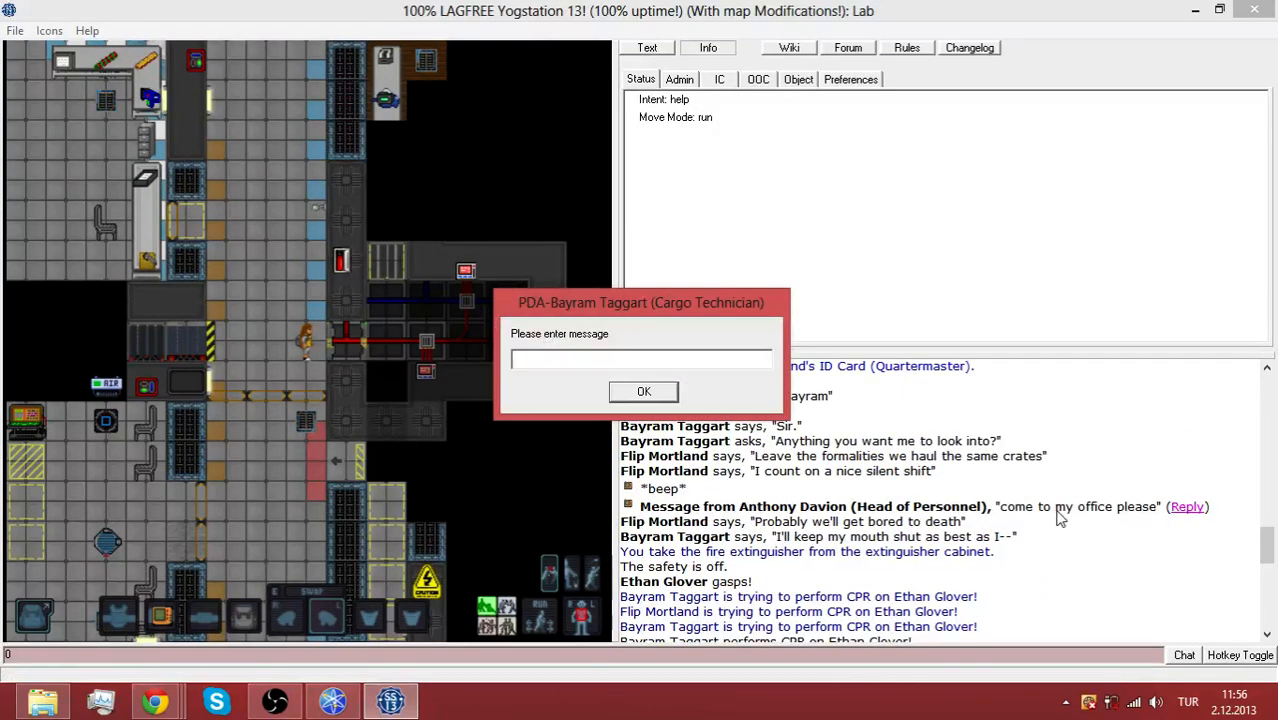
{"action": "type", "text": "I'm on my way"}
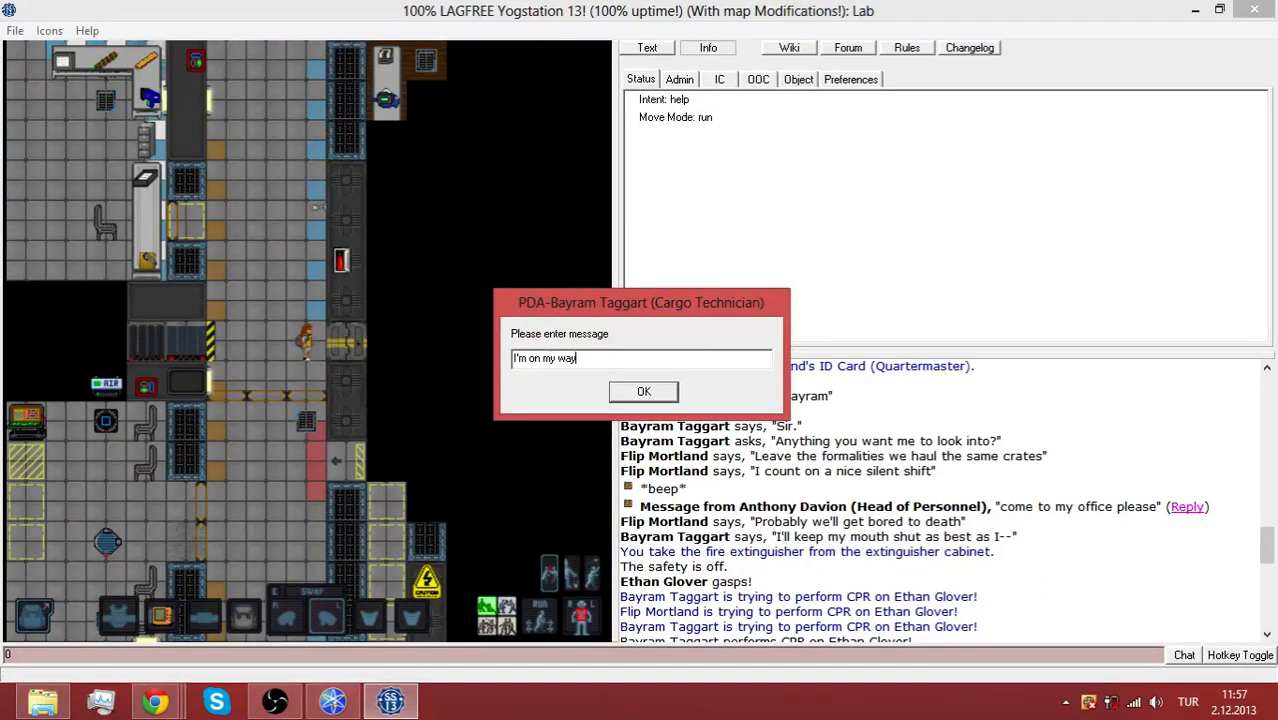
{"action": "type", "text": "ow."}
{"action": "key", "text": "Return"}
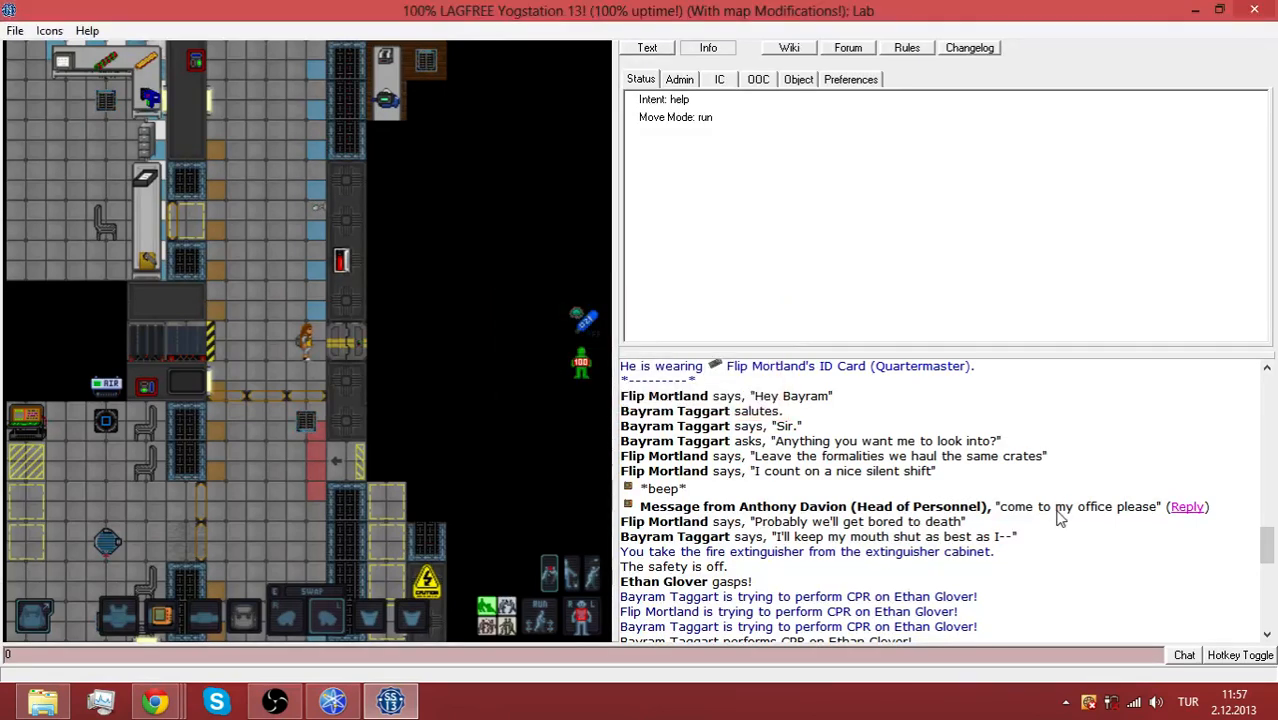
{"action": "left_click", "coordinate": [1186, 507]}
{"action": "type", "text": "The ca"}
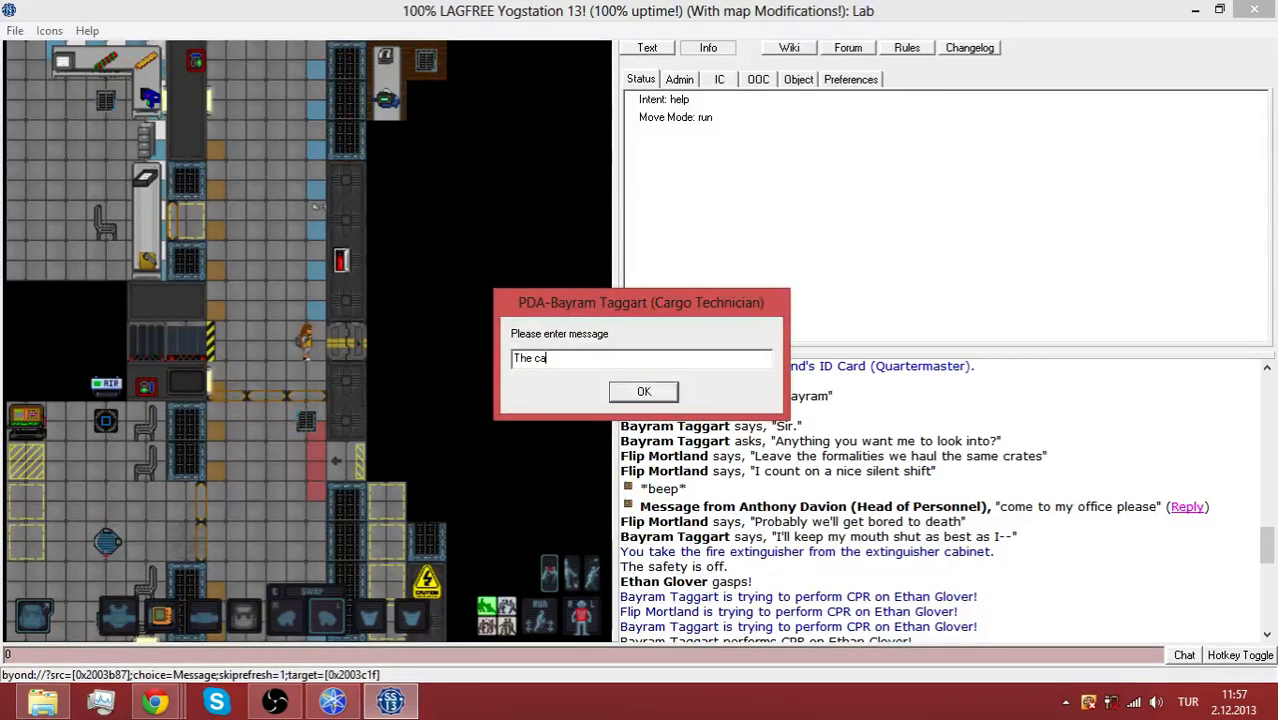
{"action": "type", "text": "on fire, so I had to p"}
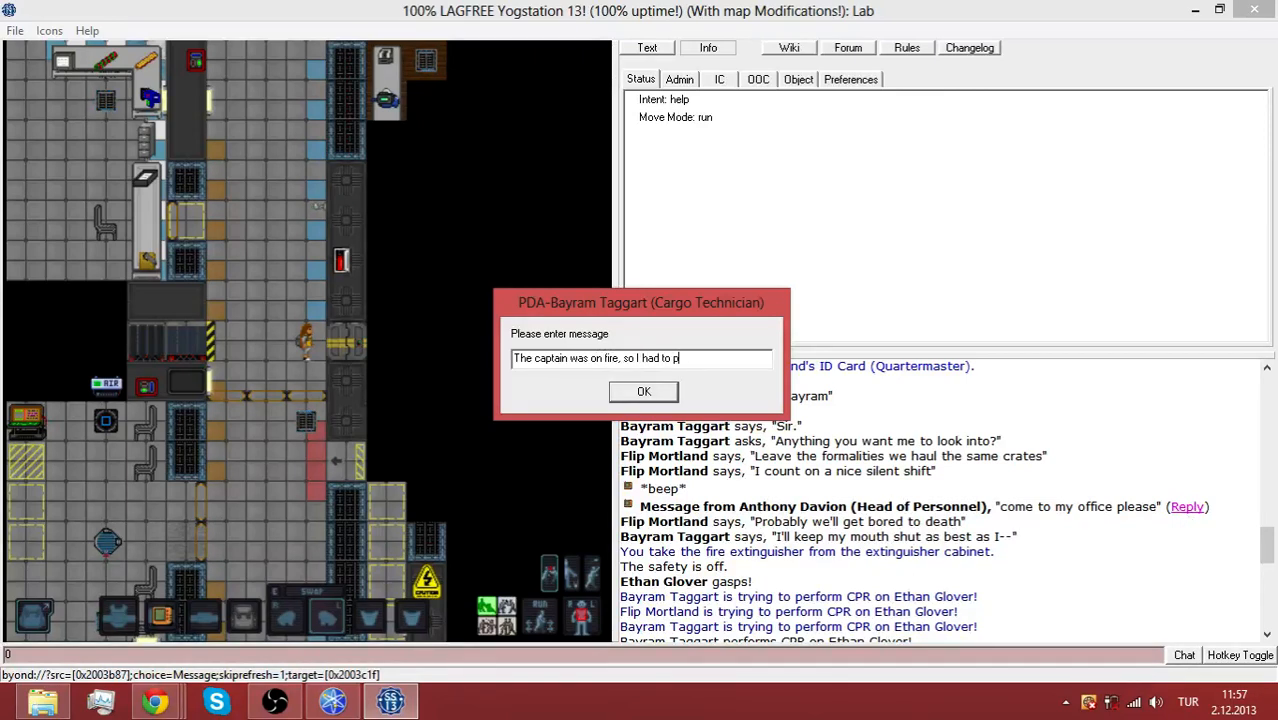
{"action": "type", "text": "t"}
{"action": "key", "text": "Return"}
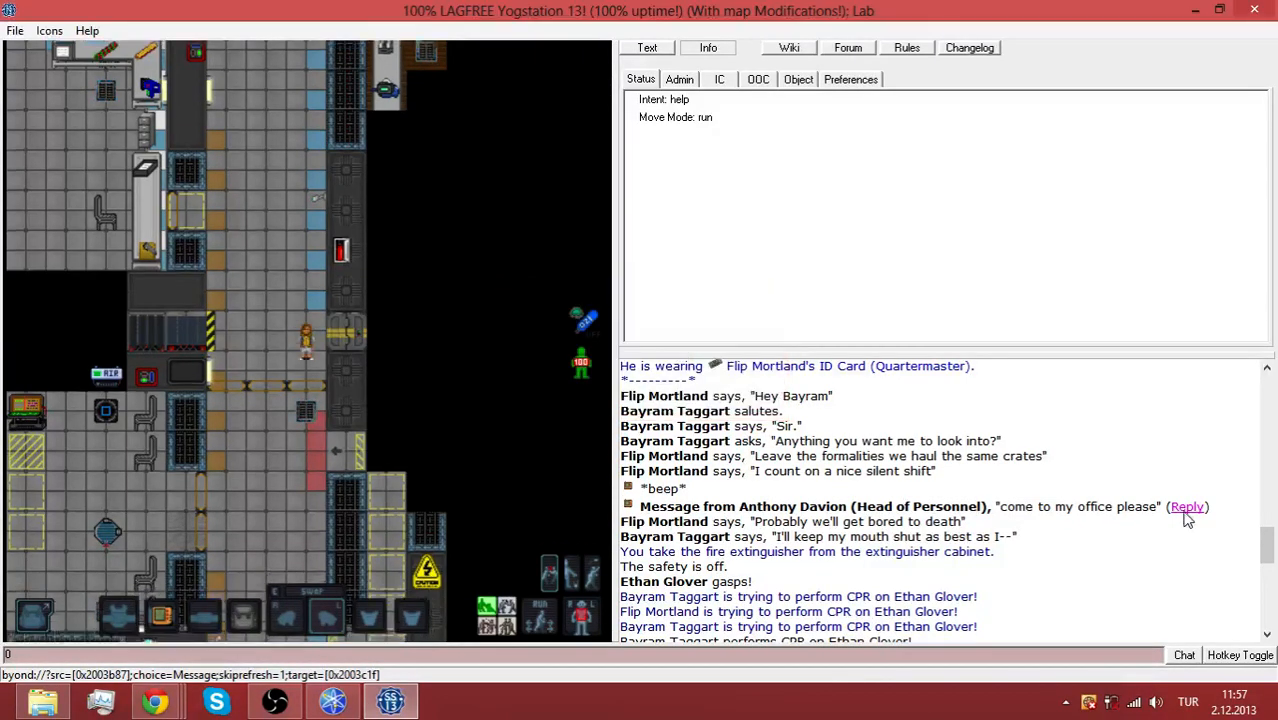
Walk left and up through the corridors into the office
{"action": "key", "text": "Down"}
{"action": "key", "text": "Down"}
{"action": "key", "text": "Down"}
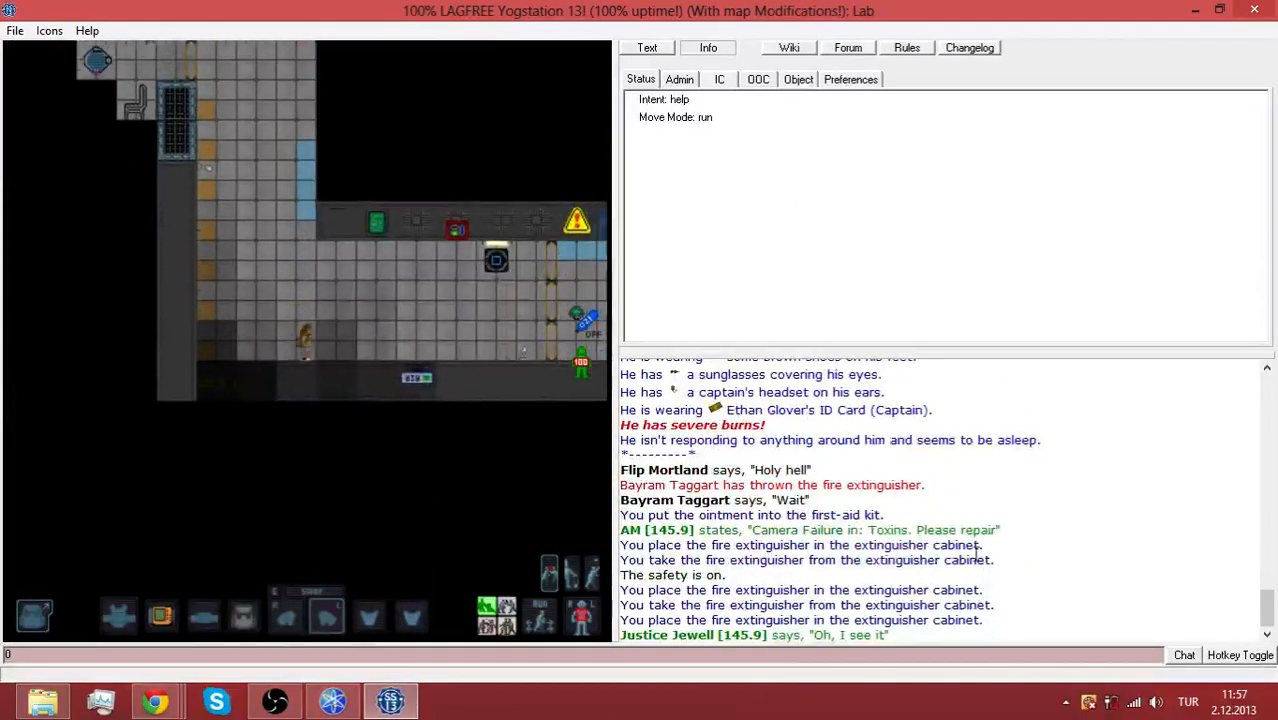
{"action": "key", "text": "Left"}
{"action": "key", "text": "Left"}
{"action": "key", "text": "Left"}
{"action": "key", "text": "Left"}
{"action": "key", "text": "Left"}
{"action": "key", "text": "Up"}
{"action": "key", "text": "Up"}
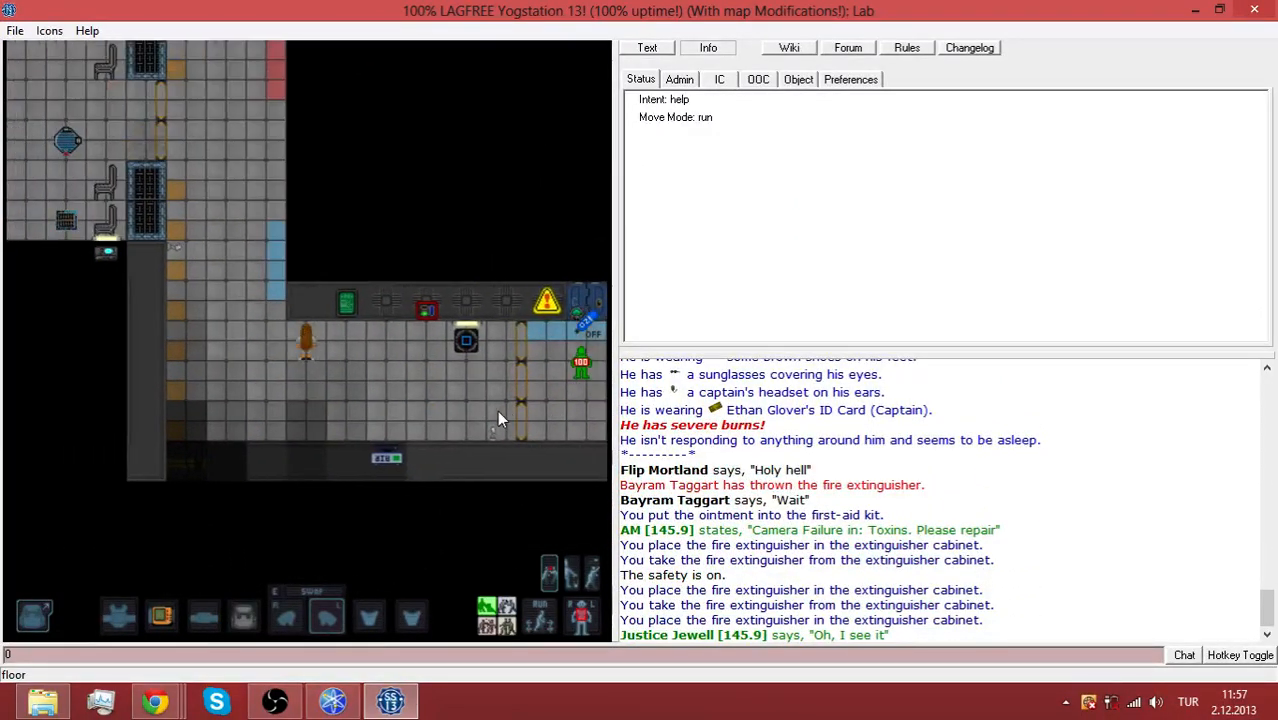
{"action": "key", "text": "Up"}
{"action": "key", "text": "Up"}
{"action": "key", "text": "Up"}
{"action": "key", "text": "Up"}
{"action": "key", "text": "Up"}
{"action": "key", "text": "Up"}
{"action": "key", "text": "Up"}
{"action": "key", "text": "Up"}
{"action": "key", "text": "Right"}
{"action": "key", "text": "Right"}
{"action": "key", "text": "Up"}
{"action": "key", "text": "Up"}
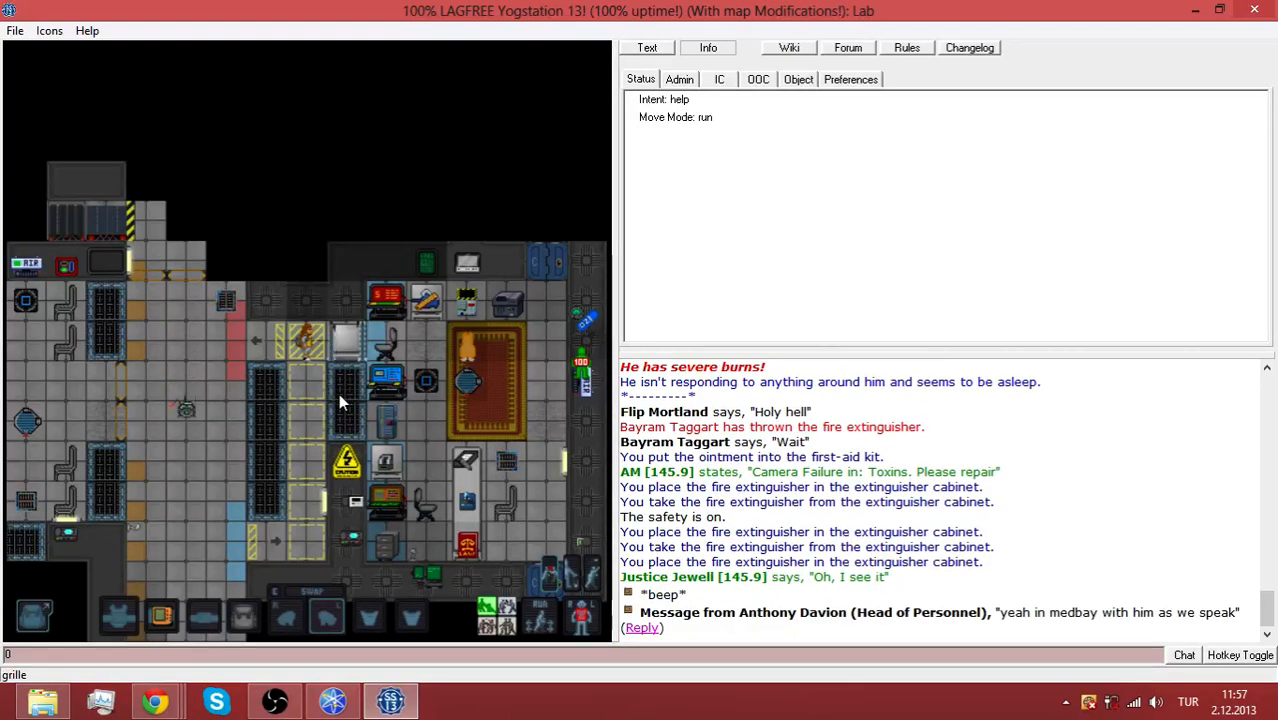
{"action": "key", "text": "Down"}
{"action": "key", "text": "Down"}
{"action": "key", "text": "Down"}
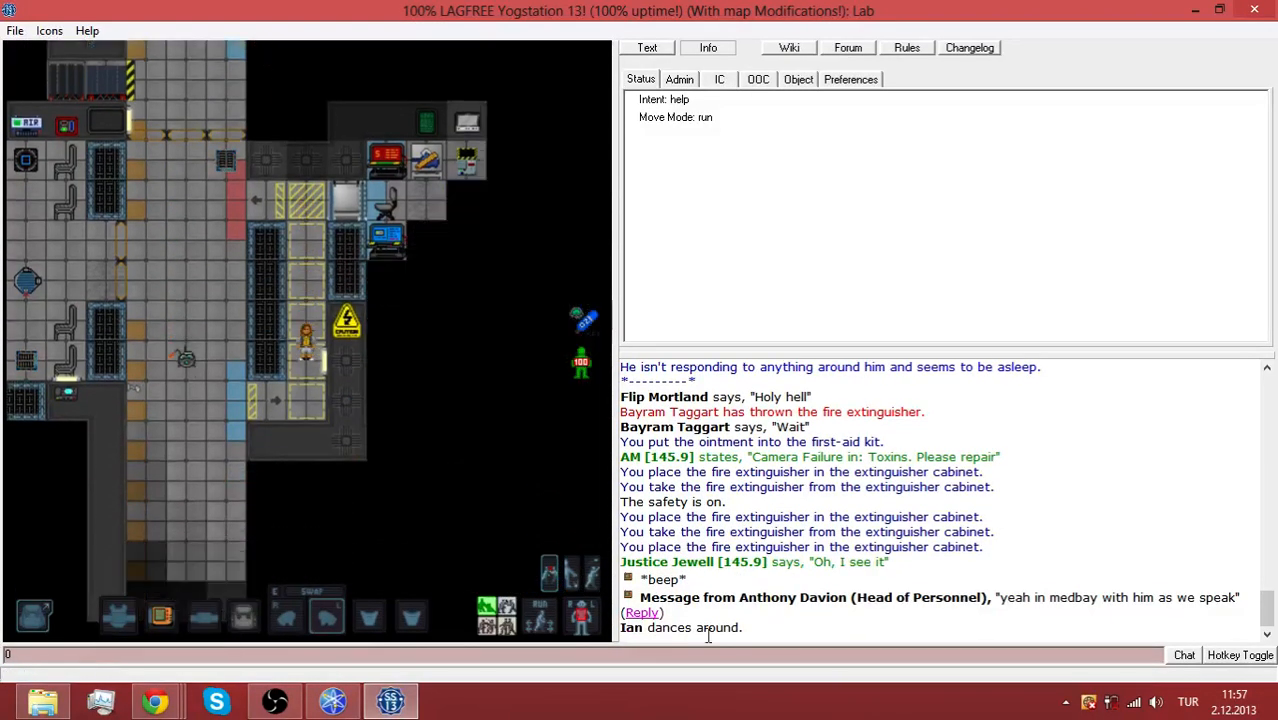
Reply by PDA to the Head of Personnel: "I'm coming there then"
{"action": "left_click", "coordinate": [641, 627]}
{"action": "type", "text": "I'm c"}
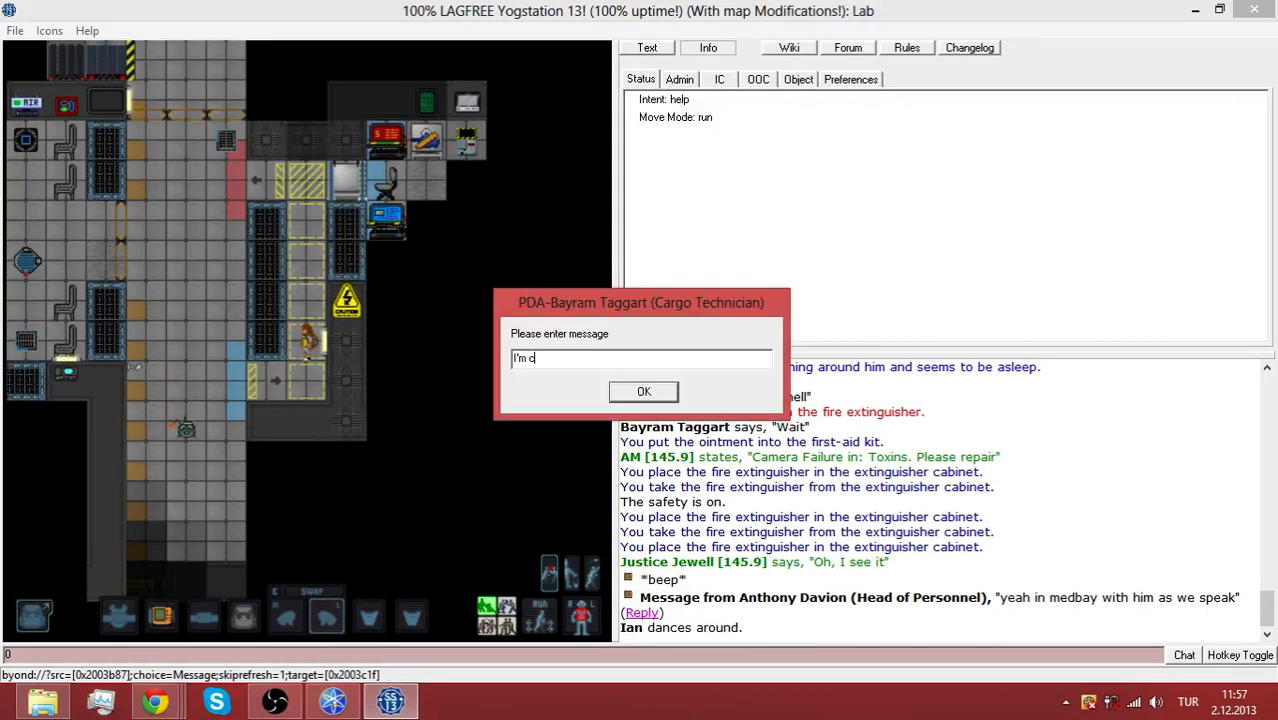
{"action": "type", "text": "oming there then."}
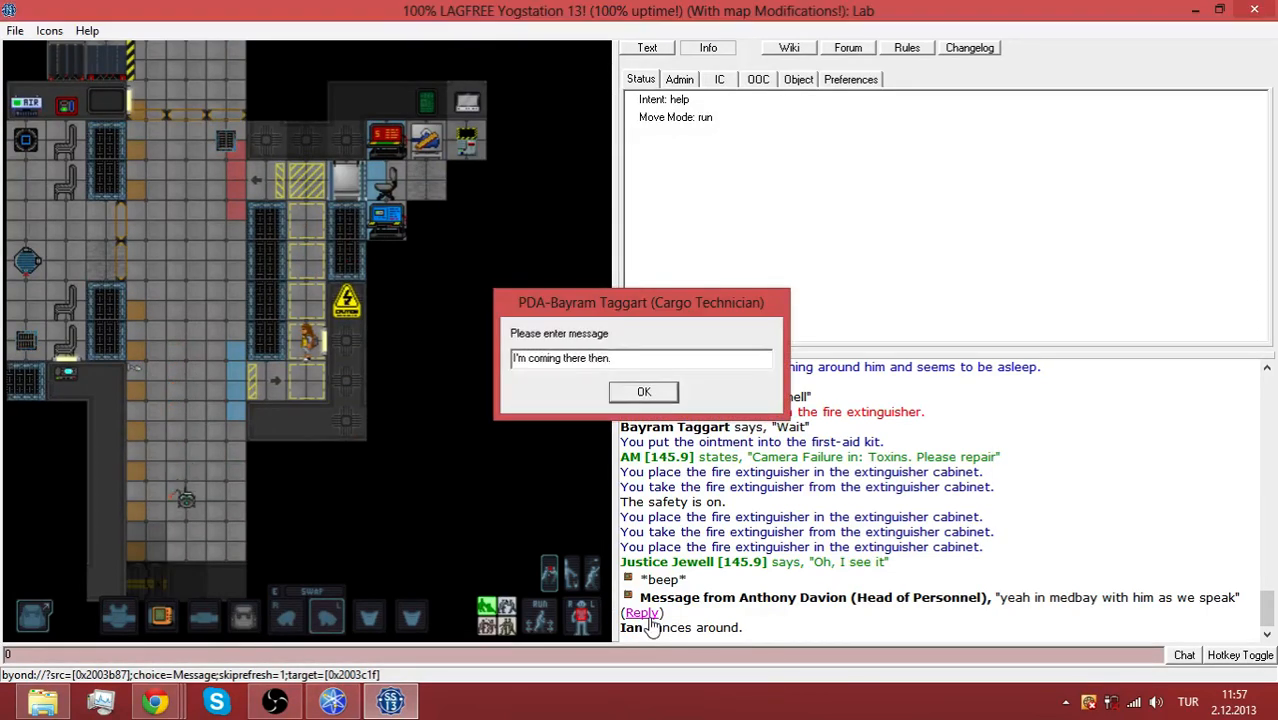
{"action": "key", "text": "Return"}
Walk north-east then north through the station toward the Head of Personnel in medbay
{"action": "key", "text": "Up"}
{"action": "key", "text": "Up"}
{"action": "key", "text": "Right"}
{"action": "key", "text": "Right"}
{"action": "key", "text": "Up"}
{"action": "key", "text": "Up"}
{"action": "key", "text": "Up"}
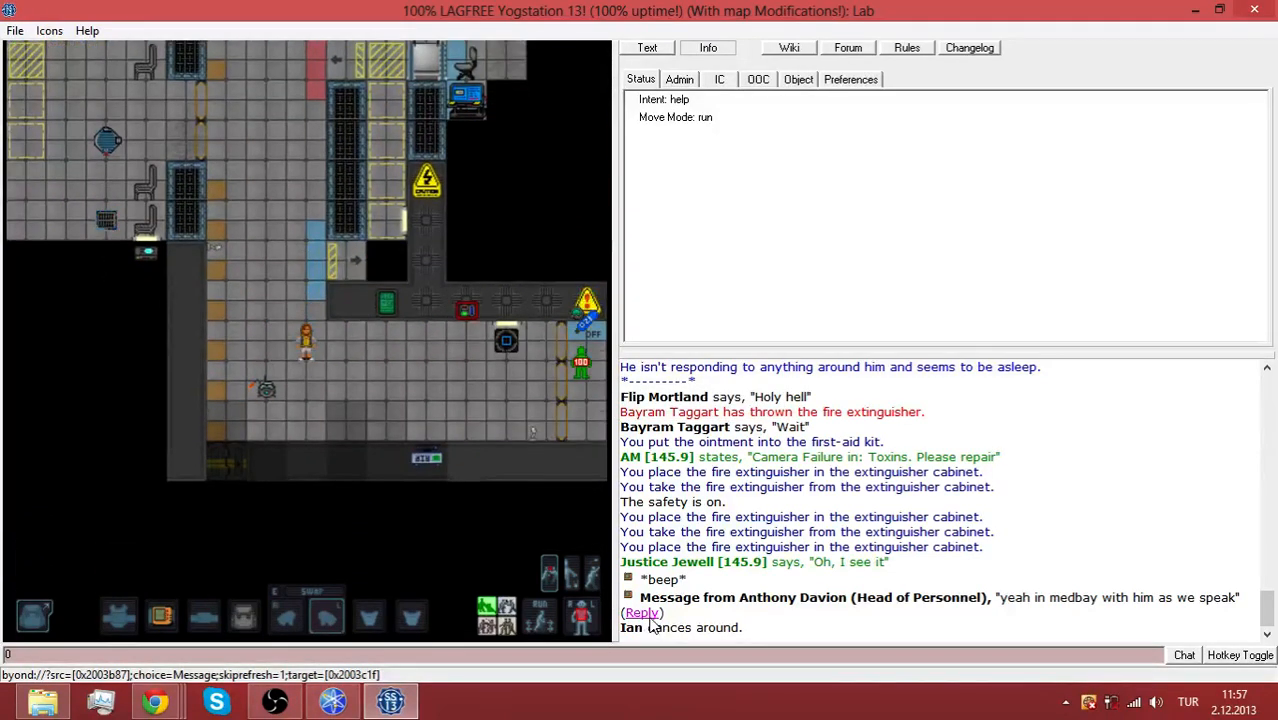
{"action": "key", "text": "Up"}
{"action": "key", "text": "Up"}
{"action": "key", "text": "Right"}
{"action": "key", "text": "Right"}
{"action": "key", "text": "Right"}
{"action": "key", "text": "Right"}
{"action": "key", "text": "Right"}
{"action": "key", "text": "Right"}
{"action": "key", "text": "Right"}
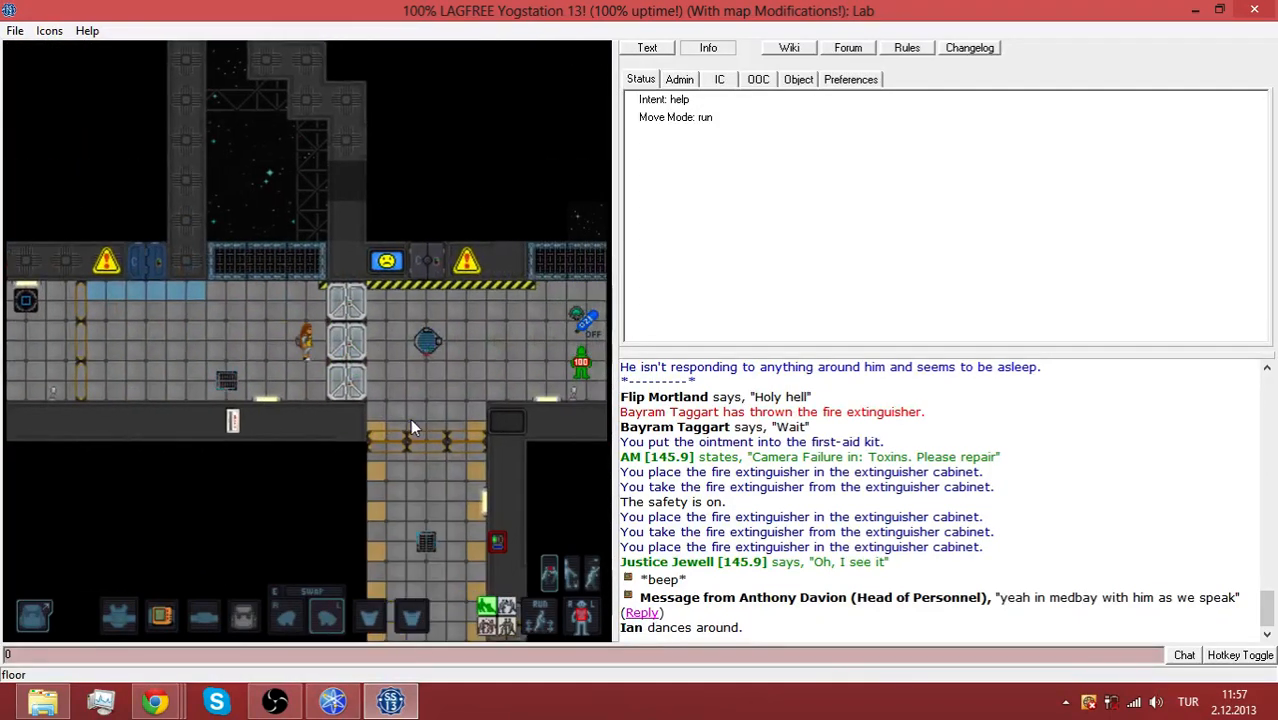
{"action": "key", "text": "Right"}
{"action": "key", "text": "Right"}
{"action": "key", "text": "Right"}
{"action": "key", "text": "Right"}
{"action": "key", "text": "Right"}
{"action": "key", "text": "Right"}
{"action": "key", "text": "Right"}
{"action": "key", "text": "Right"}
{"action": "key", "text": "Right"}
{"action": "key", "text": "Right"}
{"action": "key", "text": "Right"}
{"action": "key", "text": "Up"}
{"action": "key", "text": "Up"}
{"action": "key", "text": "Up"}
{"action": "key", "text": "Up"}
{"action": "key", "text": "Up"}
{"action": "key", "text": "Up"}
{"action": "key", "text": "Up"}
{"action": "key", "text": "Up"}
{"action": "key", "text": "Up"}
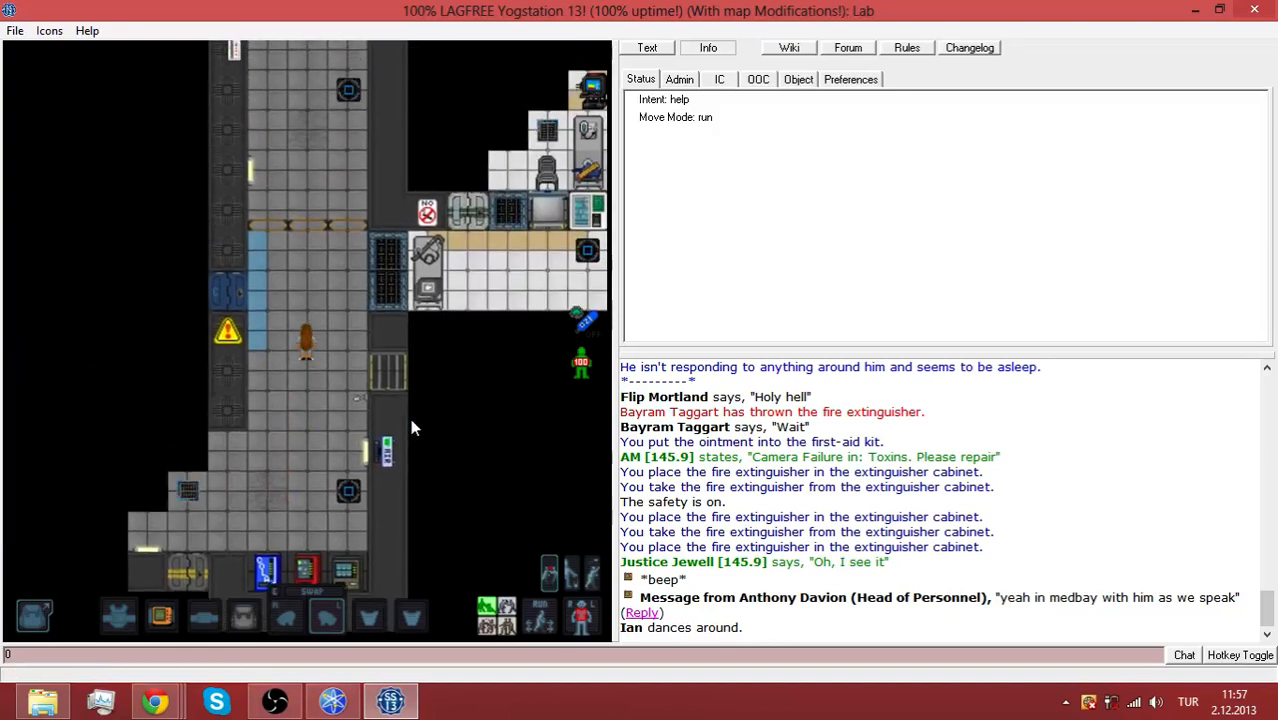
{"action": "key", "text": "Up"}
{"action": "key", "text": "Up"}
{"action": "key", "text": "Up"}
{"action": "key", "text": "Up"}
{"action": "key", "text": "Up"}
{"action": "key", "text": "Up"}
{"action": "key", "text": "Up"}
{"action": "key", "text": "Up"}
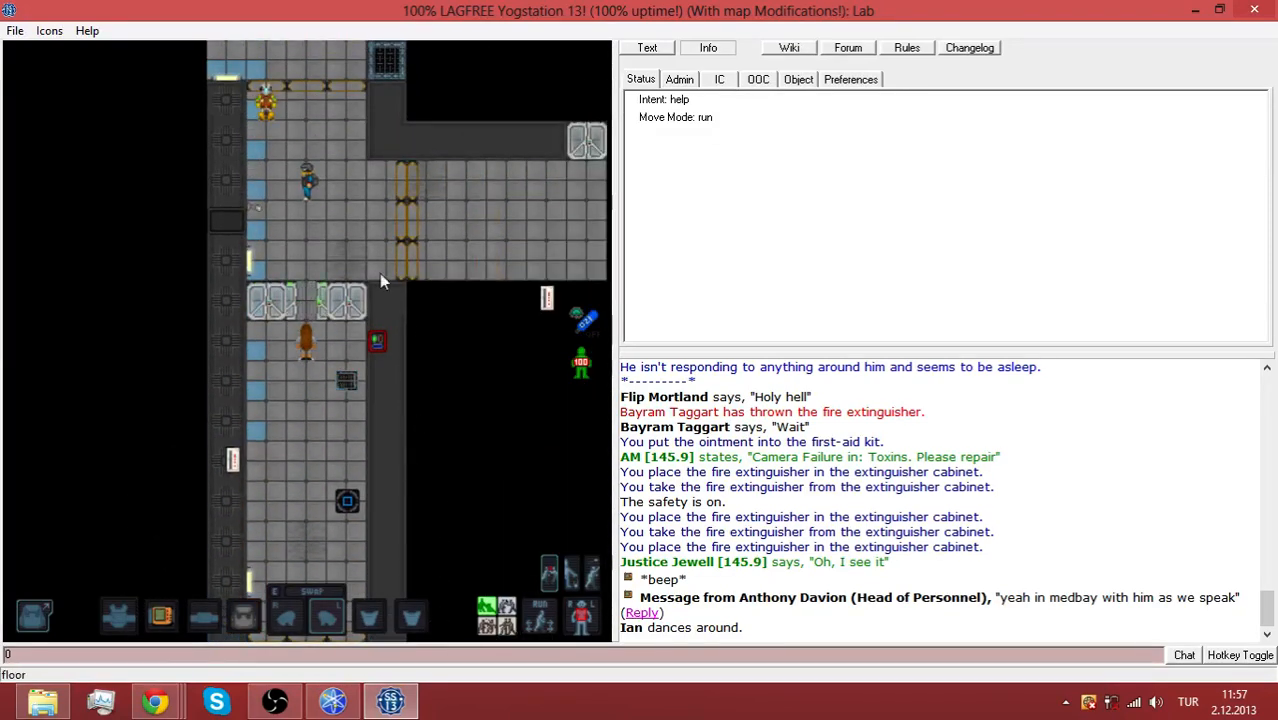
Examine the Head of Personnel, then walk north and west up the corridor alongside them
{"action": "left_click", "coordinate": [302, 196], "text": "shift"}
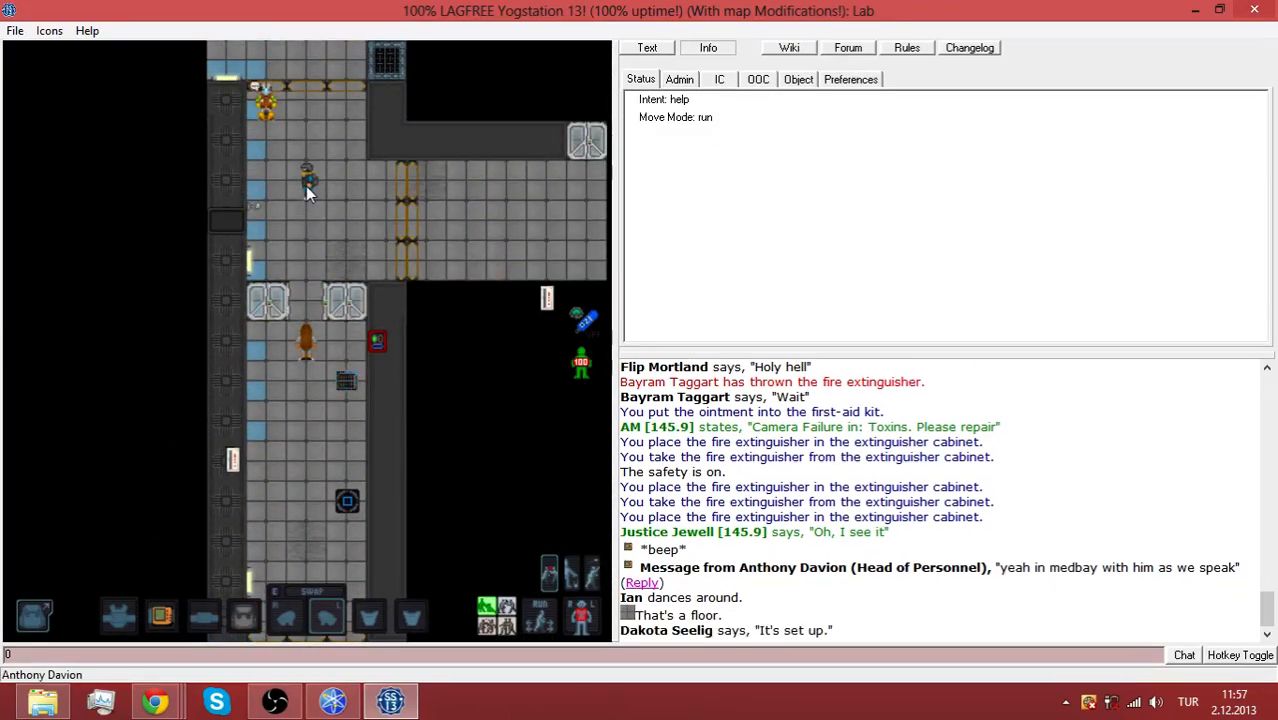
{"action": "left_click", "coordinate": [302, 188], "text": "shift"}
{"action": "key", "text": "Up"}
{"action": "key", "text": "Up"}
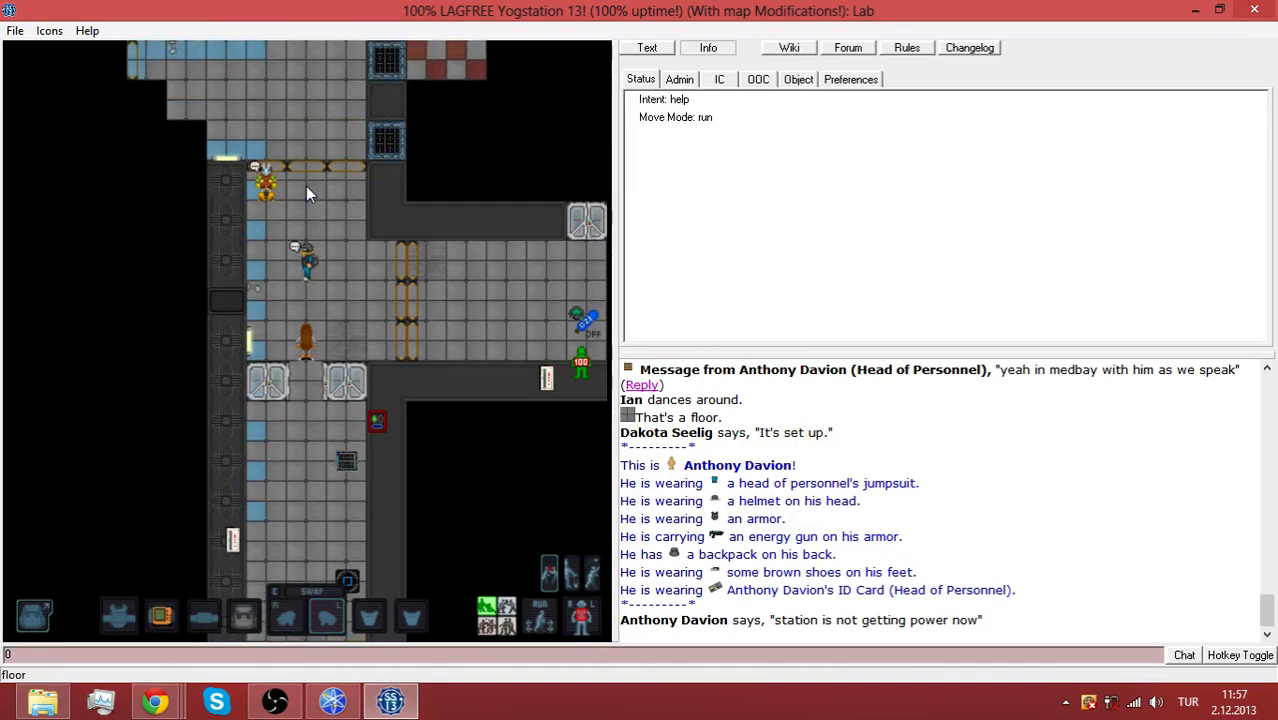
{"action": "type", "text": "Oh"}
{"action": "key", "text": "Up"}
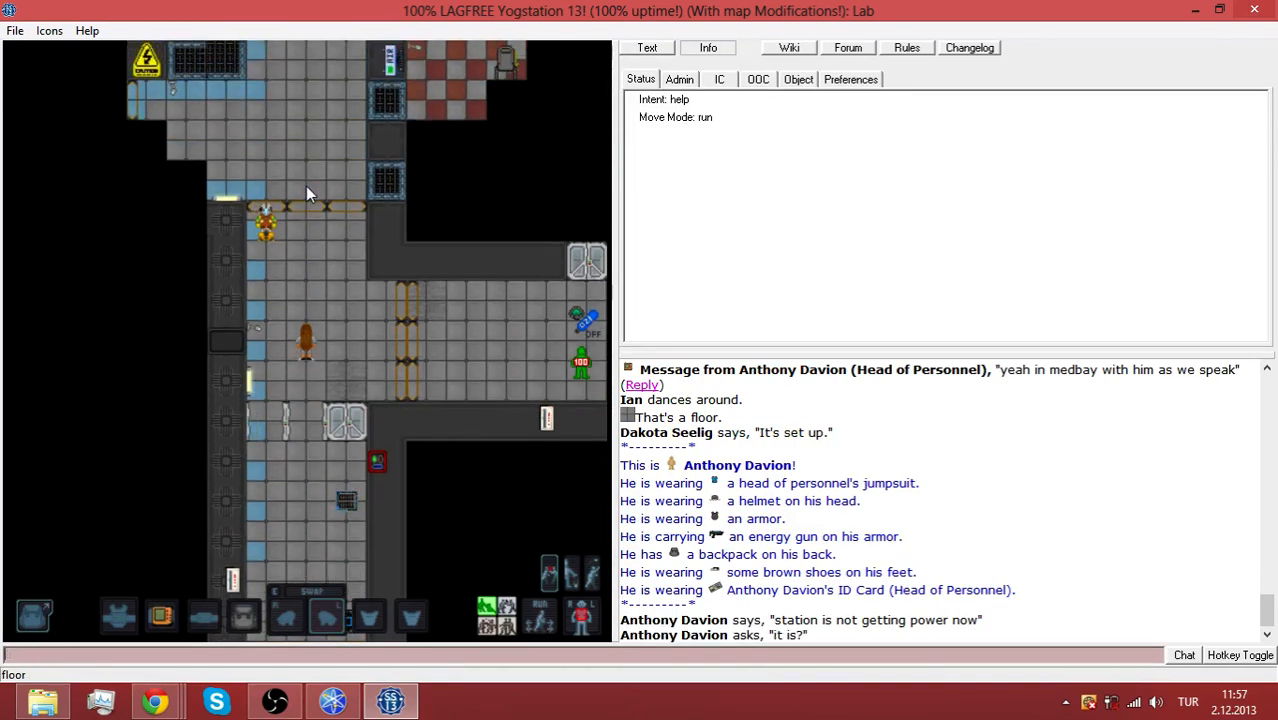
{"action": "key", "text": "Up"}
{"action": "key", "text": "Up"}
{"action": "key", "text": "Up"}
{"action": "key", "text": "Up"}
{"action": "key", "text": "Up"}
{"action": "key", "text": "Up"}
{"action": "key", "text": "Up"}
{"action": "key", "text": "Up"}
{"action": "key", "text": "Up"}
{"action": "key", "text": "Up"}
{"action": "key", "text": "Up"}
{"action": "key", "text": "Up"}
{"action": "key", "text": "Up"}
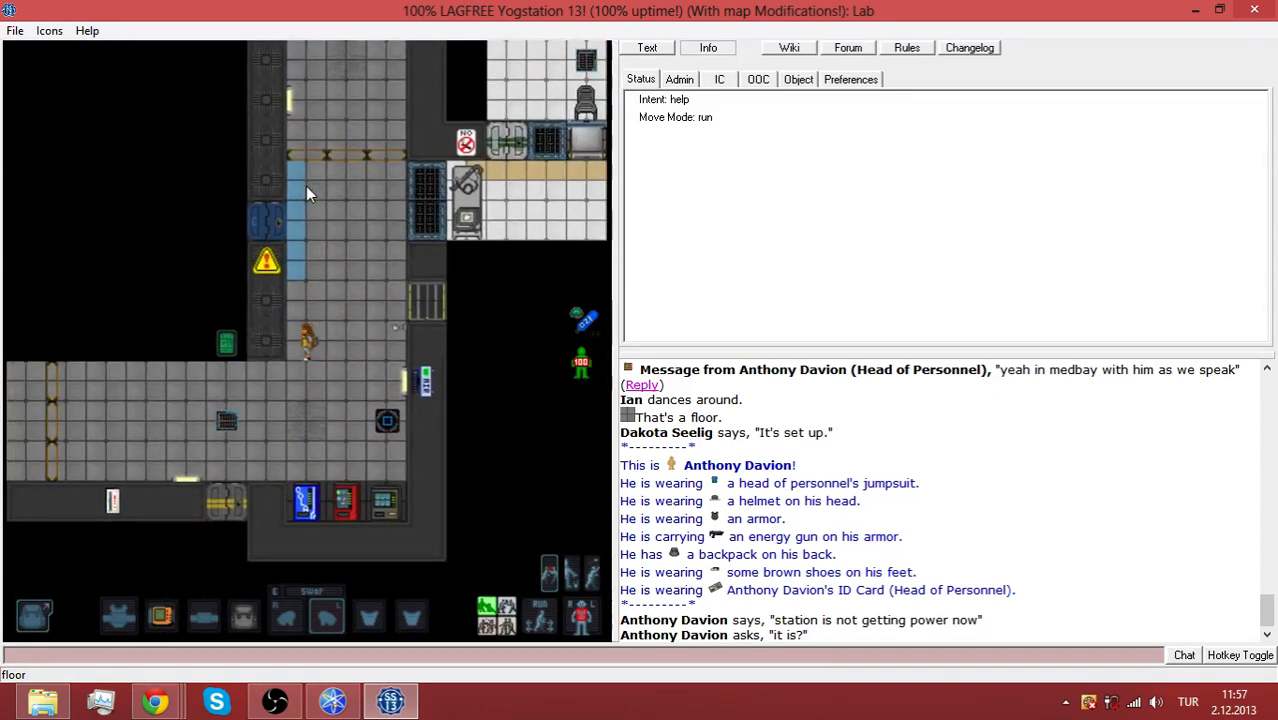
{"action": "key", "text": "Up"}
{"action": "key", "text": "Up"}
{"action": "key", "text": "Left"}
{"action": "key", "text": "Left"}
{"action": "key", "text": "Left"}
{"action": "key", "text": "Left"}
{"action": "key", "text": "Left"}
{"action": "key", "text": "Left"}
{"action": "key", "text": "Left"}
{"action": "key", "text": "Left"}
{"action": "key", "text": "Left"}
{"action": "key", "text": "Left"}
{"action": "key", "text": "Left"}
{"action": "key", "text": "Left"}
{"action": "key", "text": "Left"}
{"action": "key", "text": "Left"}
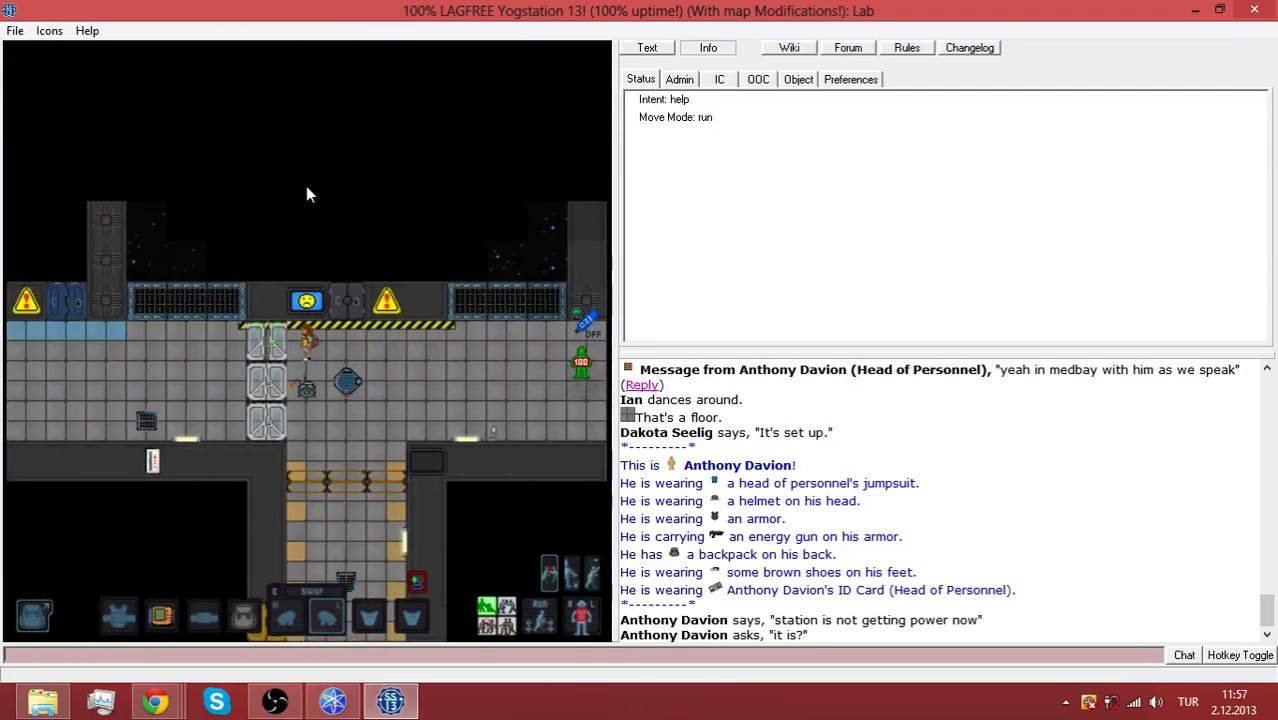
{"action": "key", "text": "Left"}
{"action": "key", "text": "Left"}
{"action": "key", "text": "Left"}
{"action": "key", "text": "Left"}
{"action": "key", "text": "Left"}
{"action": "key", "text": "Left"}
{"action": "key", "text": "Left"}
{"action": "key", "text": "Left"}
Continue north past the rooms, then east and south down the long corridor
{"action": "key", "text": "Up"}
{"action": "key", "text": "Up"}
{"action": "key", "text": "Up"}
{"action": "key", "text": "Up"}
{"action": "key", "text": "Up"}
{"action": "key", "text": "Up"}
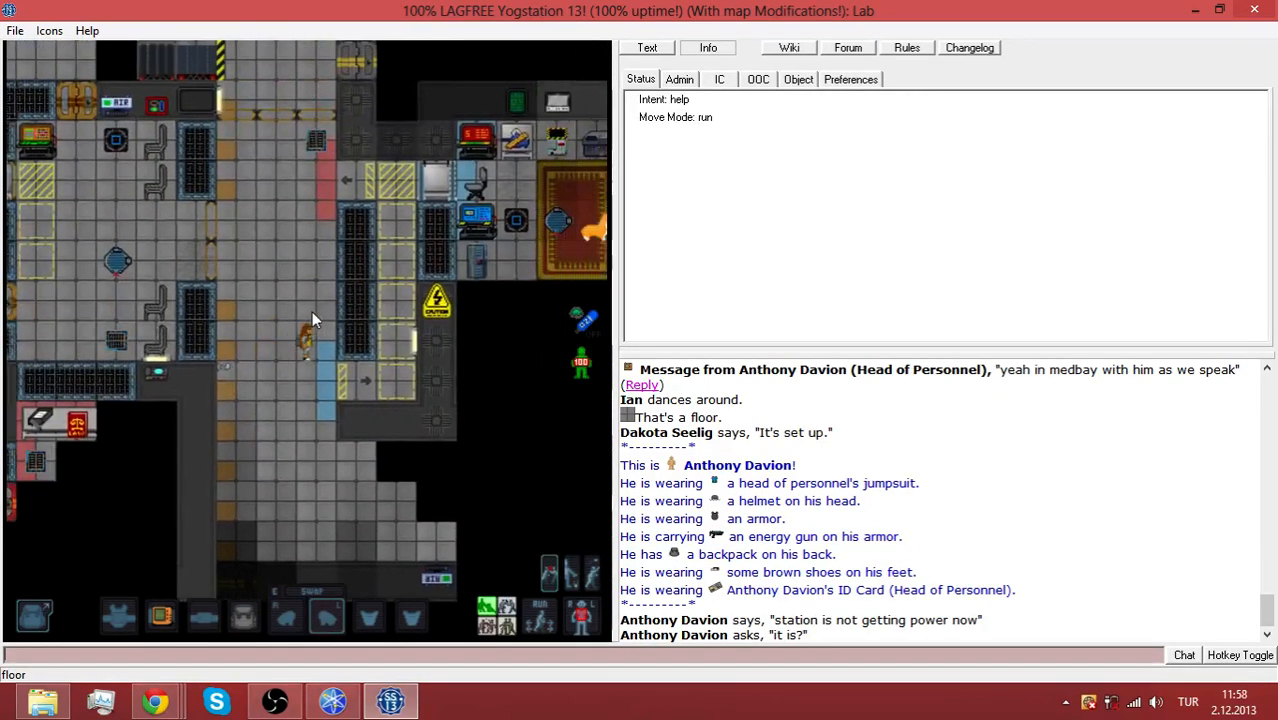
{"action": "key", "text": "Up"}
{"action": "key", "text": "Up"}
{"action": "key", "text": "Up"}
{"action": "key", "text": "Up"}
{"action": "key", "text": "Up"}
{"action": "key", "text": "Up"}
{"action": "key", "text": "Up"}
{"action": "key", "text": "Up"}
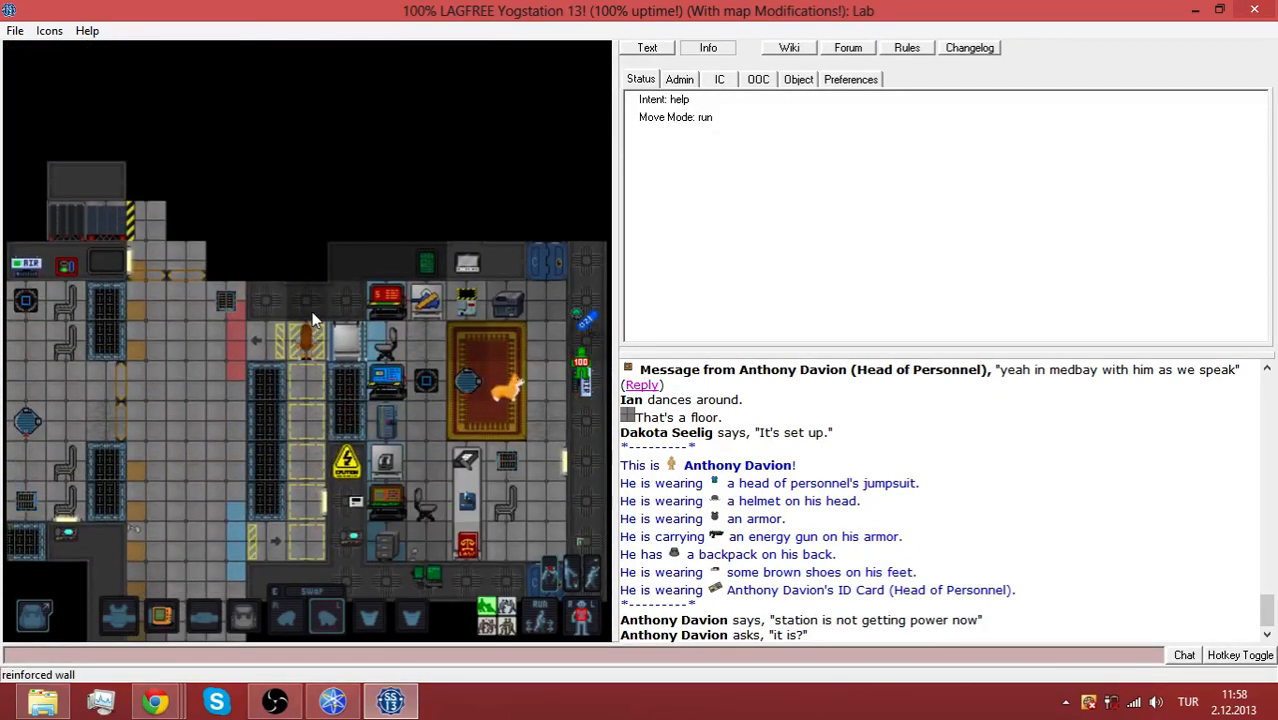
{"action": "key", "text": "Left"}
{"action": "key", "text": "Left"}
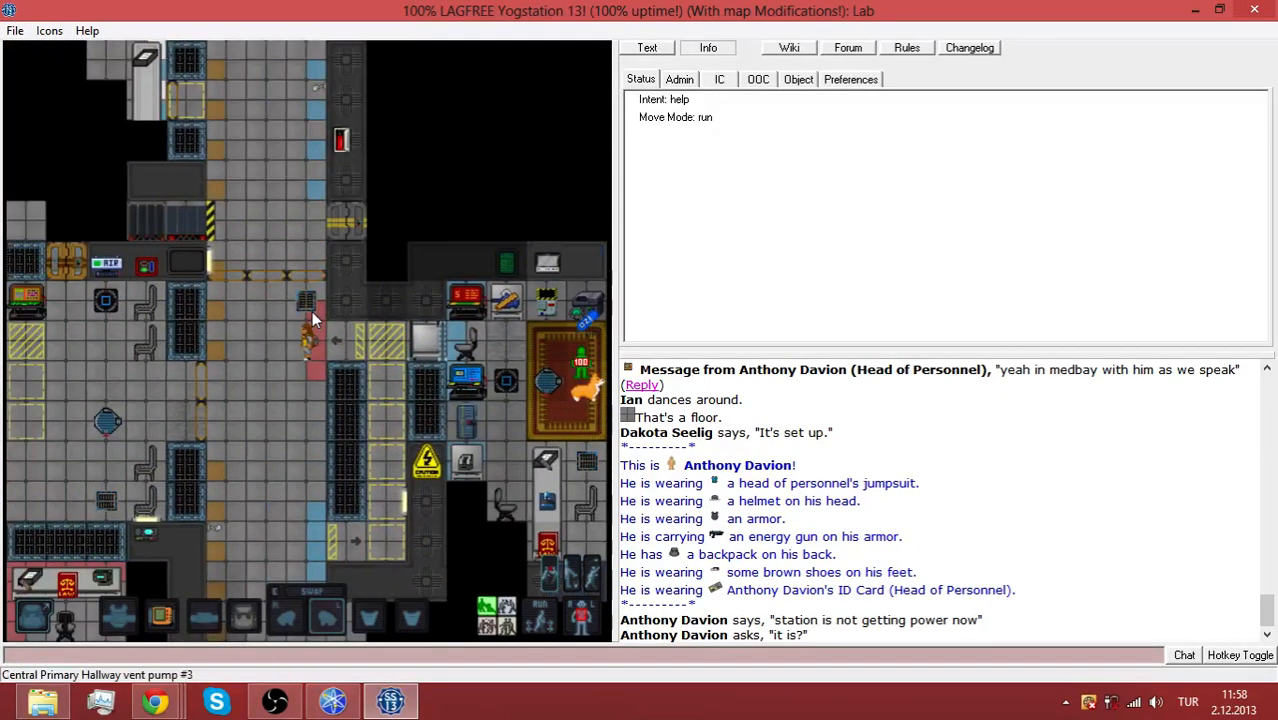
{"action": "key", "text": "Down"}
{"action": "key", "text": "Down"}
{"action": "key", "text": "Down"}
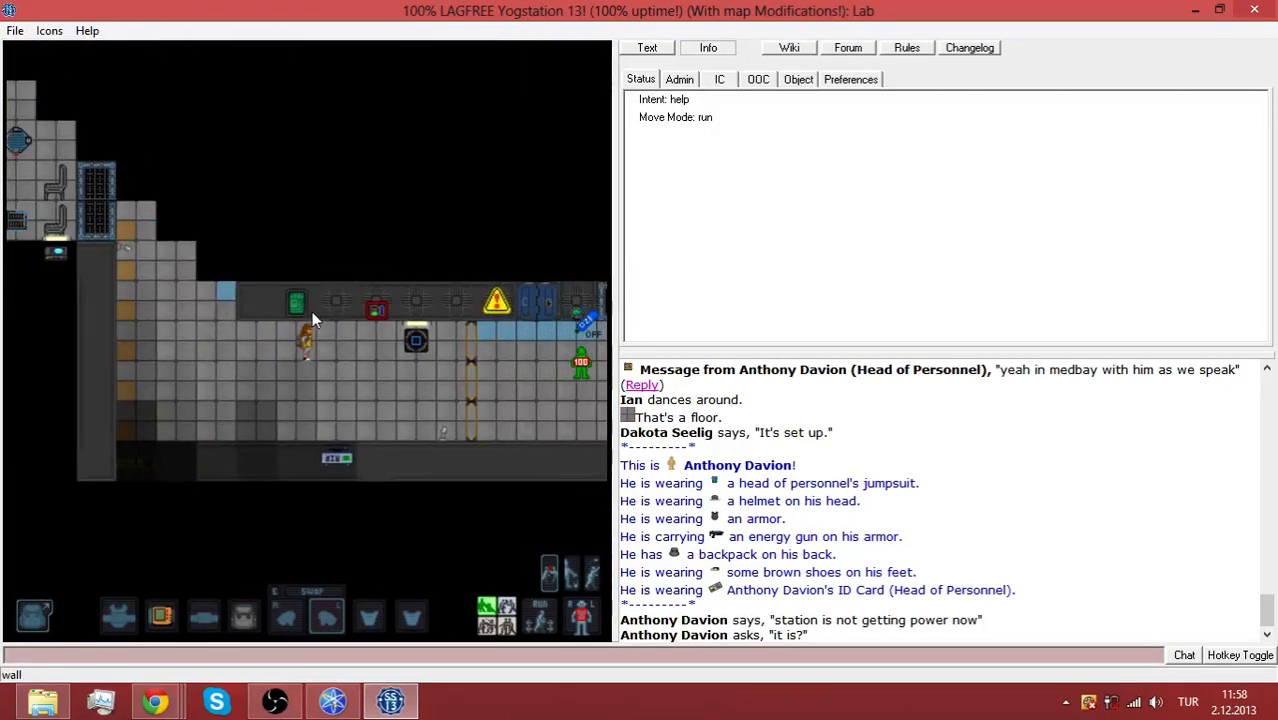
{"action": "key", "text": "Right"}
{"action": "key", "text": "Right"}
{"action": "key", "text": "Right"}
{"action": "key", "text": "Right"}
{"action": "key", "text": "Right"}
{"action": "key", "text": "Right"}
{"action": "key", "text": "Right"}
{"action": "key", "text": "Right"}
{"action": "key", "text": "Down"}
{"action": "key", "text": "Down"}
{"action": "key", "text": "Down"}
{"action": "key", "text": "Down"}
{"action": "key", "text": "Down"}
{"action": "key", "text": "Down"}
{"action": "key", "text": "Down"}
{"action": "key", "text": "Down"}
{"action": "key", "text": "Down"}
{"action": "key", "text": "Down"}
{"action": "key", "text": "Down"}
{"action": "key", "text": "Down"}
{"action": "key", "text": "Down"}
{"action": "key", "text": "Down"}
{"action": "key", "text": "Down"}
{"action": "key", "text": "Down"}
{"action": "key", "text": "Down"}
{"action": "key", "text": "Down"}
{"action": "key", "text": "Right"}
{"action": "key", "text": "Right"}
{"action": "key", "text": "Down"}
{"action": "key", "text": "Right"}
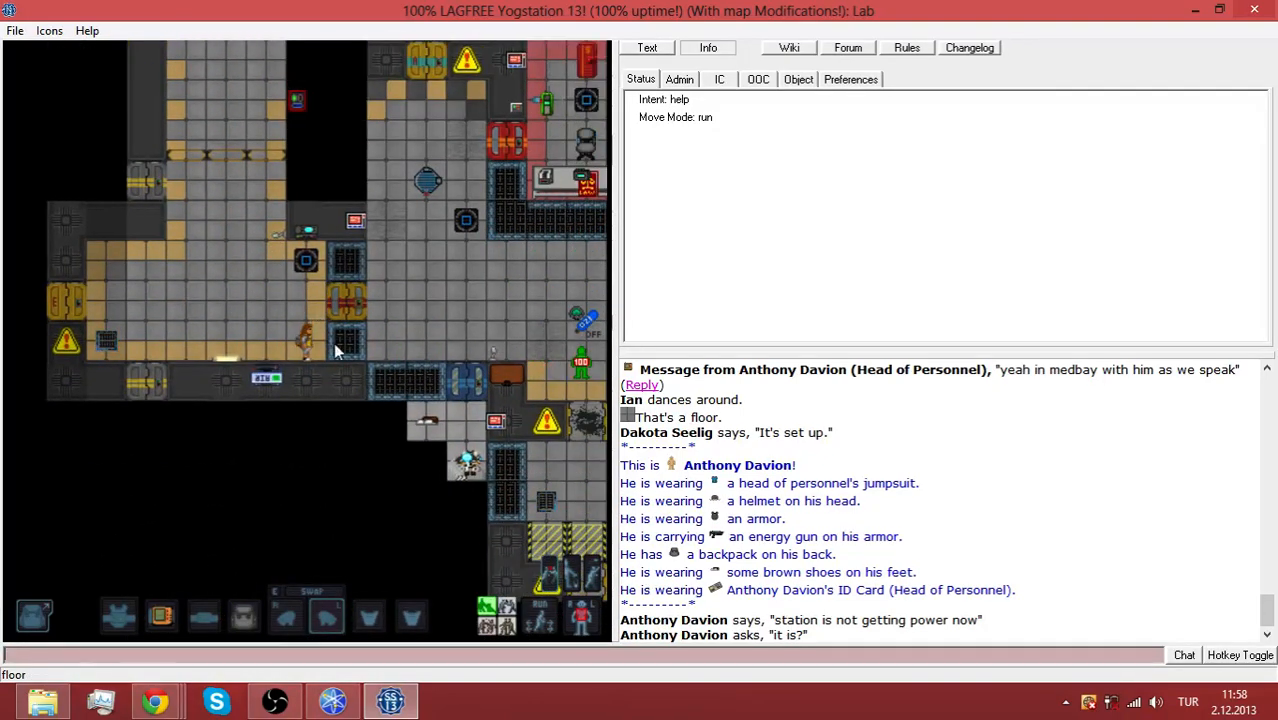
Walk west into the orange-floored area and around its corridors
{"action": "key", "text": "Left"}
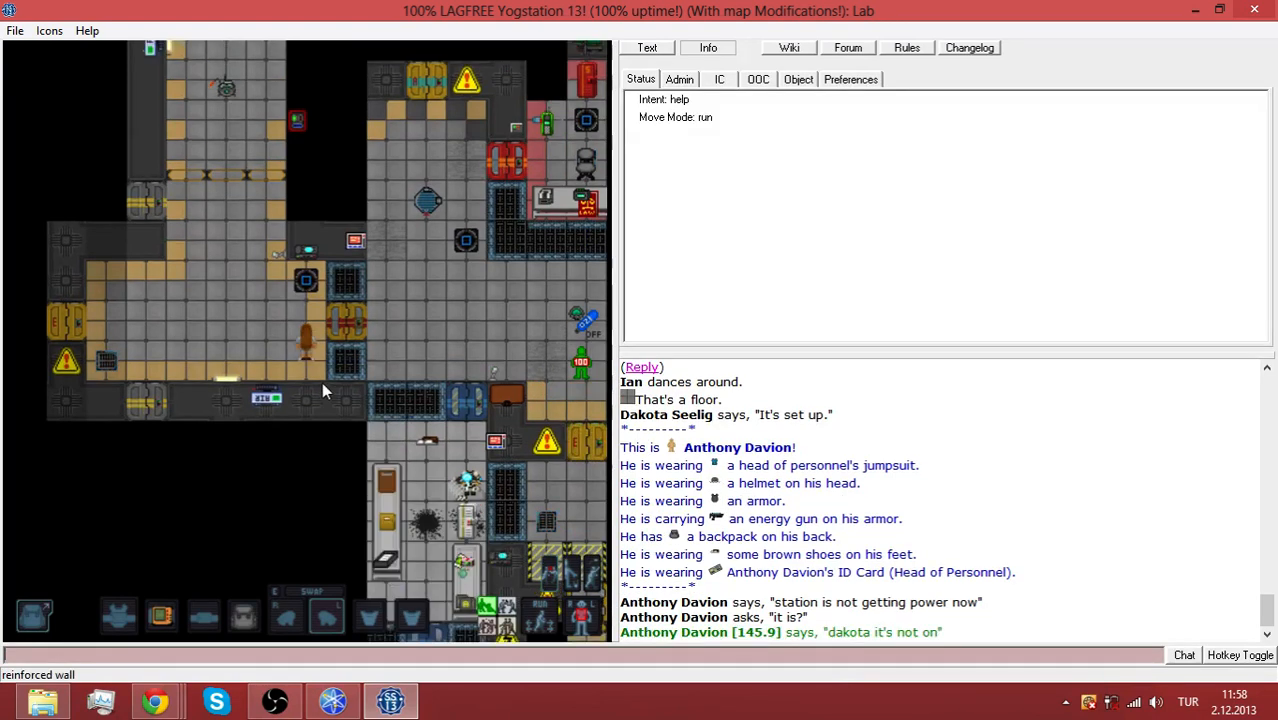
{"action": "key", "text": "Left"}
{"action": "key", "text": "Up"}
{"action": "key", "text": "Up"}
{"action": "key", "text": "Up"}
{"action": "key", "text": "Down"}
{"action": "key", "text": "Down"}
{"action": "key", "text": "Down"}
{"action": "key", "text": "Right"}
{"action": "key", "text": "Right"}
{"action": "key", "text": "Down"}
{"action": "key", "text": "Down"}
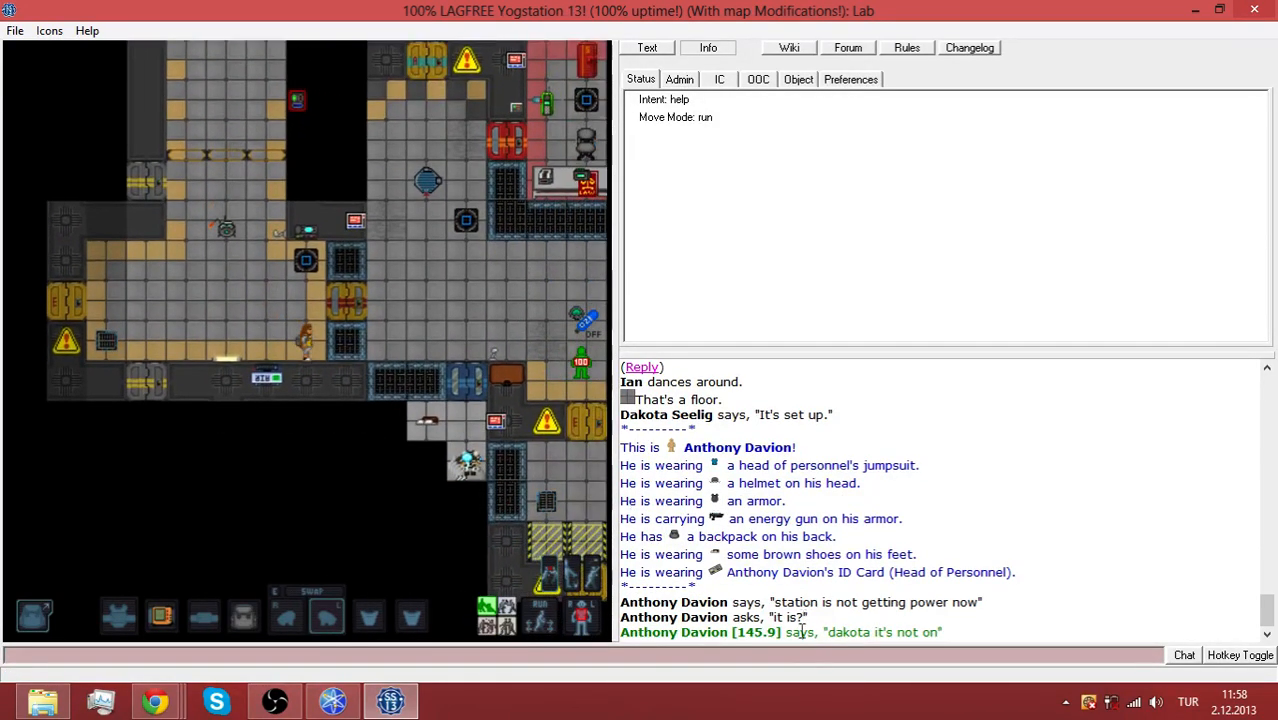
{"action": "type", "text": "Say \""}
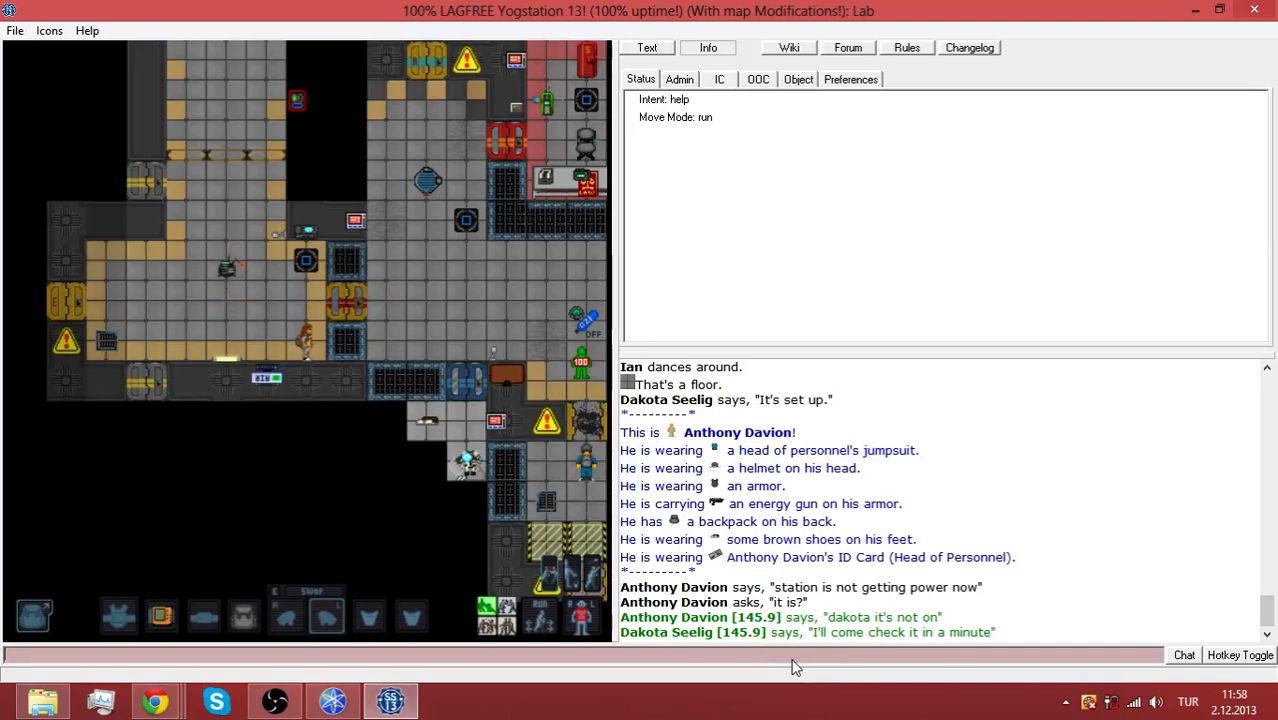
Wait near the door and say "I can help sir." to the Head of Personnel
{"action": "key", "text": "Left"}
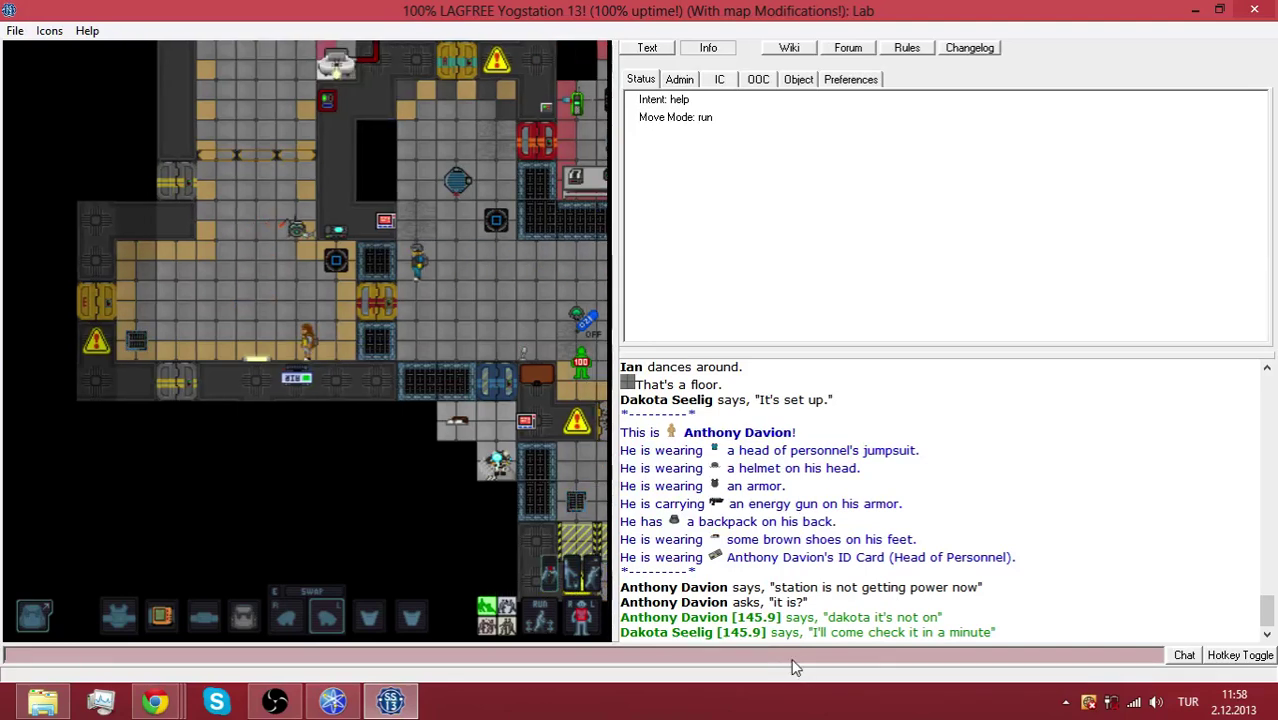
{"action": "key", "text": "Down"}
{"action": "key", "text": "Up"}
{"action": "type", "text": "Say \"l"}
{"action": "type", "text": " can help sir."}
{"action": "key", "text": "Return"}
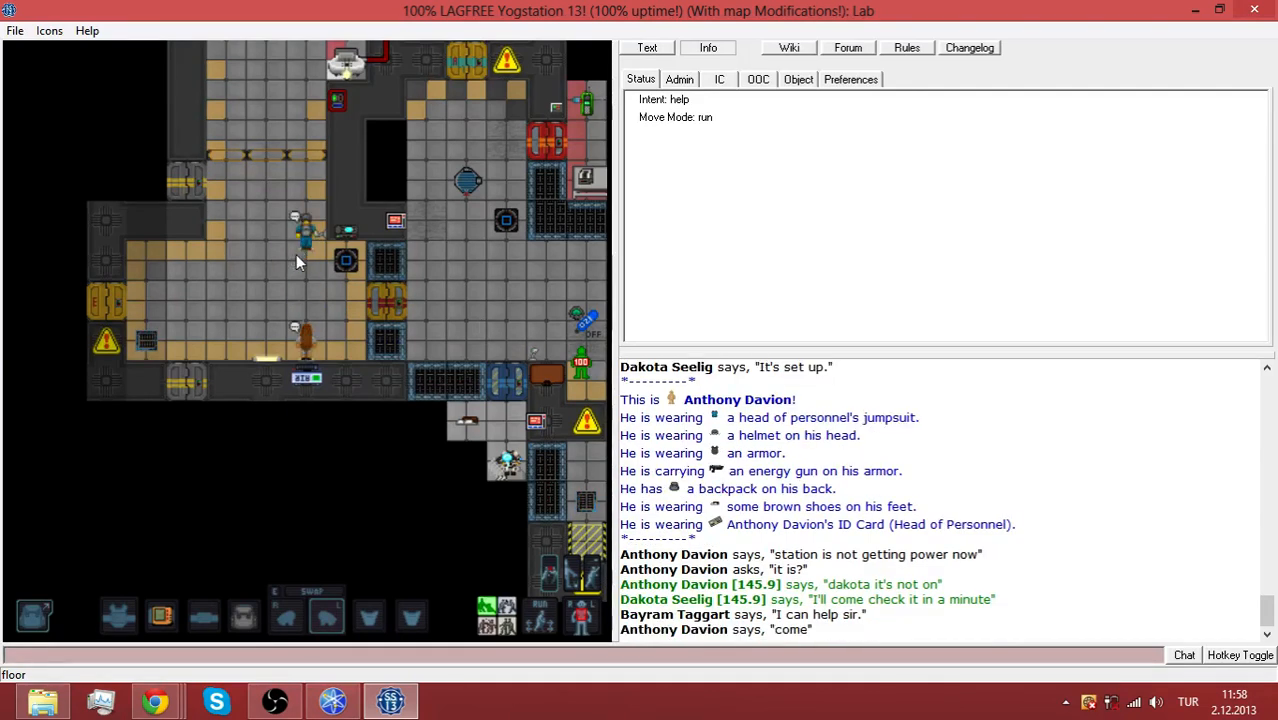
Walk north and west back to the office with the corgi on the rug
{"action": "key", "text": "Up"}
{"action": "key", "text": "Up"}
{"action": "key", "text": "Up"}
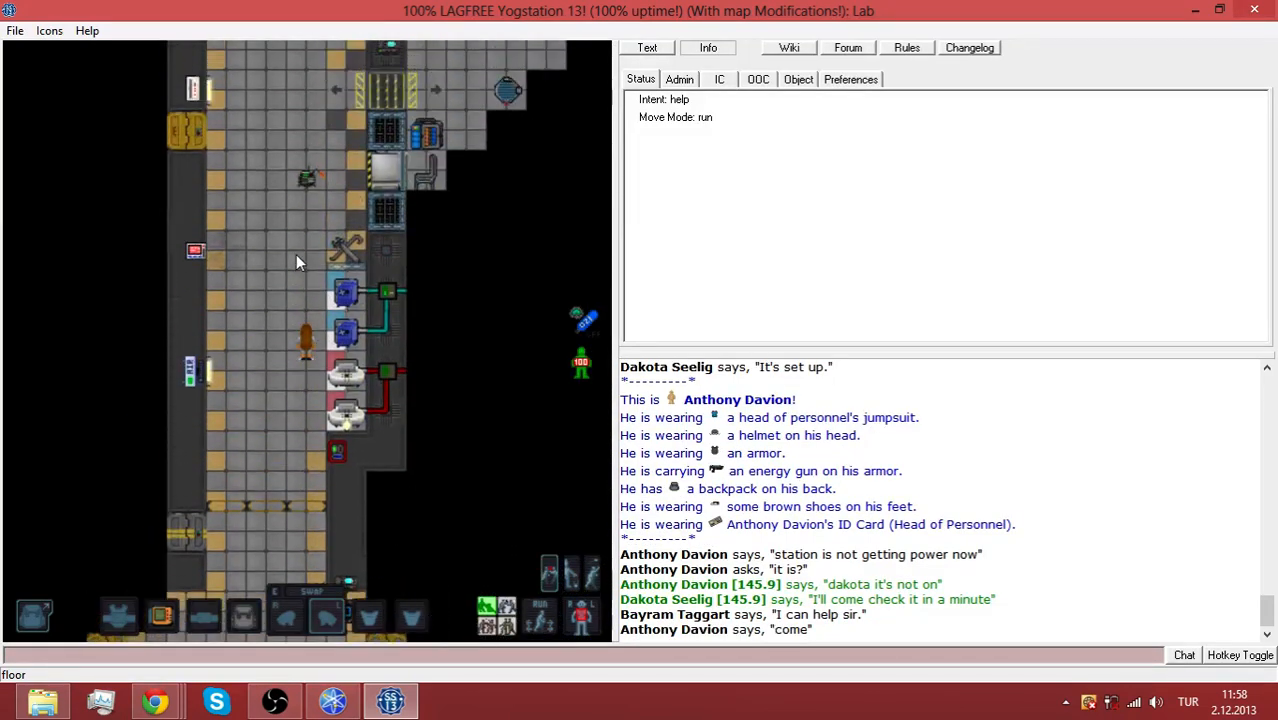
{"action": "key", "text": "Up"}
{"action": "key", "text": "Up"}
{"action": "key", "text": "Up"}
{"action": "key", "text": "Up"}
{"action": "key", "text": "Up"}
{"action": "key", "text": "Up"}
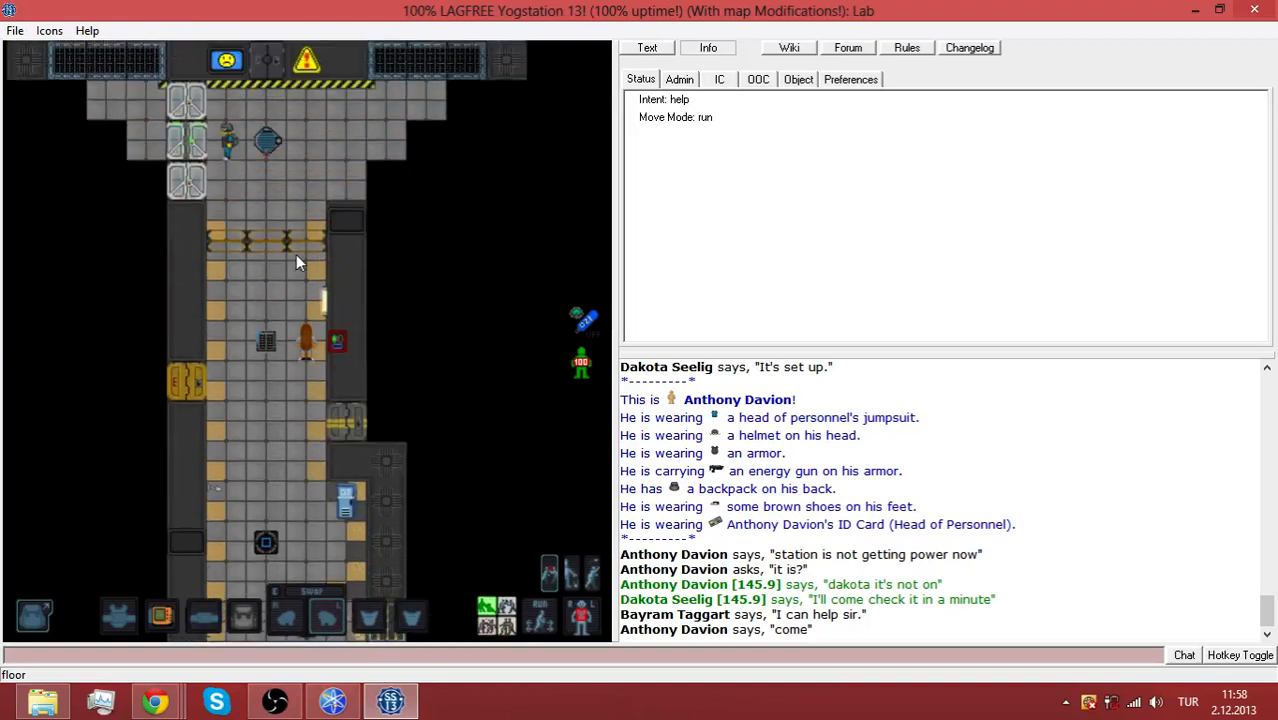
{"action": "key", "text": "Up"}
{"action": "key", "text": "Up"}
{"action": "key", "text": "Up"}
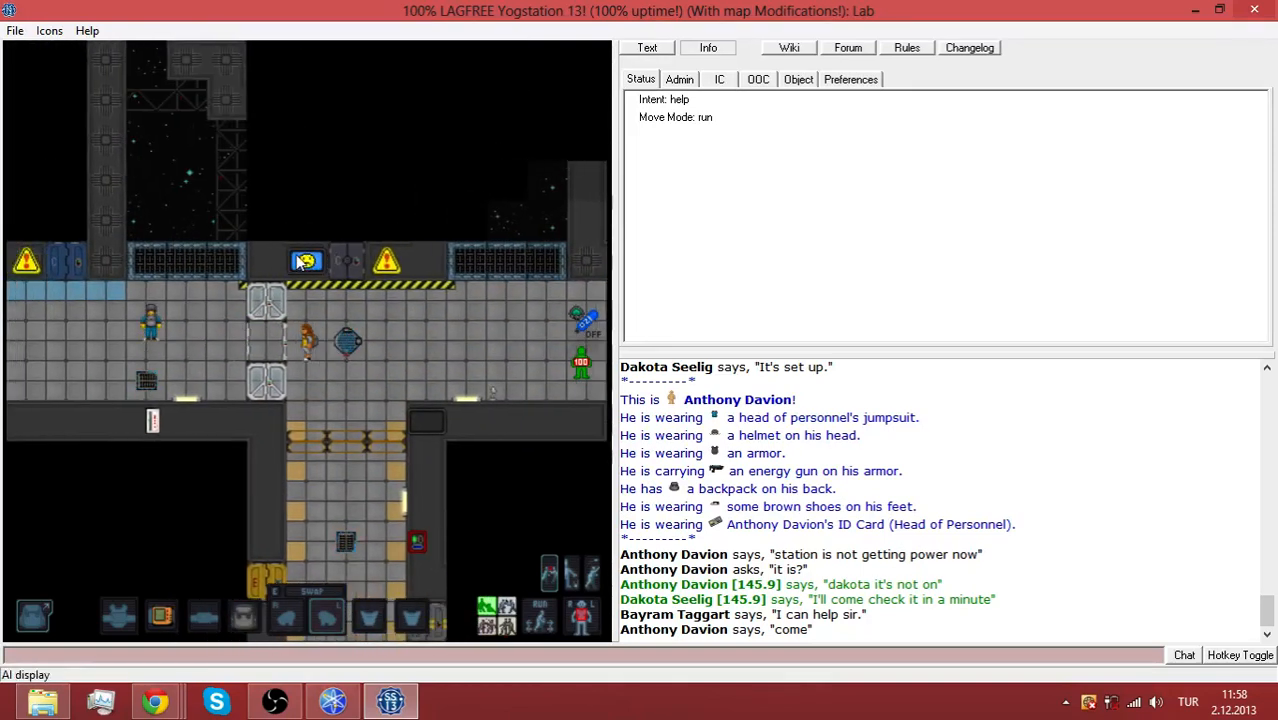
{"action": "key", "text": "Left"}
{"action": "key", "text": "Left"}
{"action": "key", "text": "Left"}
{"action": "key", "text": "Left"}
{"action": "key", "text": "Left"}
{"action": "key", "text": "Left"}
{"action": "key", "text": "Left"}
{"action": "key", "text": "Left"}
{"action": "key", "text": "Left"}
{"action": "key", "text": "Left"}
{"action": "key", "text": "Left"}
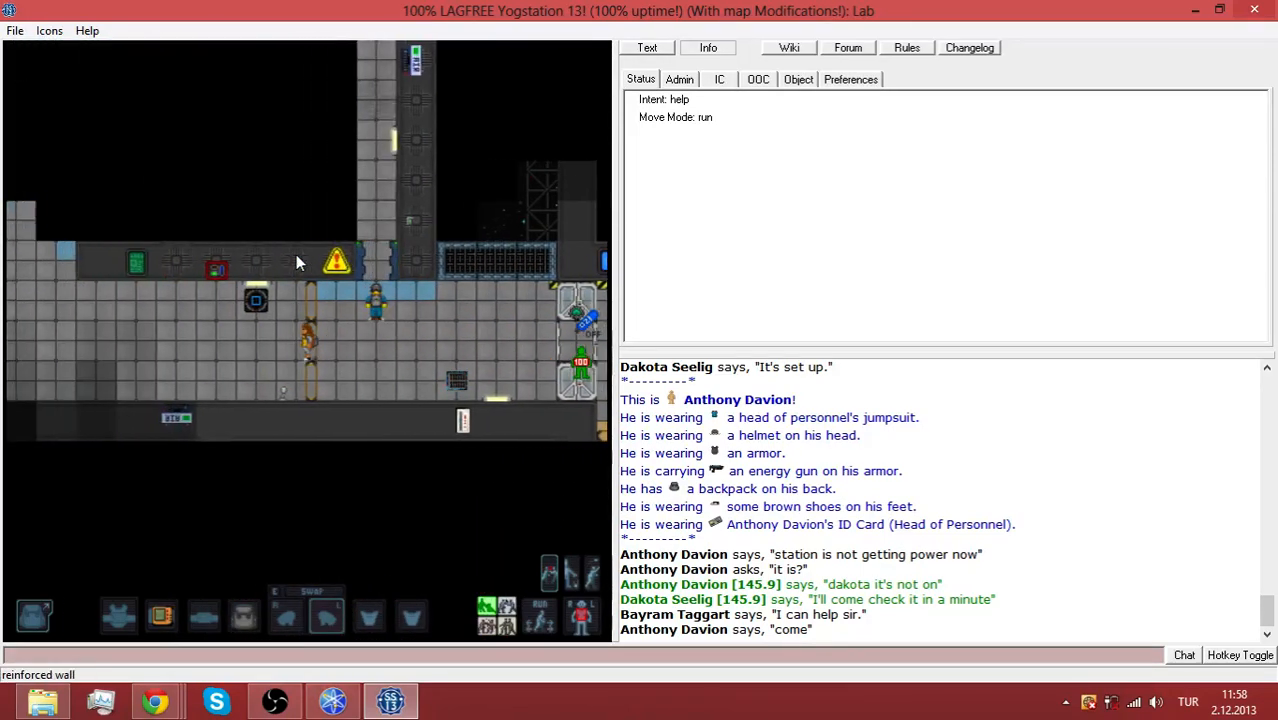
{"action": "key", "text": "Left"}
{"action": "key", "text": "Left"}
{"action": "key", "text": "Left"}
{"action": "key", "text": "Left"}
{"action": "key", "text": "Left"}
{"action": "key", "text": "Left"}
{"action": "key", "text": "Left"}
{"action": "key", "text": "Left"}
{"action": "key", "text": "Up"}
{"action": "key", "text": "Up"}
{"action": "key", "text": "Up"}
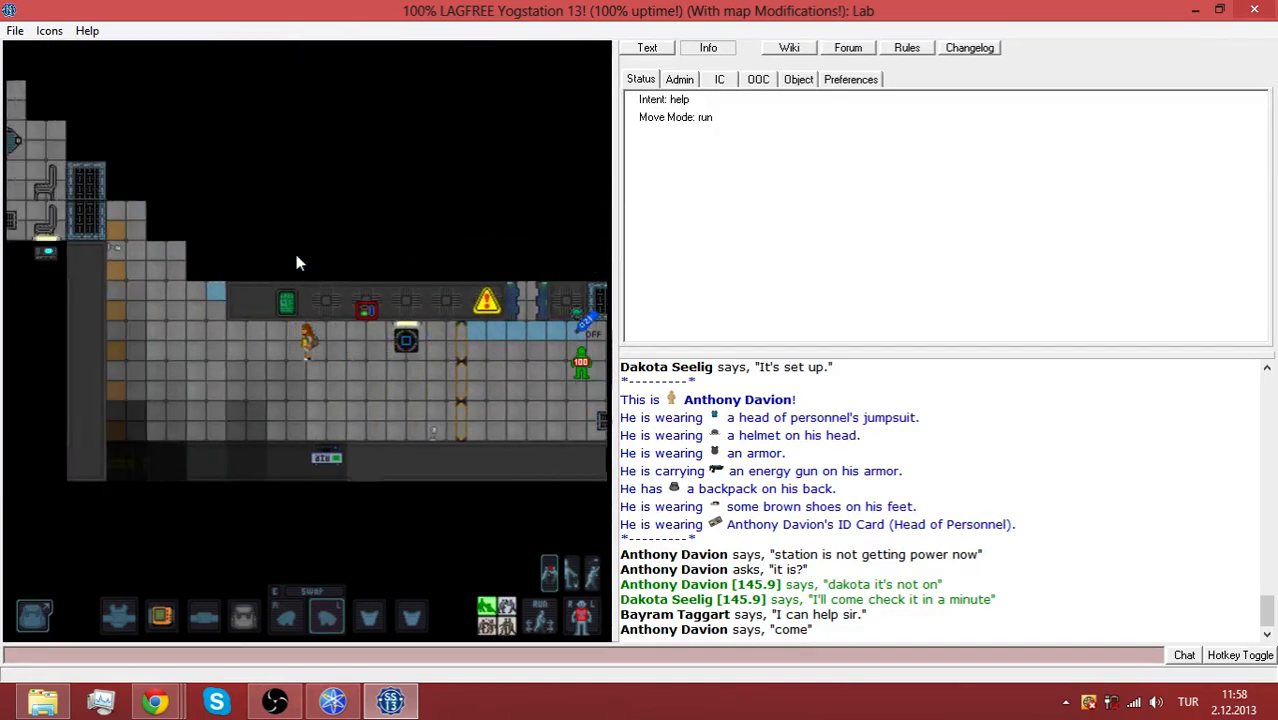
{"action": "key", "text": "Up"}
{"action": "key", "text": "Up"}
{"action": "key", "text": "Up"}
{"action": "key", "text": "Up"}
{"action": "key", "text": "Up"}
{"action": "key", "text": "Up"}
{"action": "key", "text": "Up"}
{"action": "key", "text": "Up"}
{"action": "key", "text": "Up"}
{"action": "key", "text": "Up"}
{"action": "key", "text": "Up"}
{"action": "key", "text": "Up"}
{"action": "key", "text": "Up"}
{"action": "key", "text": "Up"}
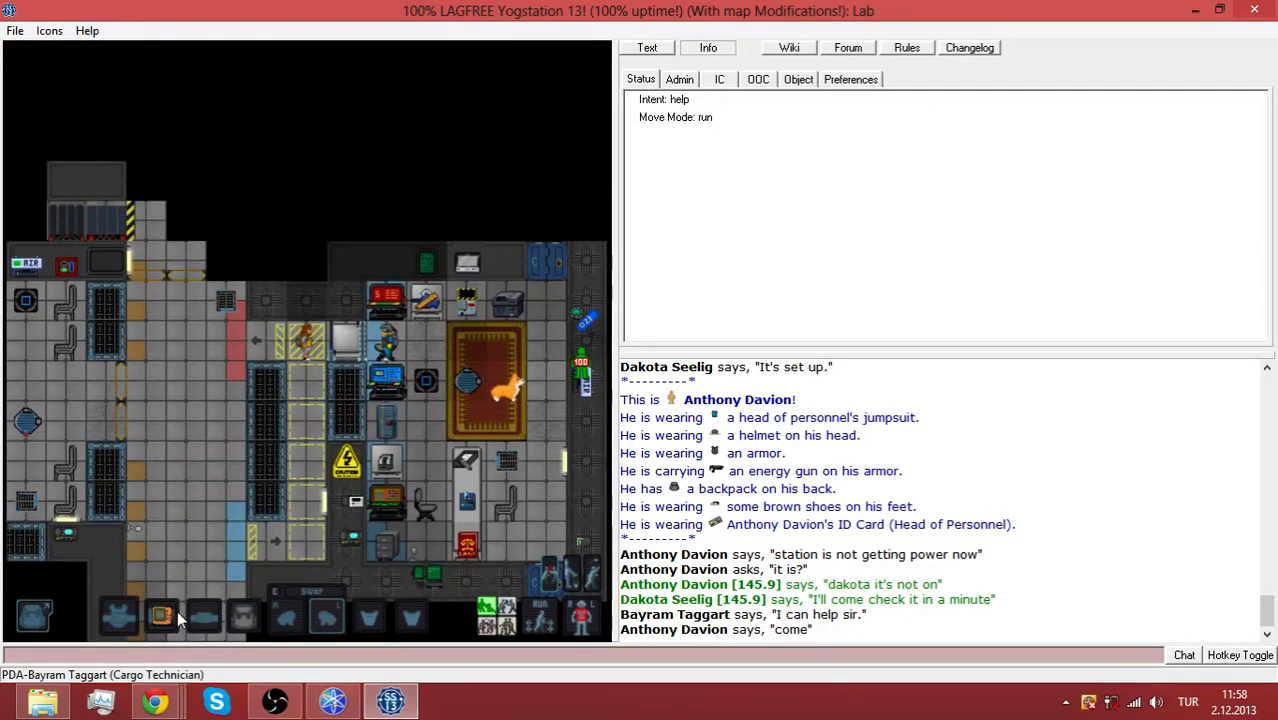
Take the ID card out of the PDA, ask whether this is temporary, then reply "Okay."
{"action": "right_click", "coordinate": [180, 617]}
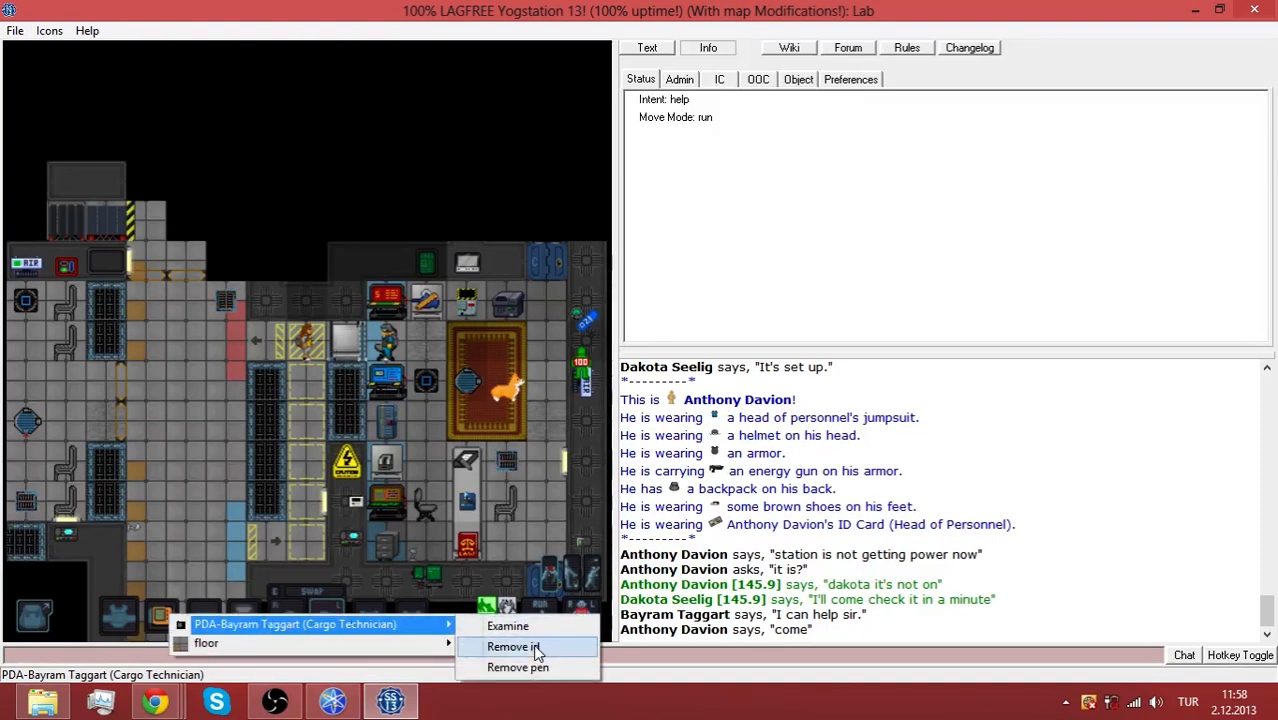
{"action": "left_click", "coordinate": [513, 646]}
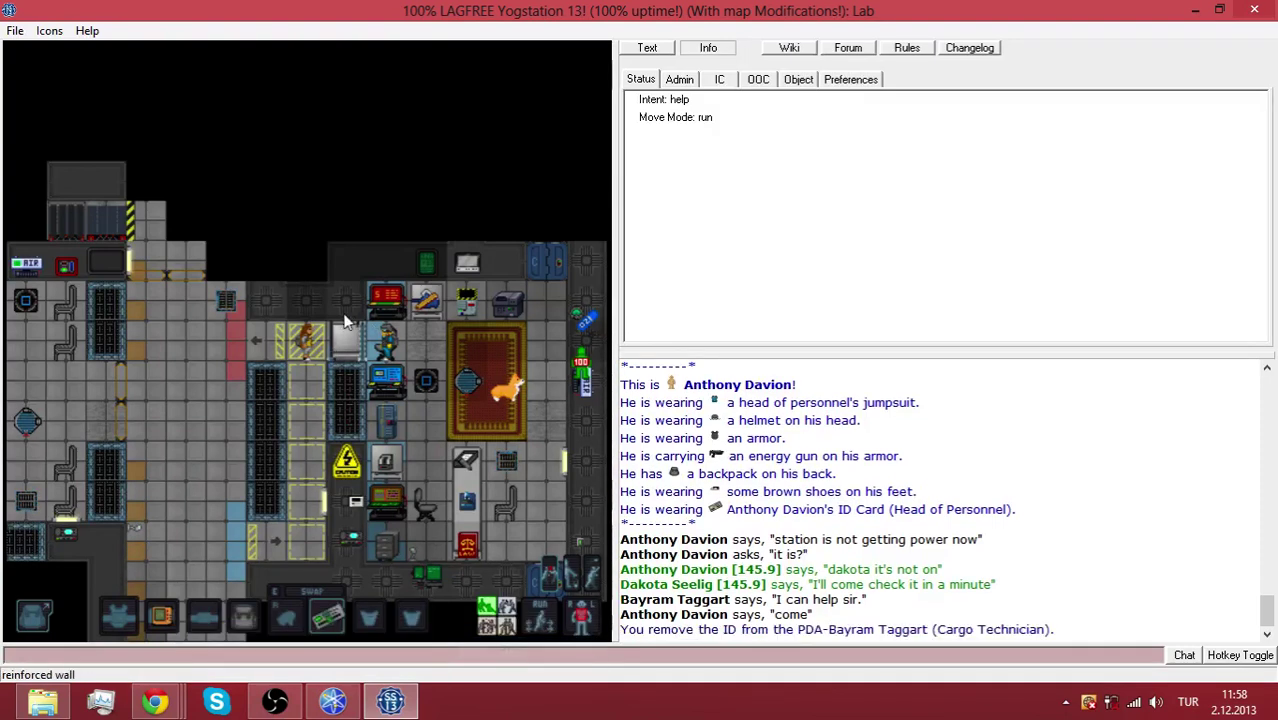
{"action": "left_click", "coordinate": [589, 657]}
{"action": "type", "text": "Say \"This i"}
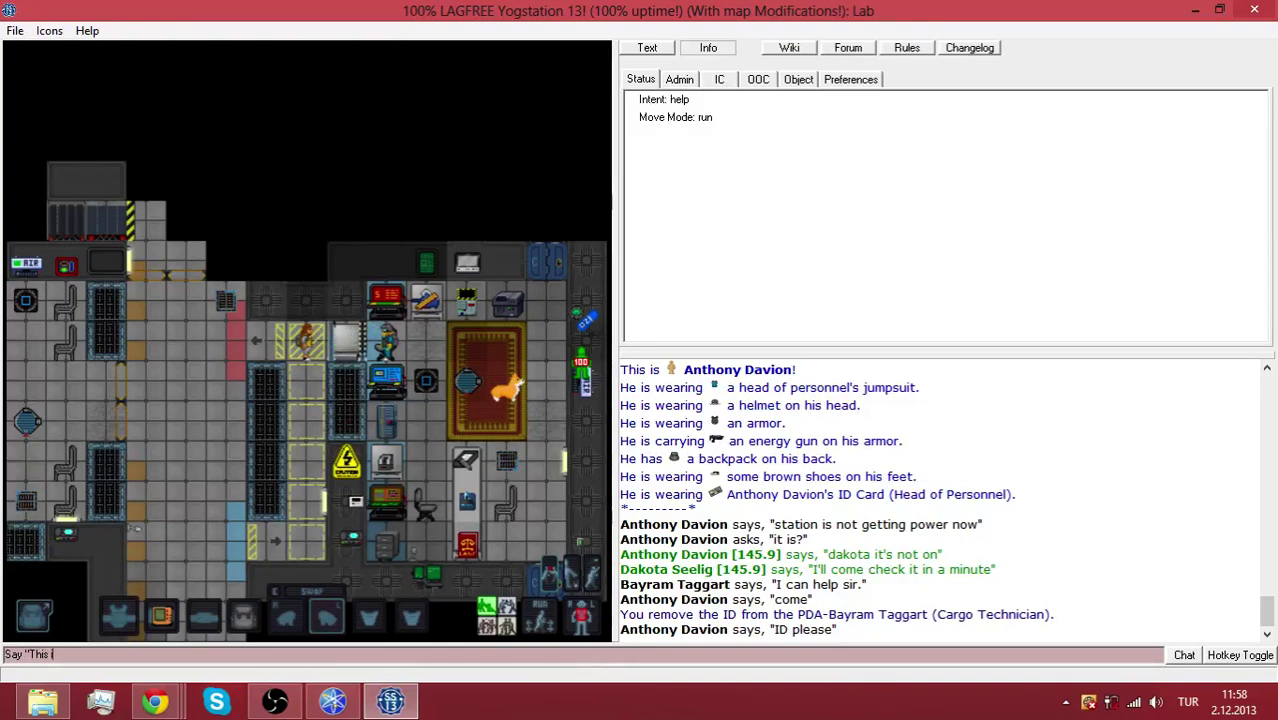
{"action": "type", "text": "s temp"}
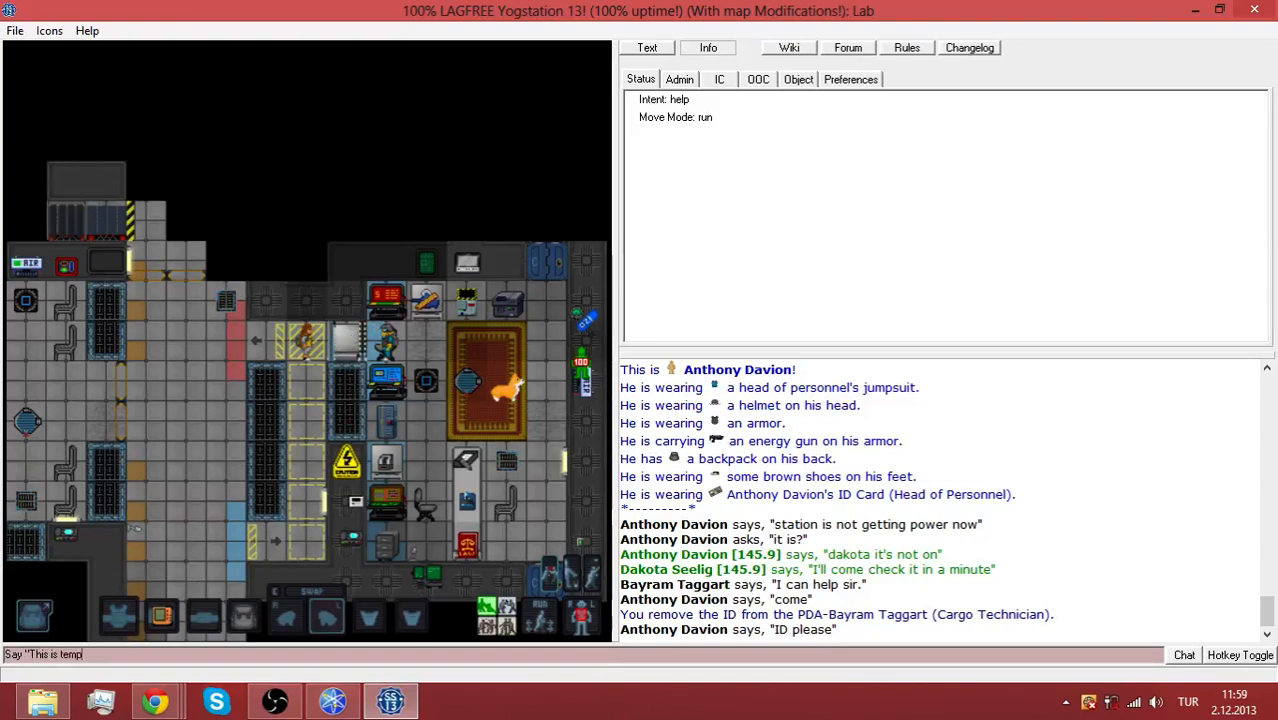
{"action": "type", "text": "orar"}
{"action": "type", "text": "?"}
{"action": "key", "text": "Return"}
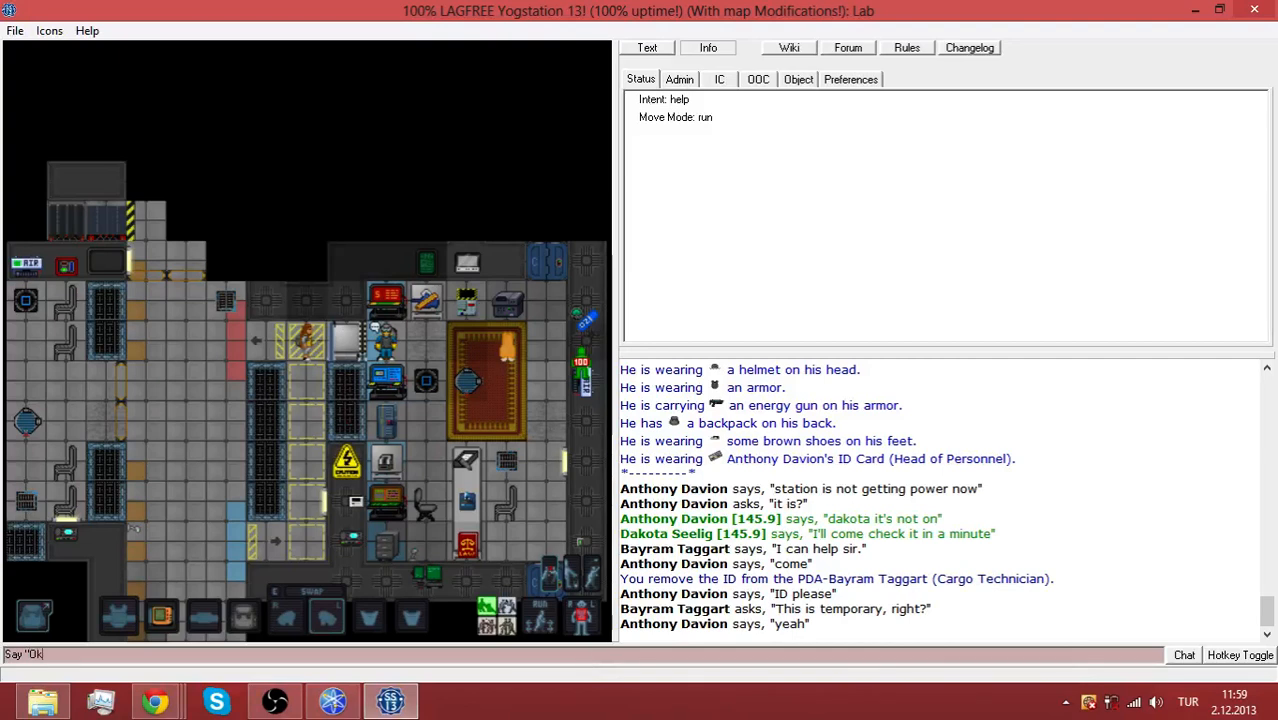
{"action": "type", "text": "y."}
{"action": "key", "text": "Return"}
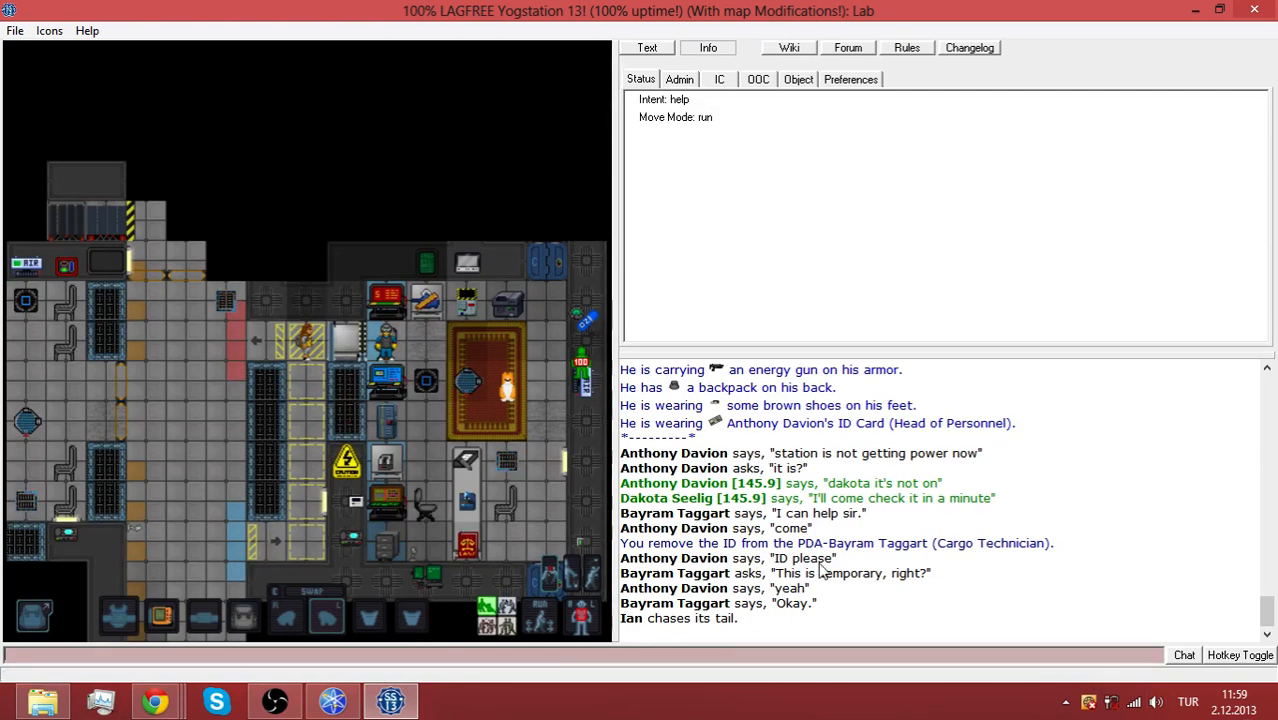
{"action": "scroll", "coordinate": [825, 572], "scroll_direction": "up", "scroll_amount": 1}
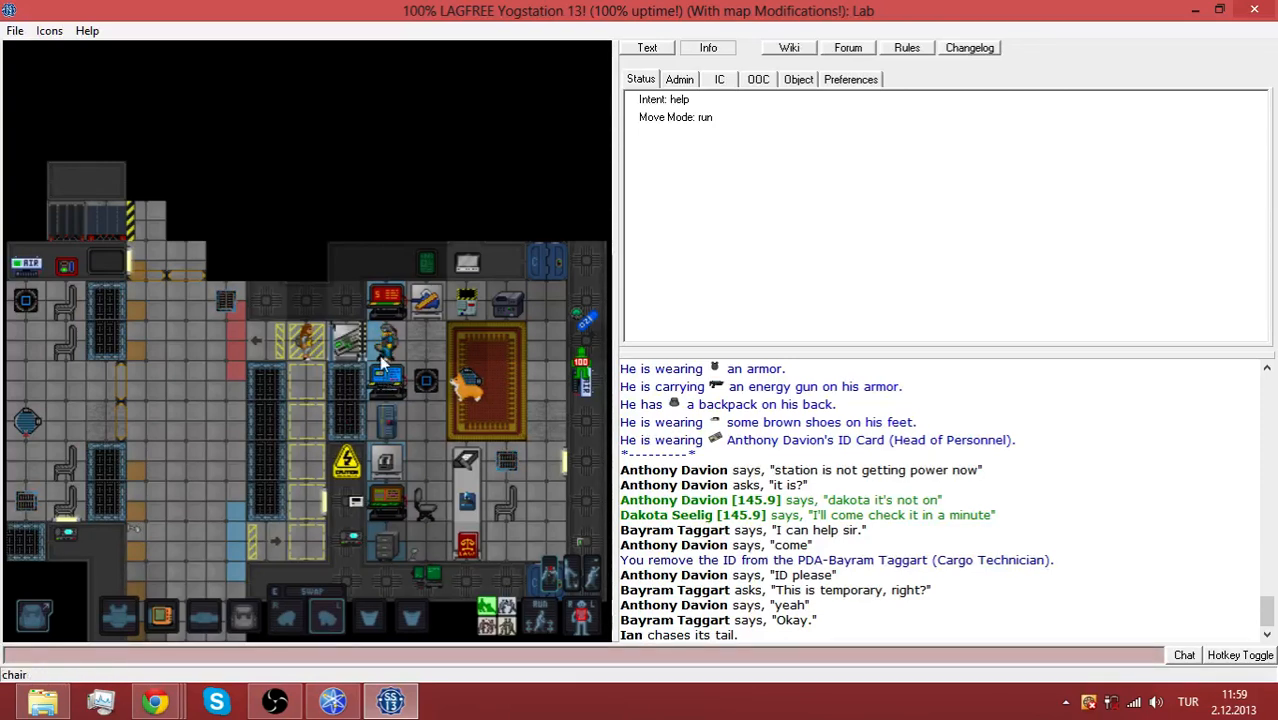
{"action": "type", "text": "Say \"Thank you"}
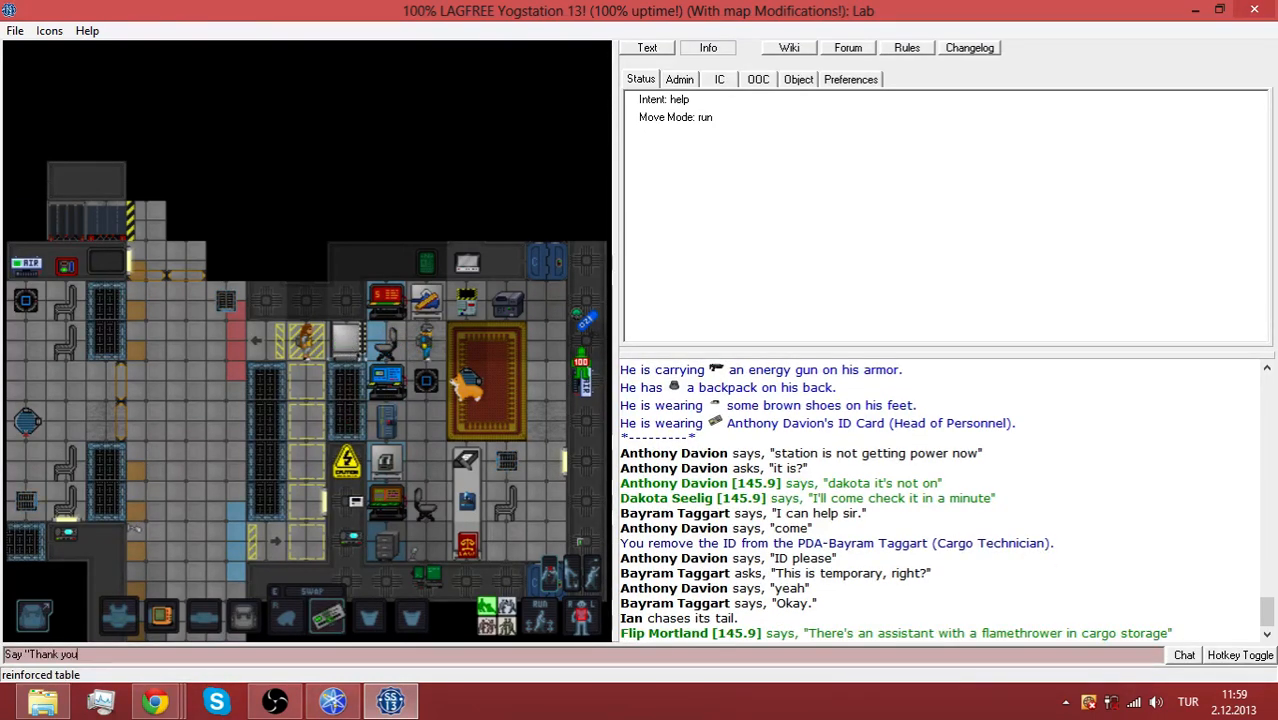
{"action": "type", "text": ".\""}
Say "Thank you", then walk out of the office and west through the airlock corridor
{"action": "key", "text": "Return"}
{"action": "key", "text": "Up"}
{"action": "key", "text": "Up"}
{"action": "key", "text": "Up"}
{"action": "key", "text": "Left"}
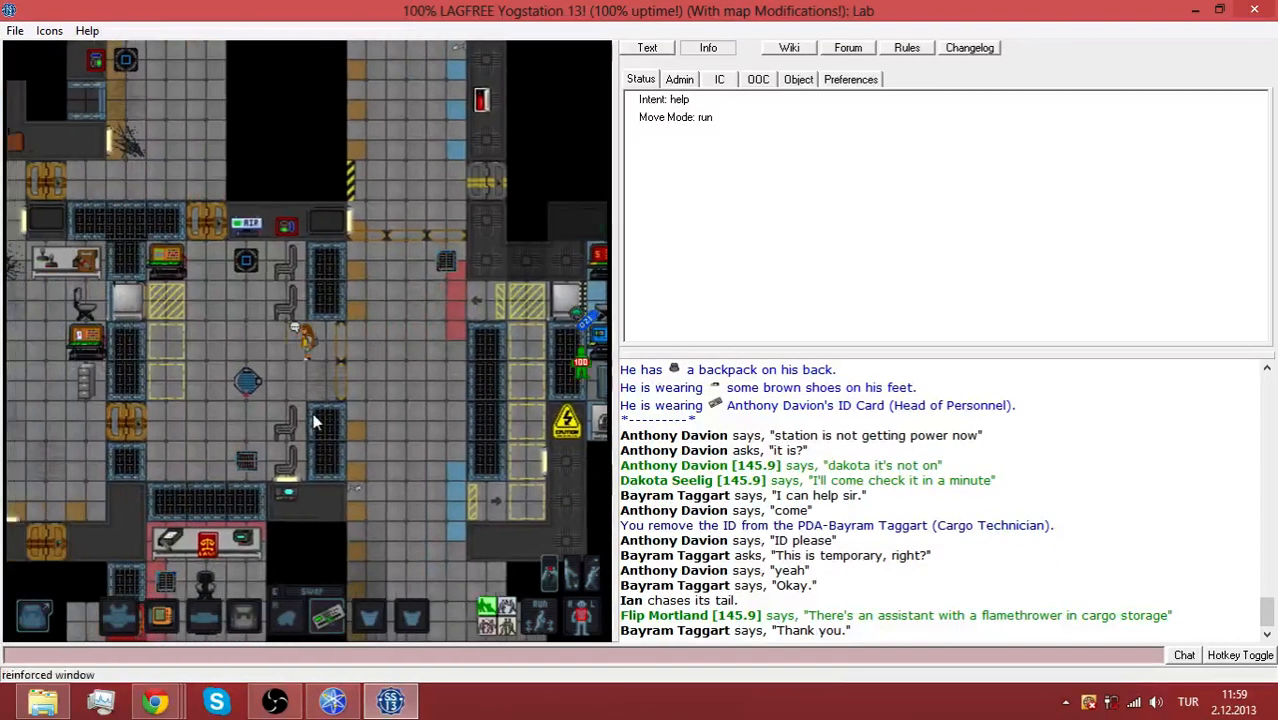
{"action": "key", "text": "Left"}
{"action": "key", "text": "Left"}
{"action": "key", "text": "Down"}
{"action": "key", "text": "Down"}
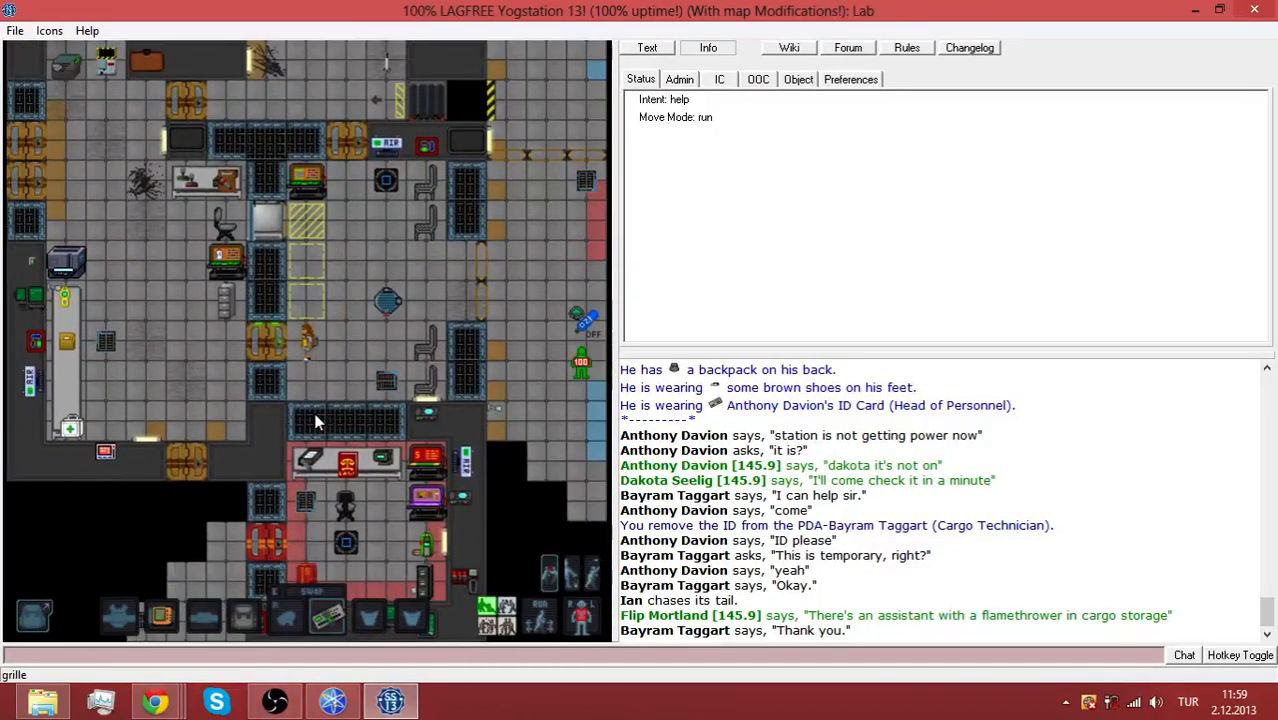
{"action": "key", "text": "Left"}
{"action": "key", "text": "Left"}
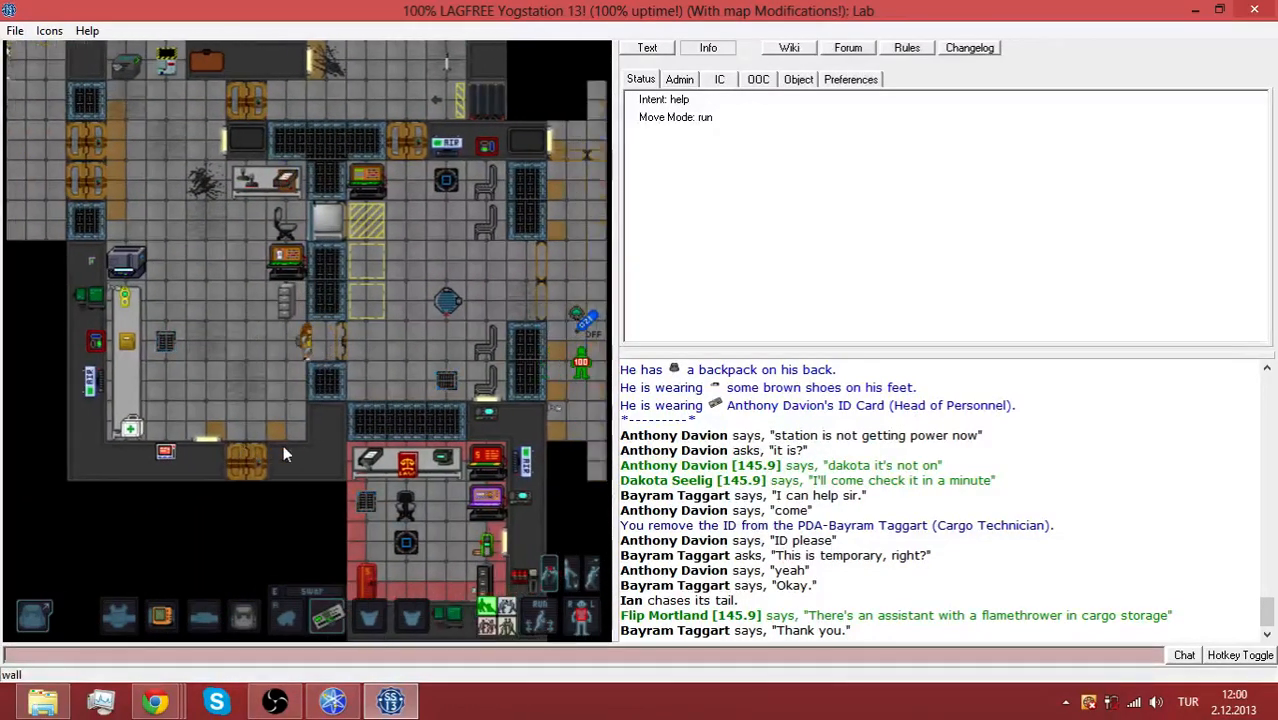
{"action": "key", "text": "Left"}
{"action": "key", "text": "Left"}
{"action": "key", "text": "Up"}
{"action": "key", "text": "Left"}
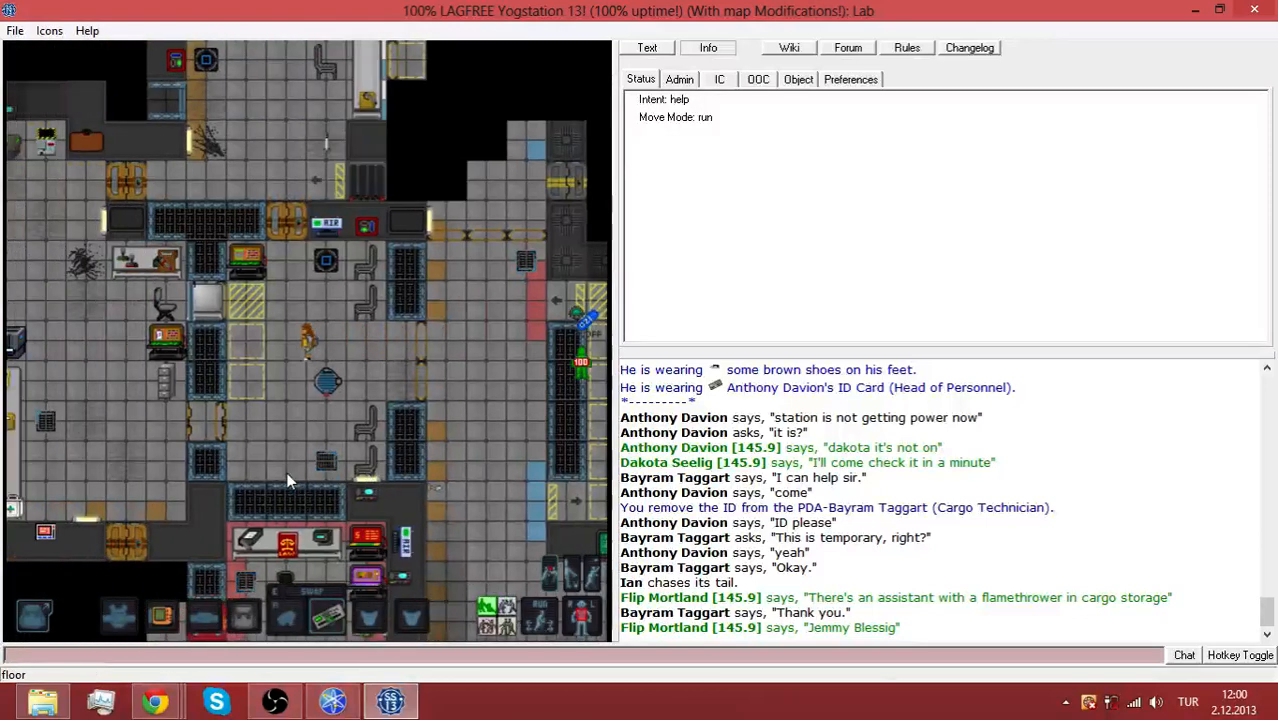
Walk down into the cargo bay, putting the ID card back into the PDA on the way
{"action": "key", "text": "Down"}
{"action": "key", "text": "Down"}
{"action": "key", "text": "Left"}
{"action": "key", "text": "Left"}
{"action": "key", "text": "Down"}
{"action": "key", "text": "Down"}
{"action": "key", "text": "Left"}
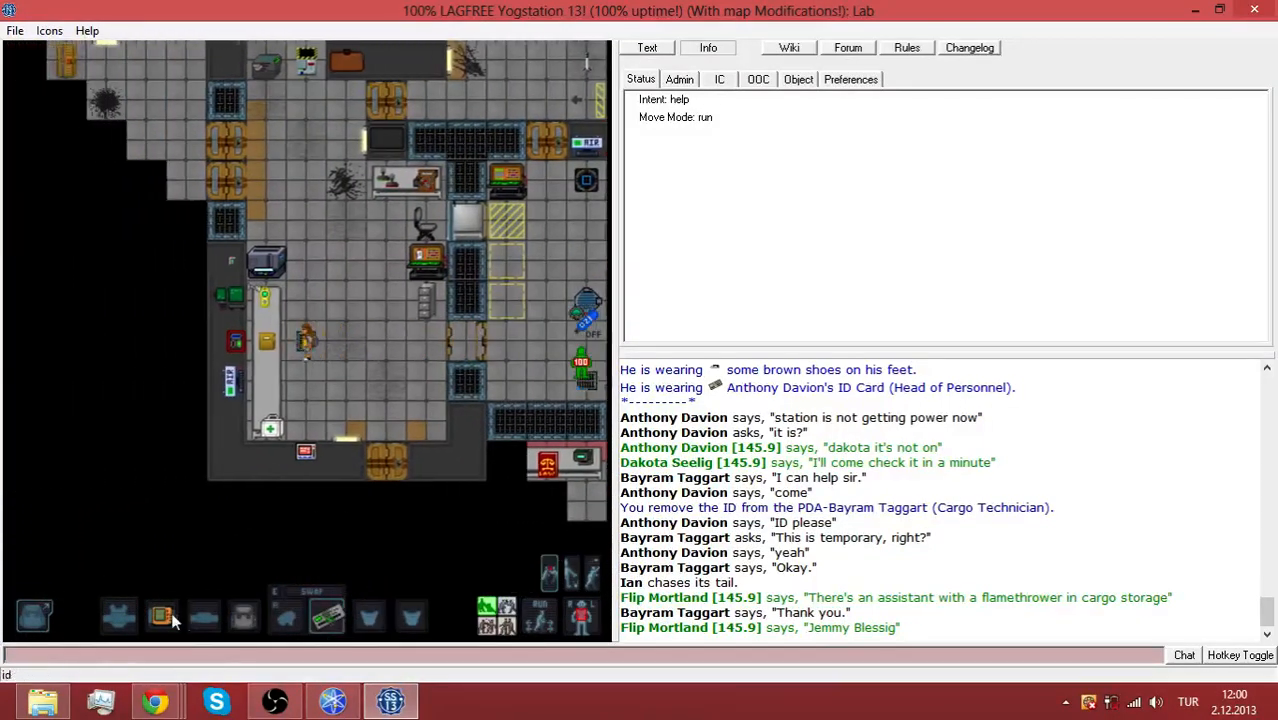
{"action": "left_click", "coordinate": [163, 617]}
{"action": "key", "text": "Up"}
{"action": "key", "text": "Up"}
{"action": "key", "text": "Up"}
{"action": "key", "text": "Up"}
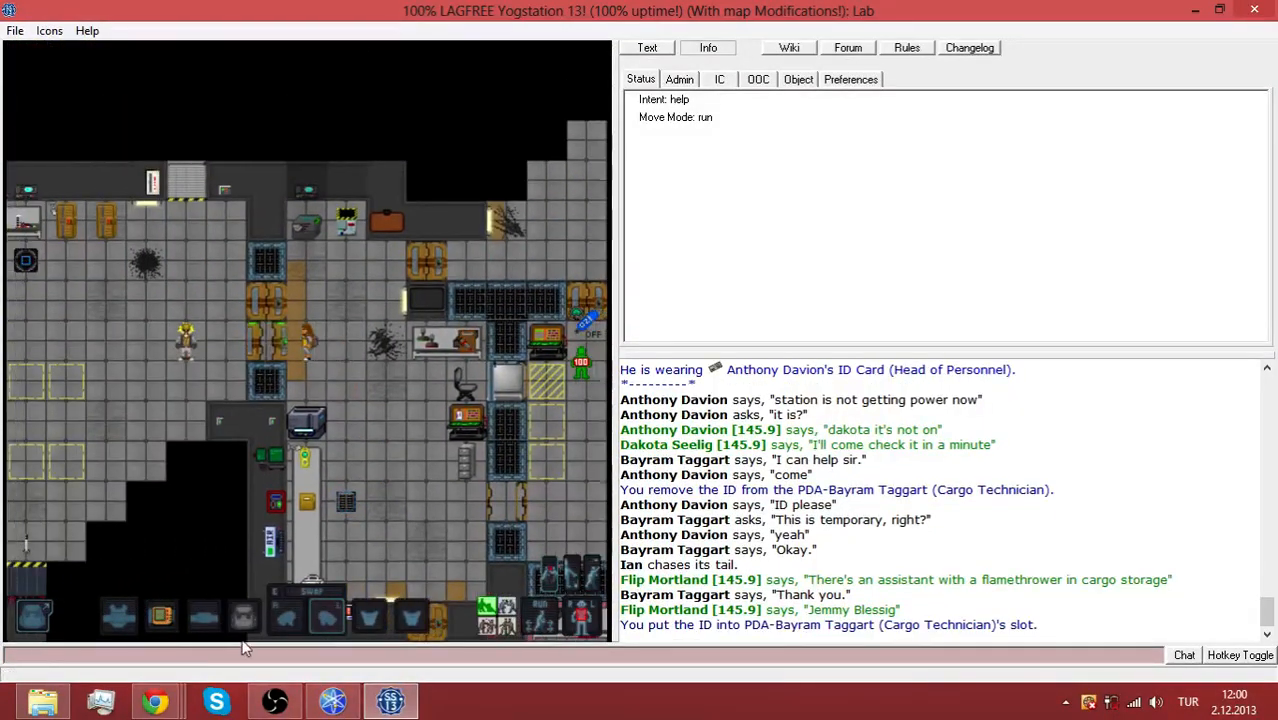
{"action": "key", "text": "Down"}
{"action": "key", "text": "Down"}
{"action": "key", "text": "Right"}
{"action": "key", "text": "Down"}
{"action": "key", "text": "Down"}
Check the backpack while crossing the lower cargo room, then ask "Where is he?"
{"action": "left_click", "coordinate": [324, 615]}
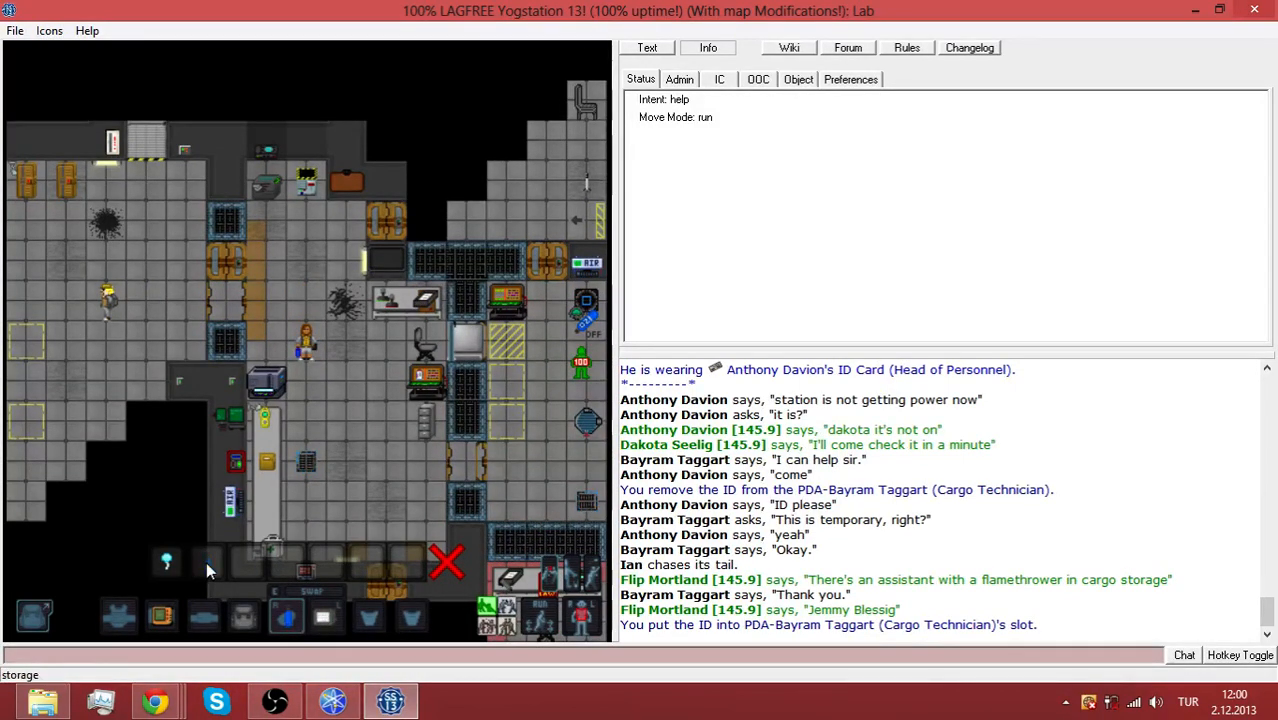
{"action": "key", "text": "Up"}
{"action": "key", "text": "Left"}
{"action": "key", "text": "Down"}
{"action": "key", "text": "Down"}
{"action": "key", "text": "Down"}
{"action": "key", "text": "Down"}
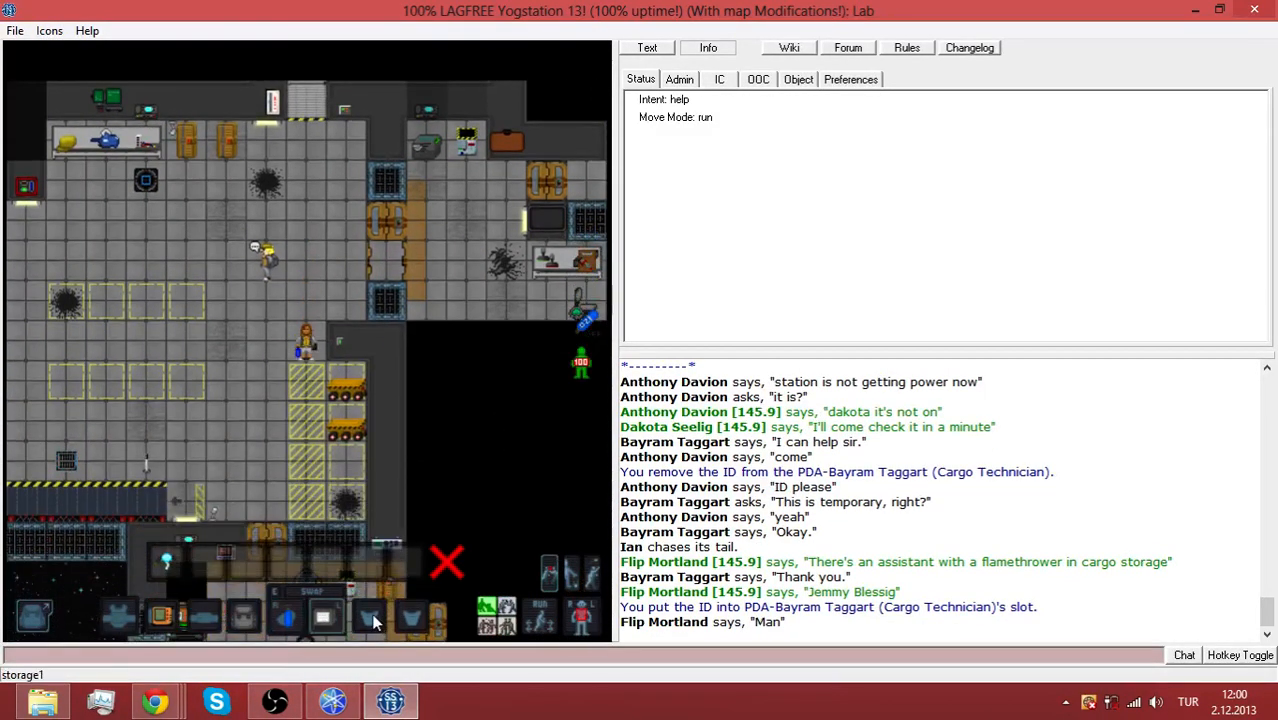
{"action": "left_click", "coordinate": [351, 602]}
{"action": "key", "text": "Left"}
{"action": "key", "text": "Left"}
{"action": "key", "text": "Left"}
{"action": "key", "text": "Left"}
{"action": "key", "text": "Left"}
{"action": "key", "text": "Up"}
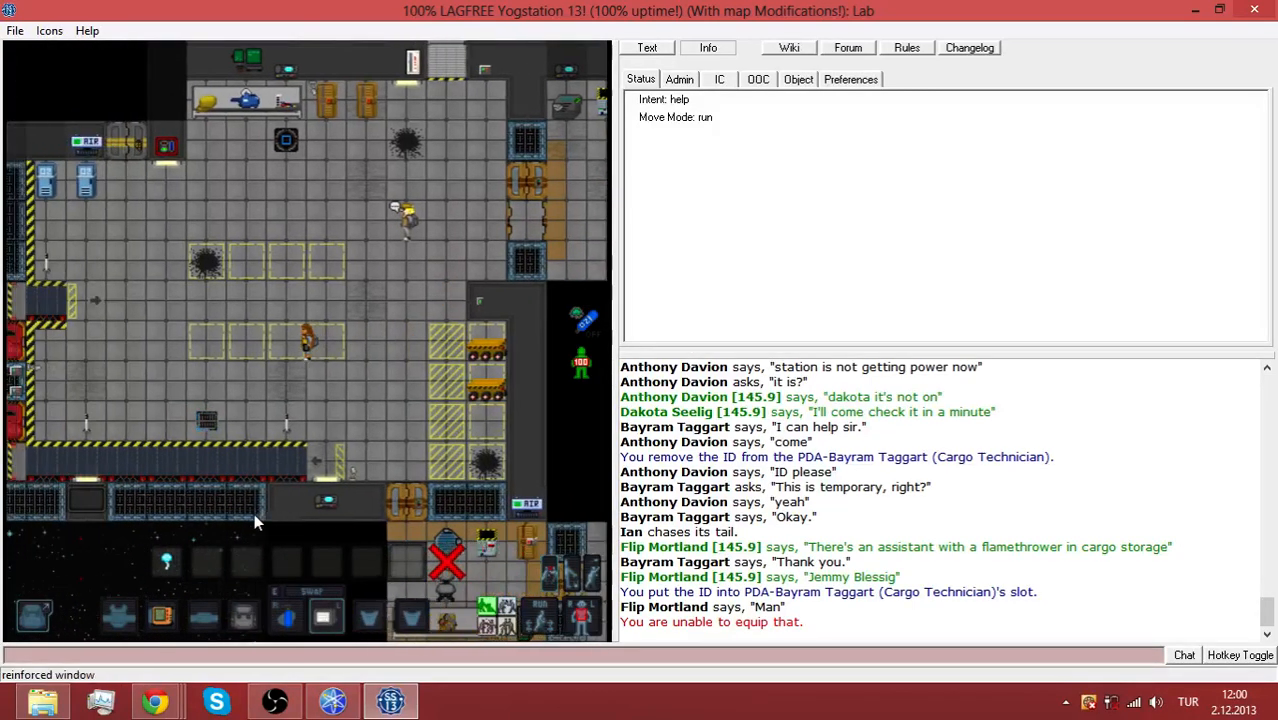
{"action": "key", "text": "Left"}
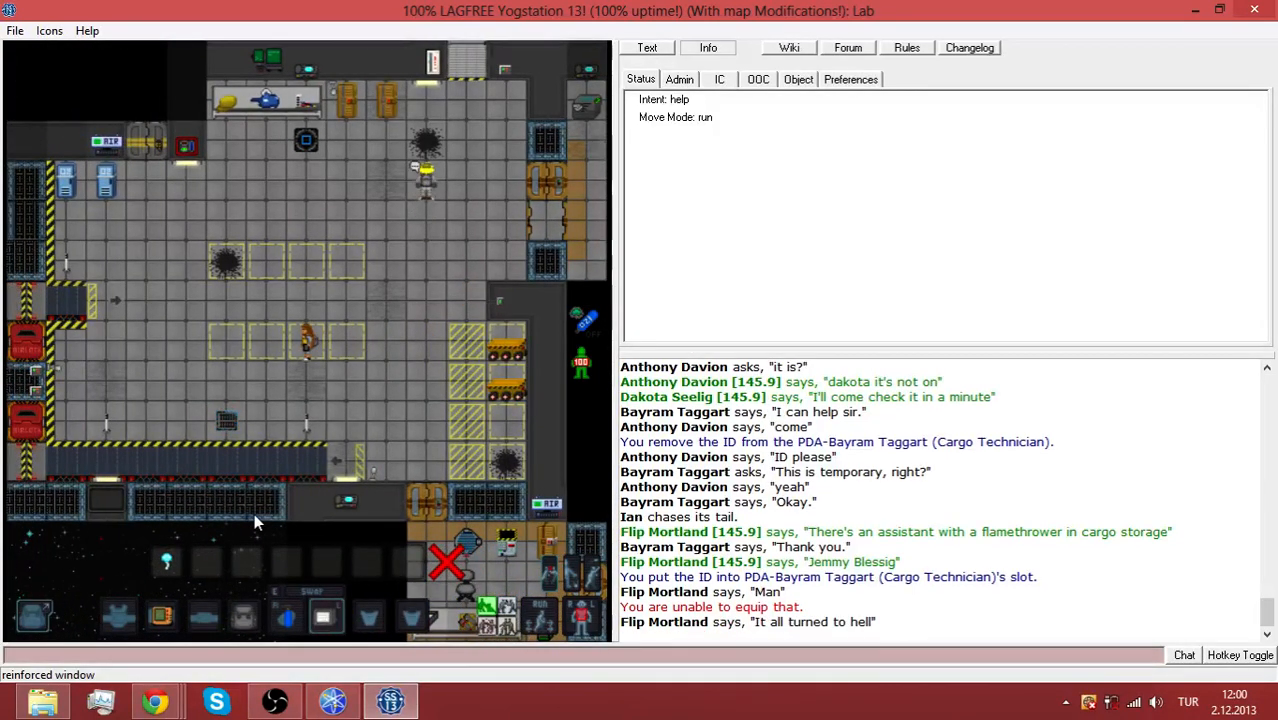
{"action": "key", "text": "Up"}
{"action": "type", "text": "Say \"Where is he?"}
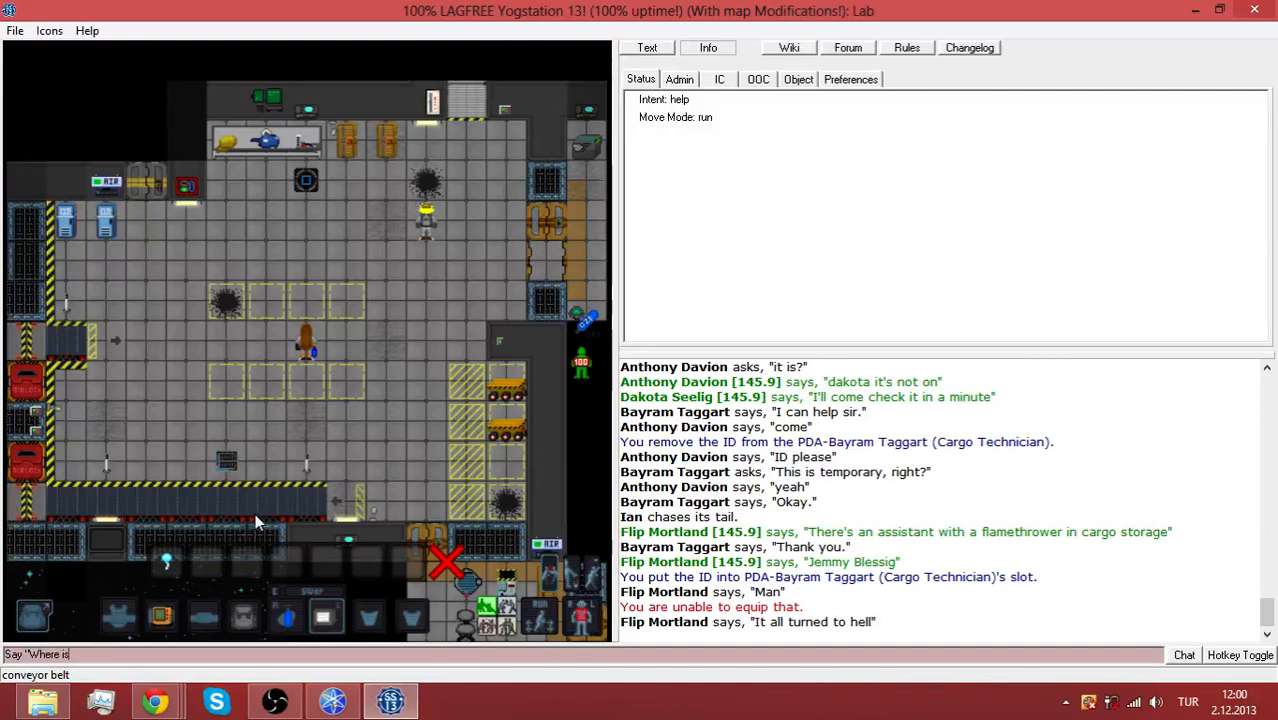
{"action": "key", "text": "Return"}
Walk across cargo and warn "Don't go in there." about the warehouse
{"action": "key", "text": "Up"}
{"action": "key", "text": "Right"}
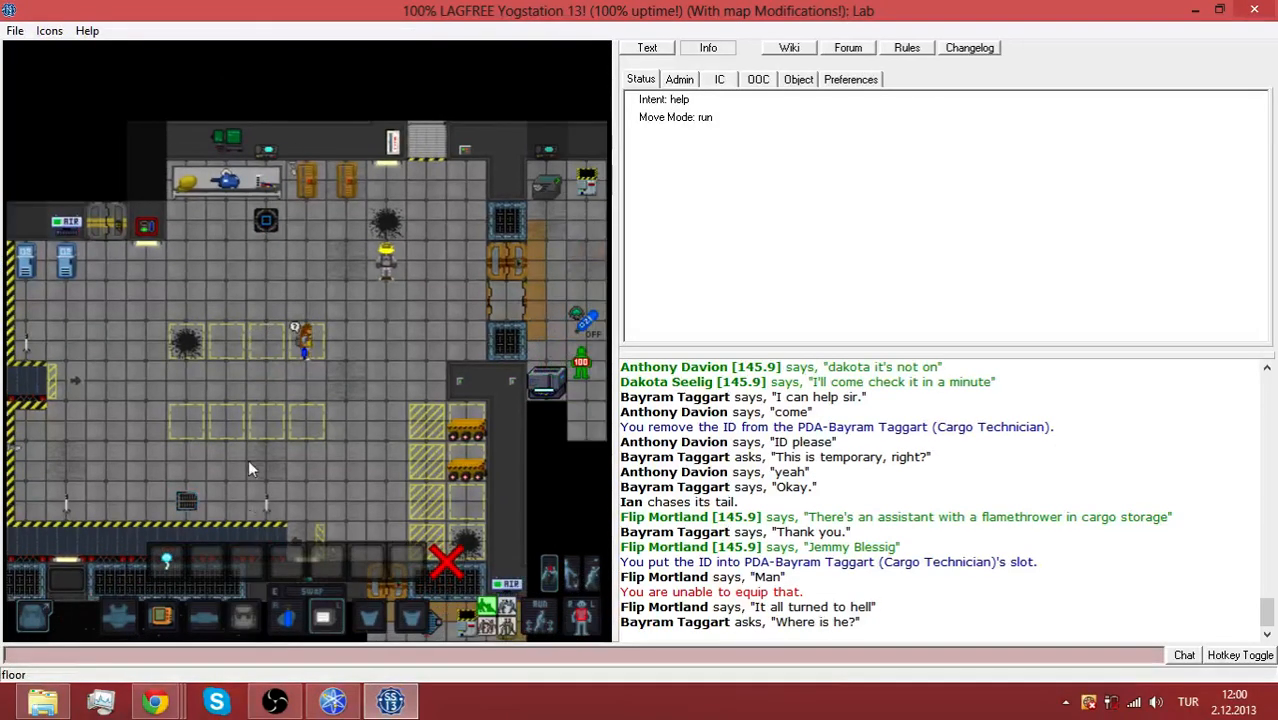
{"action": "key", "text": "Up"}
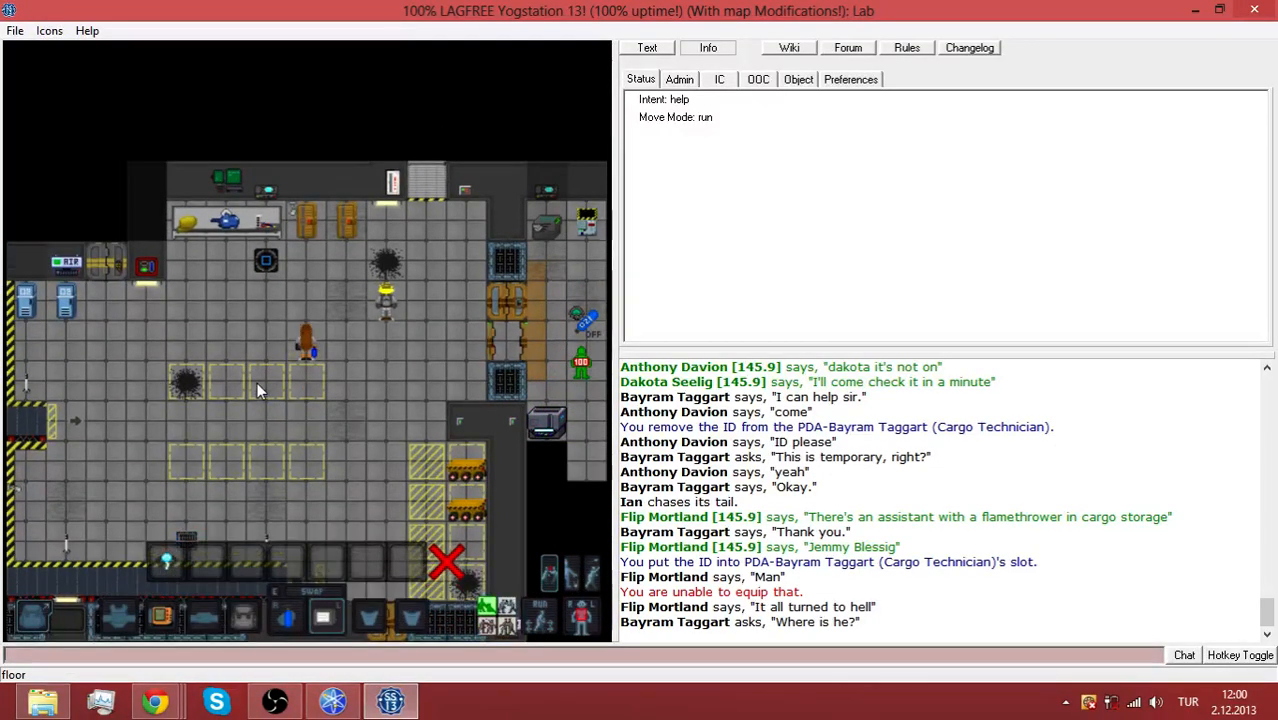
{"action": "key", "text": "Right"}
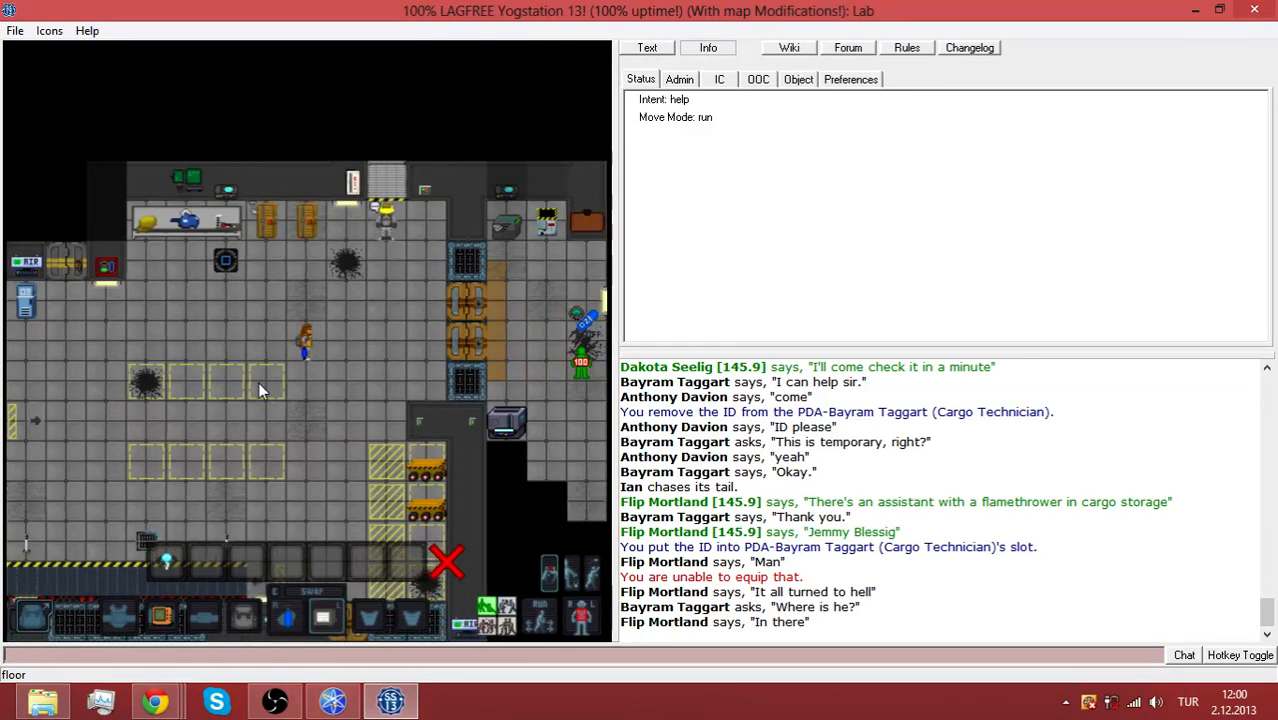
{"action": "key", "text": "Right"}
{"action": "key", "text": "Right"}
{"action": "key", "text": "Right"}
{"action": "type", "text": "Say \"Don't go in there."}
{"action": "key", "text": "Return"}
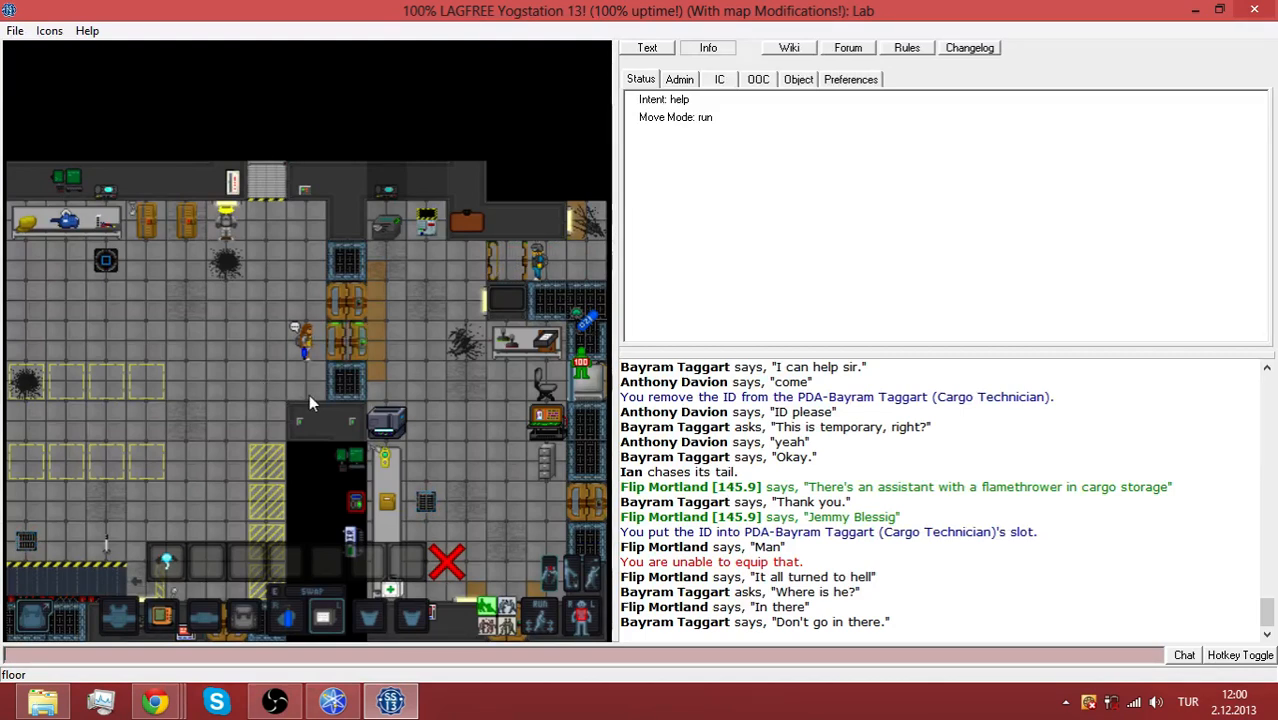
{"action": "key", "text": "Up"}
{"action": "key", "text": "Up"}
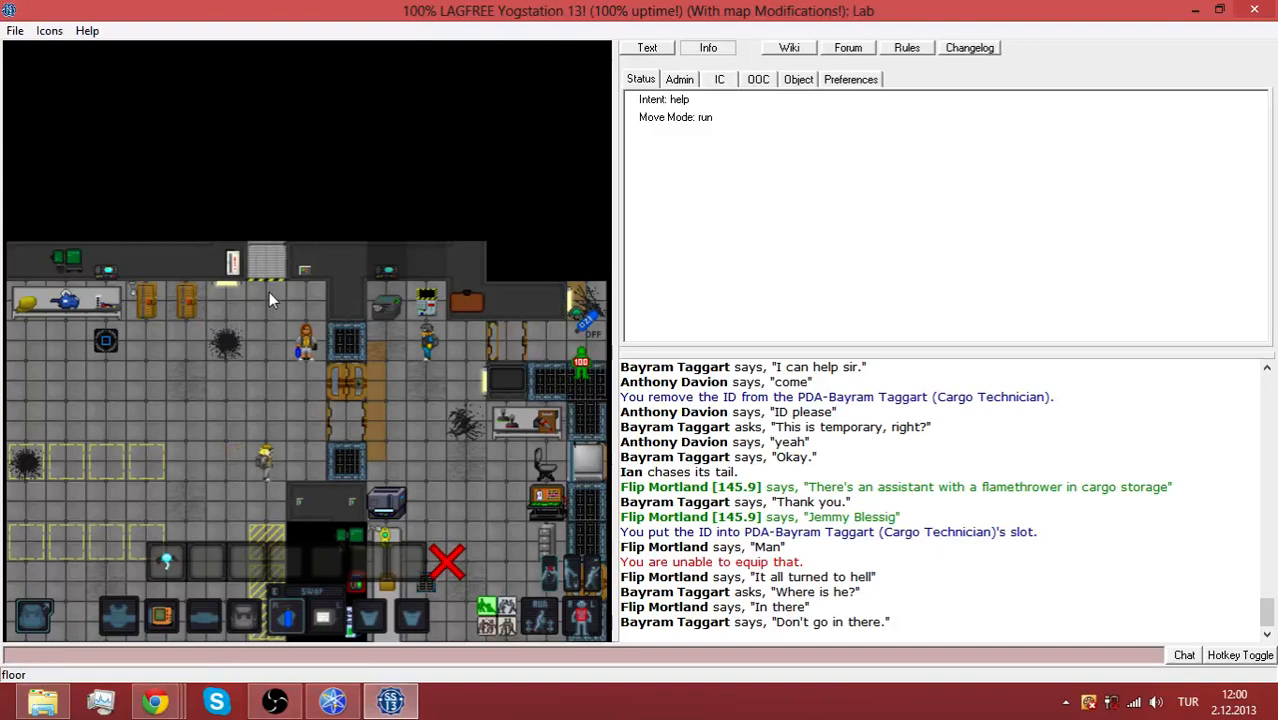
{"action": "key", "text": "Down"}
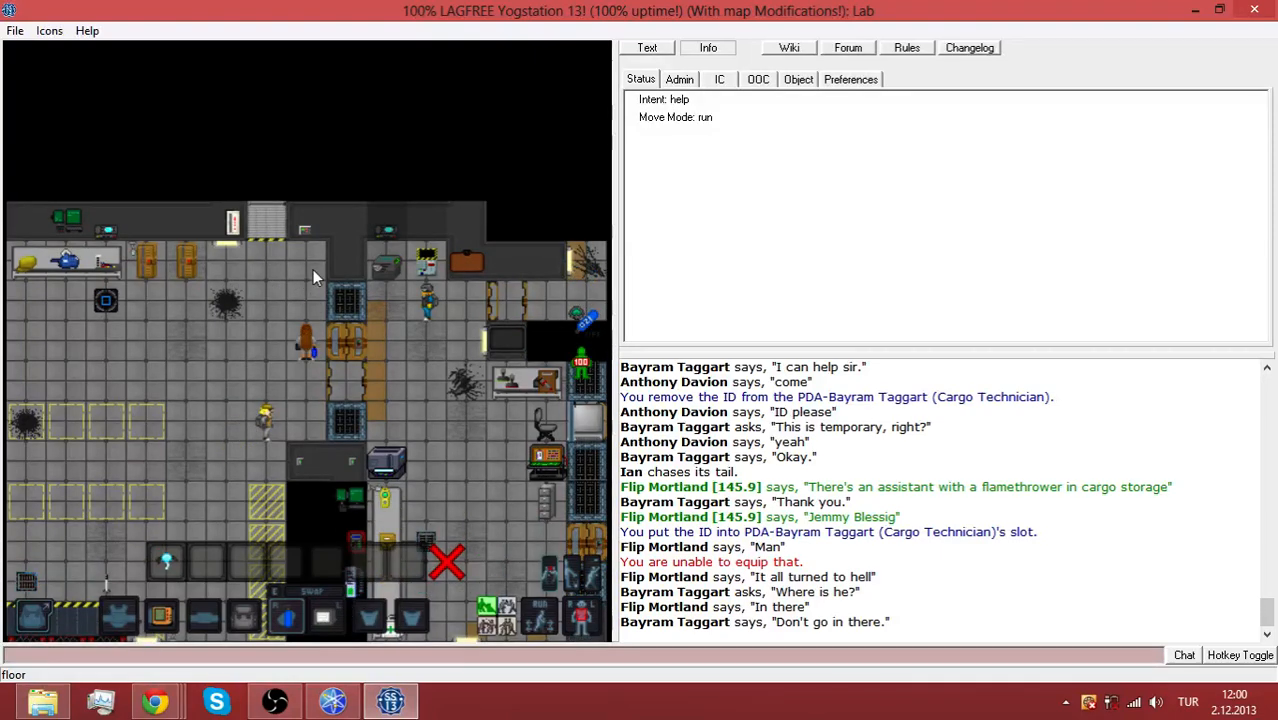
{"action": "type", "text": "Say \"He's in th"}
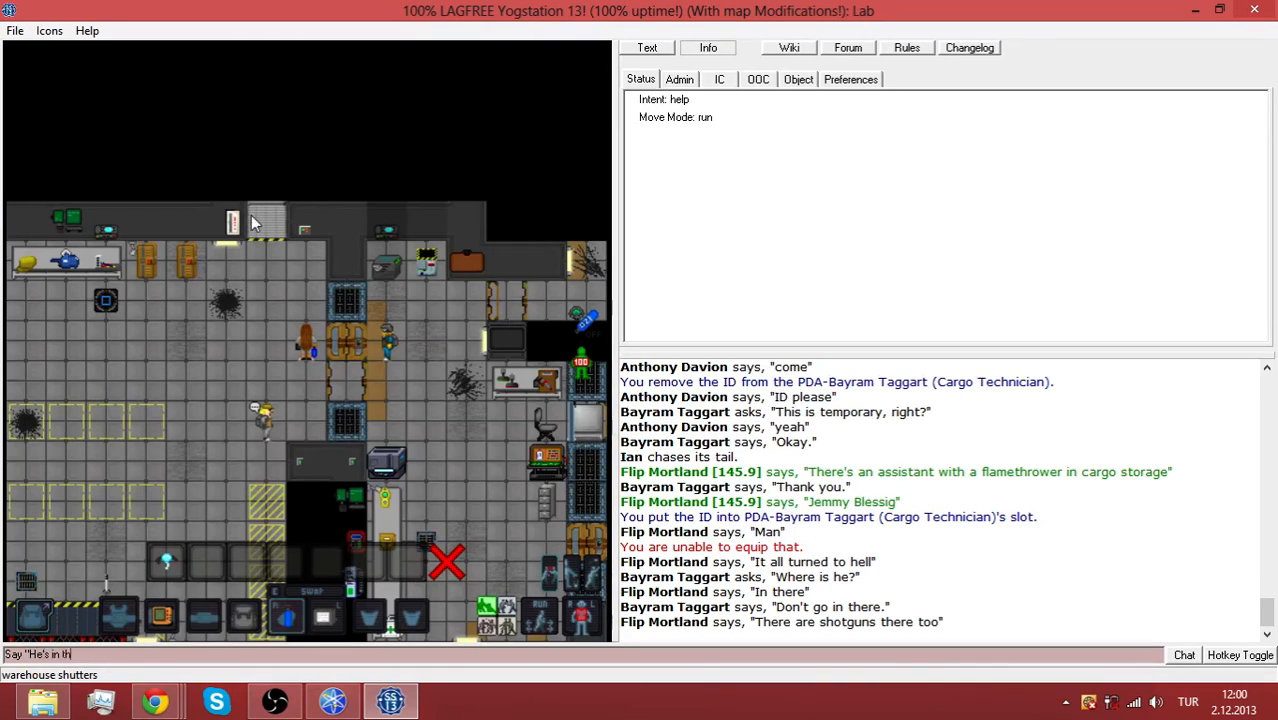
{"action": "type", "text": "Say \"What."}
{"action": "key", "text": "Return"}
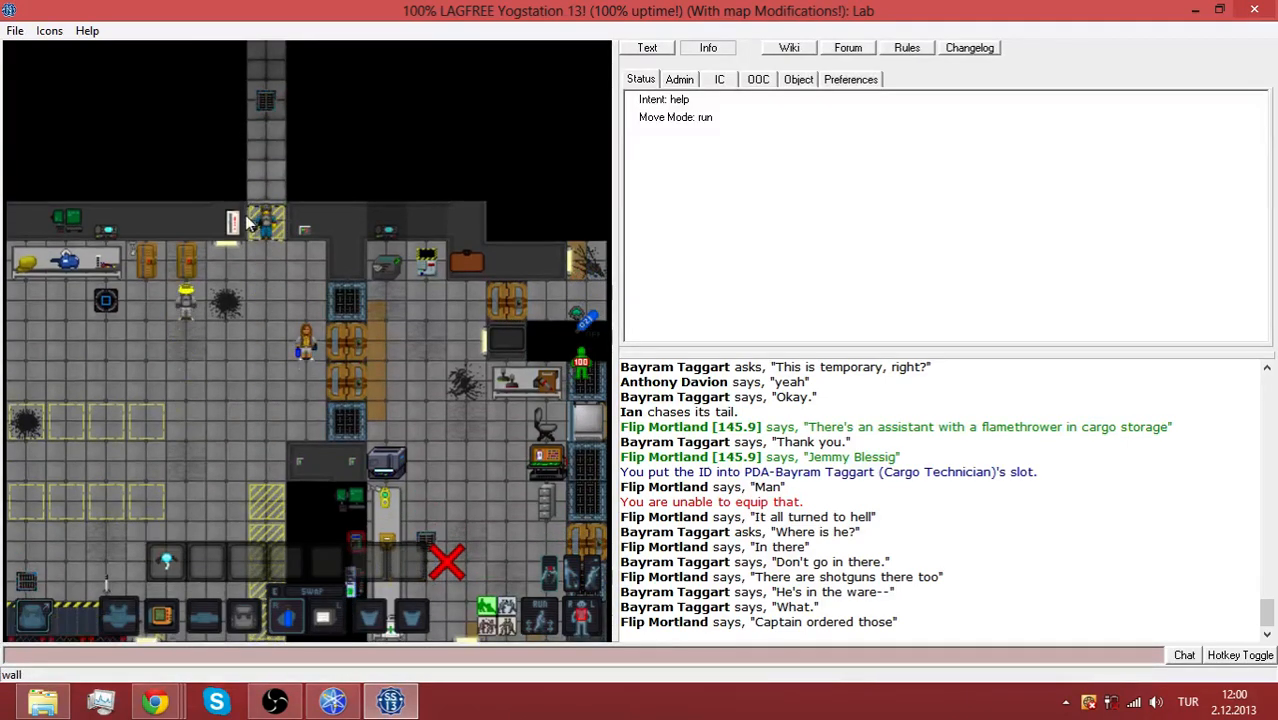
Walk north into the room beyond the doorway and back out toward cargo
{"action": "key", "text": "Up"}
{"action": "key", "text": "Left"}
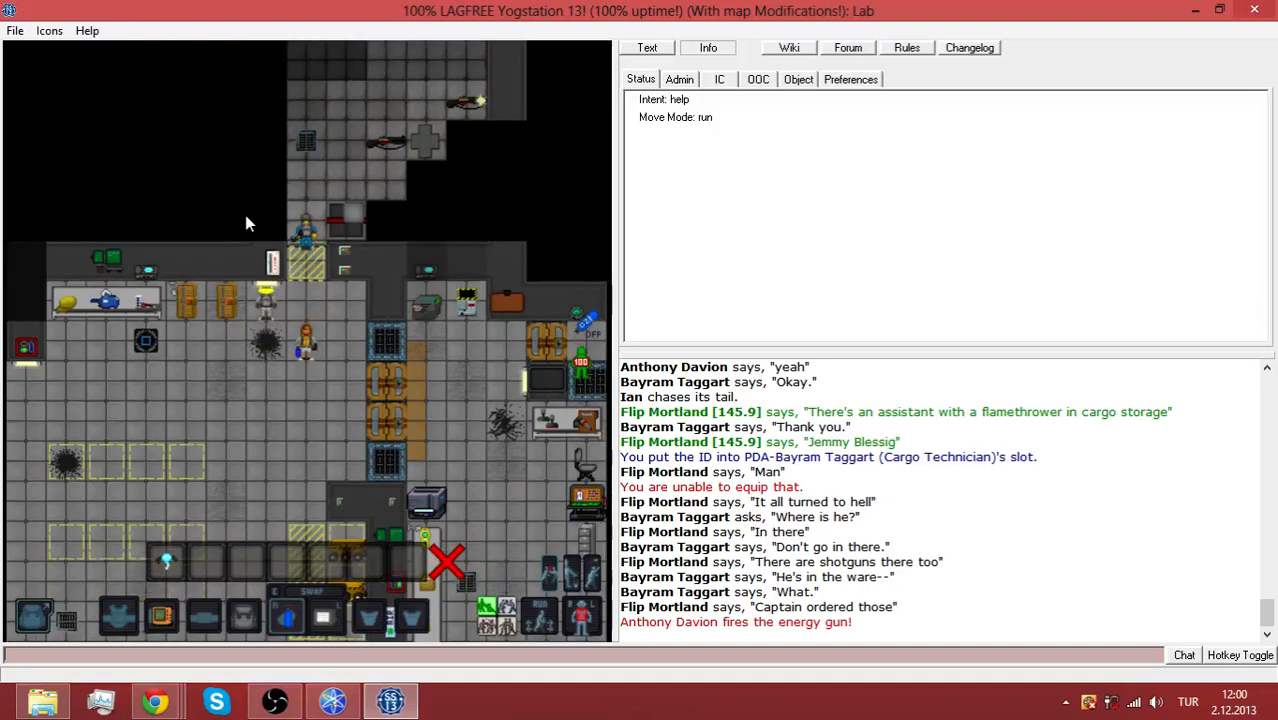
{"action": "key", "text": "Up"}
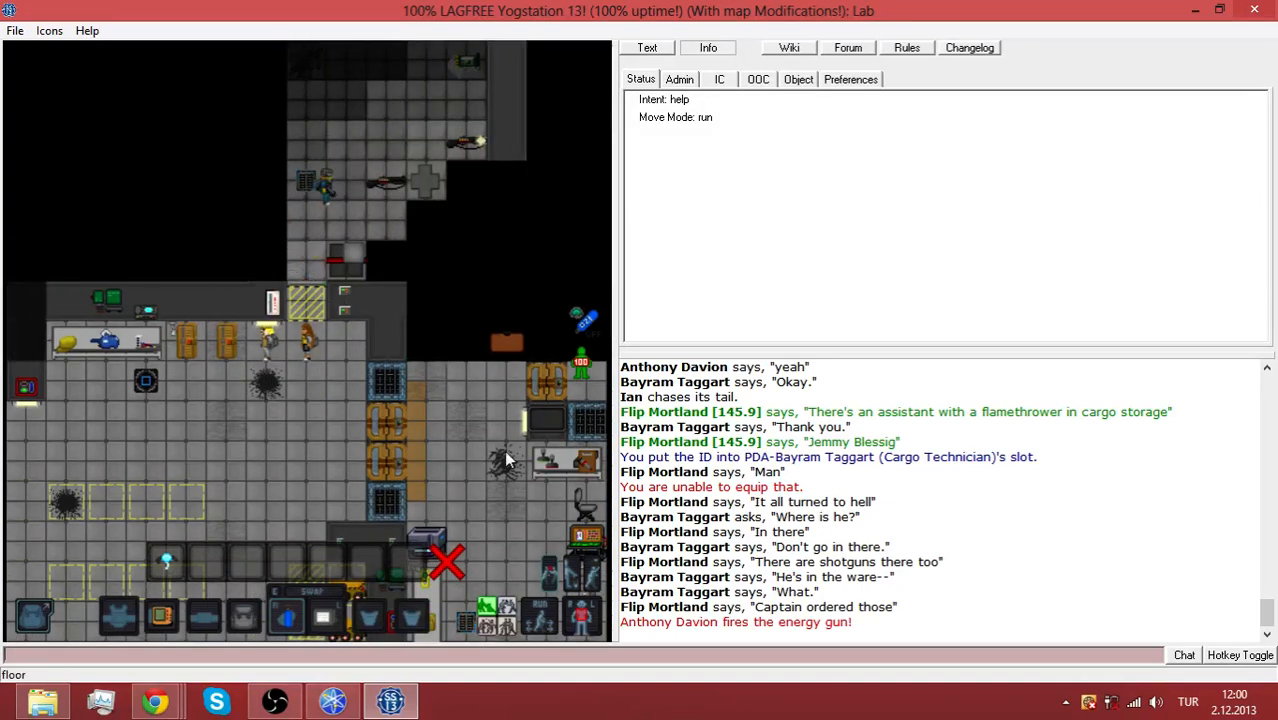
{"action": "key", "text": "Up"}
{"action": "key", "text": "Up"}
{"action": "key", "text": "Up"}
{"action": "key", "text": "Up"}
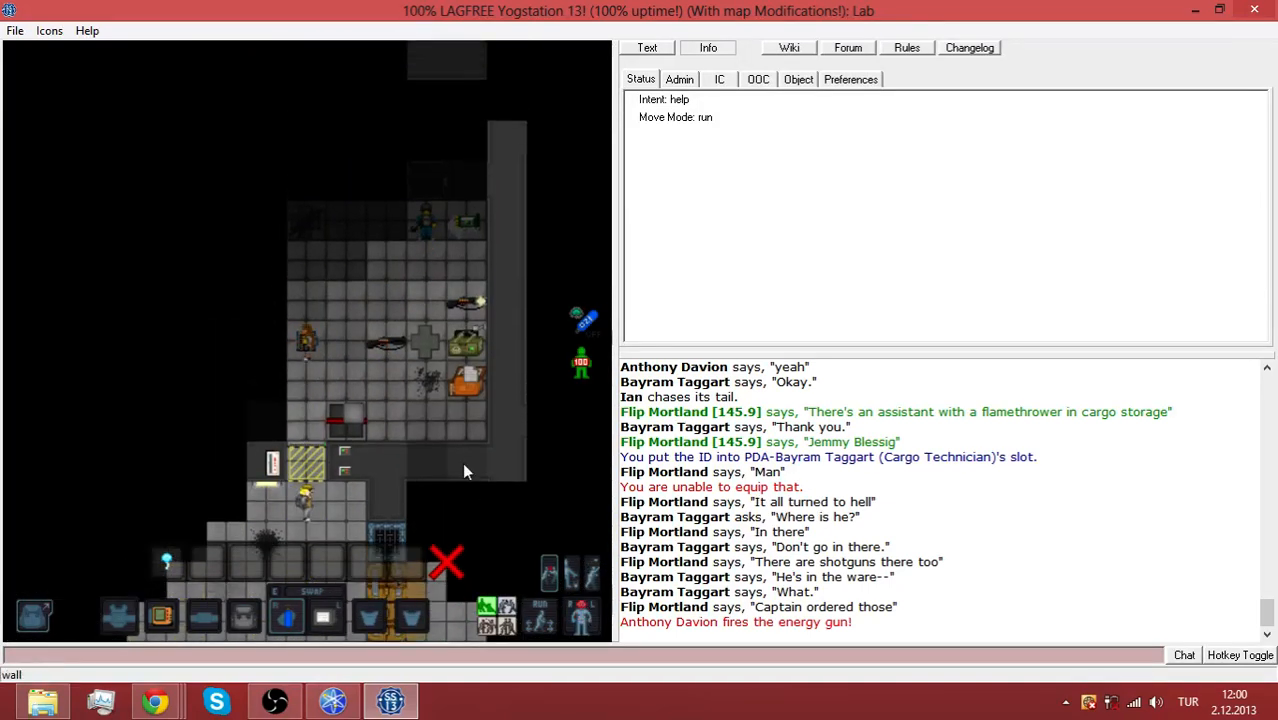
{"action": "key", "text": "Up"}
{"action": "key", "text": "Up"}
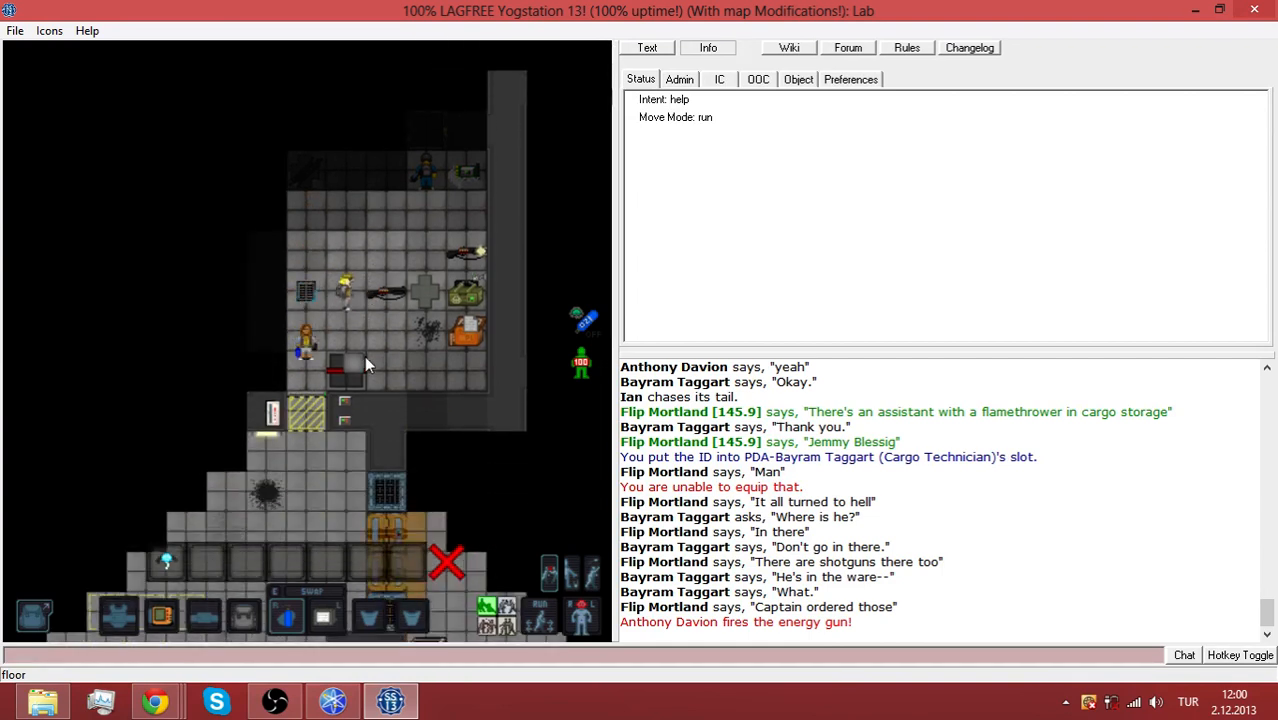
{"action": "key", "text": "Up"}
{"action": "key", "text": "Up"}
{"action": "key", "text": "Up"}
{"action": "key", "text": "Left"}
{"action": "key", "text": "Up"}
{"action": "key", "text": "Up"}
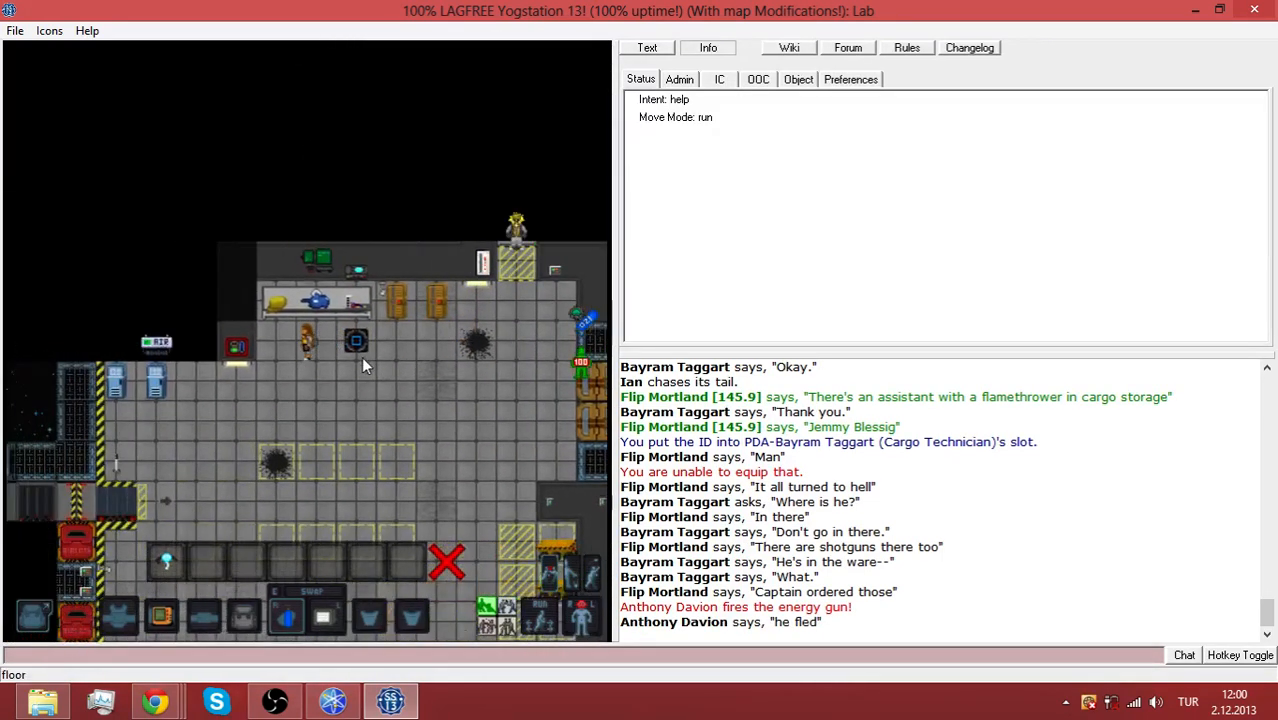
{"action": "key", "text": "Left"}
{"action": "key", "text": "Left"}
{"action": "key", "text": "Left"}
{"action": "key", "text": "Down"}
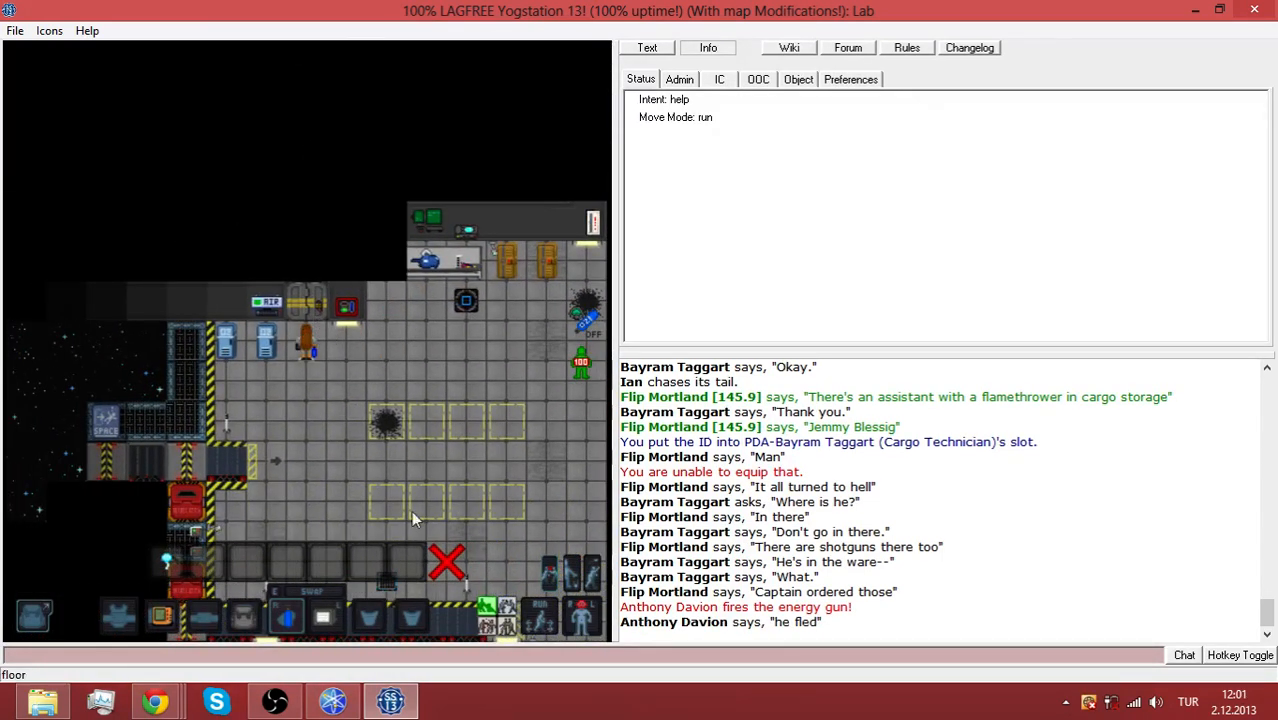
Walk east and then south through the cargo rooms
{"action": "key", "text": "Right"}
{"action": "key", "text": "Right"}
{"action": "key", "text": "Right"}
{"action": "key", "text": "Right"}
{"action": "key", "text": "Right"}
{"action": "key", "text": "Right"}
{"action": "key", "text": "Right"}
{"action": "key", "text": "Up"}
{"action": "key", "text": "Up"}
{"action": "key", "text": "Right"}
{"action": "key", "text": "Right"}
{"action": "key", "text": "Right"}
{"action": "key", "text": "Right"}
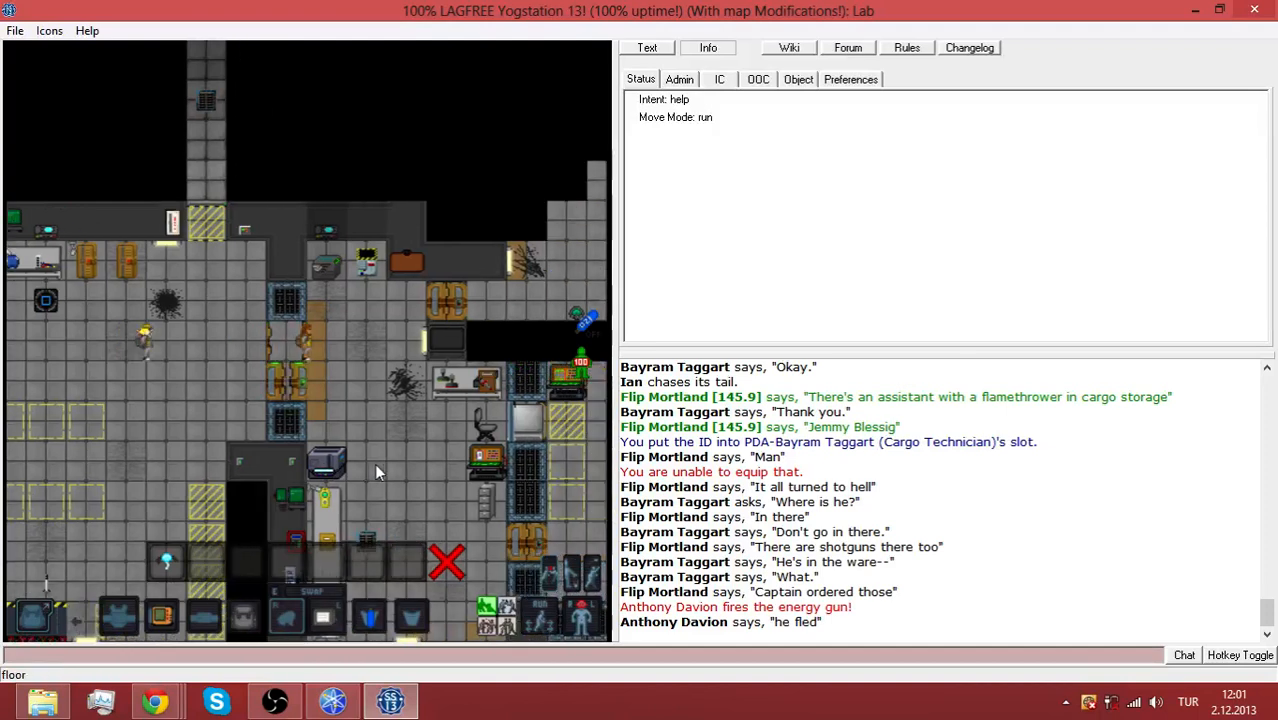
{"action": "key", "text": "Right"}
{"action": "key", "text": "Right"}
{"action": "key", "text": "Down"}
{"action": "key", "text": "Right"}
{"action": "key", "text": "Down"}
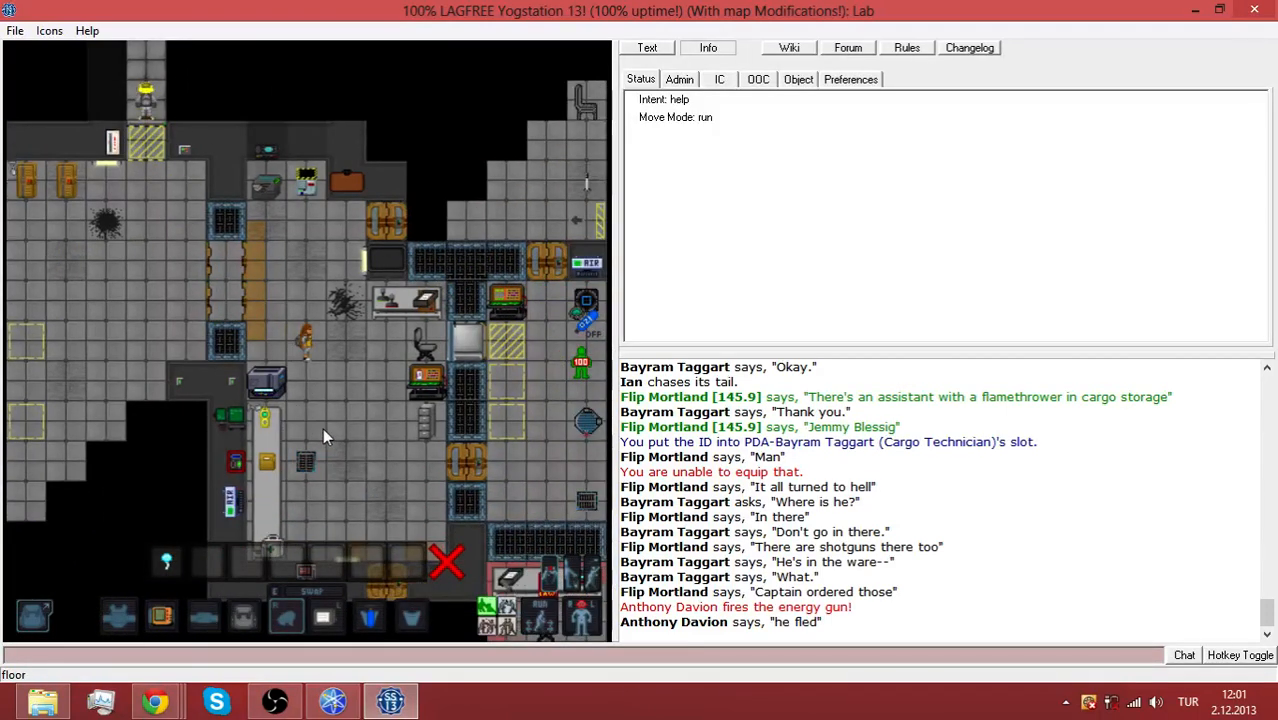
{"action": "key", "text": "Down"}
{"action": "key", "text": "Left"}
{"action": "key", "text": "Left"}
{"action": "key", "text": "Left"}
{"action": "key", "text": "Left"}
{"action": "key", "text": "Left"}
{"action": "key", "text": "Left"}
{"action": "key", "text": "Left"}
{"action": "key", "text": "Left"}
{"action": "key", "text": "Left"}
{"action": "scroll", "coordinate": [841, 507], "scroll_direction": "up", "scroll_amount": 3}
{"action": "scroll", "coordinate": [841, 507], "scroll_direction": "down", "scroll_amount": 3}
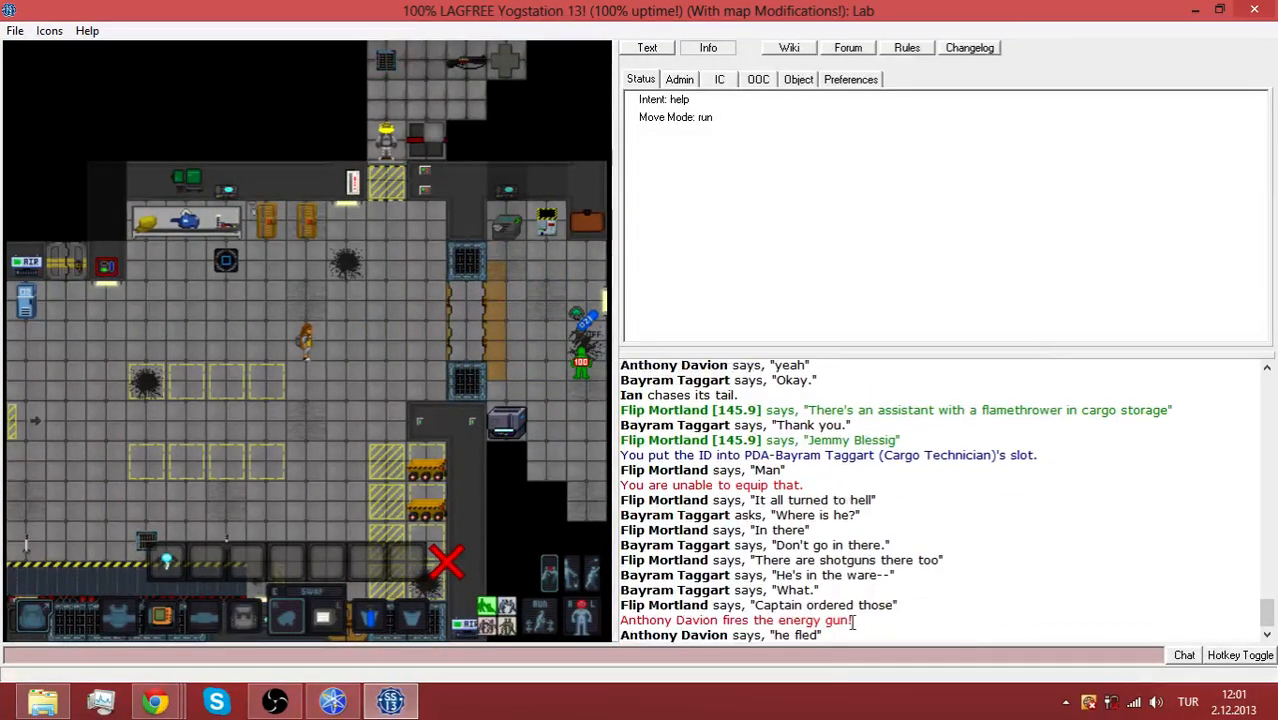
{"action": "type", "text": ";Can we get"}
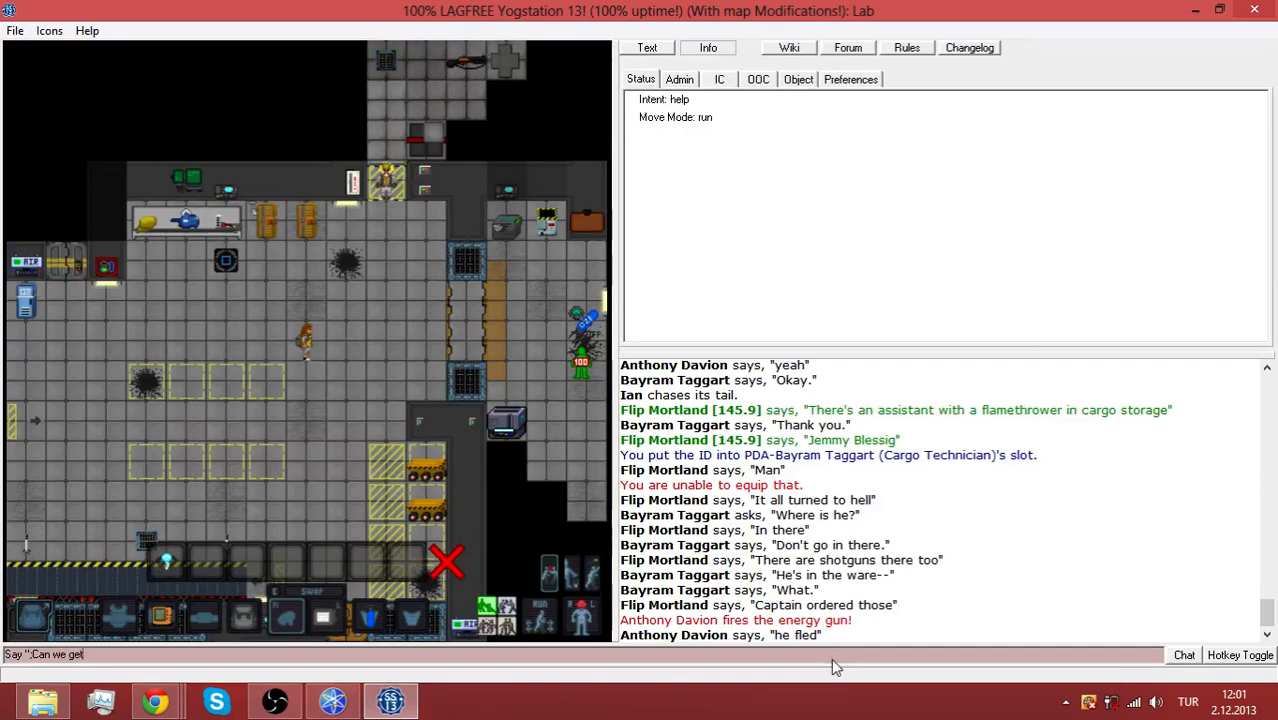
Ask over the radio whether Jemmy Blessig can be set to arrest on the security consoles
{"action": "key", "text": "BackSpace"}
{"action": "key", "text": "BackSpace"}
{"action": "key", "text": "BackSpace"}
{"action": "type", "text": "set"}
{"action": "type", "text": " Jemmy Blessig"}
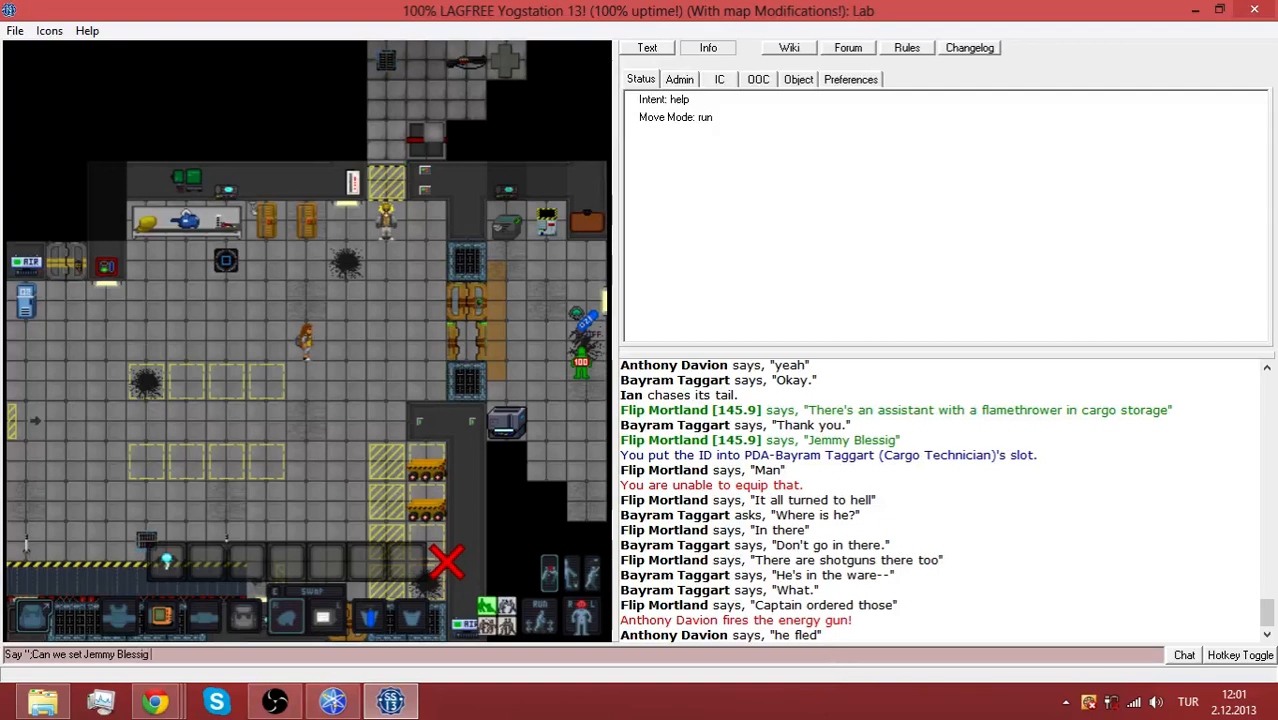
{"action": "type", "text": " to arrest on security consoles please"}
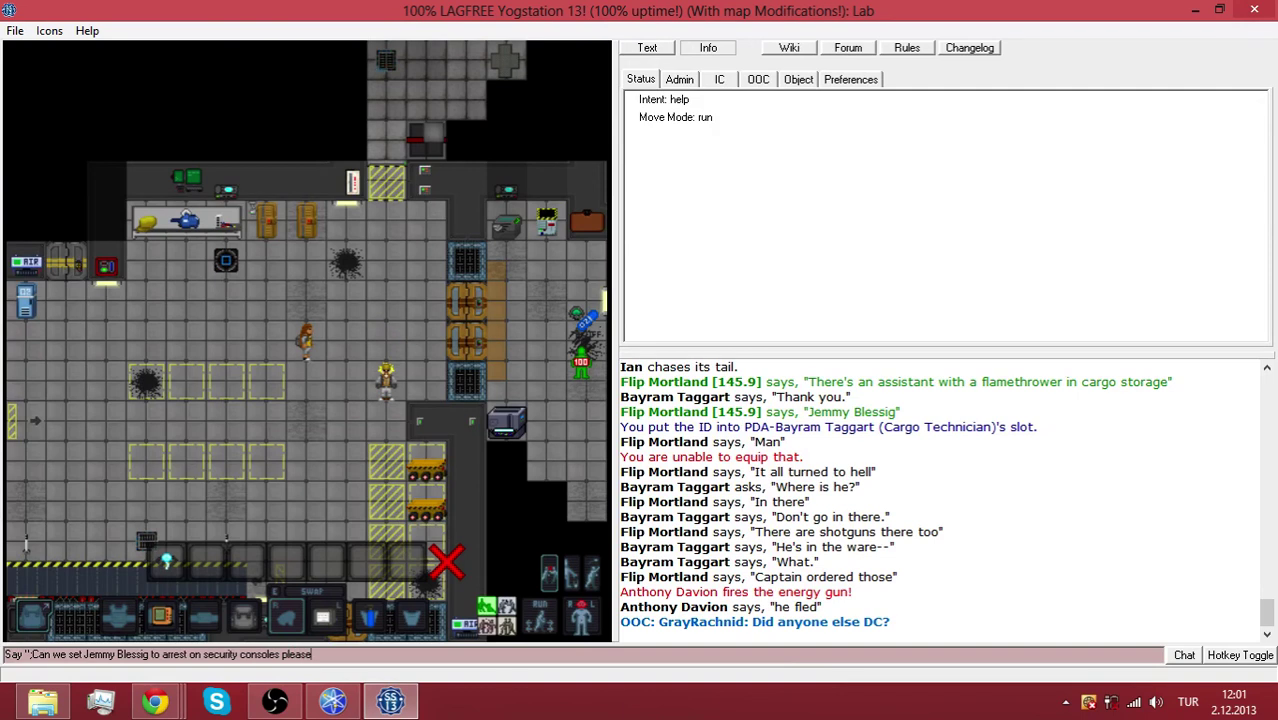
{"action": "key", "text": "Return"}
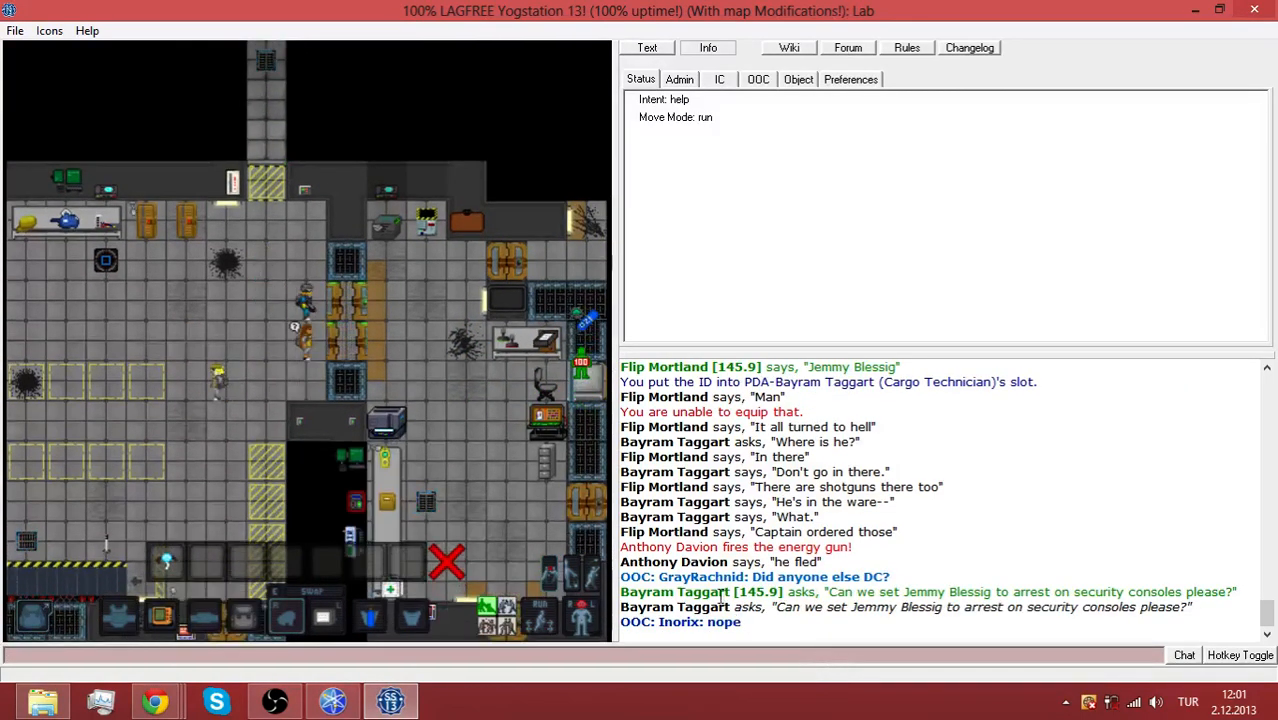
Walk out past the Cargo Office and north-west through the cargo bay to the corridor
{"action": "key", "text": "Up"}
{"action": "key", "text": "Up"}
{"action": "key", "text": "Left"}
{"action": "key", "text": "Up"}
{"action": "key", "text": "Right"}
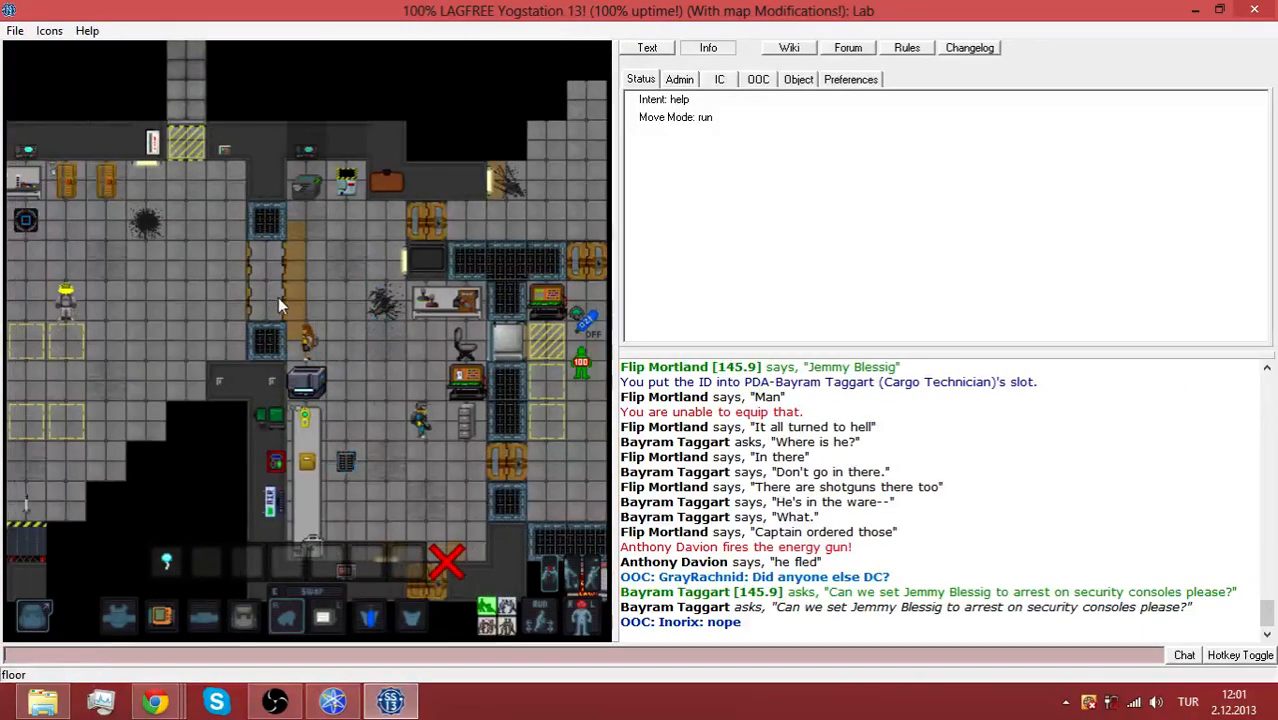
{"action": "key", "text": "Up"}
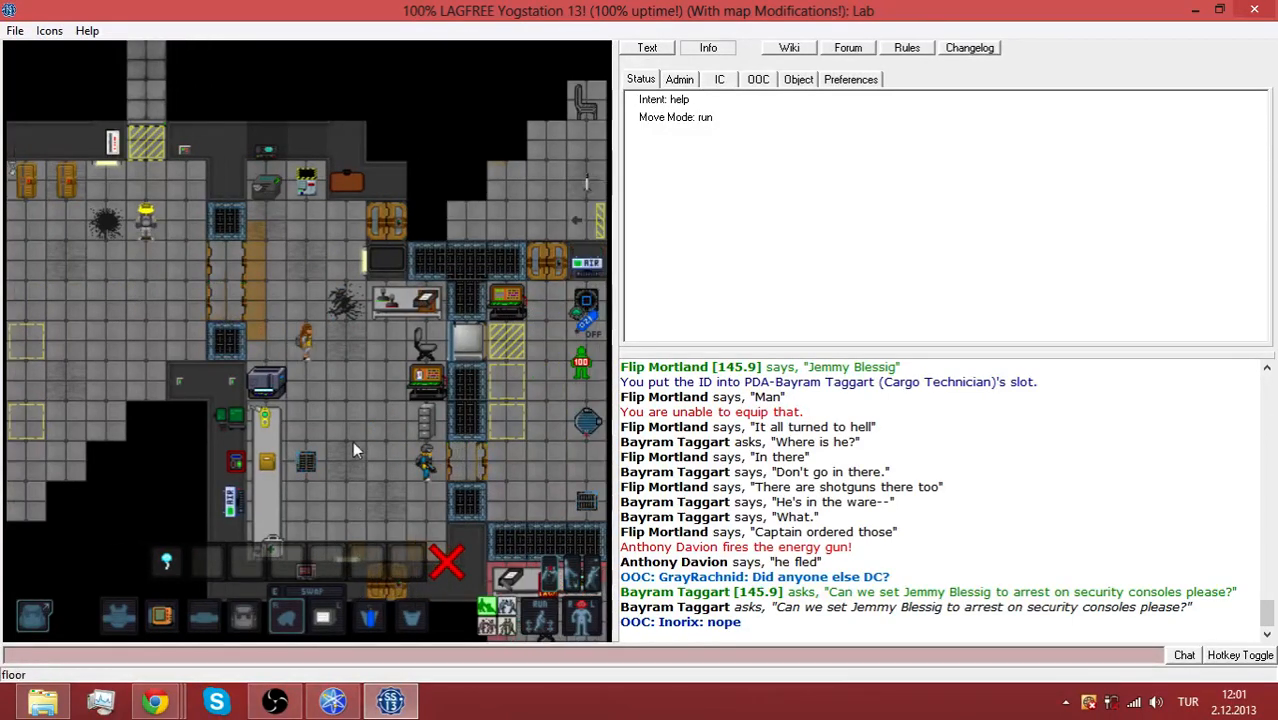
{"action": "key", "text": "Up"}
{"action": "key", "text": "Up"}
{"action": "key", "text": "Up"}
{"action": "key", "text": "Left"}
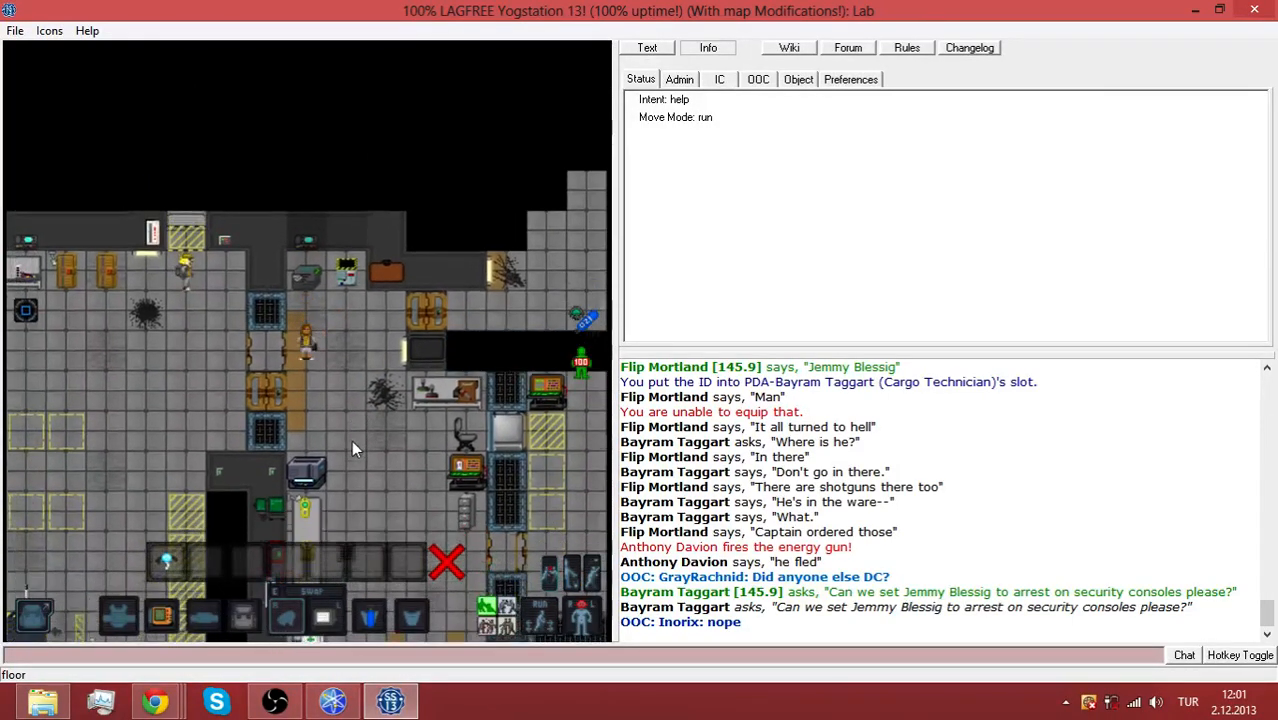
{"action": "key", "text": "Left"}
{"action": "key", "text": "Left"}
{"action": "key", "text": "Up"}
{"action": "key", "text": "Left"}
{"action": "key", "text": "Up"}
{"action": "key", "text": "Right"}
{"action": "key", "text": "Up"}
{"action": "key", "text": "Up"}
{"action": "key", "text": "Right"}
{"action": "key", "text": "Up"}
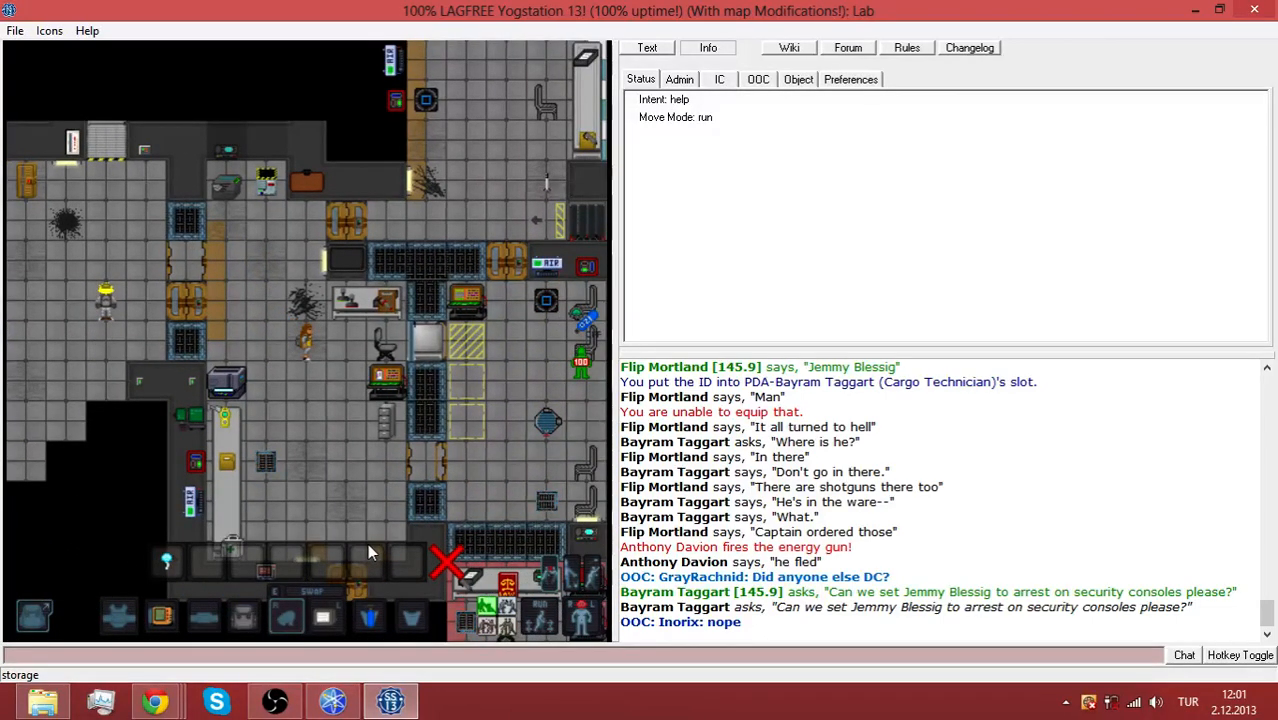
Walk south-east down the hall, then east and north into the office
{"action": "key", "text": "Right"}
{"action": "key", "text": "Down"}
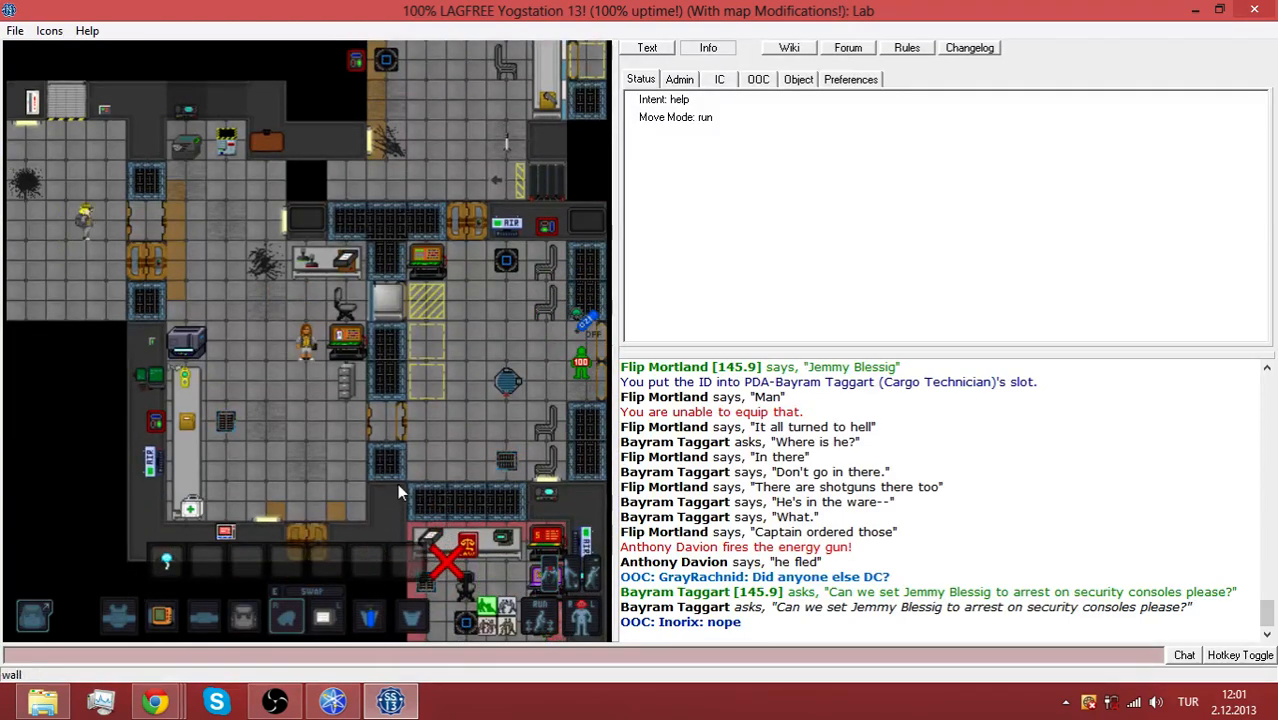
{"action": "key", "text": "Down"}
{"action": "key", "text": "Right"}
{"action": "key", "text": "Down"}
{"action": "key", "text": "Right"}
{"action": "key", "text": "Right"}
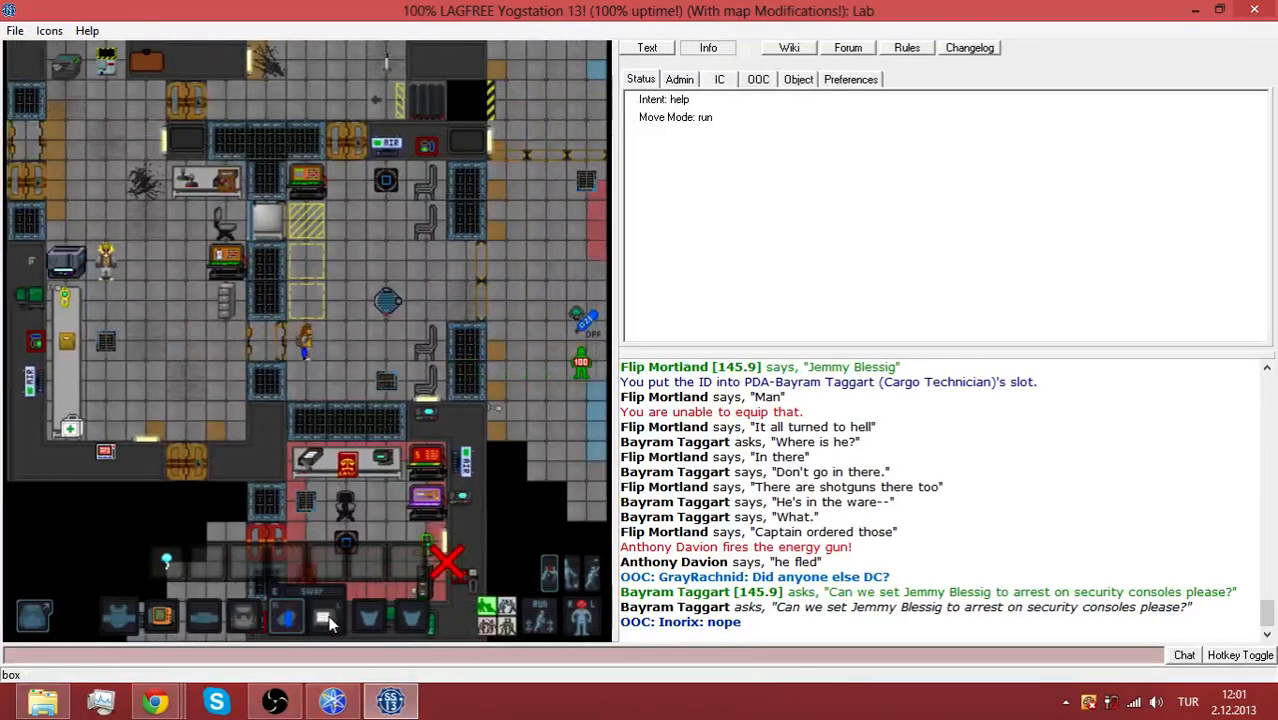
{"action": "key", "text": "Right"}
{"action": "key", "text": "Right"}
{"action": "key", "text": "Right"}
{"action": "key", "text": "Right"}
{"action": "key", "text": "Up"}
{"action": "key", "text": "Right"}
{"action": "key", "text": "Up"}
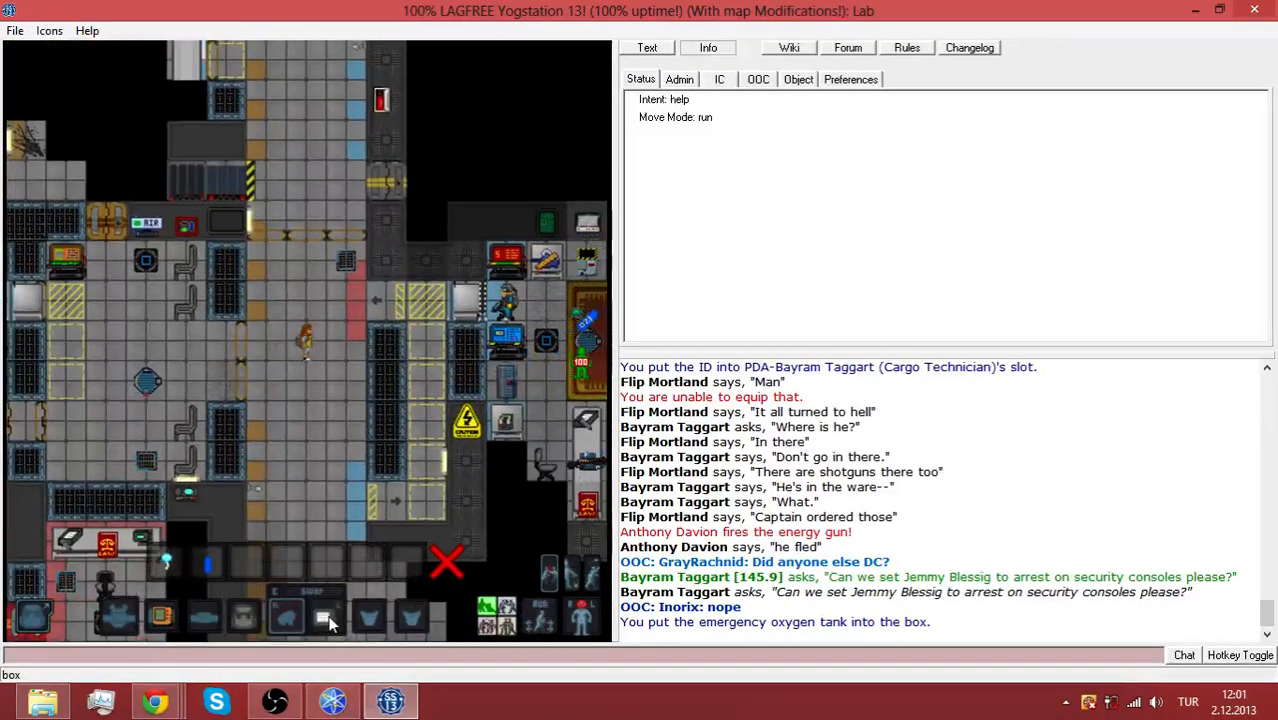
{"action": "key", "text": "Right"}
{"action": "key", "text": "Right"}
{"action": "key", "text": "Up"}
{"action": "key", "text": "Right"}
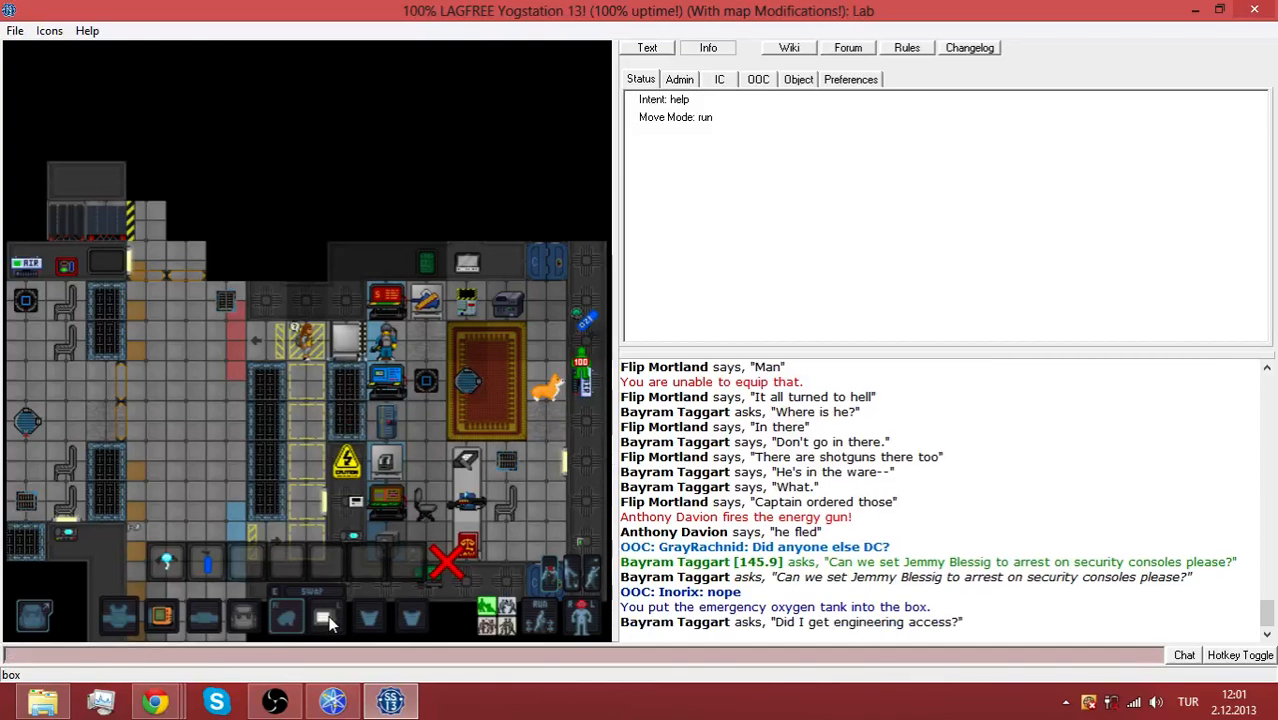
Stow the box in the backpack, reply "Okay, I'm on my way there.", and start walking south
{"action": "left_click", "coordinate": [245, 617]}
{"action": "type", "text": "Say \"Okay."}
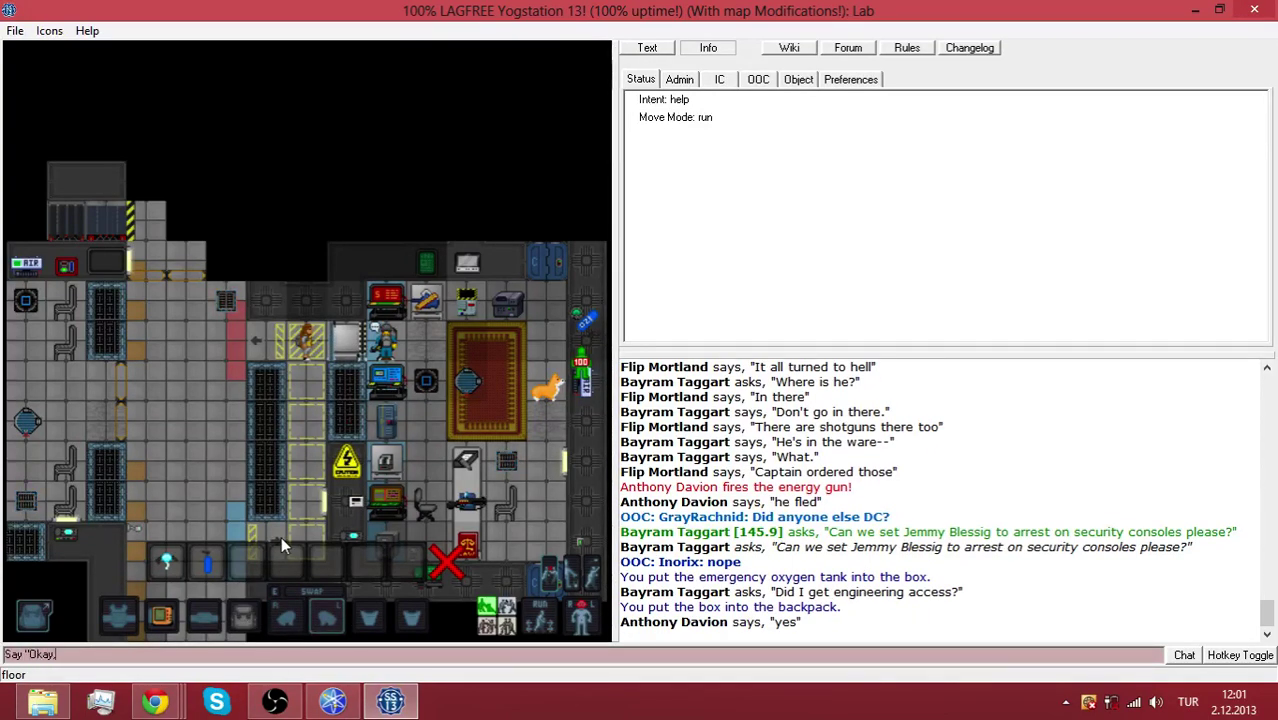
{"action": "type", "text": "I'm on my way"}
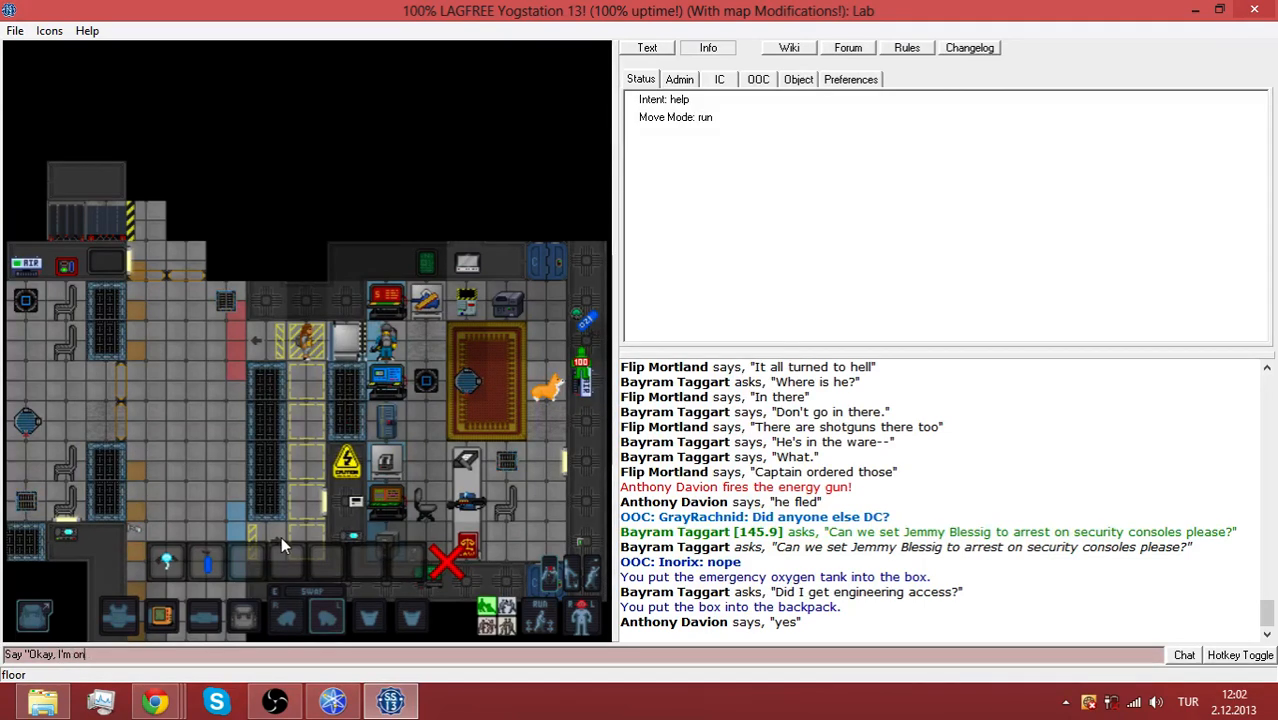
{"action": "type", "text": " there."}
{"action": "key", "text": "Return"}
{"action": "key", "text": "Up"}
{"action": "key", "text": "Up"}
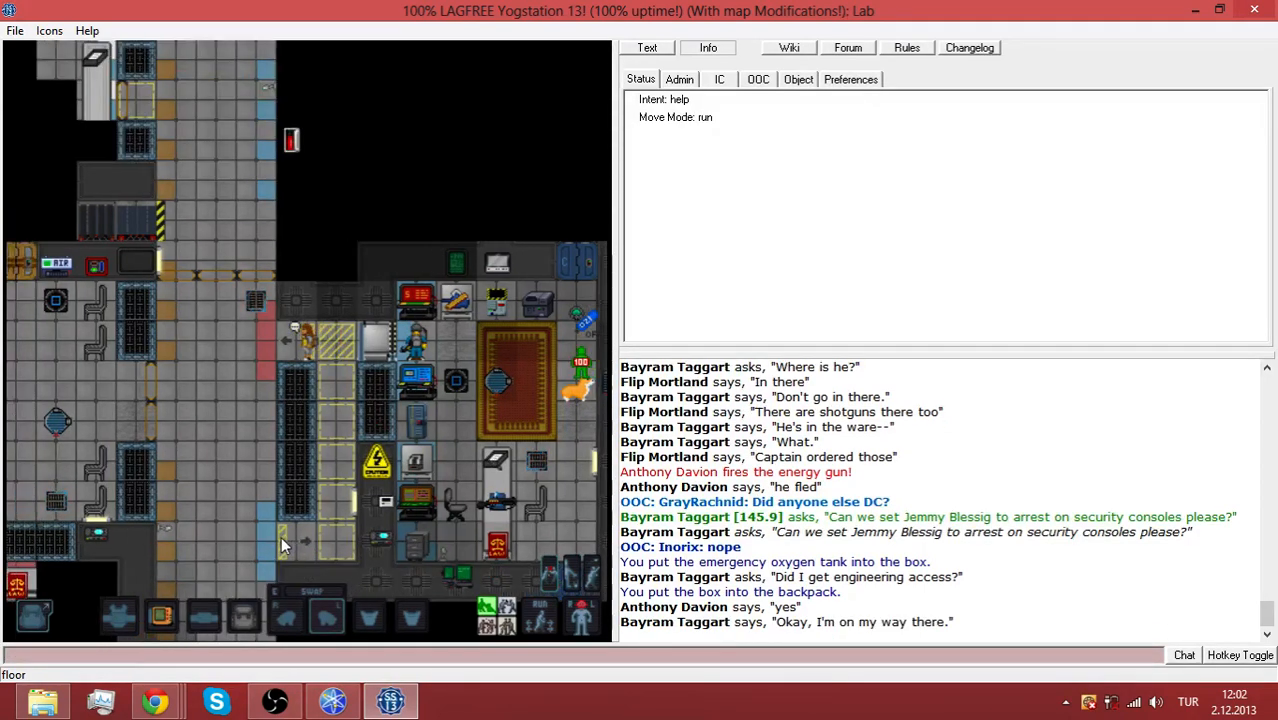
{"action": "key", "text": "Down"}
{"action": "key", "text": "Down"}
{"action": "key", "text": "Down"}
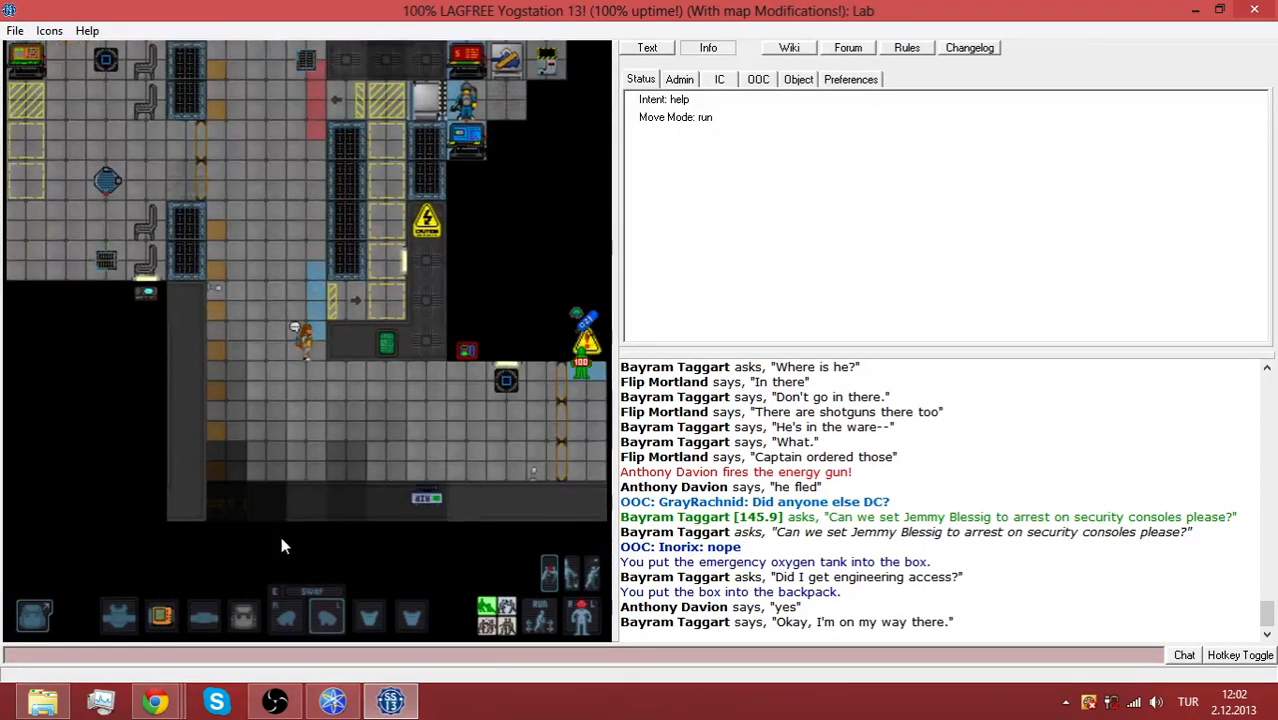
{"action": "key", "text": "Down"}
{"action": "key", "text": "Down"}
{"action": "key", "text": "Down"}
Walk east and south along the corridor and into Engineering
{"action": "left_click", "coordinate": [33, 615]}
{"action": "key", "text": "Right"}
{"action": "key", "text": "Right"}
{"action": "key", "text": "Right"}
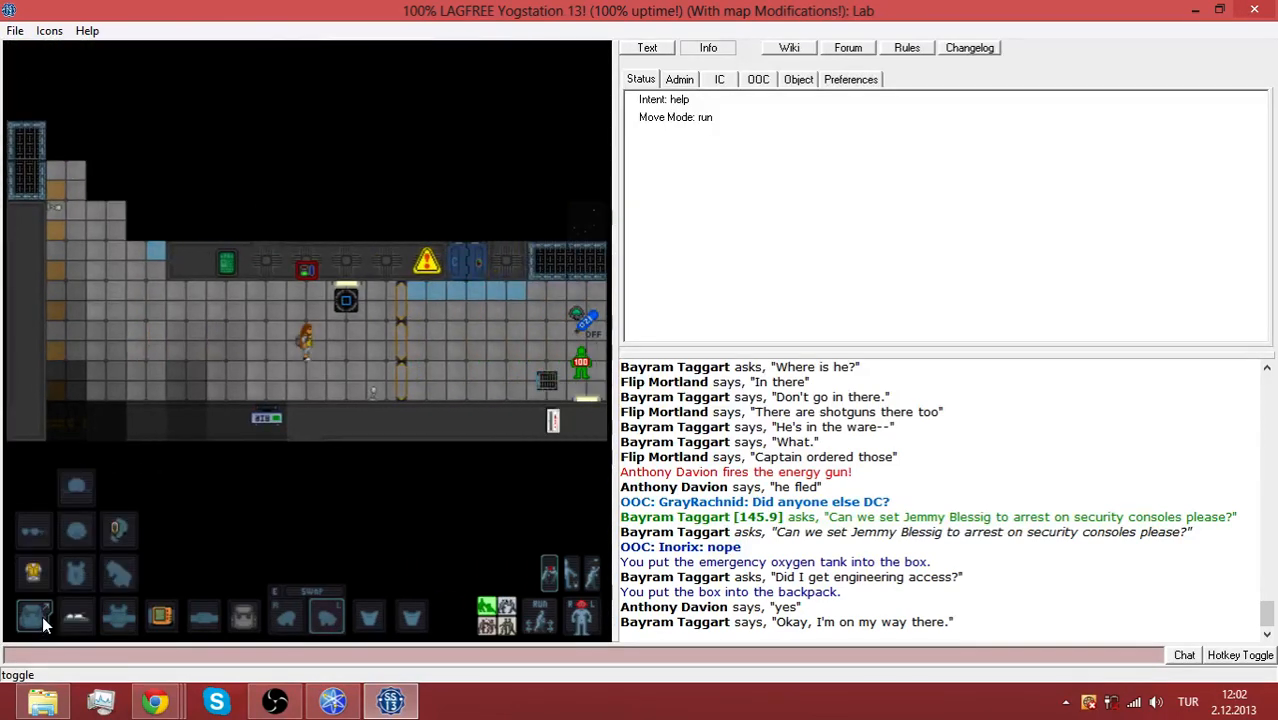
{"action": "key", "text": "Right"}
{"action": "key", "text": "Right"}
{"action": "key", "text": "Right"}
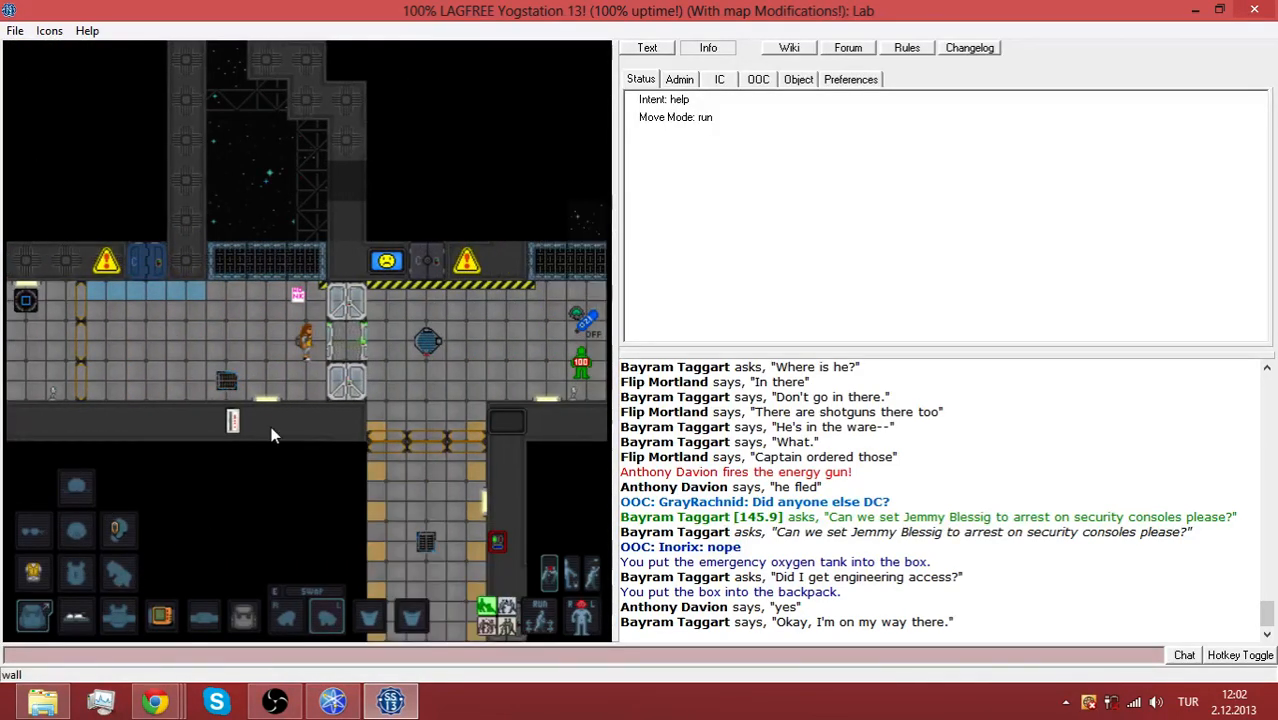
{"action": "key", "text": "Right"}
{"action": "key", "text": "Right"}
{"action": "key", "text": "Down"}
{"action": "key", "text": "Down"}
{"action": "key", "text": "Down"}
{"action": "key", "text": "Down"}
{"action": "key", "text": "Down"}
{"action": "key", "text": "Down"}
{"action": "key", "text": "Down"}
{"action": "key", "text": "Down"}
{"action": "key", "text": "Down"}
{"action": "key", "text": "Down"}
{"action": "key", "text": "Down"}
{"action": "key", "text": "Down"}
{"action": "key", "text": "Down"}
{"action": "key", "text": "Down"}
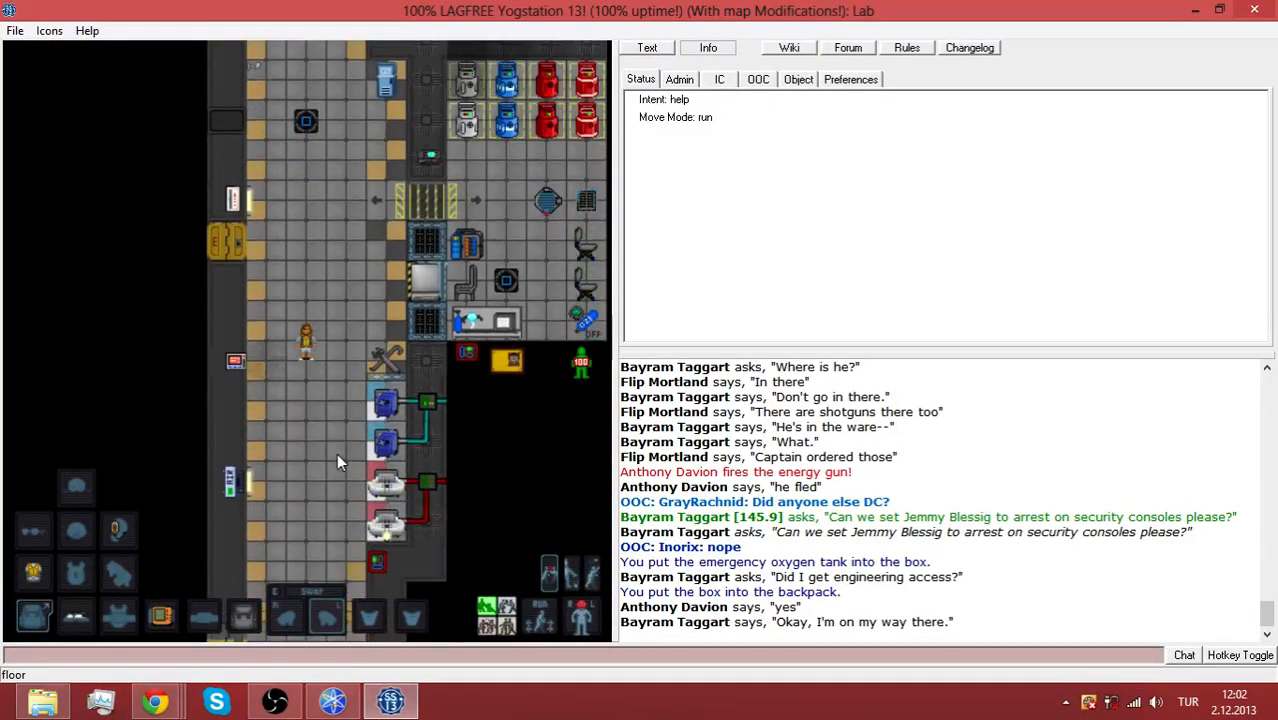
{"action": "key", "text": "Down"}
{"action": "key", "text": "Down"}
{"action": "key", "text": "Down"}
{"action": "key", "text": "Down"}
{"action": "key", "text": "Down"}
{"action": "key", "text": "Down"}
{"action": "key", "text": "Down"}
{"action": "key", "text": "Down"}
{"action": "key", "text": "Down"}
{"action": "key", "text": "Right"}
{"action": "key", "text": "Right"}
{"action": "key", "text": "Right"}
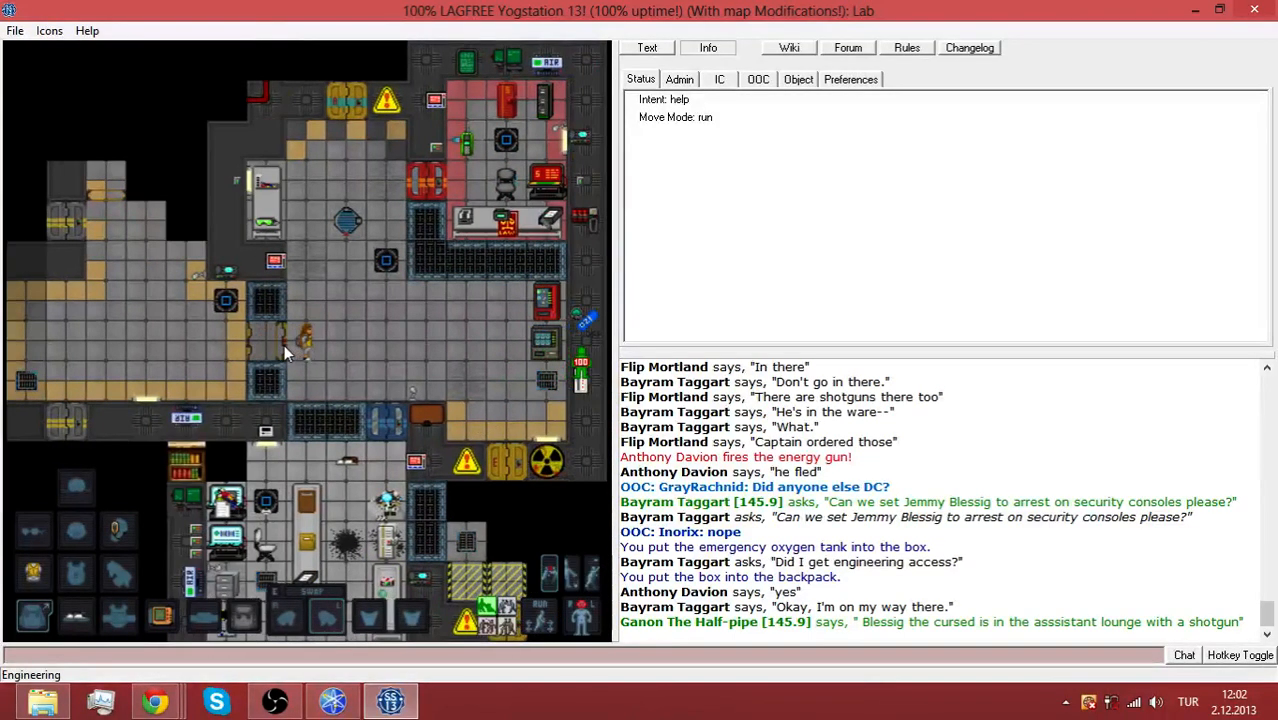
{"action": "key", "text": "Right"}
{"action": "key", "text": "Right"}
Enter the Engine Room, examine the airlock painter on the floor and continue south toward the grilles
{"action": "key", "text": "Down"}
{"action": "key", "text": "Down"}
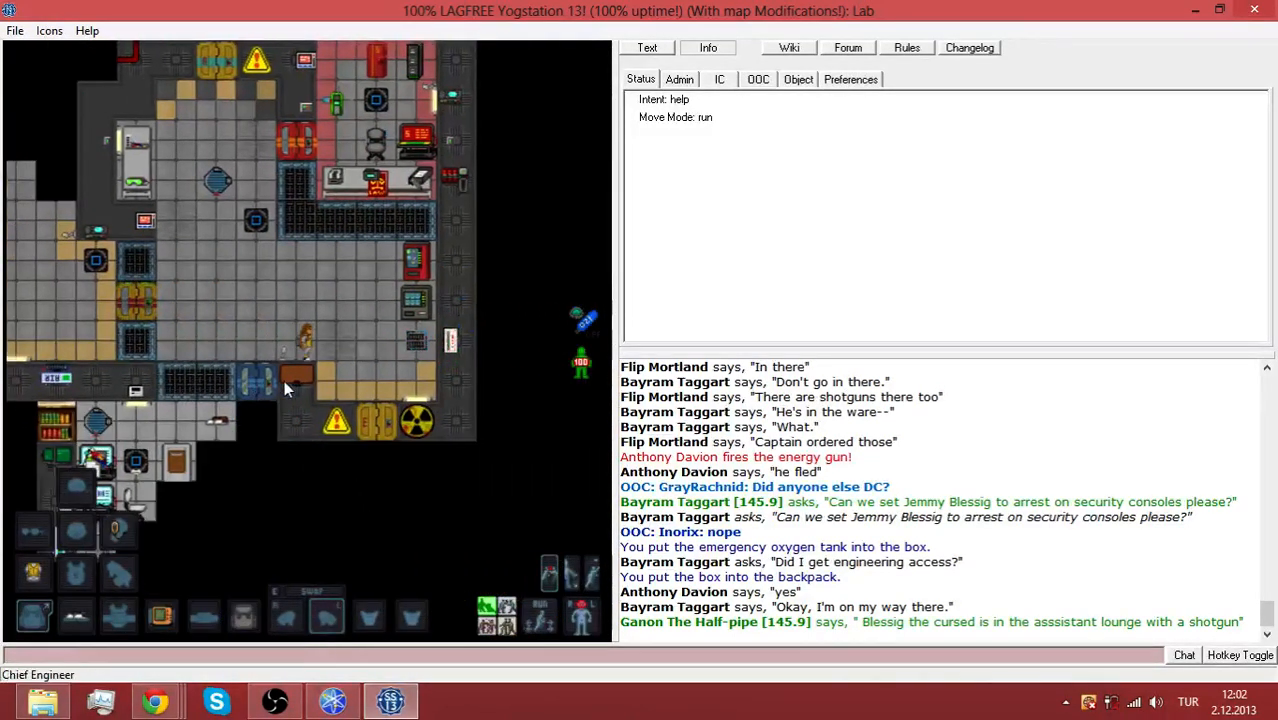
{"action": "key", "text": "Down"}
{"action": "key", "text": "Down"}
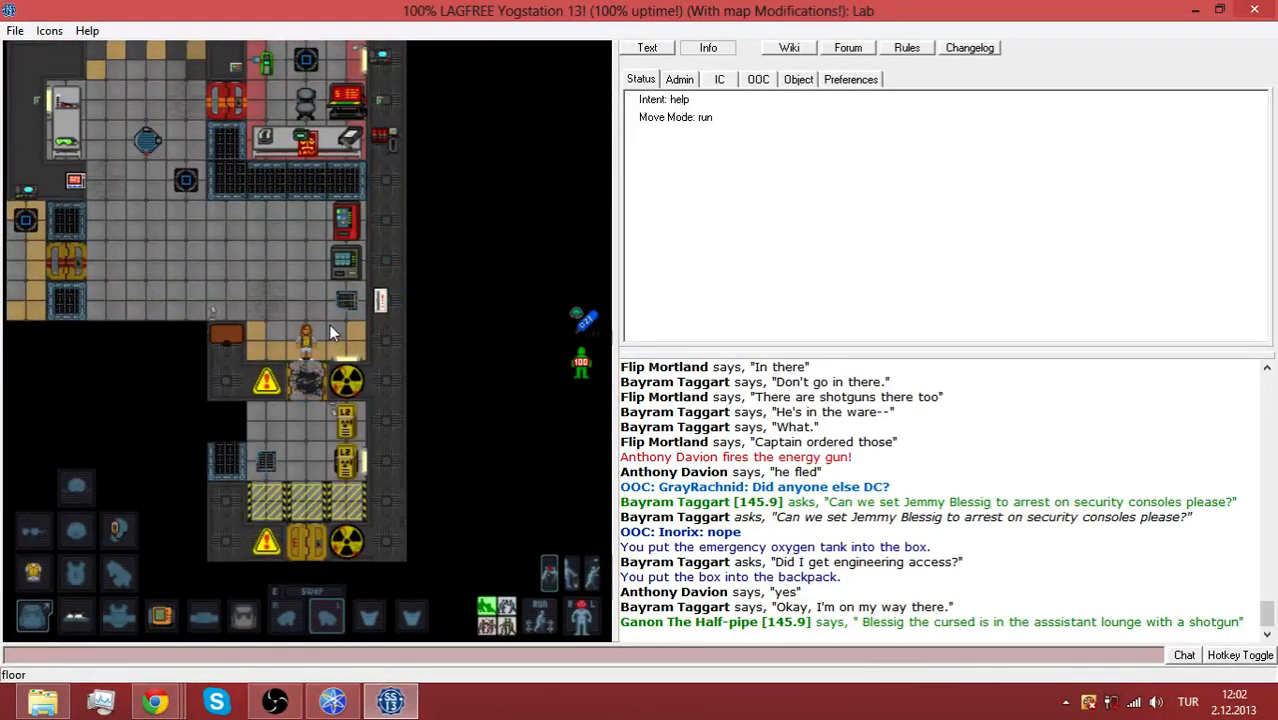
{"action": "key", "text": "Down"}
{"action": "key", "text": "Down"}
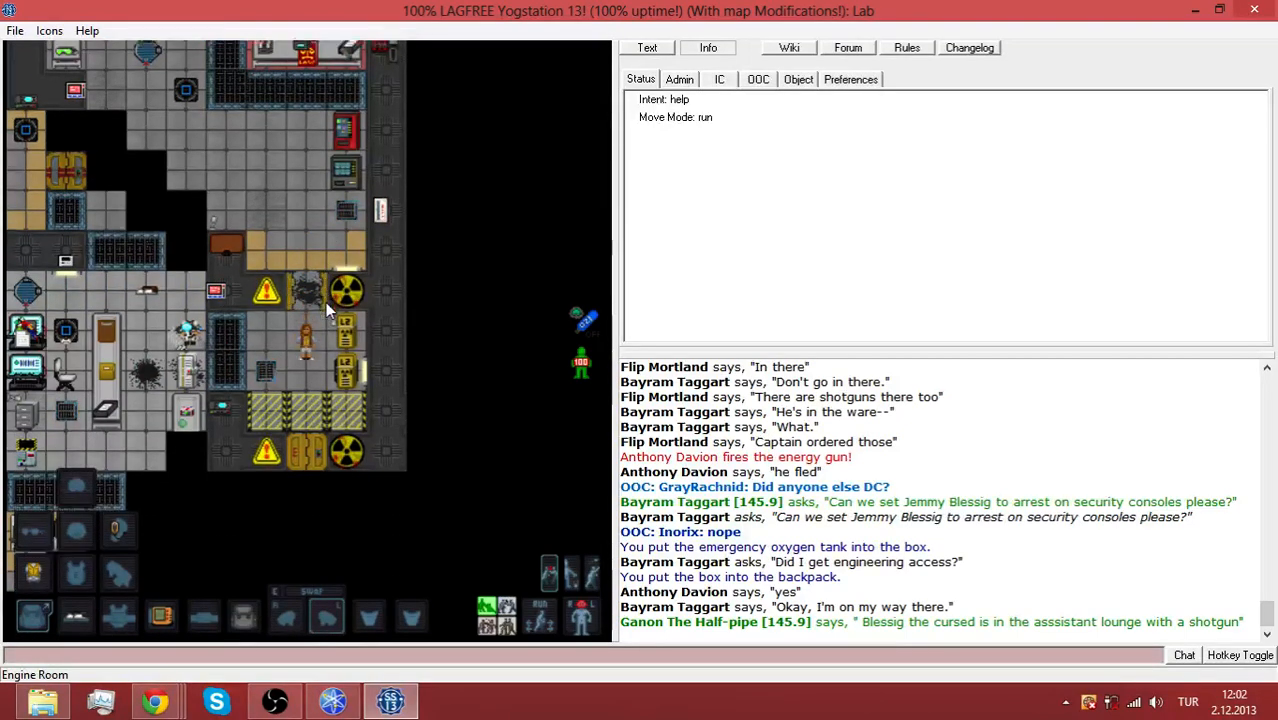
{"action": "key", "text": "Down"}
{"action": "key", "text": "Down"}
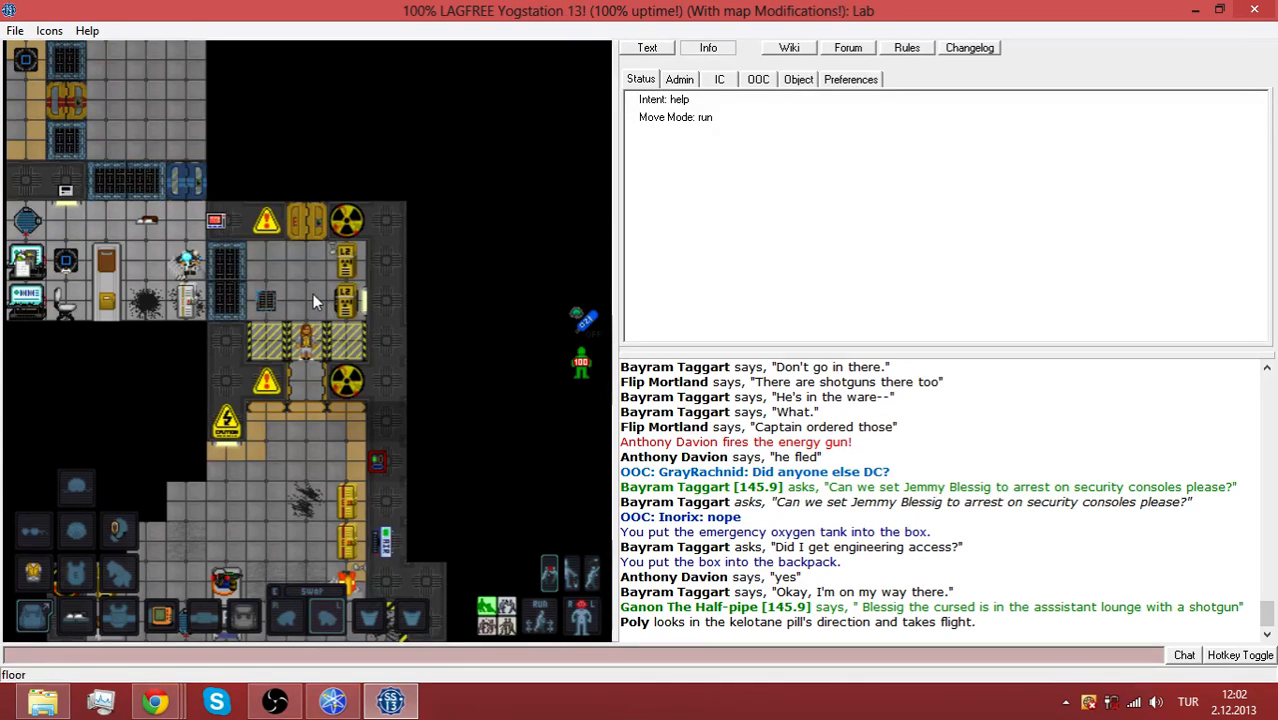
{"action": "key", "text": "Down"}
{"action": "key", "text": "Down"}
{"action": "key", "text": "Down"}
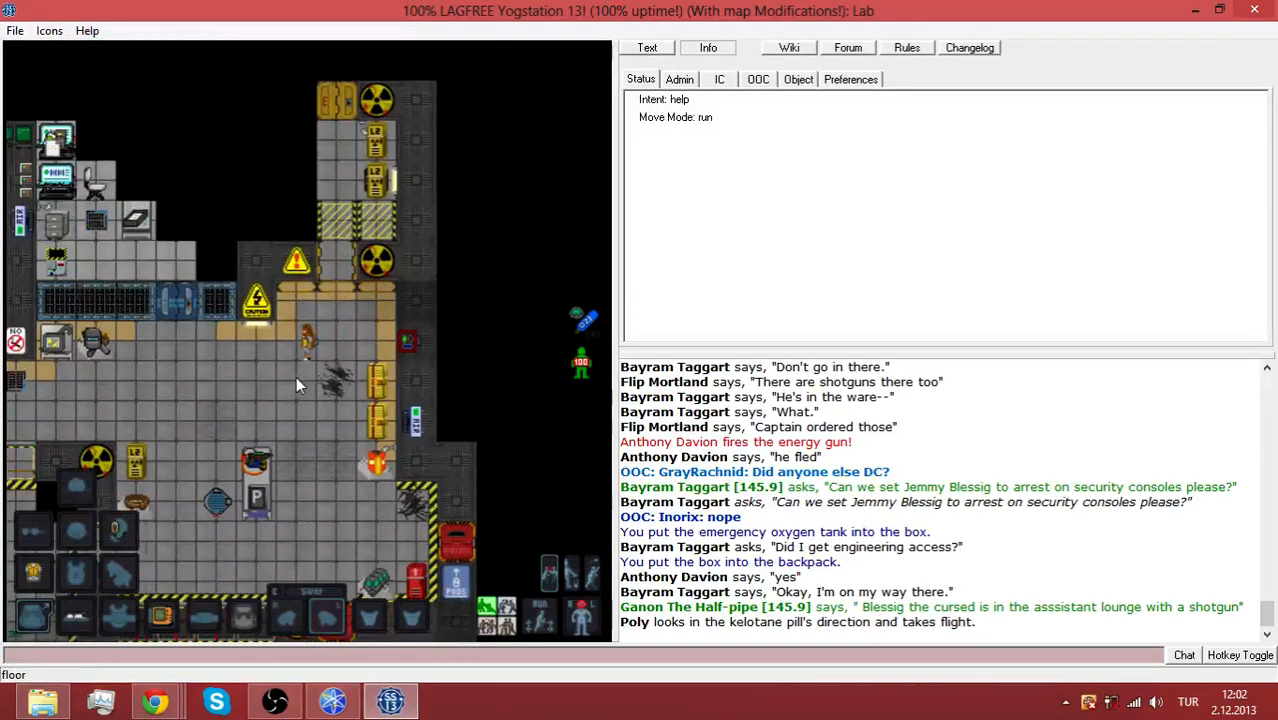
{"action": "key", "text": "Down"}
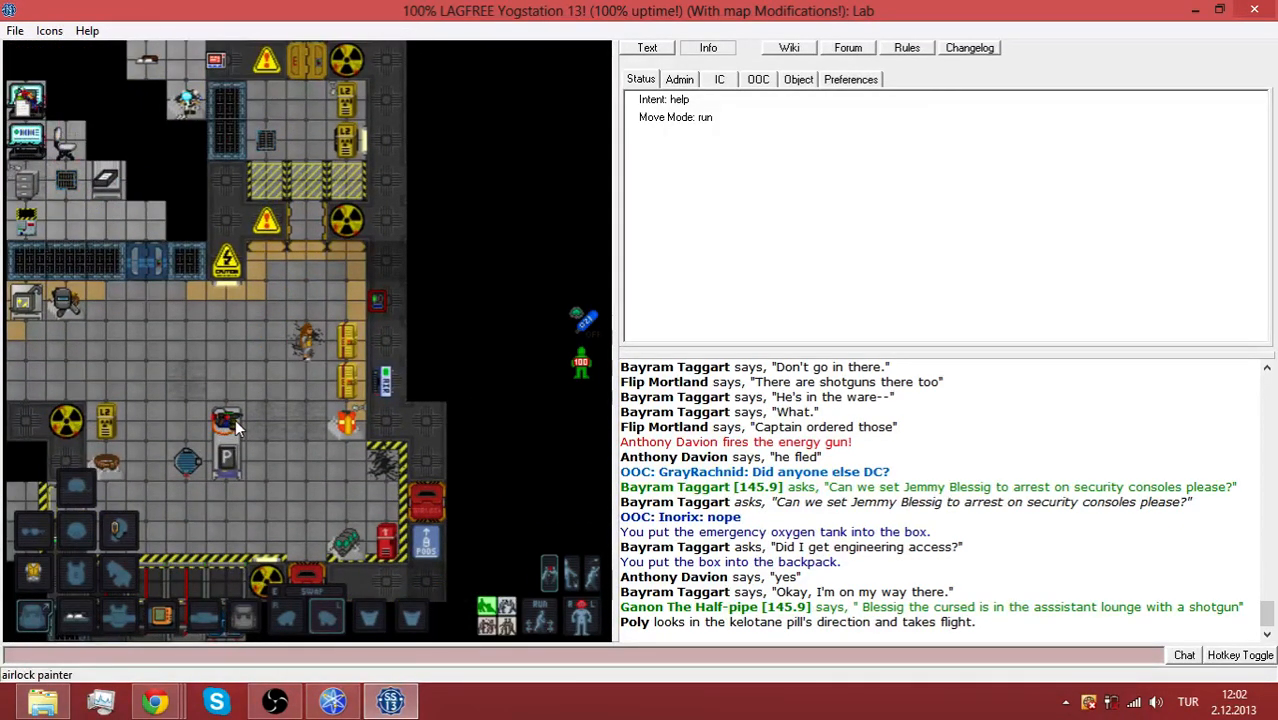
{"action": "left_click", "coordinate": [235, 425], "text": "shift"}
{"action": "key", "text": "Down"}
{"action": "key", "text": "Down"}
{"action": "key", "text": "Down"}
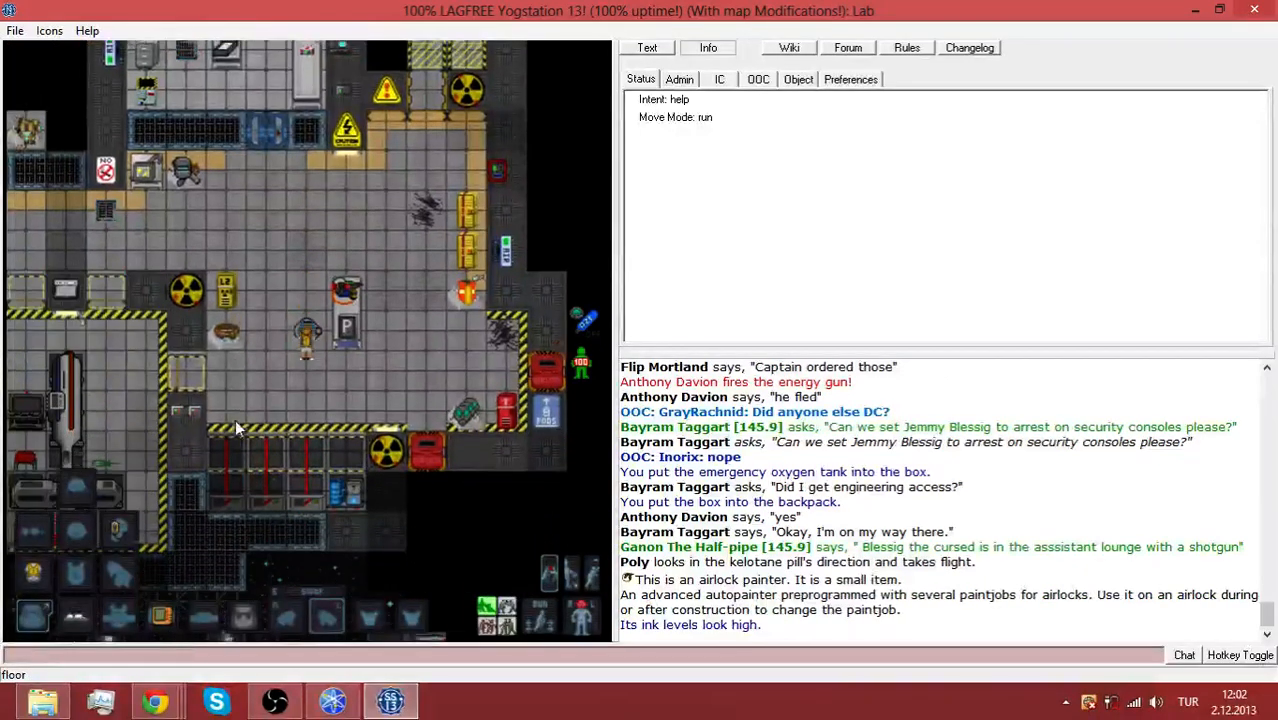
{"action": "key", "text": "Down"}
{"action": "key", "text": "Down"}
{"action": "key", "text": "Down"}
{"action": "key", "text": "Down"}
Reach the accelerator and screwdriver the Alpha Particle Generation Array, EM Acceleration Chamber and Particle Focusing EM Lens
{"action": "key", "text": "Up"}
{"action": "key", "text": "Up"}
{"action": "key", "text": "Left"}
{"action": "key", "text": "Left"}
{"action": "key", "text": "Up"}
{"action": "key", "text": "Up"}
{"action": "key", "text": "Left"}
{"action": "key", "text": "Left"}
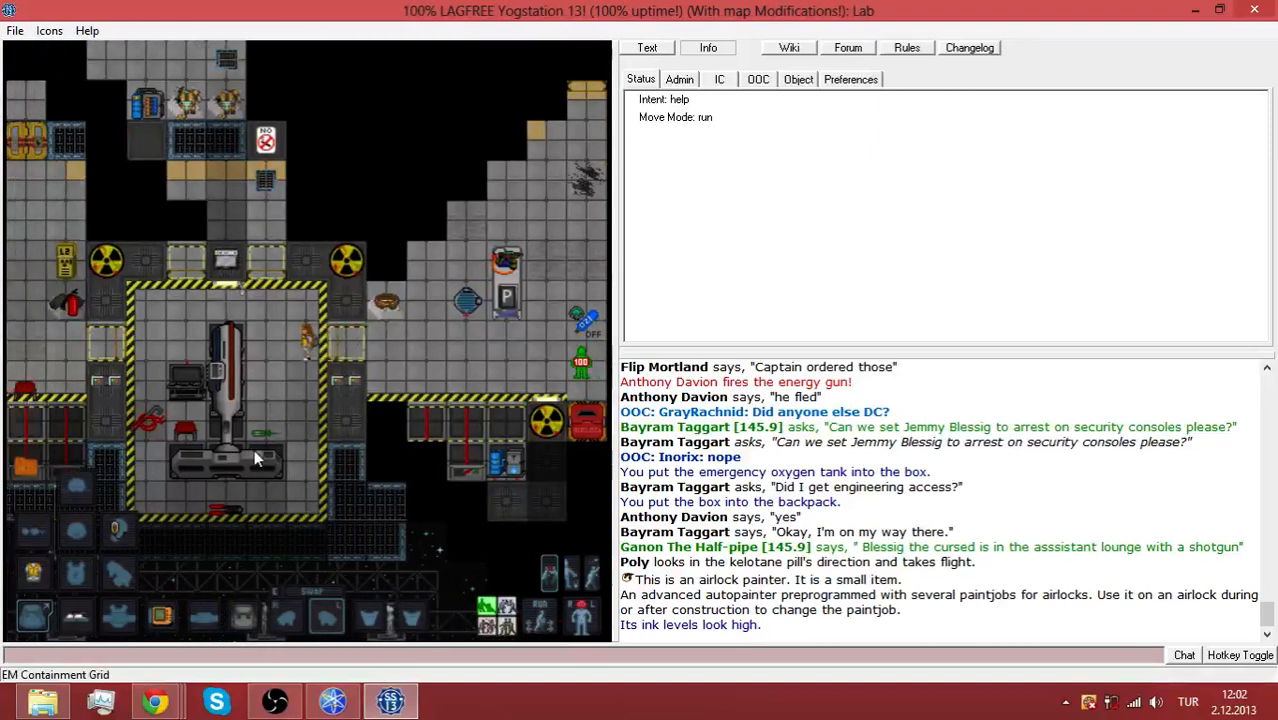
{"action": "key", "text": "Down"}
{"action": "key", "text": "Left"}
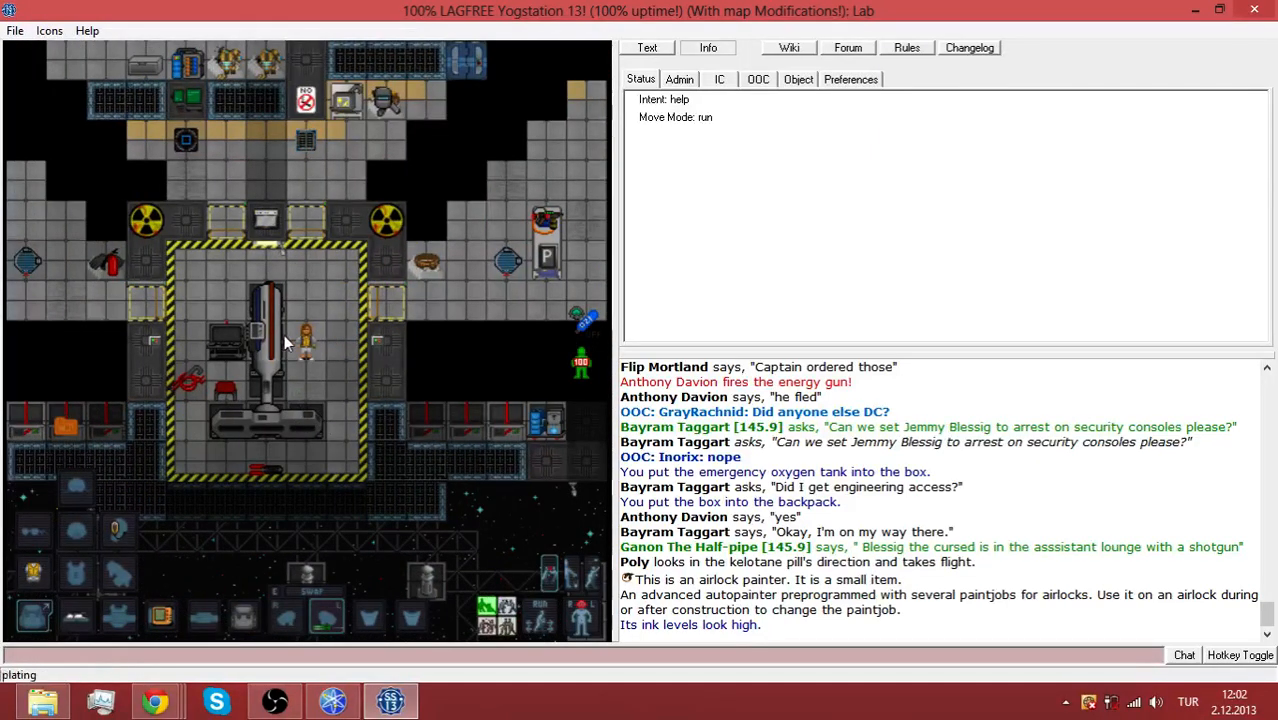
{"action": "left_click", "coordinate": [280, 342]}
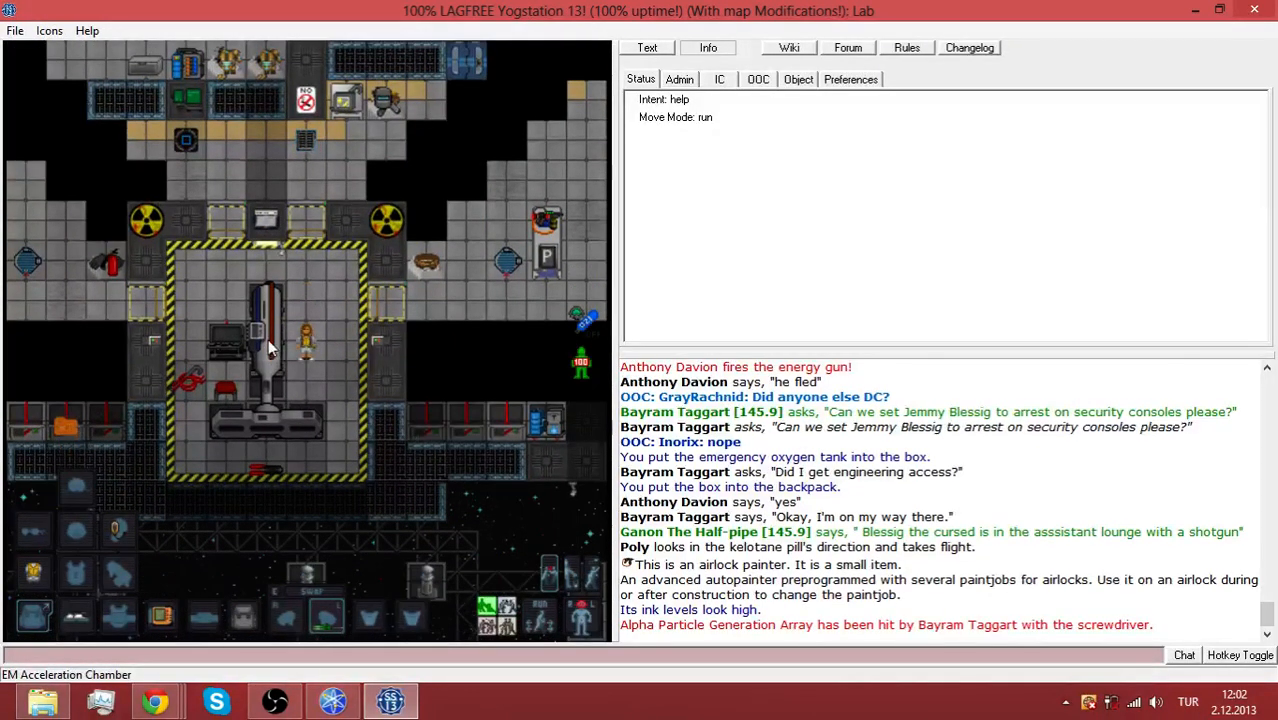
{"action": "left_click", "coordinate": [268, 339]}
{"action": "left_click", "coordinate": [268, 387]}
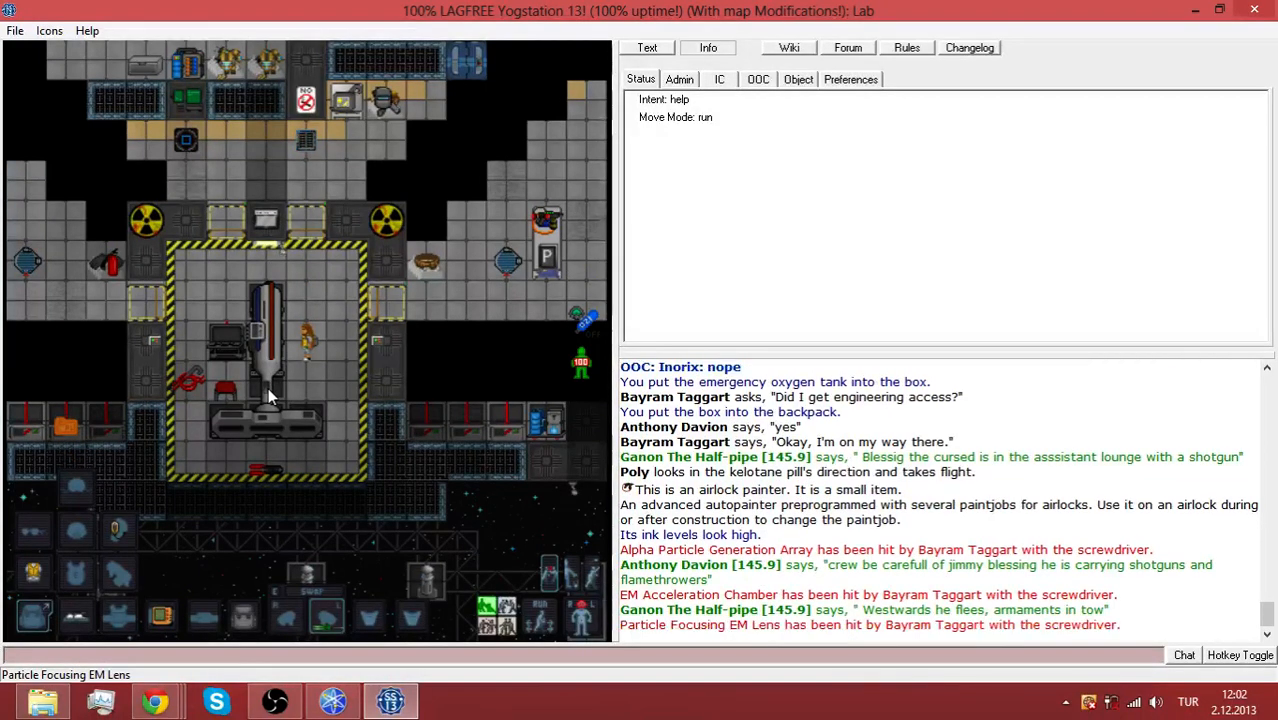
Walk around the accelerator room and reposition back inside the chamber
{"action": "key", "text": "Up"}
{"action": "key", "text": "Up"}
{"action": "key", "text": "Up"}
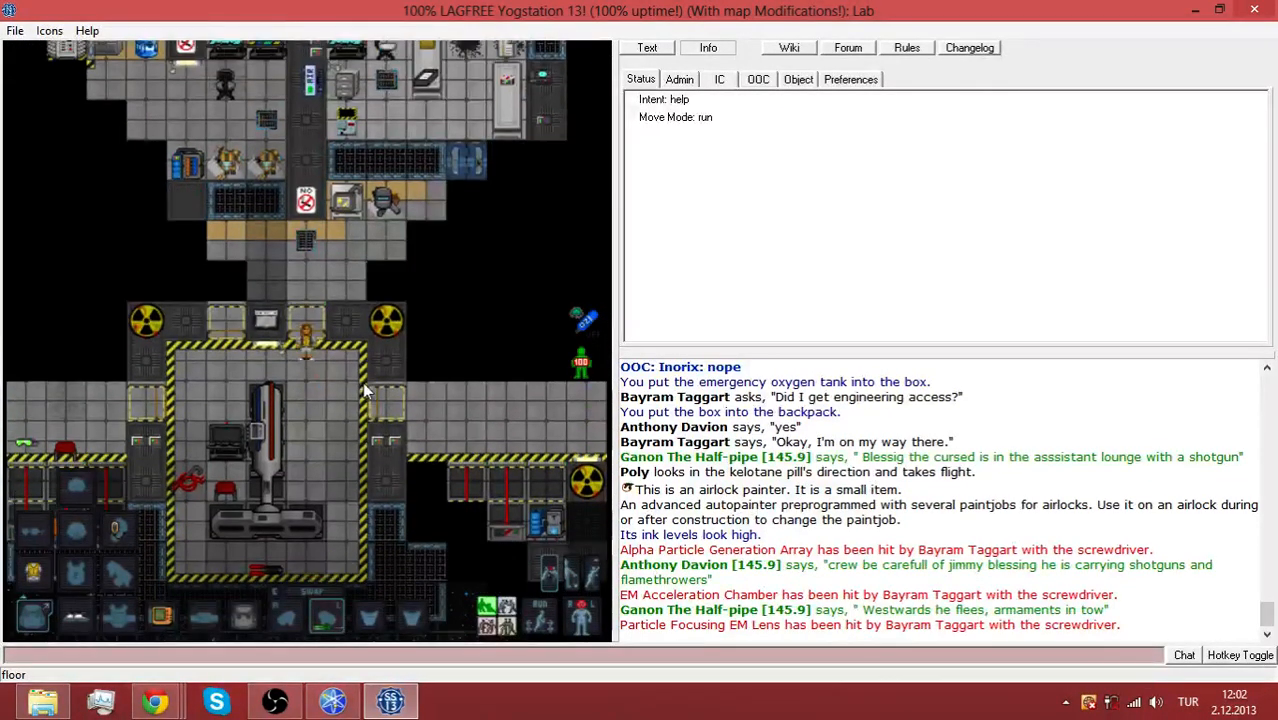
{"action": "key", "text": "Down"}
{"action": "key", "text": "Down"}
{"action": "key", "text": "Down"}
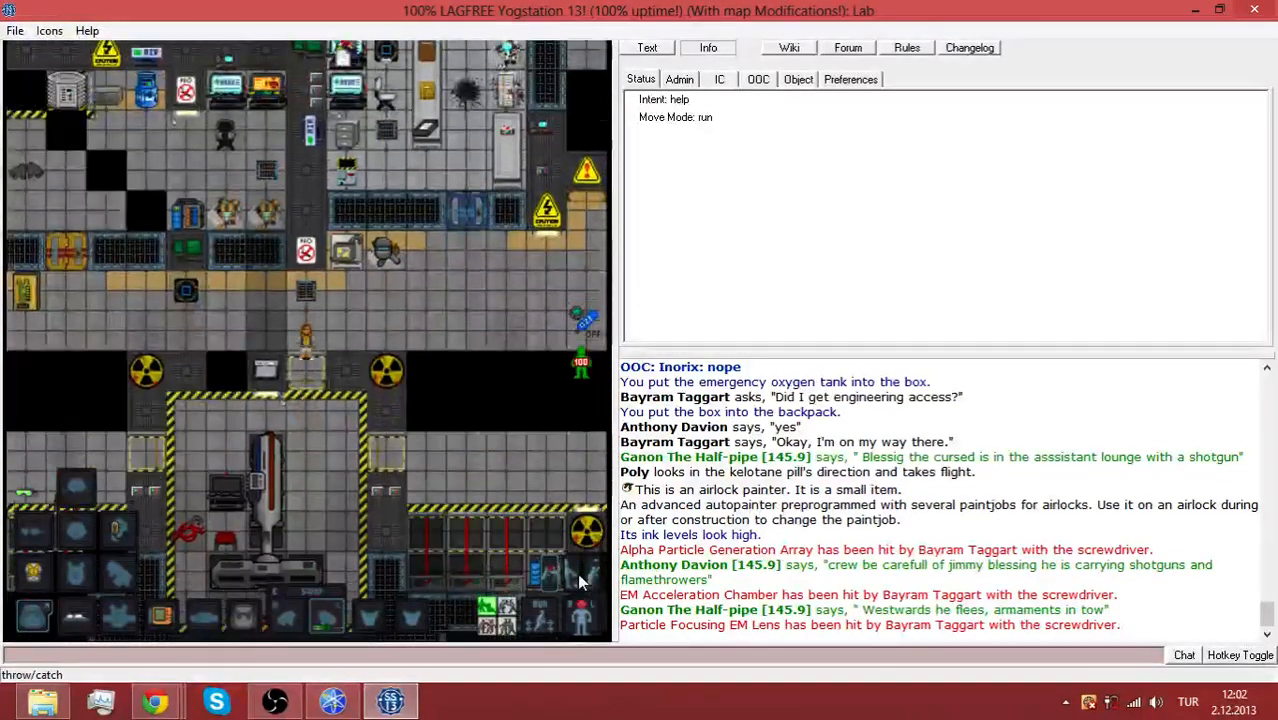
{"action": "key", "text": "Down"}
{"action": "key", "text": "Up"}
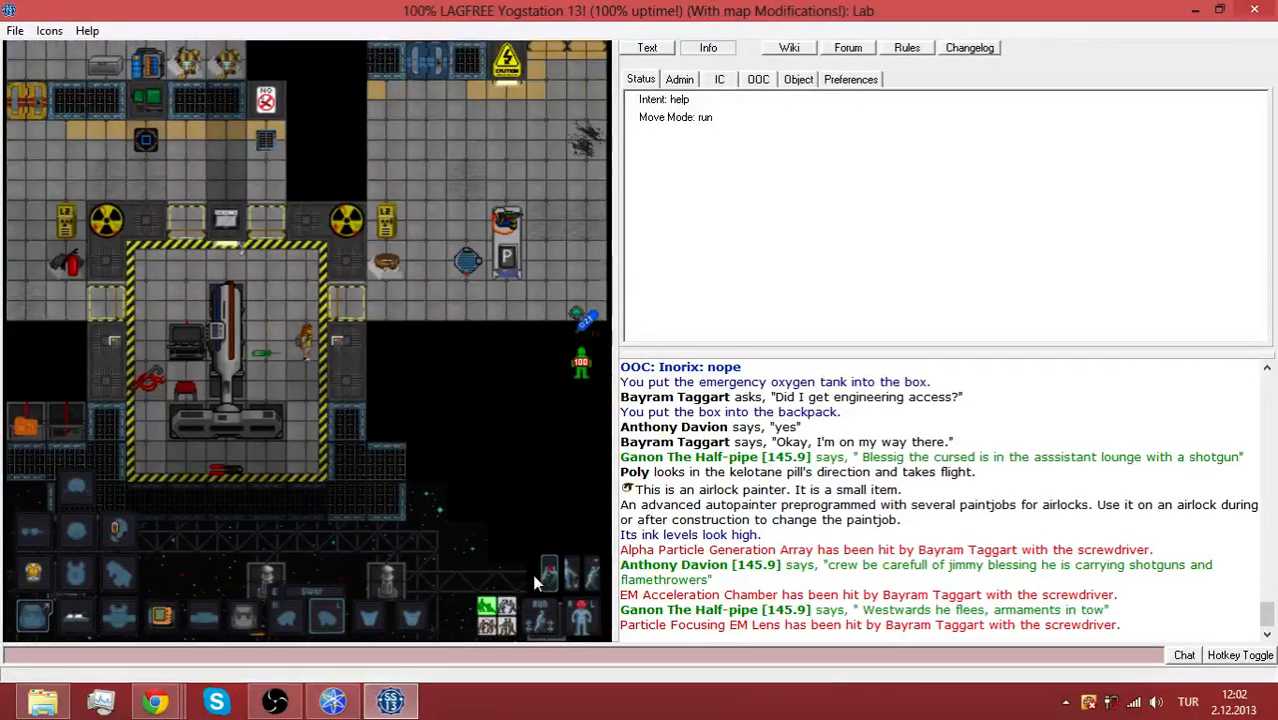
{"action": "key", "text": "Left"}
{"action": "key", "text": "Down"}
{"action": "key", "text": "Left"}
{"action": "key", "text": "Left"}
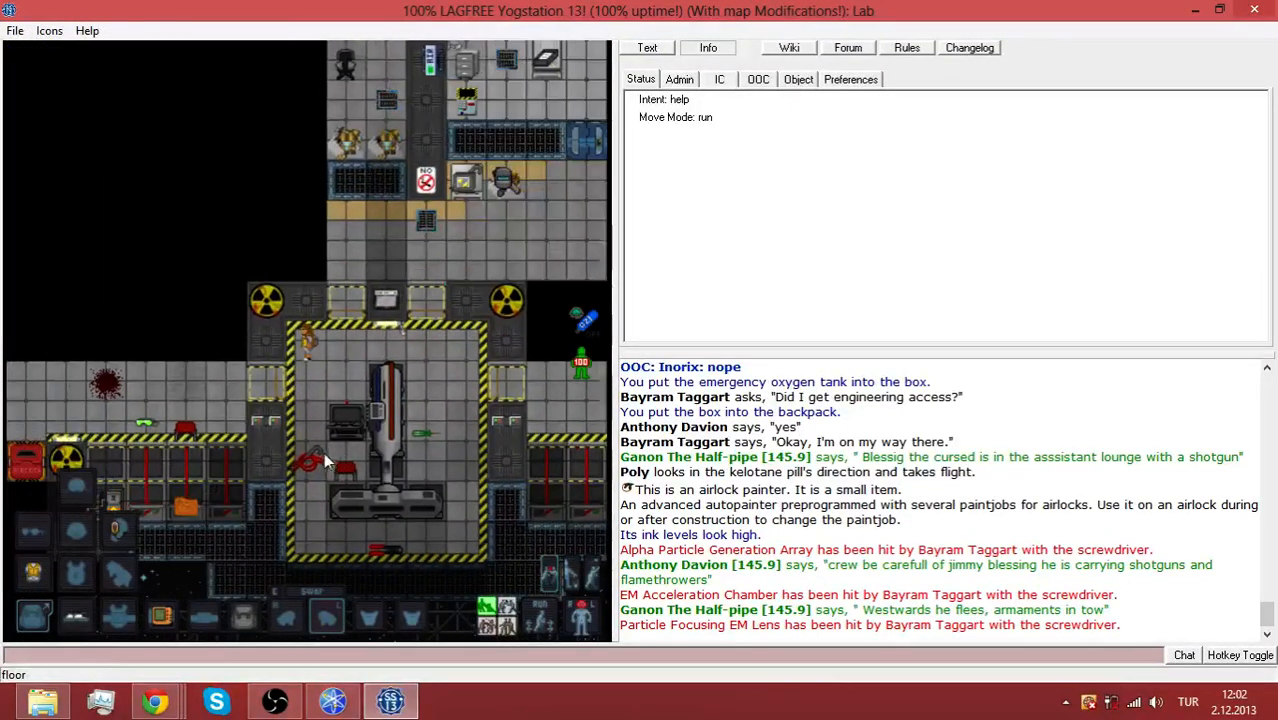
Wire the Alpha Particle Generation Array, Particle Accelerator Control Console and EM Containment Grid with cable coil
{"action": "key", "text": "Left"}
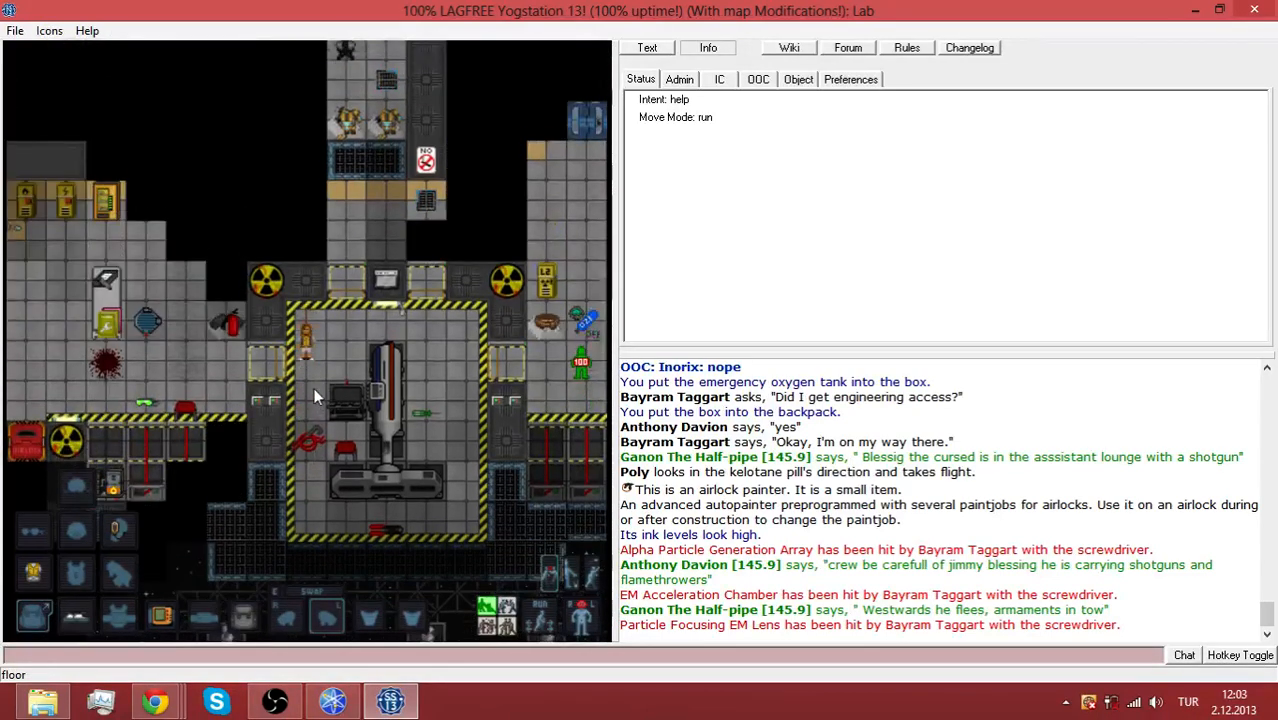
{"action": "key", "text": "Up"}
{"action": "key", "text": "Left"}
{"action": "left_click", "coordinate": [345, 360]}
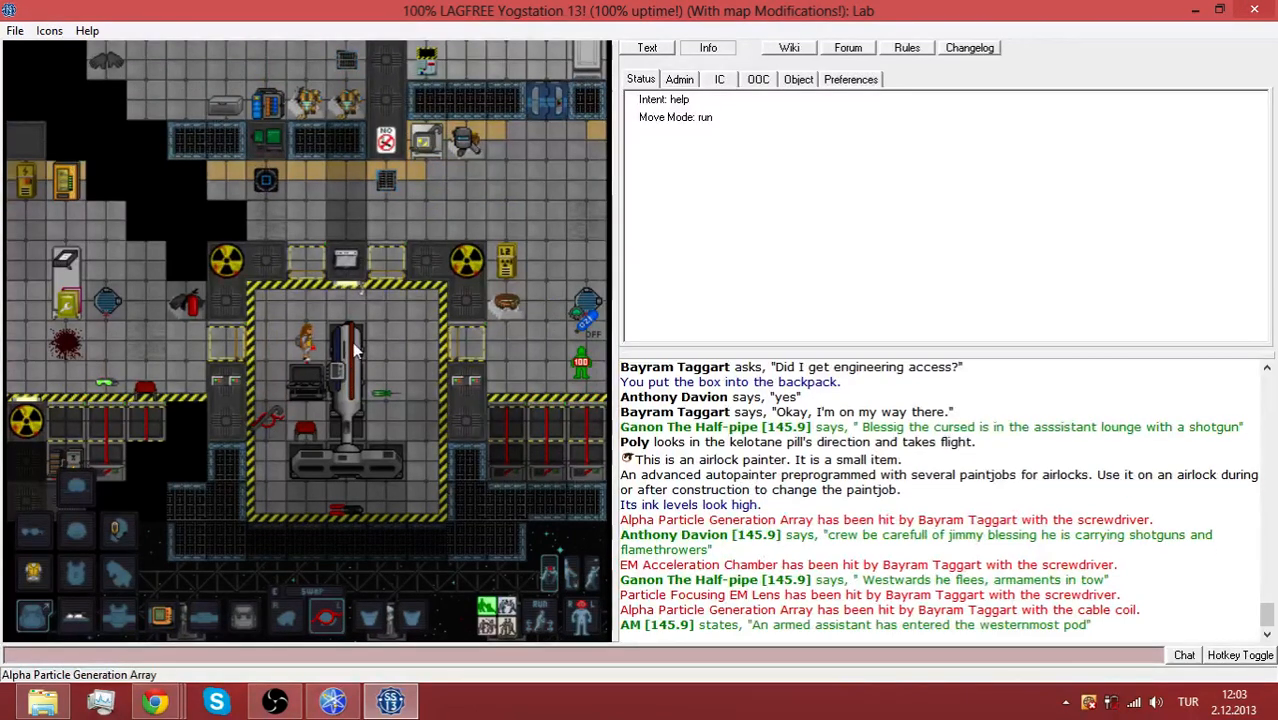
{"action": "left_click", "coordinate": [347, 365]}
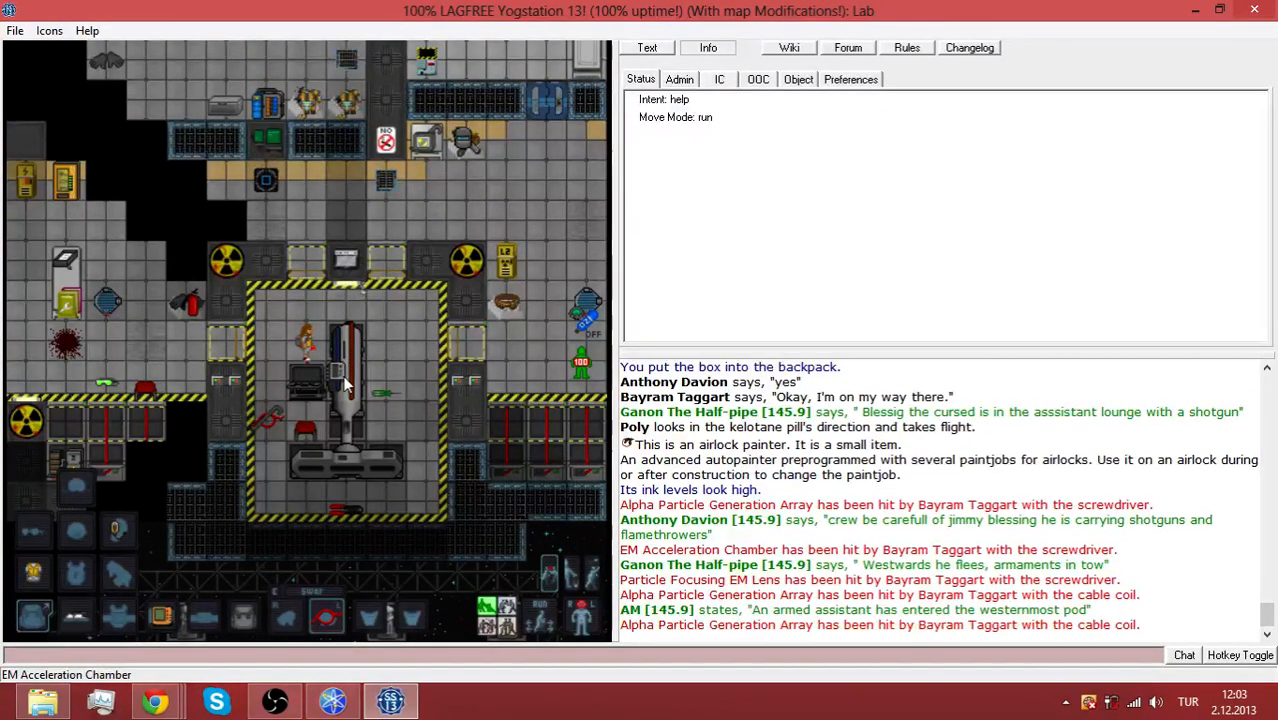
{"action": "left_click", "coordinate": [308, 390]}
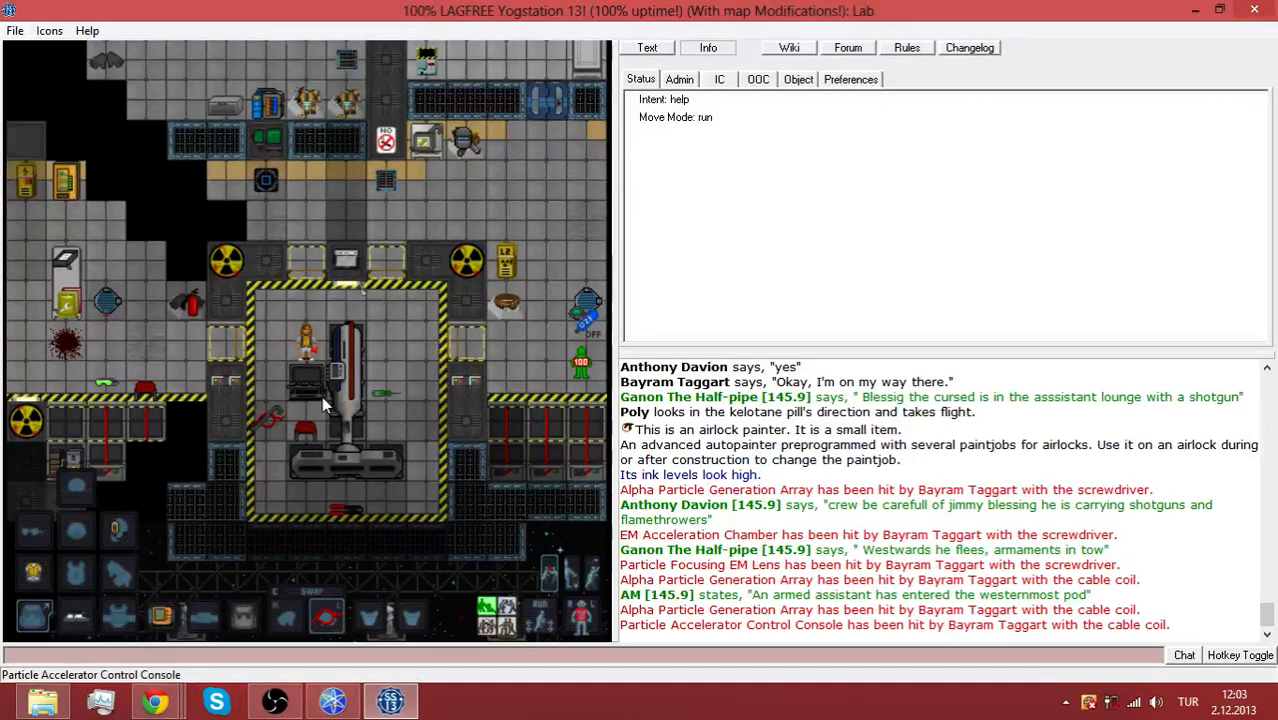
{"action": "key", "text": "Down"}
{"action": "left_click", "coordinate": [345, 374]}
Move about the chamber up to the radiation shutters, then pry at the EM Containment Grid with the crowbar
{"action": "key", "text": "Up"}
{"action": "key", "text": "Up"}
{"action": "key", "text": "Up"}
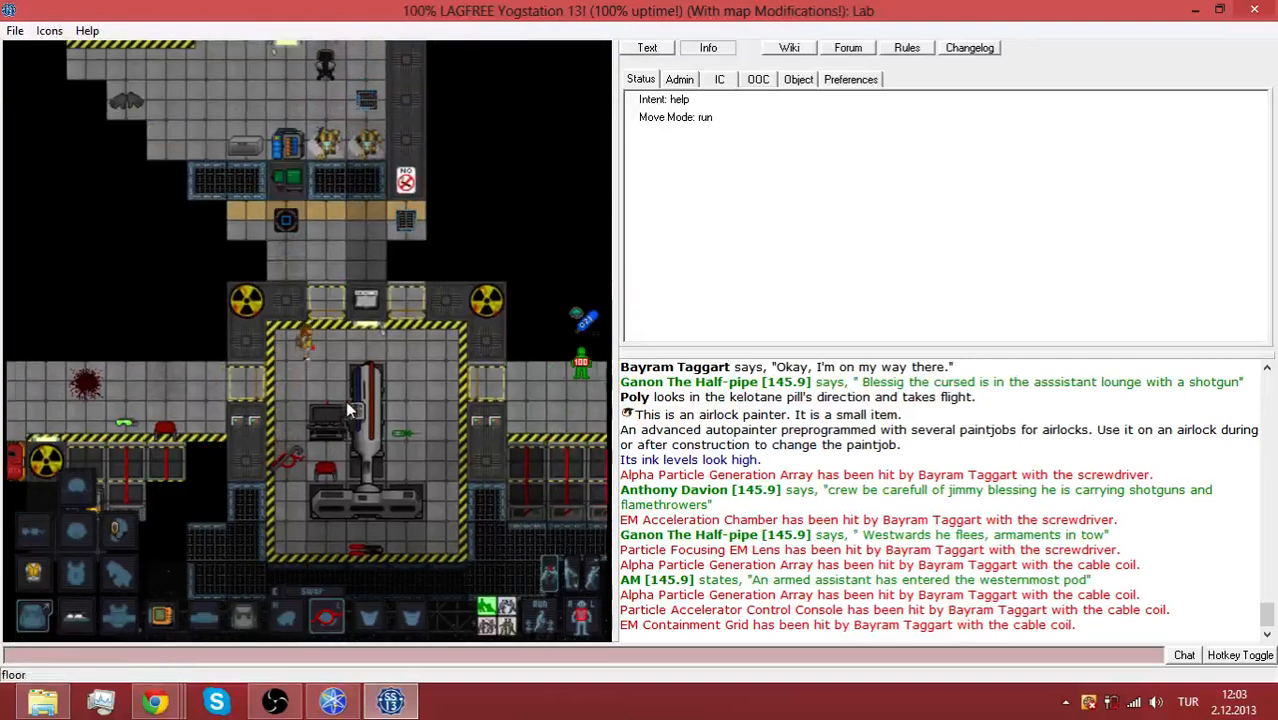
{"action": "key", "text": "Up"}
{"action": "key", "text": "Up"}
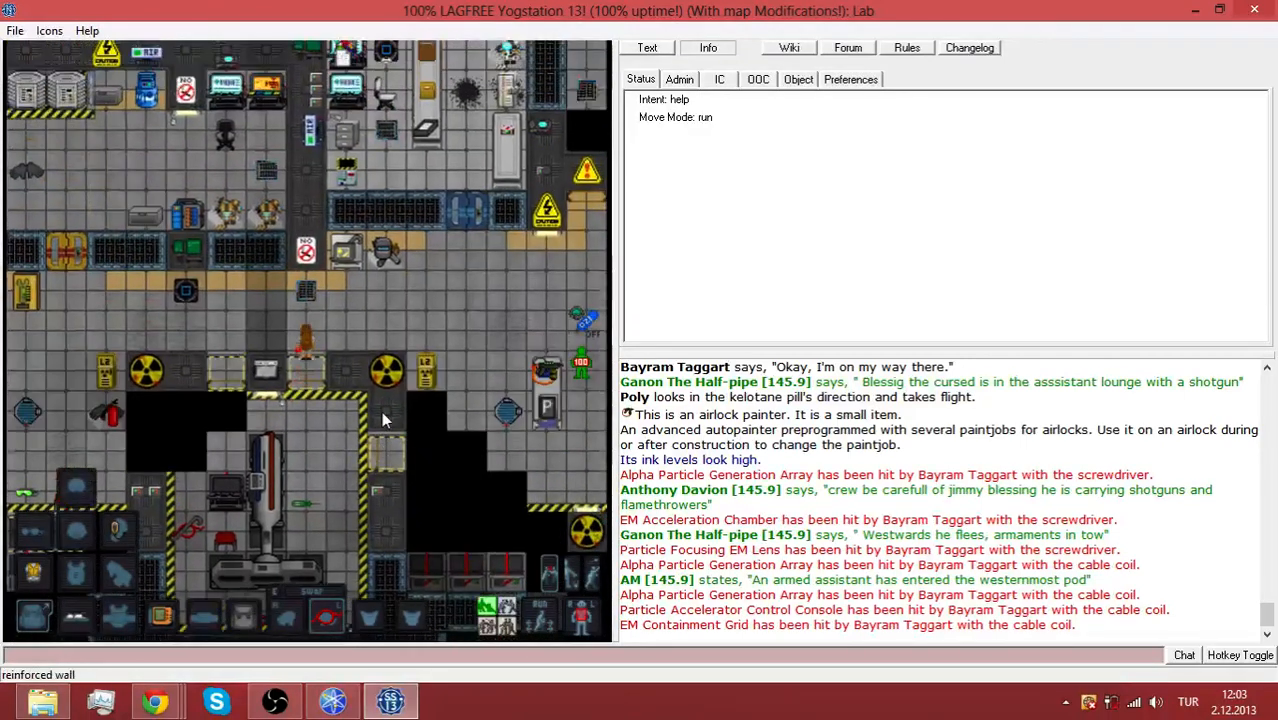
{"action": "key", "text": "Down"}
{"action": "key", "text": "Down"}
{"action": "key", "text": "Left"}
{"action": "key", "text": "Left"}
{"action": "key", "text": "Down"}
{"action": "key", "text": "Down"}
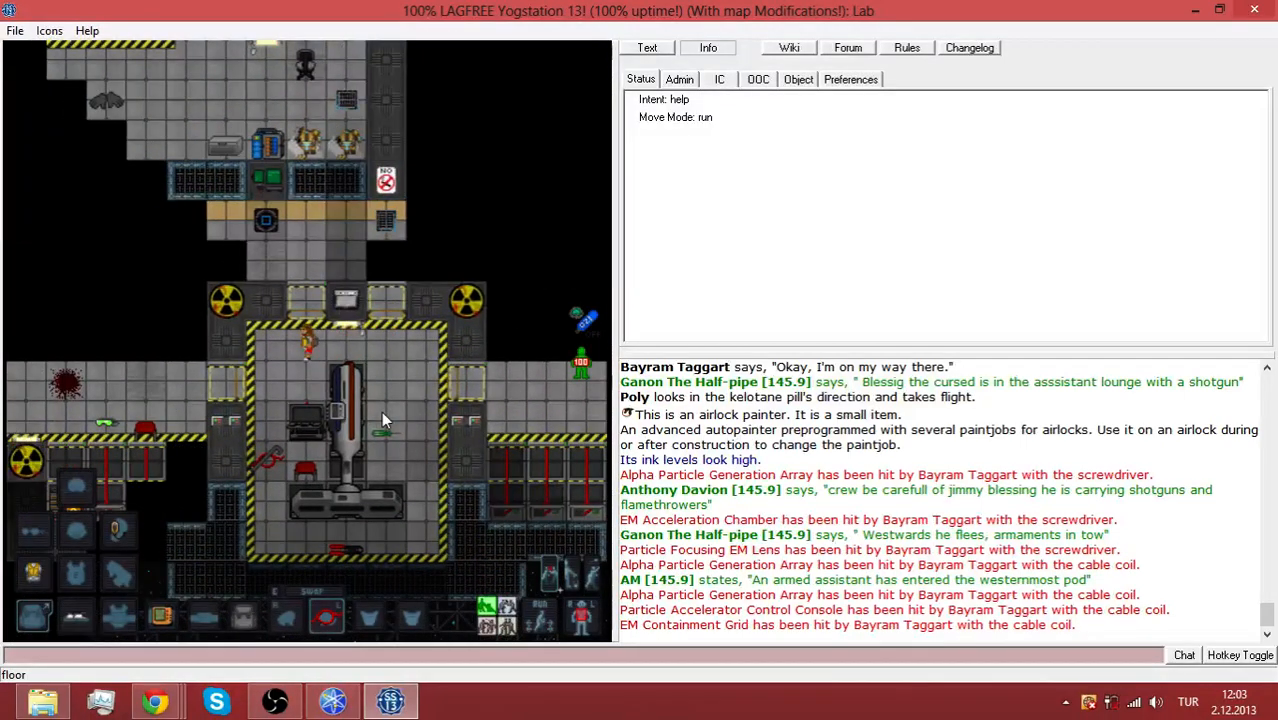
{"action": "key", "text": "Down"}
{"action": "key", "text": "Up"}
{"action": "key", "text": "Up"}
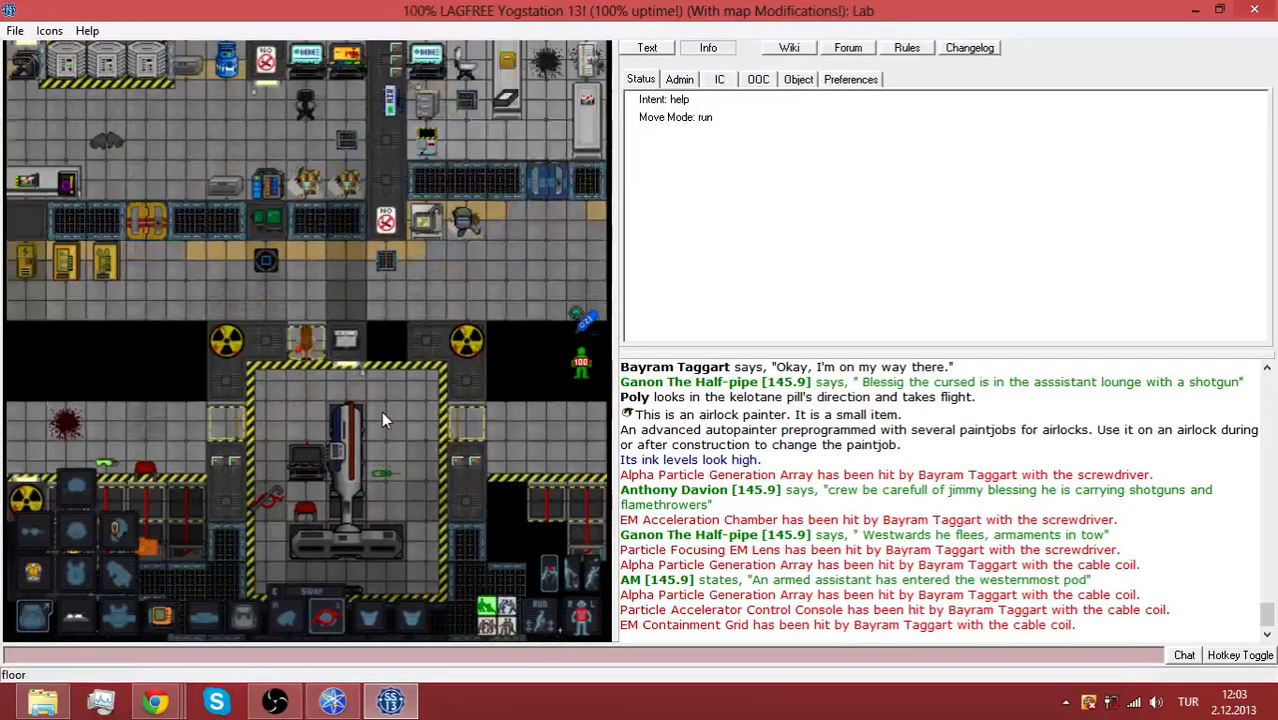
{"action": "key", "text": "Down"}
{"action": "key", "text": "Up"}
{"action": "key", "text": "Up"}
{"action": "key", "text": "Up"}
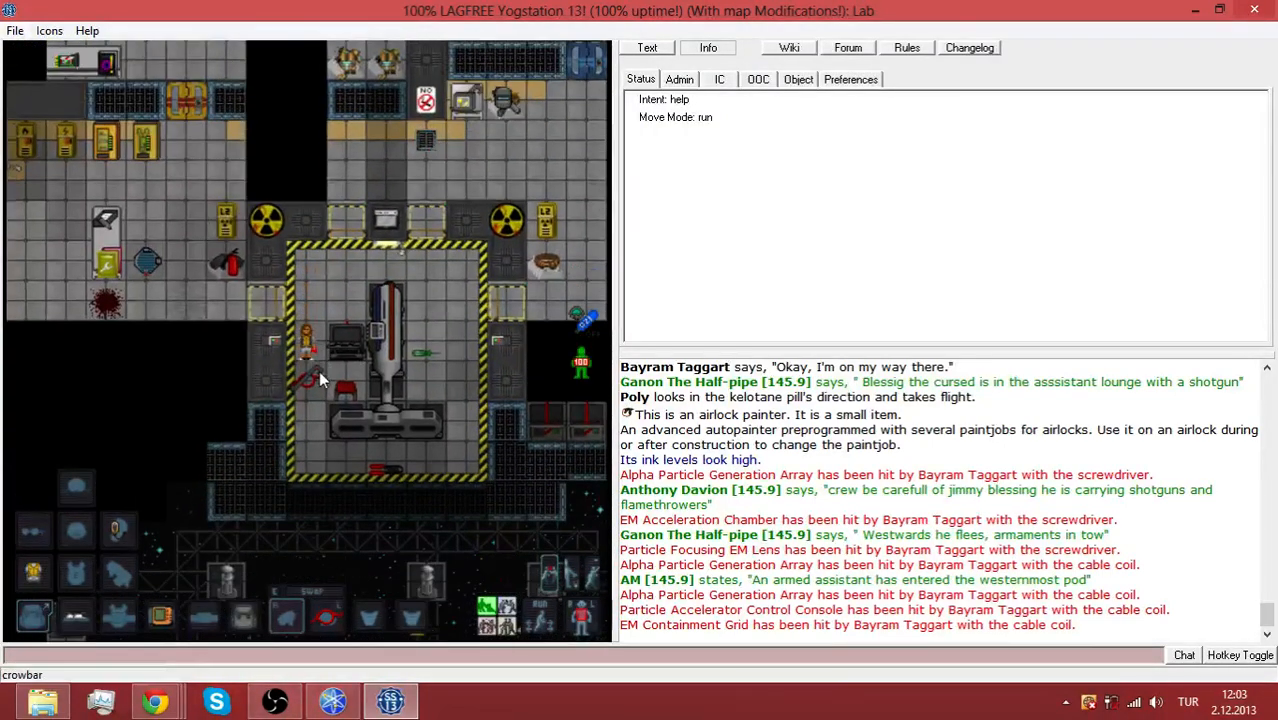
{"action": "key", "text": "Down"}
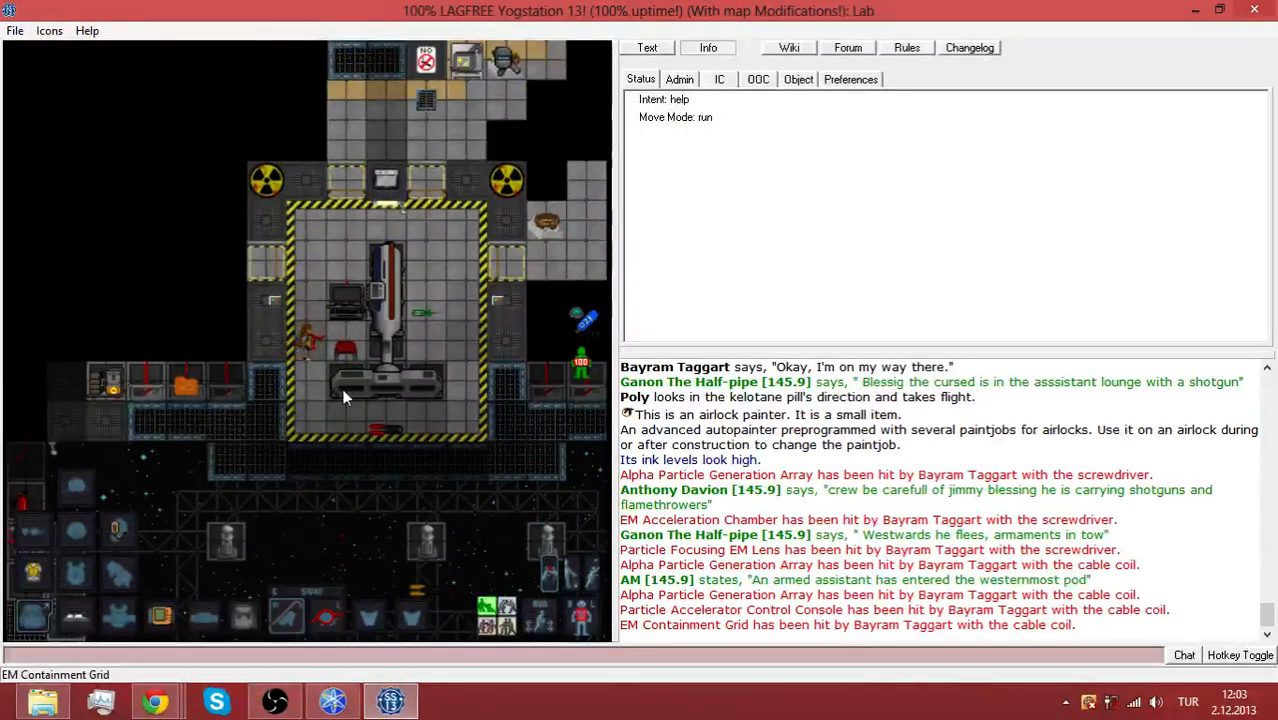
{"action": "left_click", "coordinate": [346, 394]}
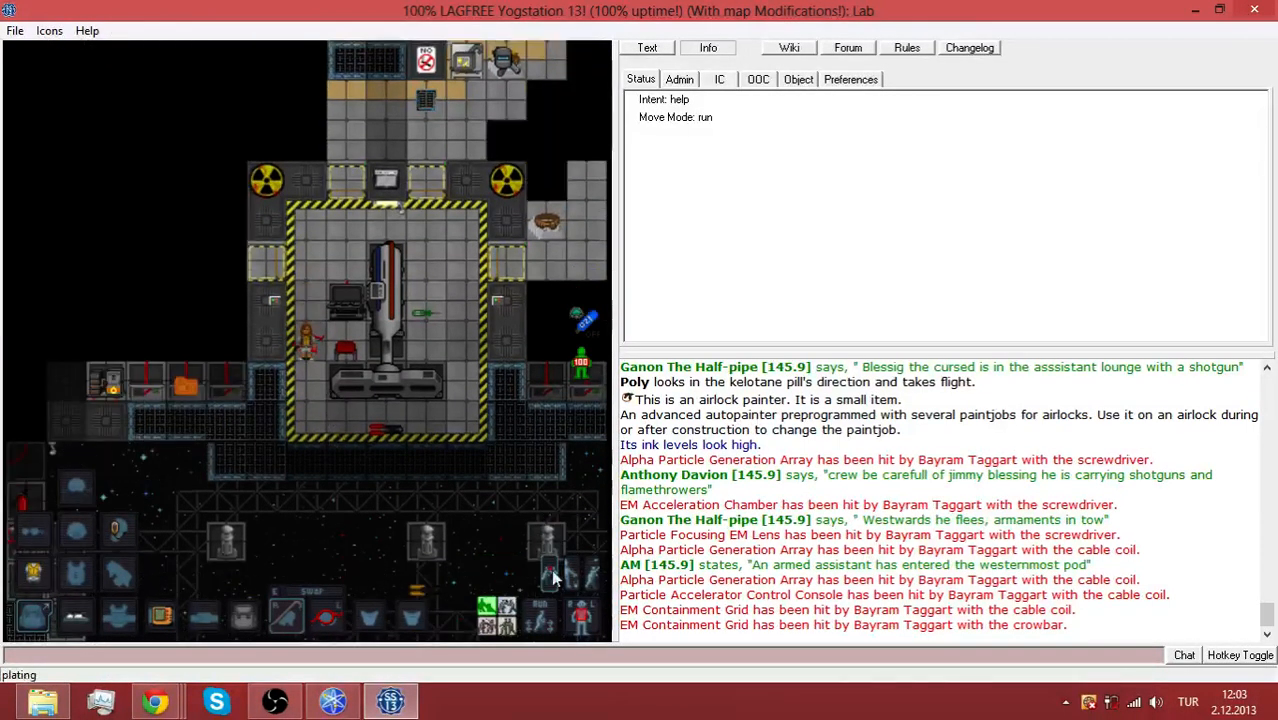
Walk north out of the accelerator area up to the YouTool vendor
{"action": "key", "text": "Up"}
{"action": "key", "text": "Up"}
{"action": "key", "text": "Up"}
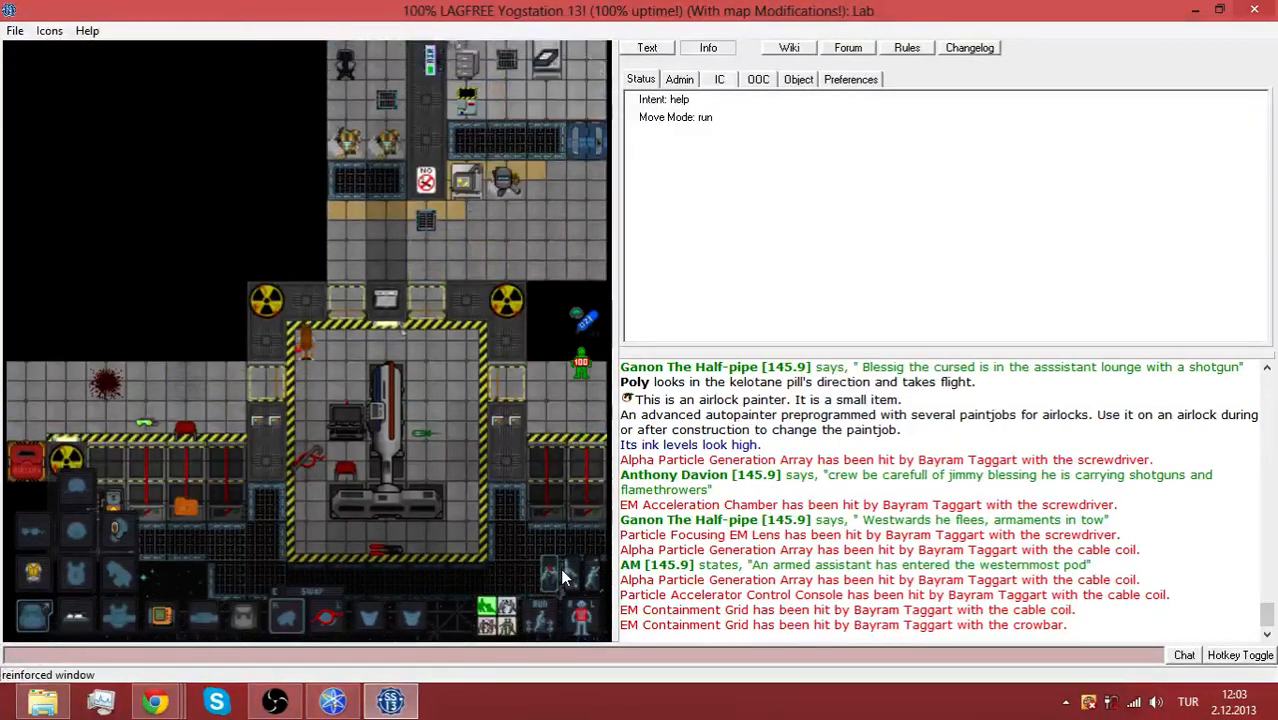
{"action": "key", "text": "Up"}
{"action": "key", "text": "Up"}
{"action": "key", "text": "Right"}
{"action": "key", "text": "Right"}
{"action": "key", "text": "Up"}
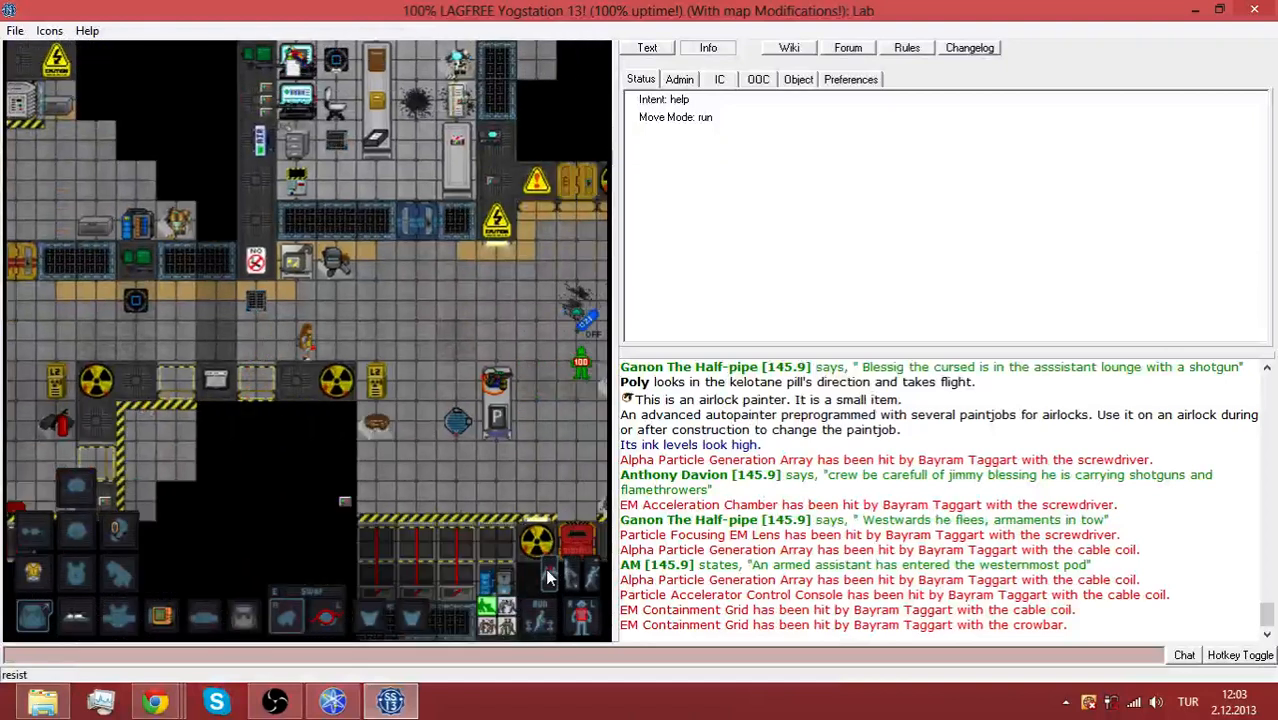
{"action": "key", "text": "Right"}
{"action": "key", "text": "Right"}
{"action": "key", "text": "Right"}
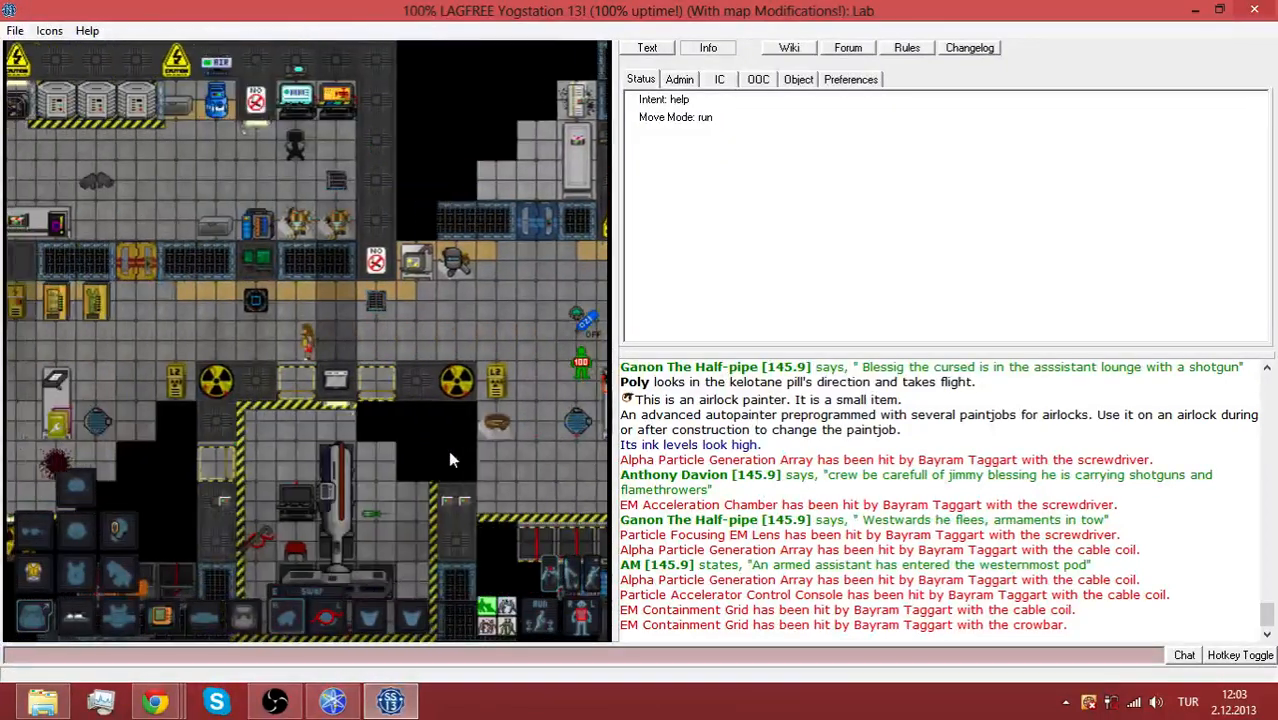
{"action": "key", "text": "Left"}
{"action": "key", "text": "Left"}
{"action": "key", "text": "Left"}
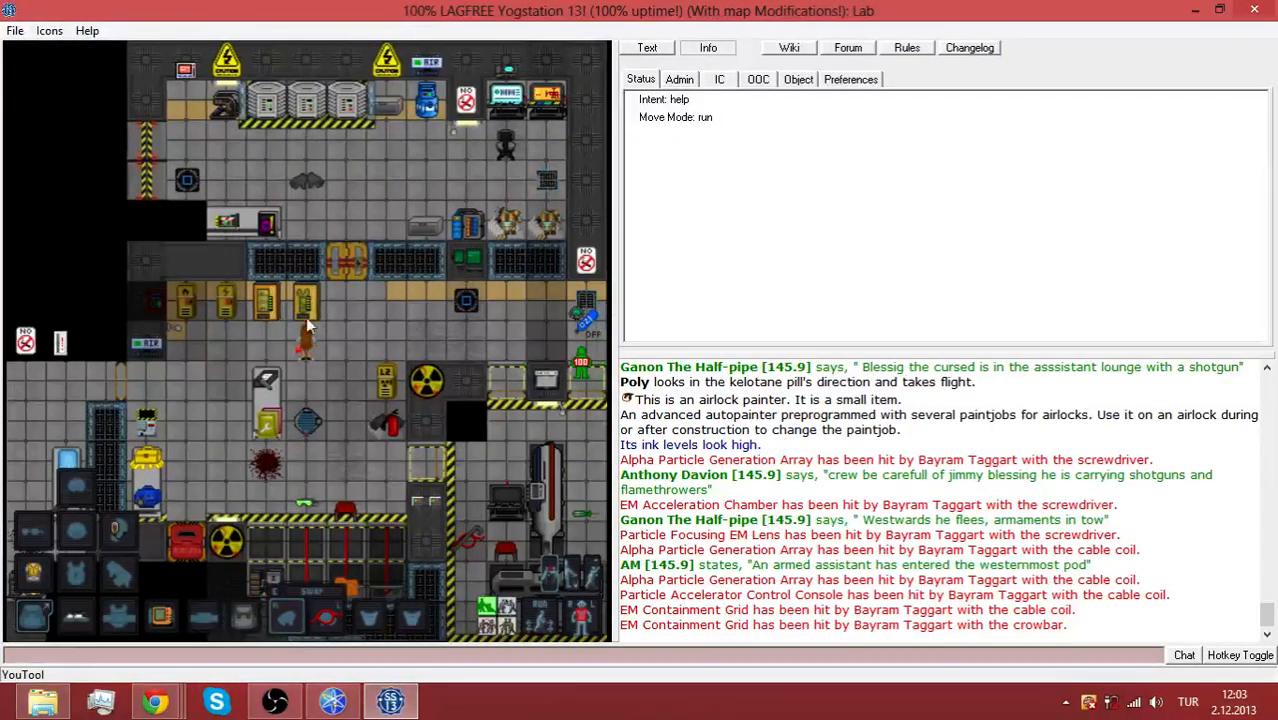
Check the YouTool vendor's item list, then walk north into the storage room
{"action": "left_click", "coordinate": [307, 340]}
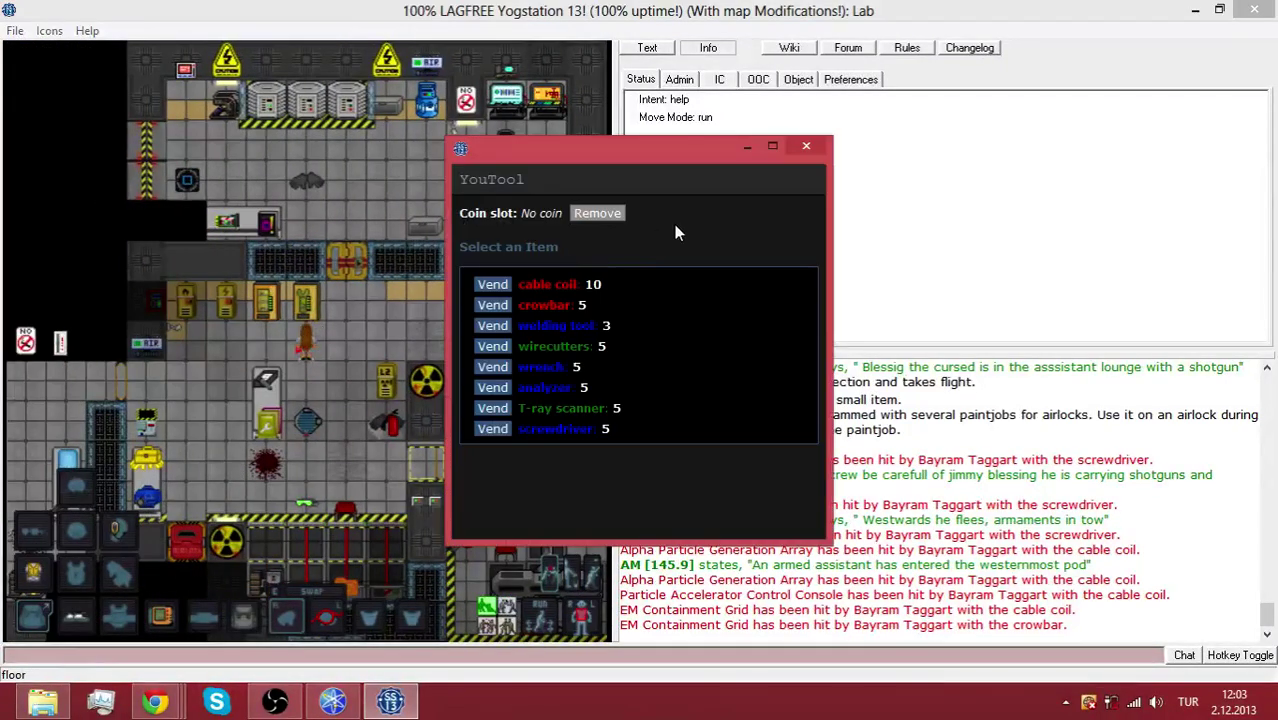
{"action": "left_click", "coordinate": [803, 147]}
{"action": "key", "text": "Up"}
{"action": "key", "text": "Up"}
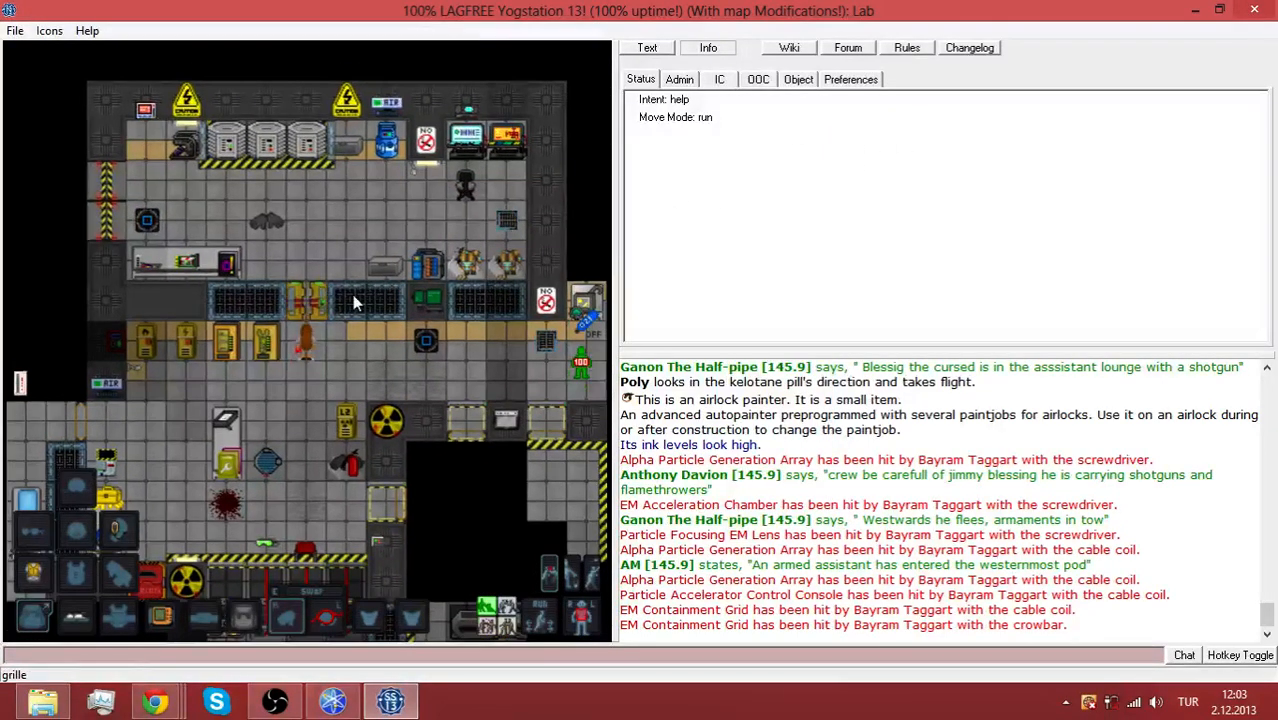
{"action": "key", "text": "Up"}
{"action": "key", "text": "Up"}
{"action": "key", "text": "Up"}
{"action": "key", "text": "Right"}
{"action": "key", "text": "Right"}
{"action": "key", "text": "Right"}
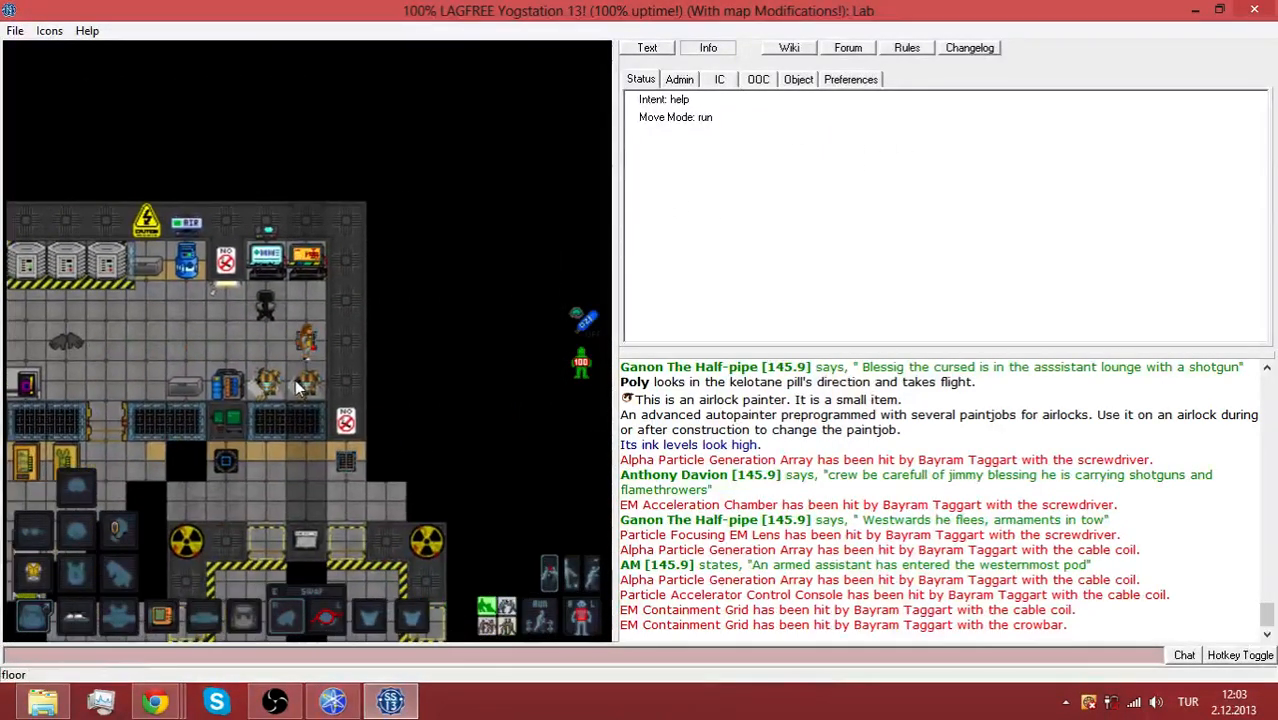
Pick up the breath mask and engineering hardsuit from the floor and put the gear on
{"action": "left_click", "coordinate": [70, 484]}
{"action": "left_click", "coordinate": [308, 383]}
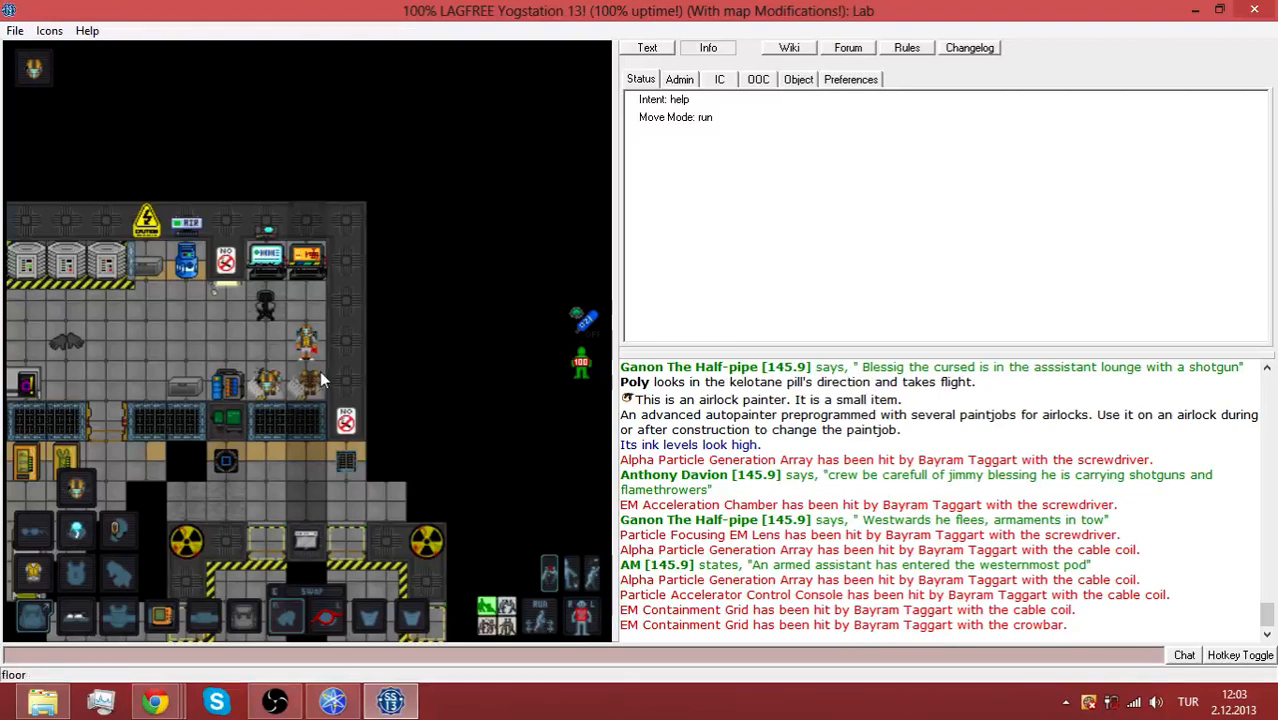
{"action": "left_click", "coordinate": [313, 385]}
{"action": "left_click", "coordinate": [84, 578]}
Walk west below the lockers and south-west through the lab toward the engine room
{"action": "key", "text": "Left"}
{"action": "key", "text": "Left"}
{"action": "key", "text": "Left"}
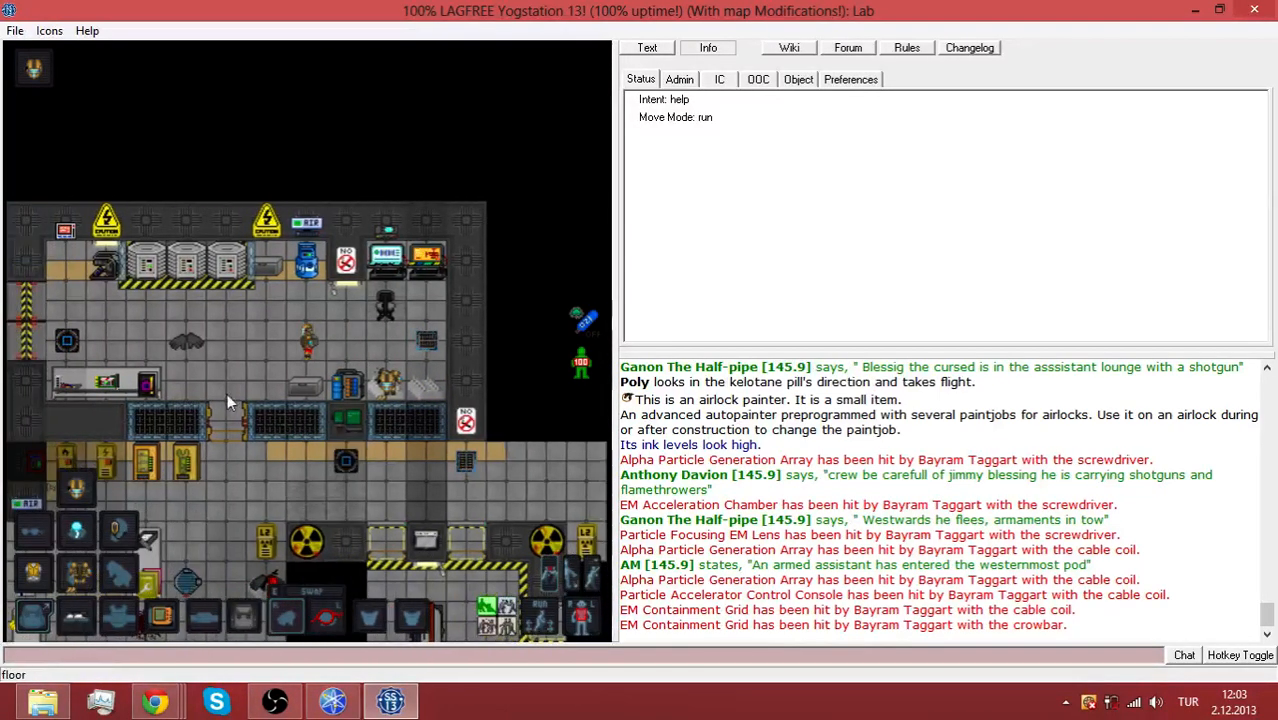
{"action": "key", "text": "Down"}
{"action": "key", "text": "Down"}
{"action": "key", "text": "Down"}
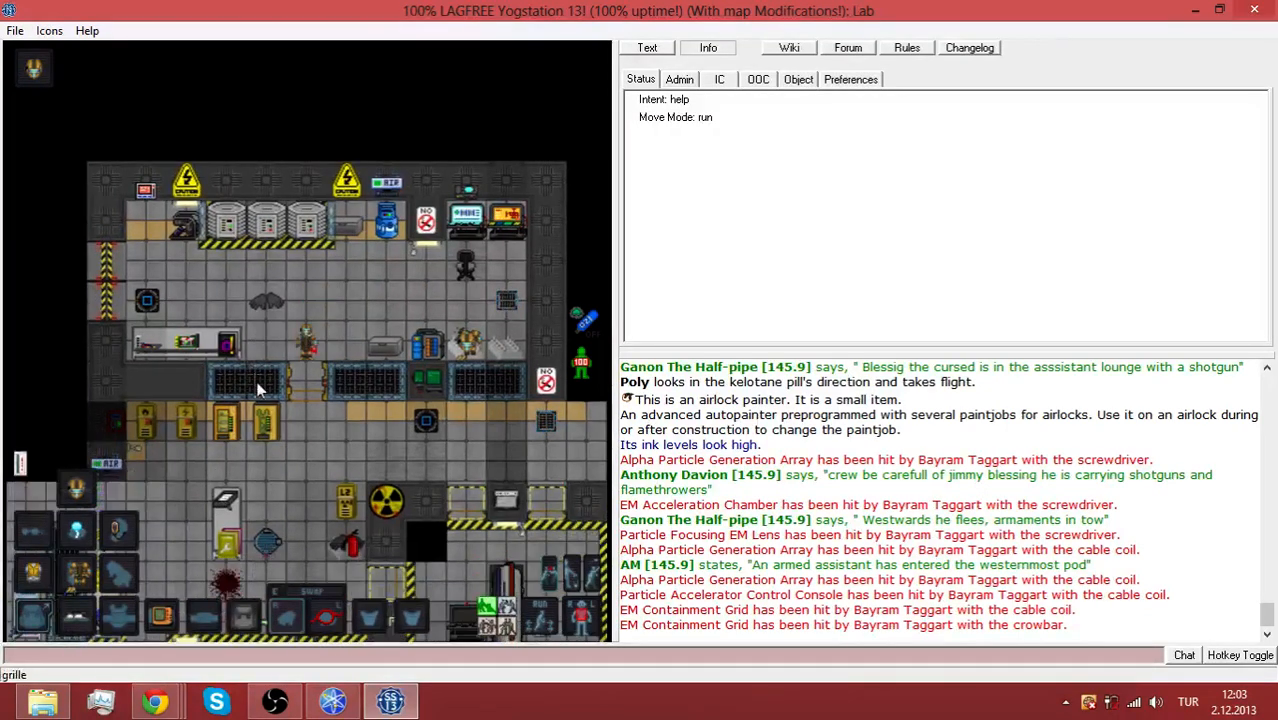
{"action": "key", "text": "Down"}
{"action": "key", "text": "Down"}
{"action": "key", "text": "Down"}
{"action": "key", "text": "Left"}
{"action": "key", "text": "Left"}
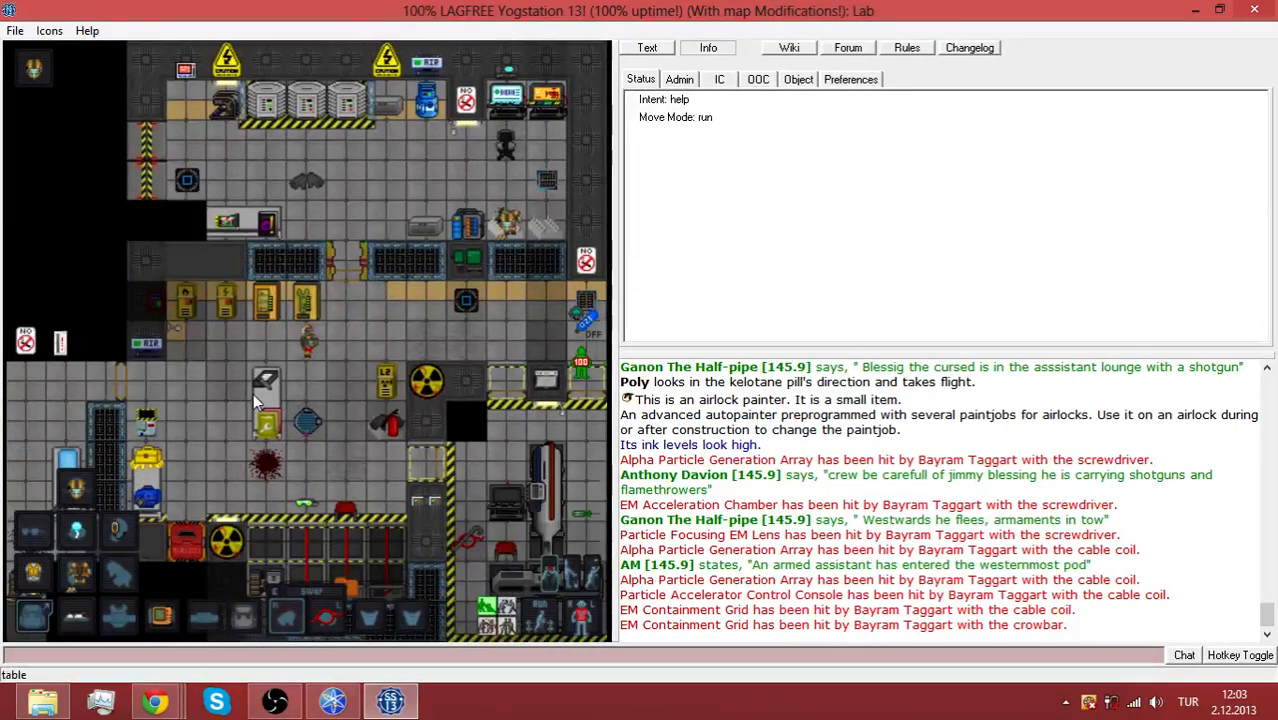
{"action": "key", "text": "Down"}
{"action": "key", "text": "Down"}
{"action": "key", "text": "Left"}
{"action": "key", "text": "Left"}
{"action": "key", "text": "Left"}
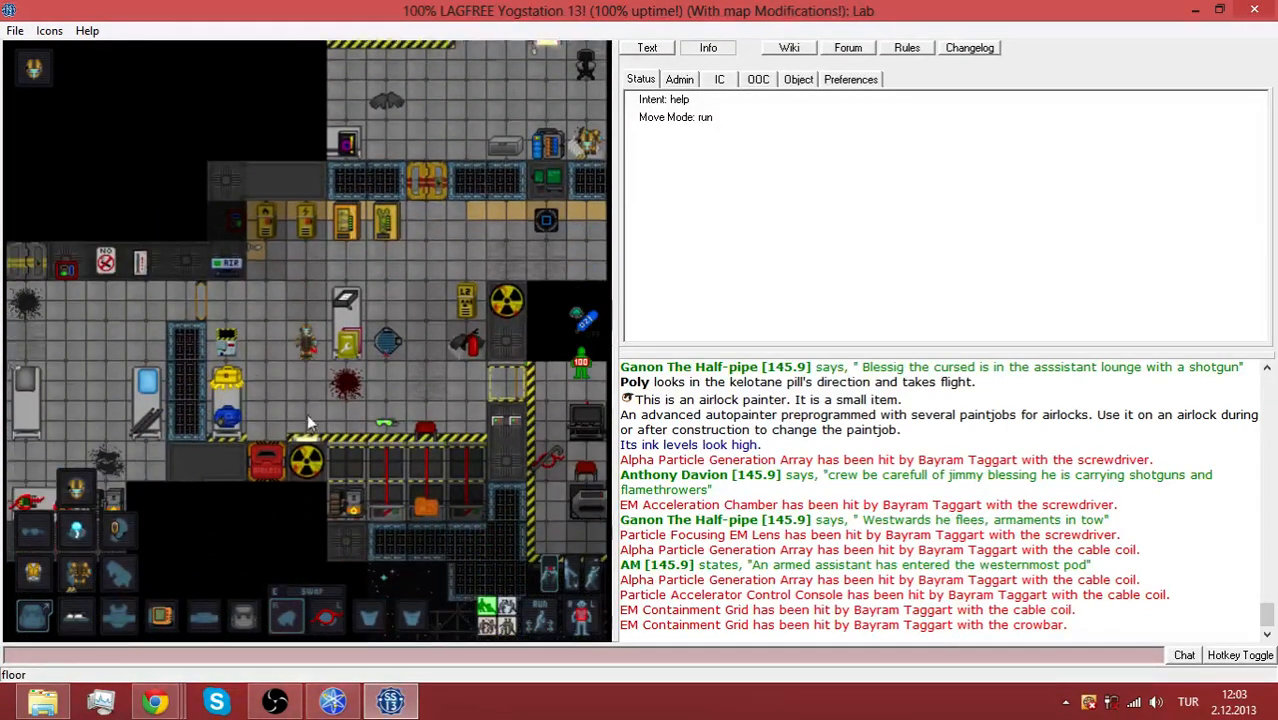
{"action": "key", "text": "Left"}
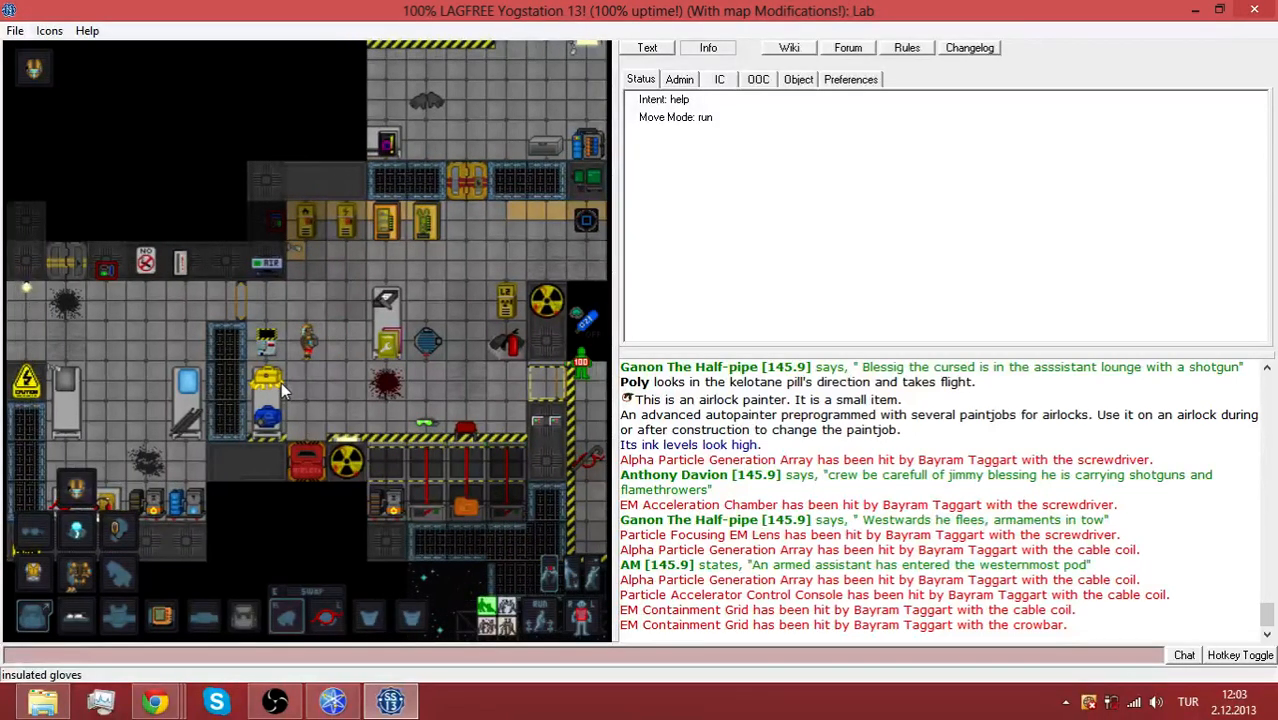
{"action": "key", "text": "Down"}
{"action": "key", "text": "Down"}
{"action": "key", "text": "Right"}
{"action": "key", "text": "Right"}
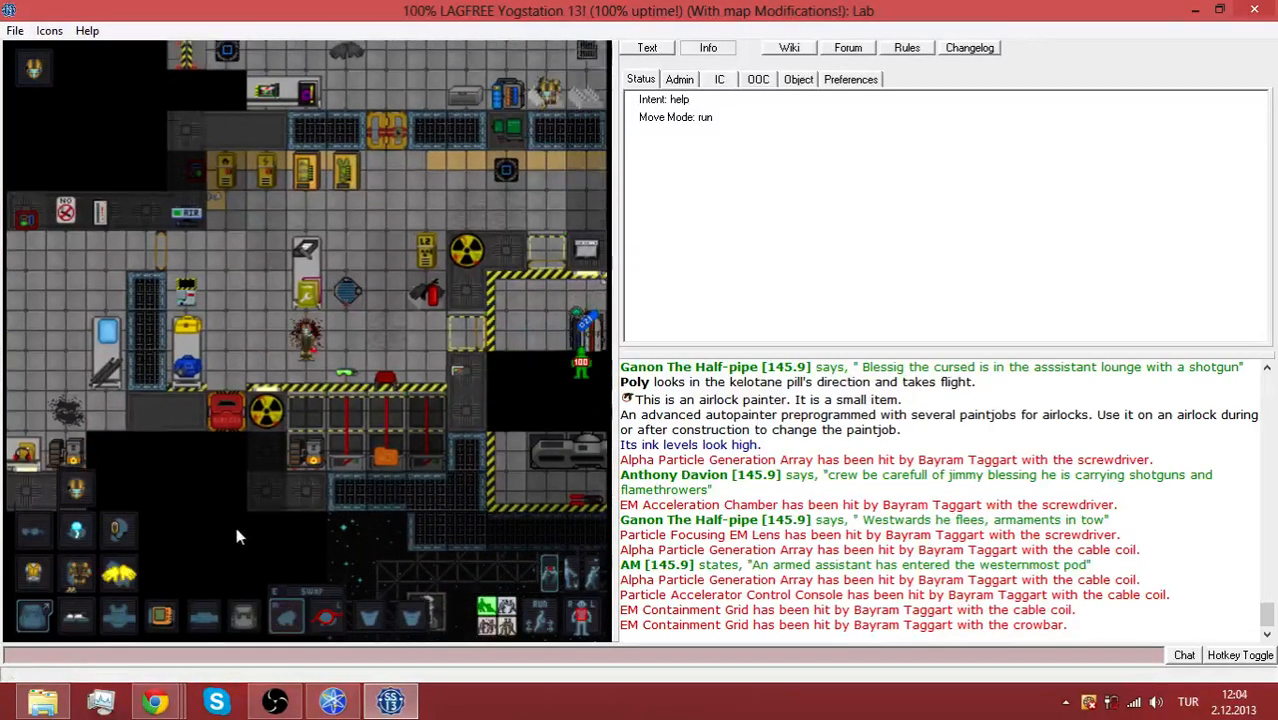
{"action": "key", "text": "Down"}
Walk east, double back a few tiles, then enter the engine room
{"action": "key", "text": "Right"}
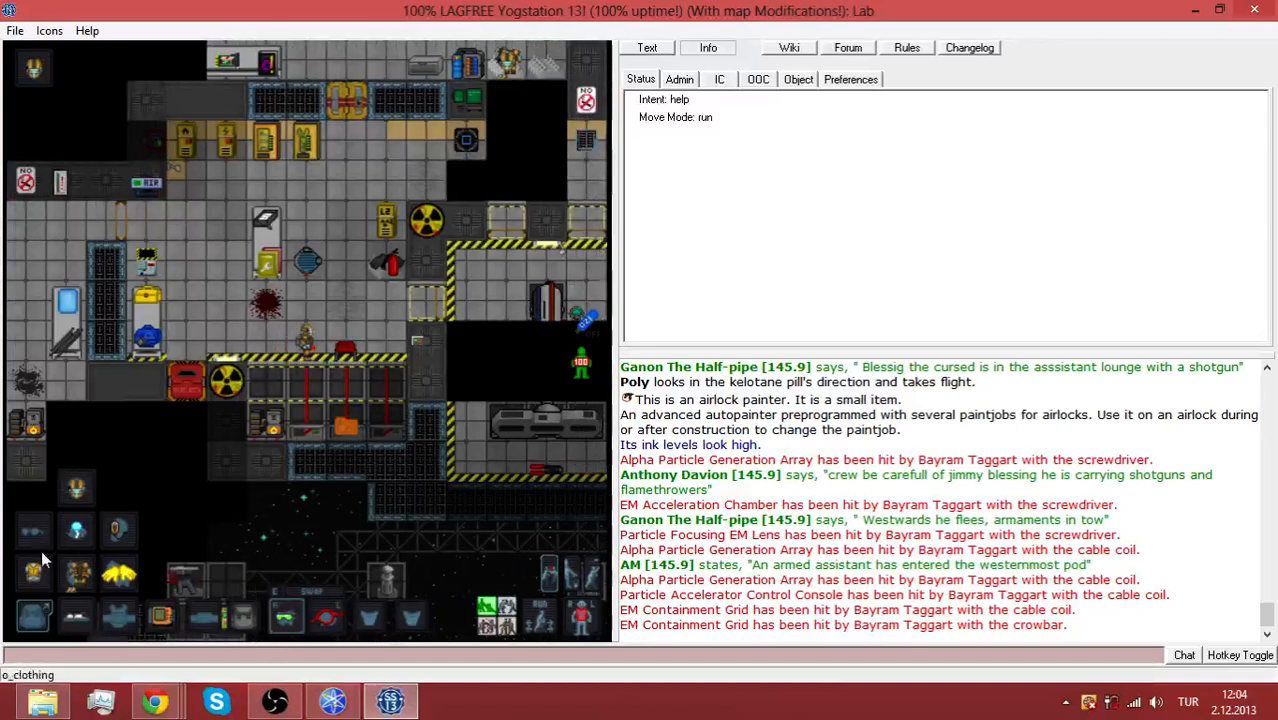
{"action": "key", "text": "Up"}
{"action": "key", "text": "Right"}
{"action": "key", "text": "Right"}
{"action": "key", "text": "Left"}
{"action": "key", "text": "Left"}
{"action": "key", "text": "Left"}
{"action": "key", "text": "Left"}
{"action": "key", "text": "Left"}
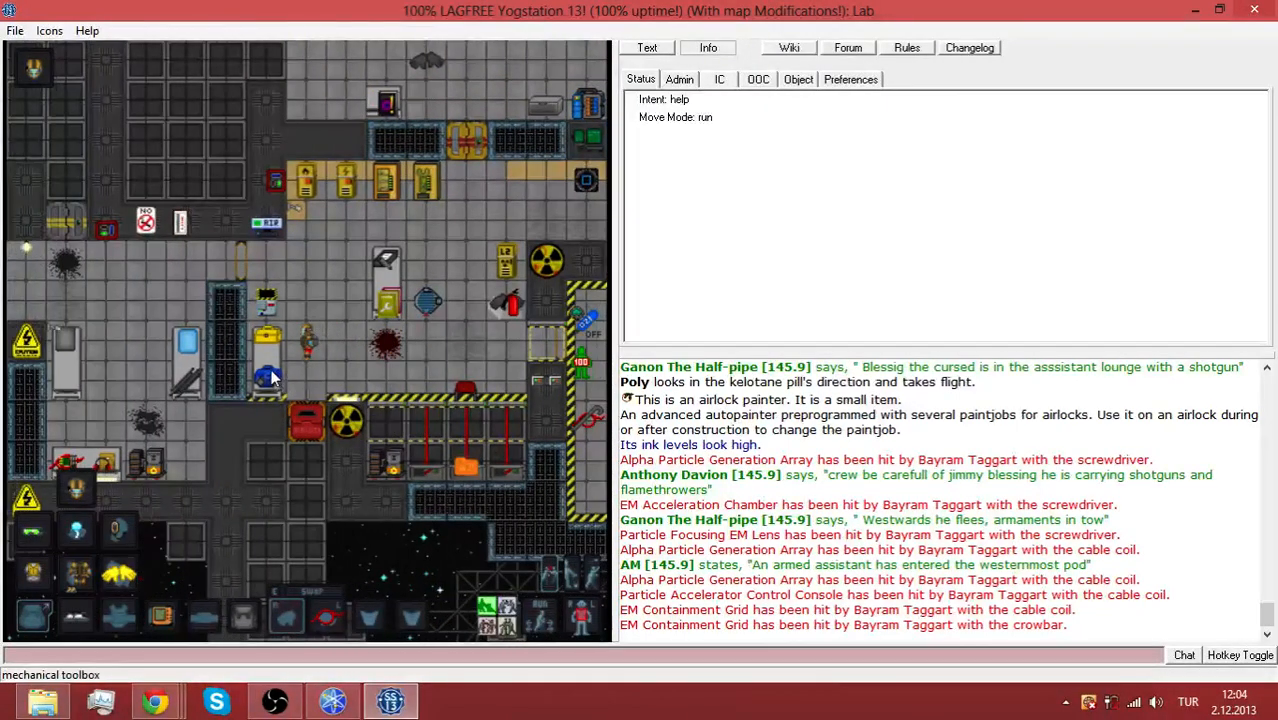
{"action": "key", "text": "Right"}
{"action": "key", "text": "Right"}
{"action": "key", "text": "Right"}
{"action": "key", "text": "Right"}
{"action": "key", "text": "Right"}
{"action": "key", "text": "Right"}
{"action": "key", "text": "Right"}
{"action": "key", "text": "Right"}
{"action": "key", "text": "Right"}
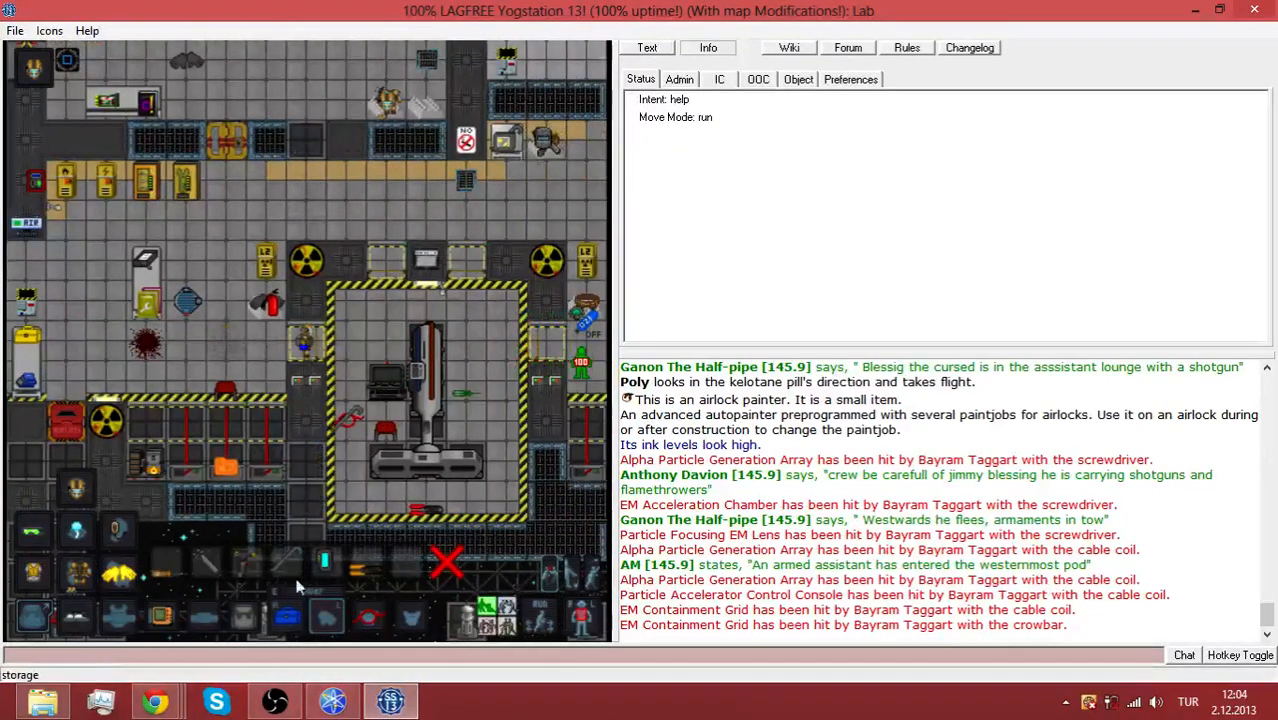
{"action": "key", "text": "Right"}
{"action": "key", "text": "Right"}
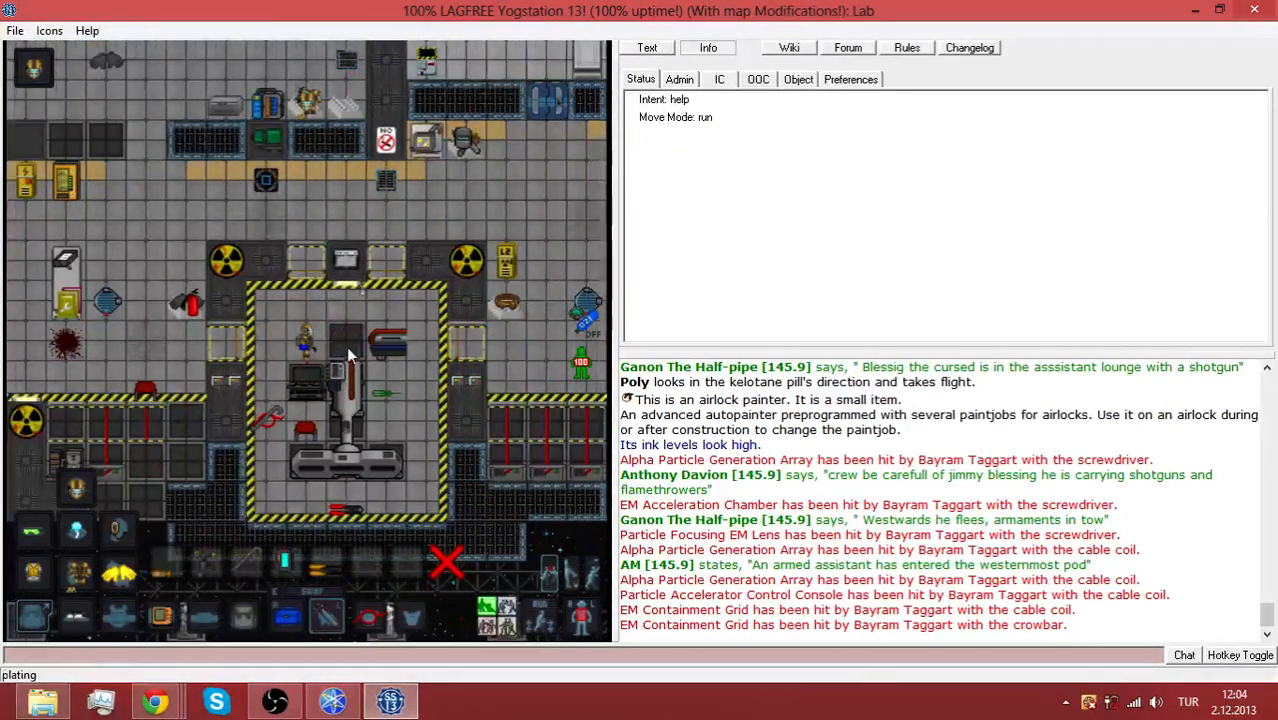
Enter the accelerator chamber and wrench down a particle accelerator part and the control console
{"action": "key", "text": "Left"}
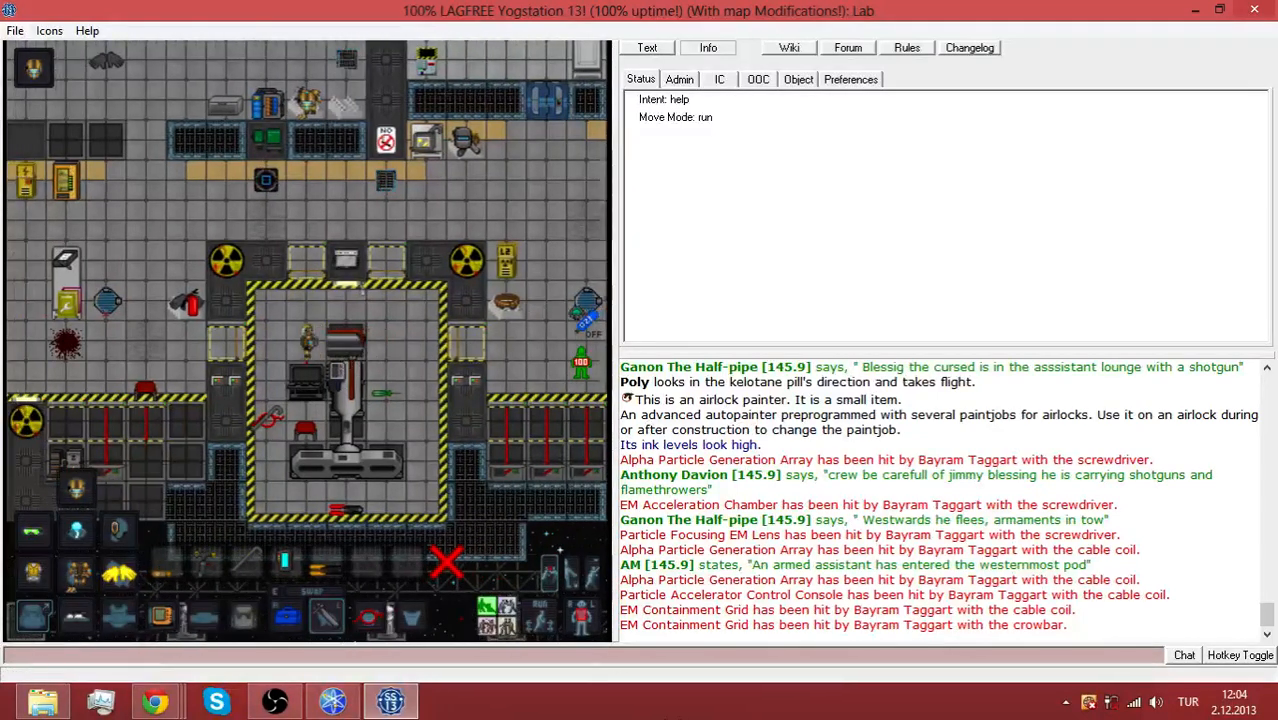
{"action": "key", "text": "Up"}
{"action": "key", "text": "Left"}
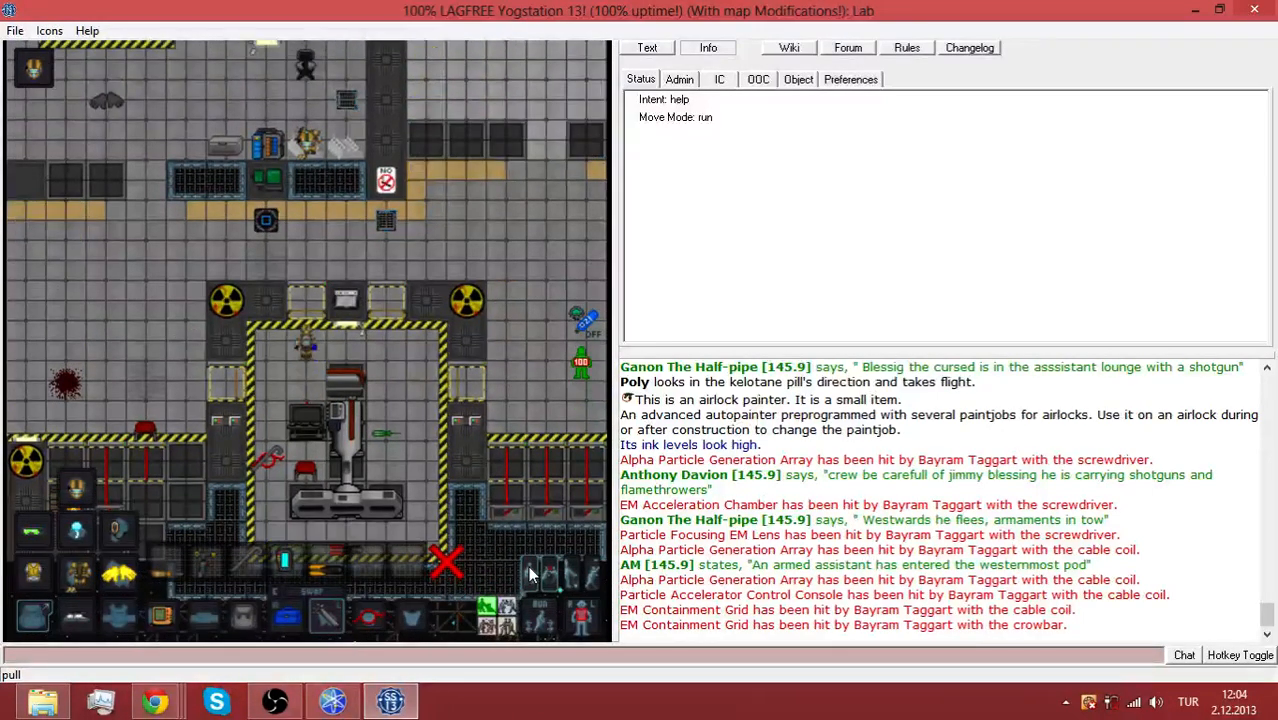
{"action": "key", "text": "Up"}
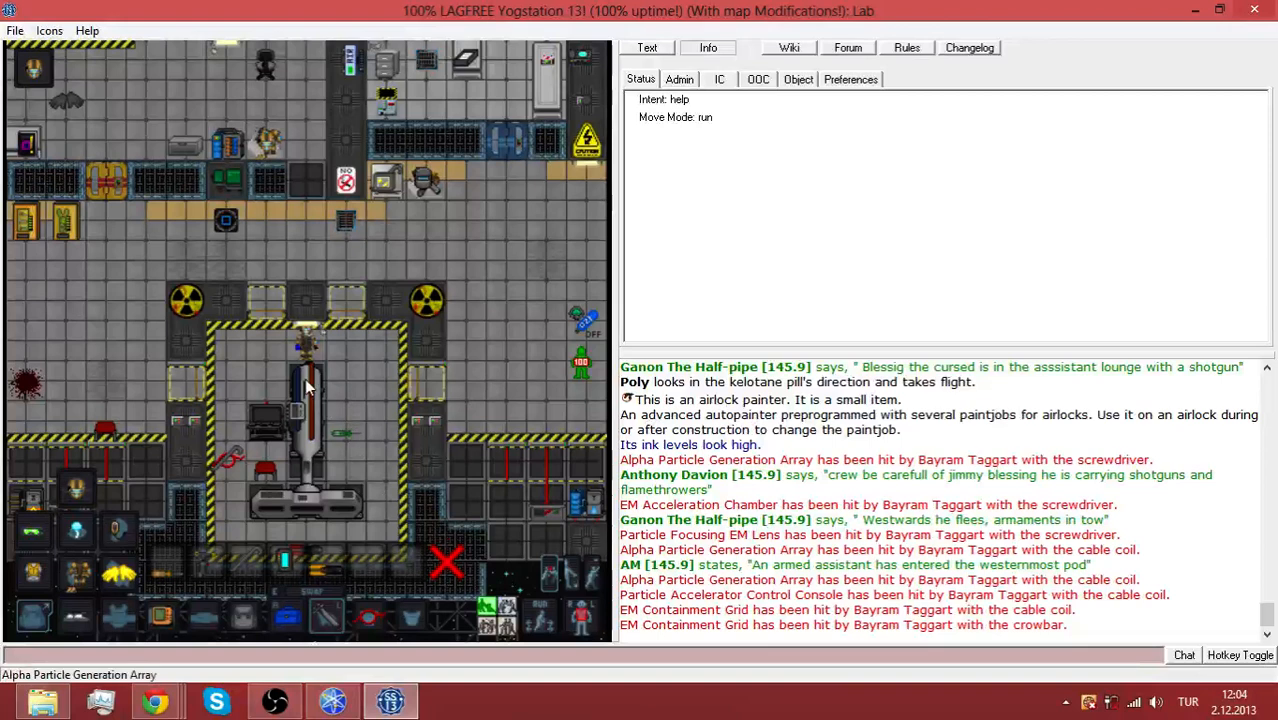
{"action": "left_click", "coordinate": [305, 378]}
{"action": "key", "text": "Left"}
{"action": "key", "text": "Up"}
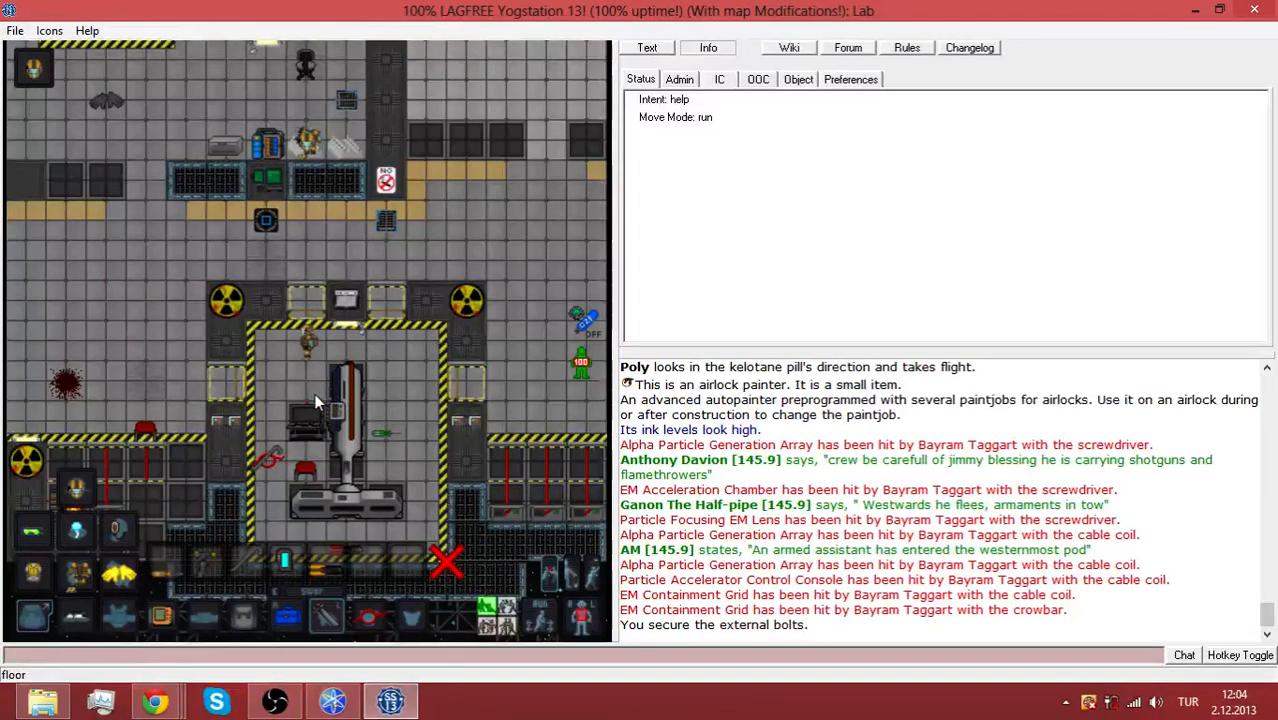
{"action": "left_click", "coordinate": [316, 390]}
Bolt down the remaining accelerator parts and the EM Containment Grid sections moving south along the machine
{"action": "key", "text": "Down"}
{"action": "key", "text": "Down"}
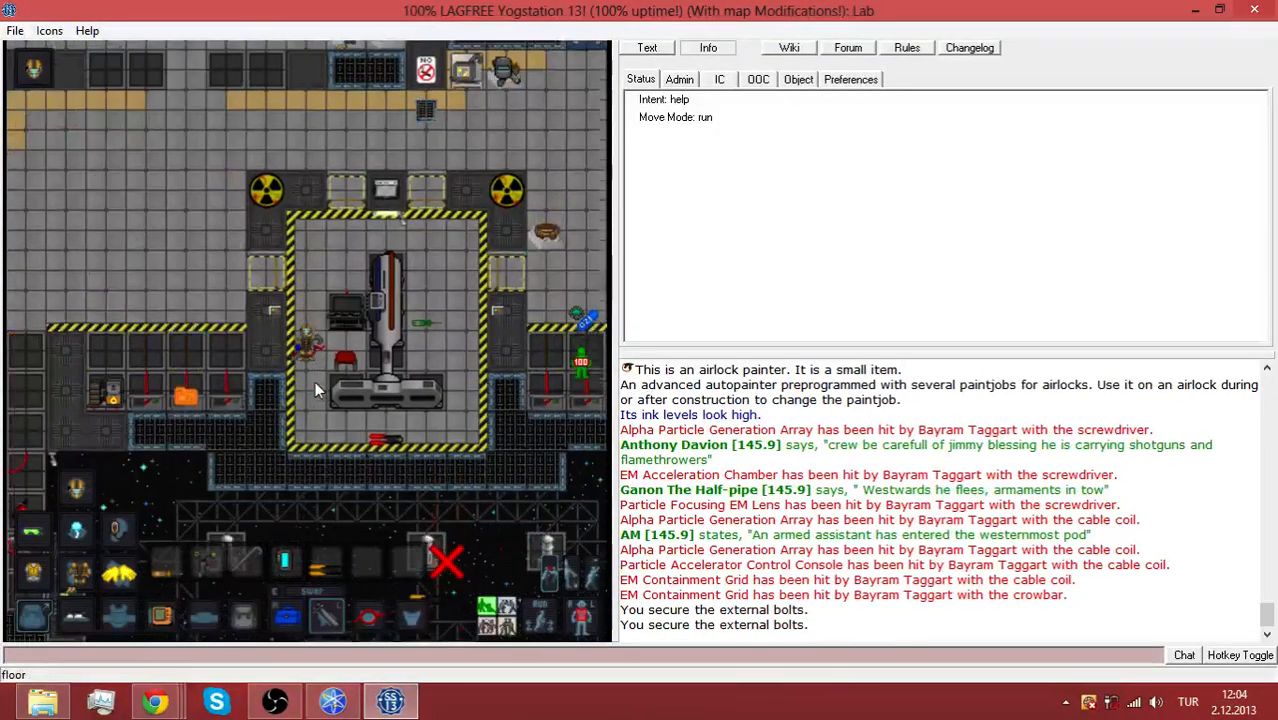
{"action": "key", "text": "Down"}
{"action": "left_click", "coordinate": [309, 388]}
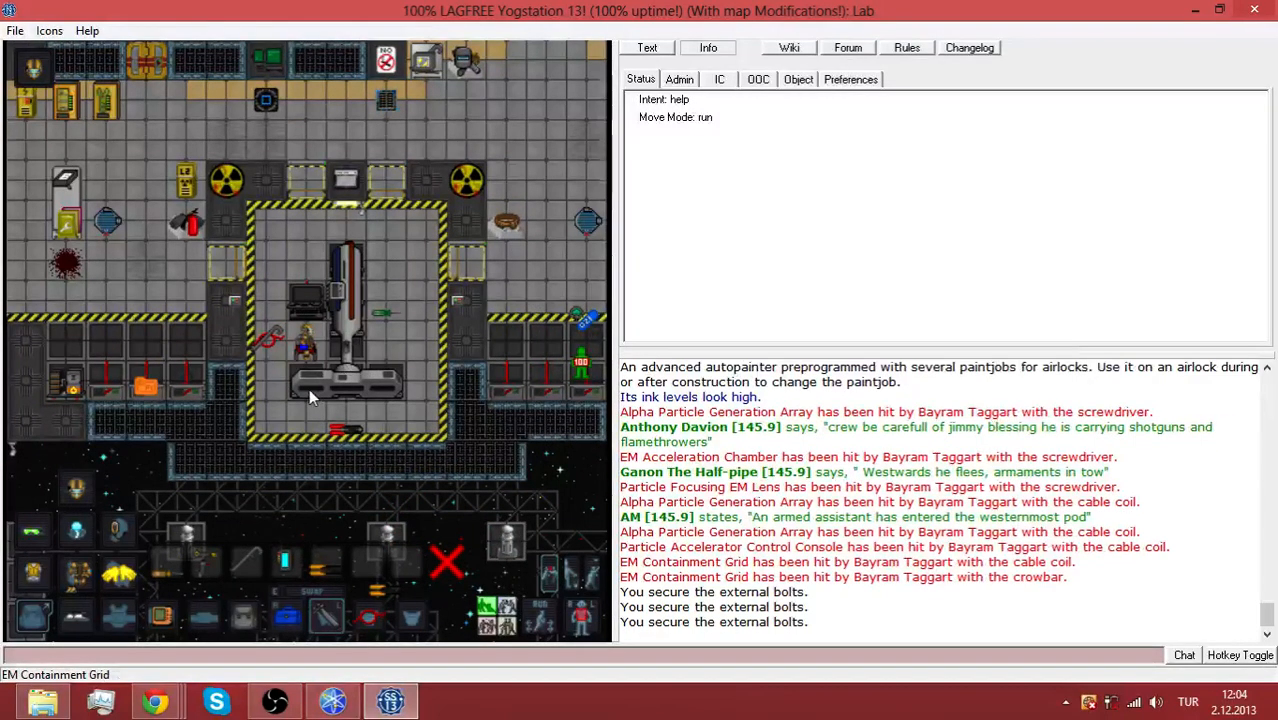
{"action": "left_click", "coordinate": [309, 388]}
{"action": "key", "text": "Down"}
{"action": "key", "text": "Down"}
{"action": "key", "text": "Down"}
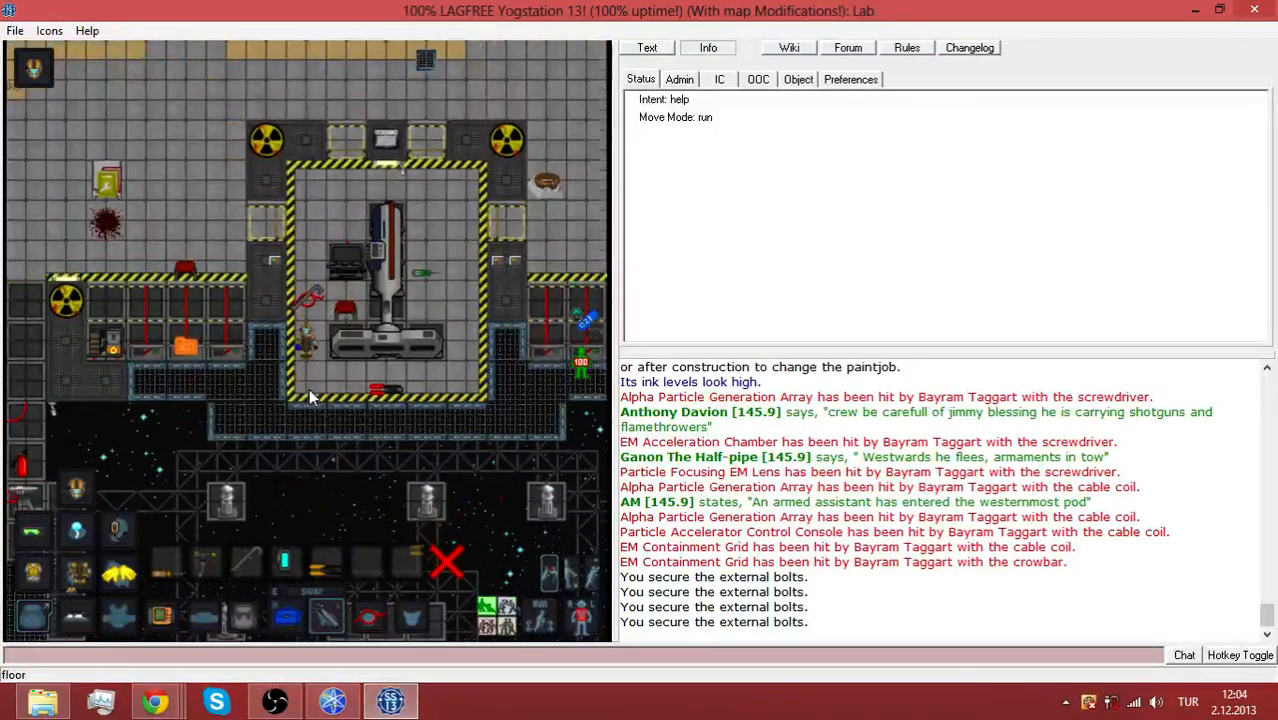
{"action": "key", "text": "Down"}
{"action": "left_click", "coordinate": [346, 323]}
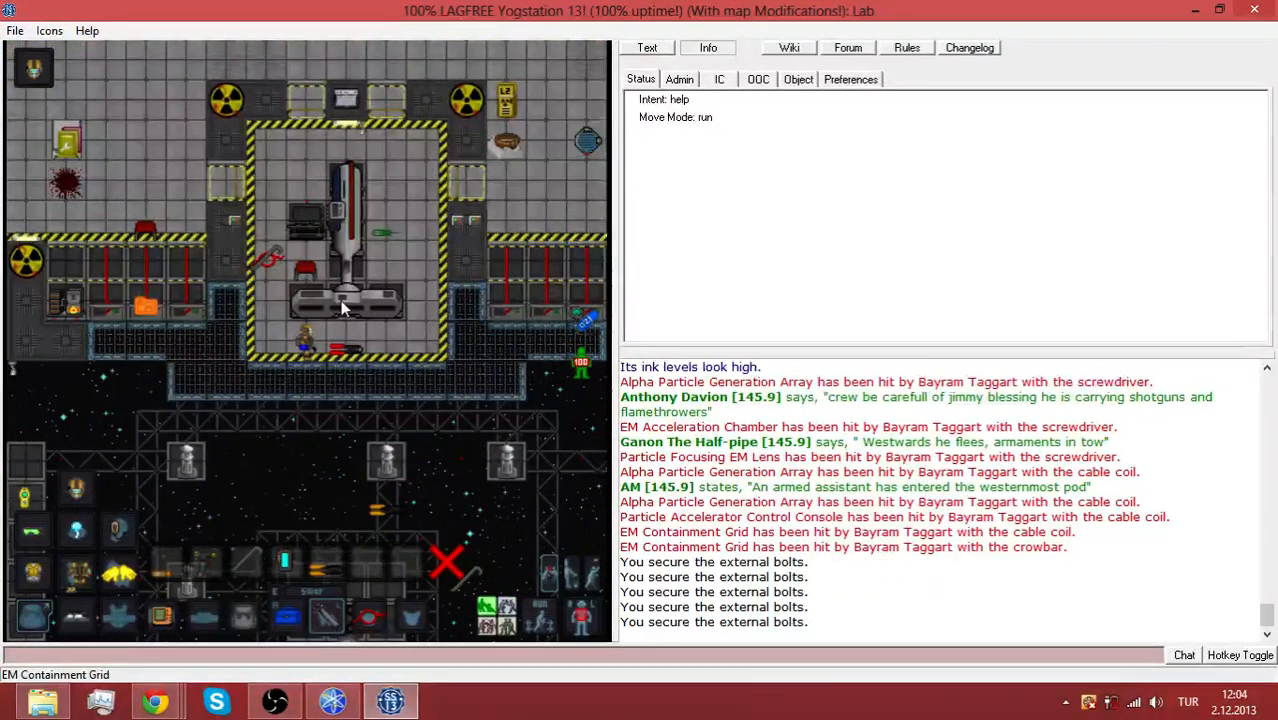
{"action": "key", "text": "Right"}
{"action": "left_click", "coordinate": [340, 300]}
Walk around back to the accelerator and stow the wrench in the mechanical toolbox
{"action": "key", "text": "Right"}
{"action": "key", "text": "Right"}
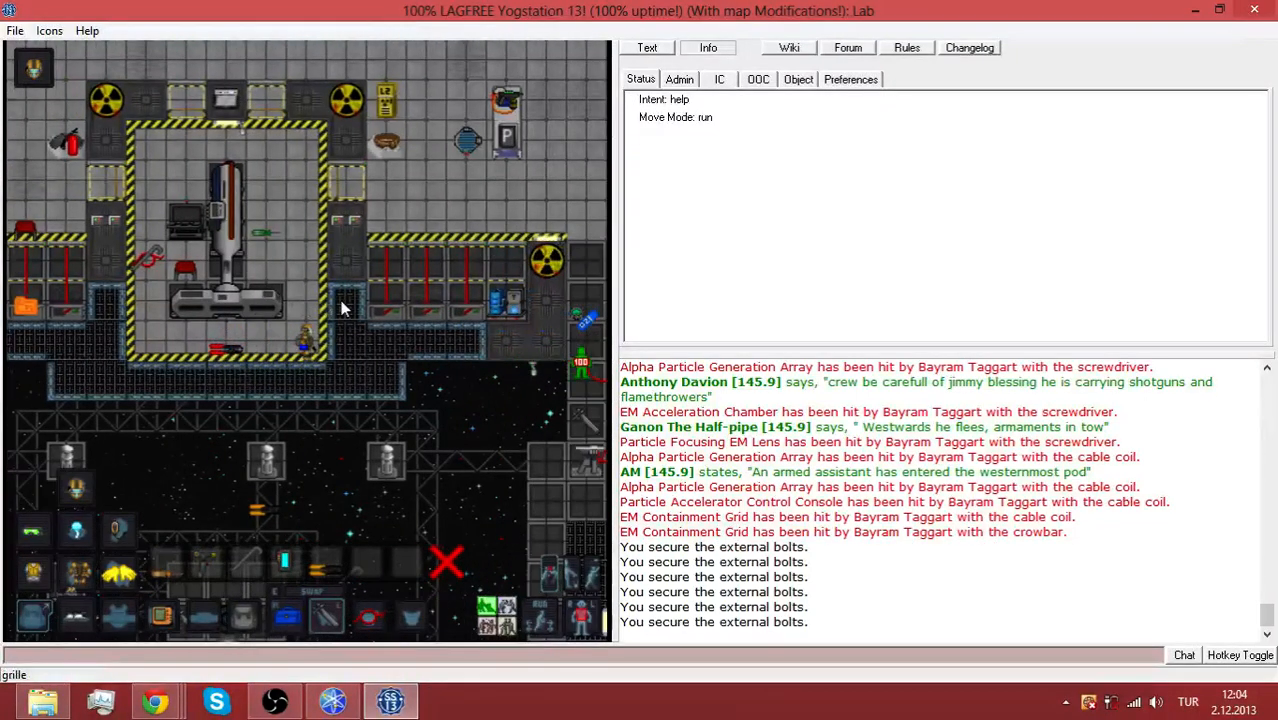
{"action": "key", "text": "Down"}
{"action": "key", "text": "Up"}
{"action": "key", "text": "Left"}
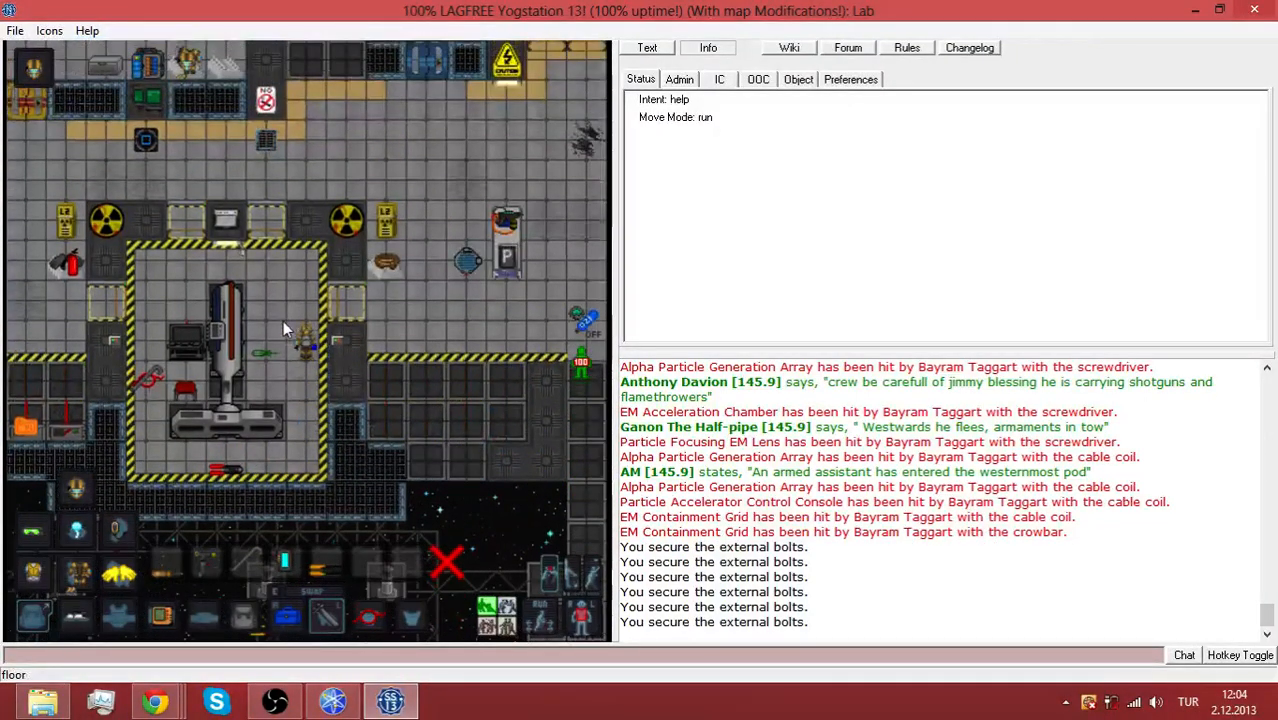
{"action": "key", "text": "Up"}
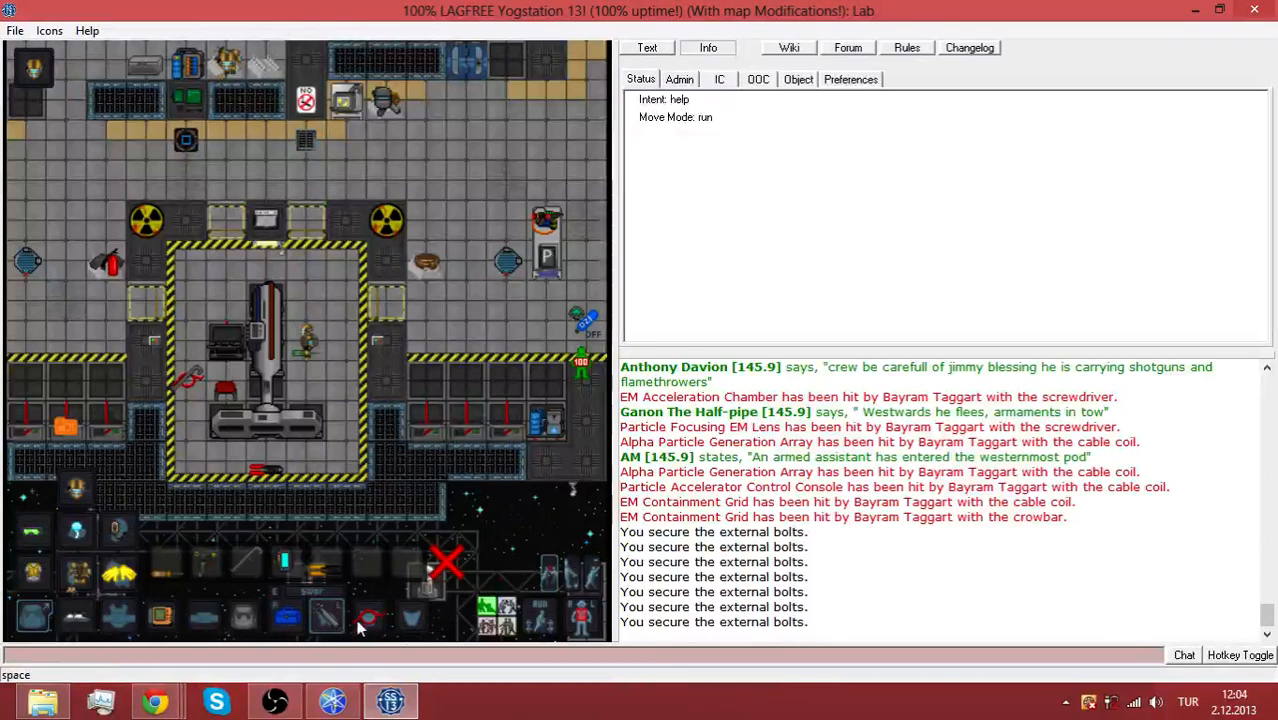
{"action": "left_click", "coordinate": [365, 622]}
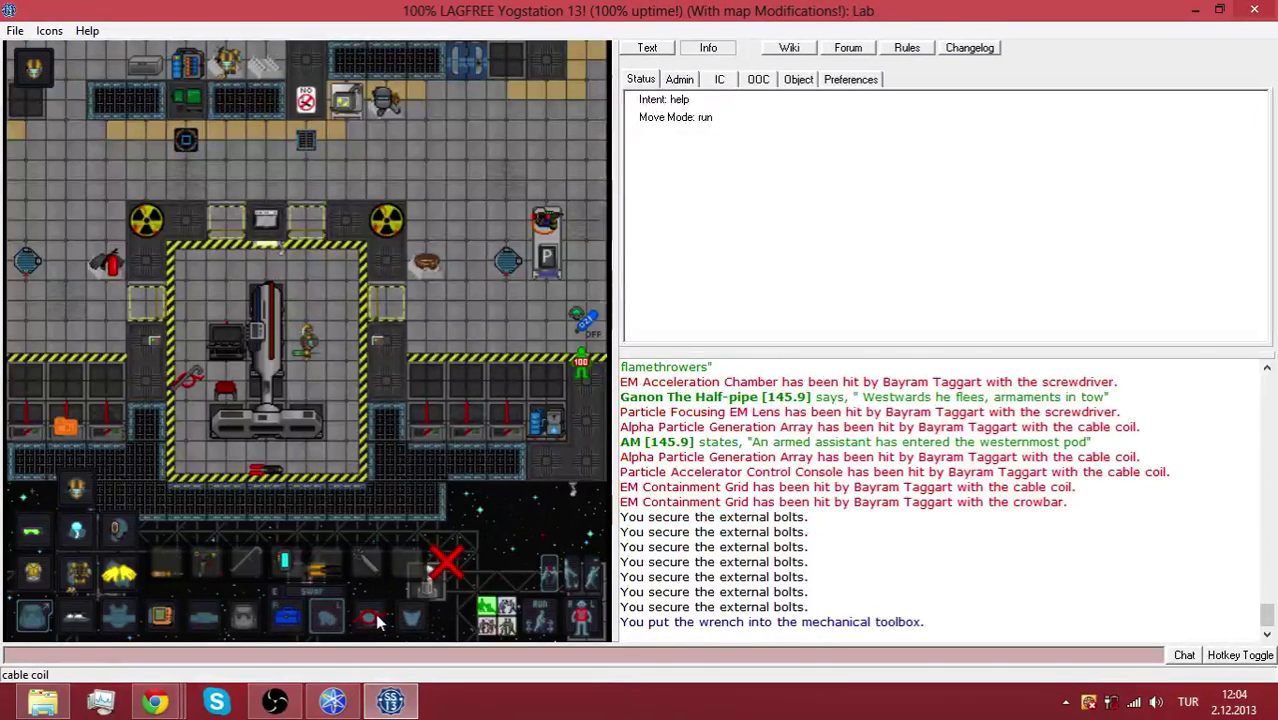
Wire the Particle Focusing EM Lens, EM Acceleration Chamber and neighbouring accelerator parts with cable
{"action": "left_click", "coordinate": [270, 378]}
{"action": "left_click", "coordinate": [270, 378]}
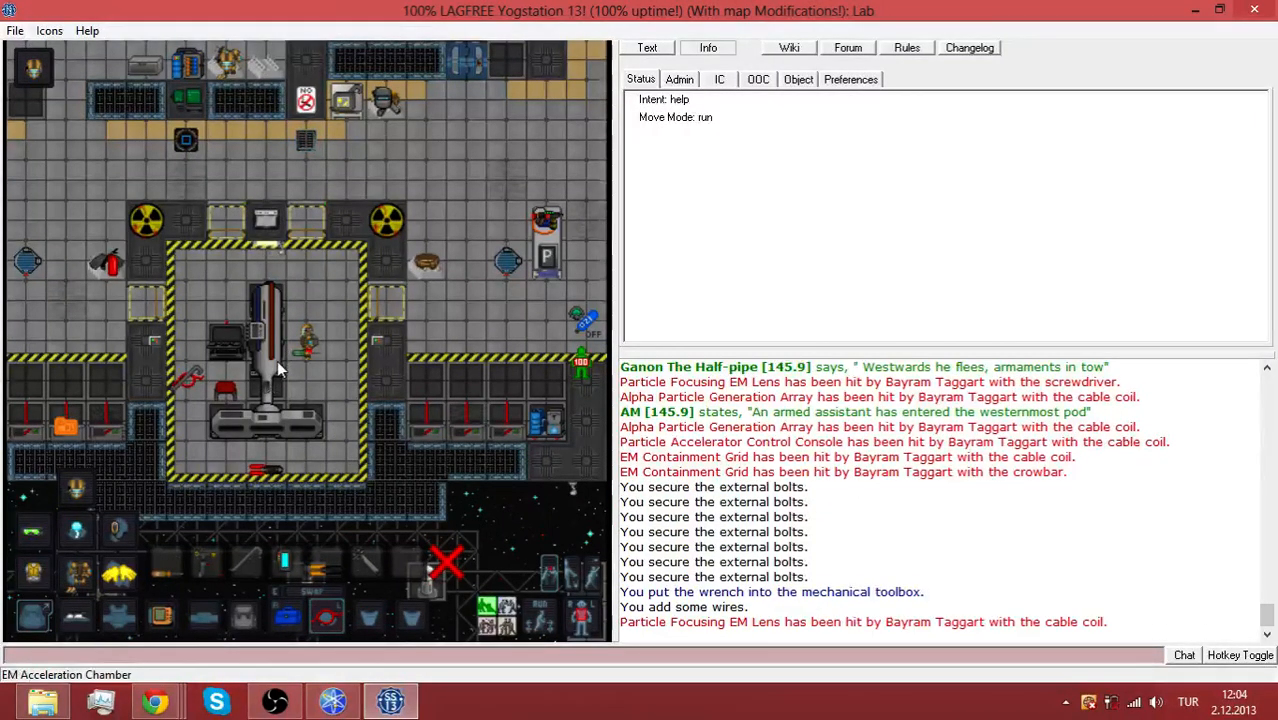
{"action": "left_click", "coordinate": [267, 338]}
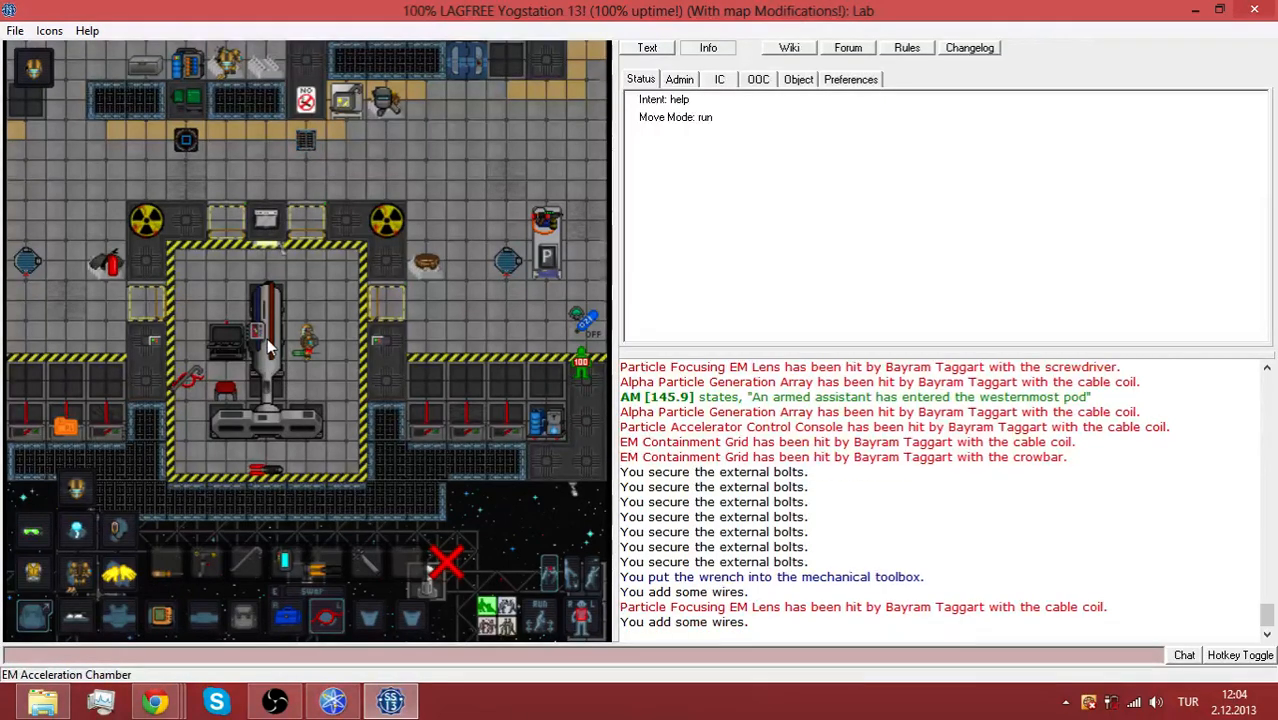
{"action": "left_click", "coordinate": [267, 338]}
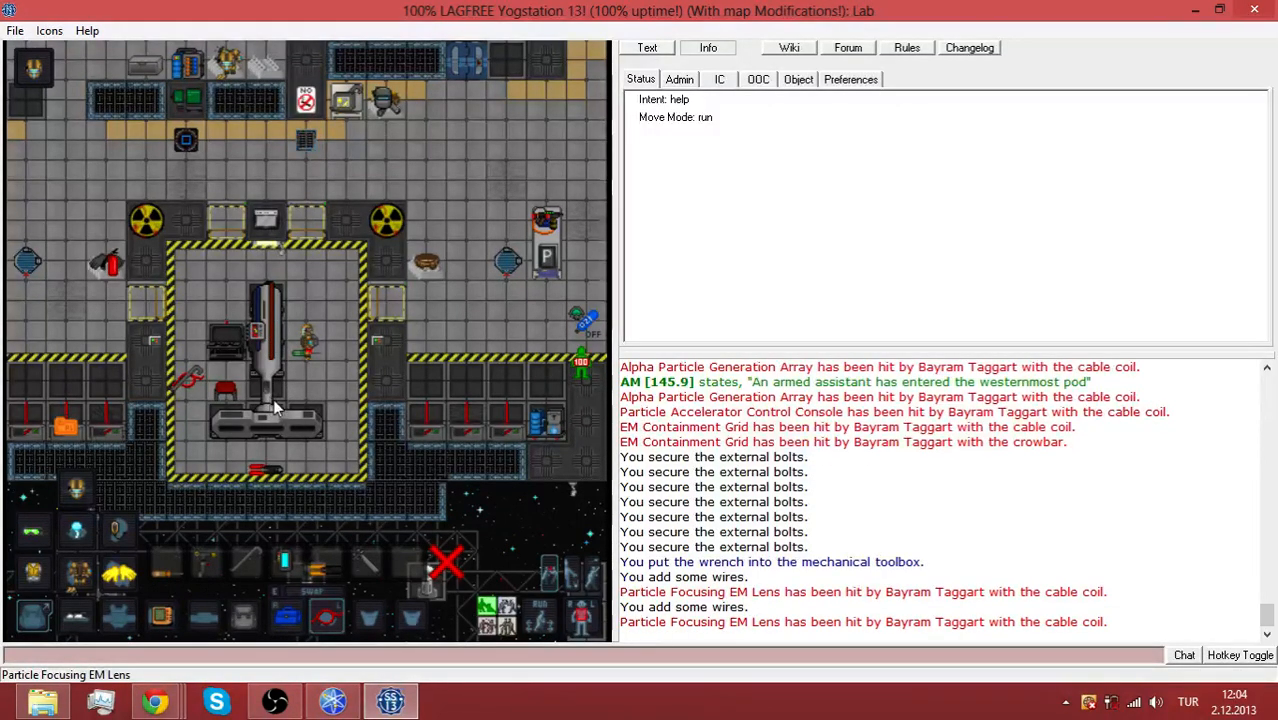
{"action": "key", "text": "Up"}
{"action": "left_click", "coordinate": [272, 362]}
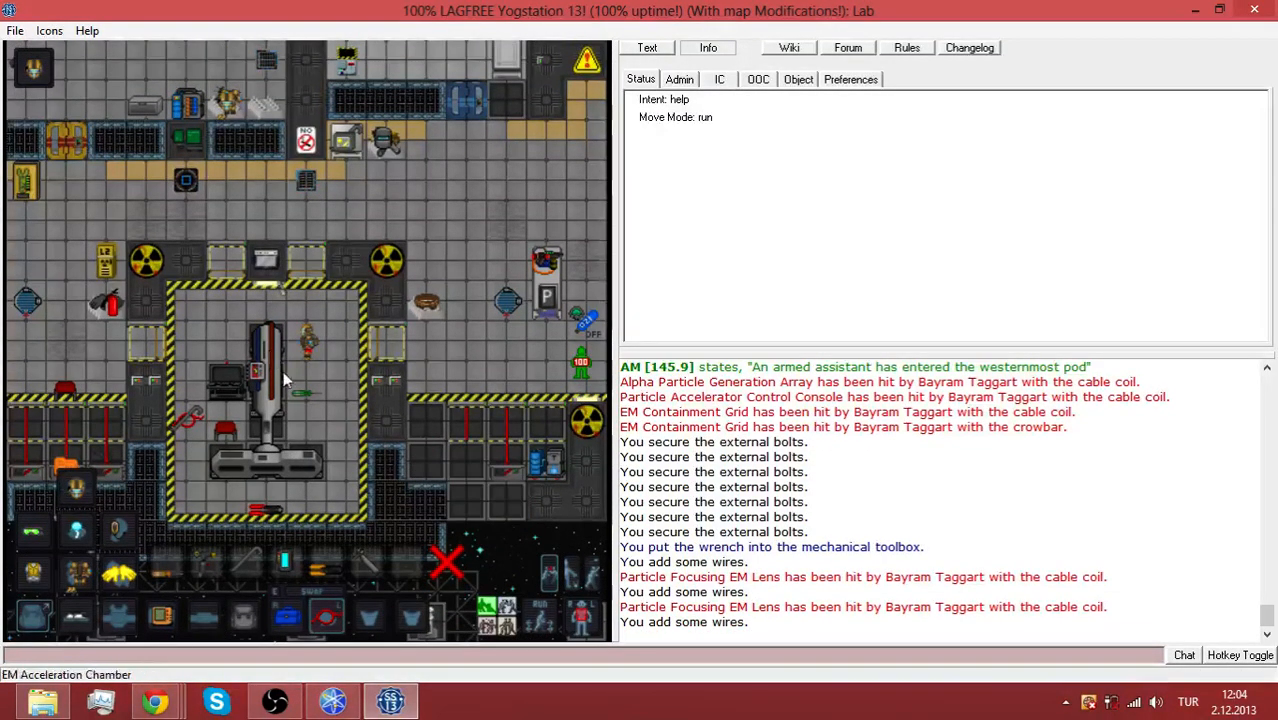
{"action": "key", "text": "Down"}
{"action": "key", "text": "Down"}
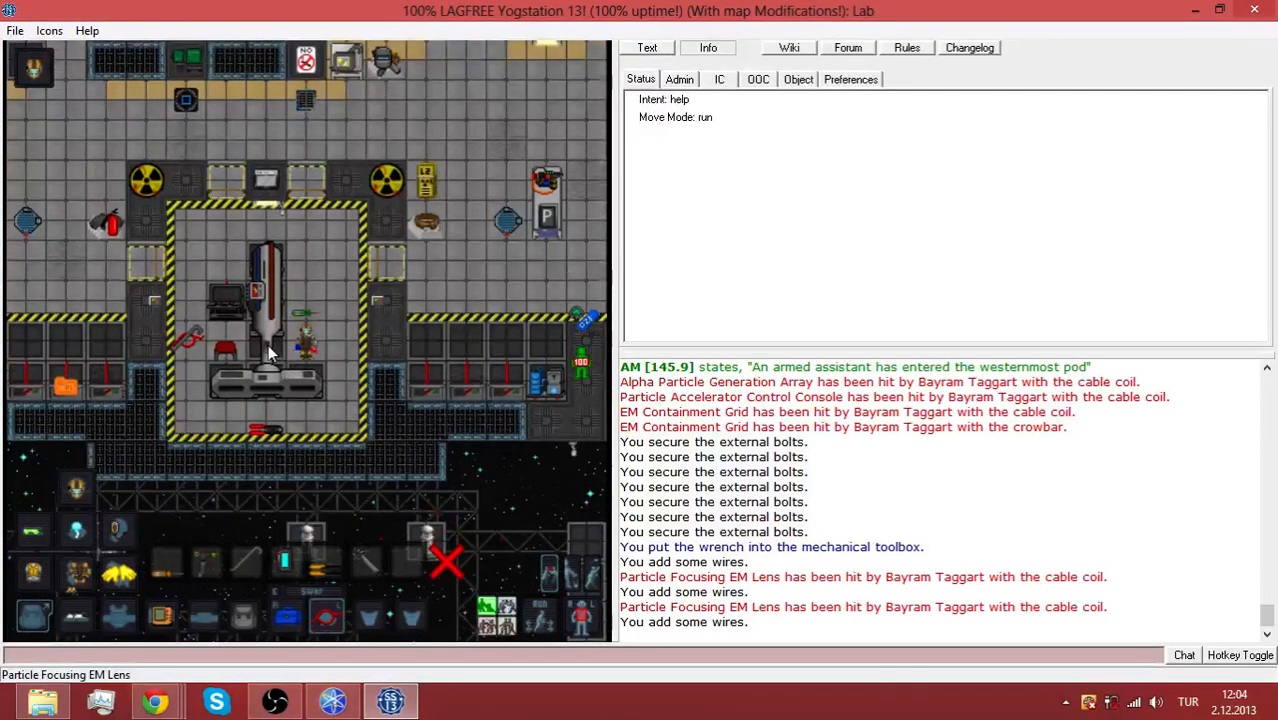
{"action": "left_click", "coordinate": [268, 344]}
{"action": "left_click", "coordinate": [306, 384]}
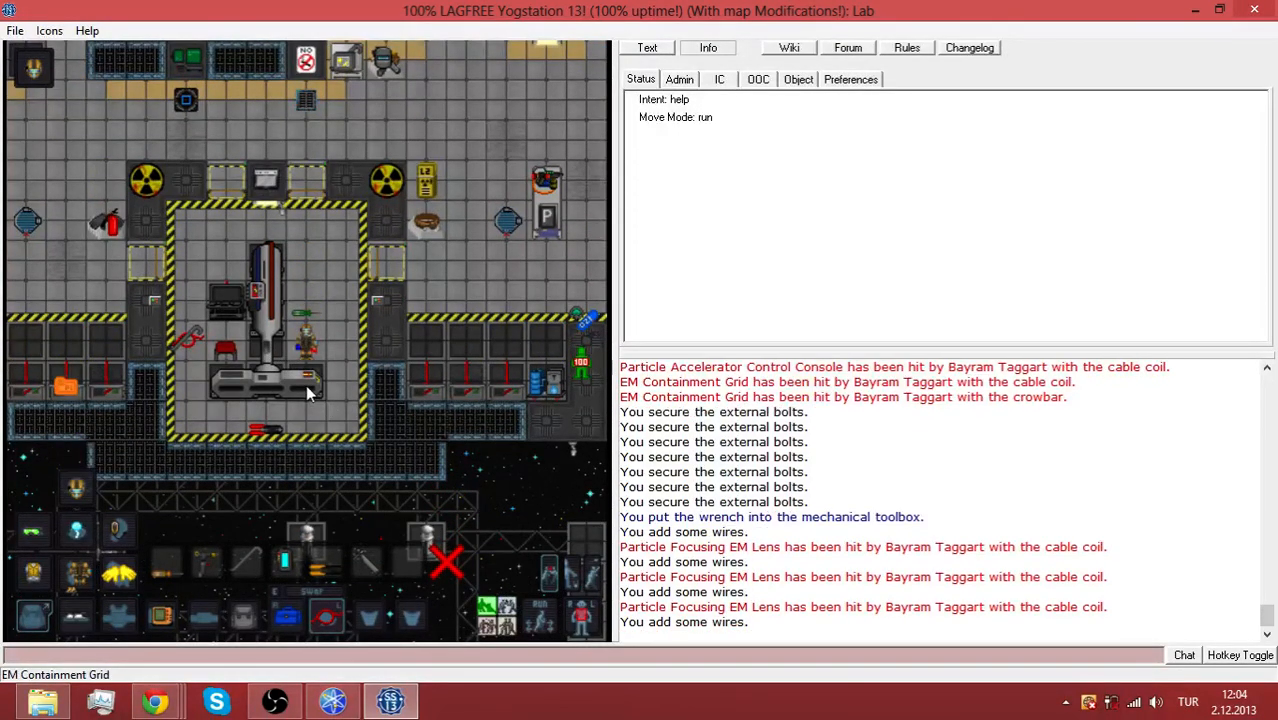
Walk around the accelerator wiring the EM Containment Grid and the next containment part
{"action": "key", "text": "Right"}
{"action": "key", "text": "Down"}
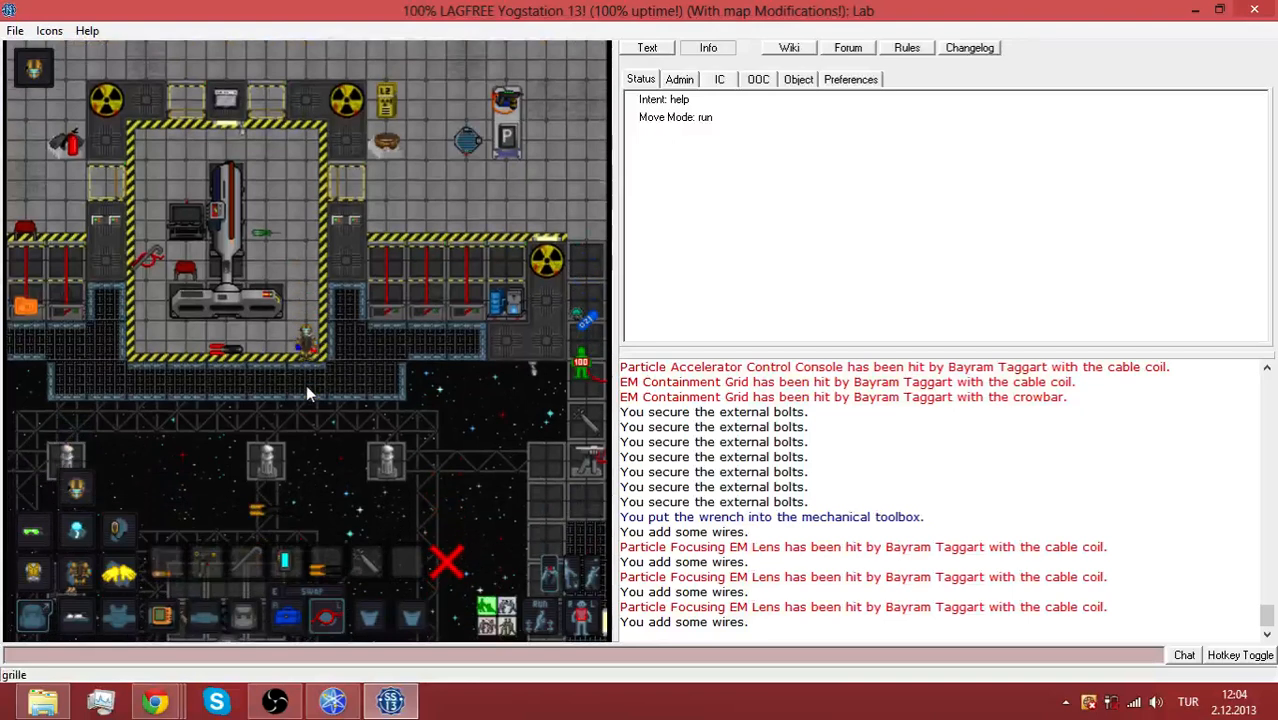
{"action": "key", "text": "Left"}
{"action": "key", "text": "Down"}
{"action": "left_click", "coordinate": [303, 298]}
{"action": "key", "text": "Left"}
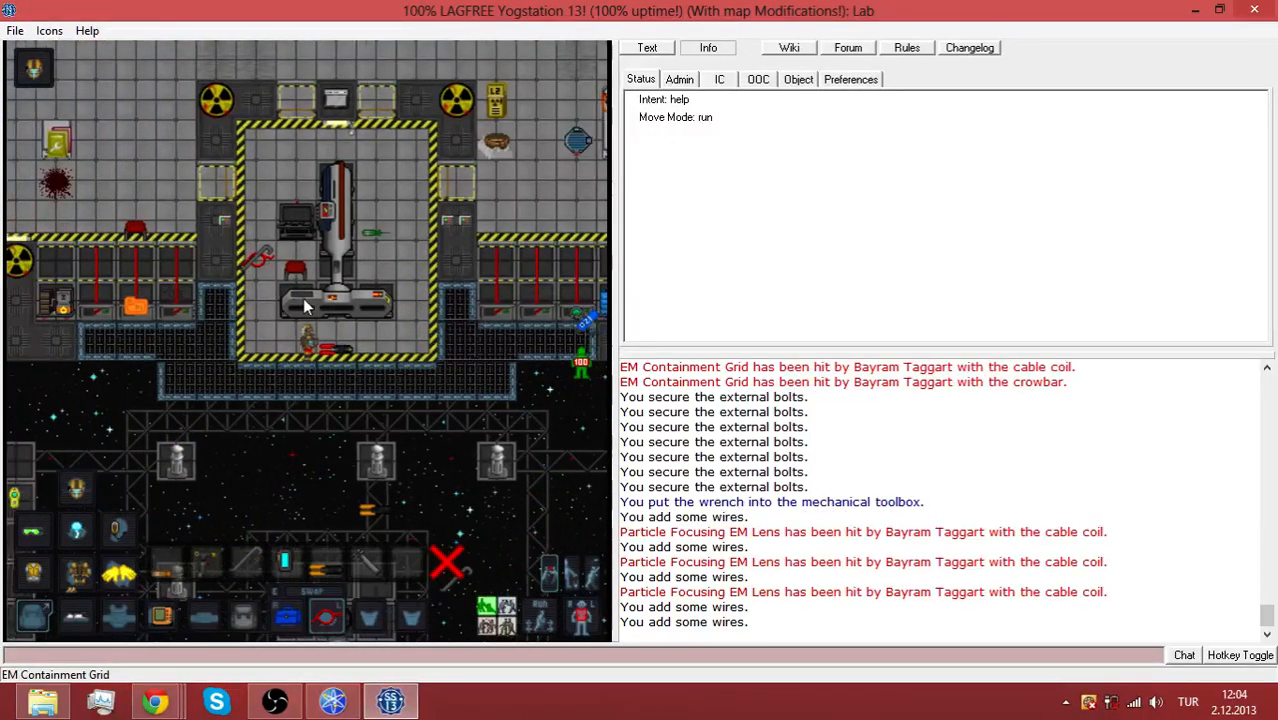
{"action": "key", "text": "Up"}
{"action": "left_click", "coordinate": [303, 298]}
{"action": "key", "text": "Left"}
Add more wires to the focusing lens from the north side, step west and say "What?" aloud in chat
{"action": "key", "text": "Up"}
{"action": "key", "text": "Up"}
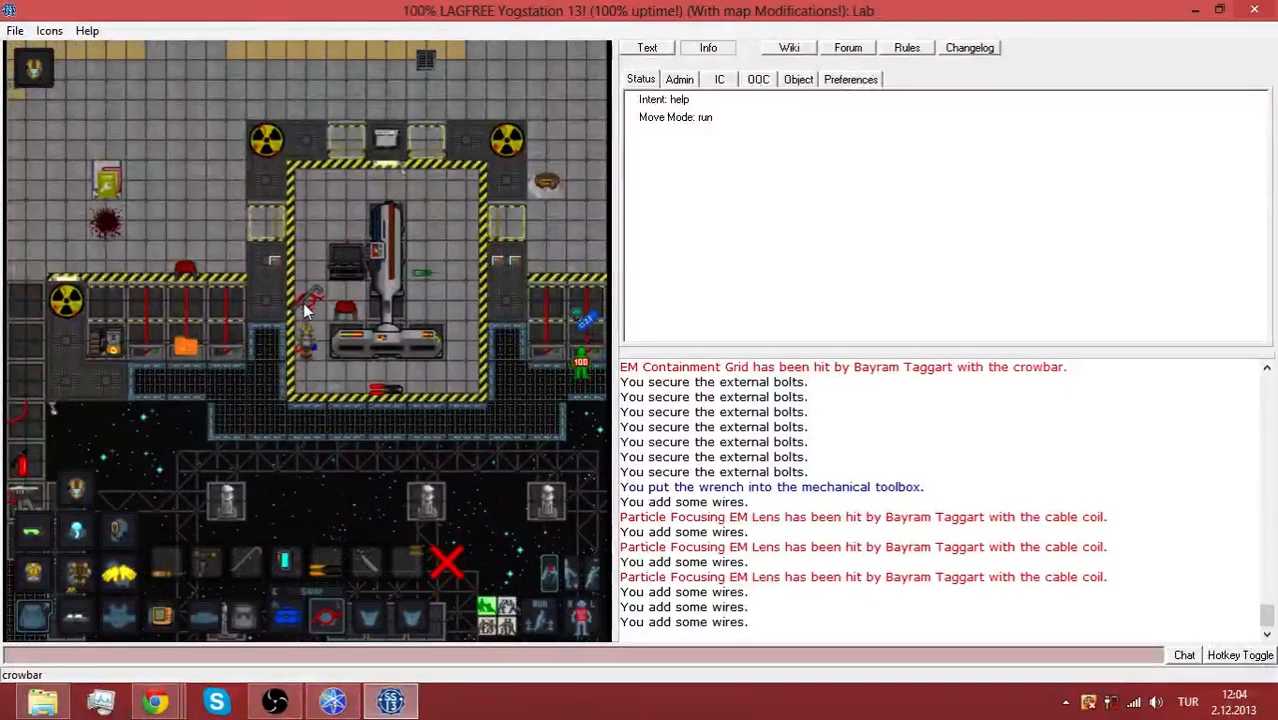
{"action": "key", "text": "Up"}
{"action": "key", "text": "Right"}
{"action": "left_click", "coordinate": [345, 348]}
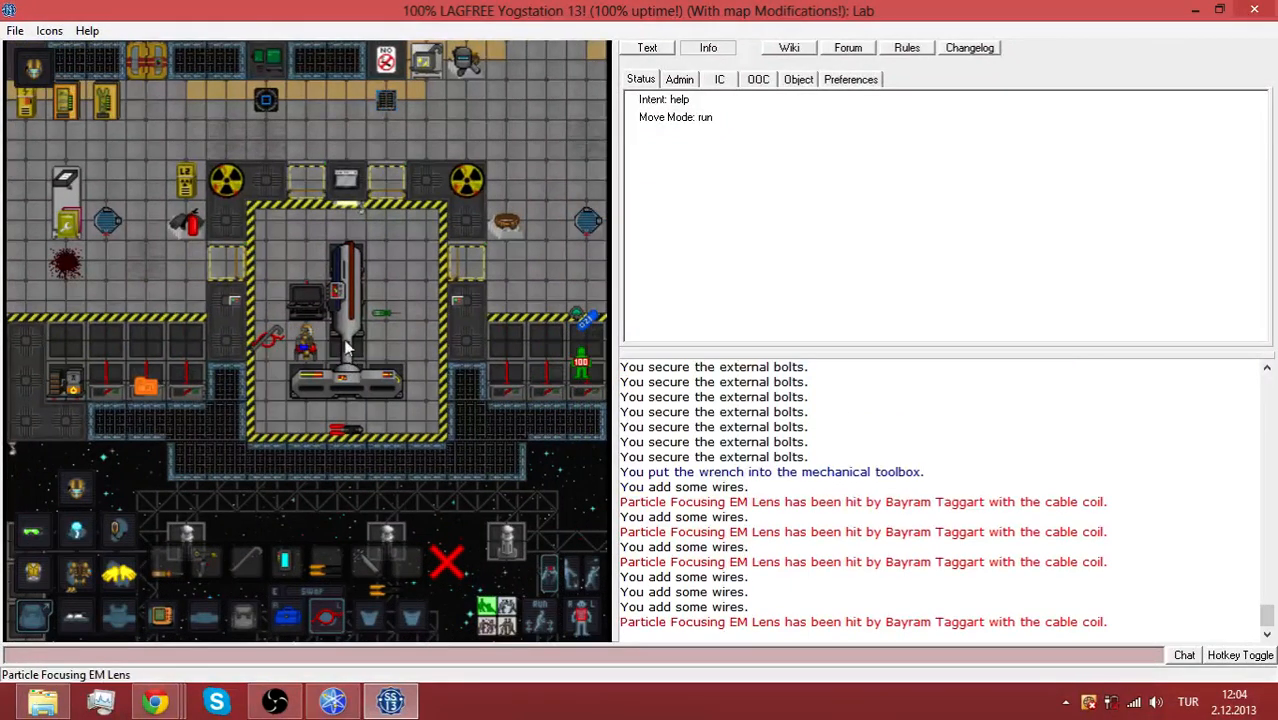
{"action": "left_click", "coordinate": [330, 330]}
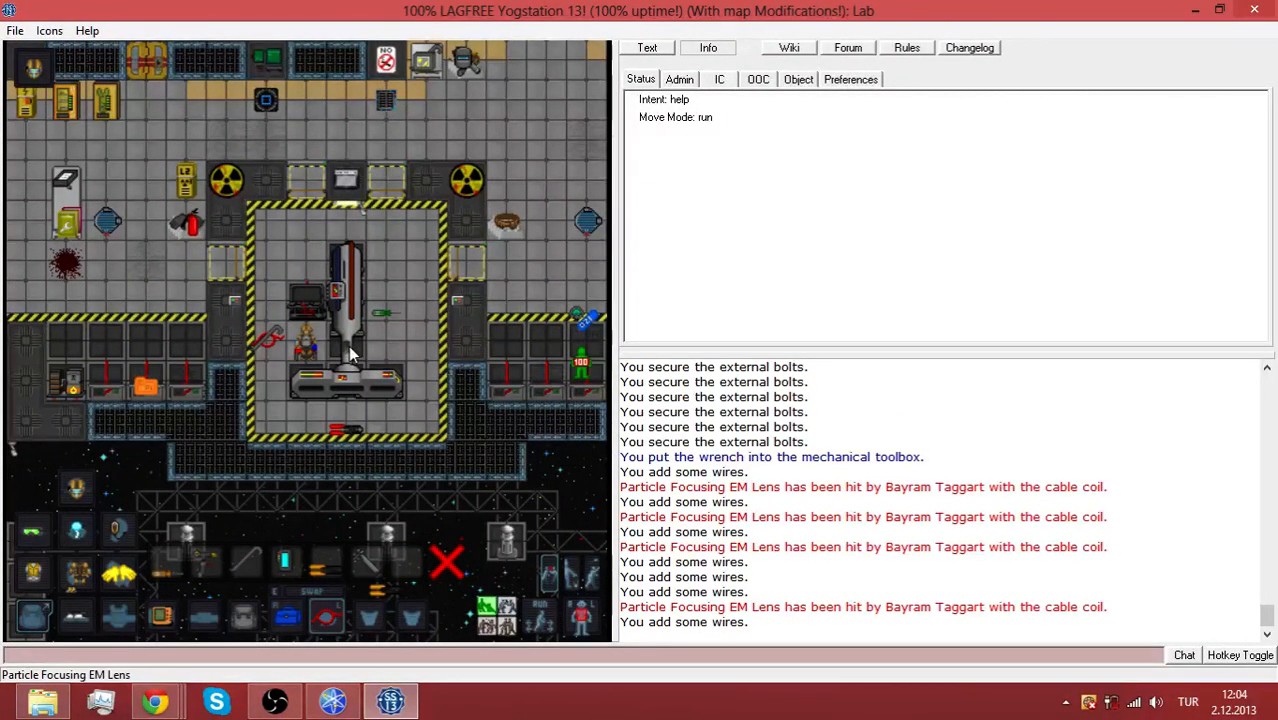
{"action": "key", "text": "Left"}
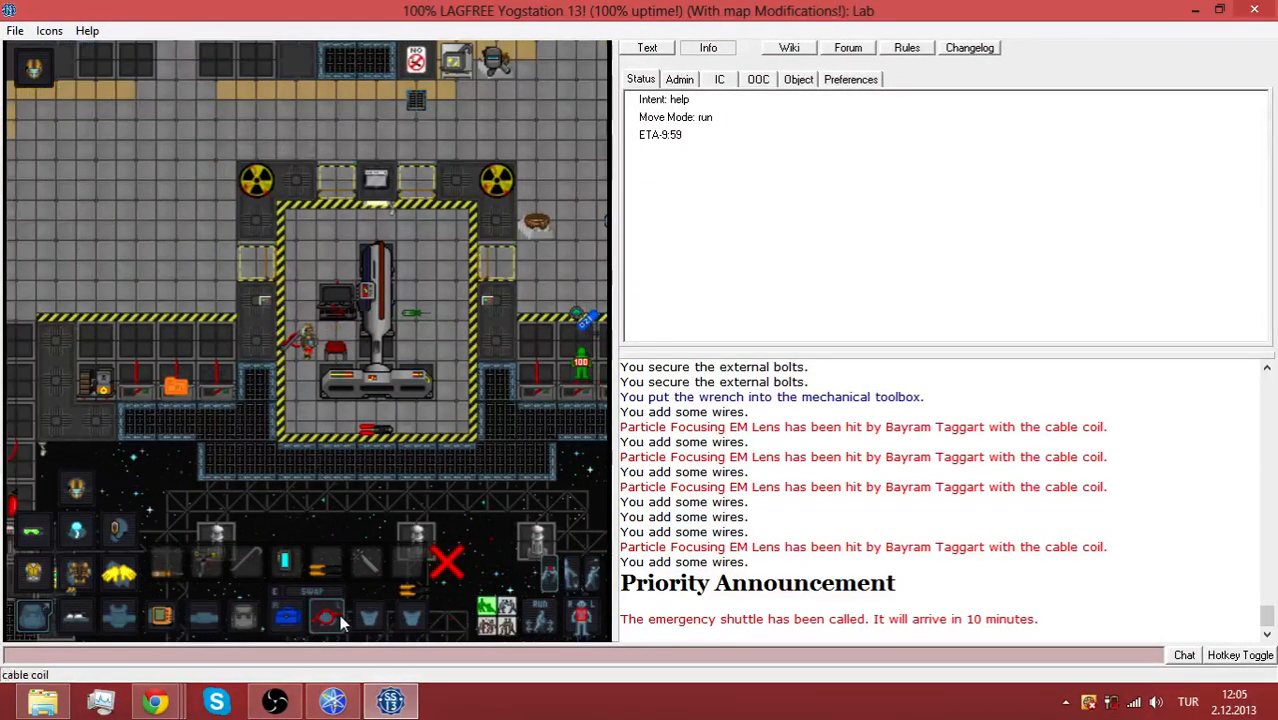
{"action": "key", "text": "Left"}
{"action": "type", "text": "y "}
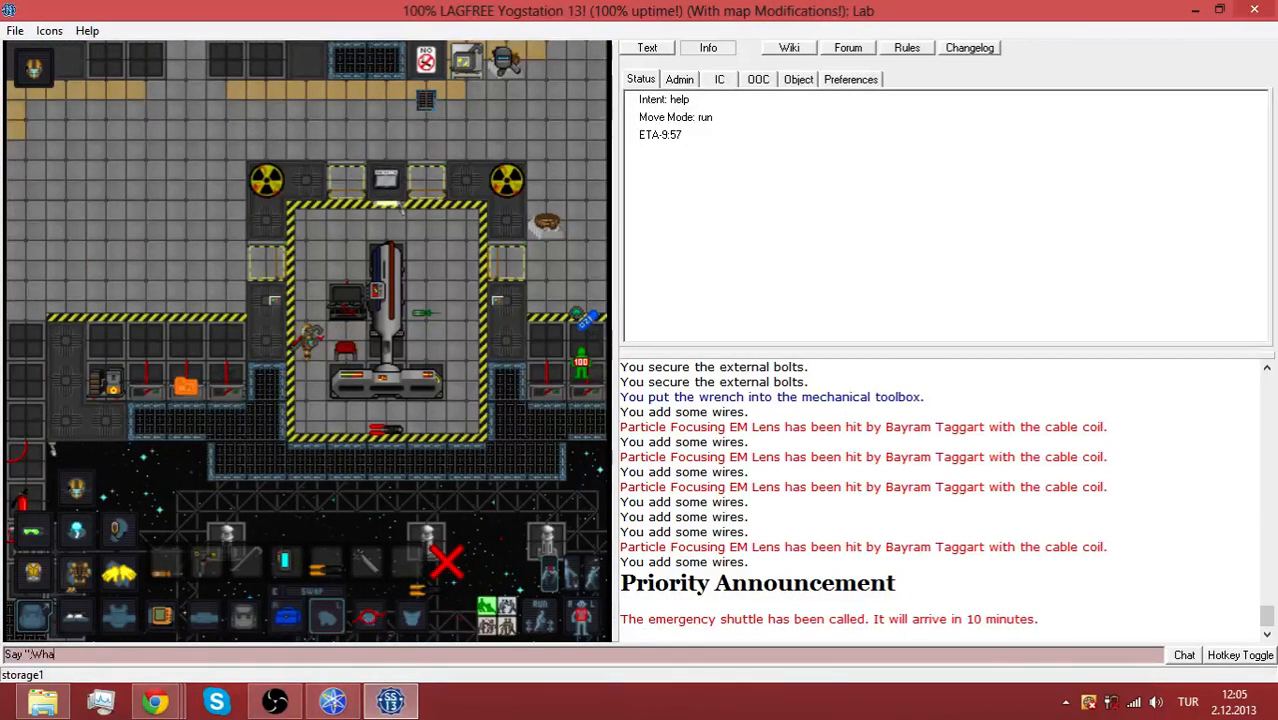
{"action": "type", "text": "What?"}
{"action": "key", "text": "Return"}
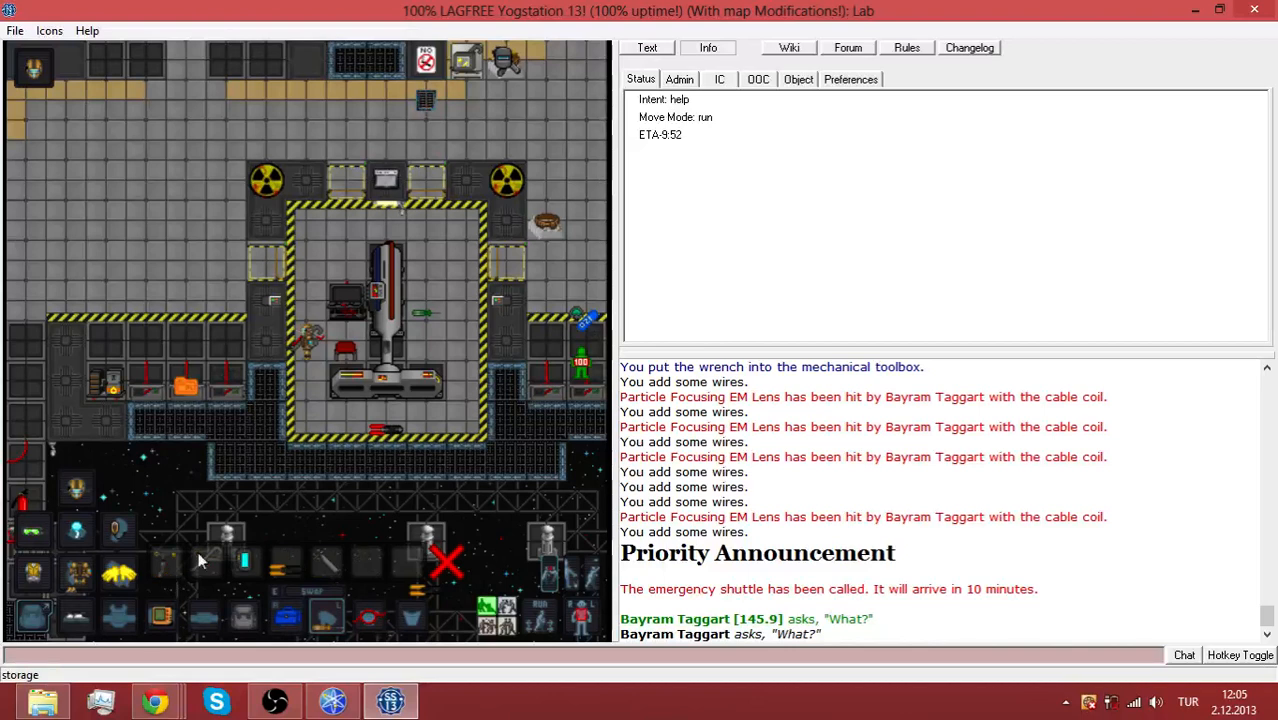
Close the access panels on the control console and the two adjacent accelerator parts
{"action": "key", "text": "Right"}
{"action": "left_click", "coordinate": [345, 340]}
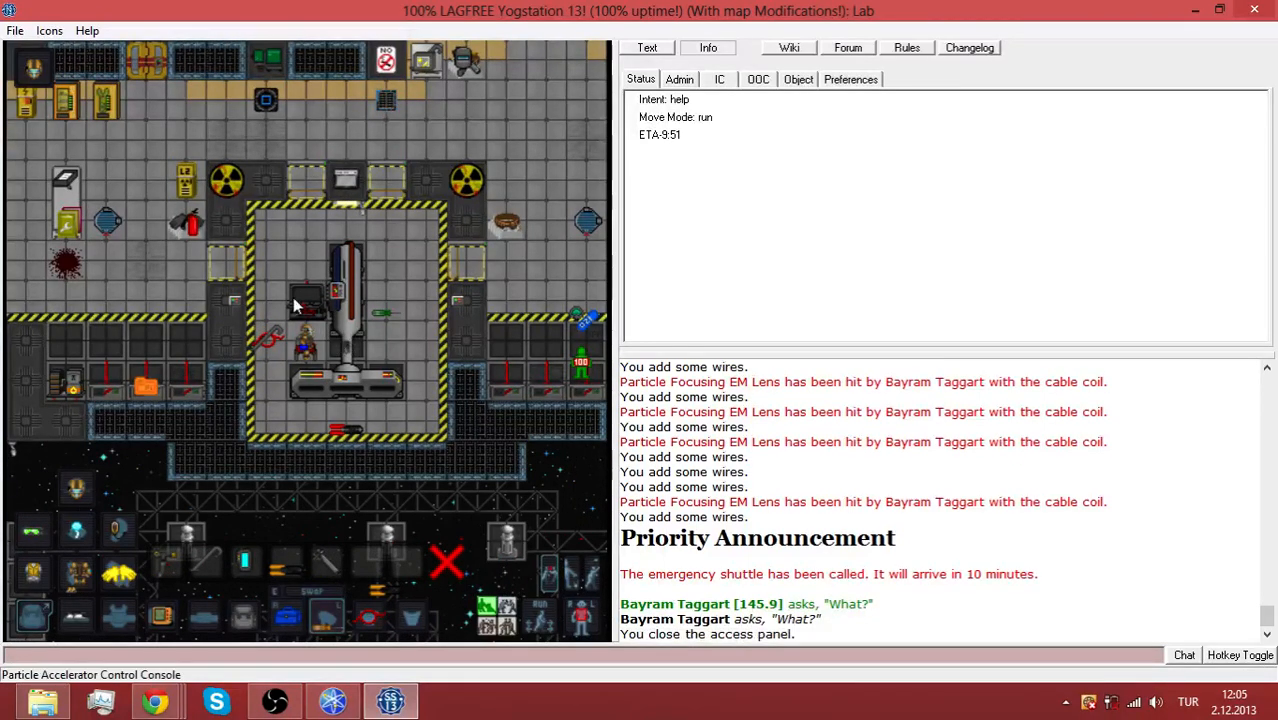
{"action": "left_click", "coordinate": [310, 312]}
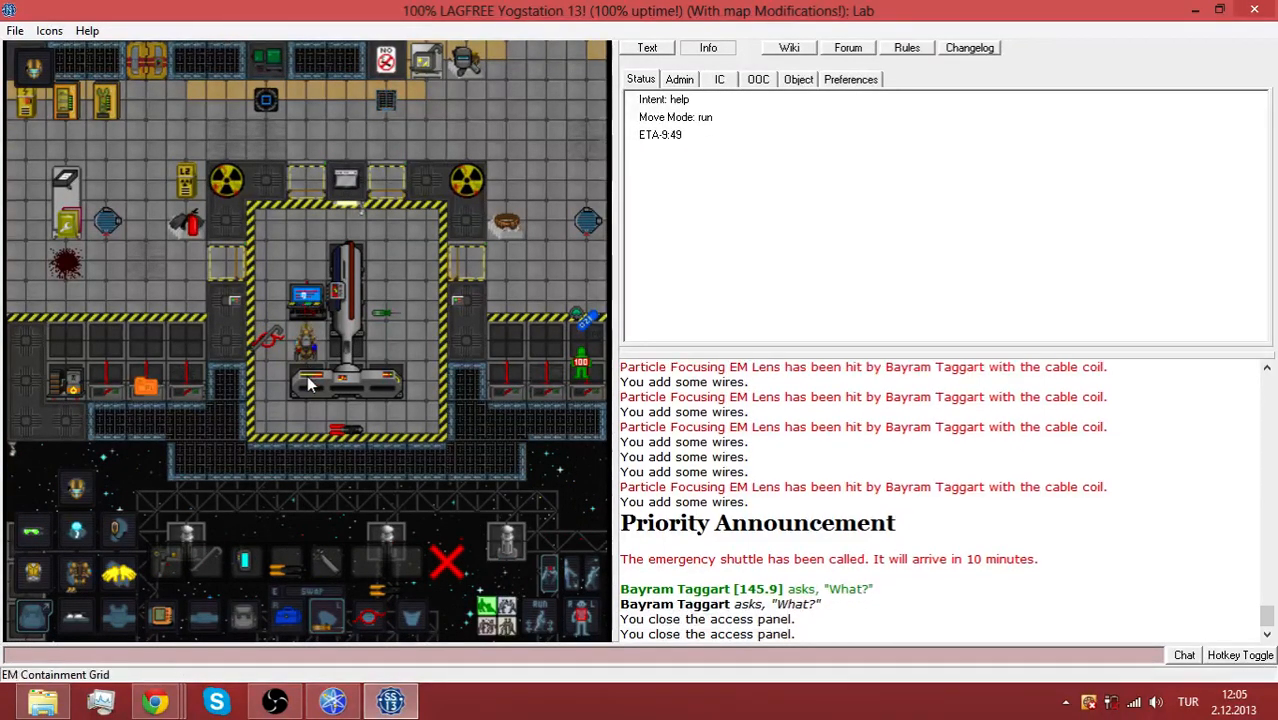
{"action": "left_click", "coordinate": [310, 382]}
Move along the accelerator and close the EM Containment Grid's and the next part's access panels
{"action": "key", "text": "Down"}
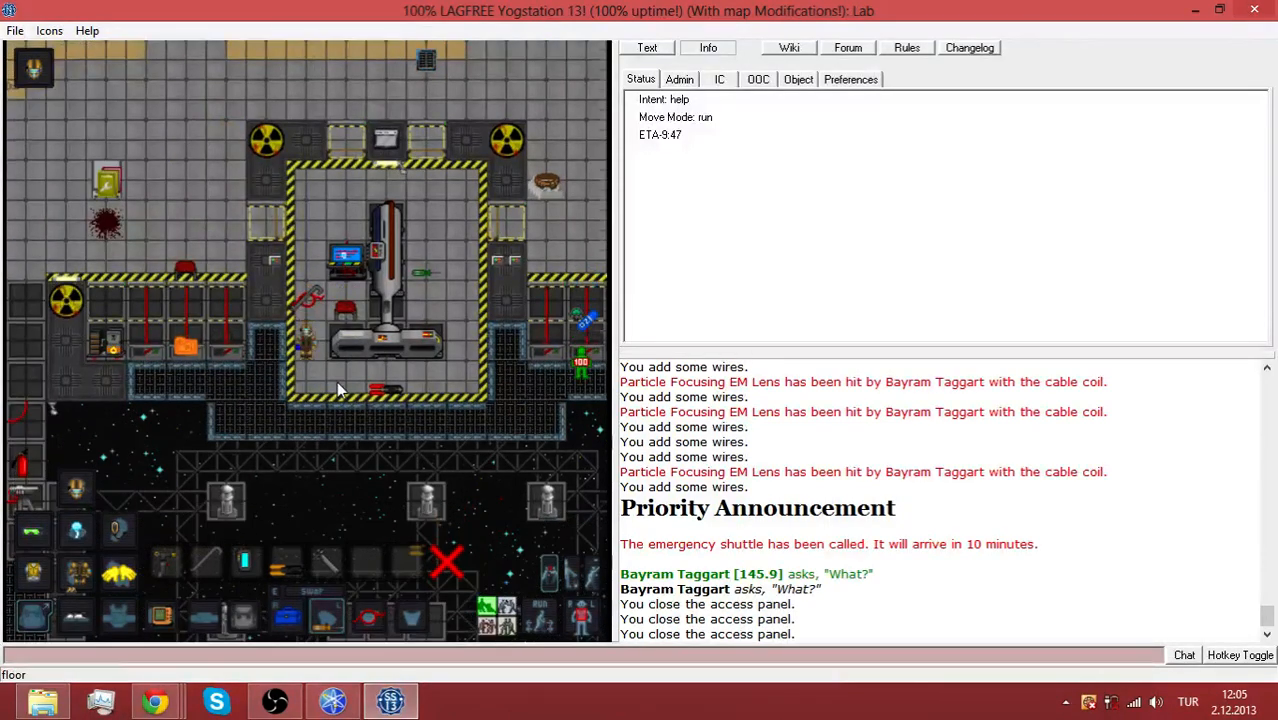
{"action": "key", "text": "Down"}
{"action": "key", "text": "Right"}
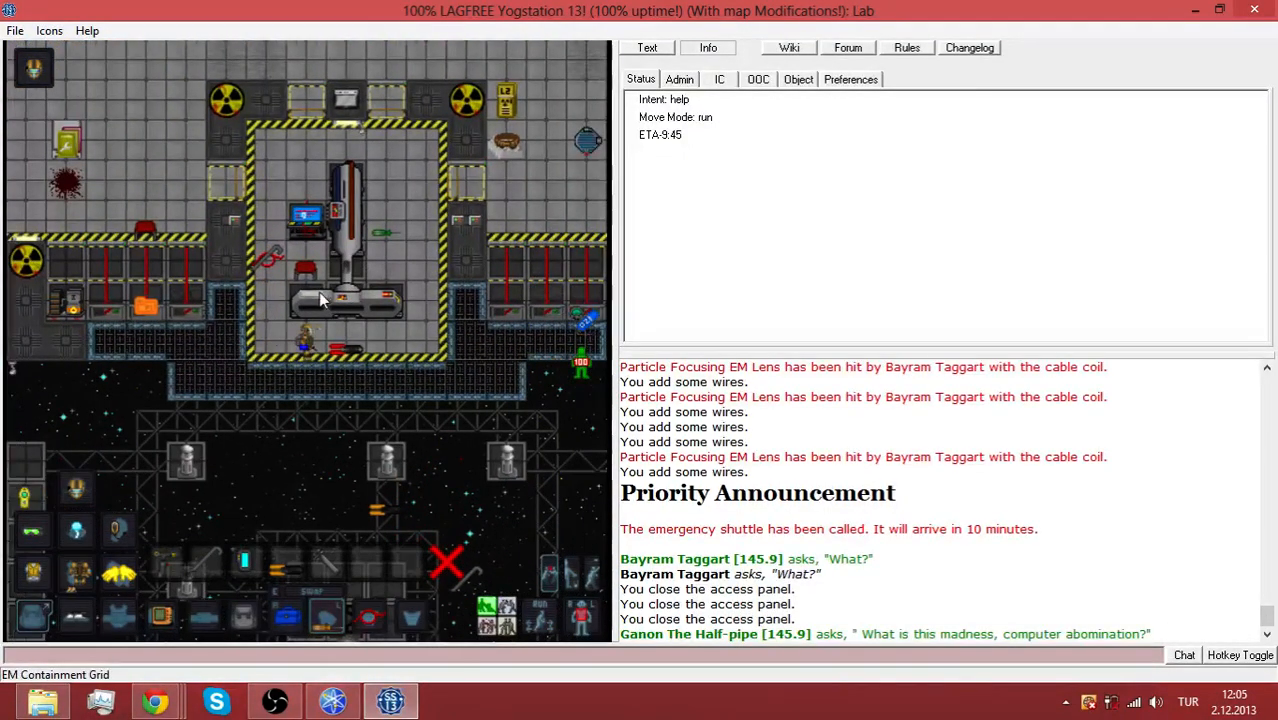
{"action": "key", "text": "Right"}
{"action": "left_click", "coordinate": [313, 309]}
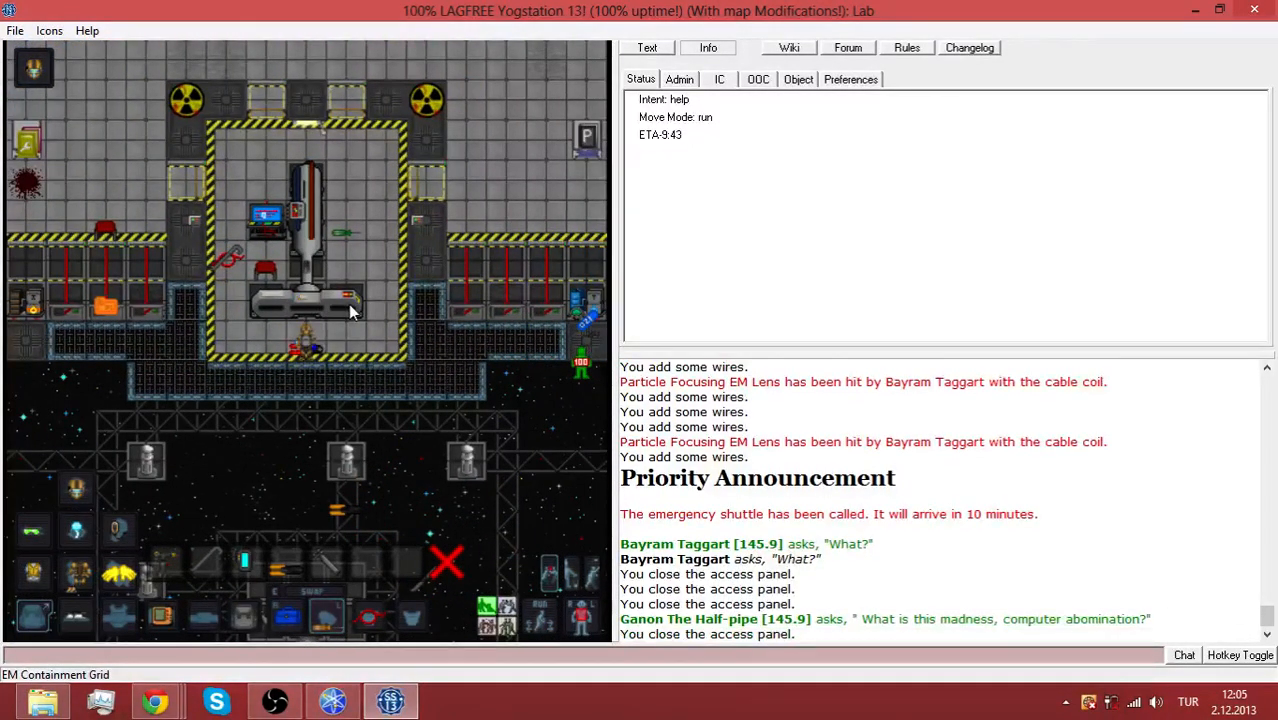
{"action": "left_click", "coordinate": [350, 310]}
Close the Alpha Particle Generation Array's and the last part's panels, then leave the chamber
{"action": "key", "text": "Right"}
{"action": "key", "text": "Right"}
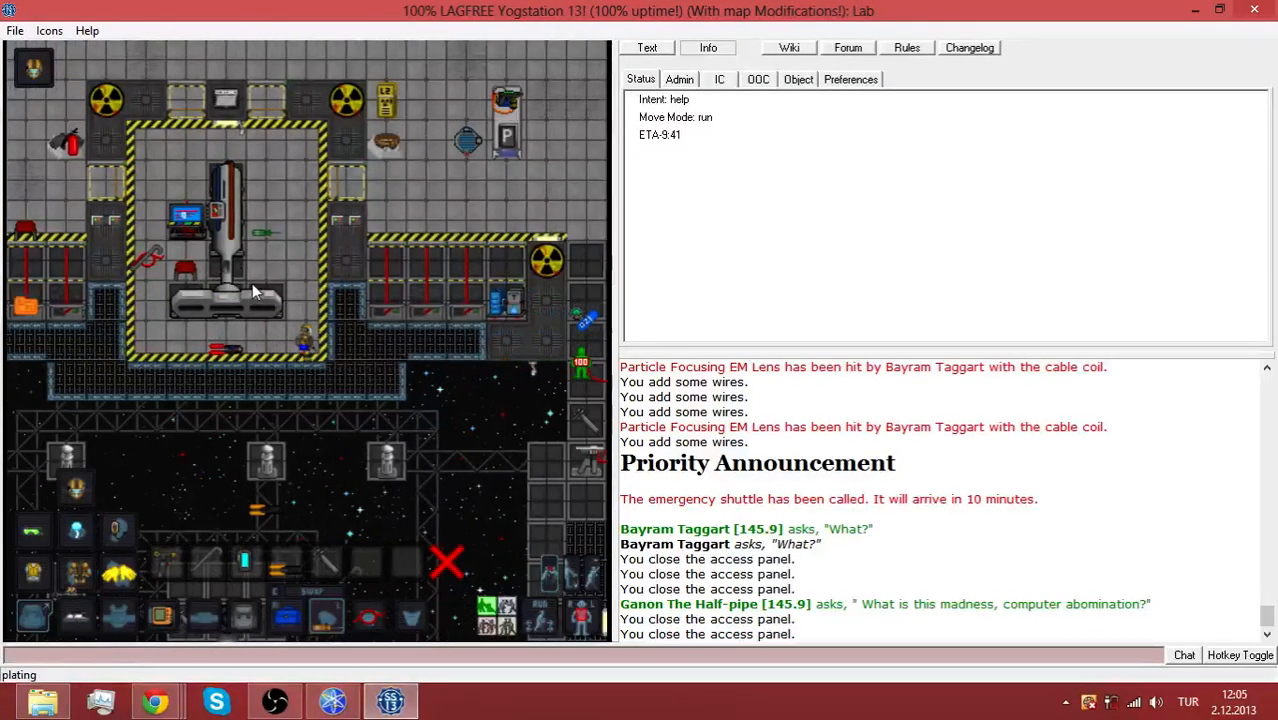
{"action": "key", "text": "Up"}
{"action": "key", "text": "Up"}
{"action": "key", "text": "Up"}
{"action": "key", "text": "Up"}
{"action": "left_click", "coordinate": [273, 300]}
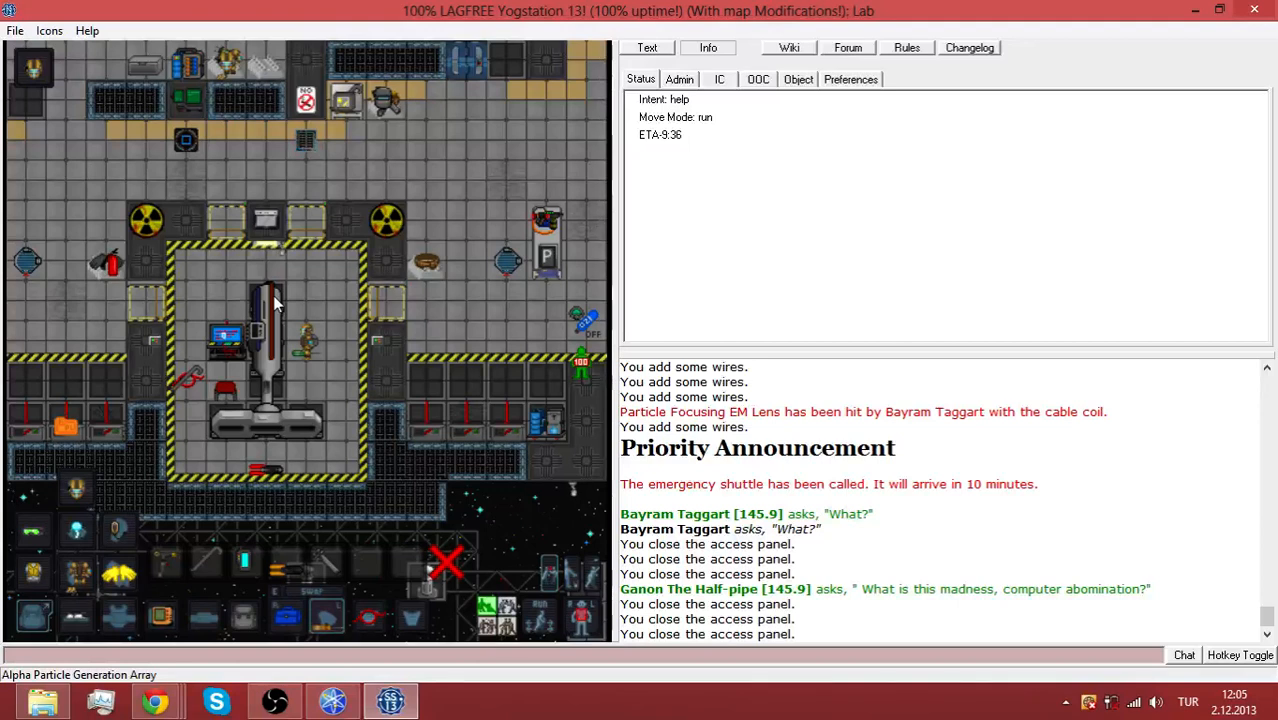
{"action": "left_click", "coordinate": [273, 300]}
{"action": "key", "text": "Up"}
{"action": "key", "text": "Up"}
{"action": "key", "text": "Up"}
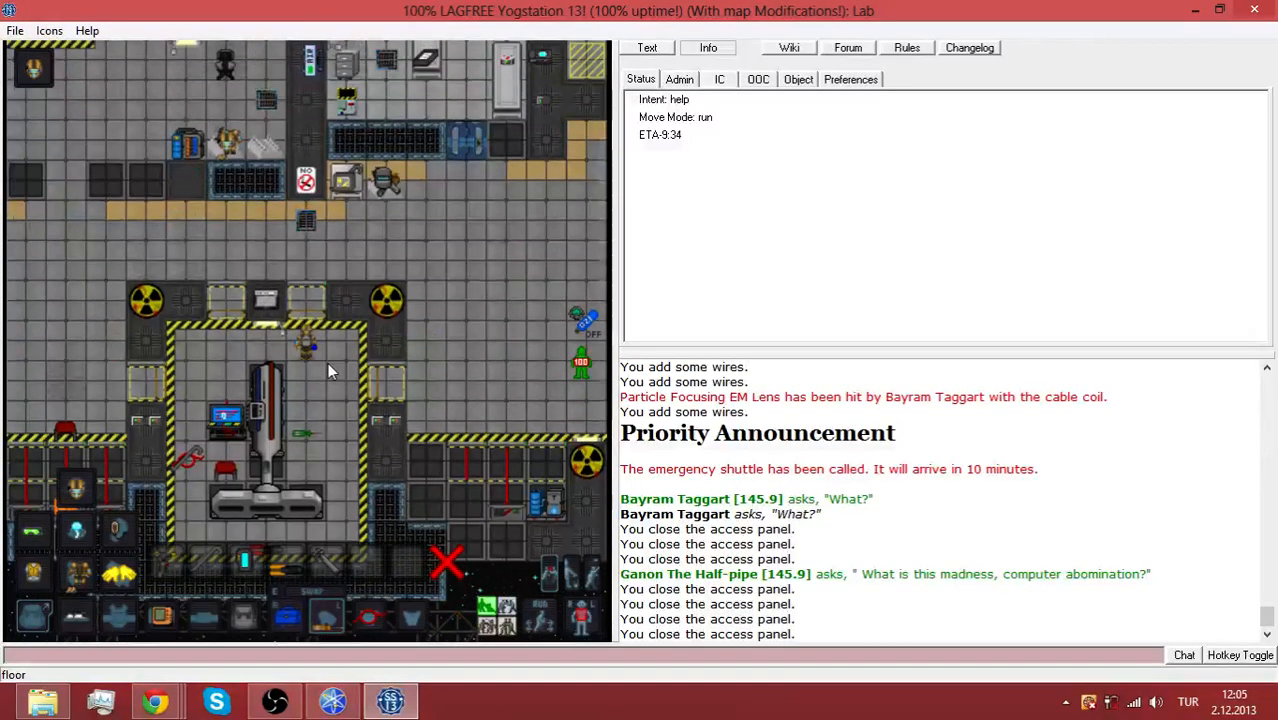
{"action": "key", "text": "Left"}
{"action": "key", "text": "Left"}
{"action": "key", "text": "Left"}
{"action": "key", "text": "Left"}
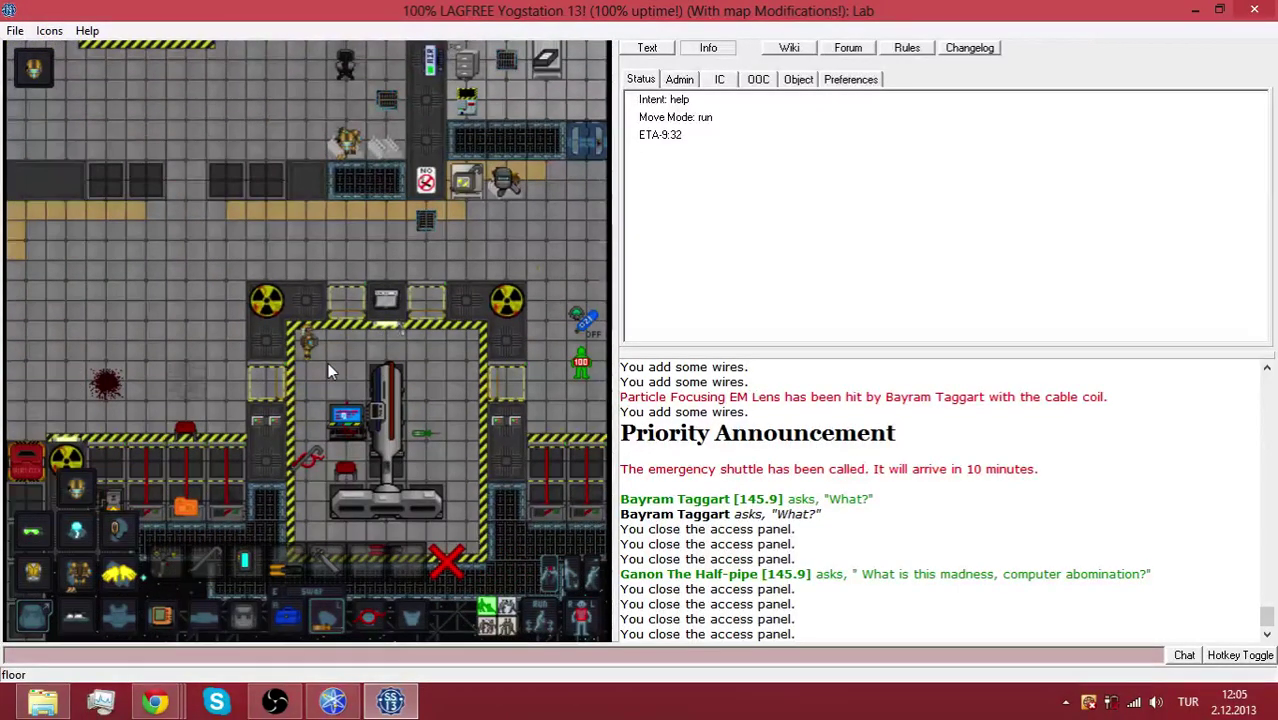
{"action": "key", "text": "Up"}
{"action": "key", "text": "Left"}
{"action": "key", "text": "Left"}
{"action": "key", "text": "Left"}
{"action": "key", "text": "Left"}
Stow the screwdriver in the toolbox and walk to the tank storage unit
{"action": "left_click", "coordinate": [243, 562]}
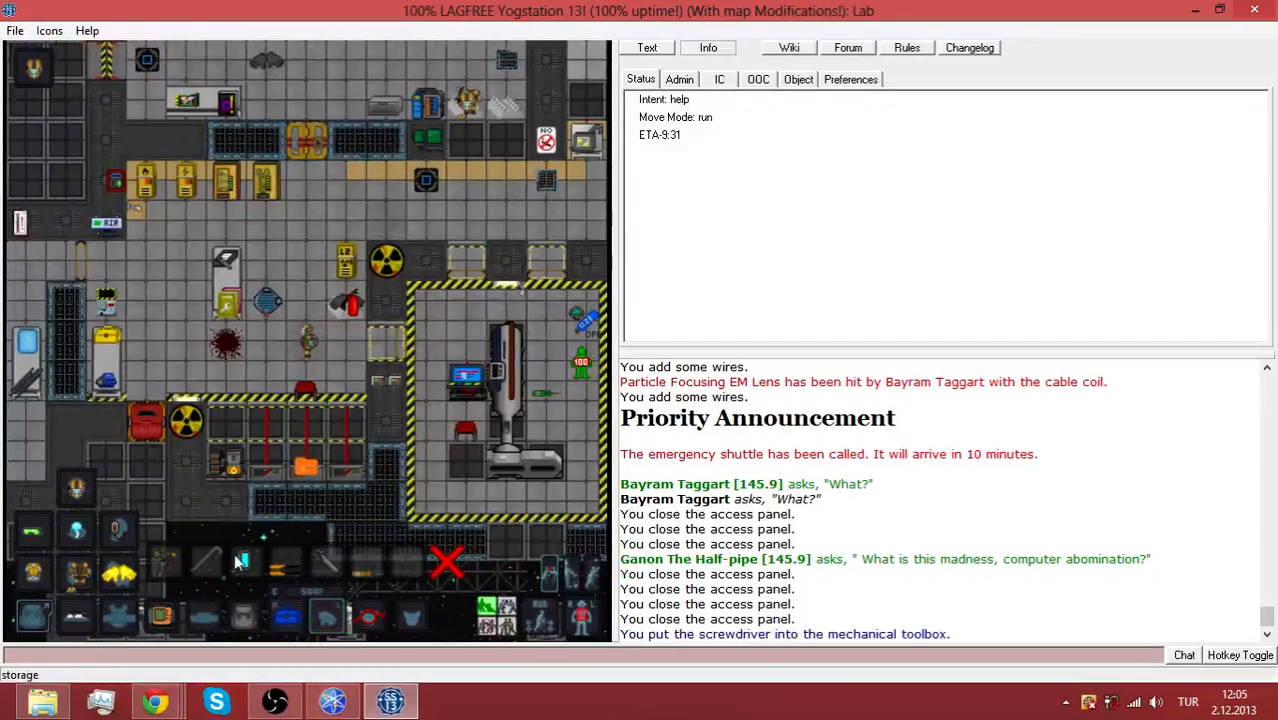
{"action": "key", "text": "Up"}
{"action": "key", "text": "Up"}
{"action": "key", "text": "Up"}
{"action": "key", "text": "Up"}
{"action": "key", "text": "Up"}
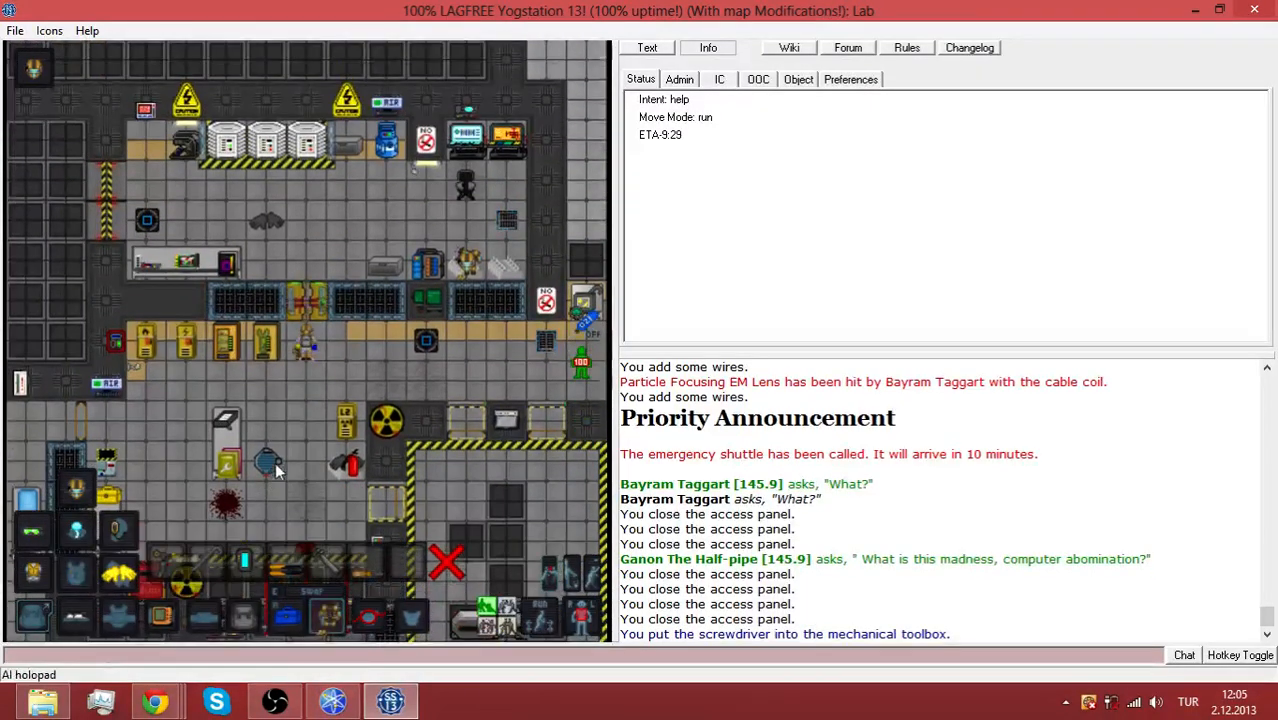
{"action": "key", "text": "Up"}
{"action": "key", "text": "Up"}
{"action": "key", "text": "Up"}
{"action": "key", "text": "Left"}
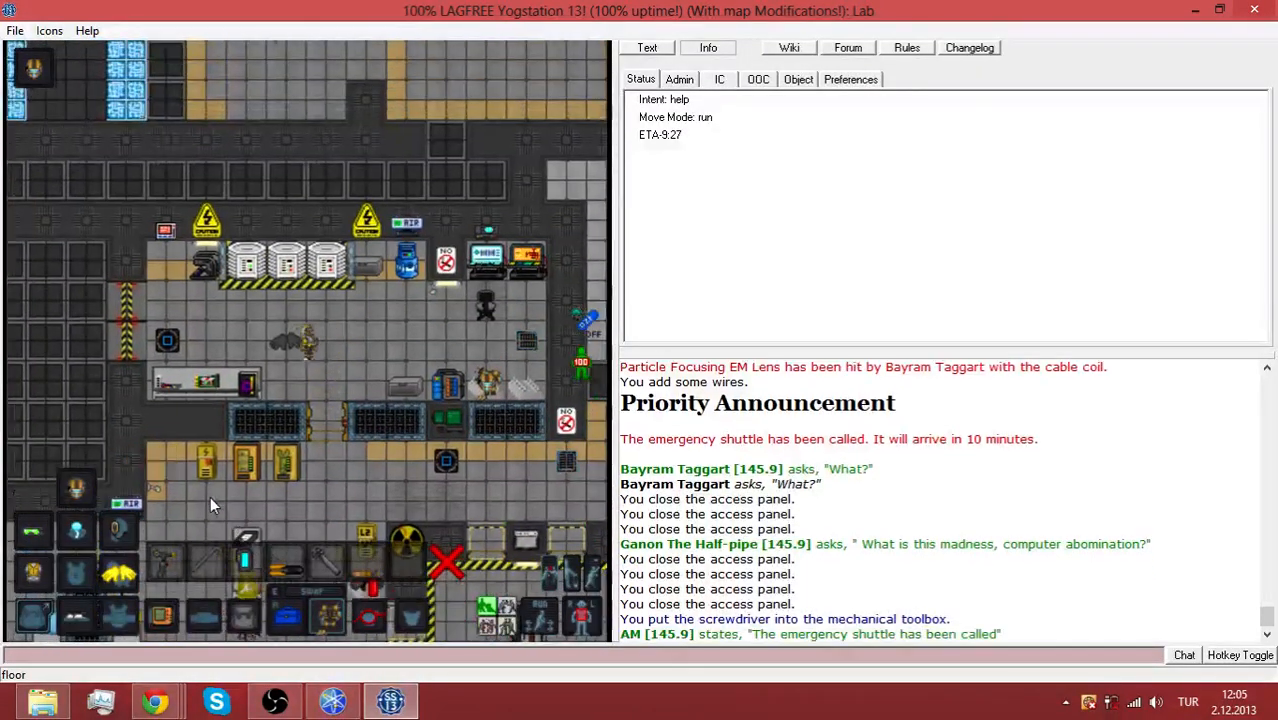
{"action": "key", "text": "Left"}
{"action": "key", "text": "Left"}
{"action": "key", "text": "Left"}
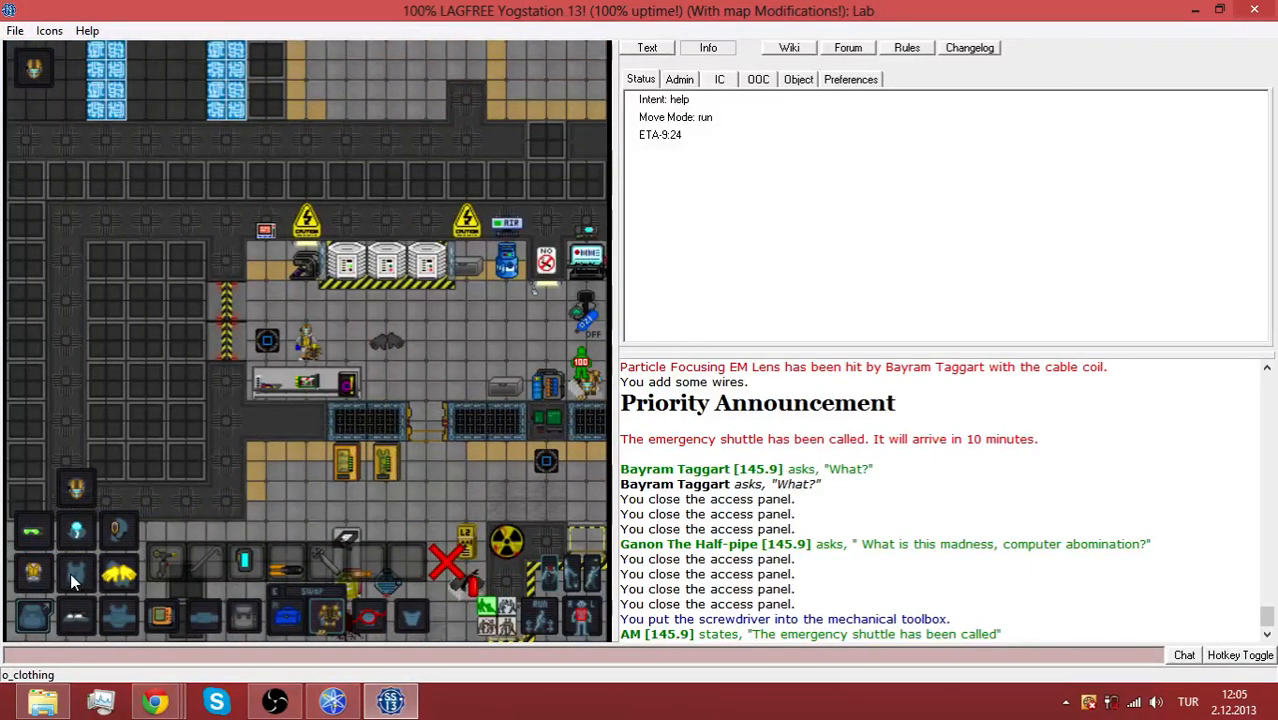
{"action": "key", "text": "Left"}
{"action": "key", "text": "Right"}
{"action": "key", "text": "Right"}
{"action": "key", "text": "Right"}
{"action": "key", "text": "Right"}
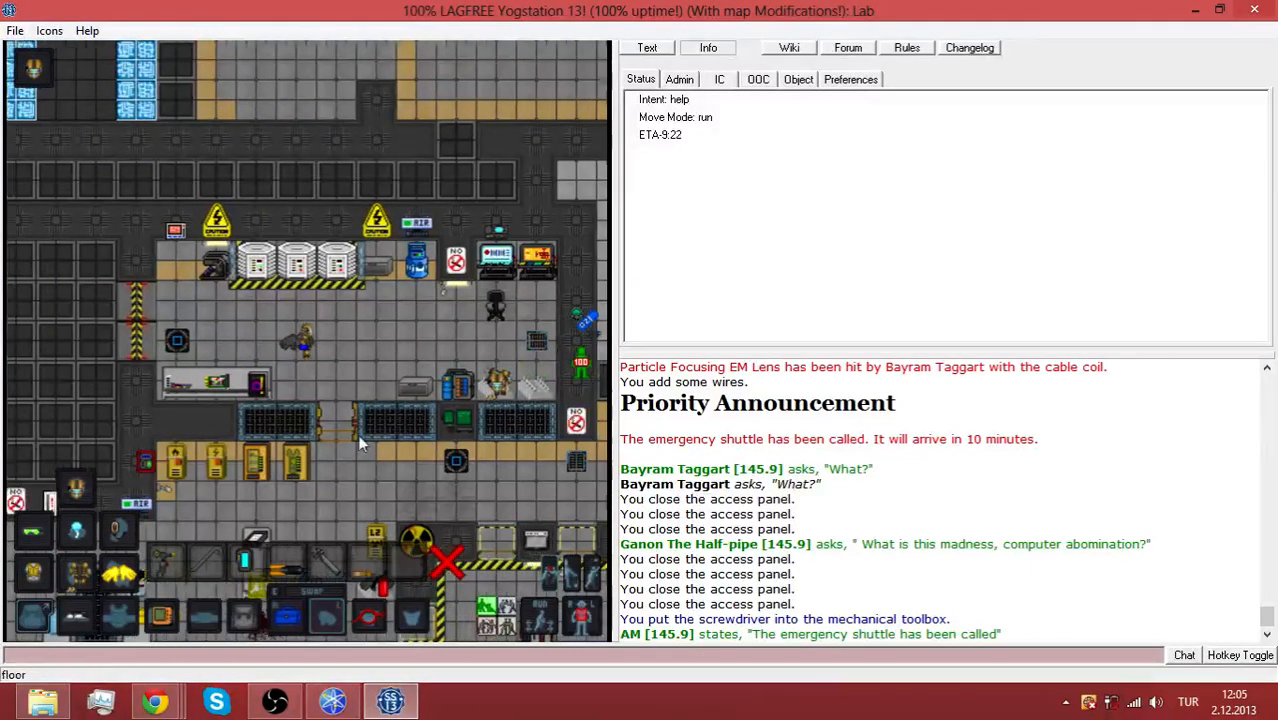
{"action": "key", "text": "Right"}
{"action": "key", "text": "Right"}
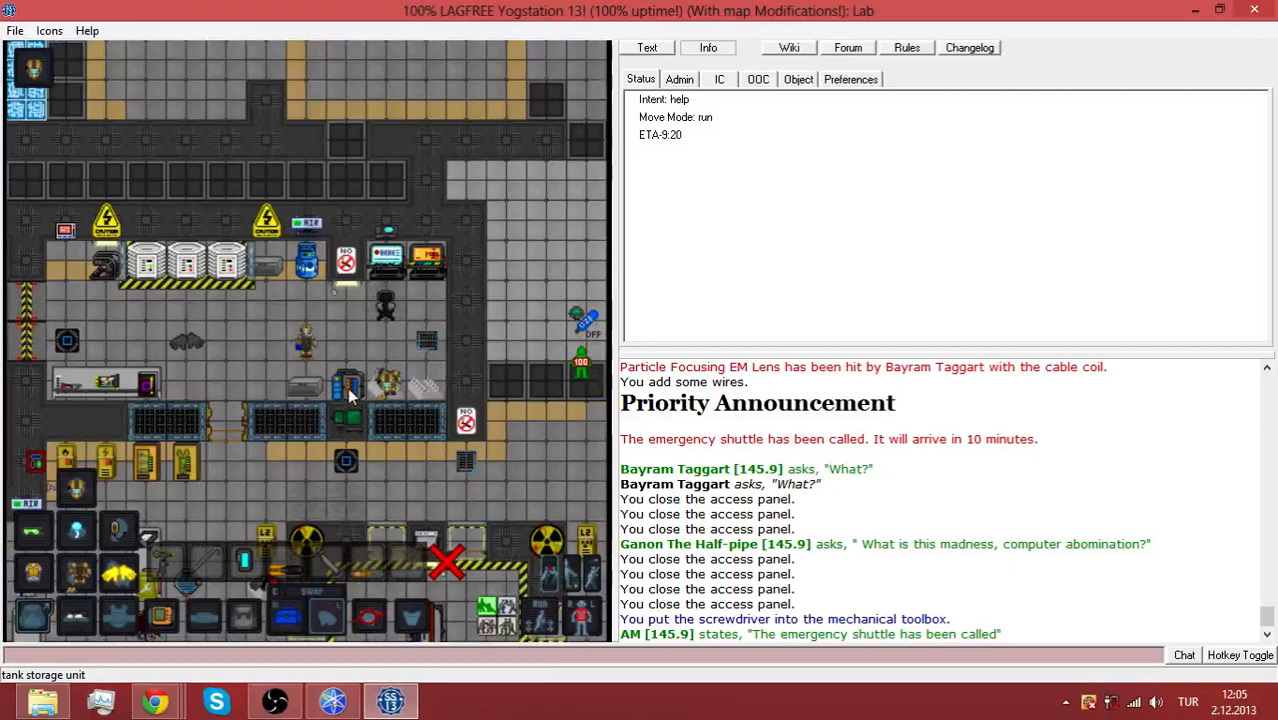
Dispense plasma tanks from the tank storage unit and dismiss its window
{"action": "left_click", "coordinate": [345, 395]}
{"action": "left_click", "coordinate": [595, 242]}
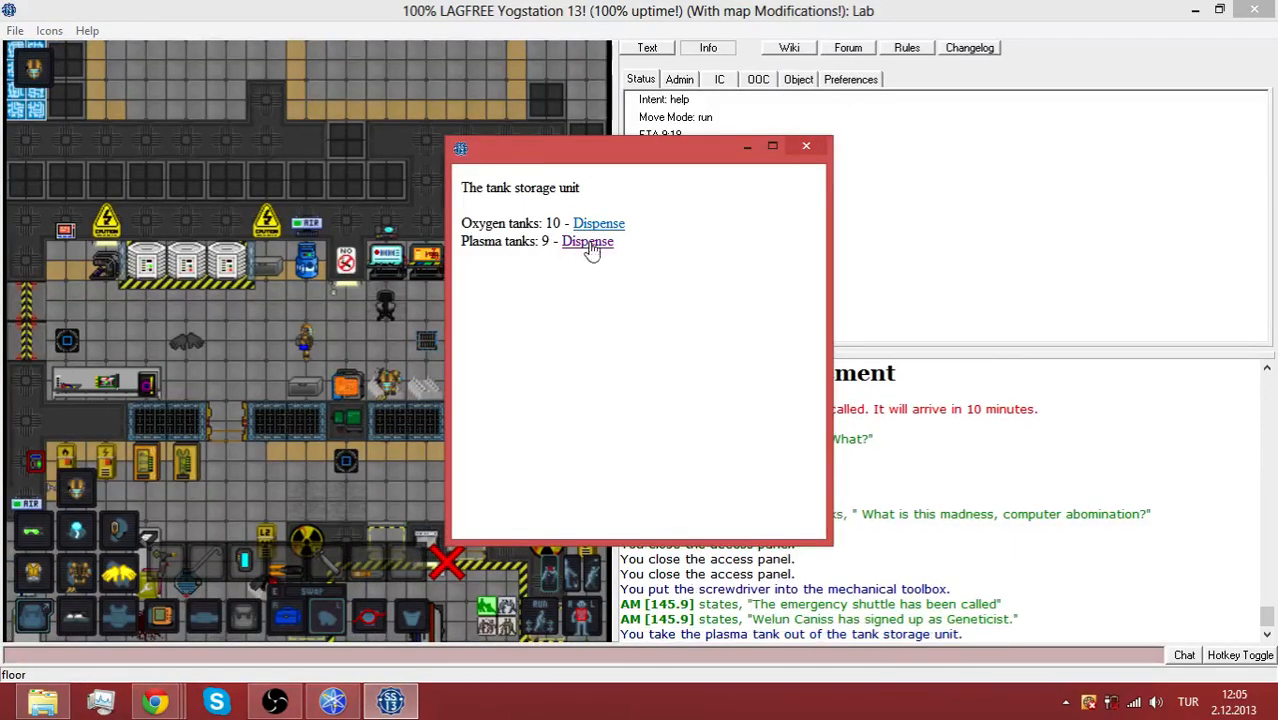
{"action": "left_click", "coordinate": [592, 242]}
{"action": "left_click", "coordinate": [592, 246]}
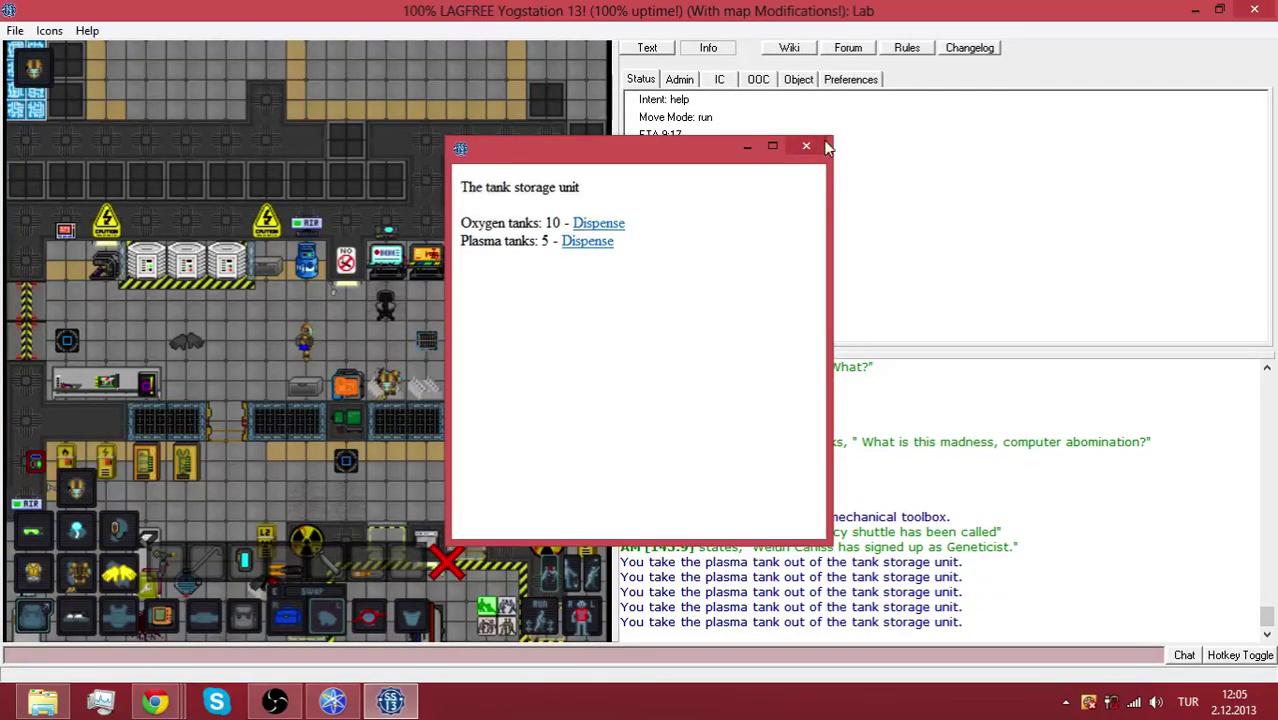
{"action": "left_click", "coordinate": [806, 146]}
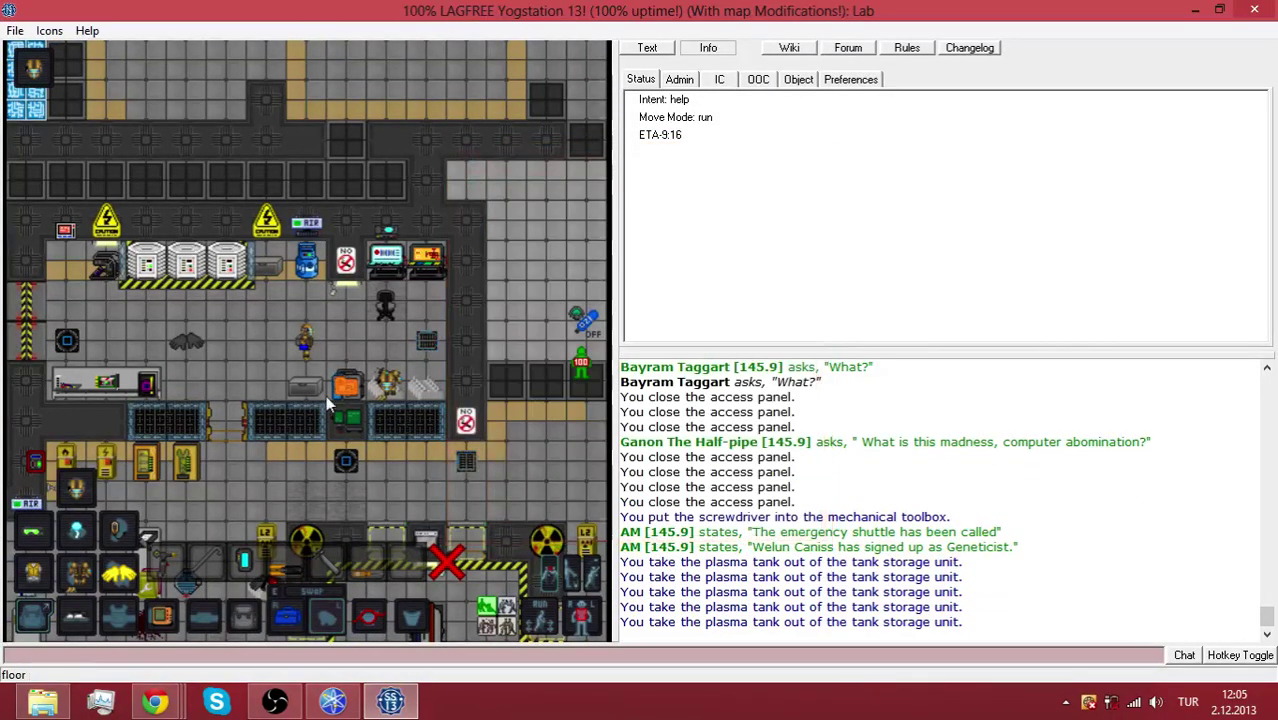
Pack the dispensed plasma tanks into the backpack and start walking back toward the engine
{"action": "left_click", "coordinate": [247, 617]}
{"action": "left_click", "coordinate": [247, 617]}
{"action": "left_click", "coordinate": [244, 615]}
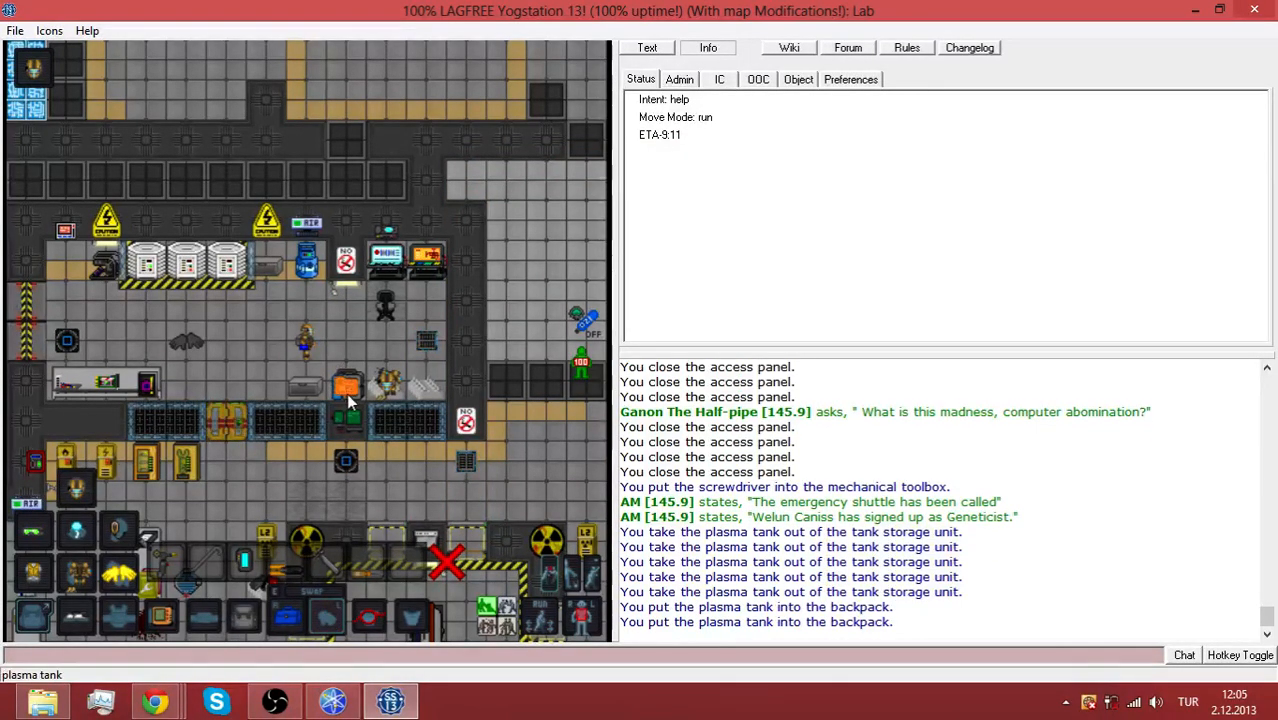
{"action": "left_click", "coordinate": [241, 618]}
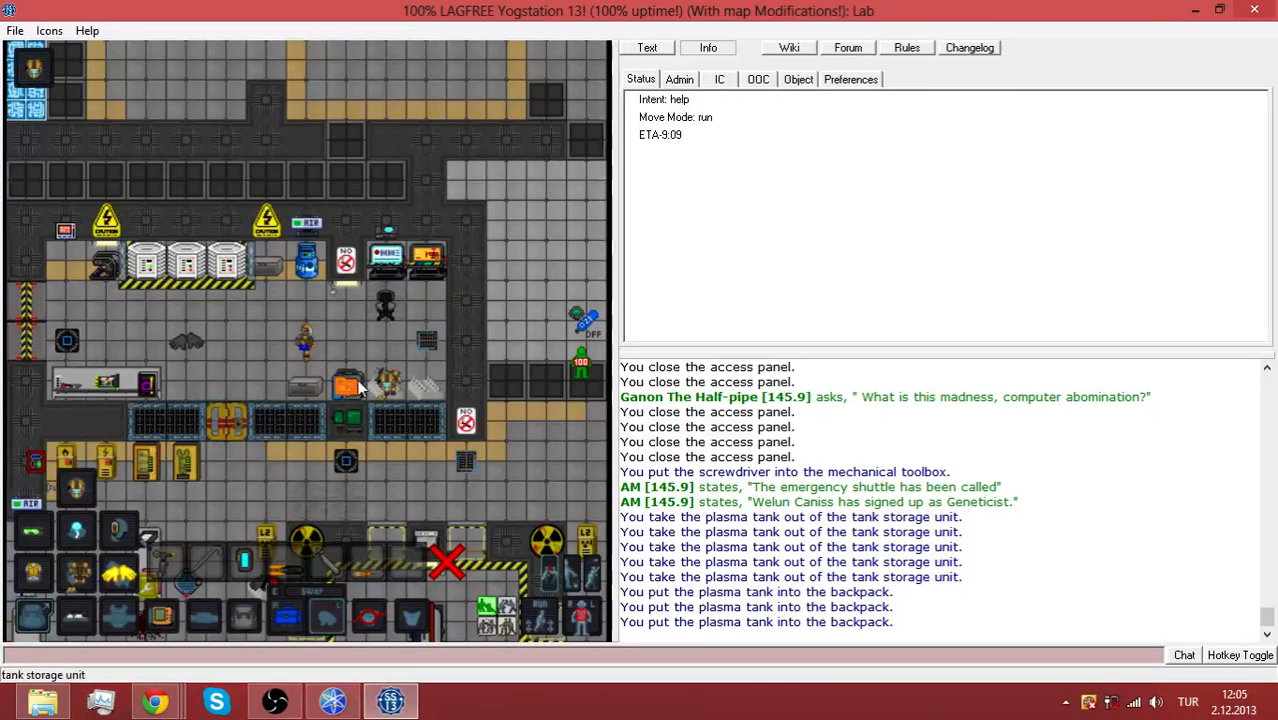
{"action": "left_click", "coordinate": [250, 625]}
{"action": "key", "text": "Left"}
{"action": "key", "text": "Down"}
{"action": "key", "text": "Left"}
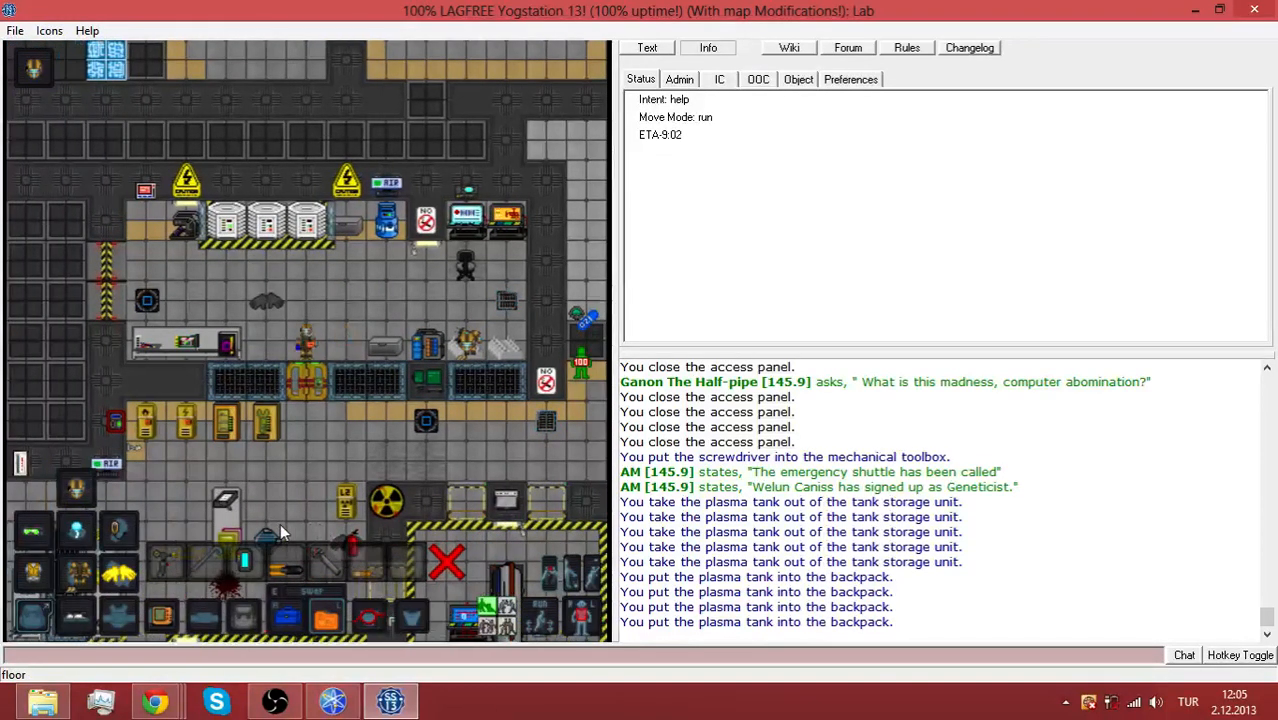
Reach the radiation collectors, load a plasma tank from the floor and switch two collector arrays on
{"action": "key", "text": "Down"}
{"action": "key", "text": "Down"}
{"action": "key", "text": "Down"}
{"action": "key", "text": "Down"}
{"action": "key", "text": "Down"}
{"action": "key", "text": "Down"}
{"action": "key", "text": "Down"}
{"action": "key", "text": "Down"}
{"action": "key", "text": "Down"}
{"action": "key", "text": "Down"}
{"action": "key", "text": "Down"}
{"action": "key", "text": "Down"}
{"action": "key", "text": "Down"}
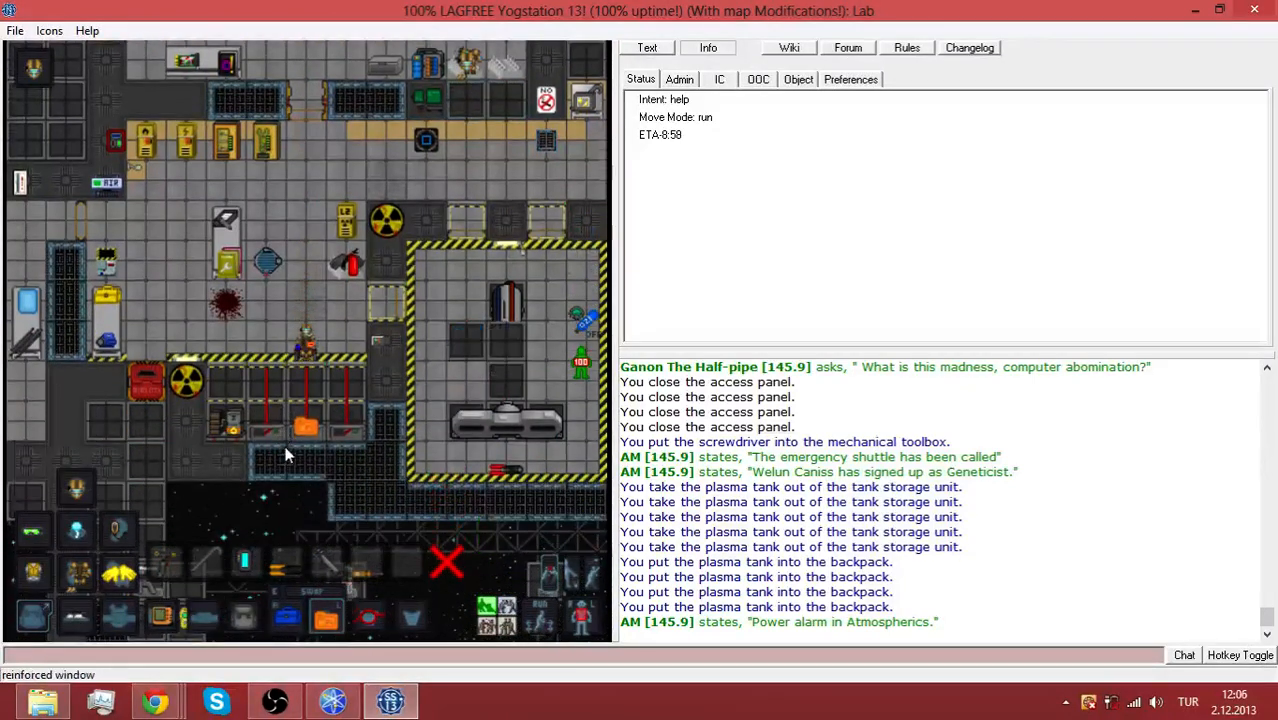
{"action": "key", "text": "Down"}
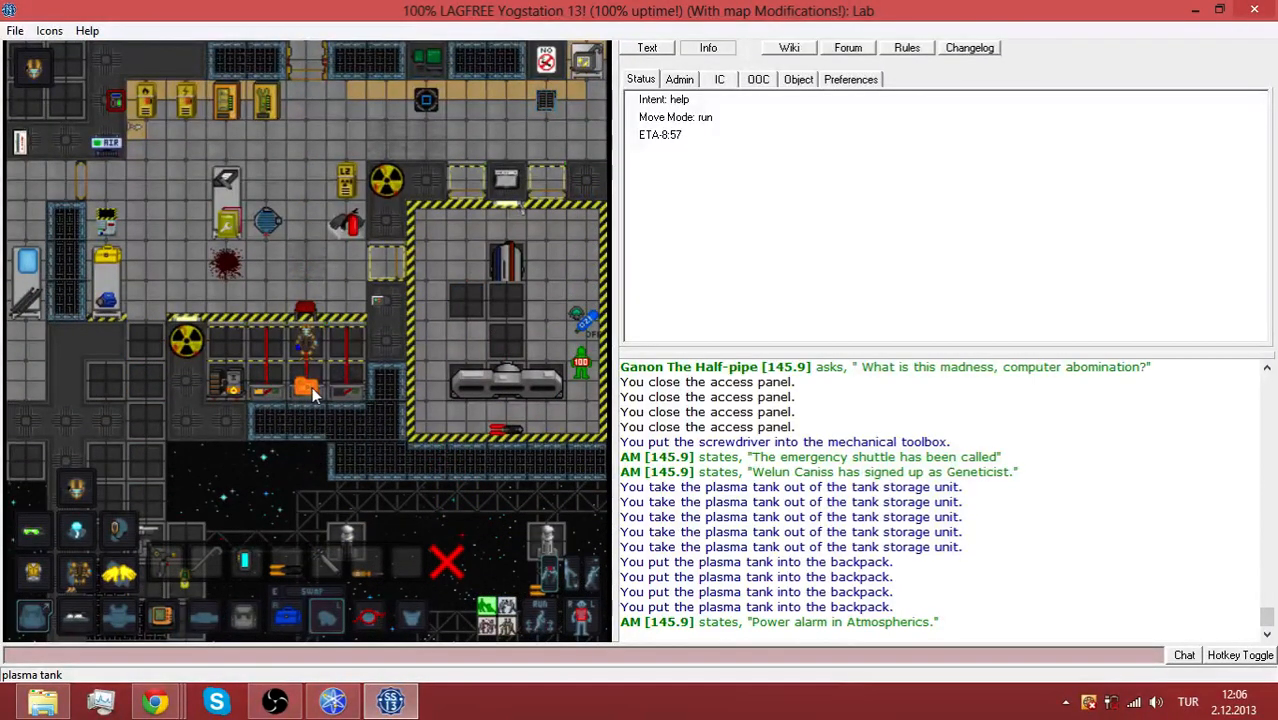
{"action": "left_click", "coordinate": [312, 388]}
{"action": "left_click", "coordinate": [315, 393]}
{"action": "left_click", "coordinate": [276, 394]}
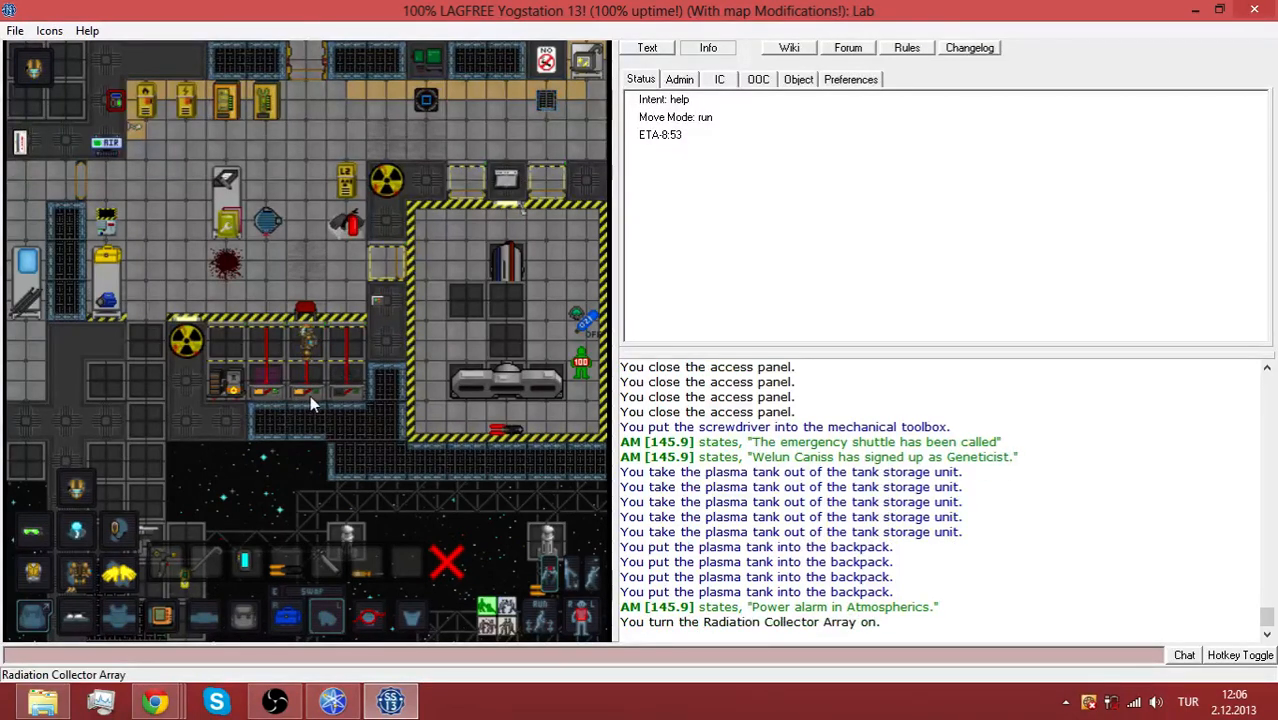
{"action": "left_click", "coordinate": [319, 403]}
Load a plasma tank from the backpack into the next collector and switch the third array on
{"action": "left_click", "coordinate": [245, 625]}
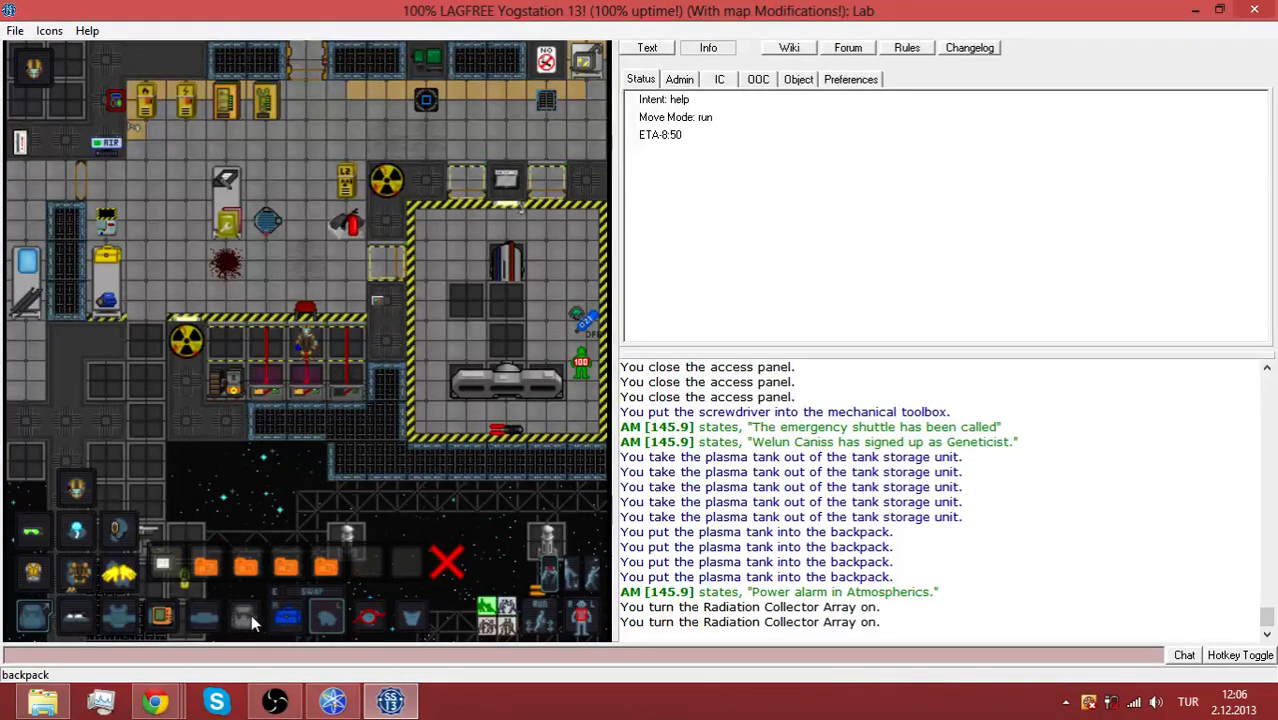
{"action": "left_click", "coordinate": [327, 568]}
{"action": "left_click", "coordinate": [343, 391]}
{"action": "left_click", "coordinate": [360, 396]}
Walk through the central chamber to the collector arrays on the far side
{"action": "key", "text": "Right"}
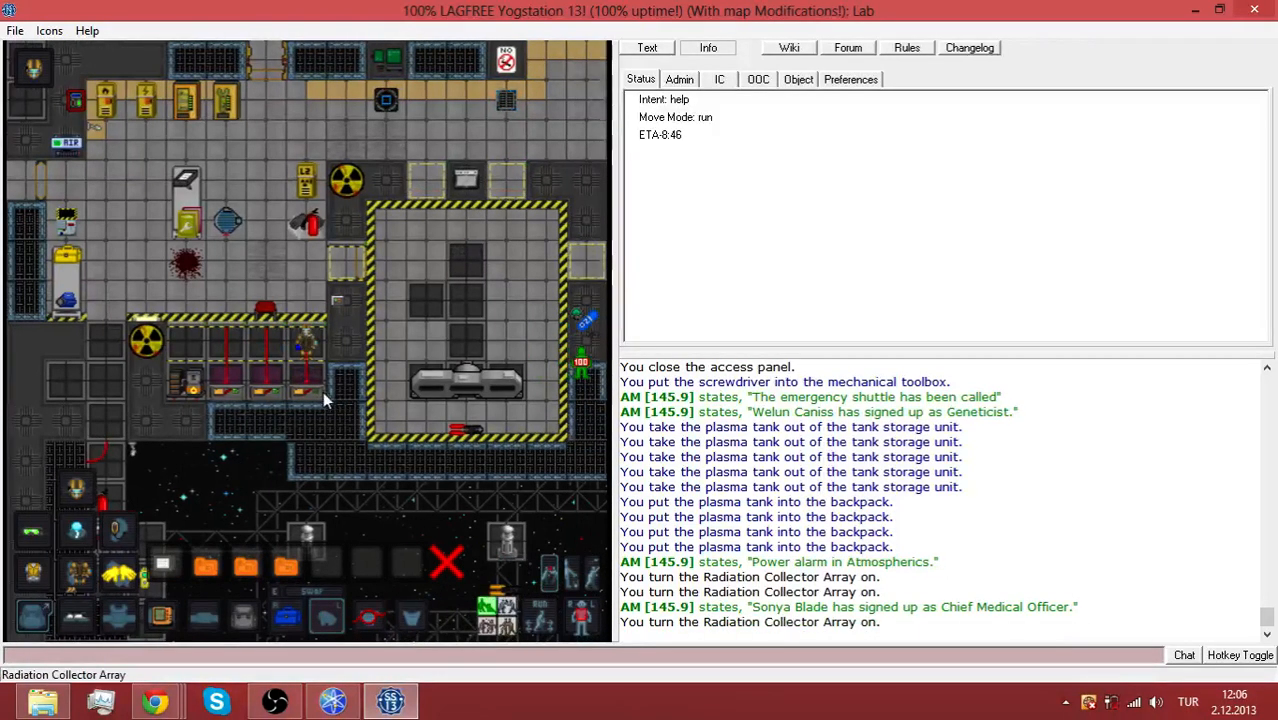
{"action": "key", "text": "Up"}
{"action": "key", "text": "Right"}
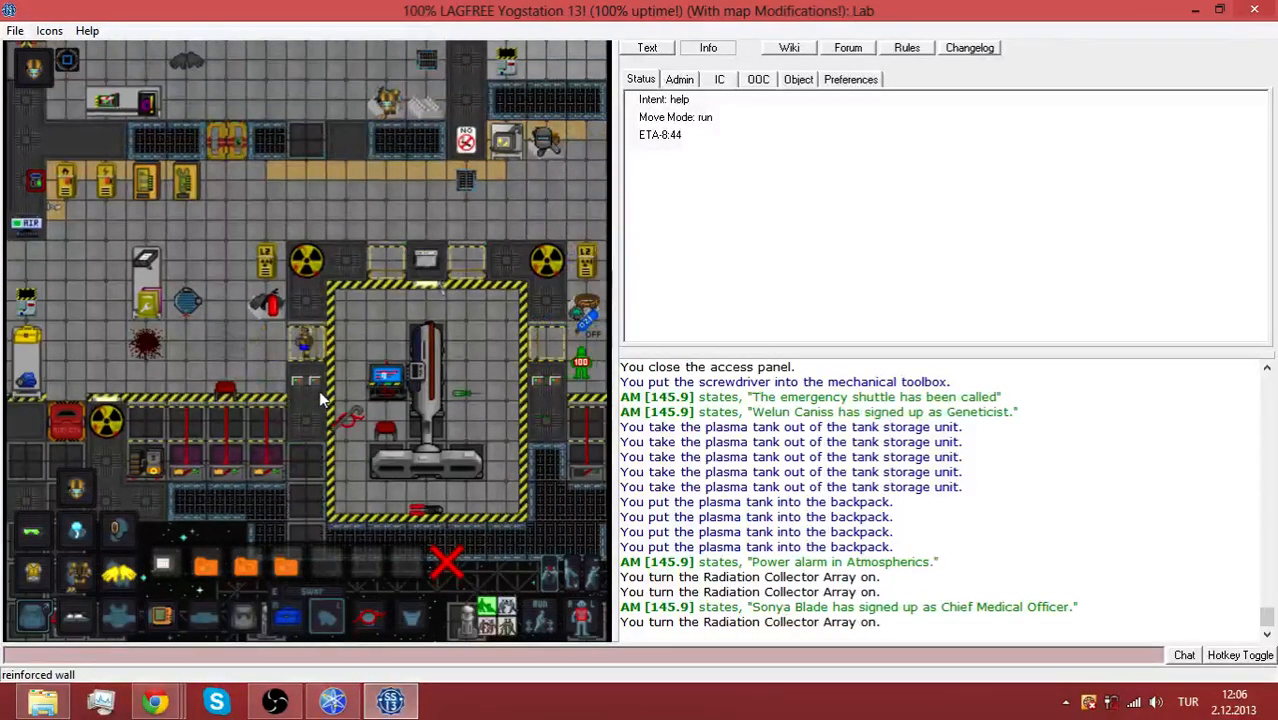
{"action": "key", "text": "Up"}
{"action": "key", "text": "Up"}
{"action": "key", "text": "Right"}
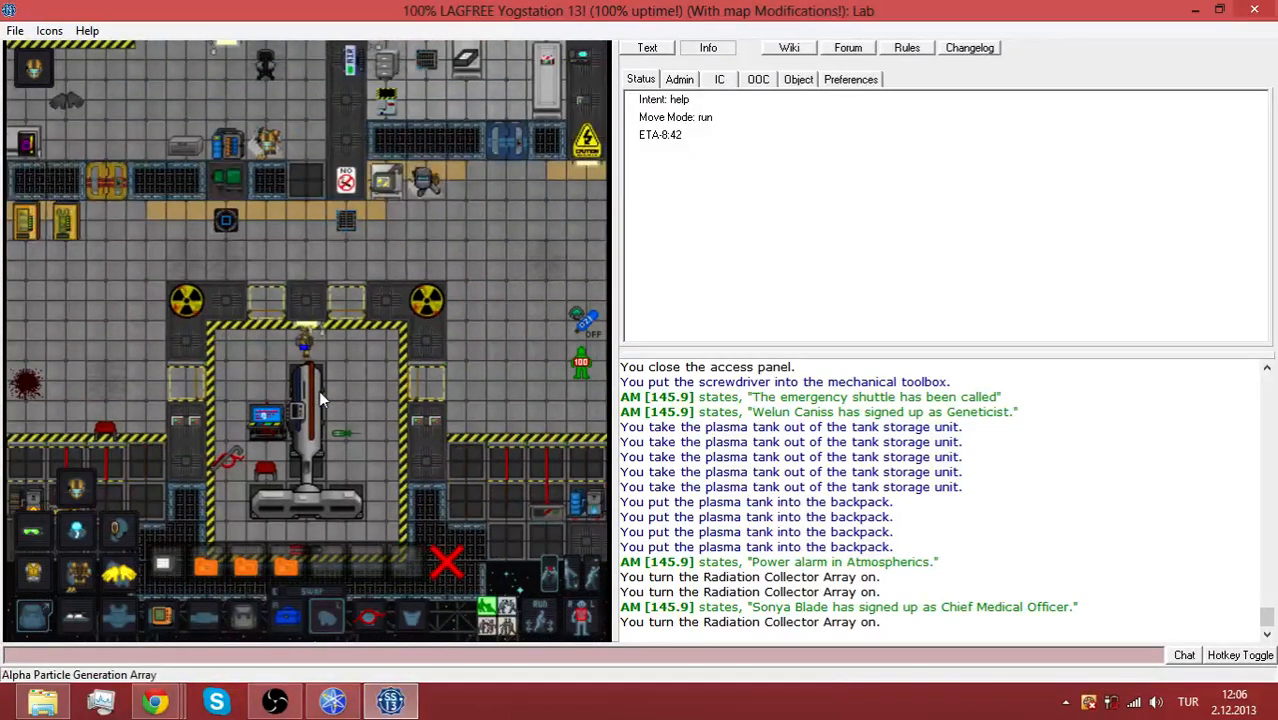
{"action": "key", "text": "Up"}
{"action": "key", "text": "Right"}
{"action": "key", "text": "Right"}
{"action": "key", "text": "Up"}
{"action": "key", "text": "Right"}
{"action": "key", "text": "Right"}
{"action": "key", "text": "Down"}
{"action": "key", "text": "Down"}
{"action": "key", "text": "Right"}
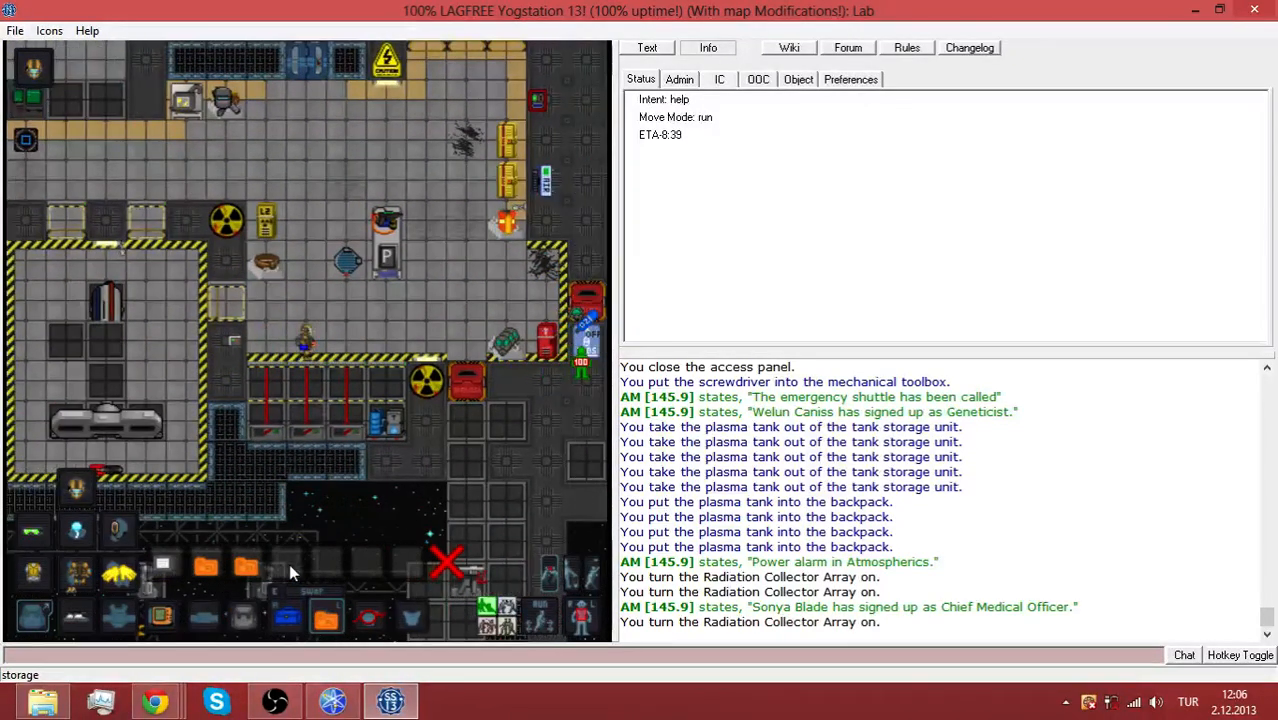
{"action": "key", "text": "Down"}
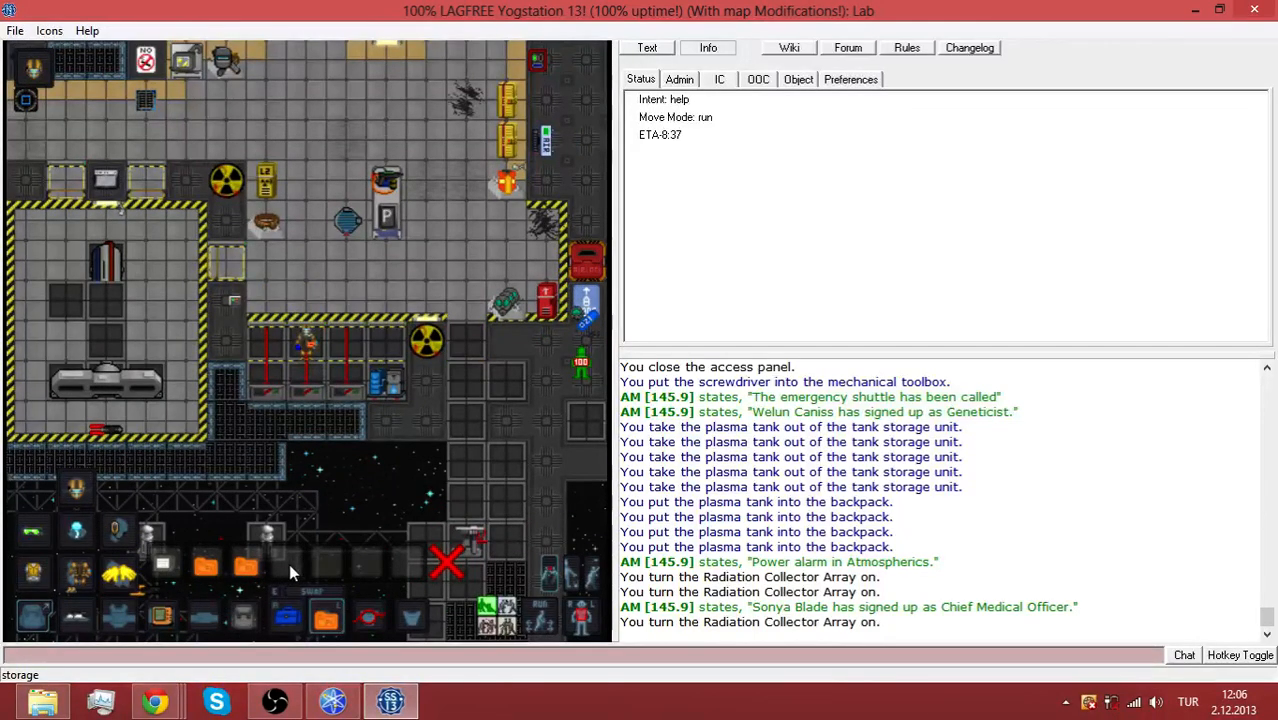
Load plasma tanks into the far-side collectors and switch those arrays on
{"action": "left_click", "coordinate": [266, 390]}
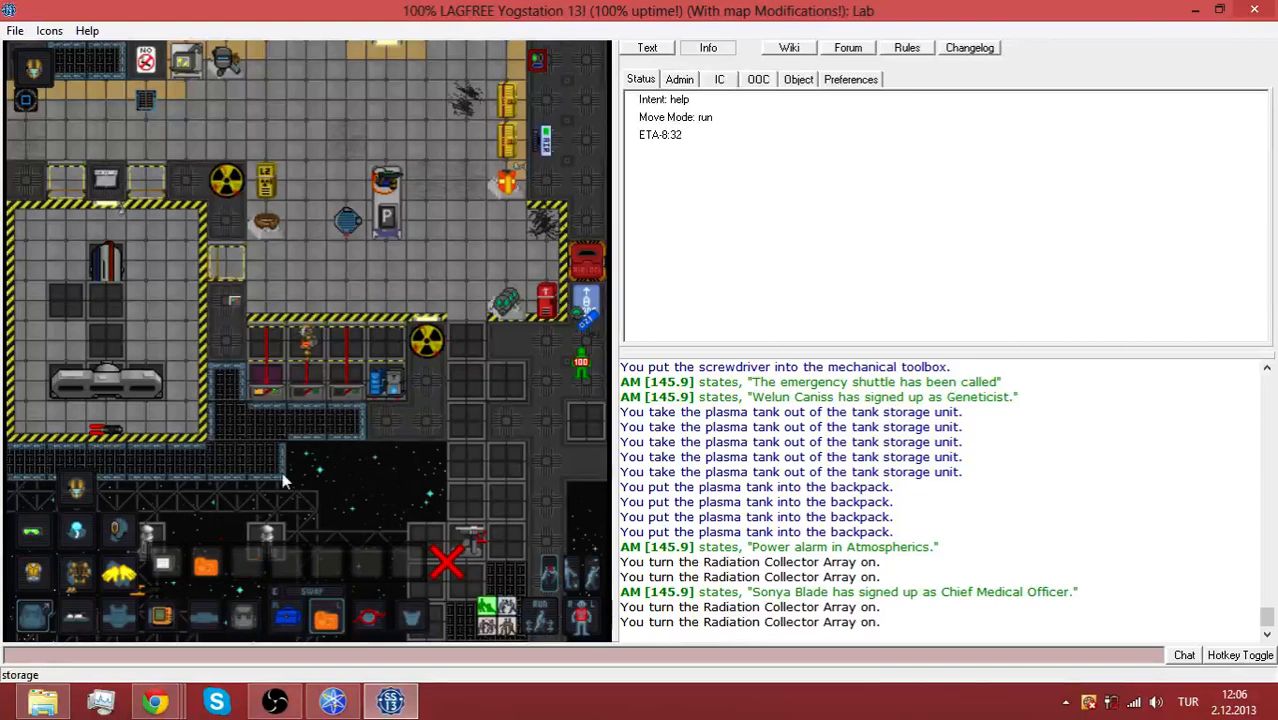
{"action": "left_click", "coordinate": [318, 392]}
{"action": "left_click", "coordinate": [314, 390]}
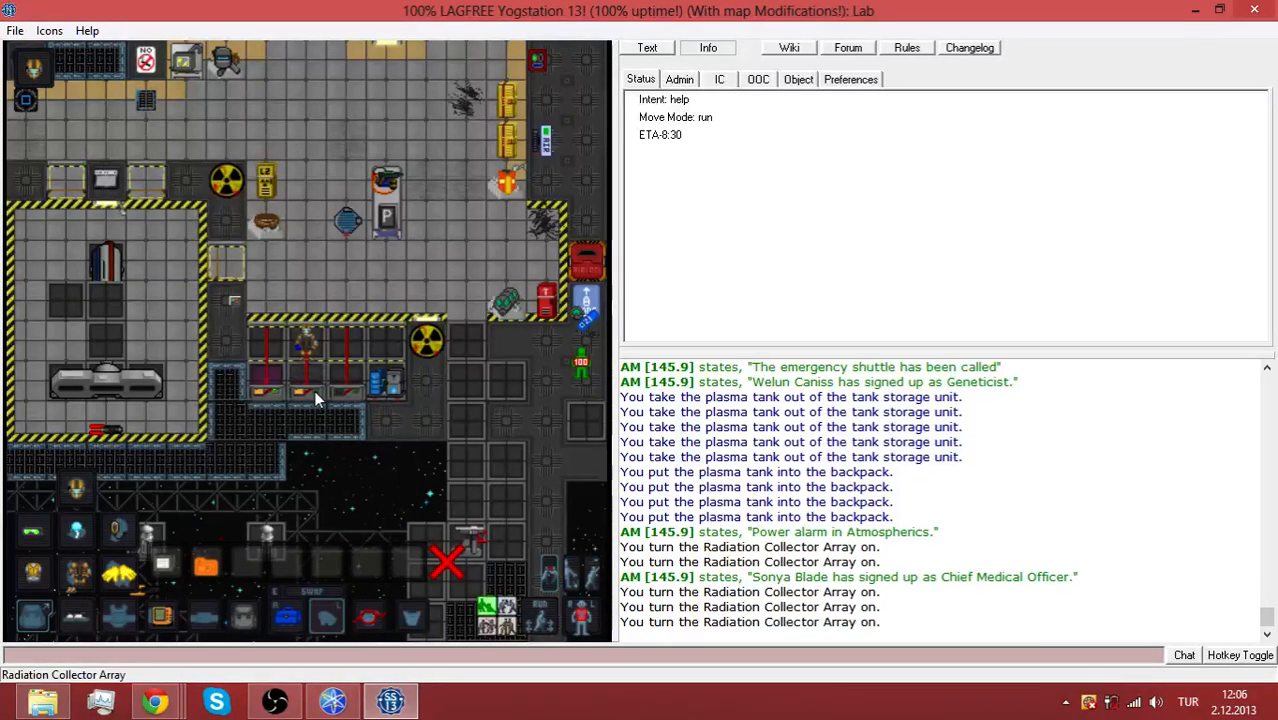
{"action": "left_click", "coordinate": [204, 567]}
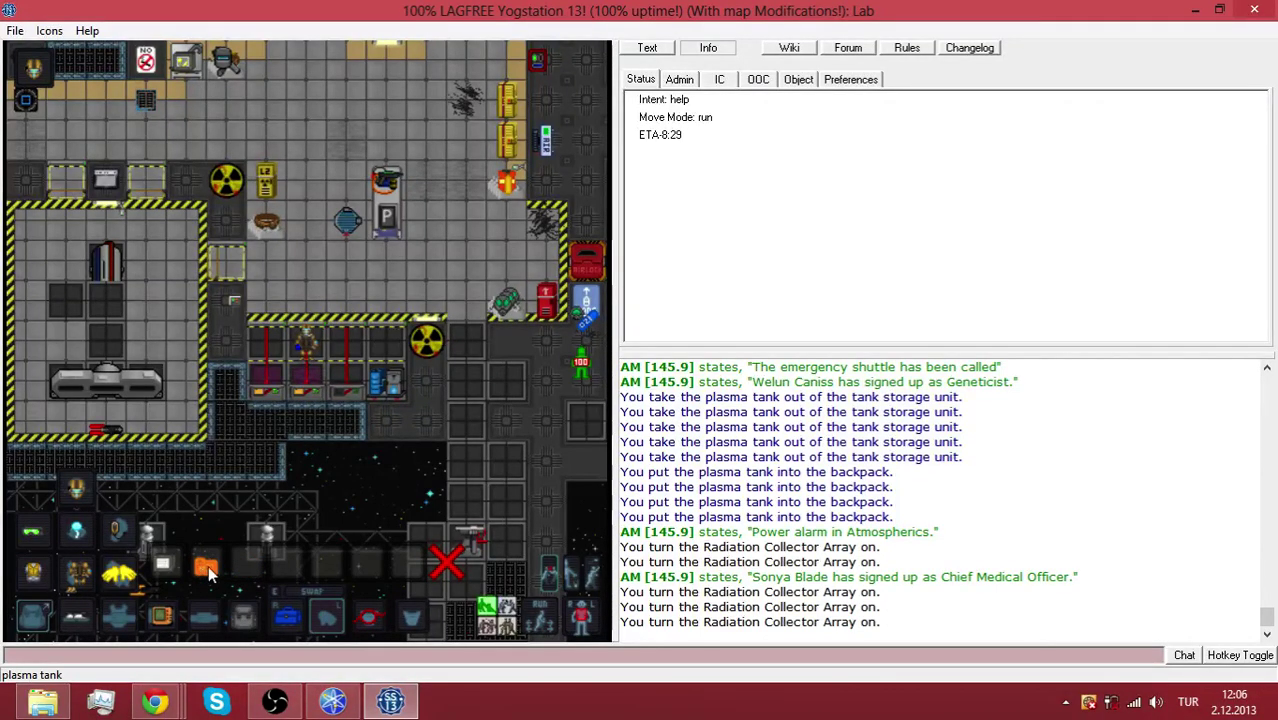
{"action": "left_click", "coordinate": [347, 390]}
Walk back from the collectors to the storage area
{"action": "key", "text": "Up"}
{"action": "key", "text": "Up"}
{"action": "key", "text": "Left"}
{"action": "key", "text": "Down"}
{"action": "key", "text": "Down"}
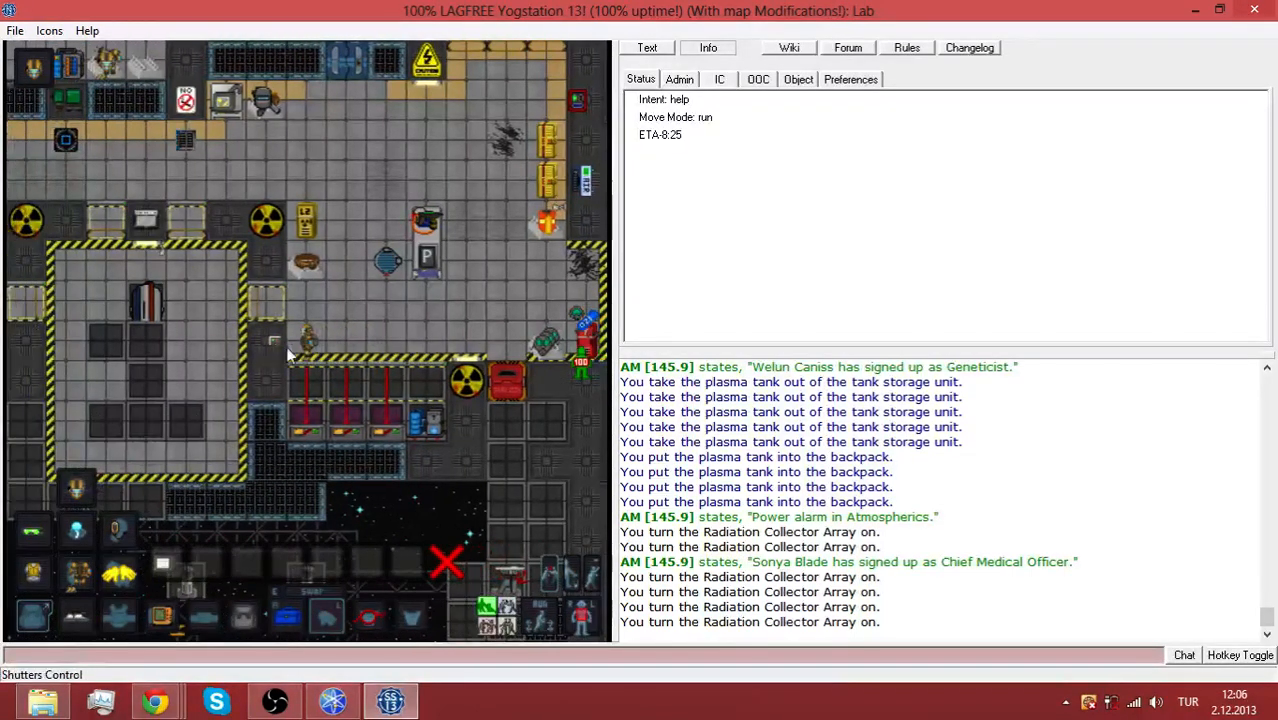
{"action": "key", "text": "Up"}
{"action": "key", "text": "Up"}
{"action": "key", "text": "Right"}
{"action": "key", "text": "Down"}
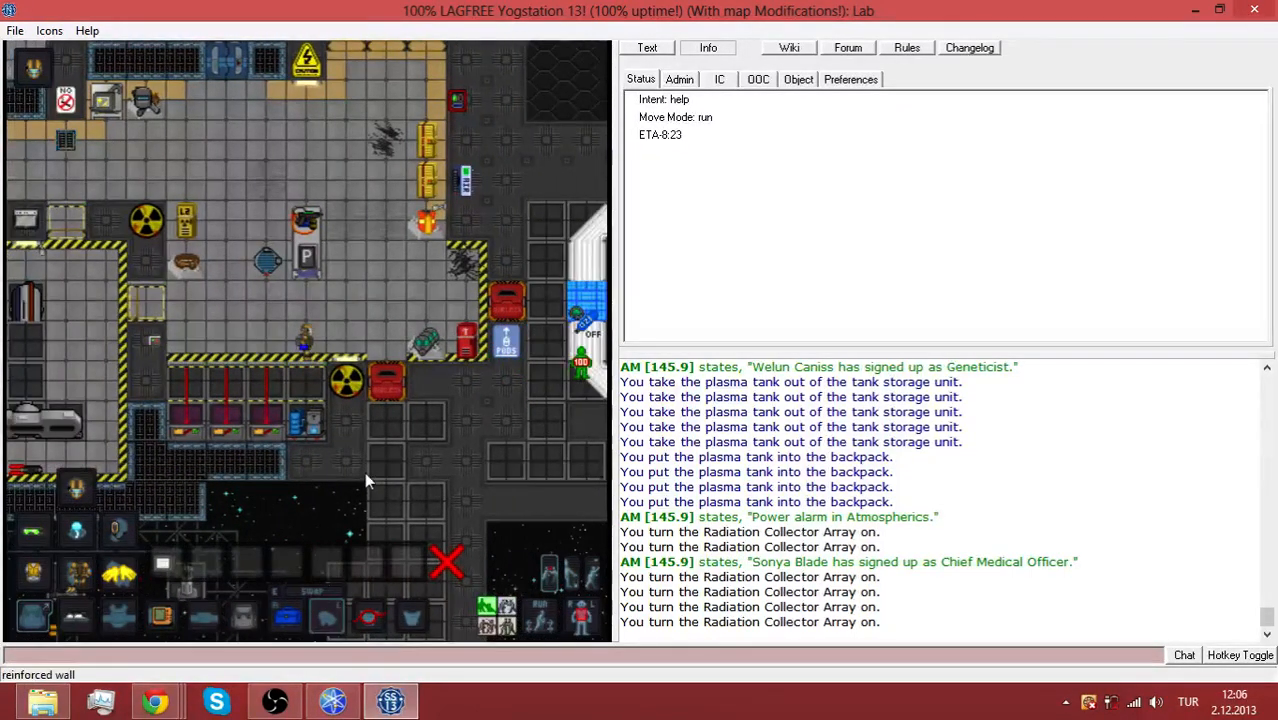
{"action": "key", "text": "Down"}
{"action": "key", "text": "Right"}
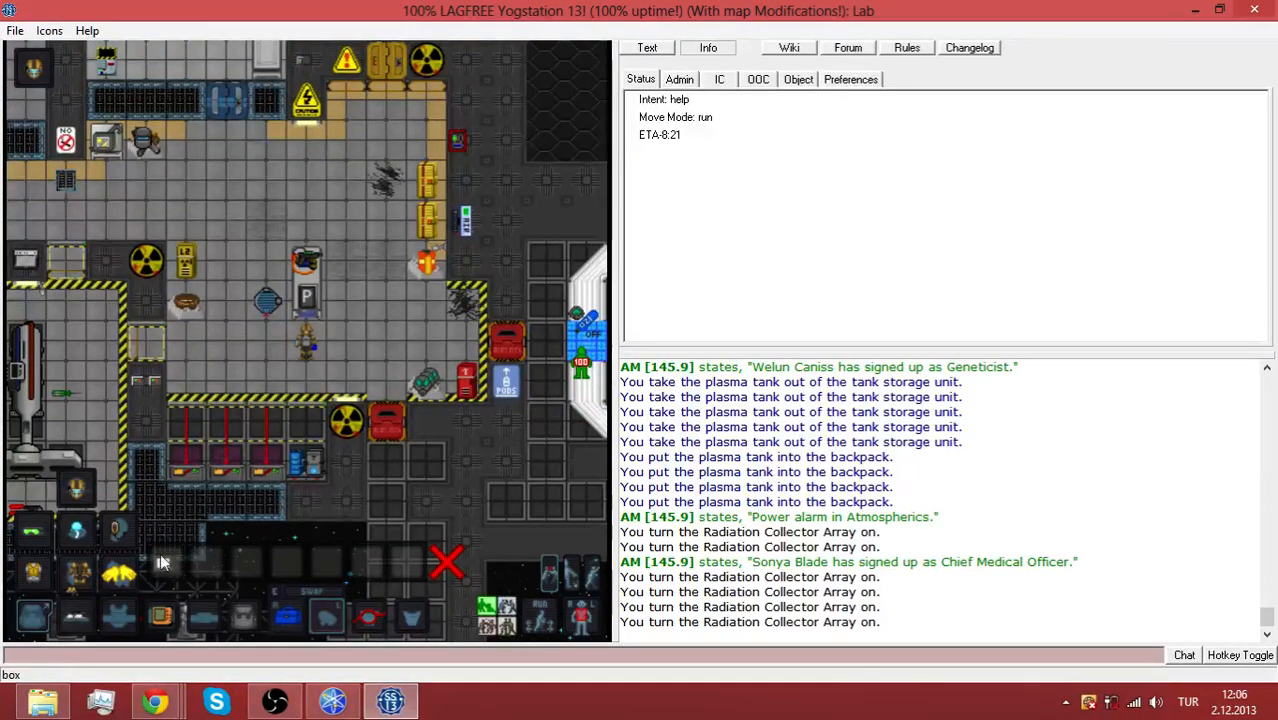
Take the box and blue item into hand and stash the box in the backpack
{"action": "left_click", "coordinate": [163, 565]}
{"action": "key", "text": "Page_Up"}
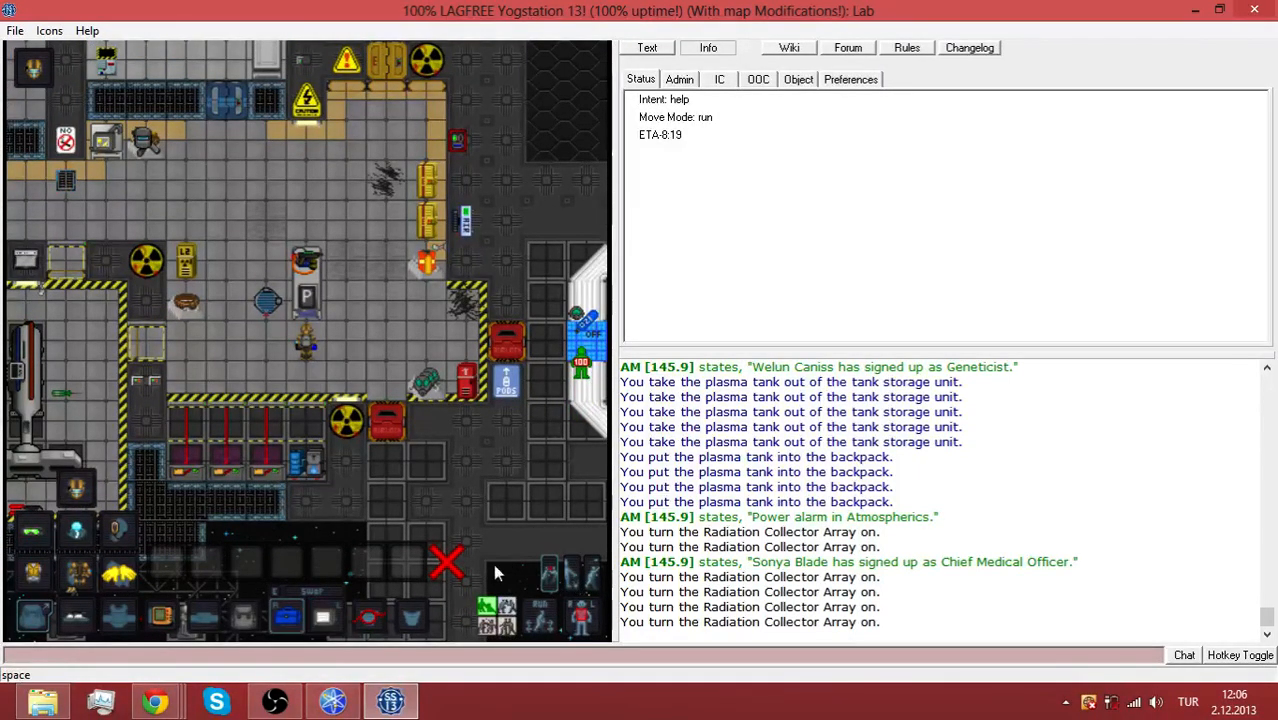
{"action": "left_click", "coordinate": [327, 622]}
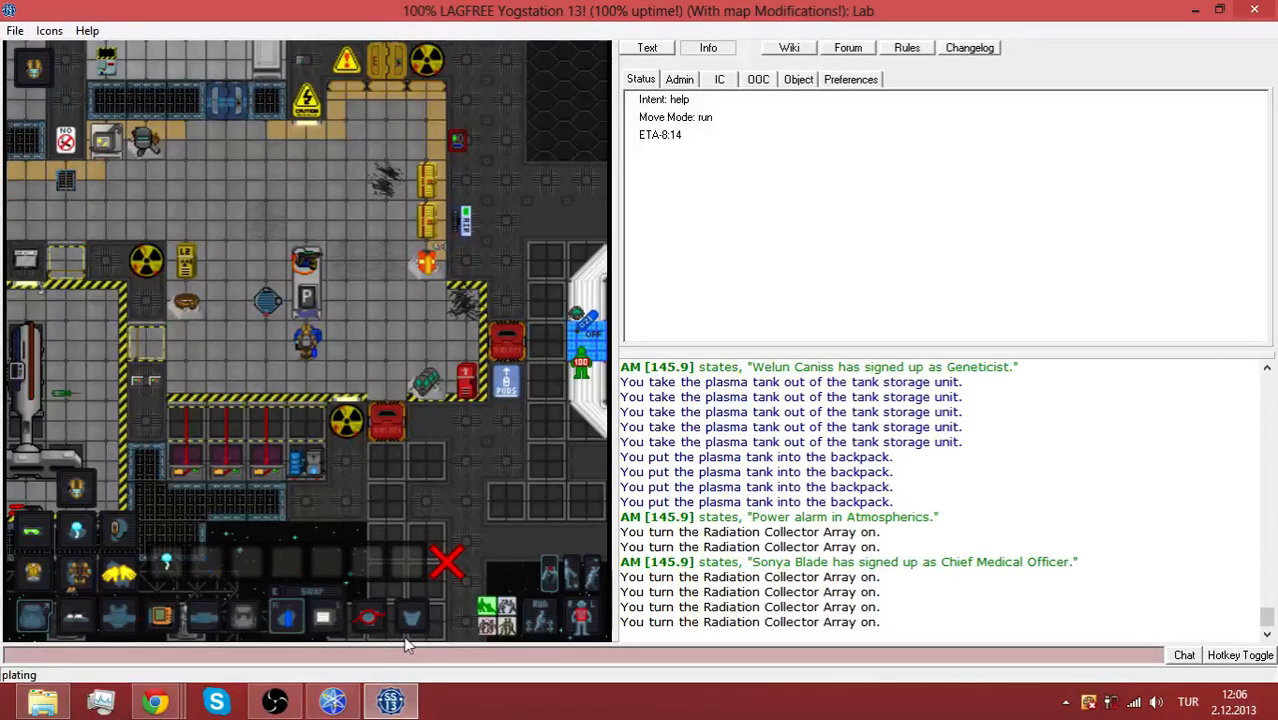
{"action": "key", "text": "Left"}
{"action": "key", "text": "Left"}
{"action": "key", "text": "Up"}
{"action": "key", "text": "Up"}
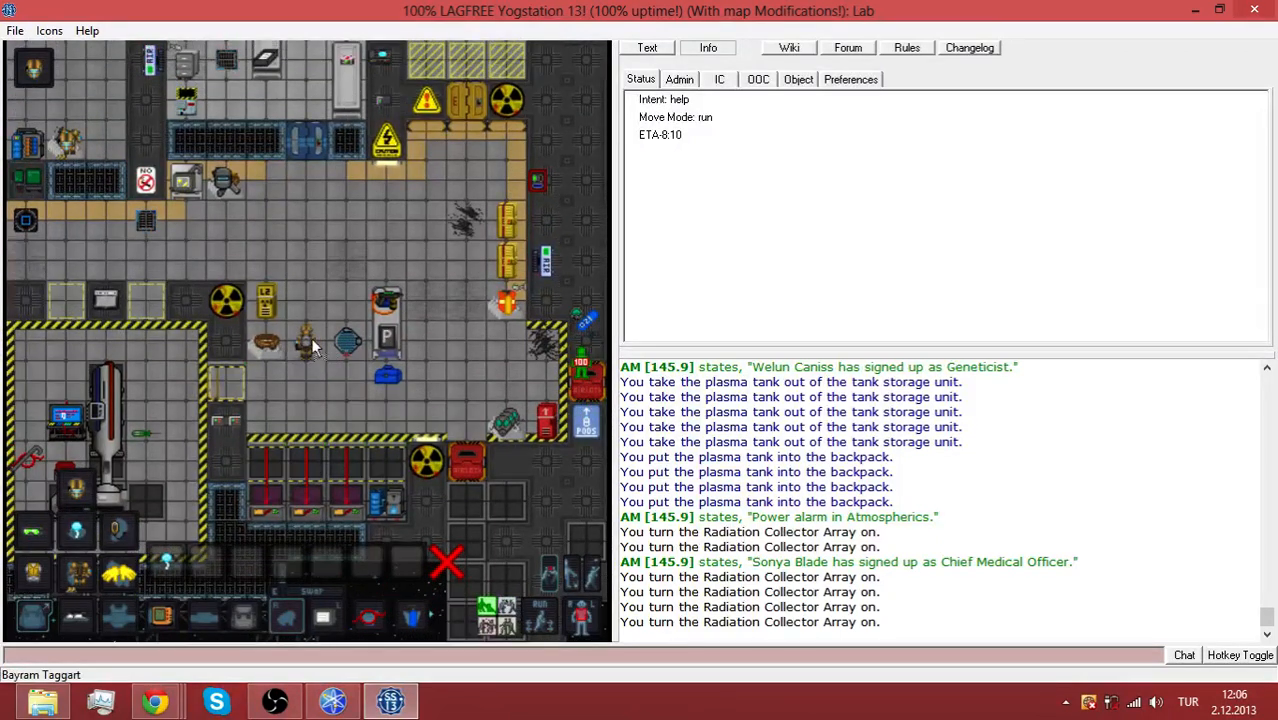
{"action": "key", "text": "Down"}
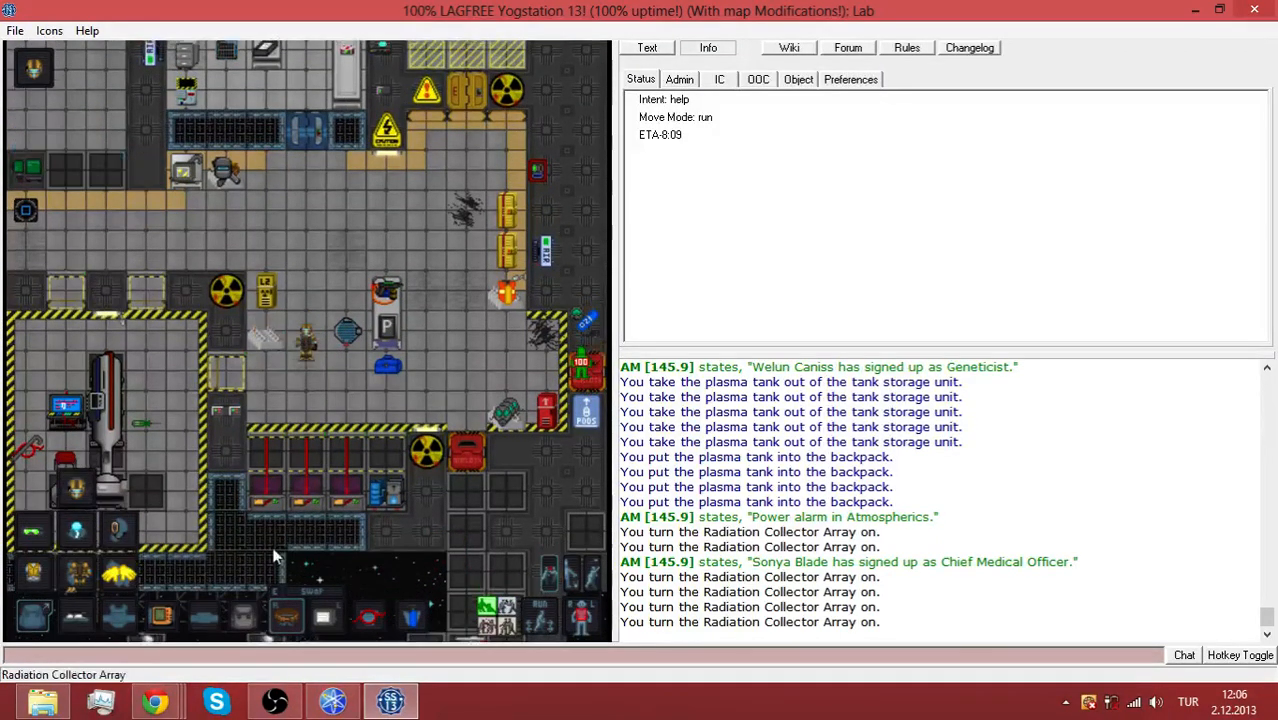
{"action": "left_click", "coordinate": [203, 616]}
{"action": "key", "text": "Down"}
{"action": "key", "text": "Down"}
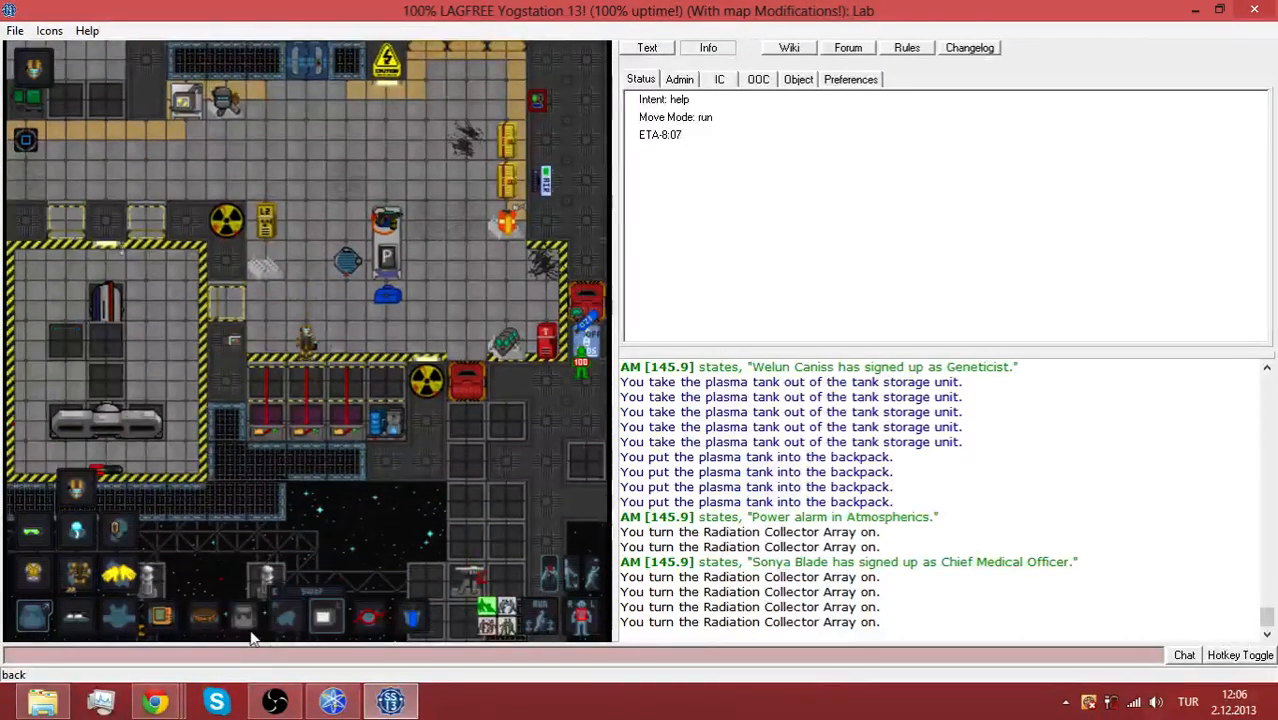
{"action": "key", "text": "Right"}
{"action": "left_click", "coordinate": [245, 620]}
{"action": "key", "text": "Up"}
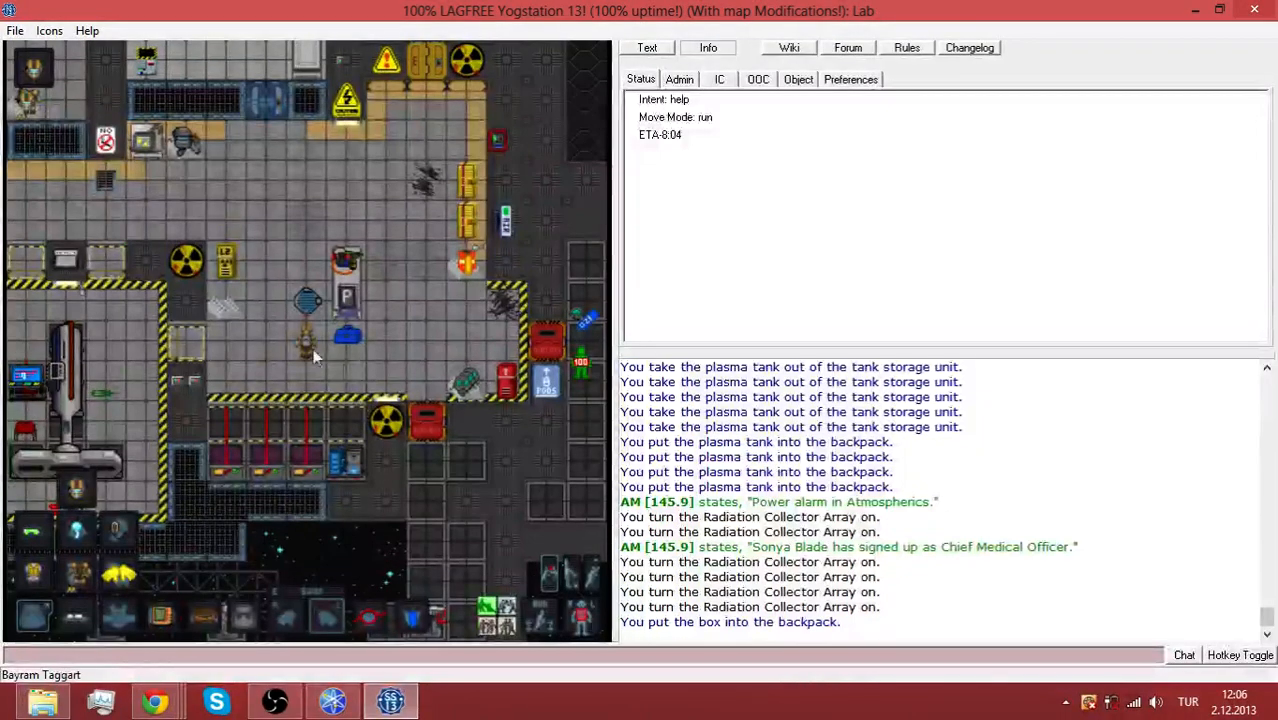
Move the screwdriver, crowbar and wrench from the backpack onto the tool-belt
{"action": "left_click", "coordinate": [200, 625]}
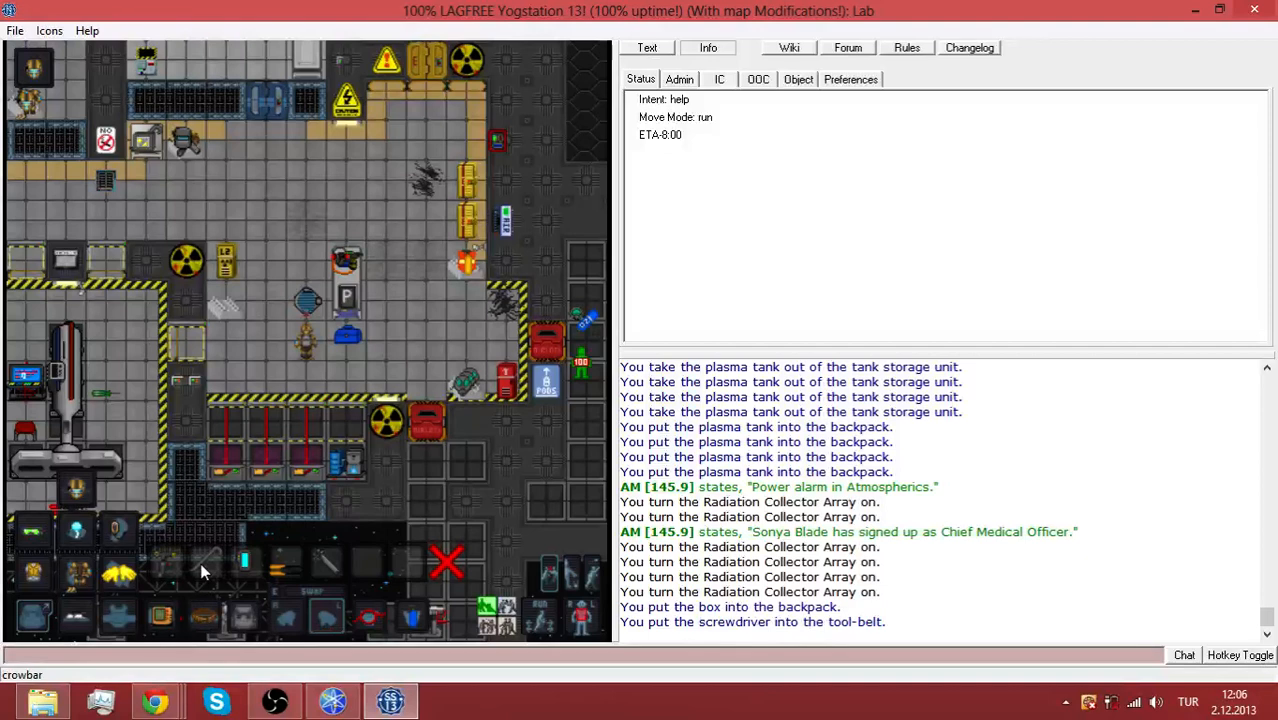
{"action": "left_click", "coordinate": [210, 625]}
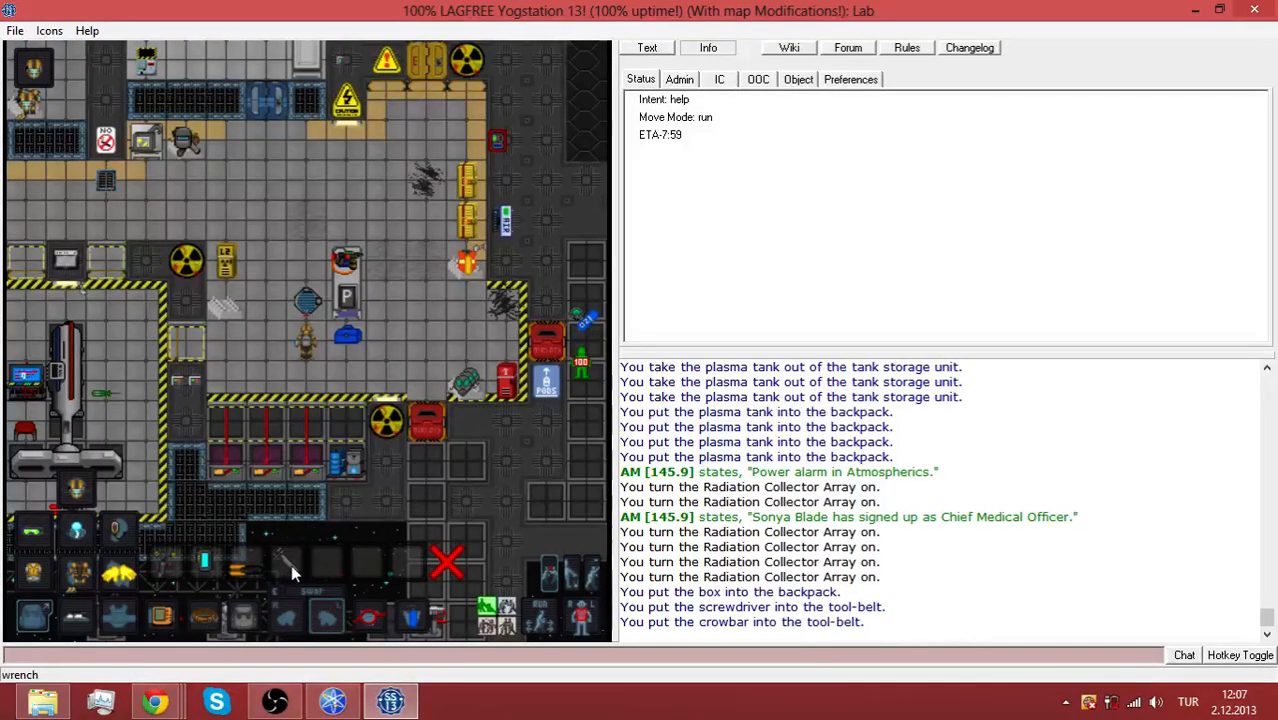
{"action": "left_click", "coordinate": [291, 563]}
{"action": "left_click", "coordinate": [211, 620]}
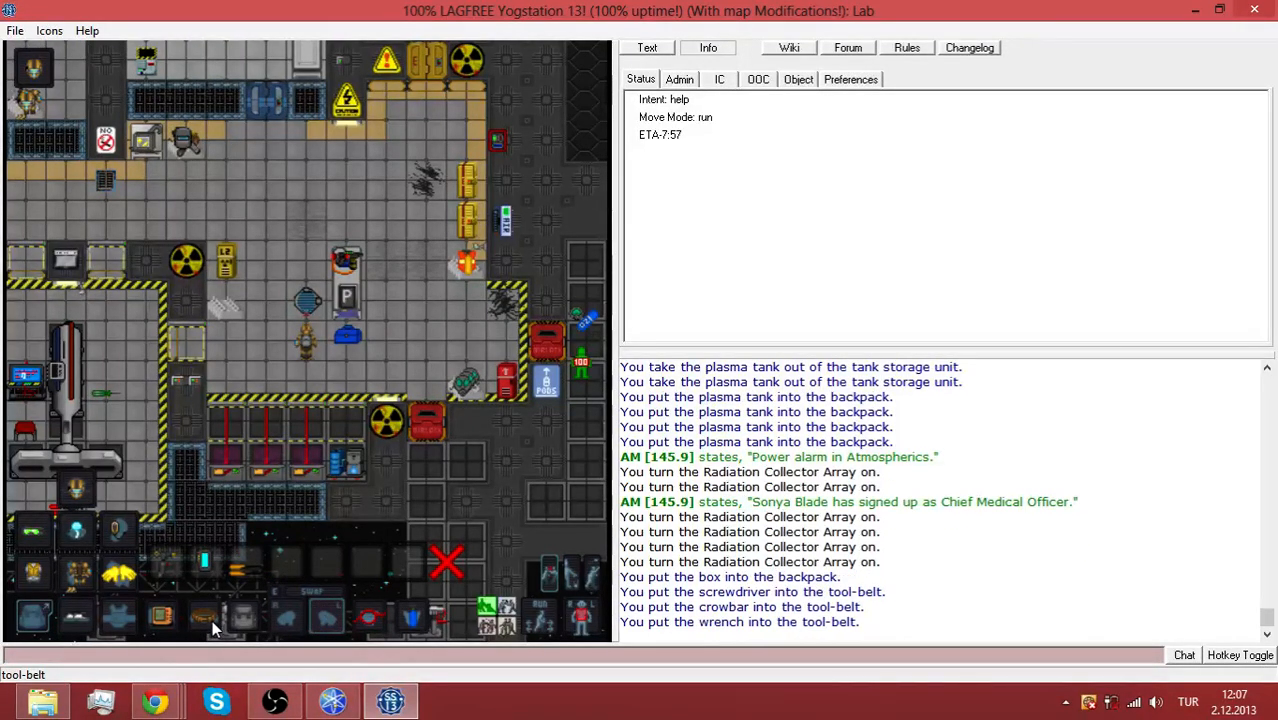
{"action": "left_click", "coordinate": [242, 576]}
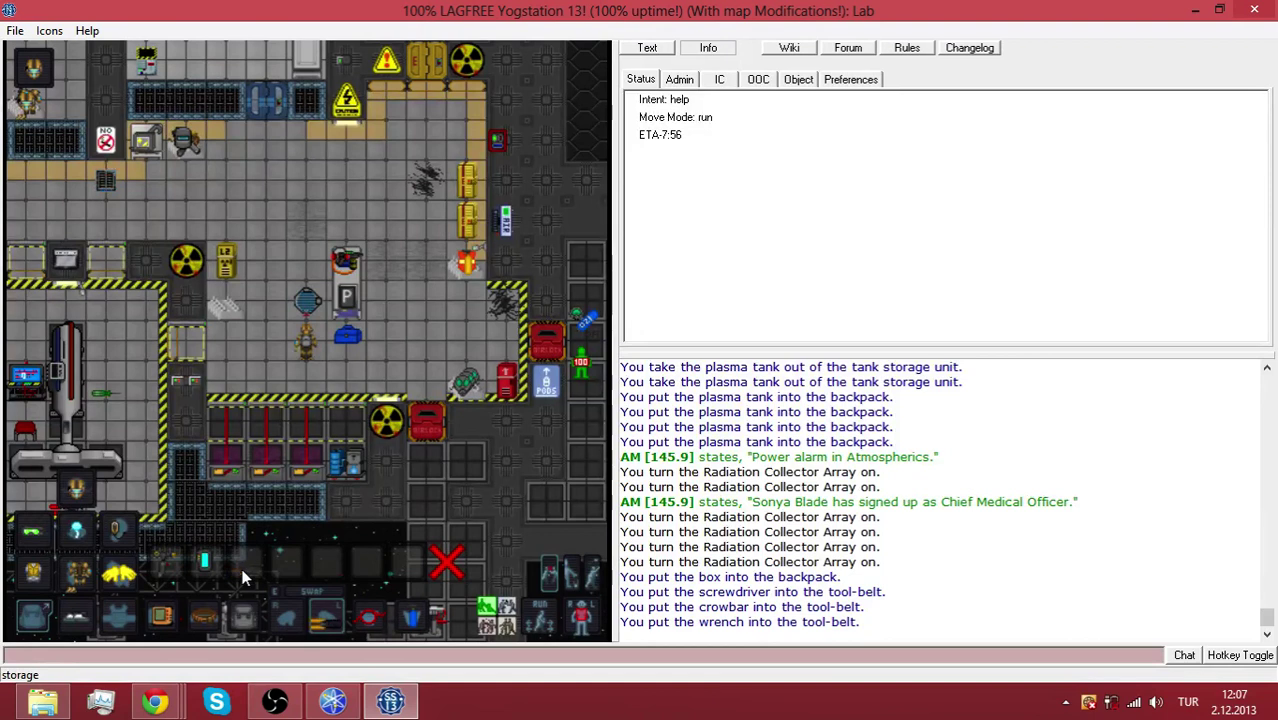
Put the wirecutters from the backpack onto the tool-belt
{"action": "left_click", "coordinate": [202, 619]}
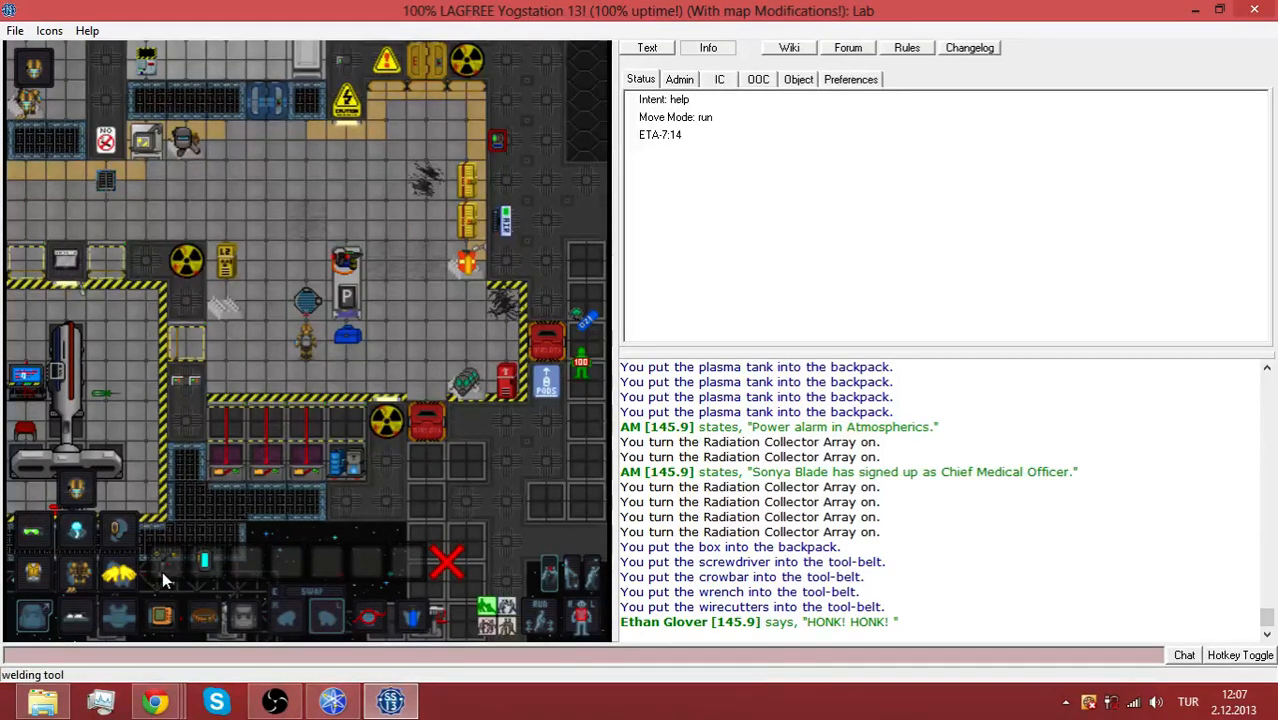
Belt the welding tool, start breathing from the emergency oxygen tank and head south out of storage
{"action": "left_click", "coordinate": [201, 628]}
{"action": "key", "text": "Down"}
{"action": "key", "text": "Right"}
{"action": "key", "text": "Right"}
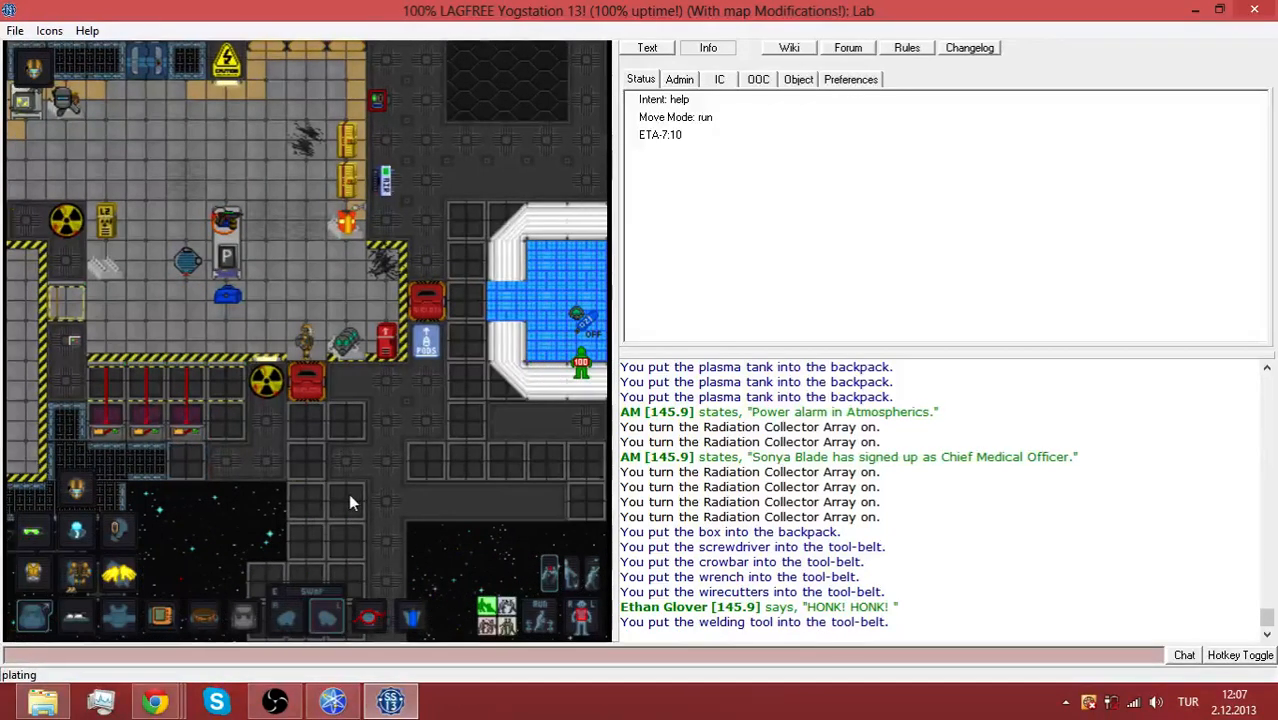
{"action": "key", "text": "Down"}
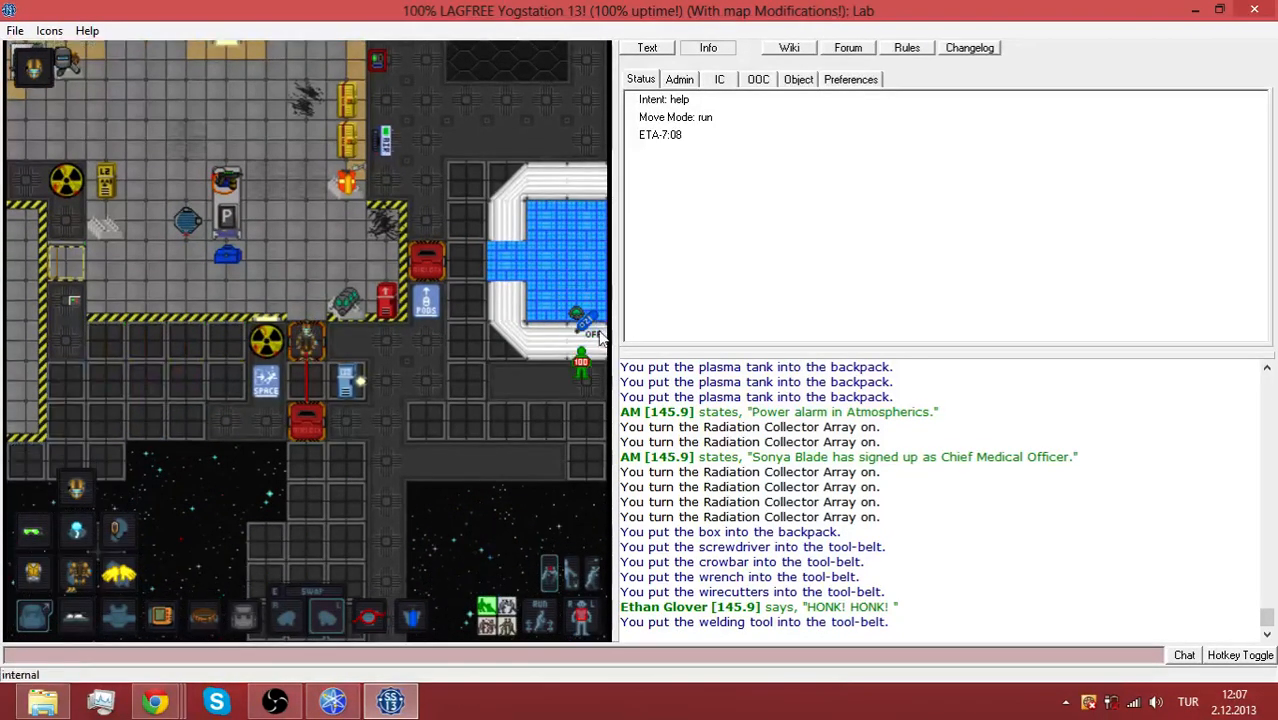
{"action": "left_click", "coordinate": [590, 325]}
{"action": "key", "text": "Down"}
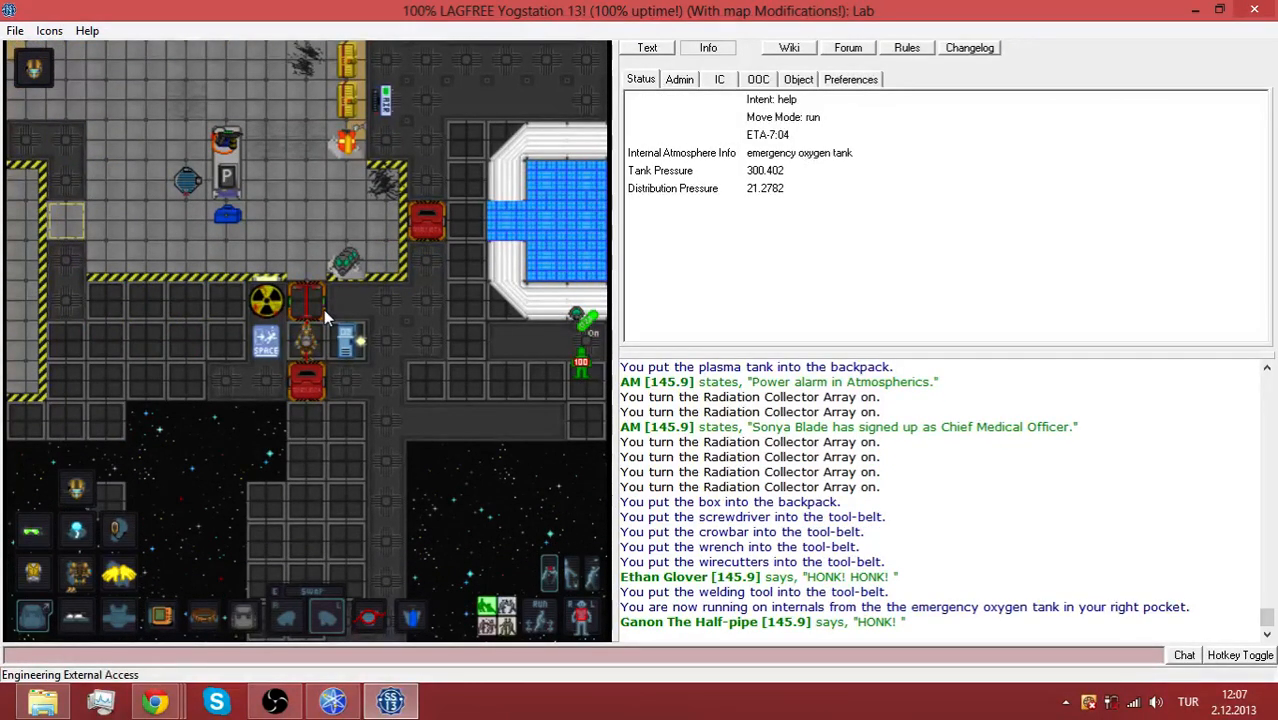
{"action": "key", "text": "Down"}
{"action": "key", "text": "Down"}
{"action": "key", "text": "Down"}
Cross open space around the containment area and step back onto station plating
{"action": "key", "text": "Down"}
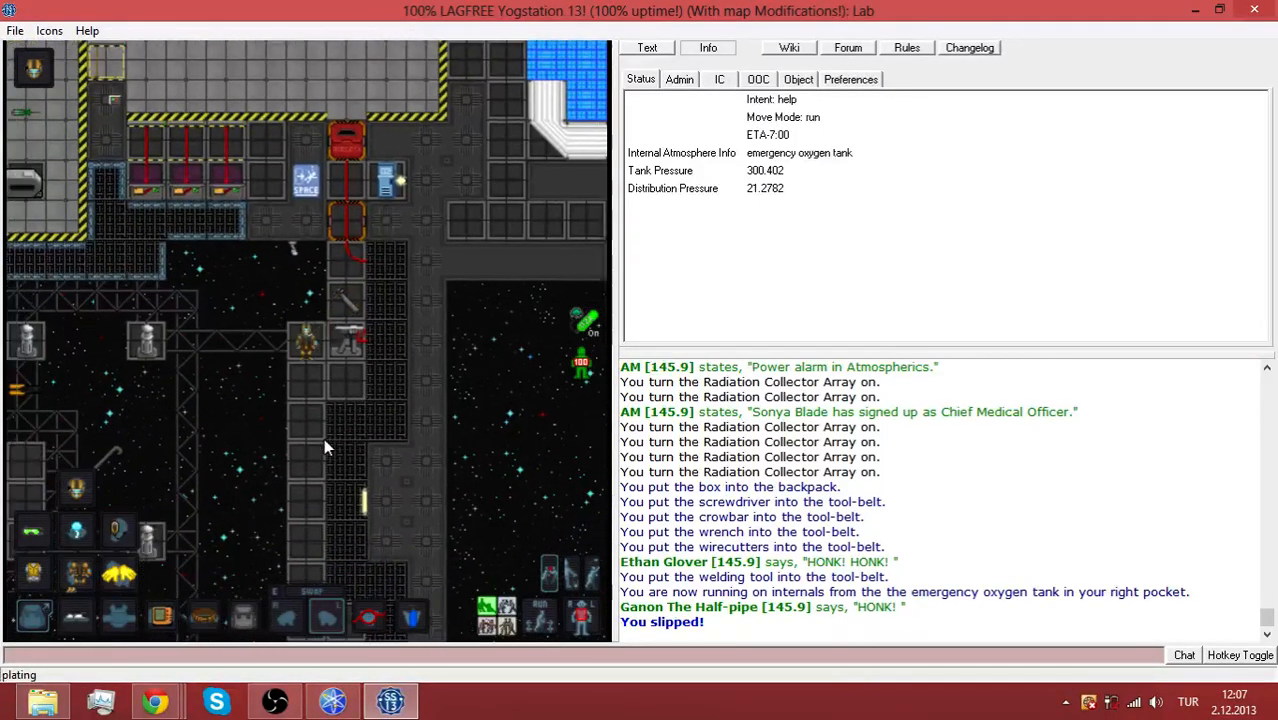
{"action": "key", "text": "Down"}
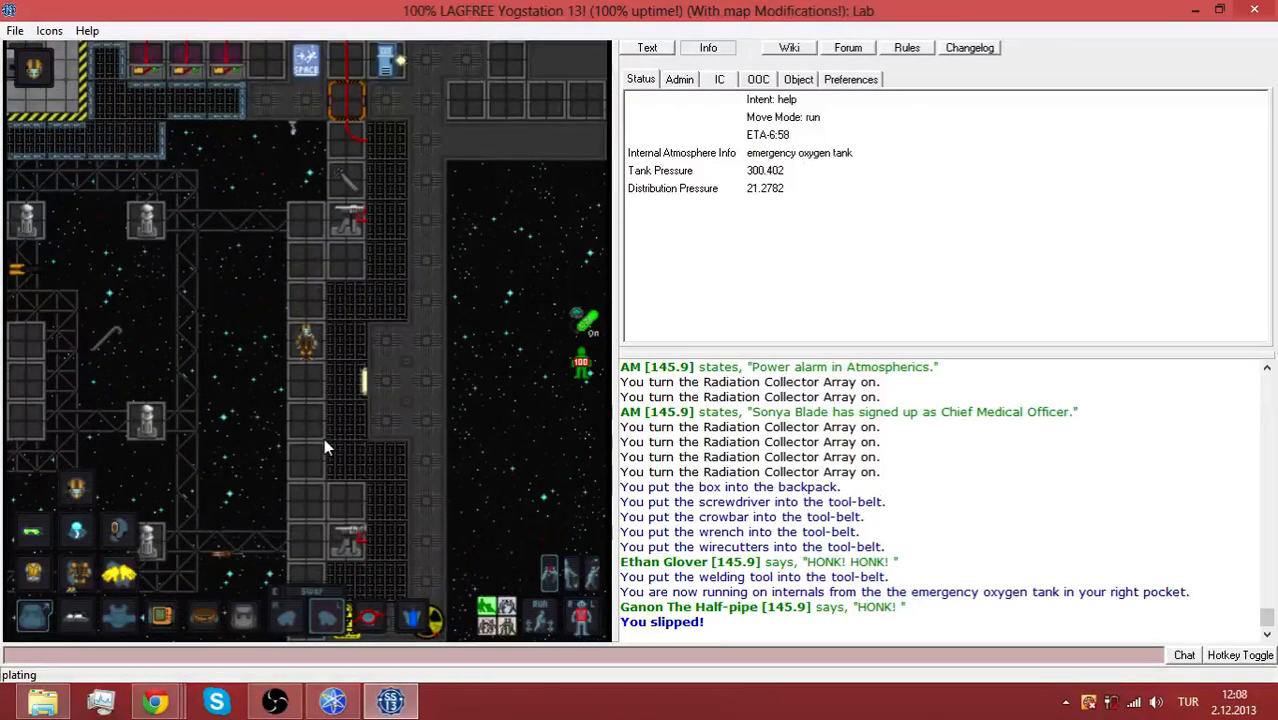
{"action": "key", "text": "Down"}
{"action": "key", "text": "Left"}
{"action": "key", "text": "Left"}
{"action": "key", "text": "Down"}
{"action": "key", "text": "Left"}
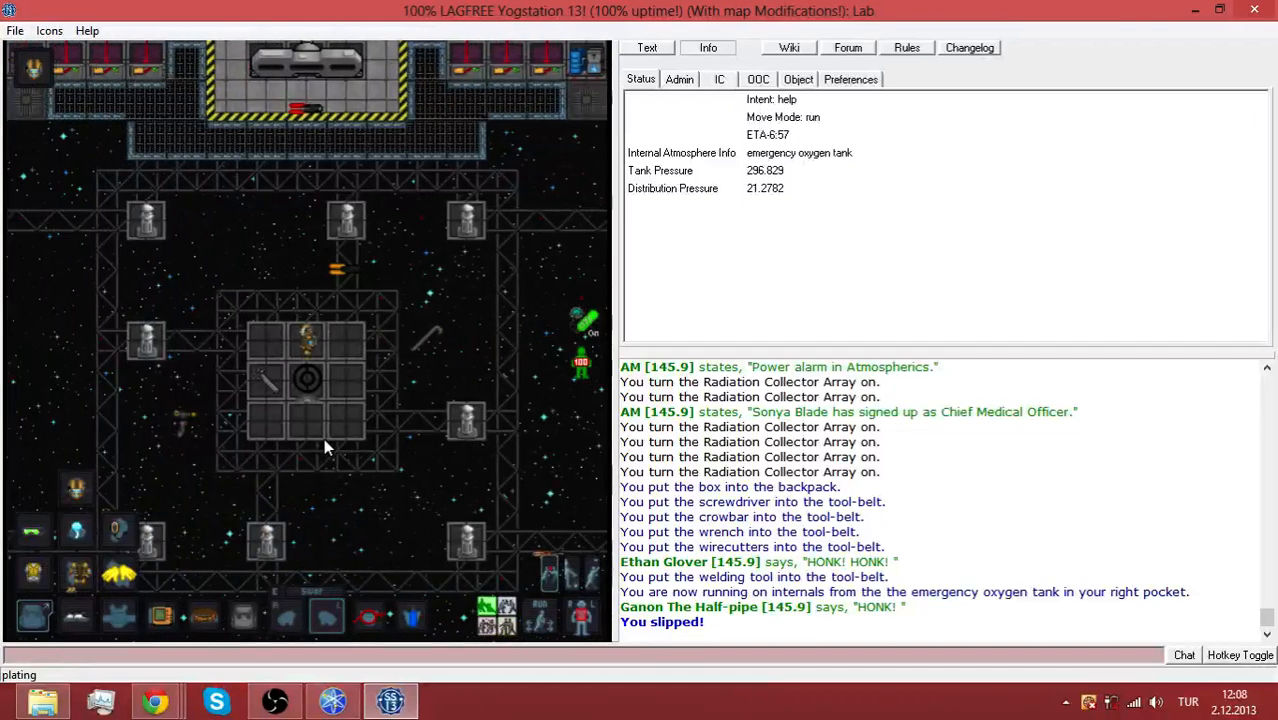
{"action": "key", "text": "Left"}
{"action": "key", "text": "Up"}
{"action": "key", "text": "Left"}
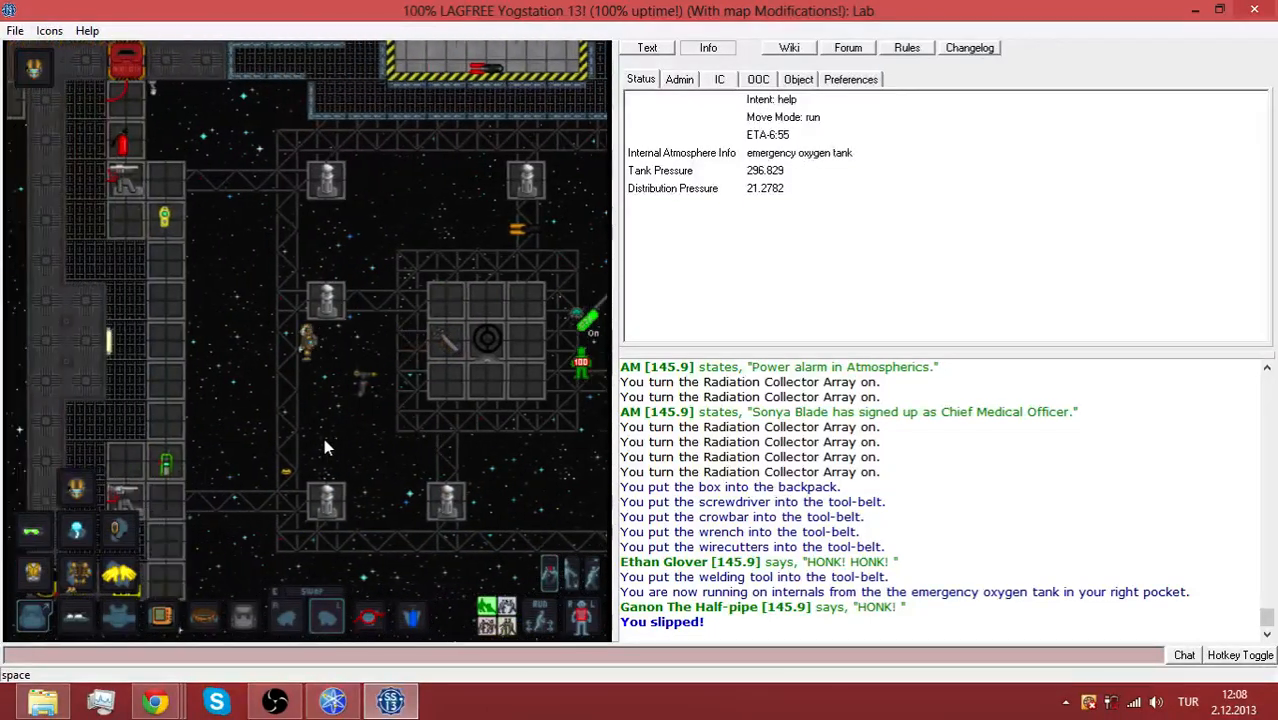
{"action": "key", "text": "Left"}
{"action": "key", "text": "Left"}
{"action": "key", "text": "Up"}
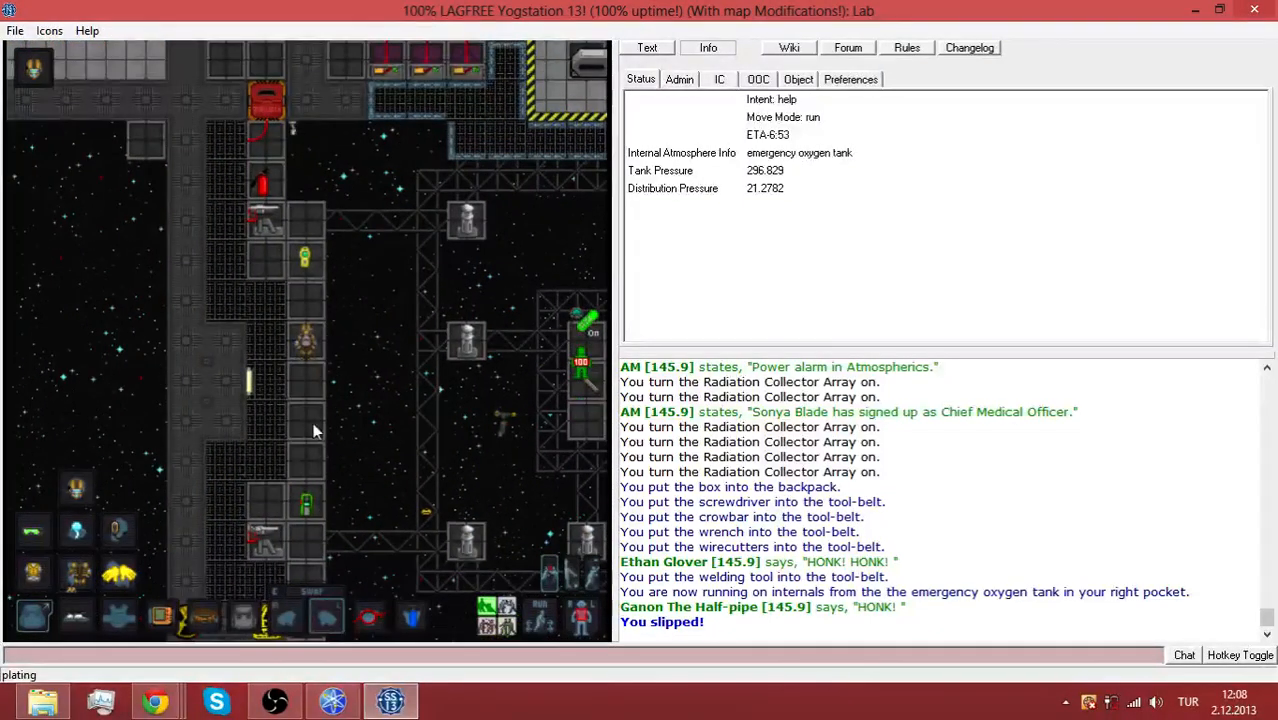
Walk down the outer corridor toward the engine and stow the multitool in the tool-belt
{"action": "key", "text": "Down"}
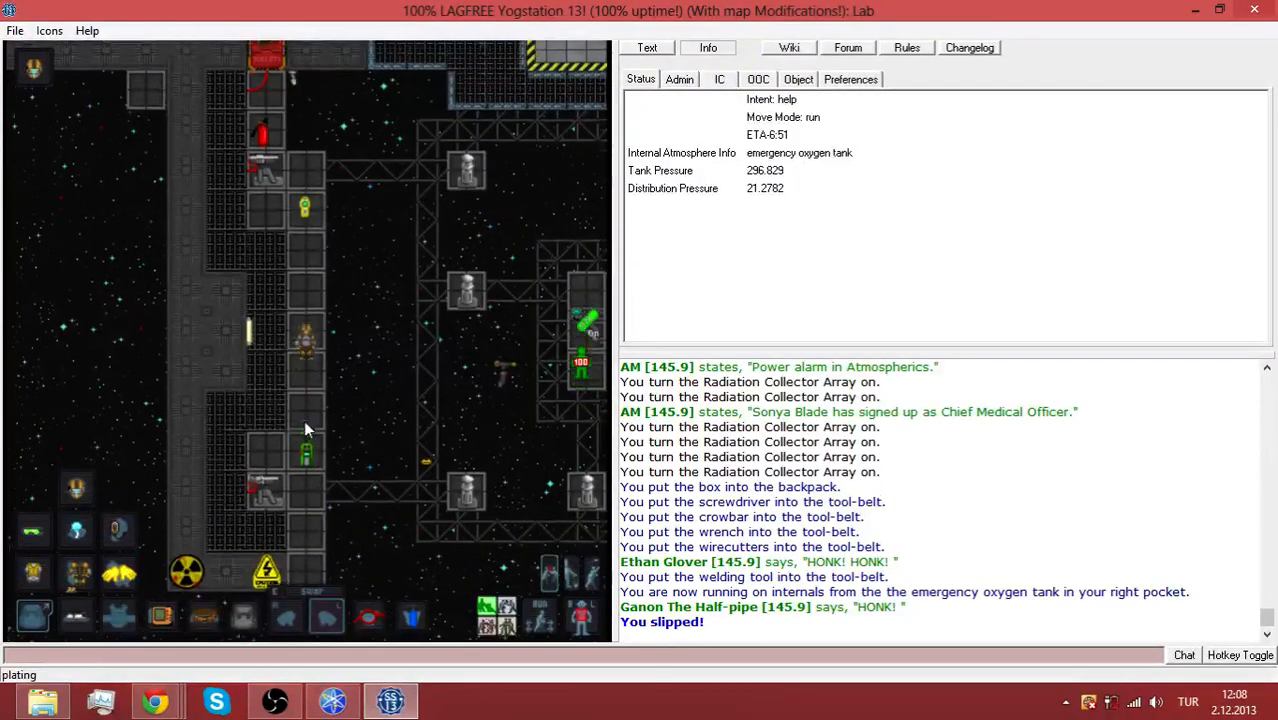
{"action": "key", "text": "Up"}
{"action": "key", "text": "Up"}
{"action": "key", "text": "Up"}
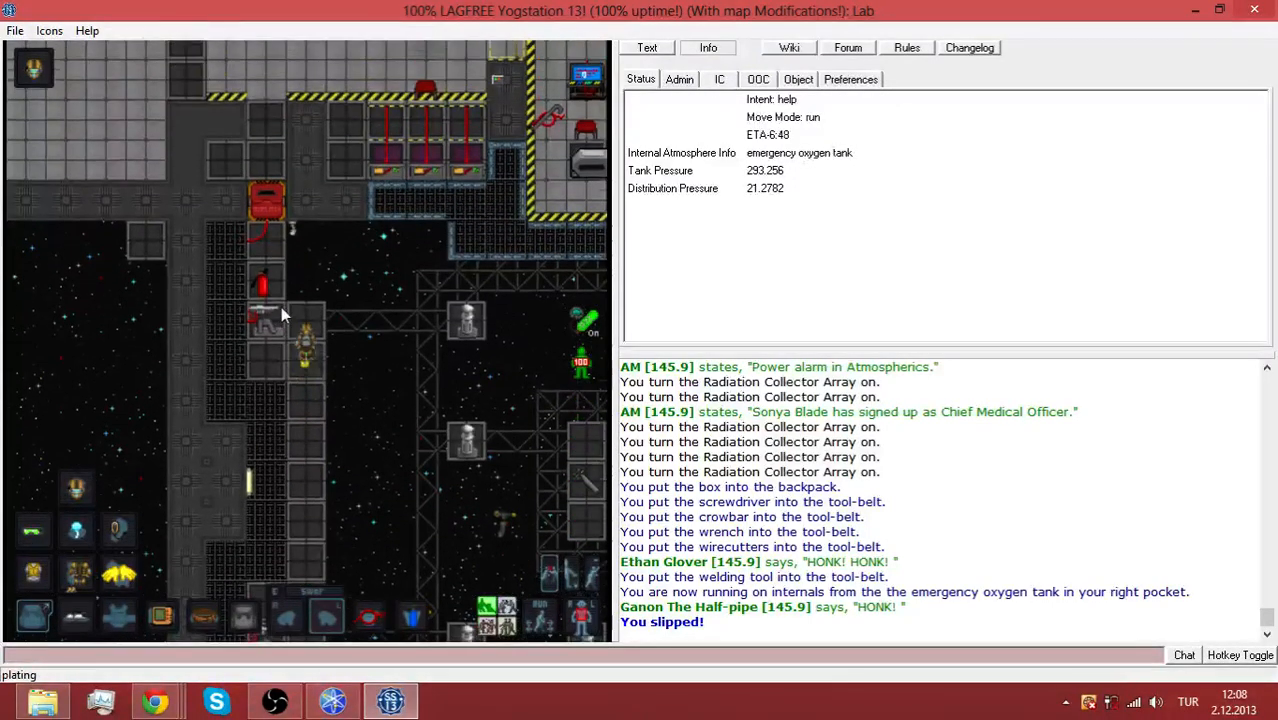
{"action": "key", "text": "Up"}
{"action": "key", "text": "Down"}
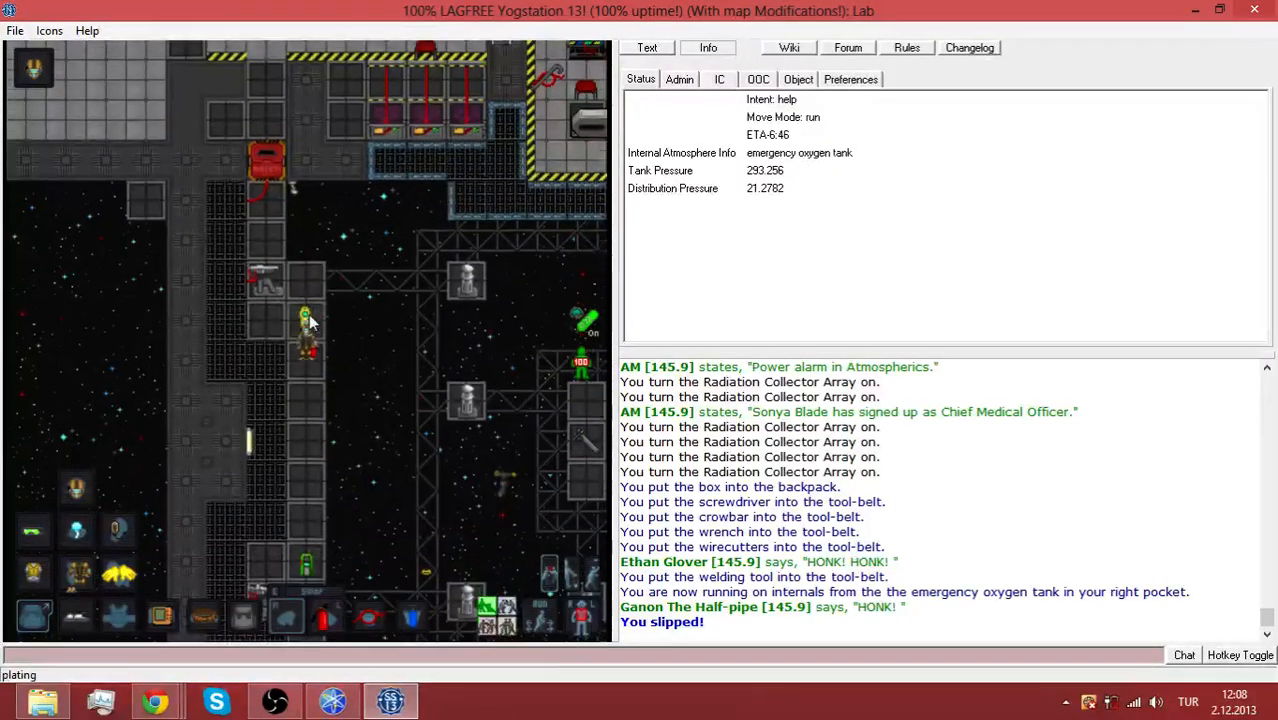
{"action": "key", "text": "Down"}
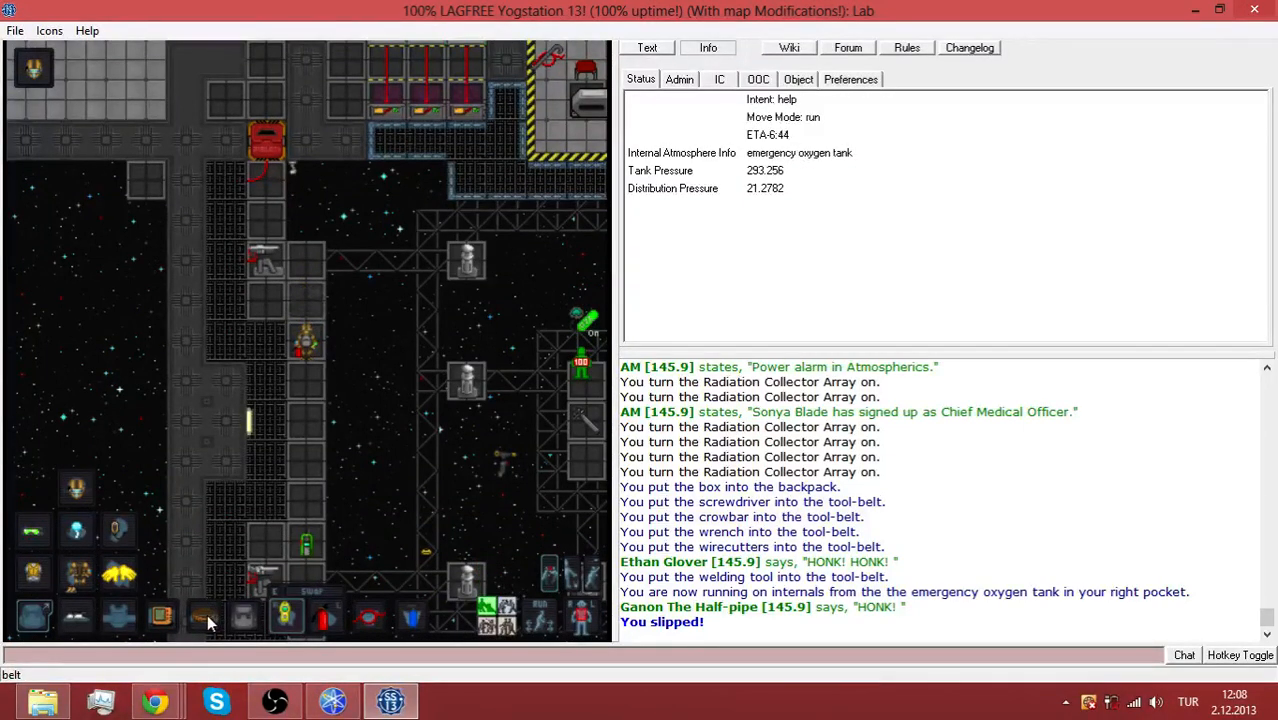
{"action": "left_click", "coordinate": [210, 622]}
{"action": "left_click", "coordinate": [210, 622]}
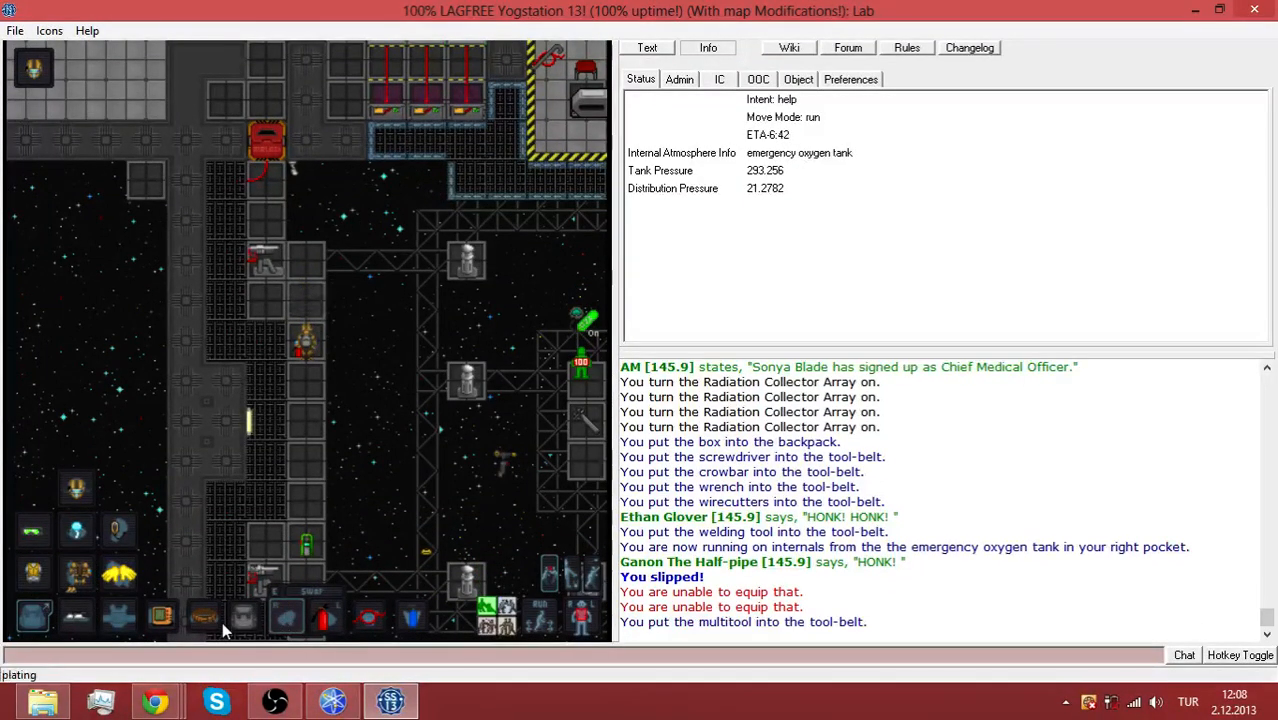
Switch on the first two emitters along the near engine walkway
{"action": "left_click", "coordinate": [210, 618]}
{"action": "key", "text": "Down"}
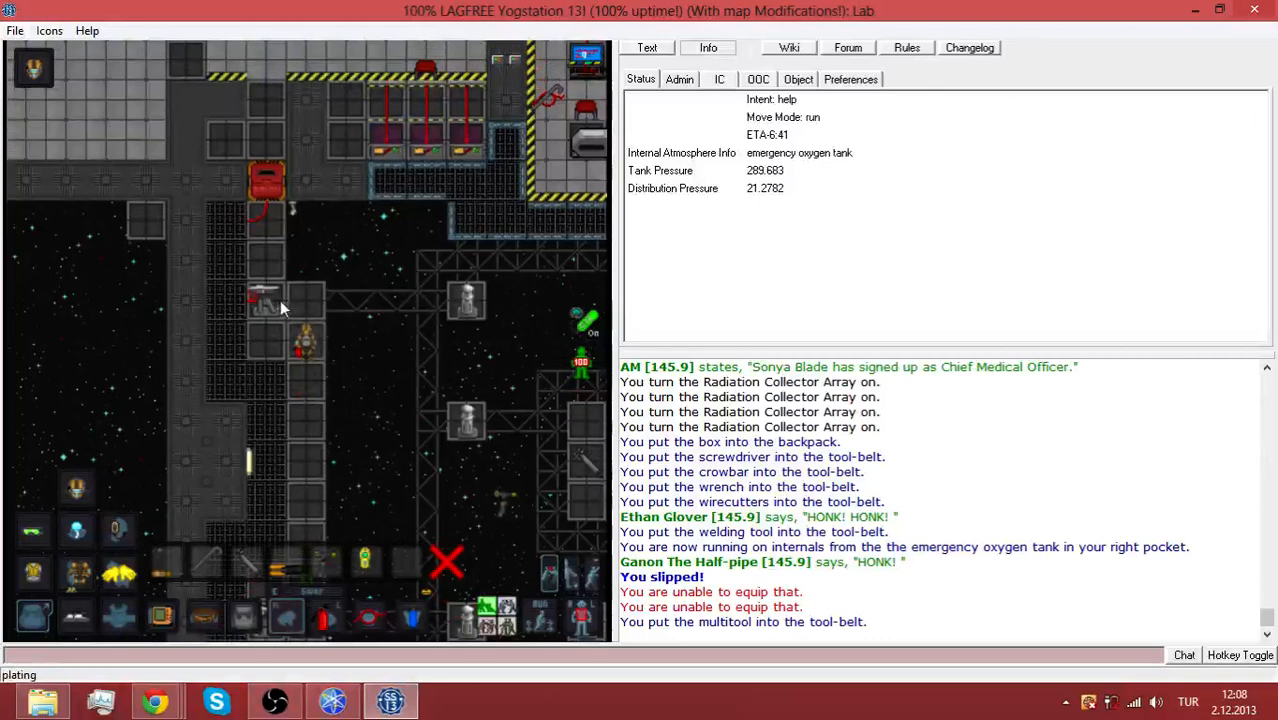
{"action": "left_click", "coordinate": [264, 293]}
{"action": "key", "text": "Down"}
{"action": "key", "text": "Down"}
{"action": "key", "text": "Down"}
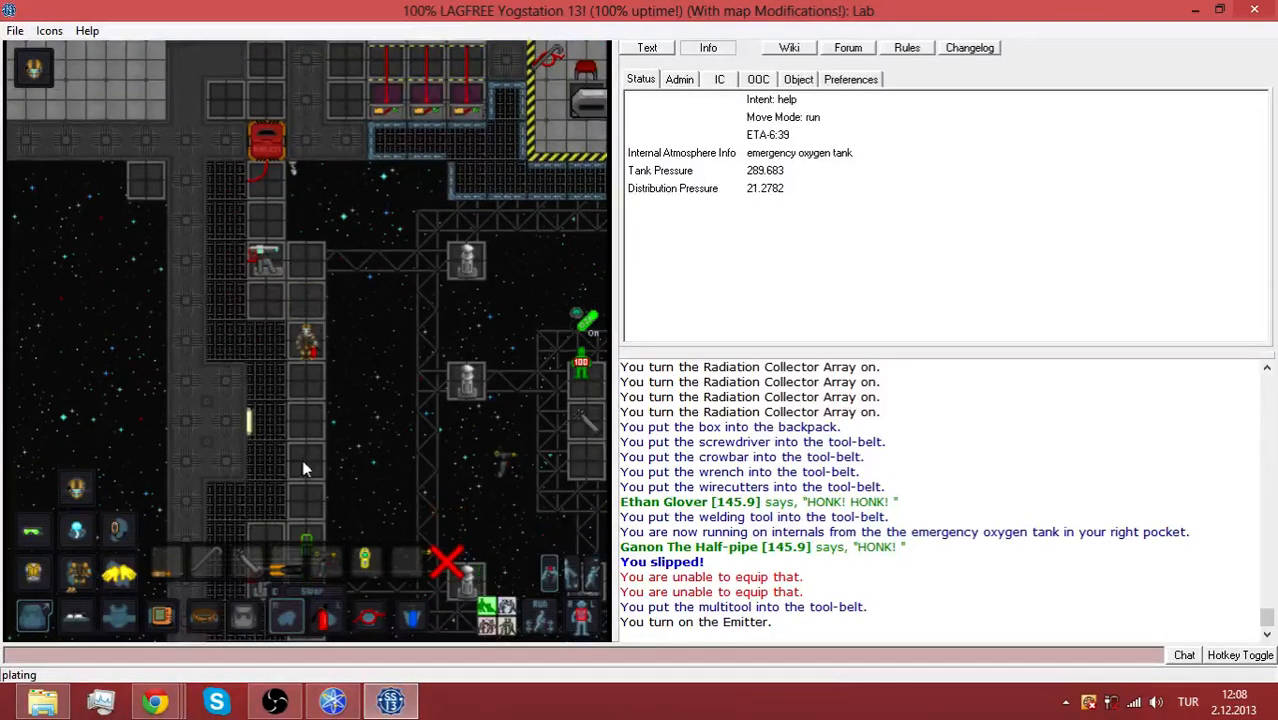
{"action": "key", "text": "Down"}
{"action": "left_click", "coordinate": [540, 622]}
{"action": "key", "text": "Down"}
{"action": "key", "text": "Down"}
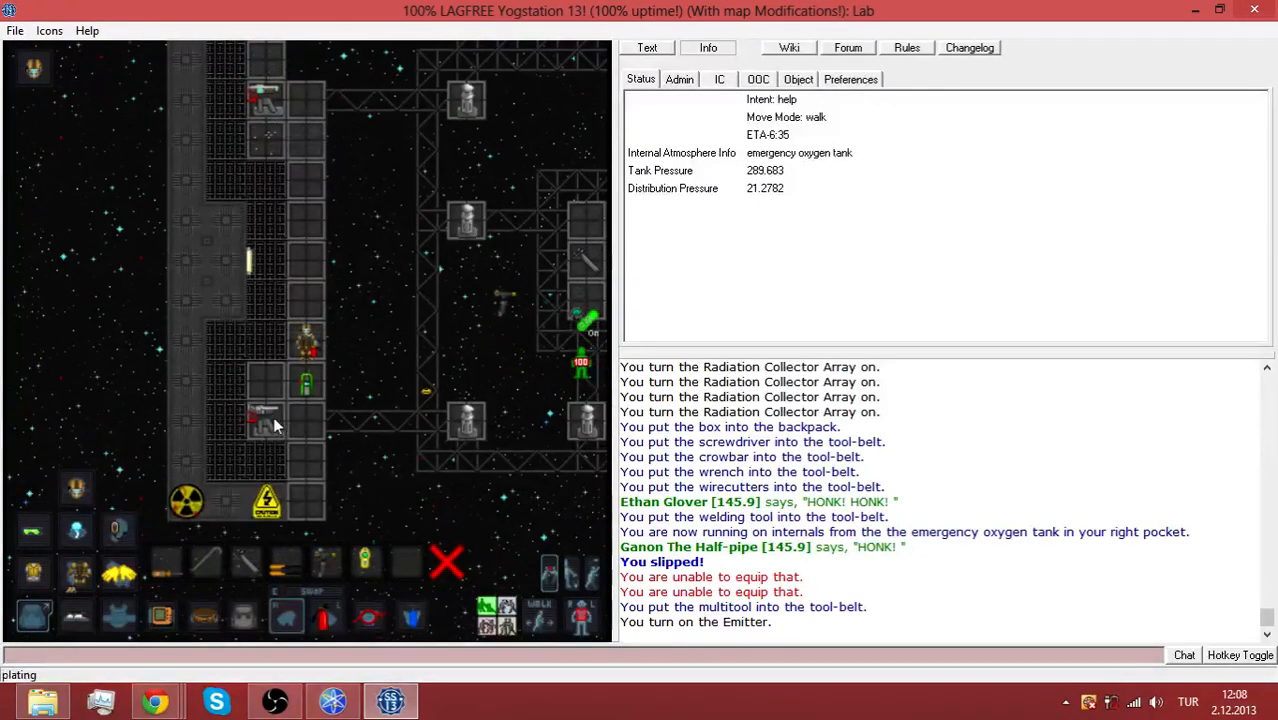
{"action": "left_click", "coordinate": [270, 420]}
{"action": "key", "text": "Down"}
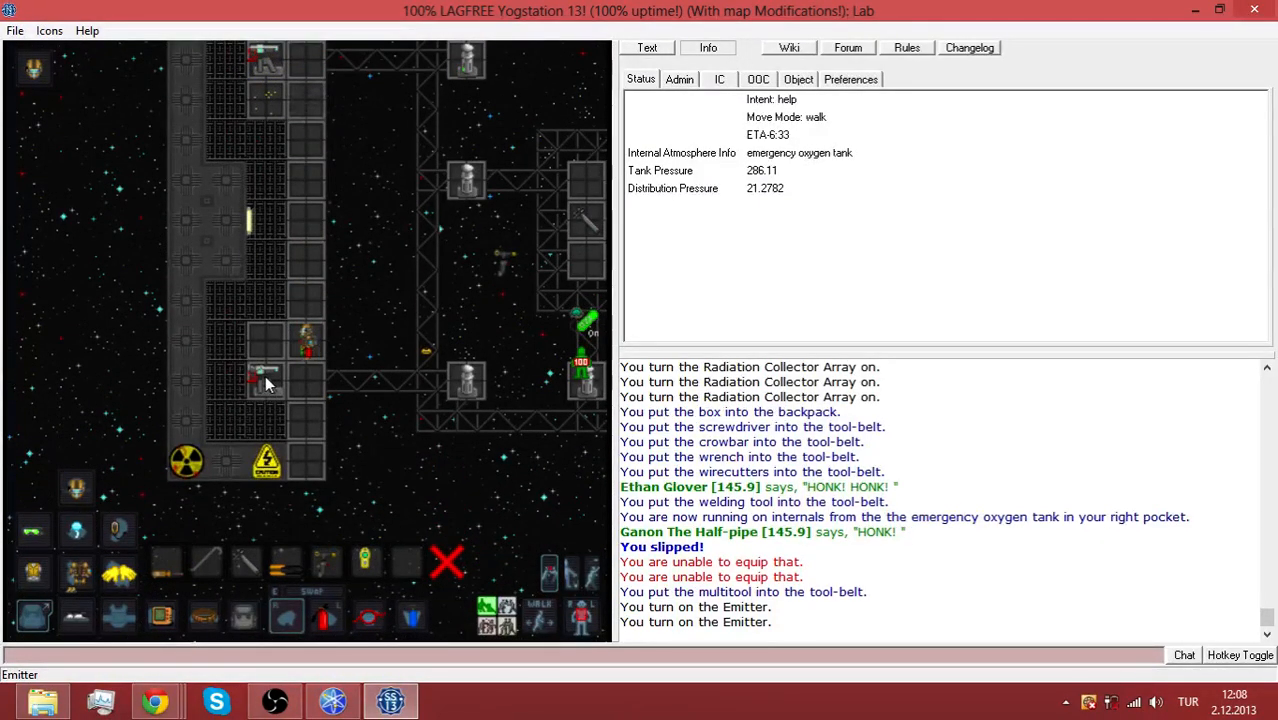
Cross the engine area and switch on the emitters on the far walkway
{"action": "key", "text": "Right"}
{"action": "key", "text": "Right"}
{"action": "left_click", "coordinate": [540, 615]}
{"action": "key", "text": "Right"}
{"action": "key", "text": "Right"}
{"action": "key", "text": "Right"}
{"action": "key", "text": "Right"}
{"action": "key", "text": "Right"}
{"action": "key", "text": "Right"}
{"action": "key", "text": "Right"}
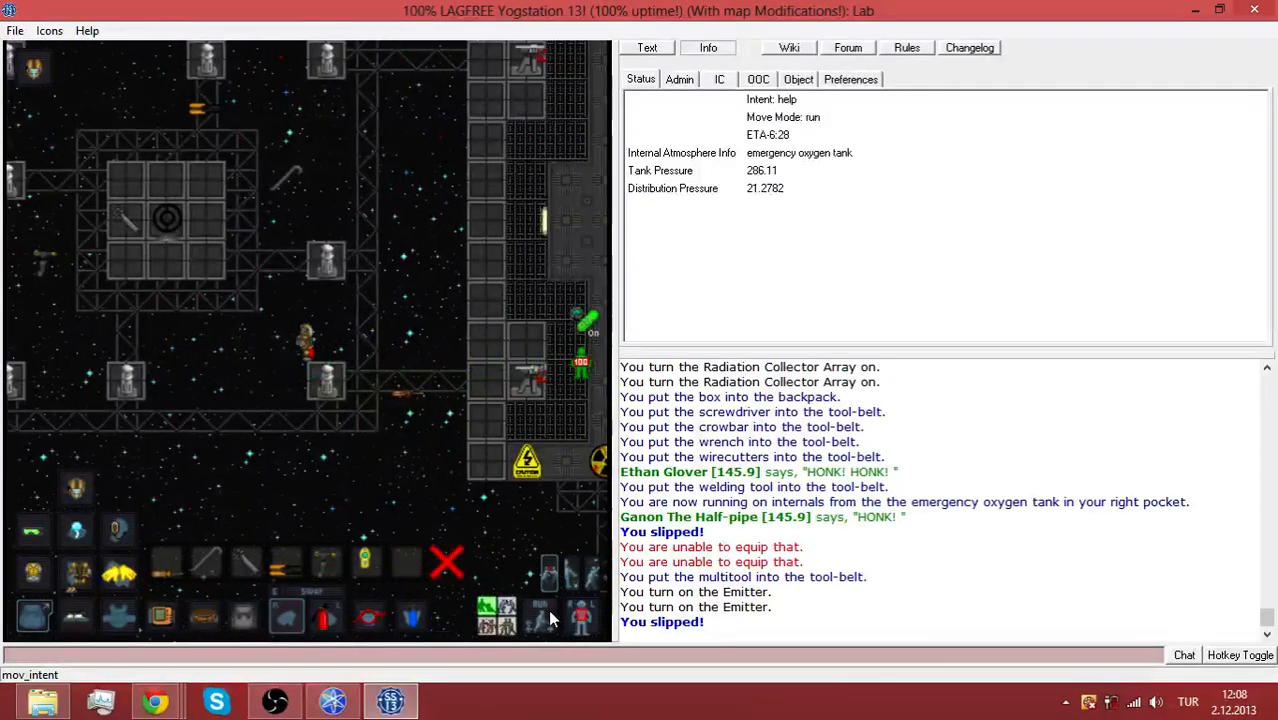
{"action": "left_click", "coordinate": [548, 609]}
{"action": "key", "text": "Right"}
{"action": "key", "text": "Down"}
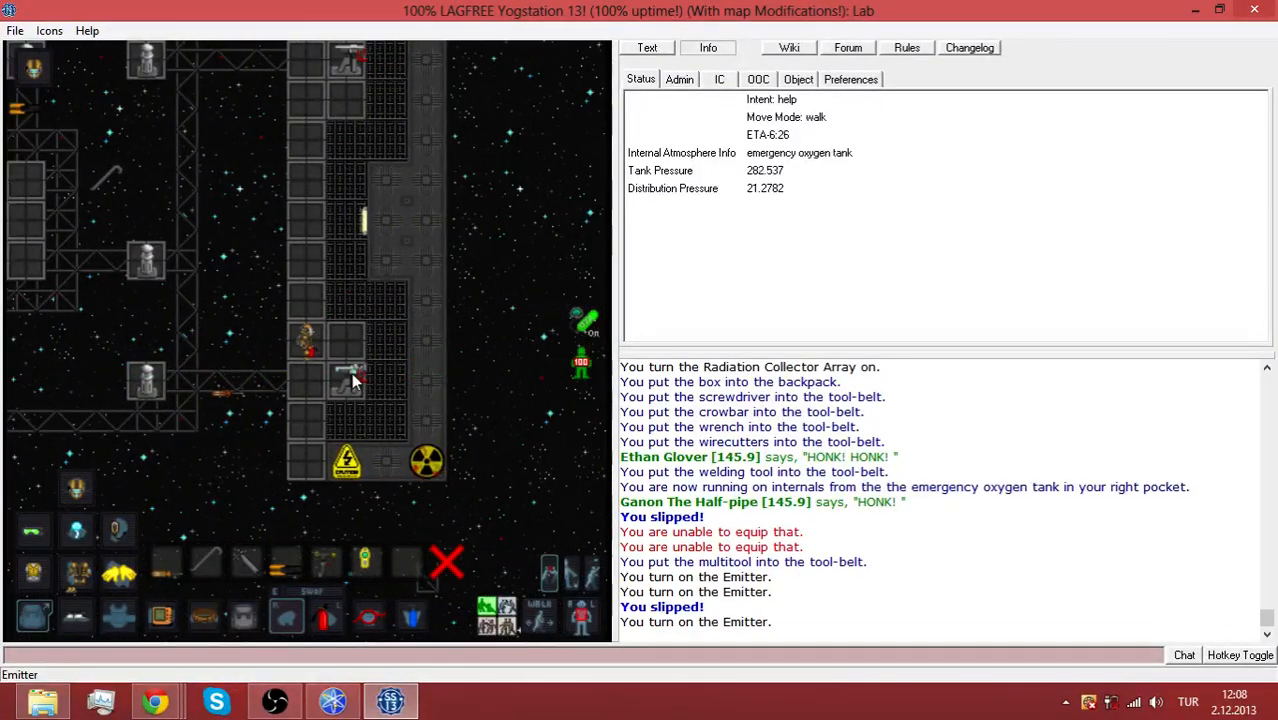
{"action": "key", "text": "Down"}
{"action": "key", "text": "Down"}
{"action": "key", "text": "Up"}
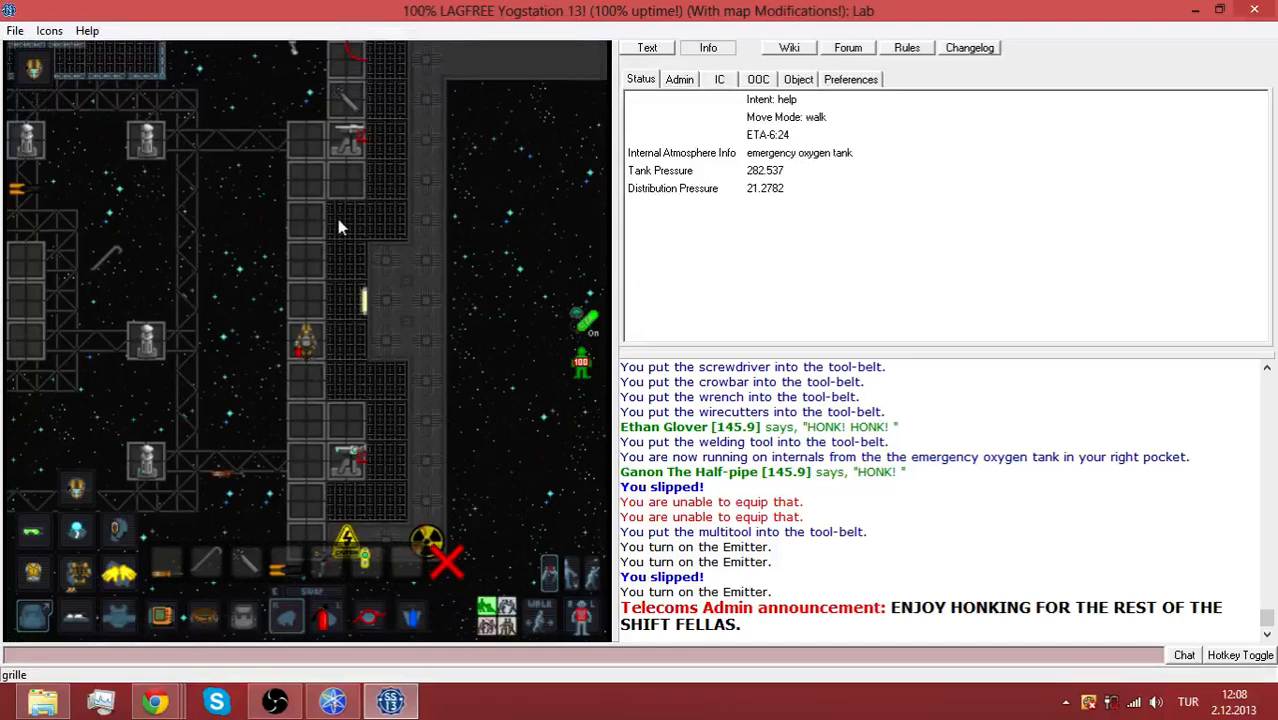
{"action": "key", "text": "Up"}
{"action": "key", "text": "Up"}
{"action": "key", "text": "Up"}
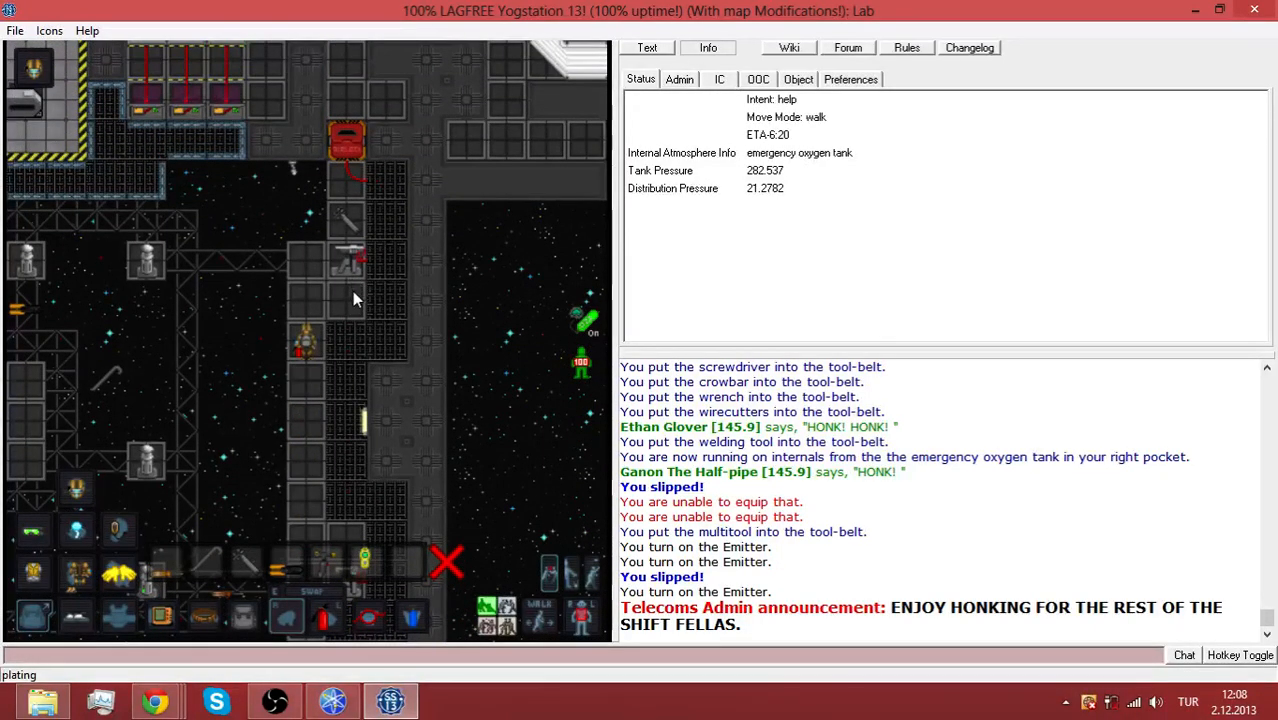
{"action": "key", "text": "Up"}
{"action": "left_click", "coordinate": [352, 291]}
{"action": "key", "text": "Up"}
Switch on the first four field generators around the containment ring
{"action": "key", "text": "Left"}
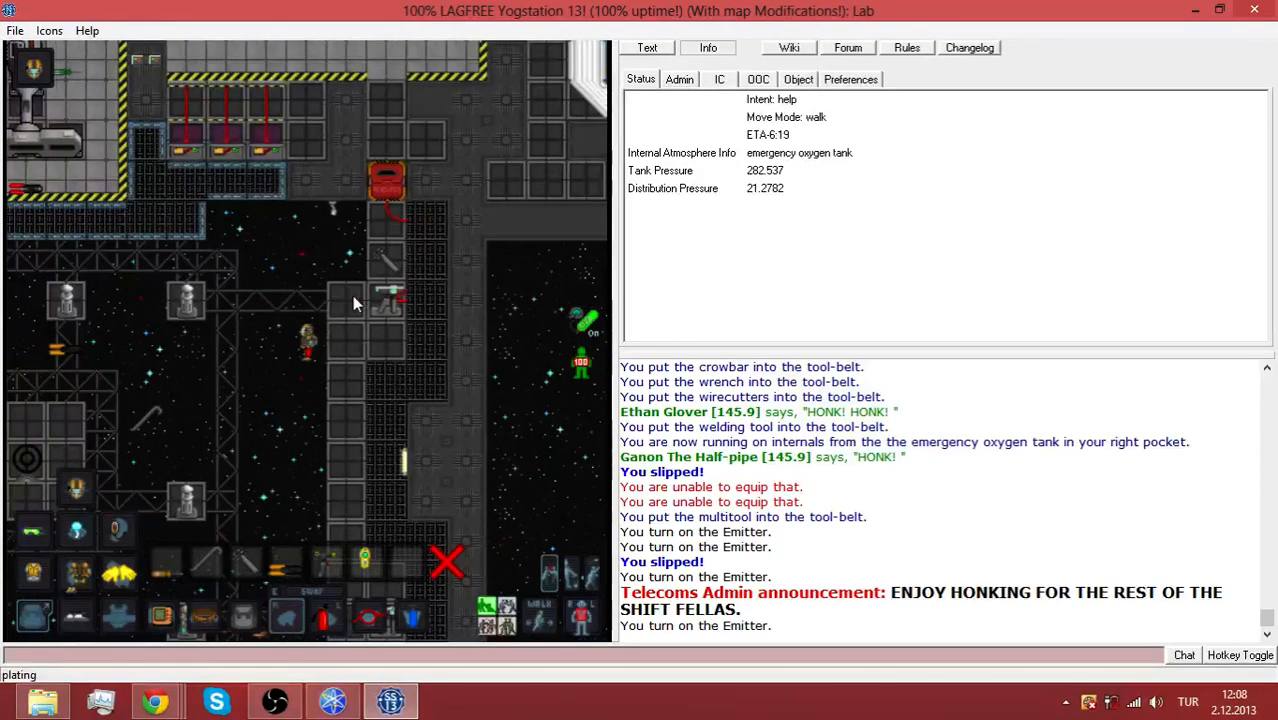
{"action": "key", "text": "Left"}
{"action": "key", "text": "Left"}
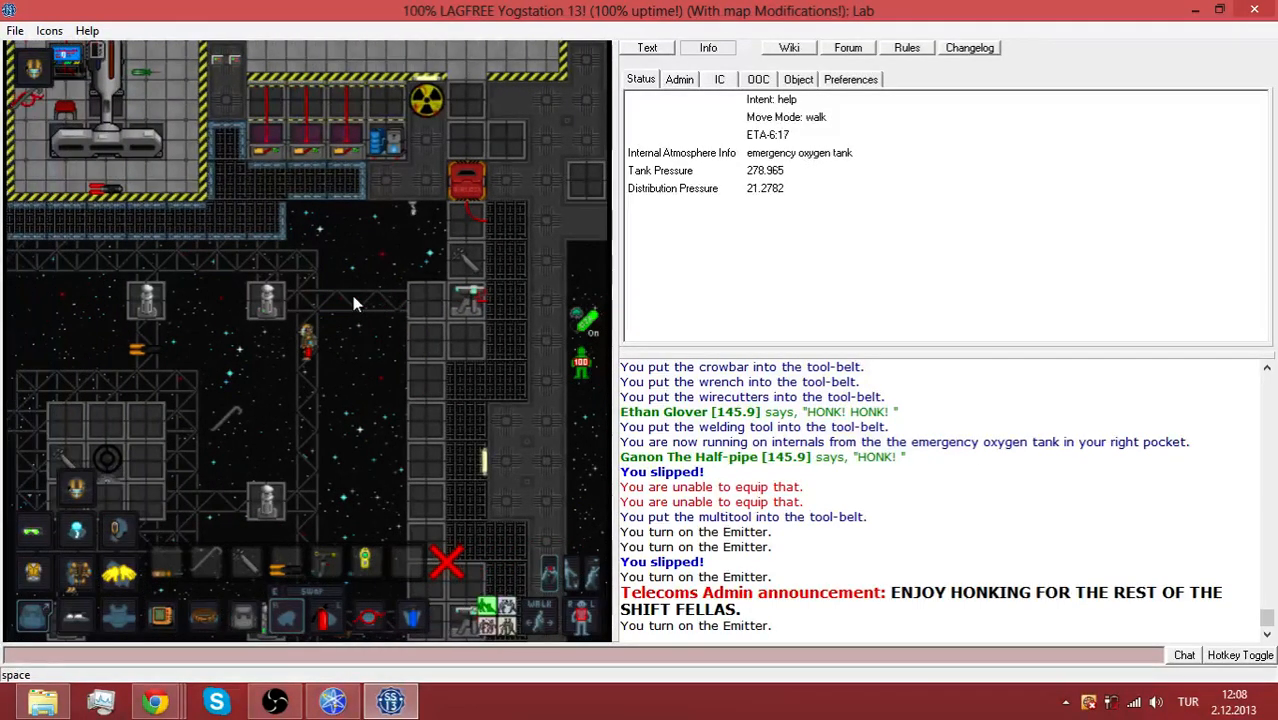
{"action": "key", "text": "Left"}
{"action": "key", "text": "Left"}
{"action": "key", "text": "Left"}
{"action": "left_click", "coordinate": [349, 304]}
{"action": "key", "text": "Left"}
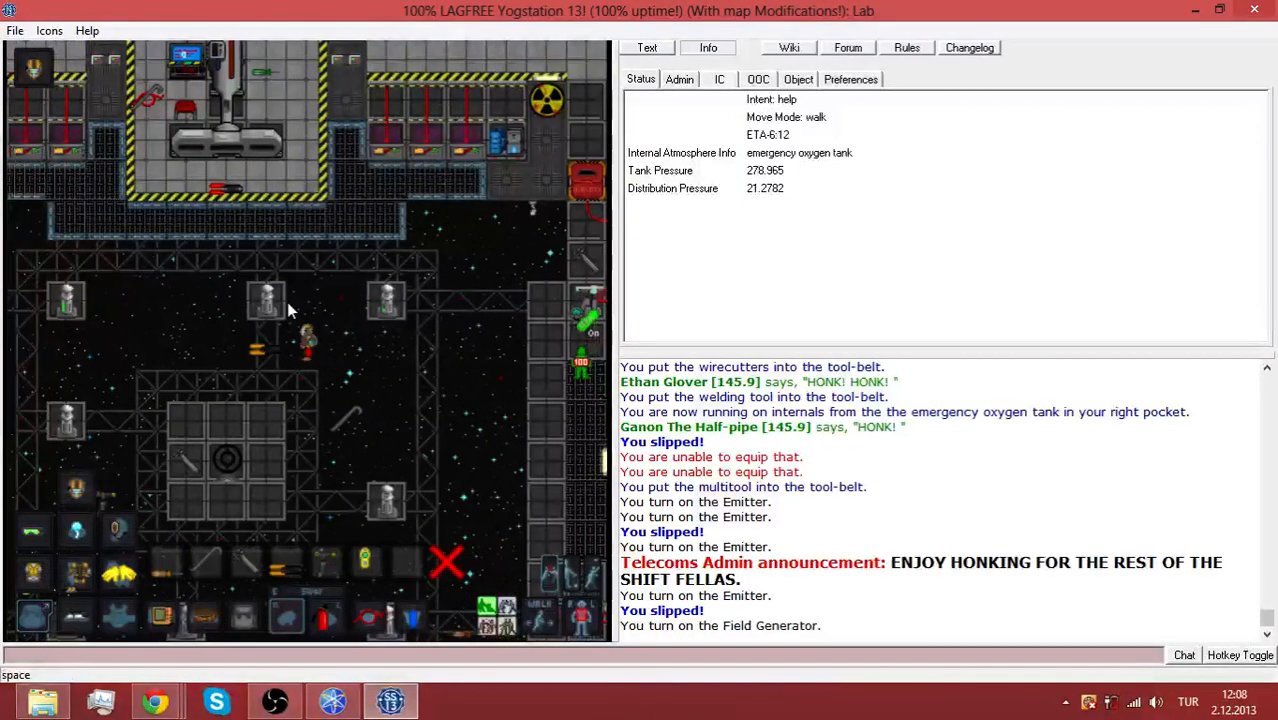
{"action": "left_click", "coordinate": [272, 310]}
{"action": "key", "text": "Down"}
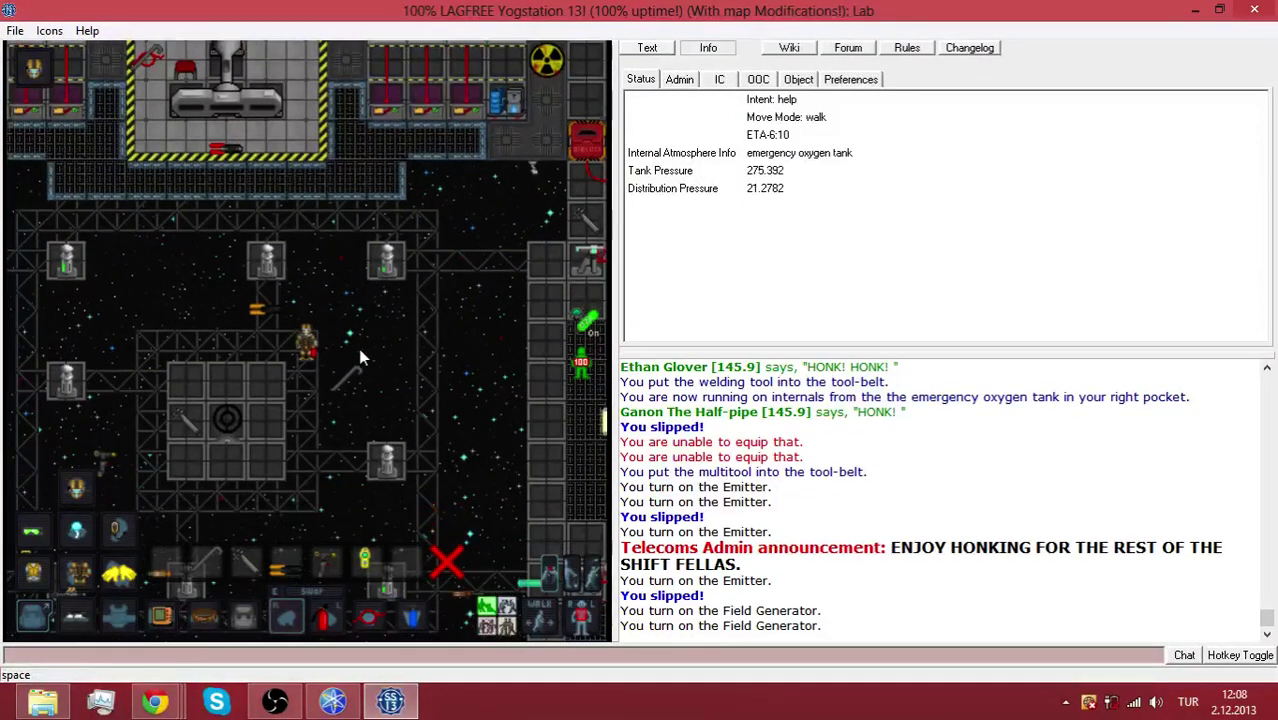
{"action": "key", "text": "Right"}
{"action": "key", "text": "Down"}
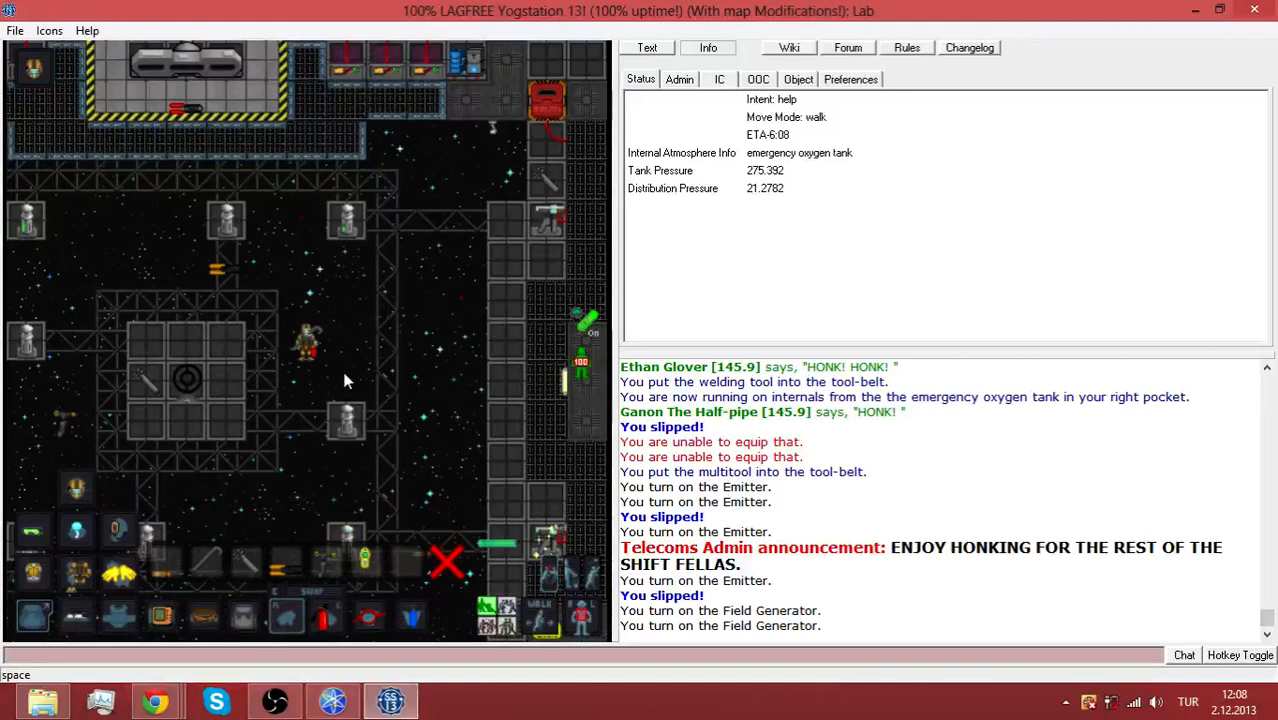
{"action": "key", "text": "Down"}
{"action": "key", "text": "Down"}
{"action": "left_click", "coordinate": [345, 405]}
{"action": "key", "text": "Down"}
{"action": "key", "text": "Down"}
{"action": "key", "text": "Down"}
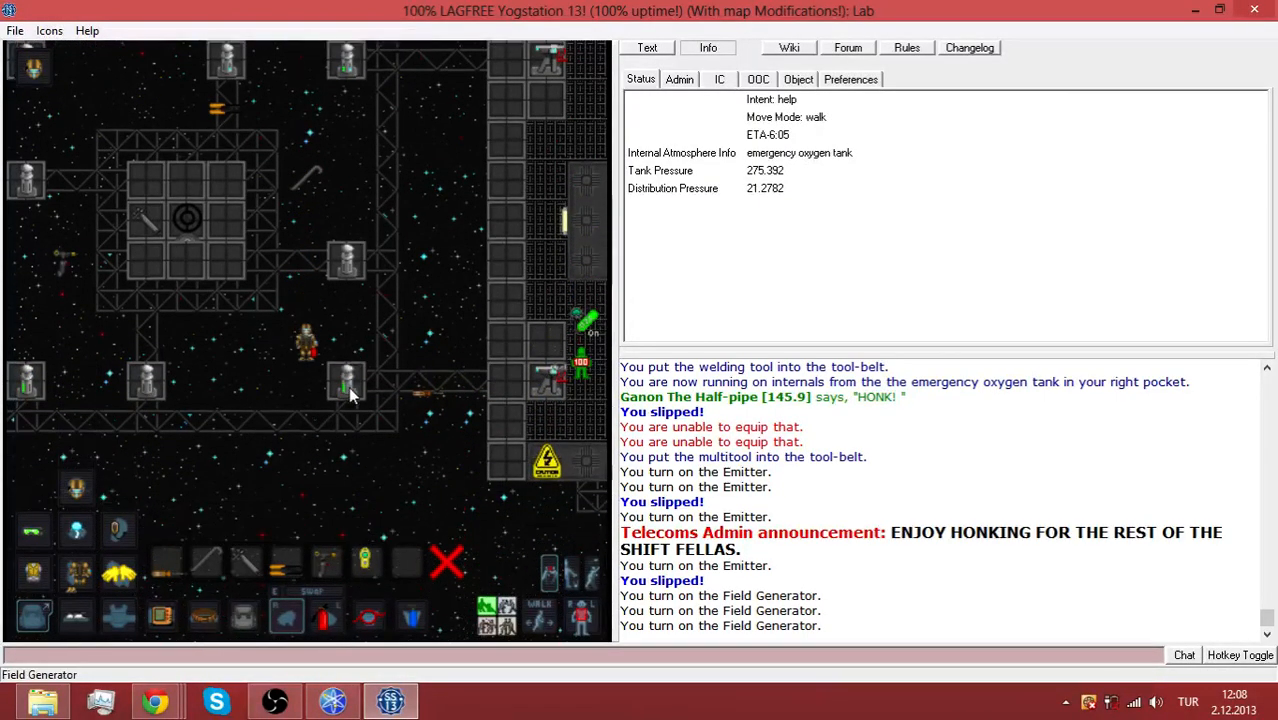
{"action": "left_click", "coordinate": [350, 394]}
Switch on the fifth, sixth and seventh field generators along the bottom and left of the ring
{"action": "key", "text": "Left"}
{"action": "key", "text": "Left"}
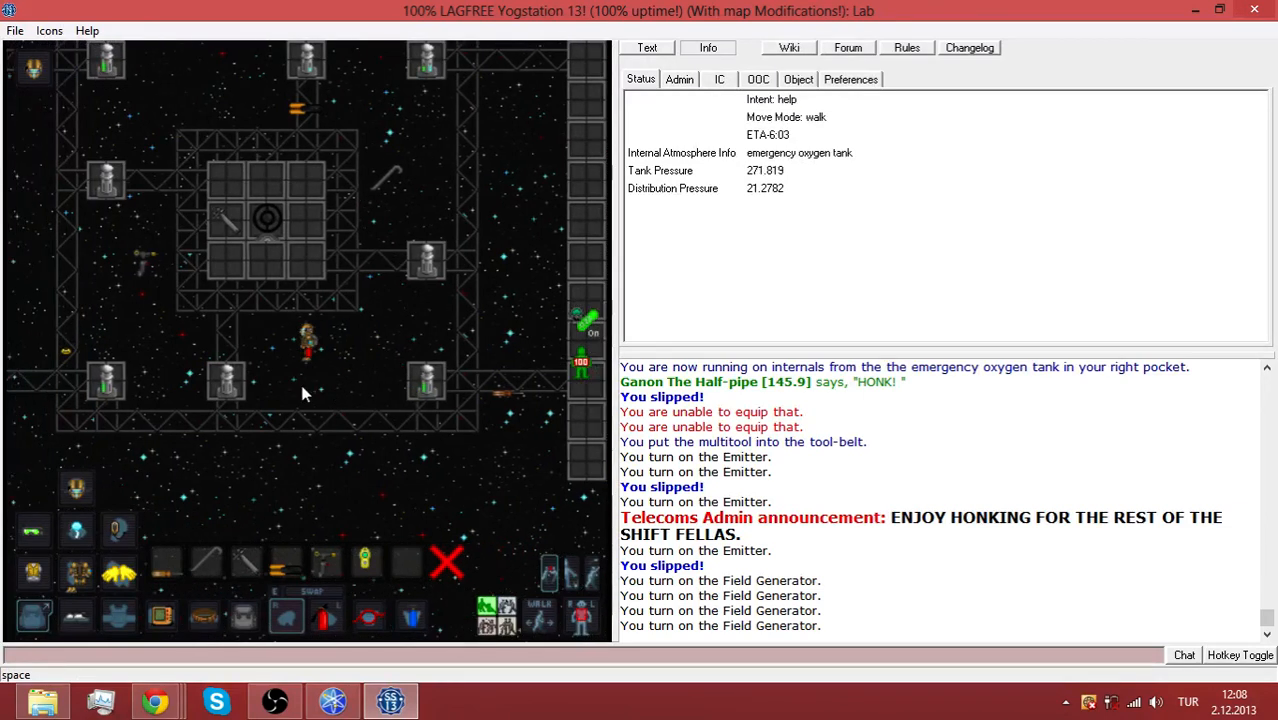
{"action": "key", "text": "Left"}
{"action": "key", "text": "Left"}
{"action": "left_click", "coordinate": [313, 385]}
{"action": "key", "text": "Left"}
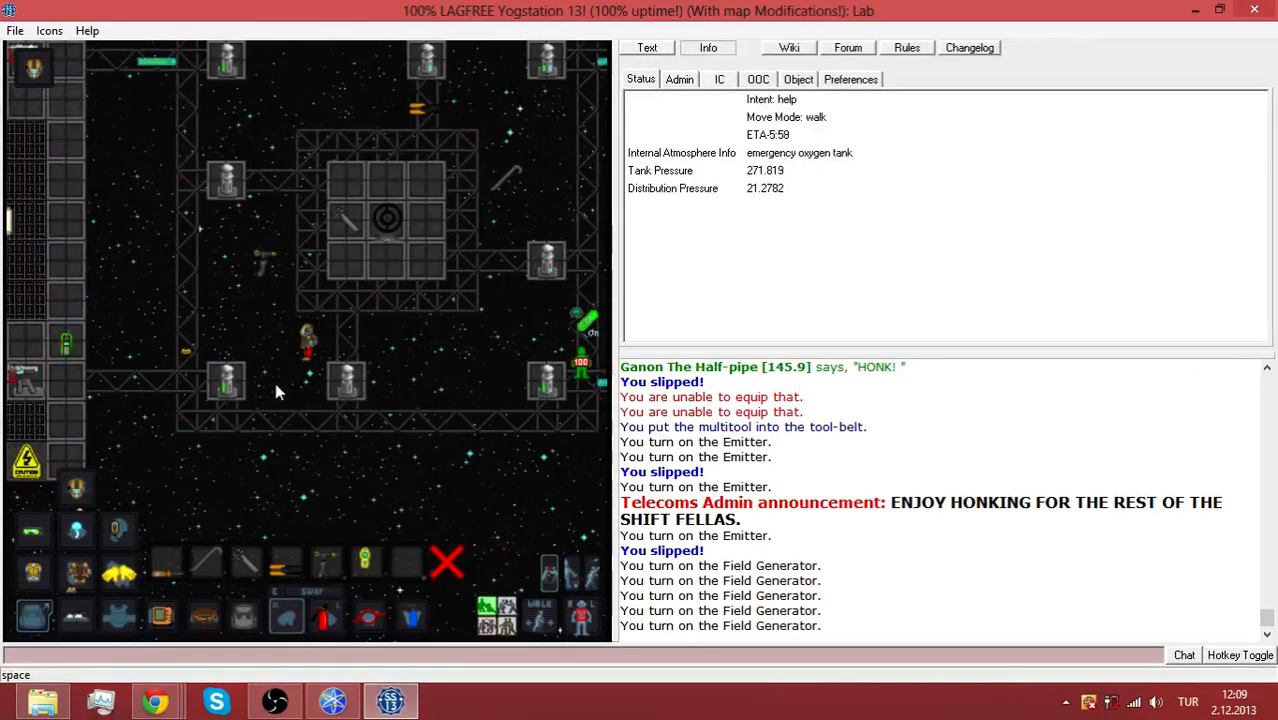
{"action": "key", "text": "Left"}
{"action": "left_click", "coordinate": [267, 385]}
{"action": "key", "text": "Up"}
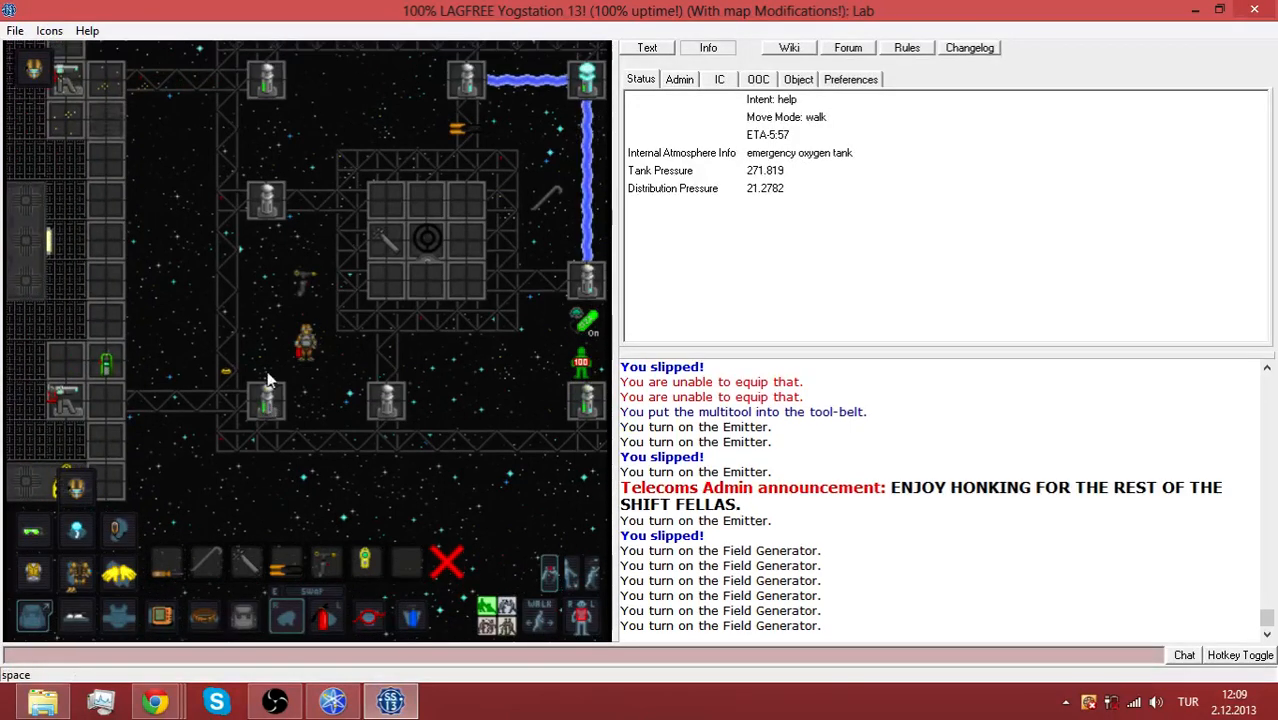
{"action": "key", "text": "Up"}
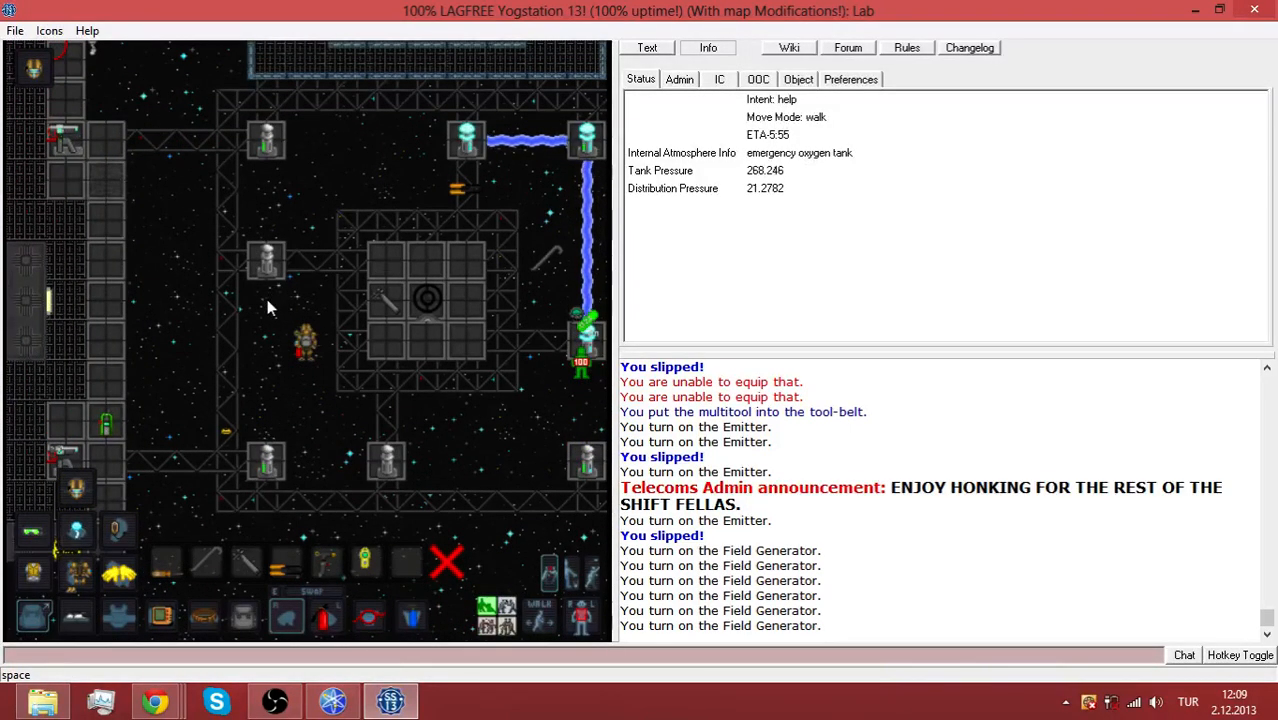
{"action": "key", "text": "Up"}
{"action": "left_click", "coordinate": [267, 299]}
{"action": "key", "text": "Up"}
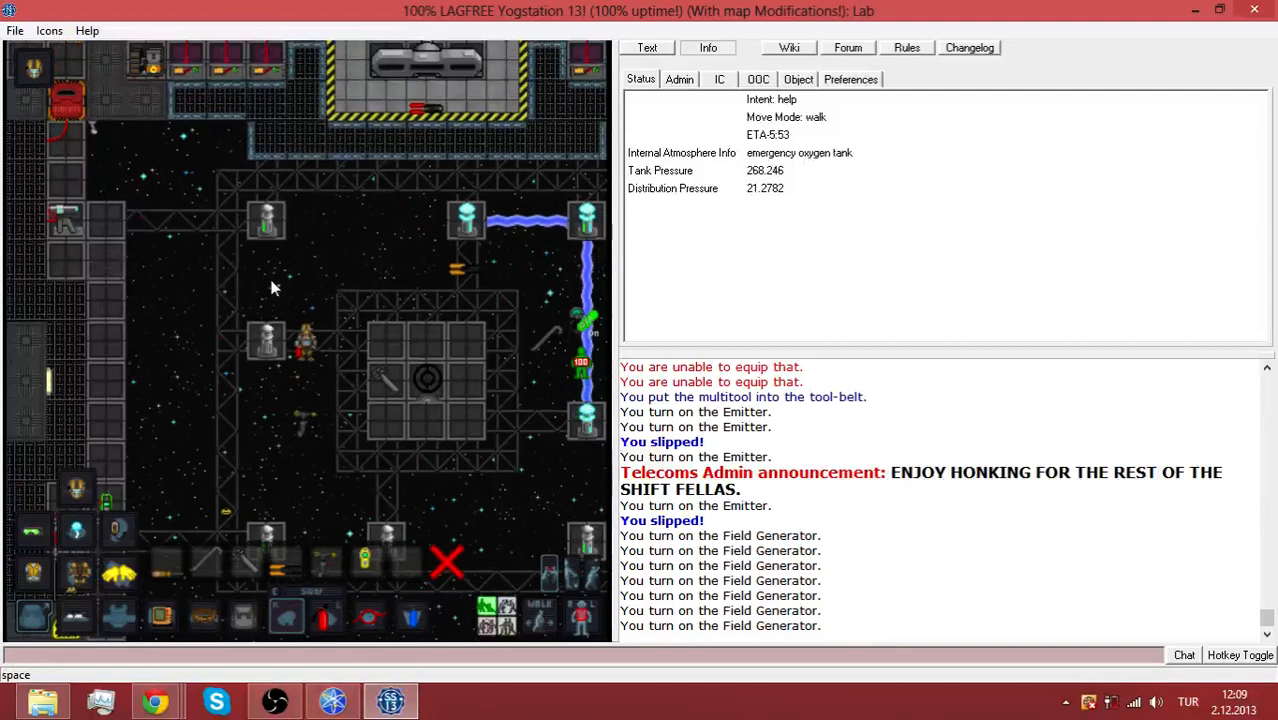
{"action": "key", "text": "Up"}
Switch on the eighth field generator and return to the Engineering External Access airlock
{"action": "key", "text": "Up"}
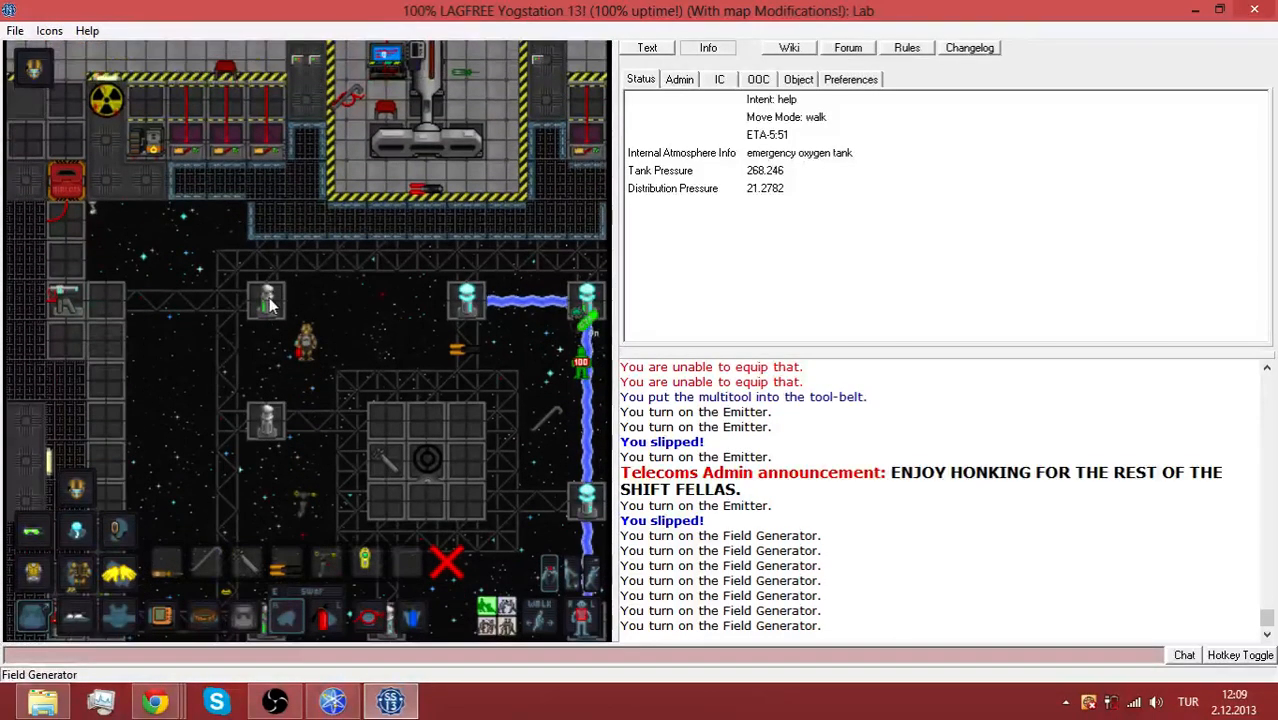
{"action": "left_click", "coordinate": [268, 304]}
{"action": "key", "text": "Up"}
{"action": "key", "text": "Up"}
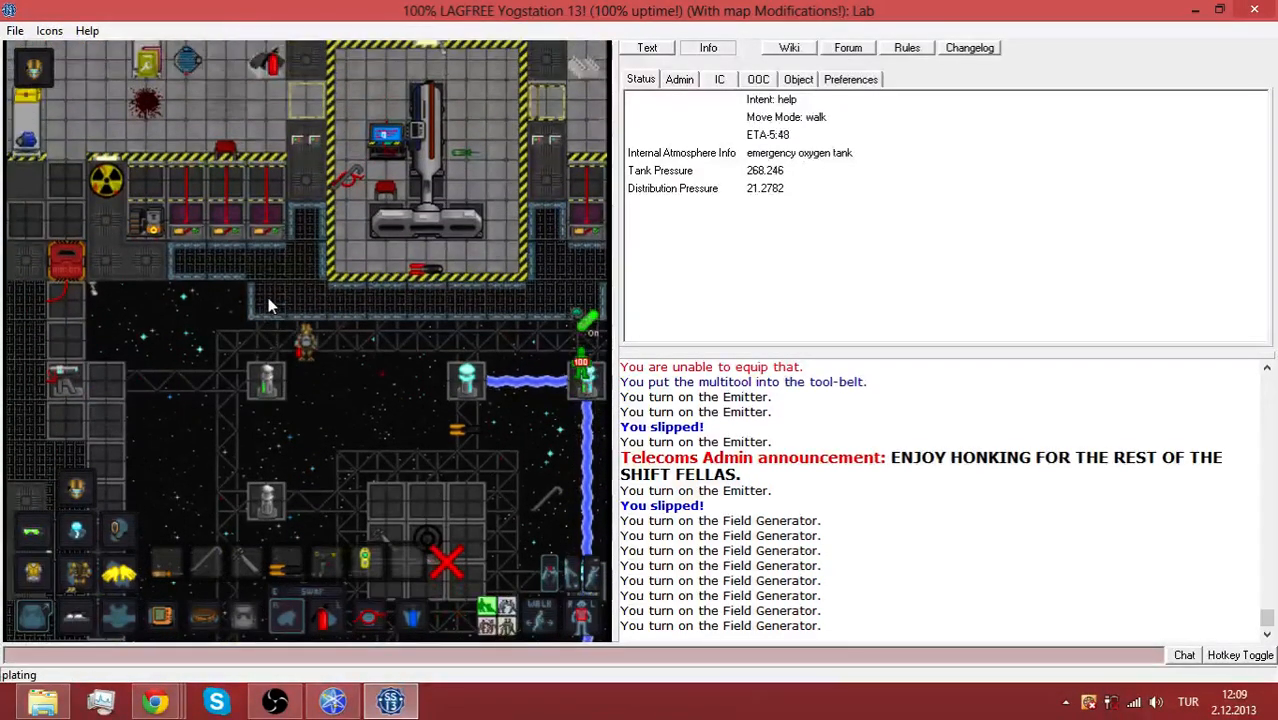
{"action": "key", "text": "Left"}
{"action": "key", "text": "Left"}
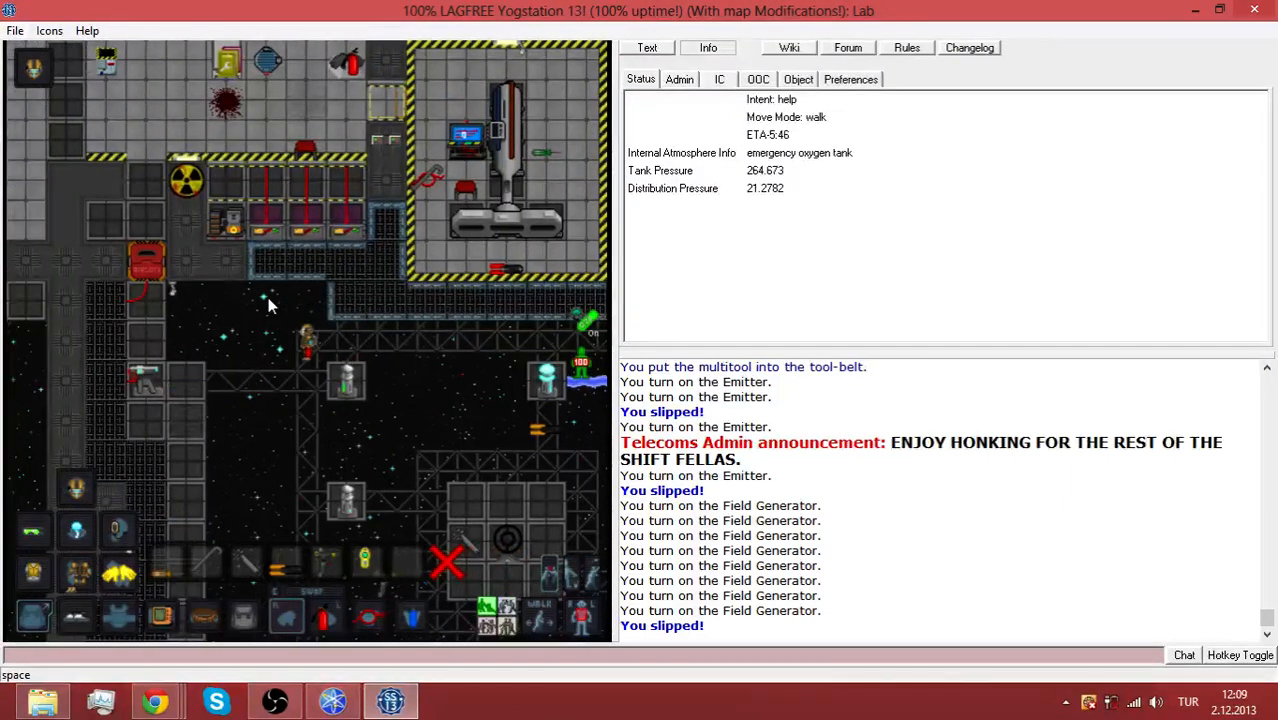
{"action": "key", "text": "Up"}
{"action": "key", "text": "Left"}
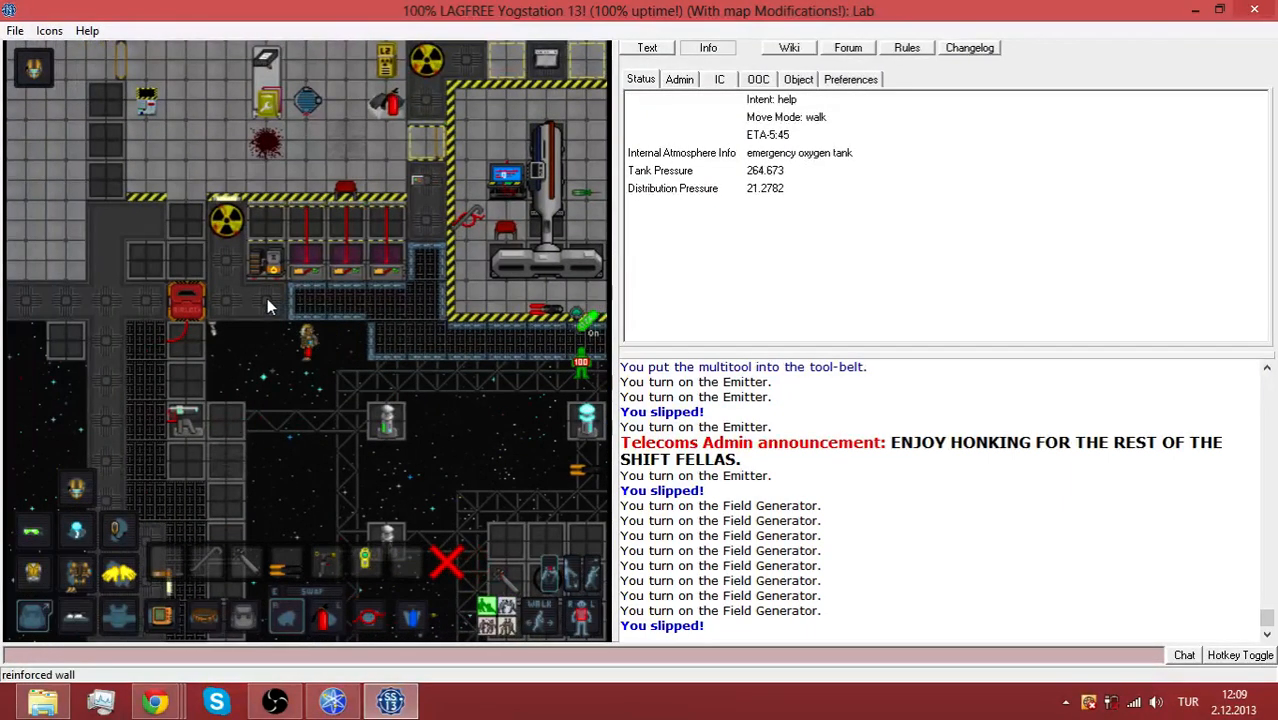
{"action": "key", "text": "Left"}
{"action": "key", "text": "Left"}
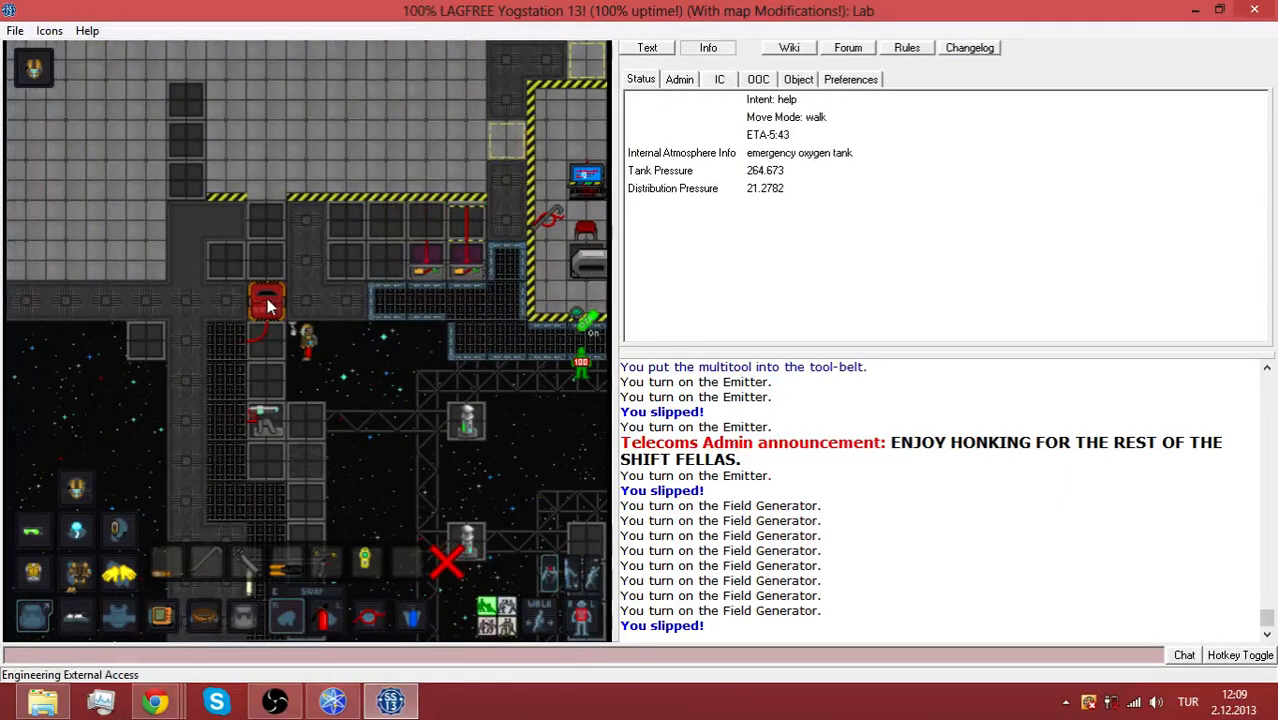
{"action": "key", "text": "Left"}
{"action": "left_click", "coordinate": [267, 298]}
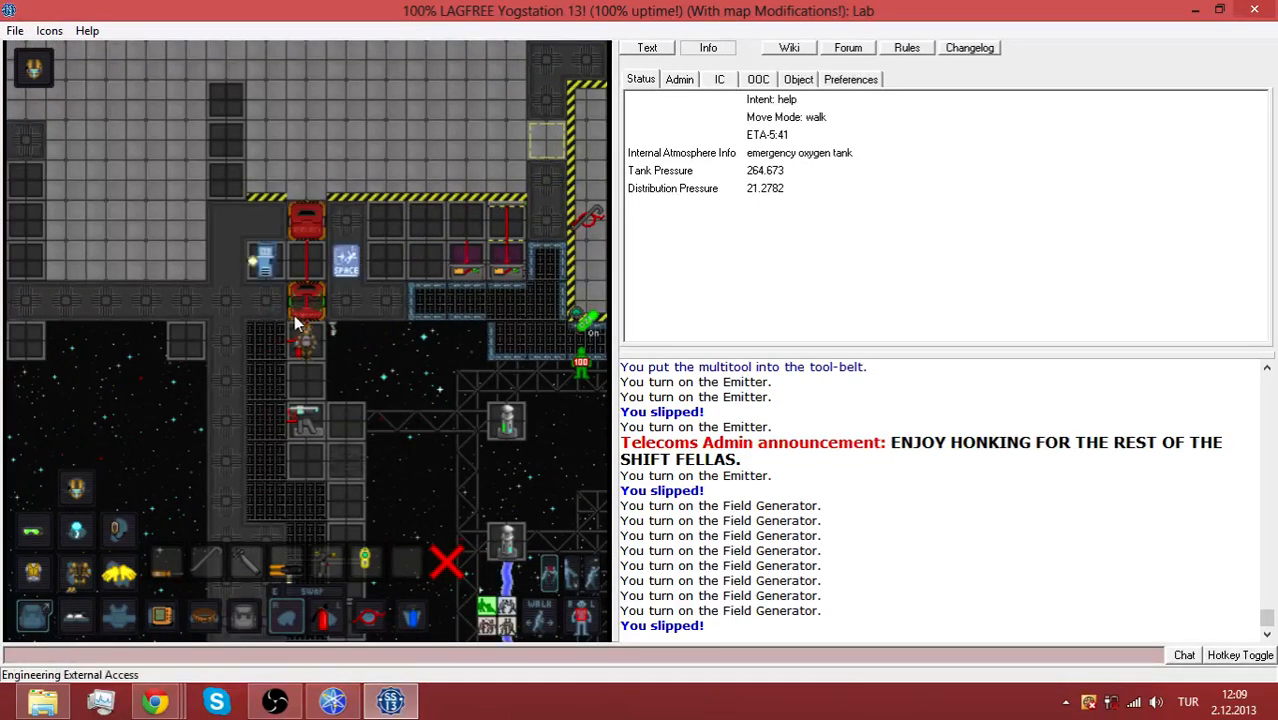
Walk through the airlock into the station, turn off internals and switch to running
{"action": "key", "text": "Up"}
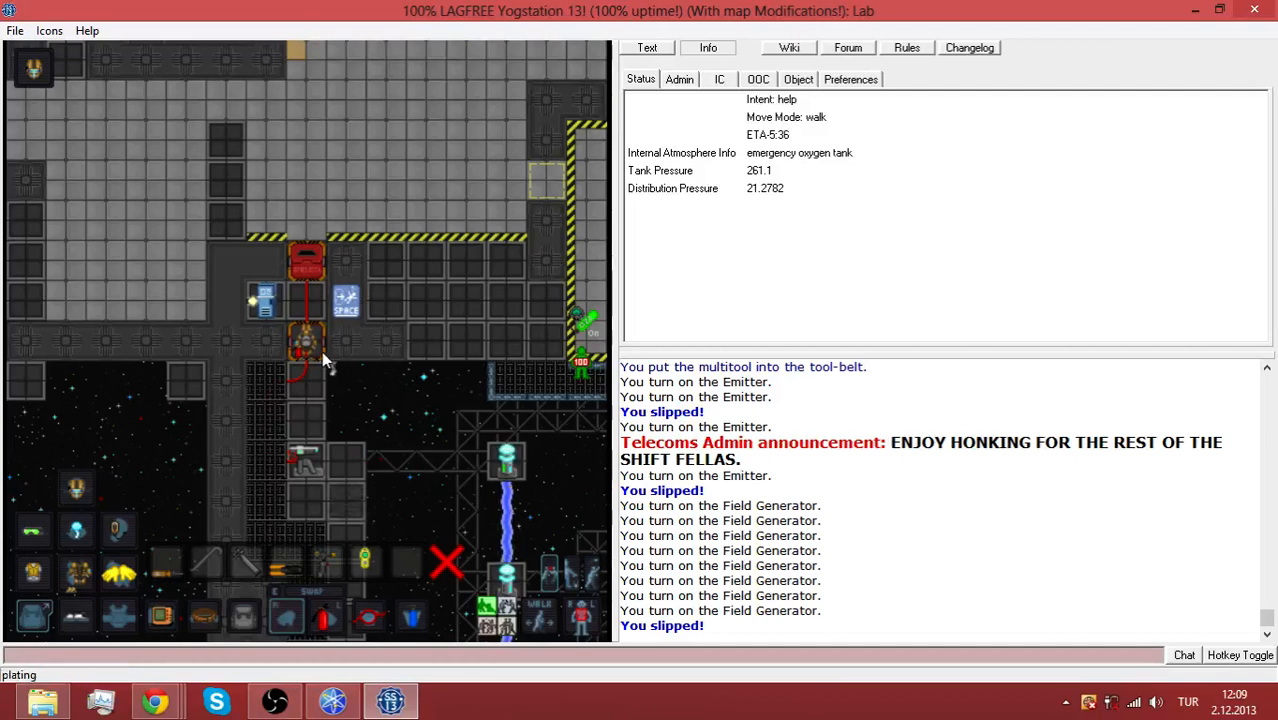
{"action": "key", "text": "Up"}
{"action": "key", "text": "Up"}
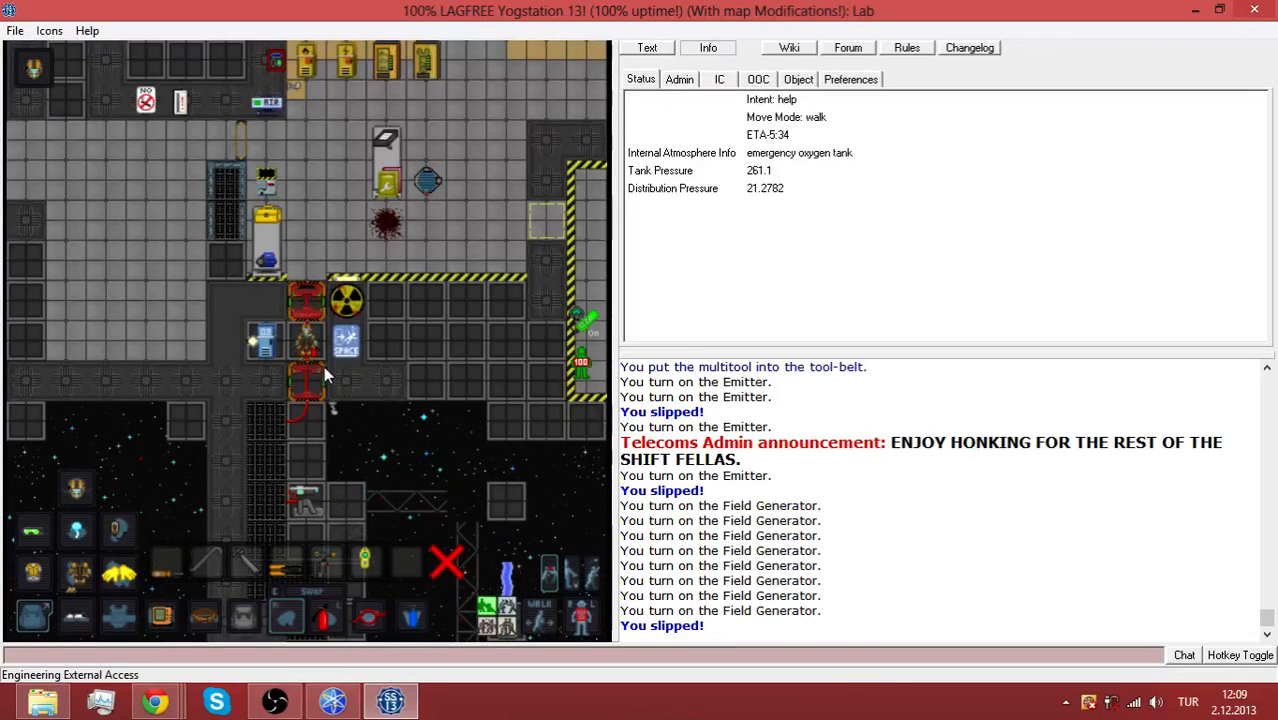
{"action": "key", "text": "Up"}
{"action": "left_click", "coordinate": [585, 330]}
{"action": "key", "text": "Up"}
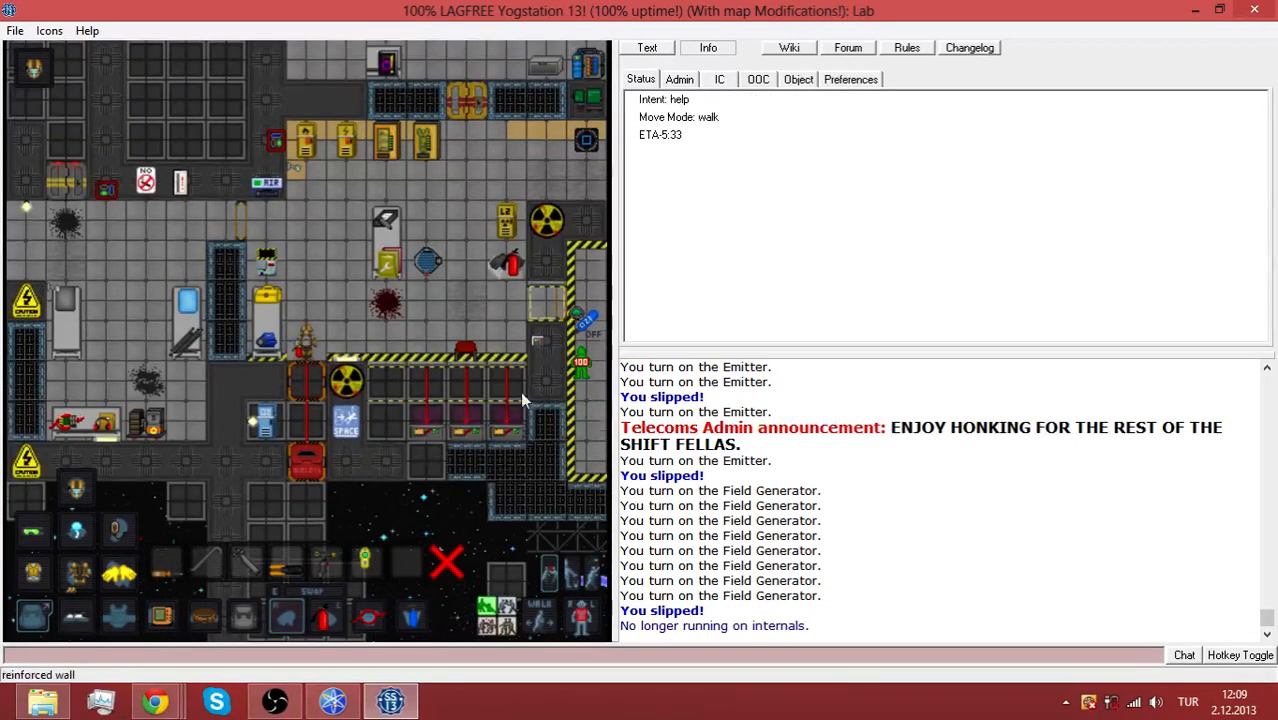
{"action": "key", "text": "Right"}
{"action": "left_click", "coordinate": [533, 620]}
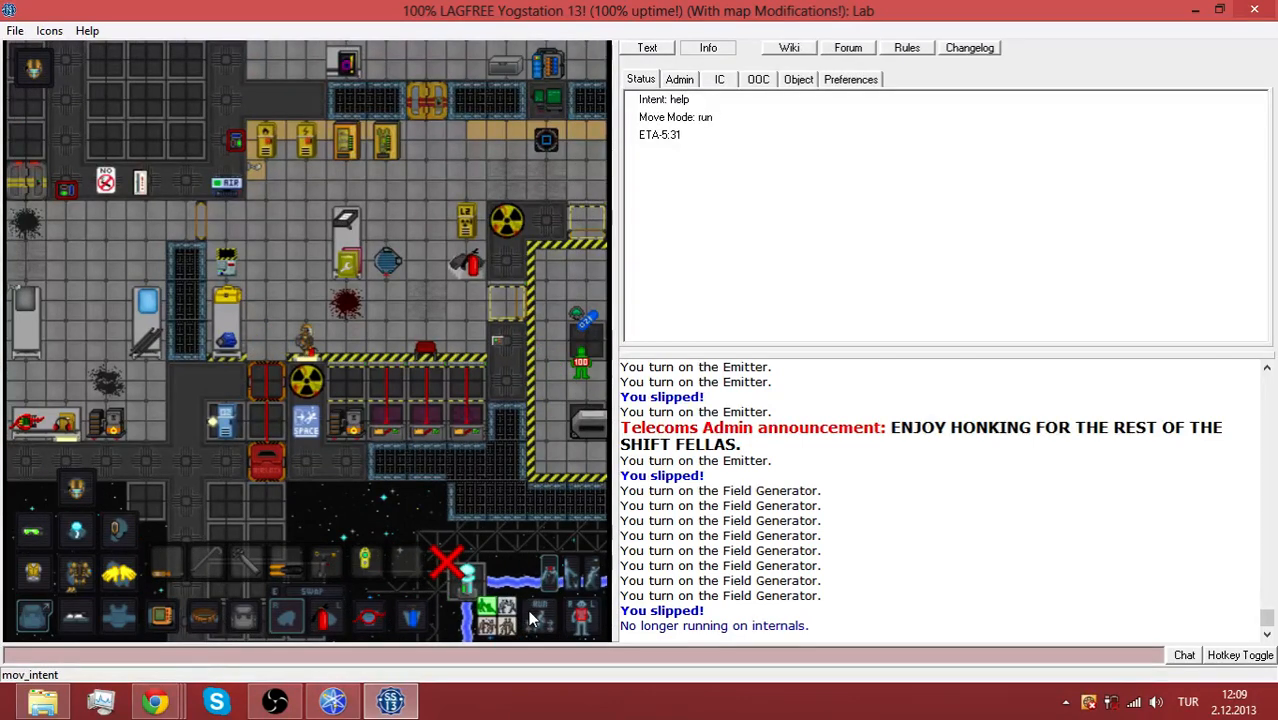
Walk up to the particle accelerator control console
{"action": "key", "text": "Right"}
{"action": "key", "text": "Up"}
{"action": "key", "text": "Right"}
{"action": "key", "text": "Up"}
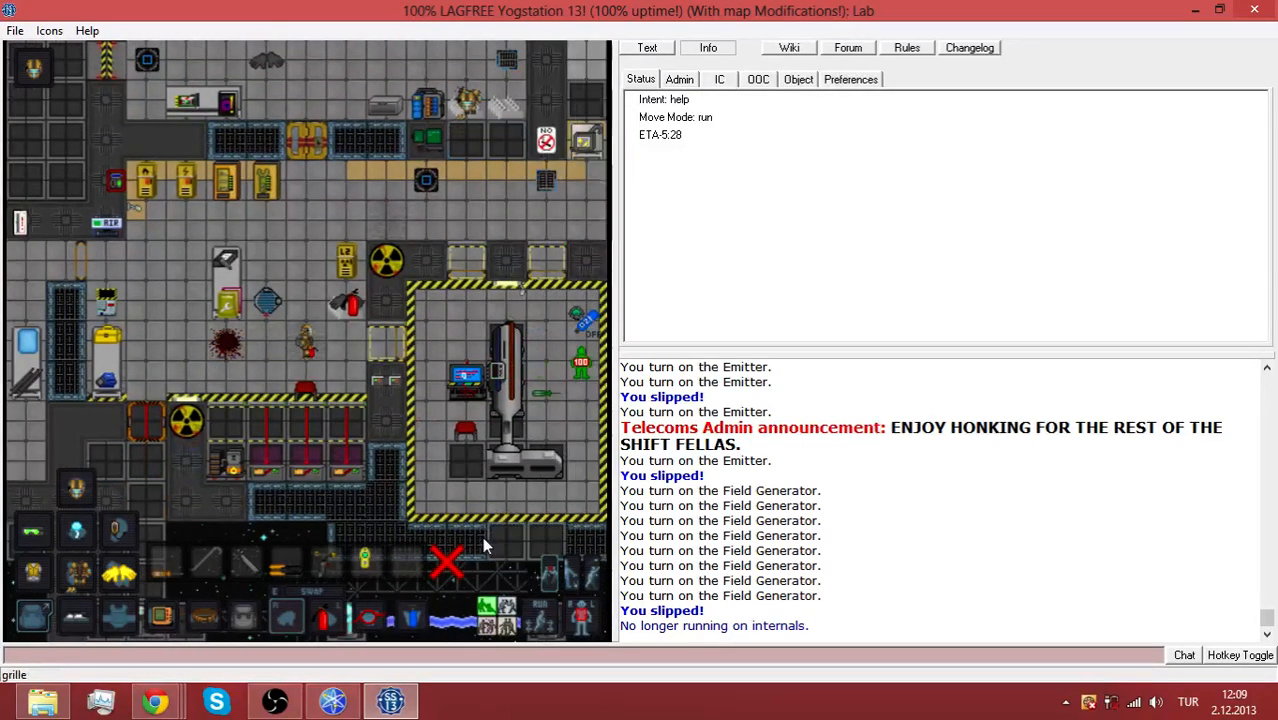
{"action": "key", "text": "Right"}
{"action": "key", "text": "Right"}
{"action": "key", "text": "Right"}
{"action": "key", "text": "Right"}
{"action": "key", "text": "Down"}
Run a scan on the accelerator console so all parts are detected
{"action": "left_click", "coordinate": [348, 342]}
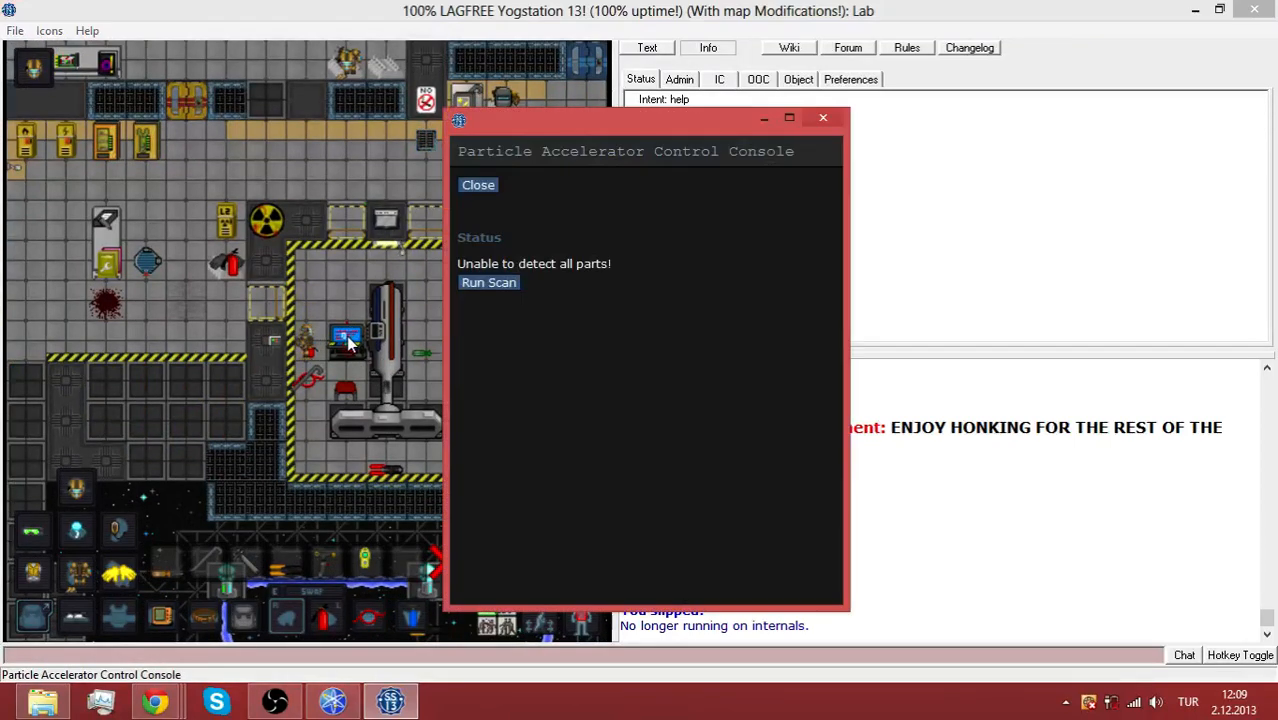
{"action": "left_click", "coordinate": [488, 283]}
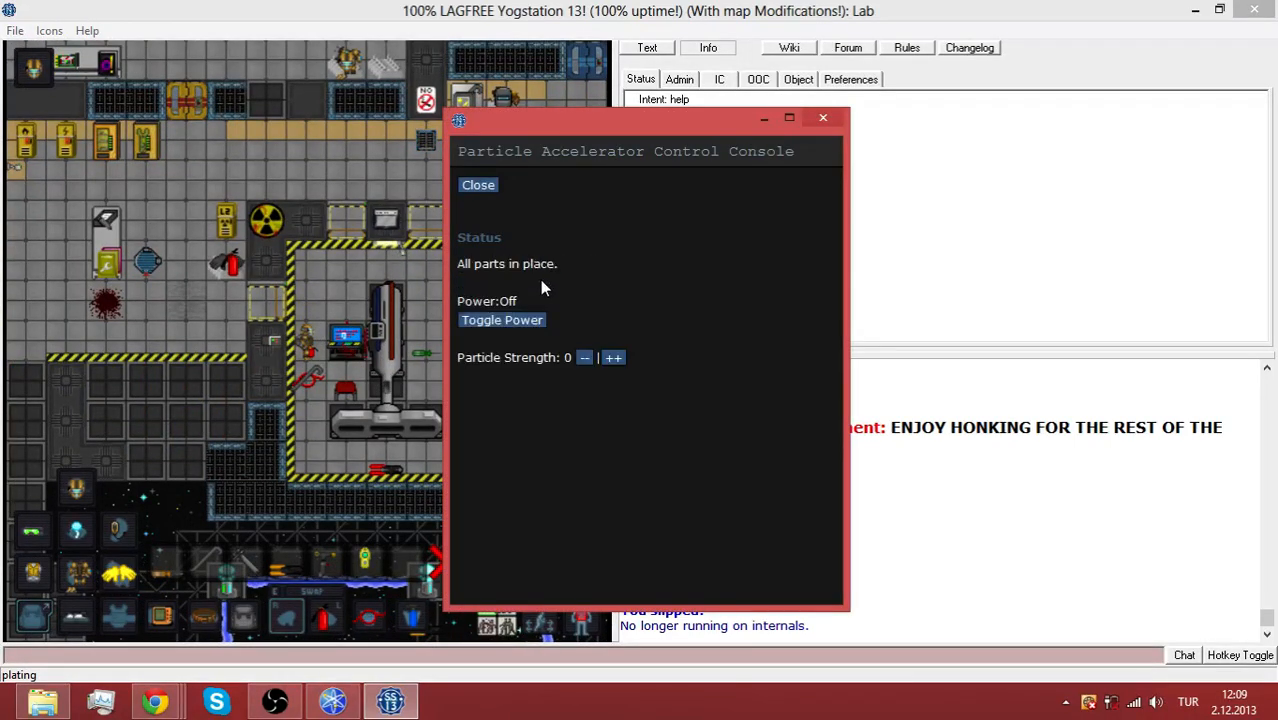
{"action": "left_click", "coordinate": [823, 118]}
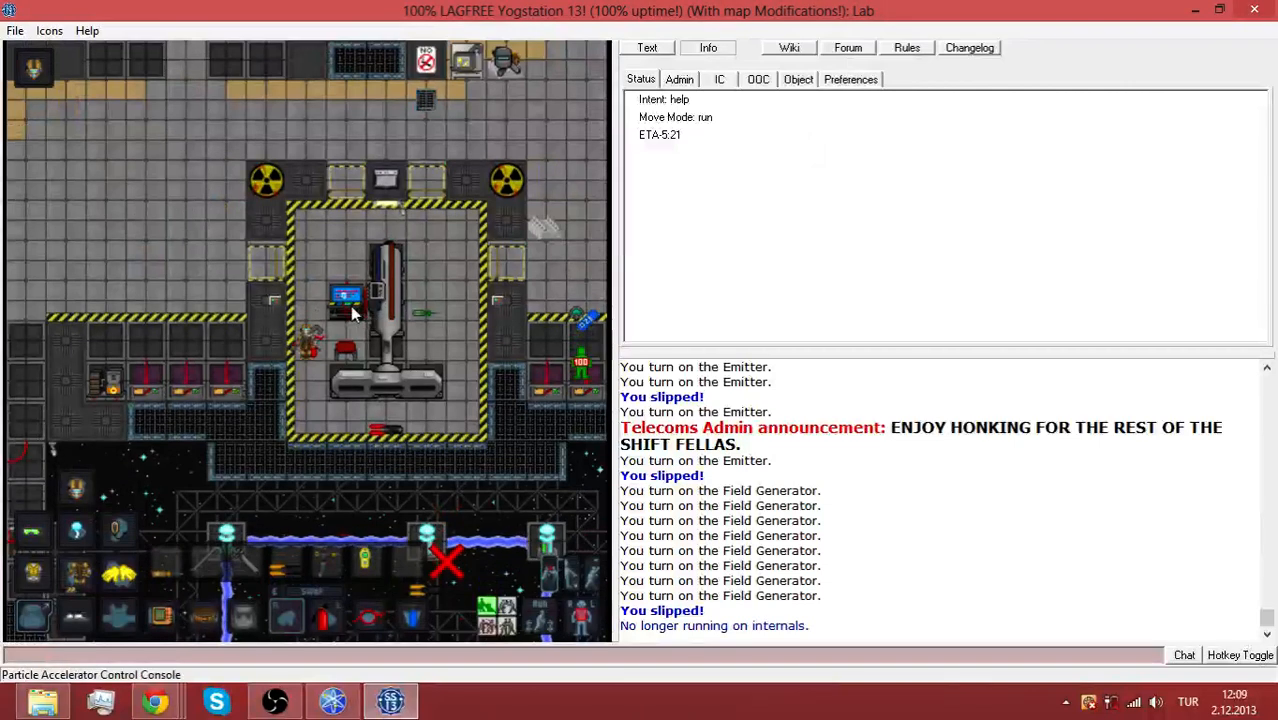
Raise particle strength to 2, power on the accelerator and walk away from the console
{"action": "left_click", "coordinate": [348, 305]}
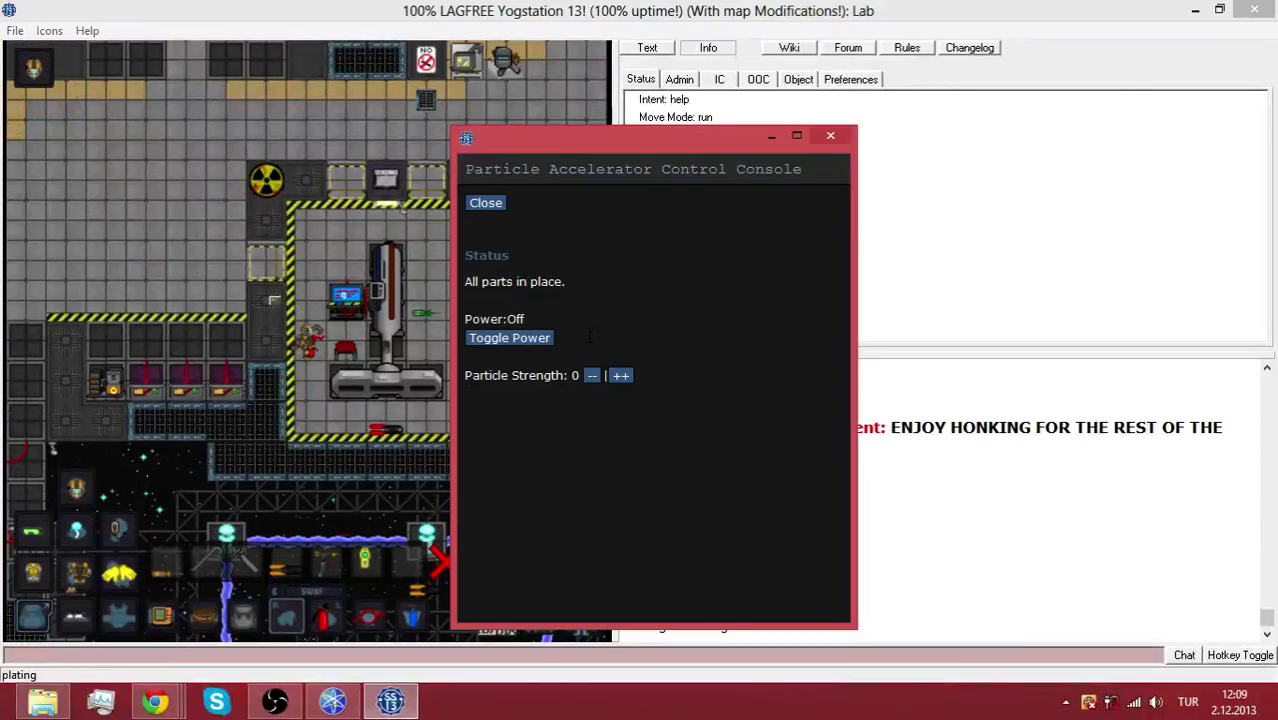
{"action": "left_click", "coordinate": [623, 377]}
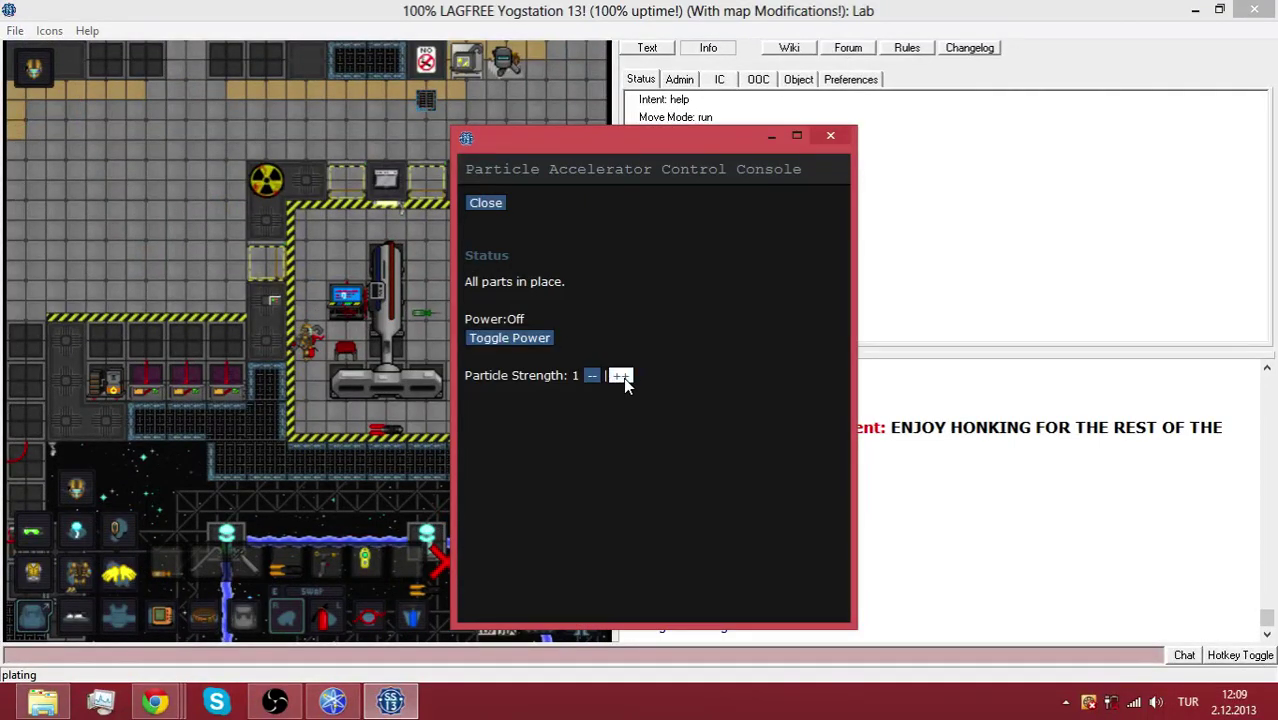
{"action": "left_click", "coordinate": [502, 342]}
{"action": "left_click", "coordinate": [831, 136]}
{"action": "key", "text": "Up"}
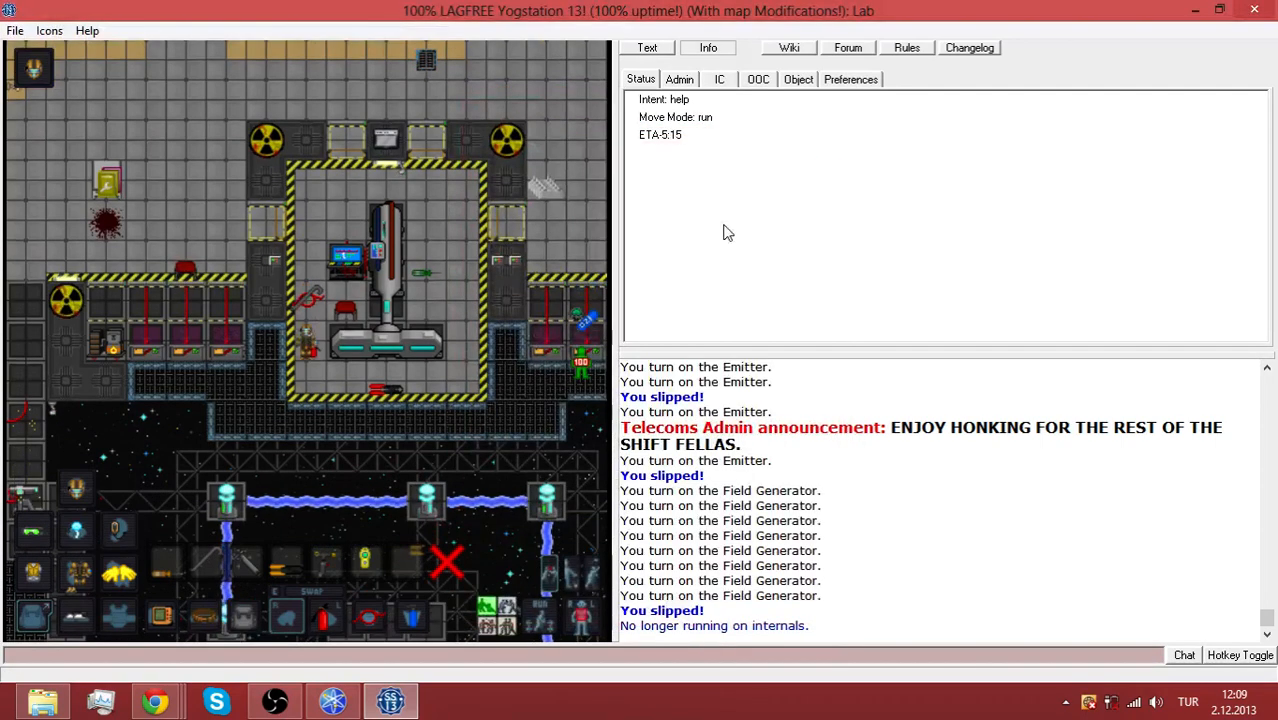
{"action": "key", "text": "Up"}
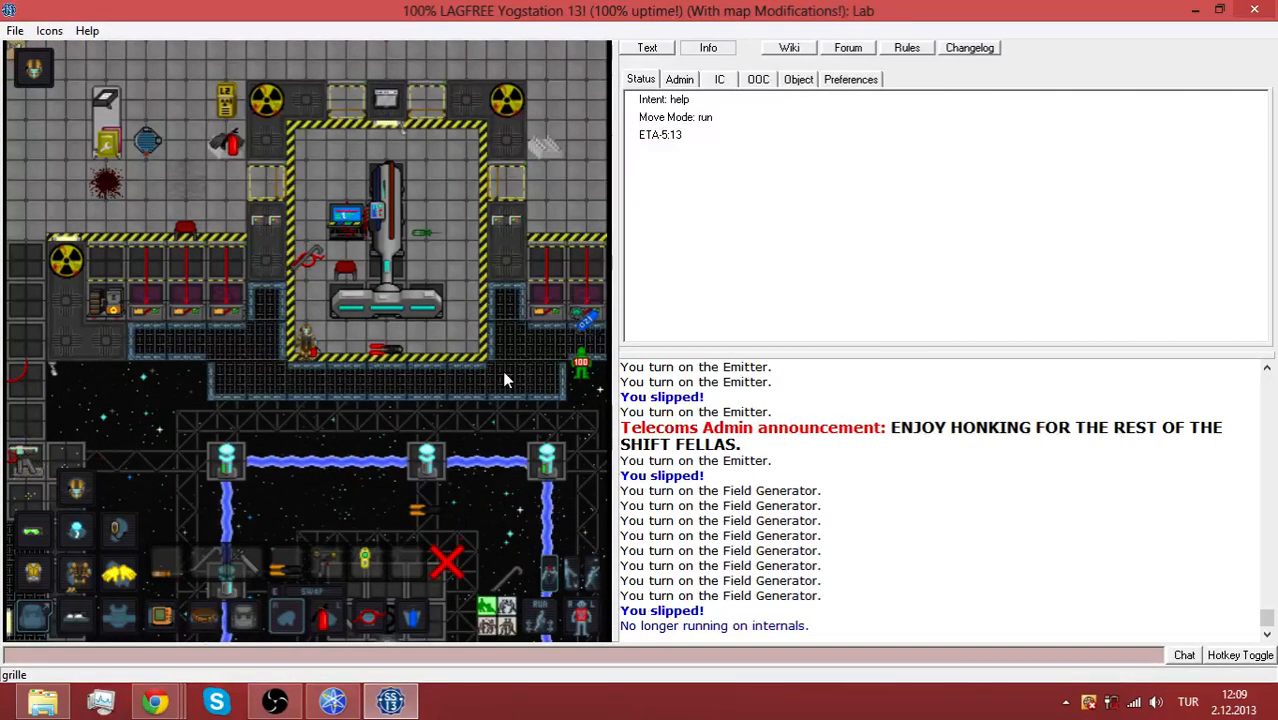
Close the storage contents strip while the singularity forms
{"action": "left_click", "coordinate": [445, 561]}
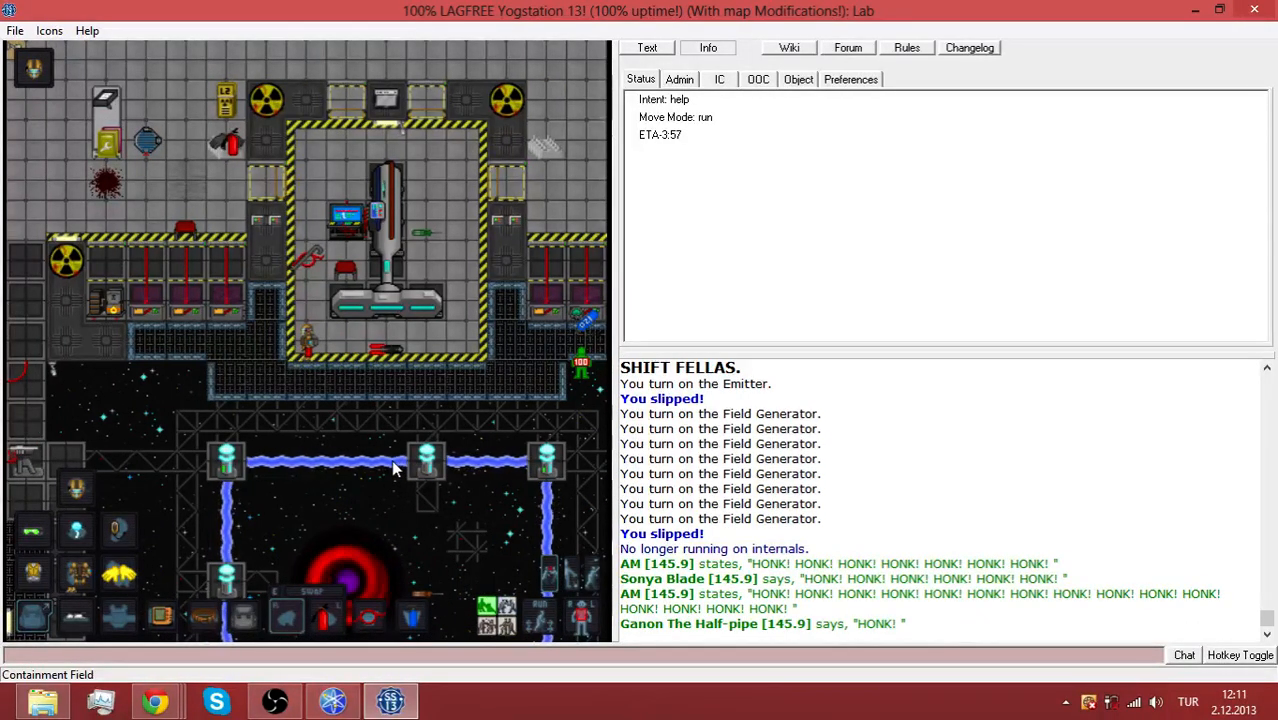
{"action": "scroll", "coordinate": [885, 583], "scroll_direction": "up", "scroll_amount": 3}
{"action": "scroll", "coordinate": [885, 583], "scroll_direction": "up", "scroll_amount": 3}
{"action": "scroll", "coordinate": [885, 583], "scroll_direction": "up", "scroll_amount": 3}
{"action": "scroll", "coordinate": [860, 500], "scroll_direction": "up", "scroll_amount": 5}
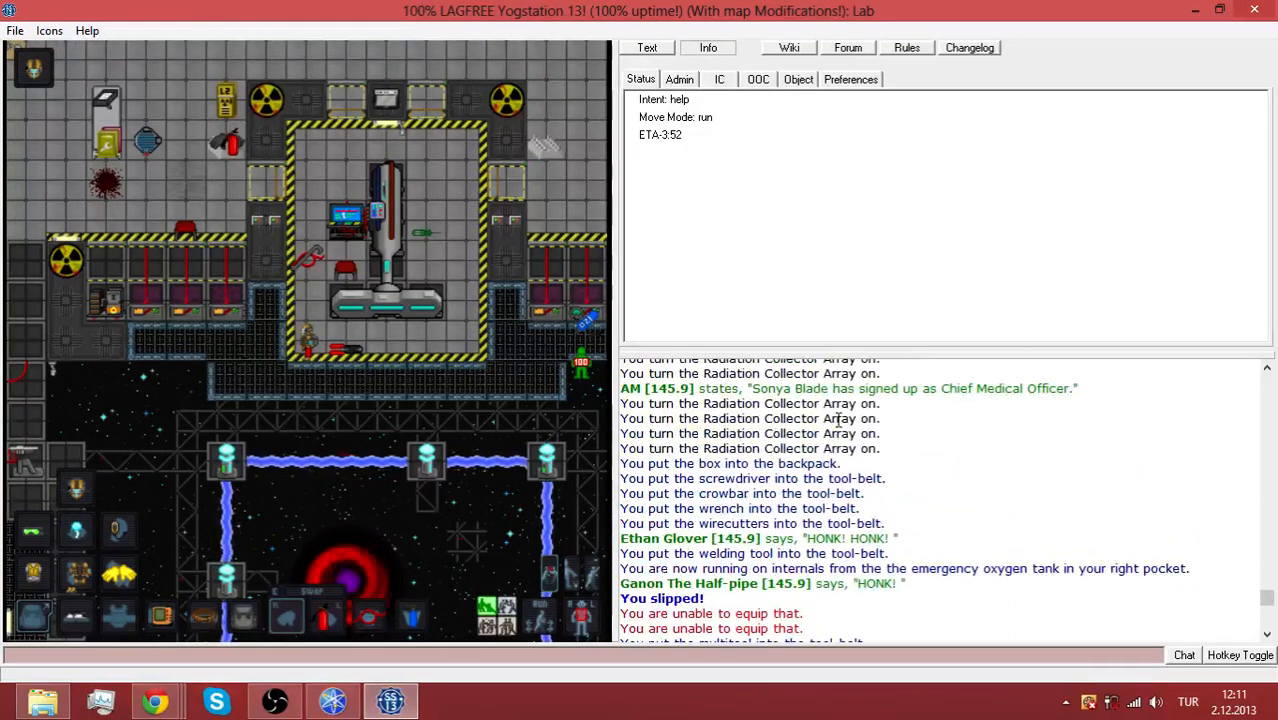
{"action": "scroll", "coordinate": [838, 420], "scroll_direction": "up", "scroll_amount": 2}
{"action": "scroll", "coordinate": [838, 420], "scroll_direction": "down", "scroll_amount": 5}
{"action": "scroll", "coordinate": [838, 424], "scroll_direction": "down", "scroll_amount": 5}
{"action": "scroll", "coordinate": [838, 428], "scroll_direction": "up", "scroll_amount": 2}
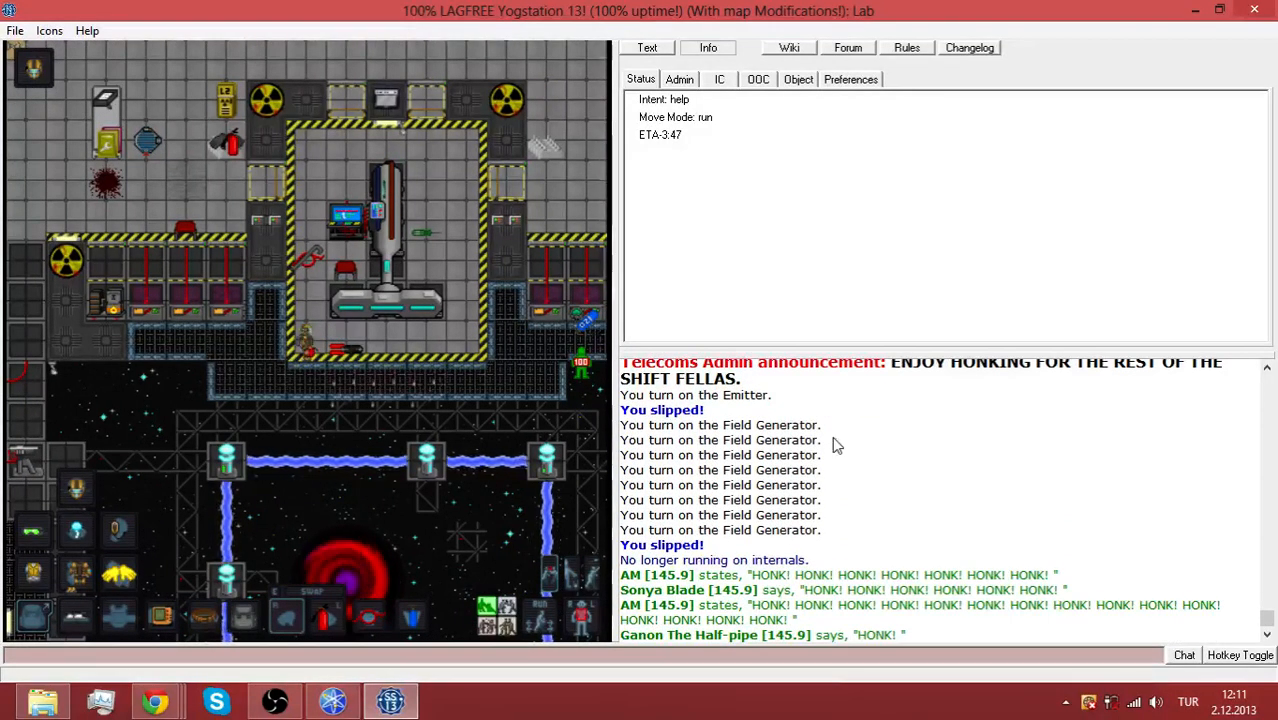
{"action": "key", "text": "Right"}
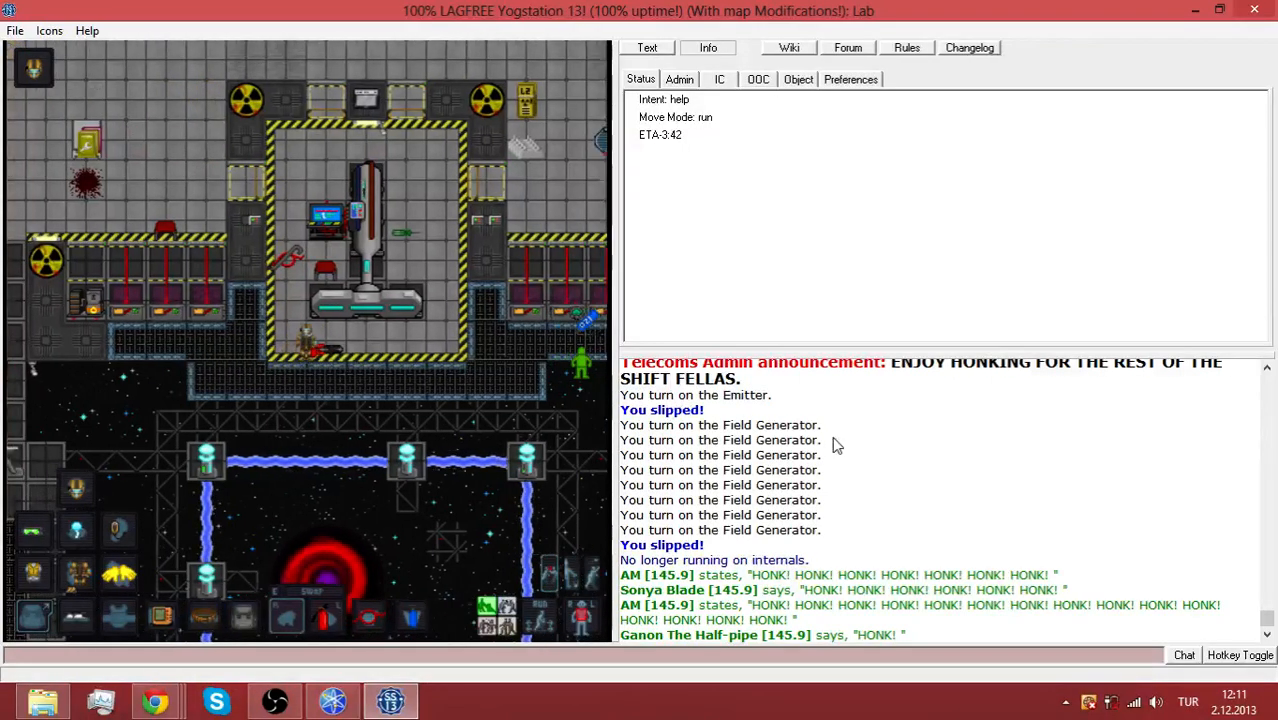
{"action": "key", "text": "Left"}
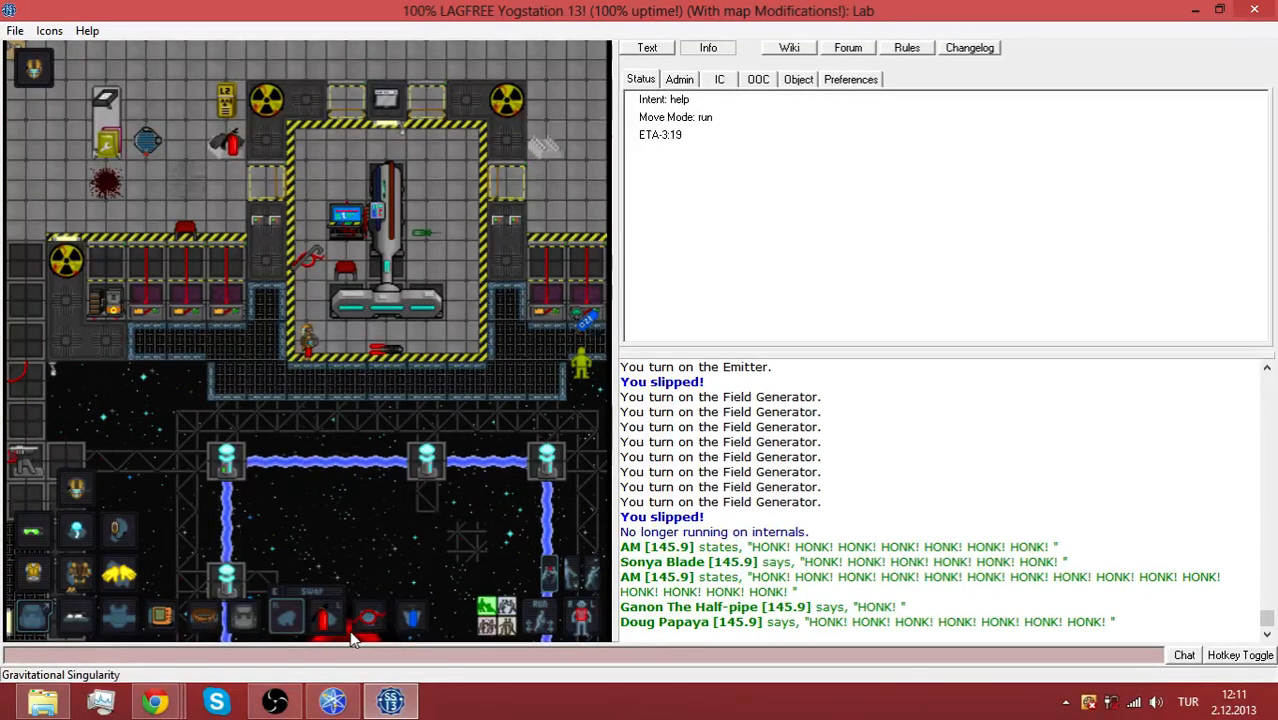
Walk through the lab up to the accelerator control console
{"action": "key", "text": "Up"}
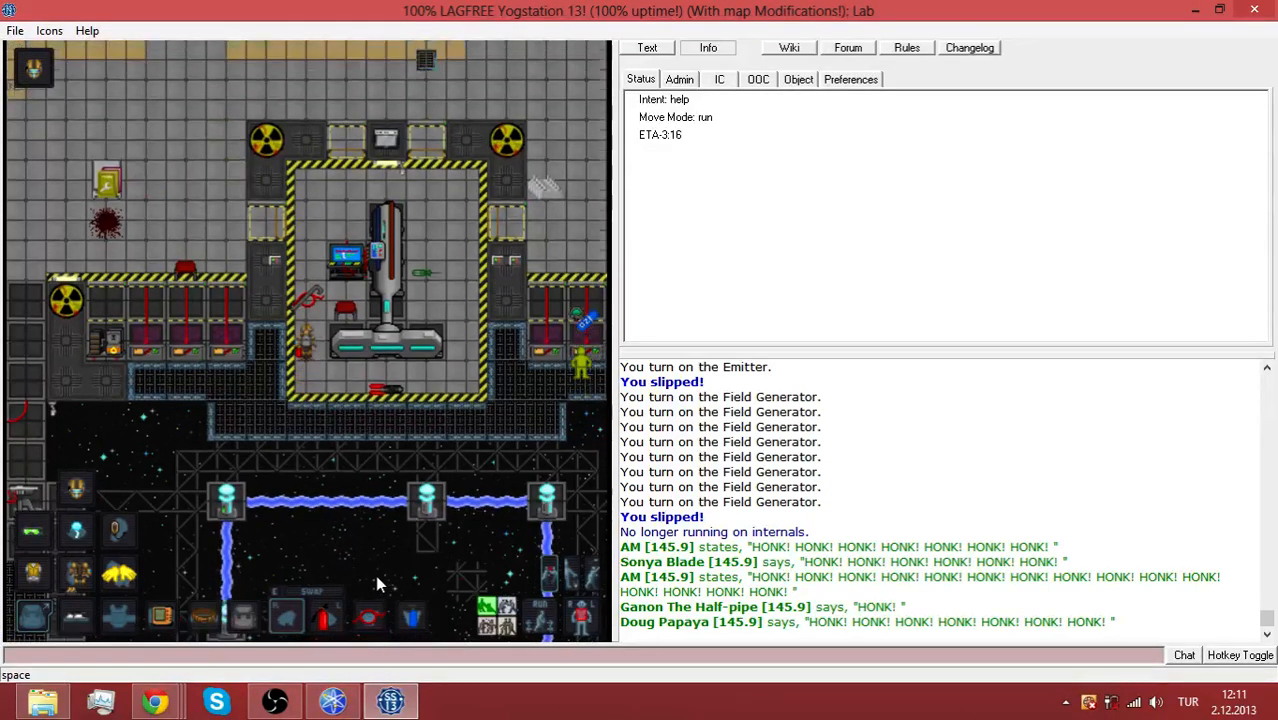
{"action": "key", "text": "Up"}
{"action": "key", "text": "Right"}
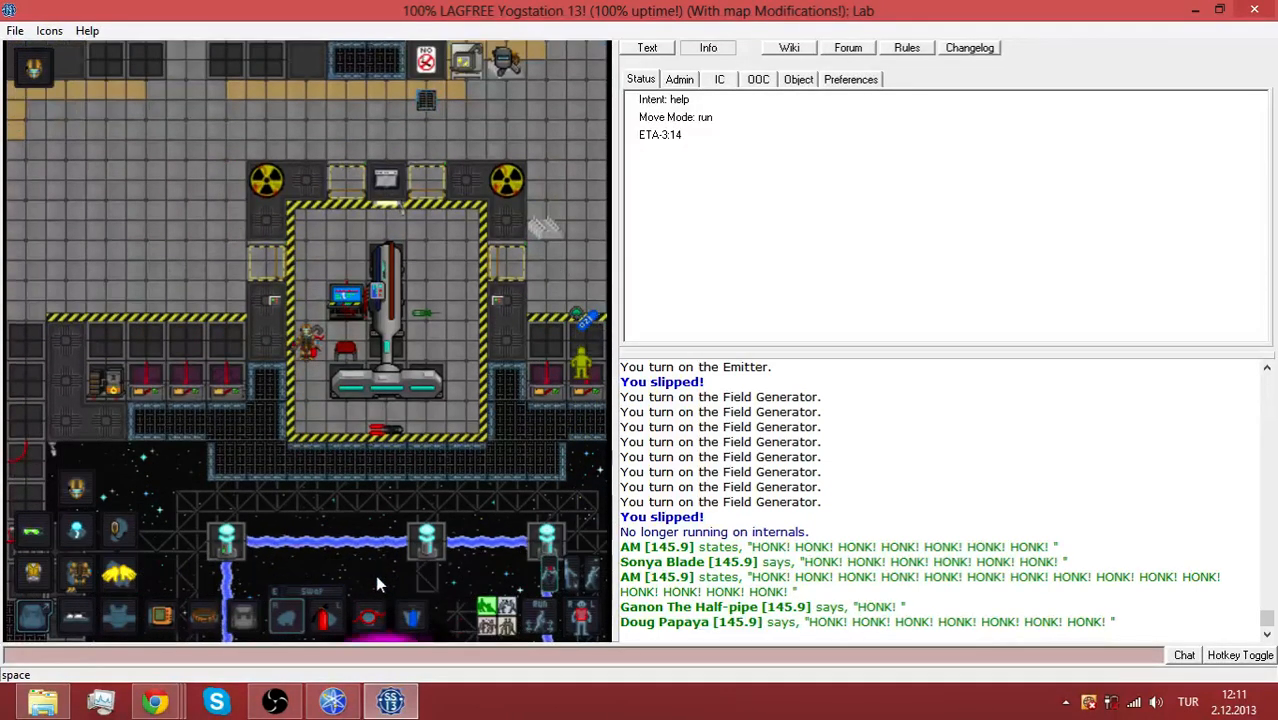
{"action": "key", "text": "Down"}
{"action": "key", "text": "Down"}
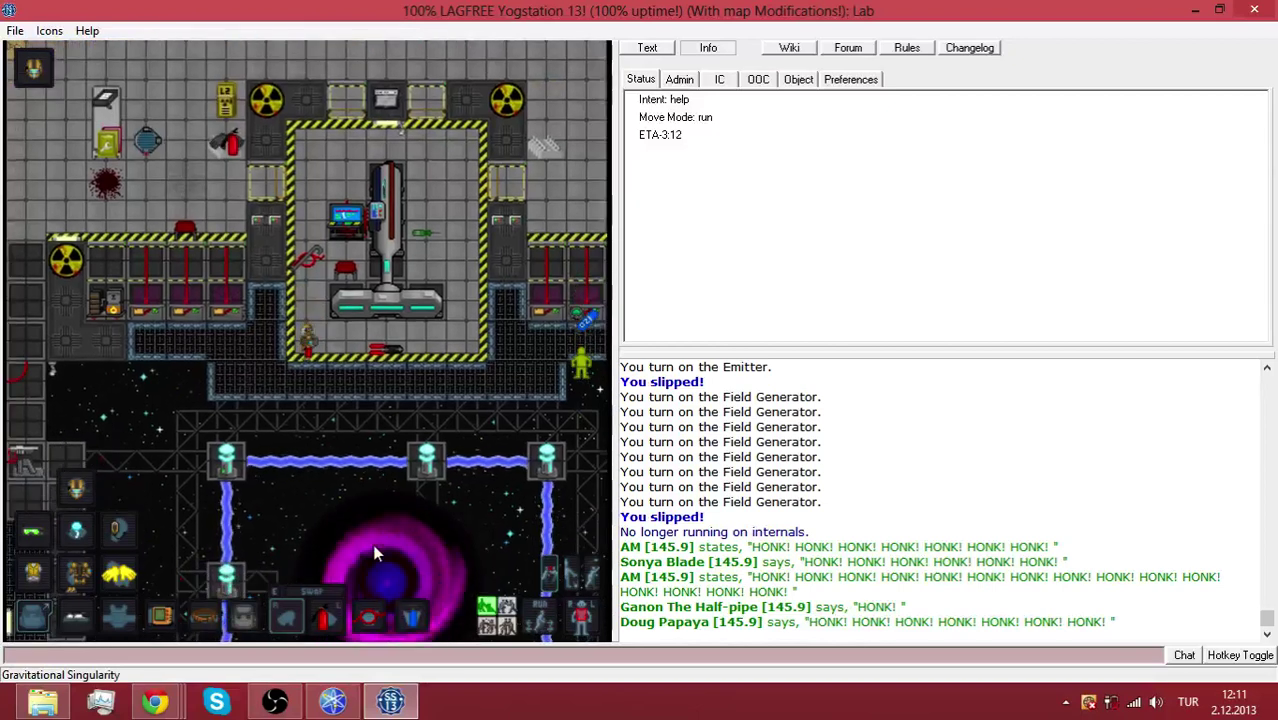
{"action": "key", "text": "Up"}
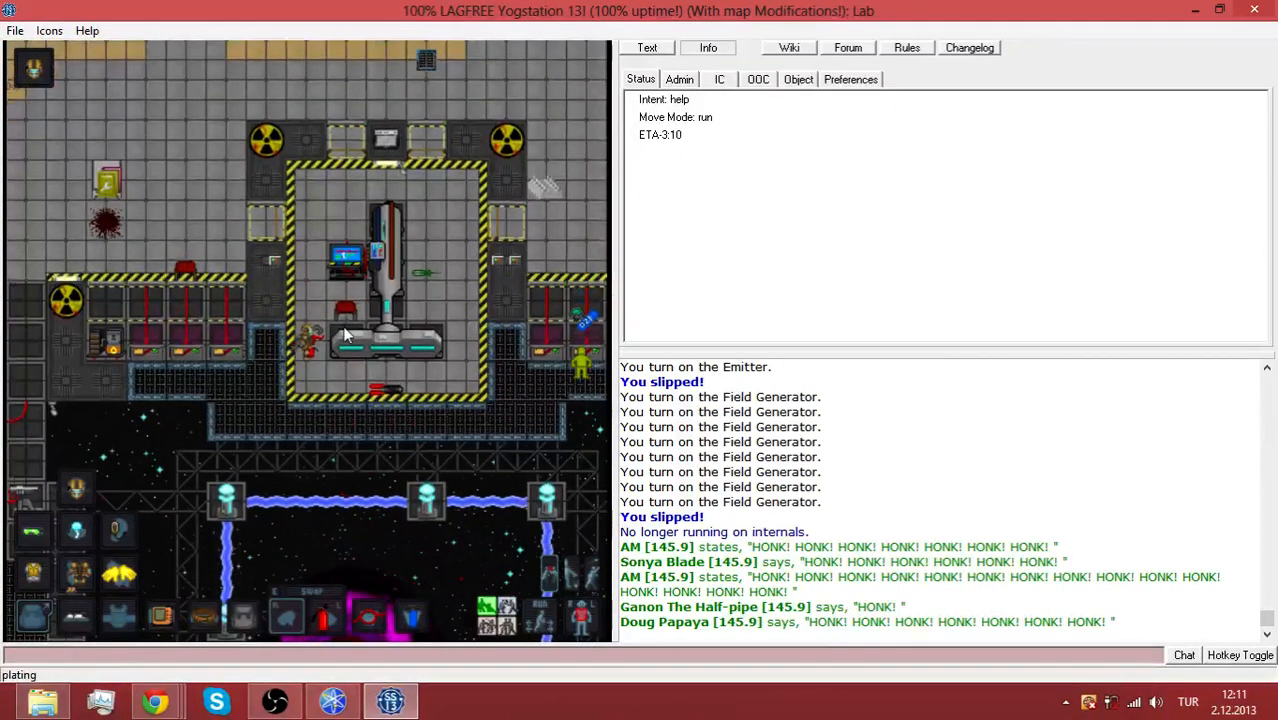
{"action": "key", "text": "Up"}
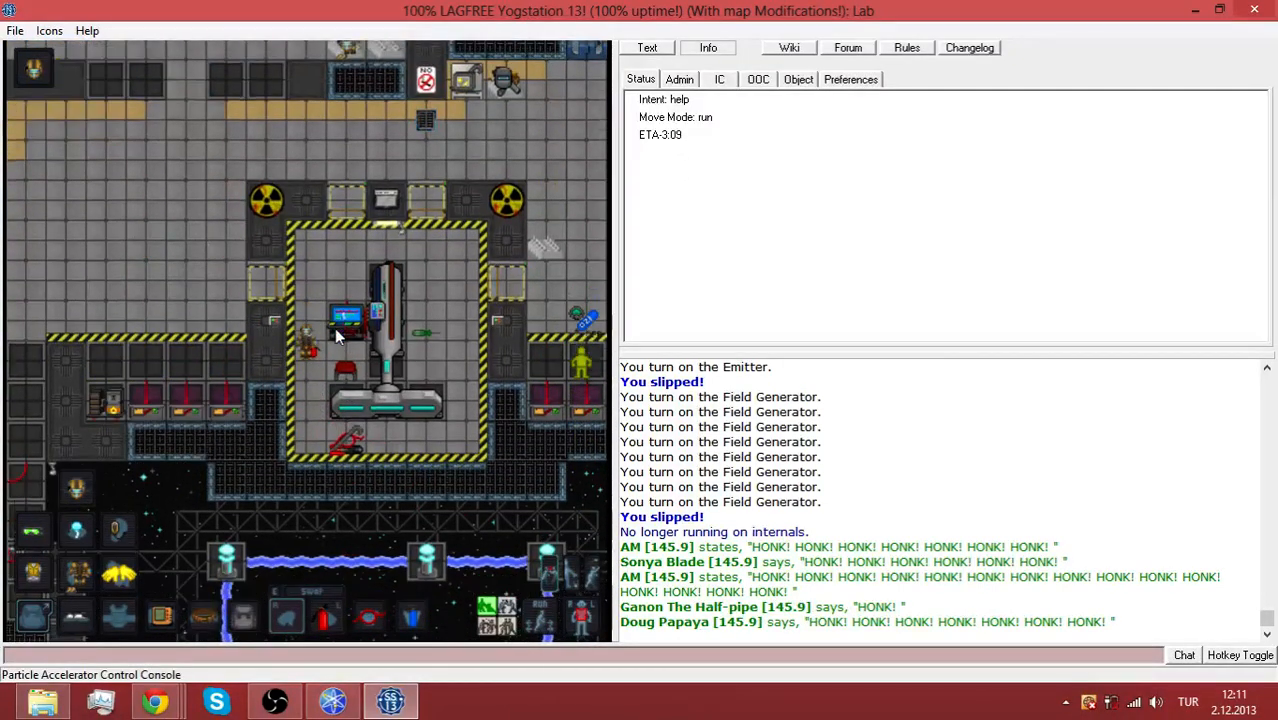
{"action": "key", "text": "Up"}
Lower the accelerator's particle strength from 2 down to 0
{"action": "left_click", "coordinate": [304, 308]}
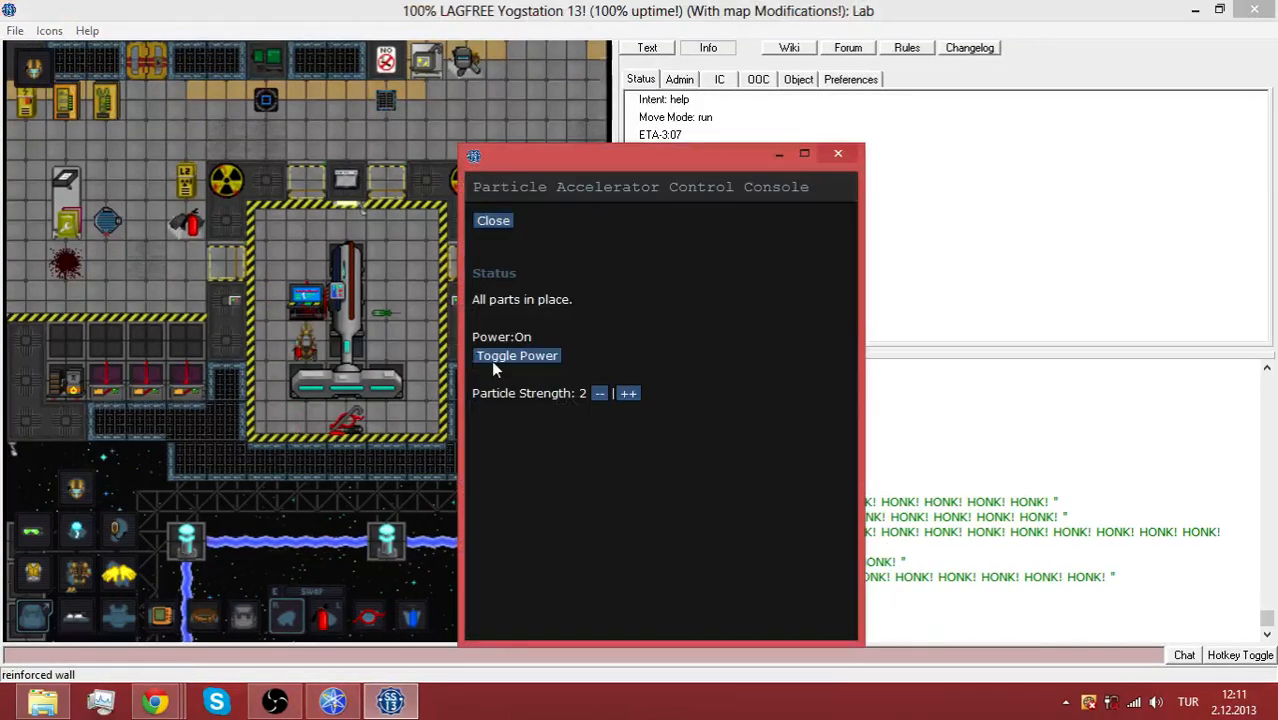
{"action": "left_click", "coordinate": [598, 393]}
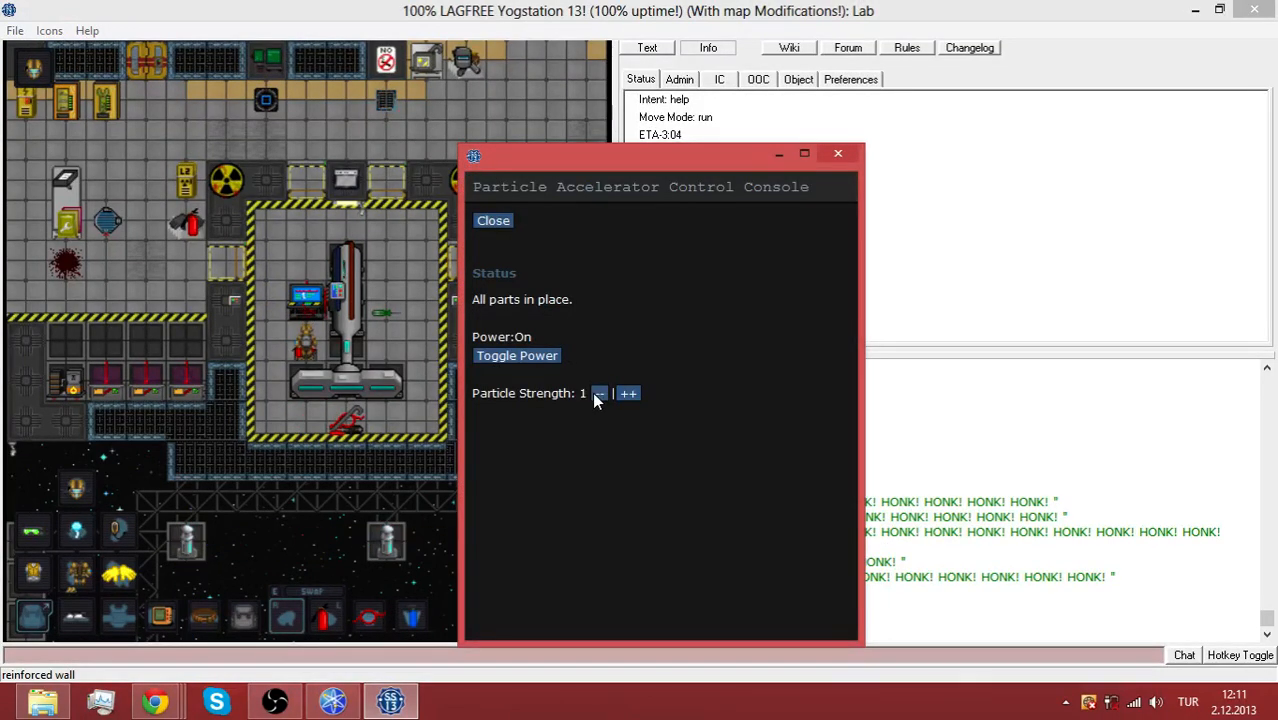
{"action": "left_click", "coordinate": [598, 393]}
{"action": "left_click", "coordinate": [838, 153]}
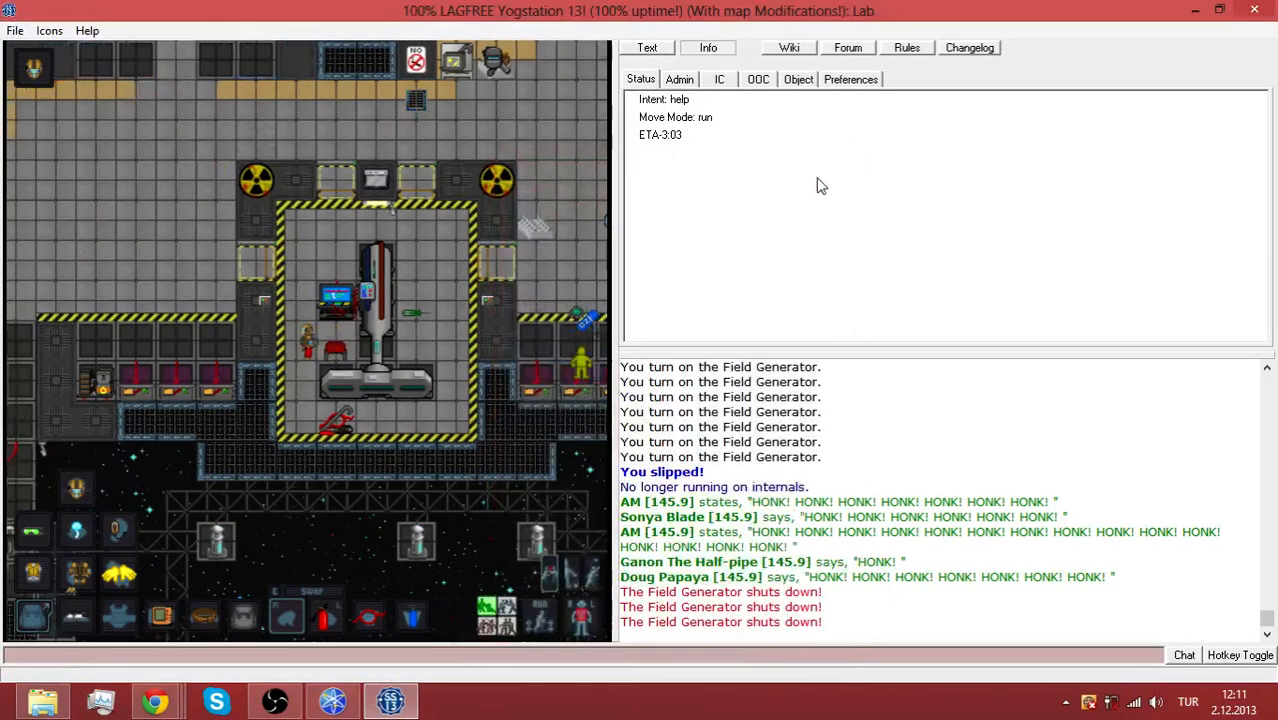
Leave the singularity area heading north-west out of the lab
{"action": "key", "text": "Down"}
{"action": "key", "text": "Down"}
{"action": "key", "text": "Left"}
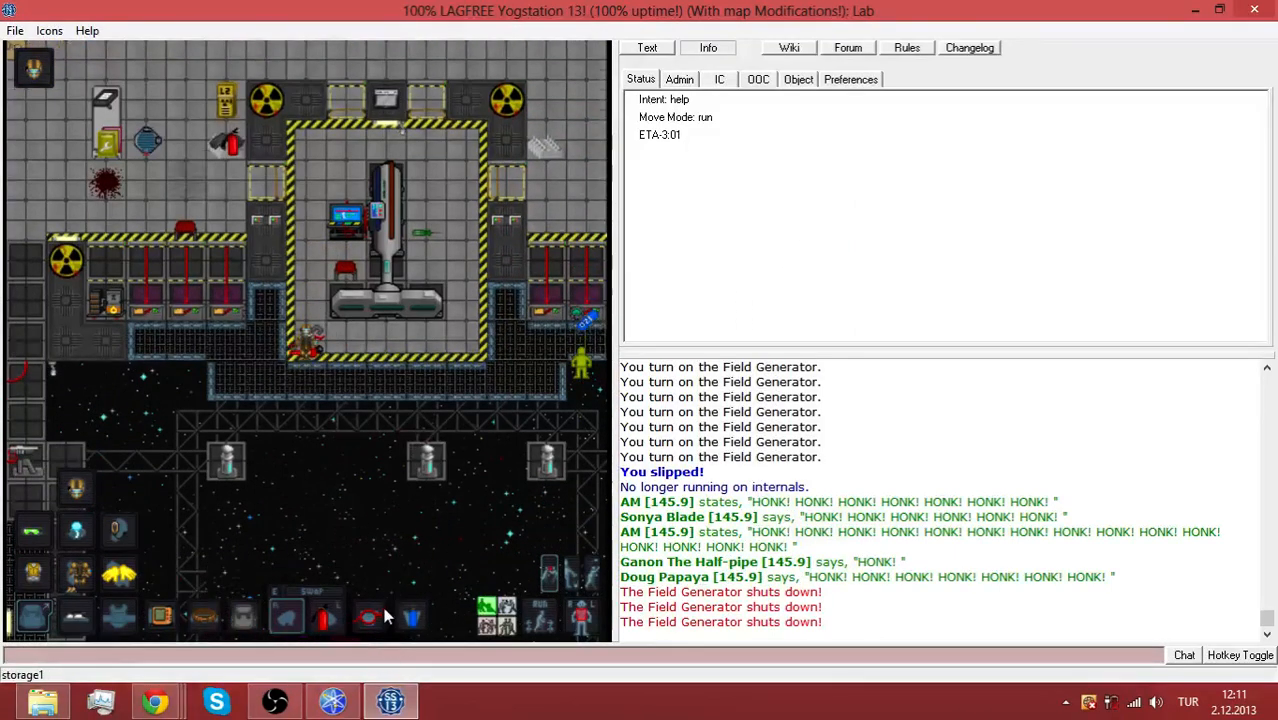
{"action": "key", "text": "Up"}
{"action": "key", "text": "Up"}
{"action": "key", "text": "Up"}
{"action": "key", "text": "Up"}
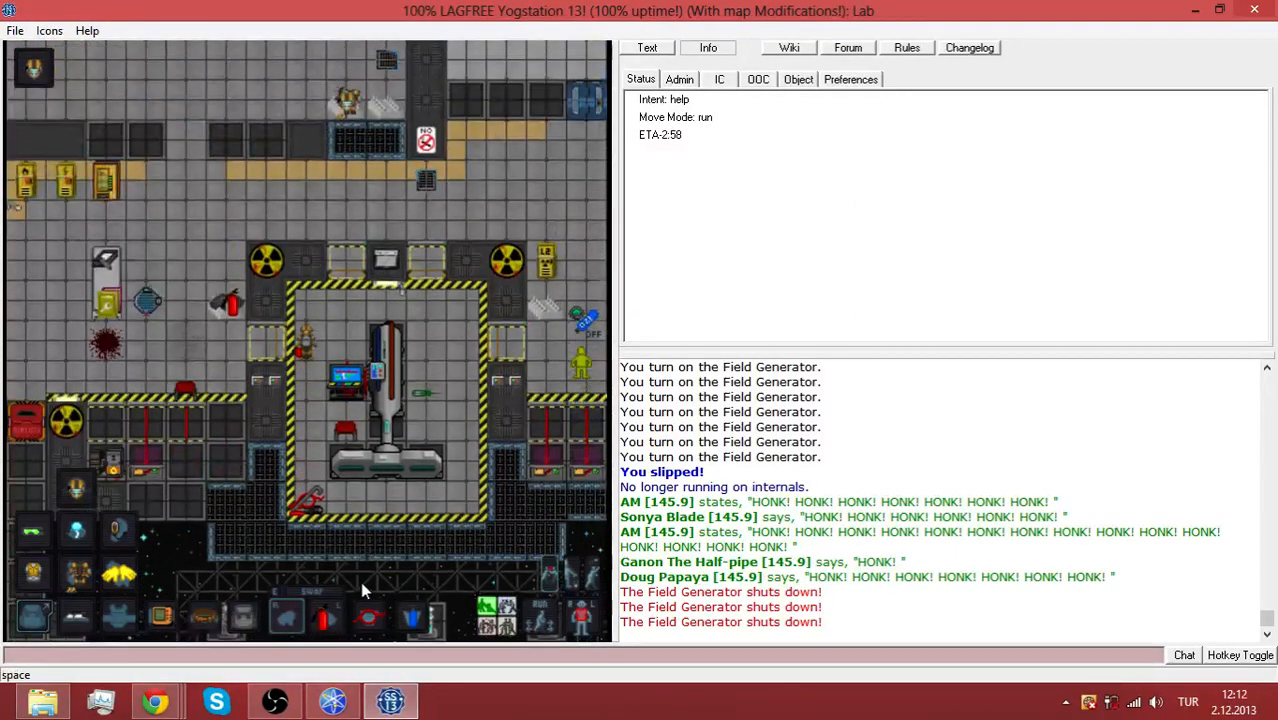
{"action": "key", "text": "Up"}
{"action": "key", "text": "Up"}
{"action": "key", "text": "Up"}
{"action": "key", "text": "Left"}
{"action": "key", "text": "Up"}
Walk east along the corridor and north to the Engine Room doorway
{"action": "key", "text": "Right"}
{"action": "key", "text": "Right"}
{"action": "key", "text": "Right"}
{"action": "key", "text": "Right"}
{"action": "key", "text": "Right"}
{"action": "key", "text": "Right"}
{"action": "key", "text": "Right"}
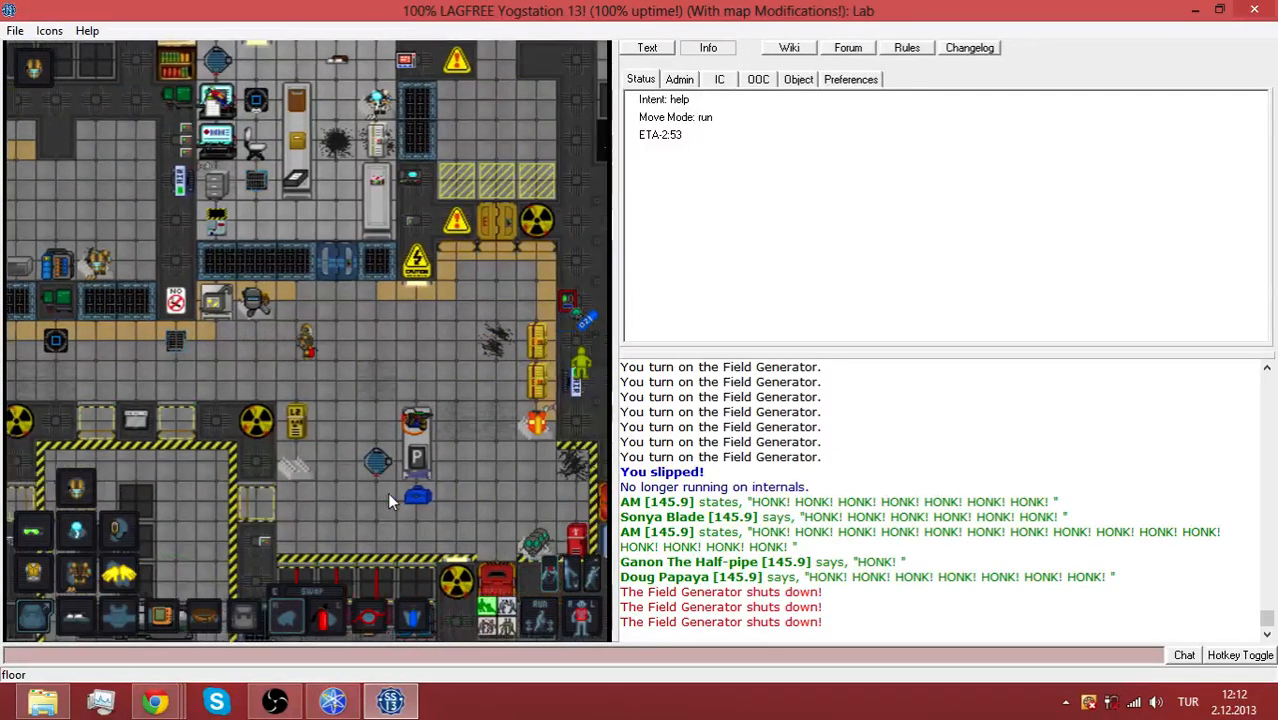
{"action": "key", "text": "Right"}
{"action": "key", "text": "Right"}
{"action": "key", "text": "Right"}
{"action": "key", "text": "Right"}
{"action": "key", "text": "Right"}
{"action": "key", "text": "Right"}
{"action": "key", "text": "Up"}
{"action": "key", "text": "Right"}
{"action": "key", "text": "Right"}
{"action": "key", "text": "Up"}
{"action": "key", "text": "Right"}
{"action": "key", "text": "Up"}
{"action": "key", "text": "Right"}
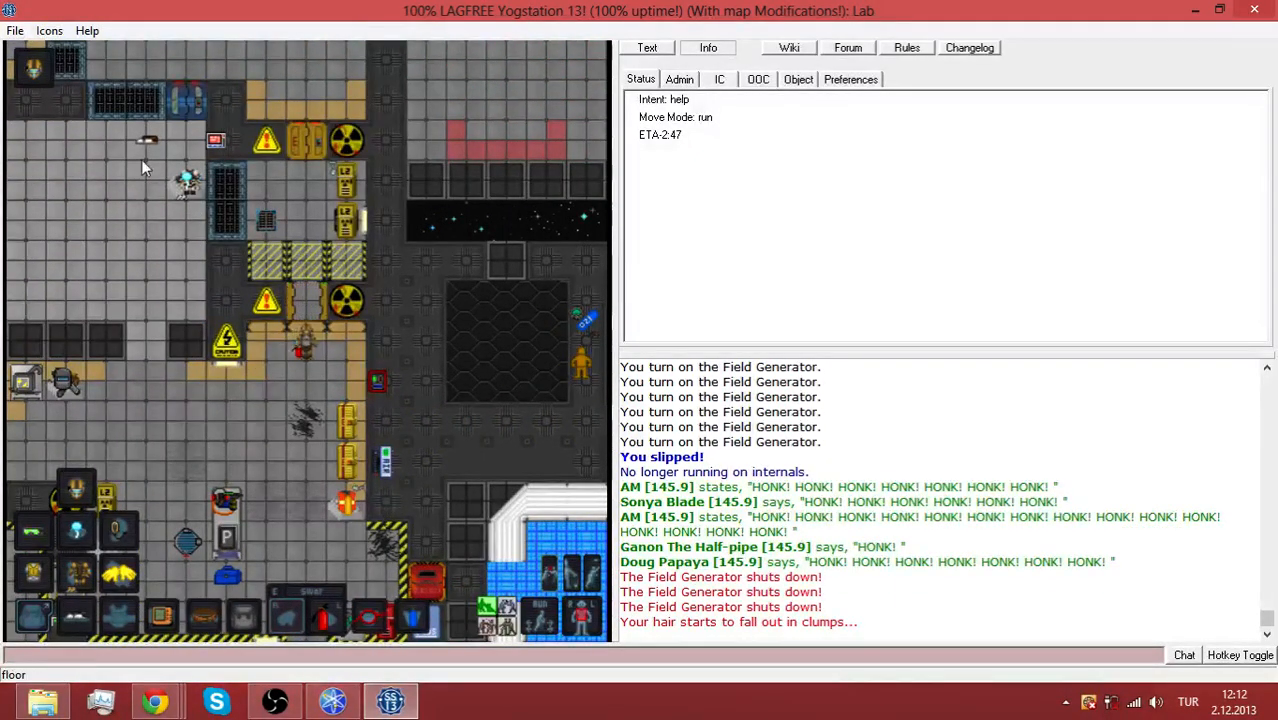
{"action": "key", "text": "Up"}
{"action": "key", "text": "Up"}
{"action": "key", "text": "Up"}
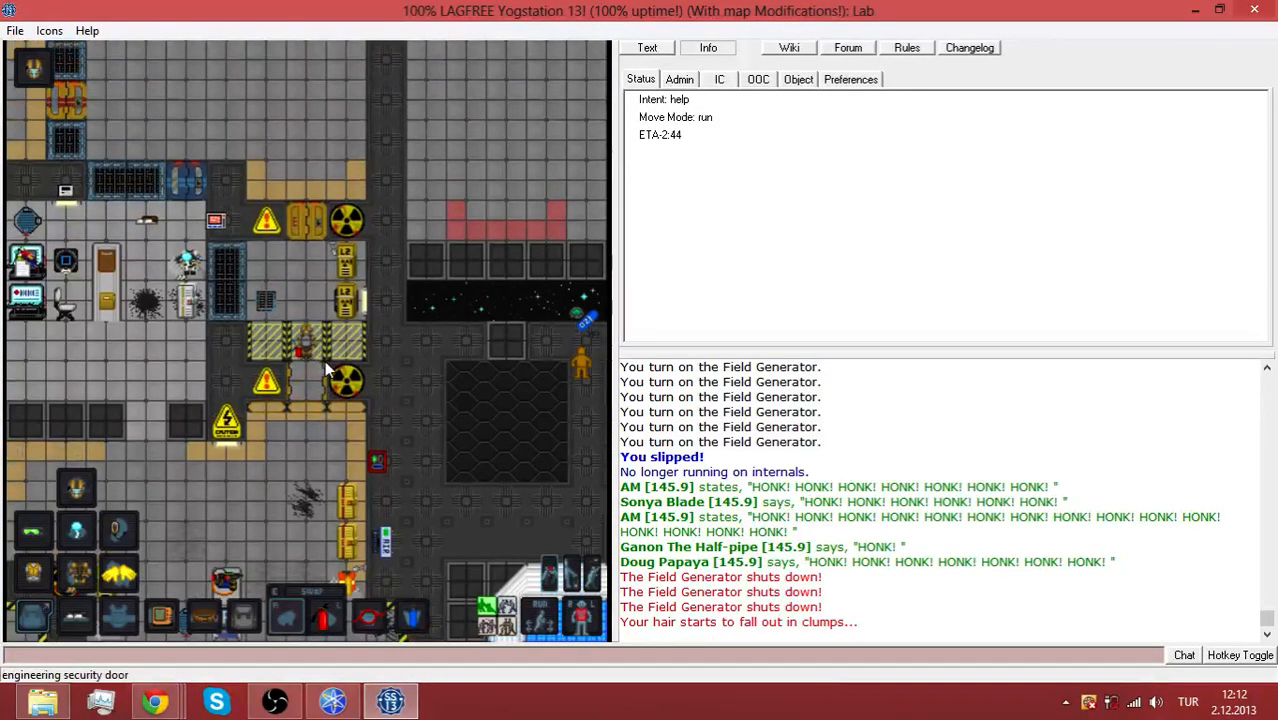
{"action": "key", "text": "Up"}
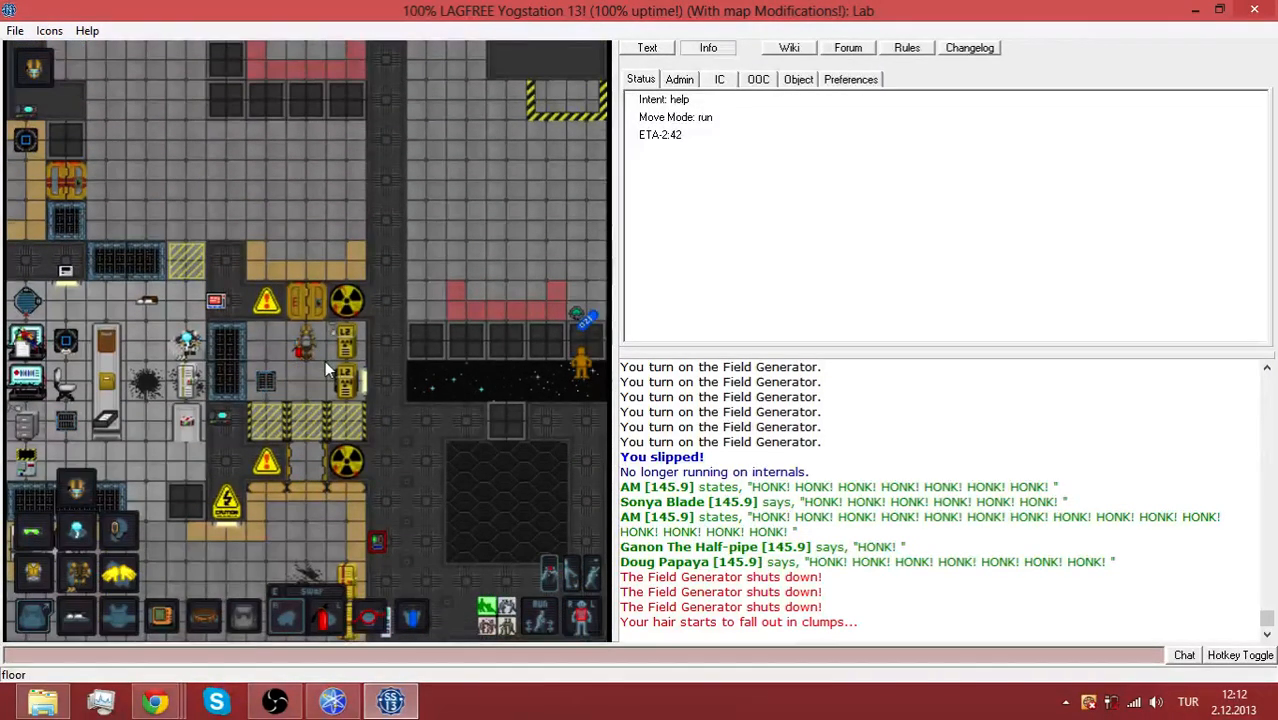
{"action": "key", "text": "Down"}
{"action": "key", "text": "Down"}
{"action": "key", "text": "Down"}
{"action": "key", "text": "Down"}
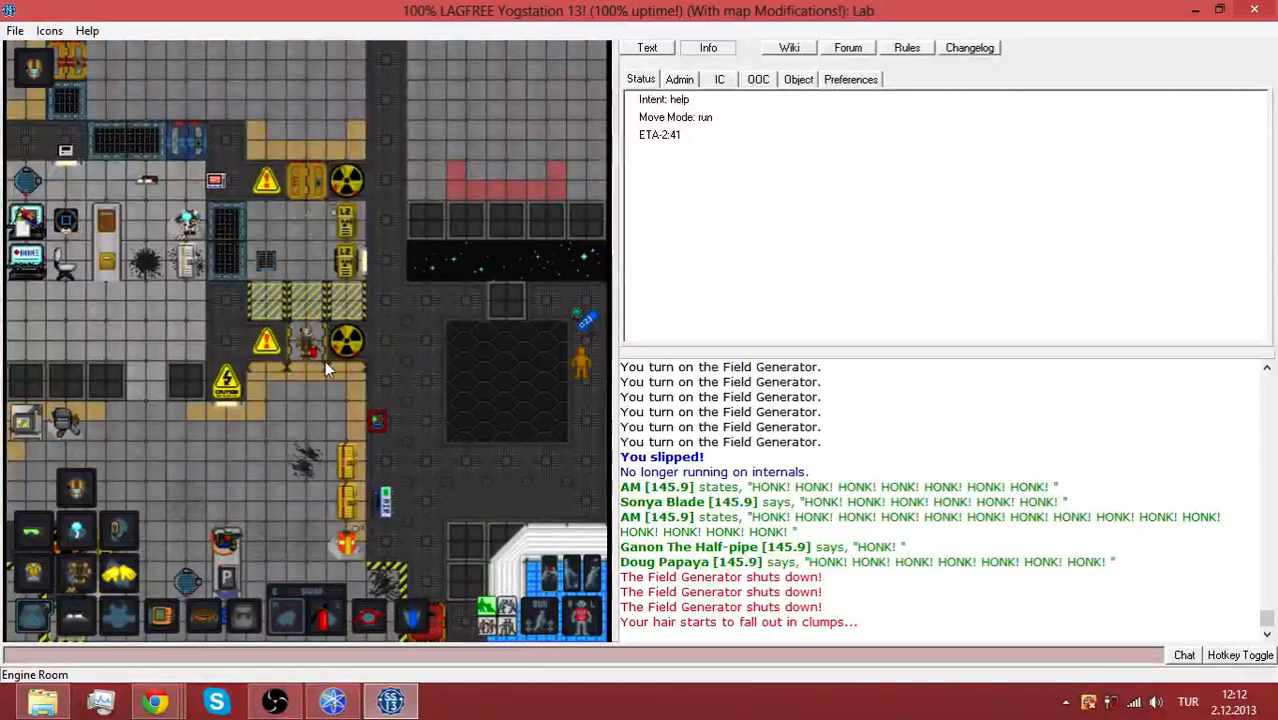
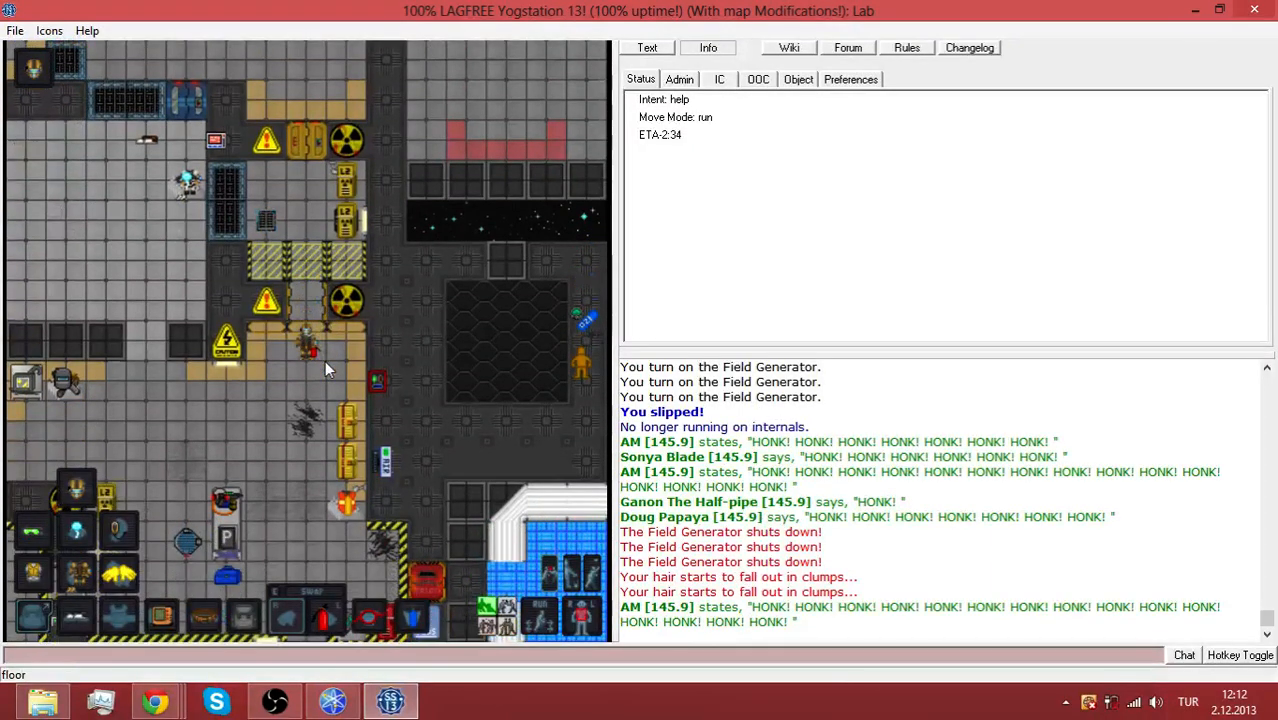
{"action": "key", "text": "Down"}
Walk north and west up to the wall beside the radiation-marked lab doors
{"action": "key", "text": "Up"}
{"action": "key", "text": "Up"}
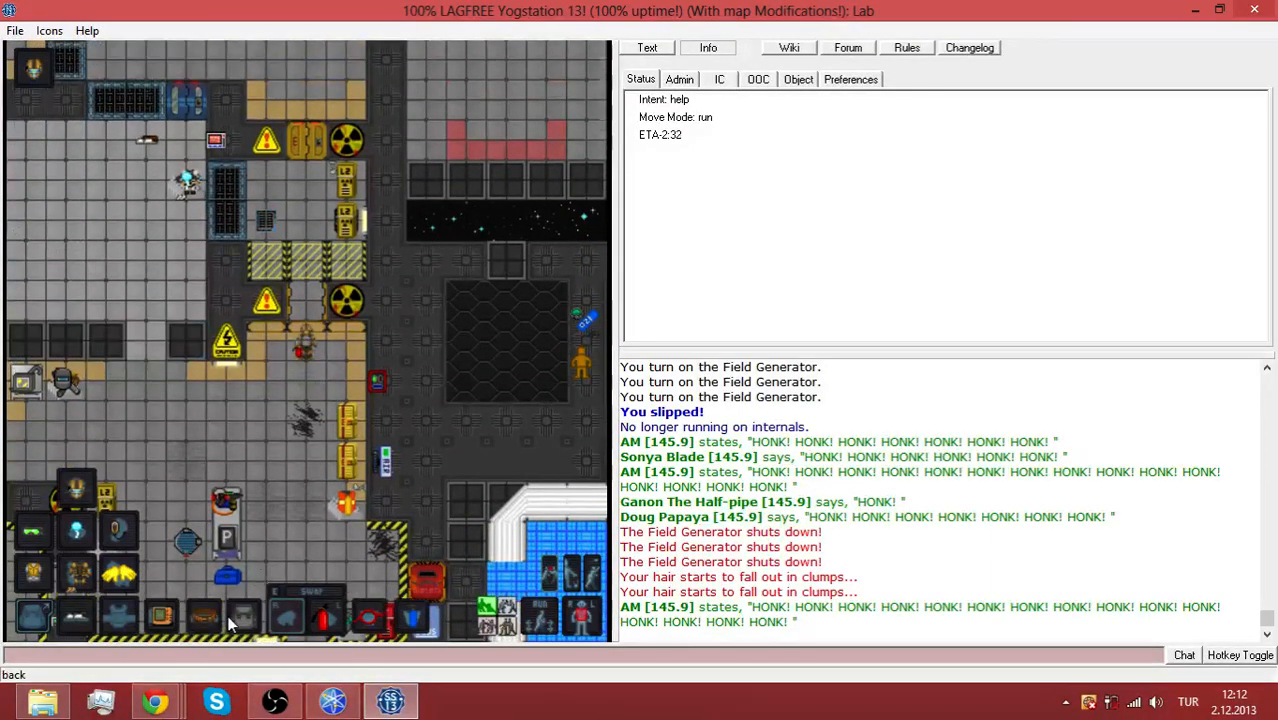
{"action": "key", "text": "Up"}
{"action": "key", "text": "Up"}
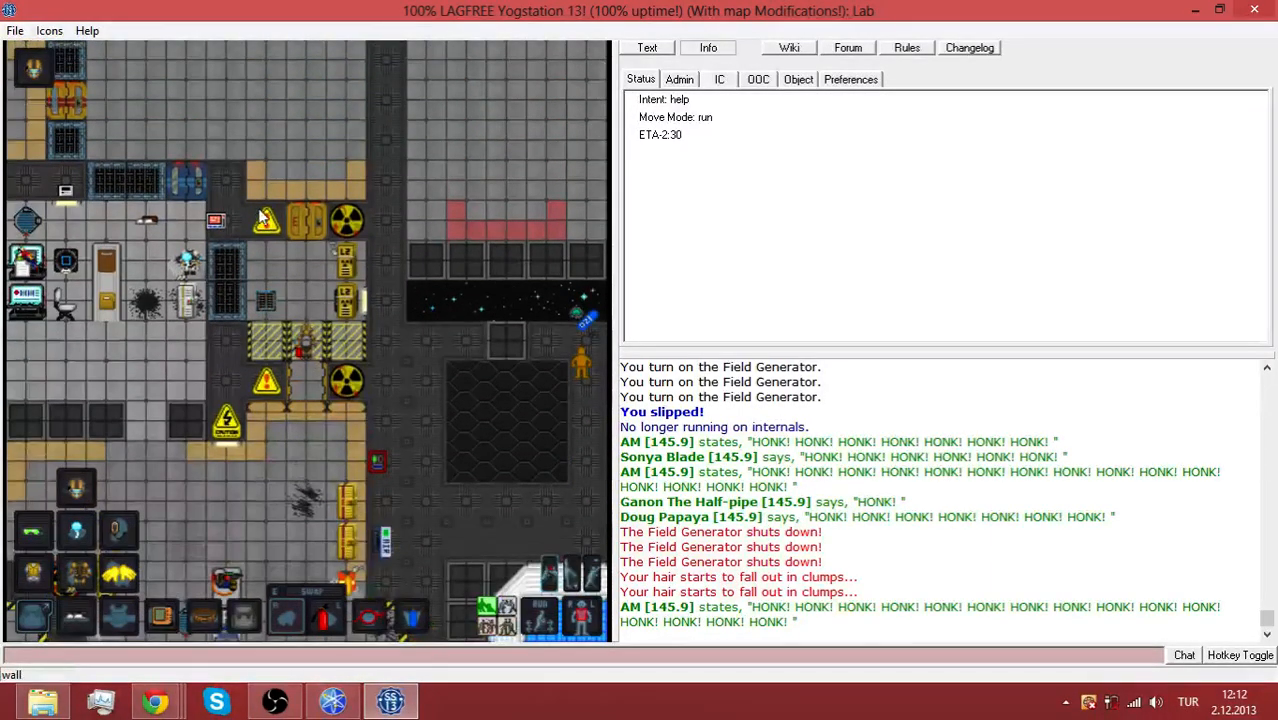
{"action": "key", "text": "Up"}
{"action": "key", "text": "Up"}
{"action": "key", "text": "Up"}
{"action": "key", "text": "Left"}
{"action": "key", "text": "Up"}
{"action": "key", "text": "Left"}
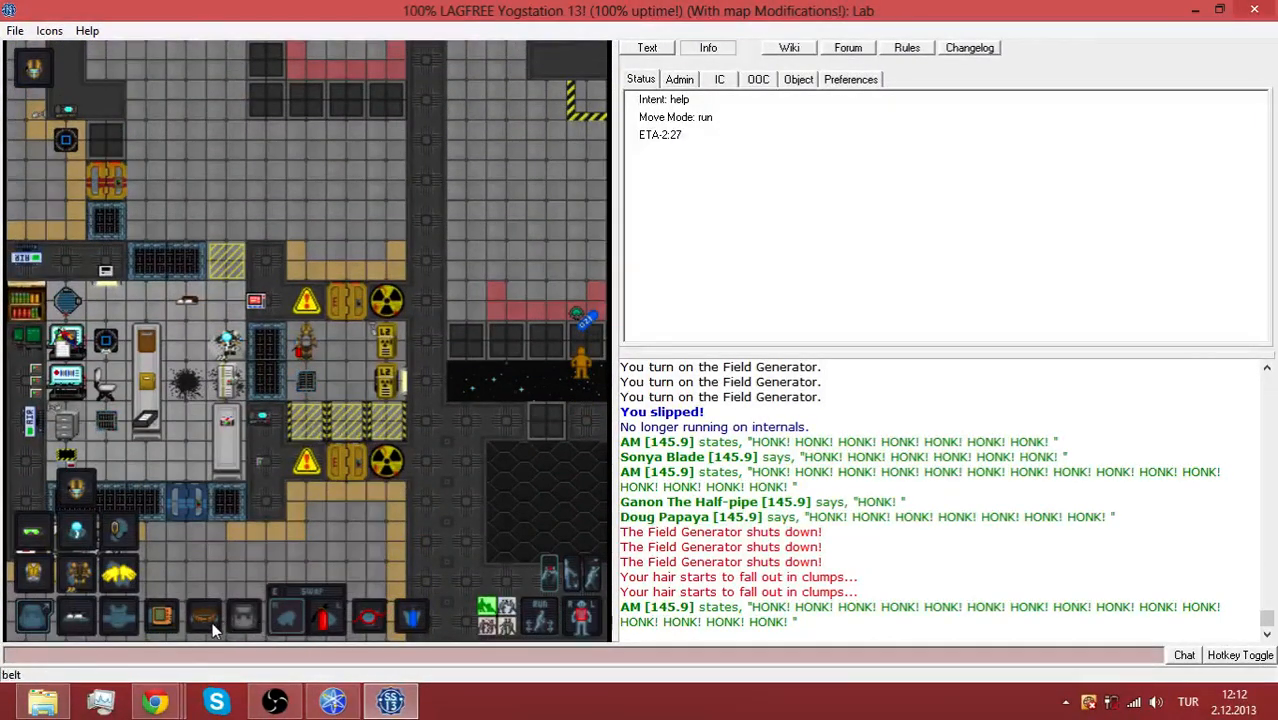
Cut off the wall's outer plating with the welding tool, then stow it again
{"action": "left_click", "coordinate": [209, 621]}
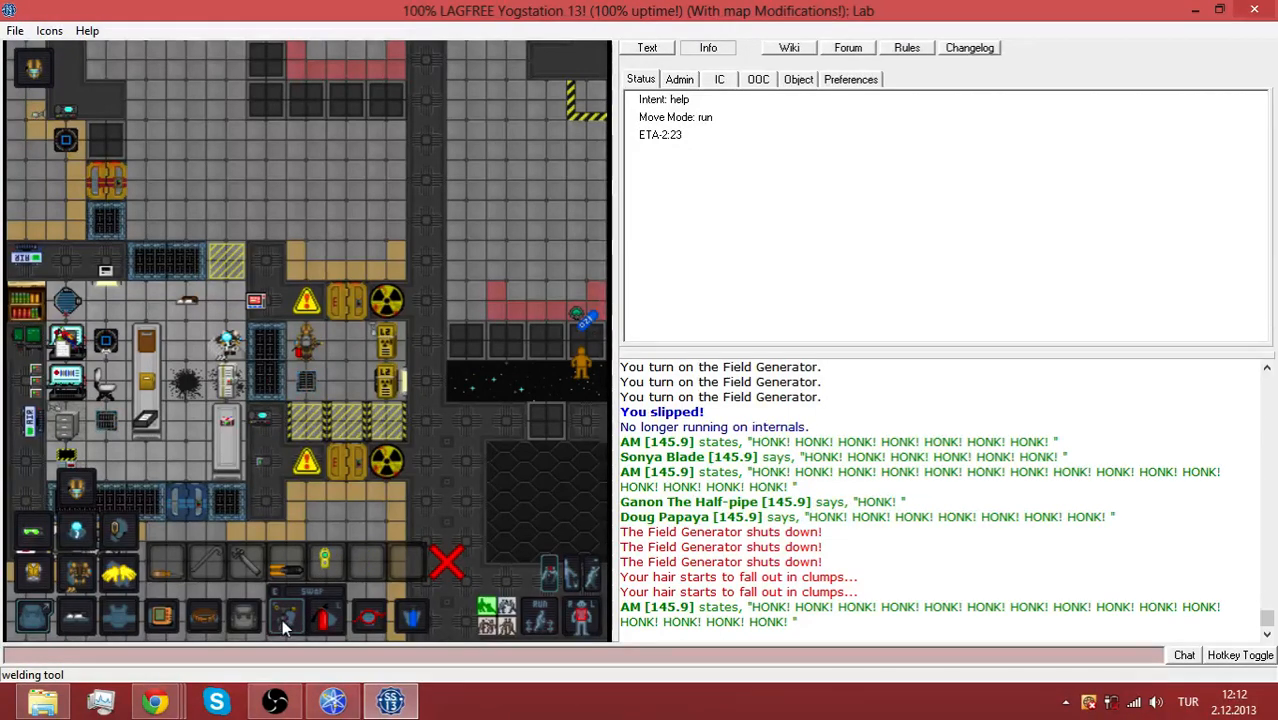
{"action": "left_click", "coordinate": [282, 619]}
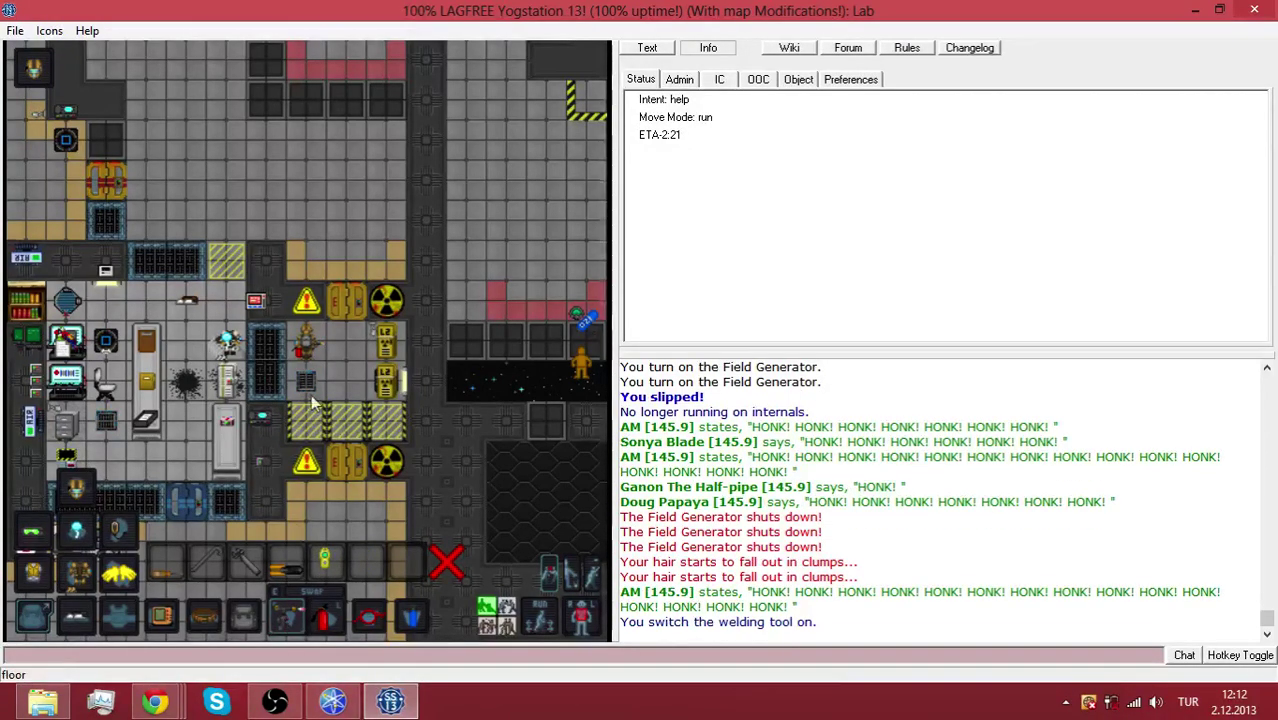
{"action": "left_click", "coordinate": [299, 303]}
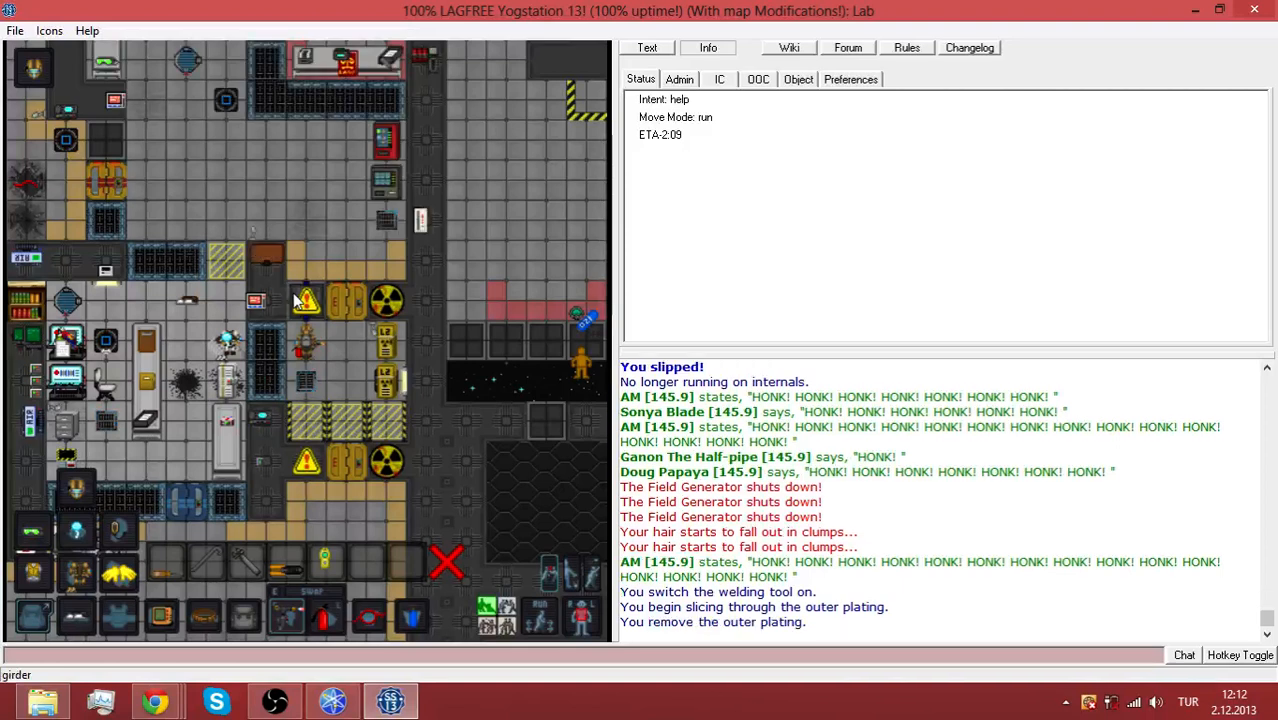
{"action": "left_click", "coordinate": [285, 617]}
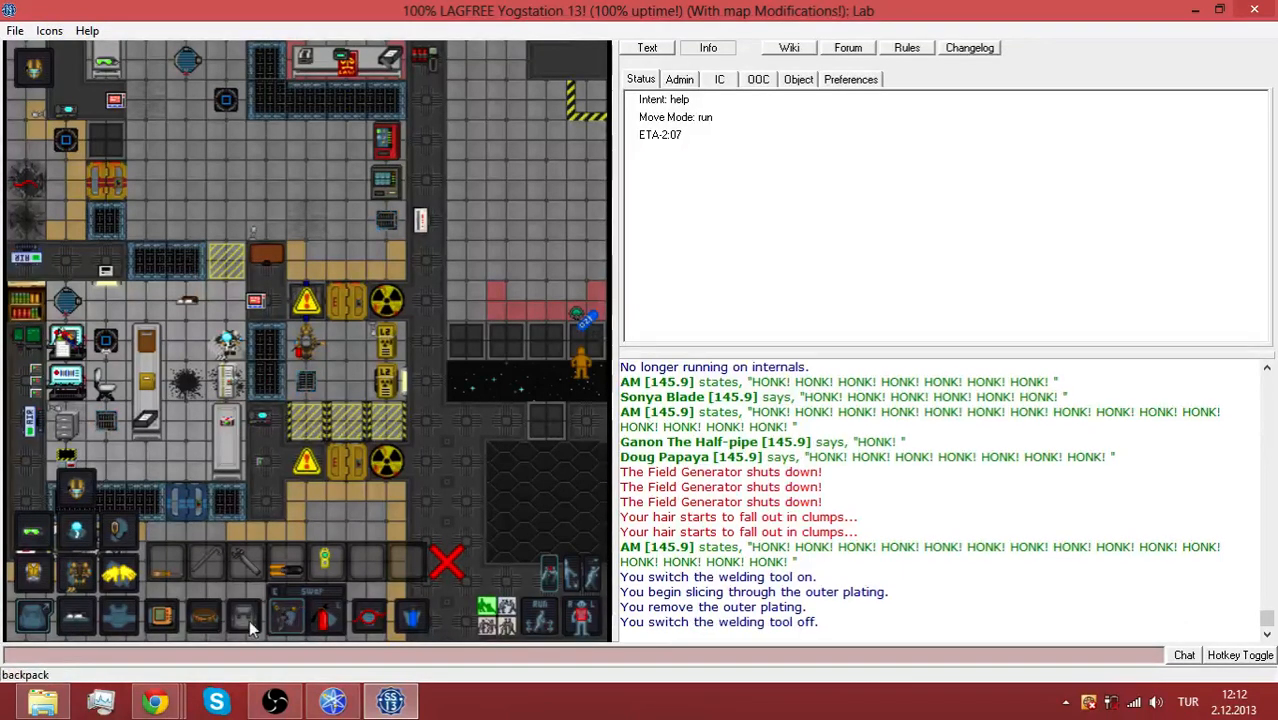
{"action": "left_click", "coordinate": [205, 620]}
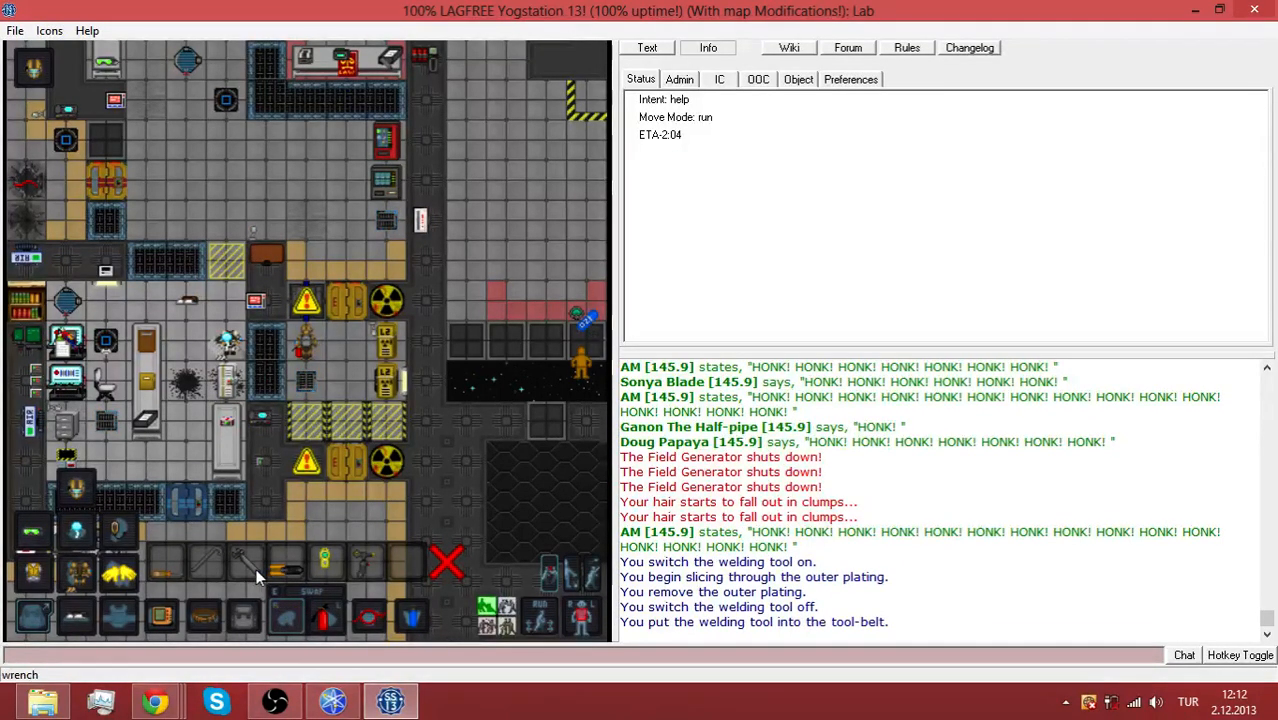
Dismantle the exposed girder left where the wall stood
{"action": "left_click", "coordinate": [318, 292]}
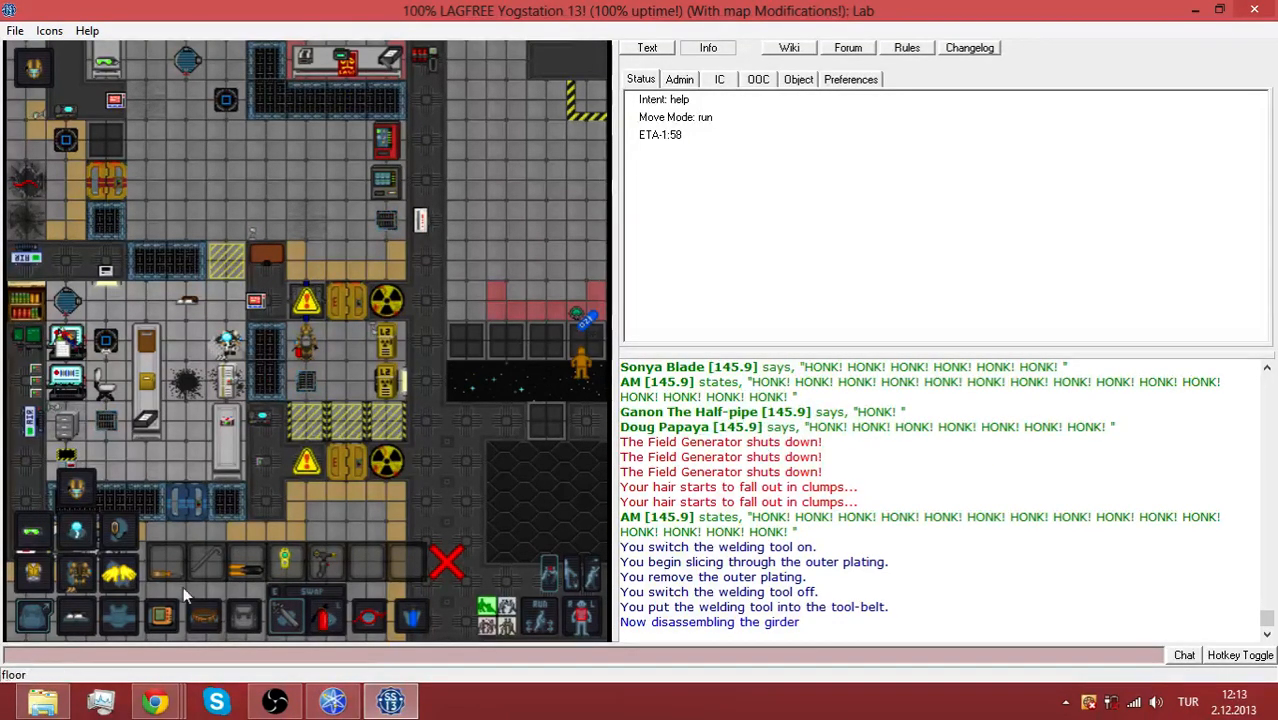
Stow the wrench in the tool-belt and the fire extinguisher in the backpack while walking
{"action": "key", "text": "Up"}
{"action": "key", "text": "Up"}
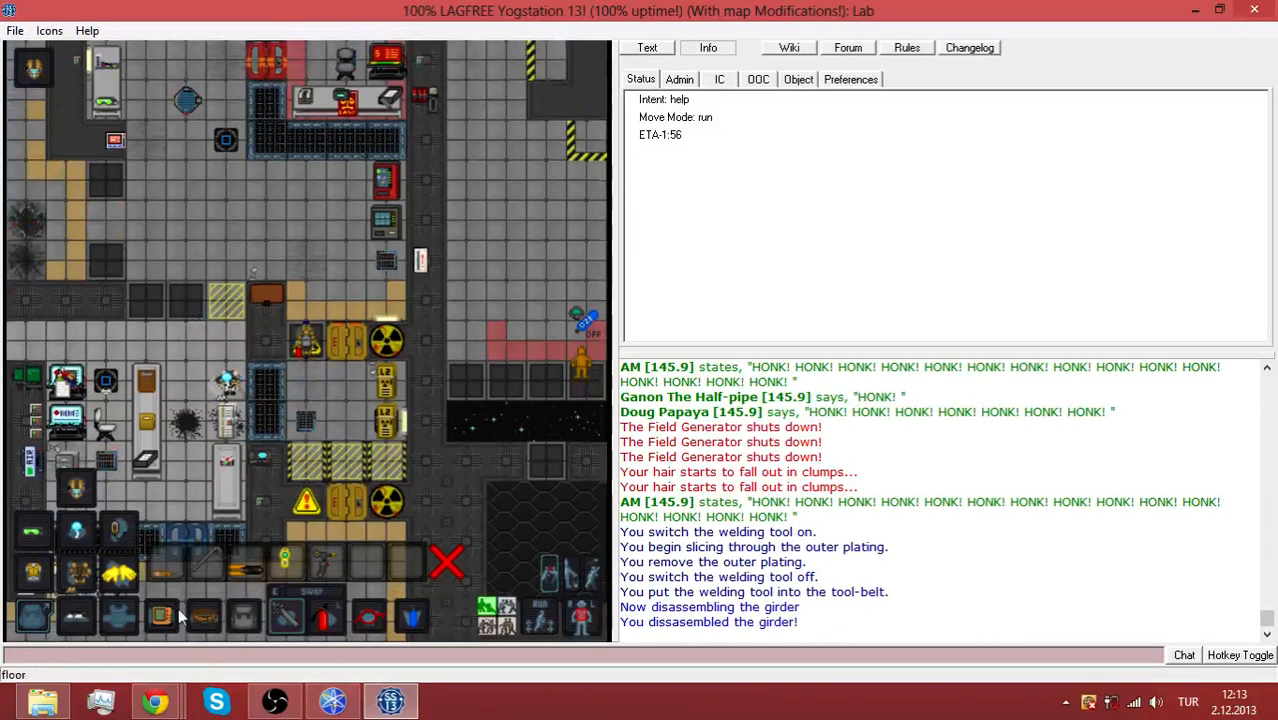
{"action": "key", "text": "Up"}
{"action": "key", "text": "Up"}
{"action": "key", "text": "Up"}
{"action": "left_click", "coordinate": [210, 620]}
{"action": "key", "text": "Up"}
{"action": "key", "text": "Left"}
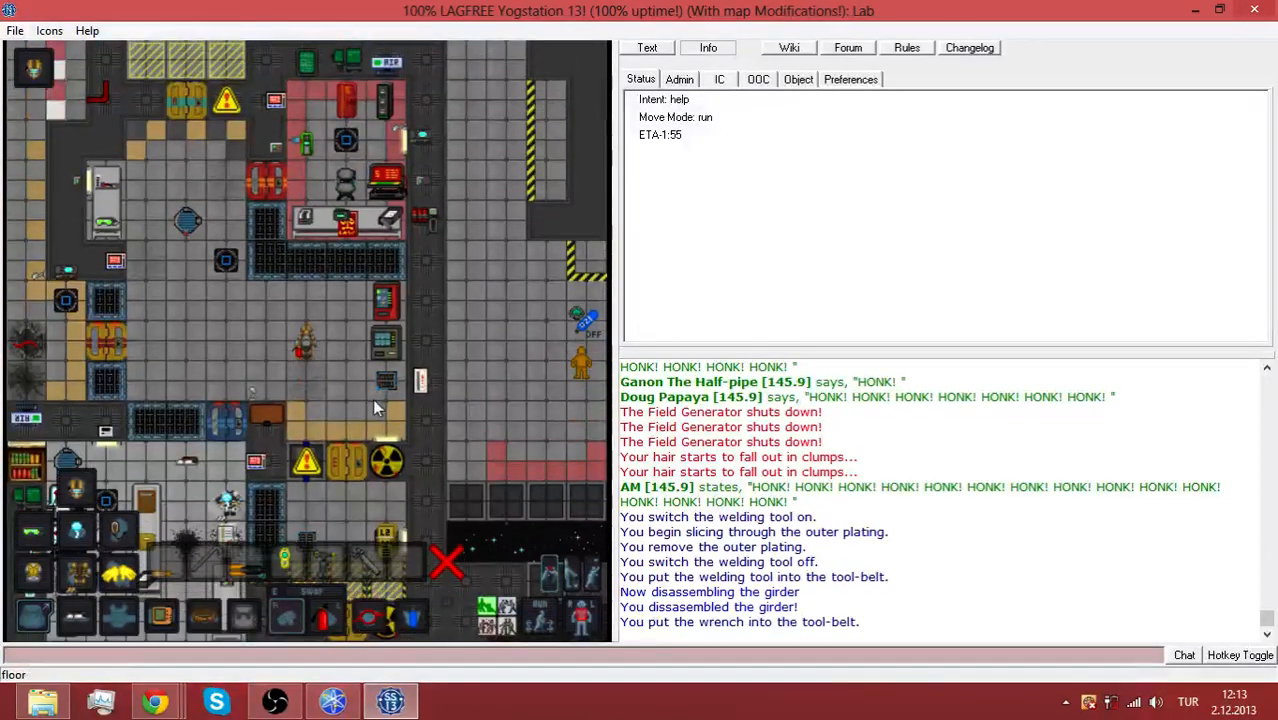
{"action": "key", "text": "Up"}
{"action": "key", "text": "Left"}
{"action": "left_click", "coordinate": [239, 621]}
Walk west through the room to the reinforced window and stow the crowbar
{"action": "key", "text": "Left"}
{"action": "key", "text": "Left"}
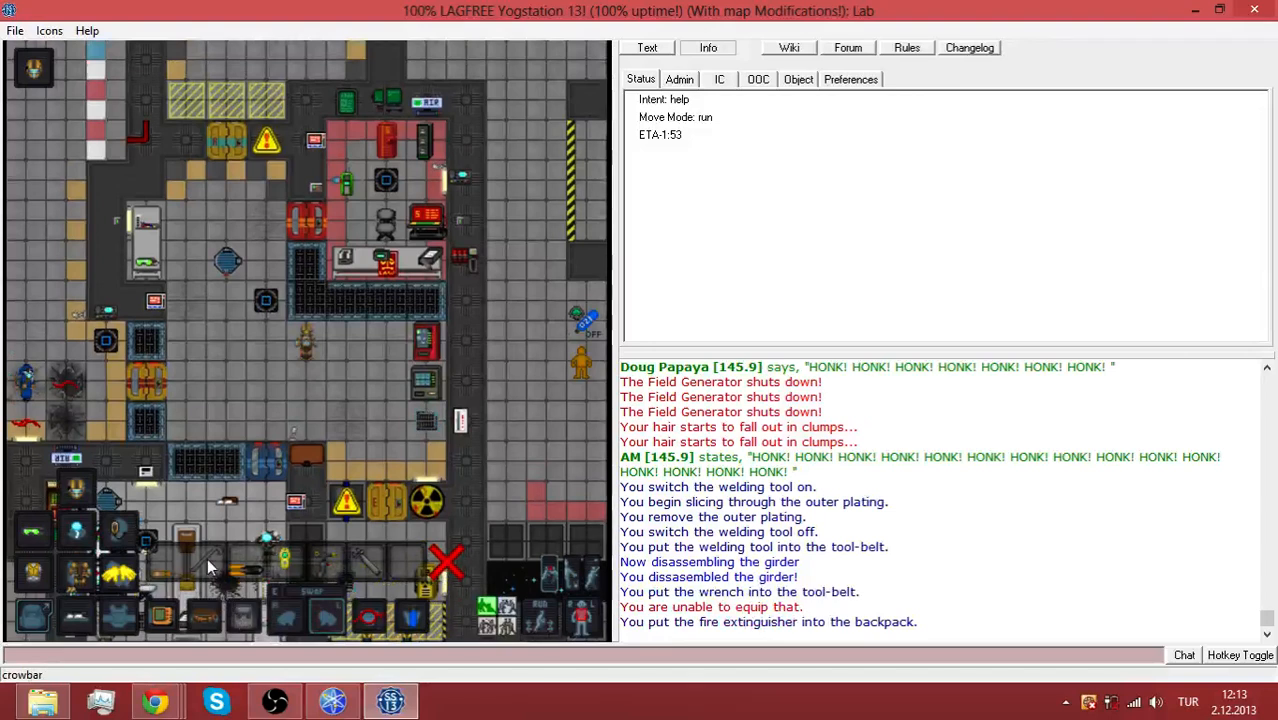
{"action": "key", "text": "Left"}
{"action": "key", "text": "Down"}
{"action": "key", "text": "Left"}
{"action": "key", "text": "Down"}
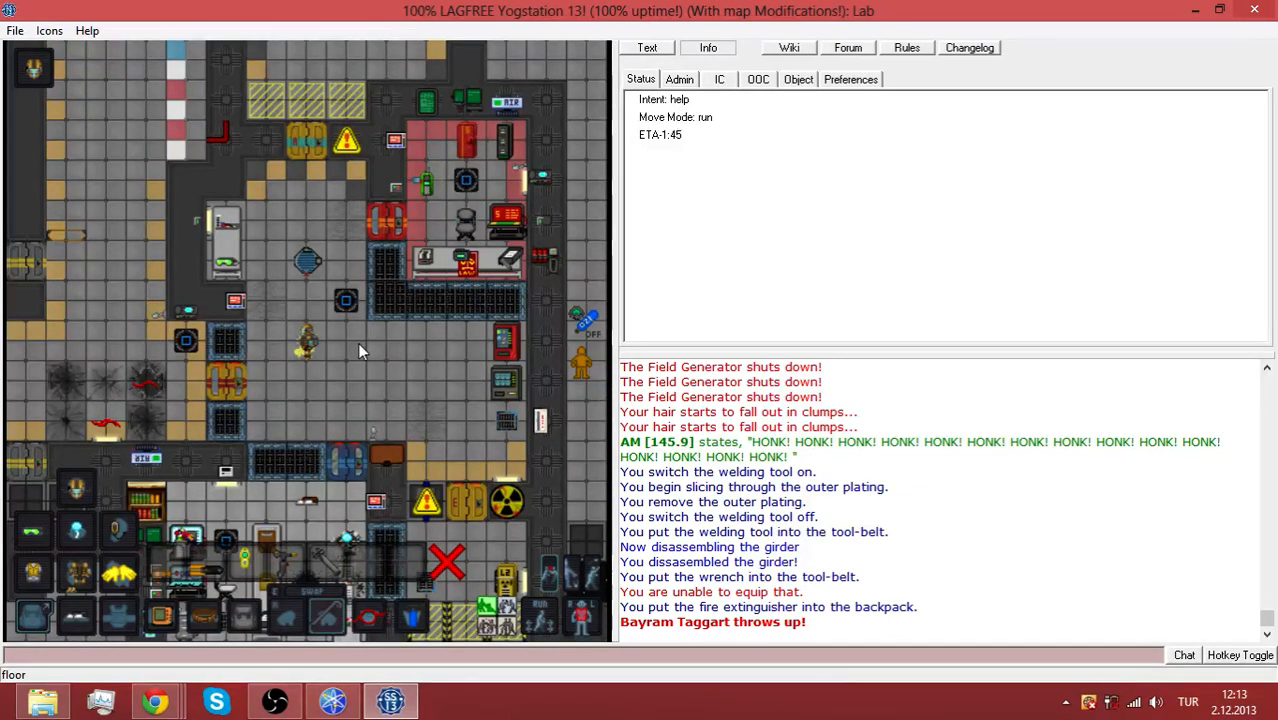
{"action": "key", "text": "Down"}
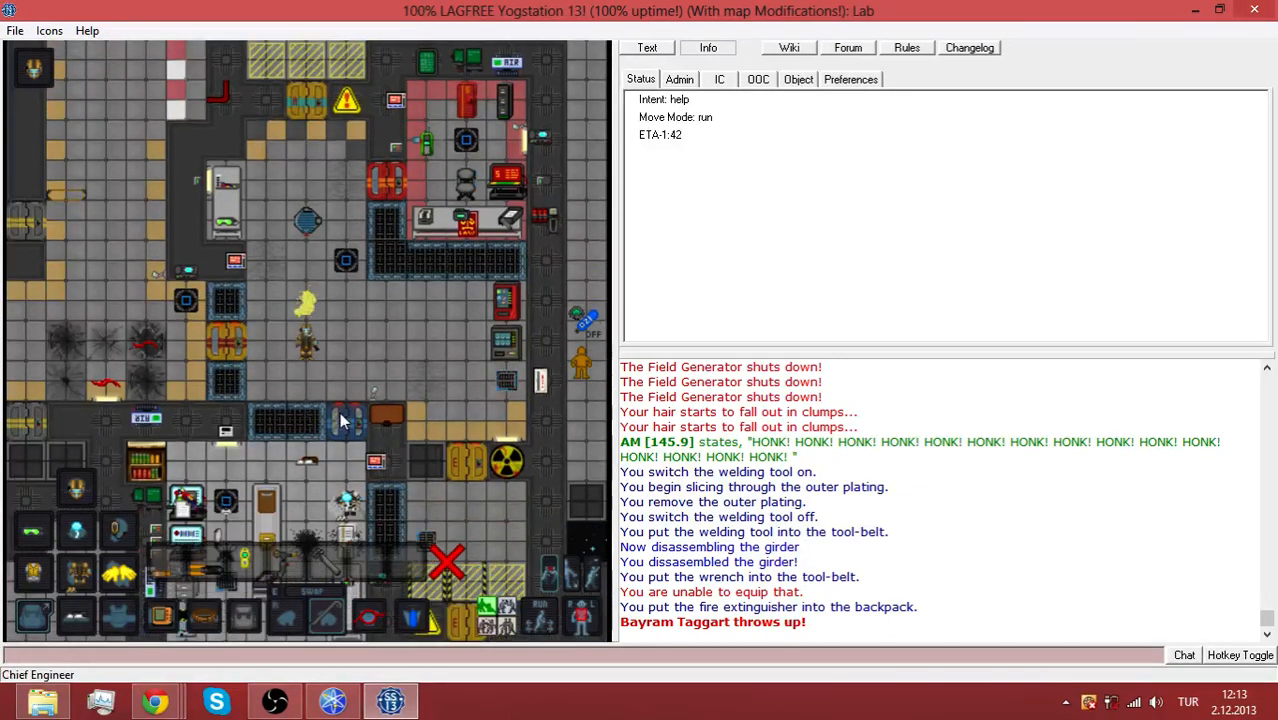
{"action": "key", "text": "Up"}
{"action": "key", "text": "Up"}
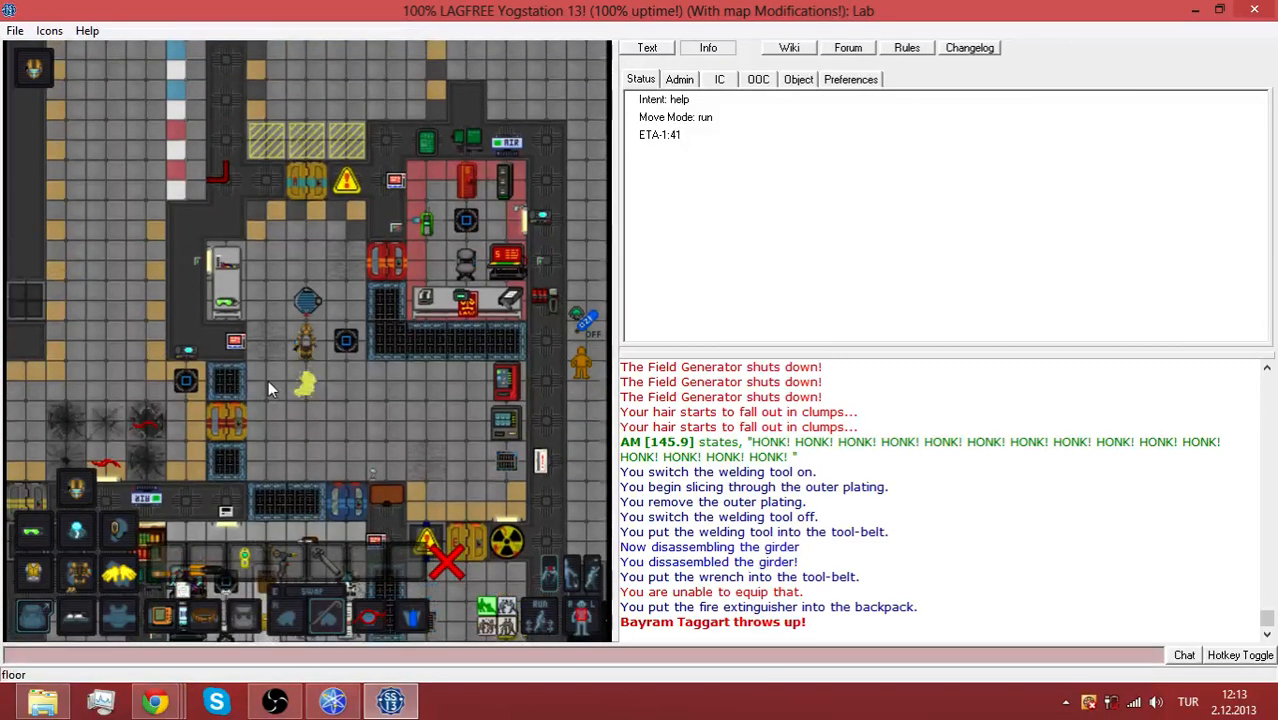
{"action": "key", "text": "Left"}
{"action": "key", "text": "Up"}
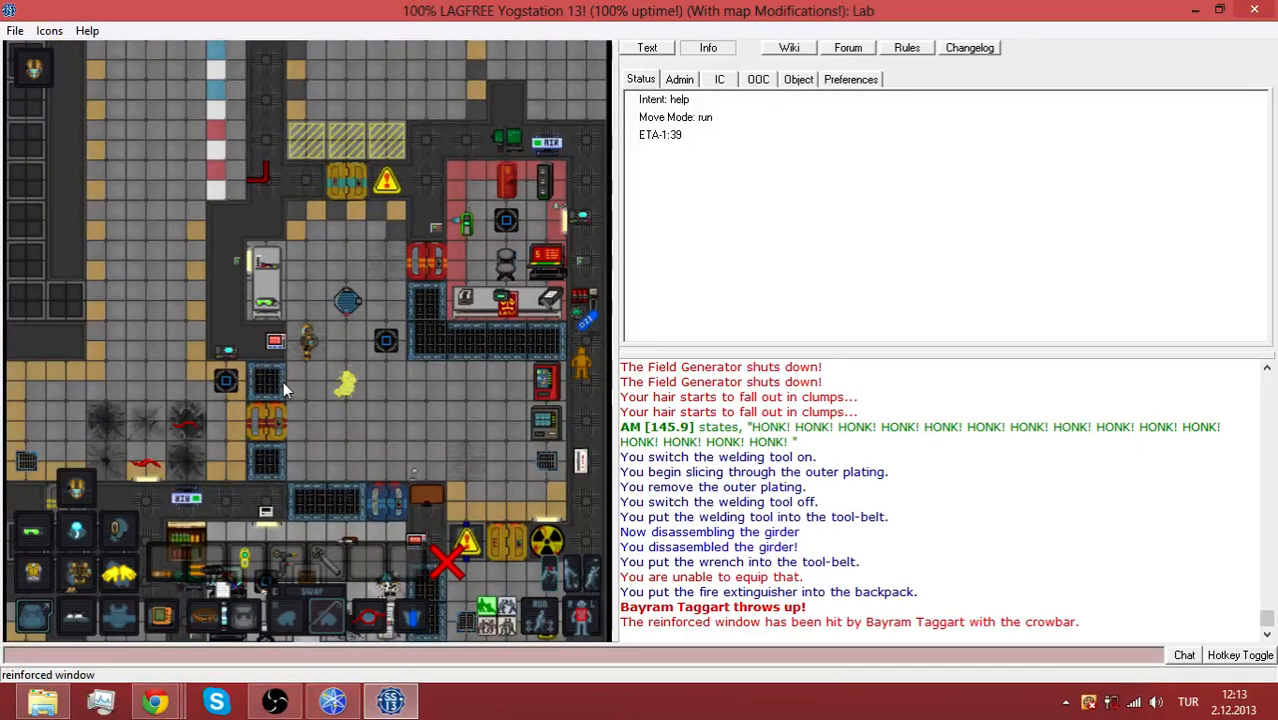
{"action": "left_click", "coordinate": [225, 628]}
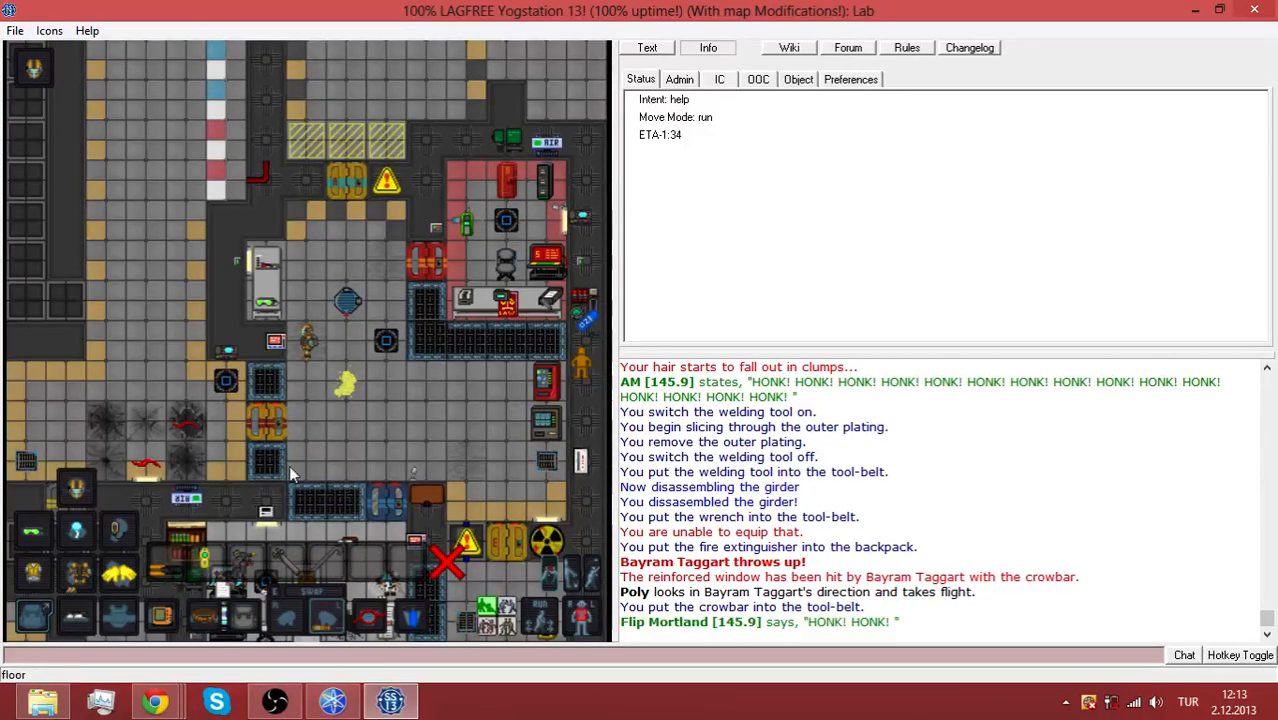
Unfasten the reinforced window, pry it out, and unfasten its frame from the floor
{"action": "left_click", "coordinate": [283, 386]}
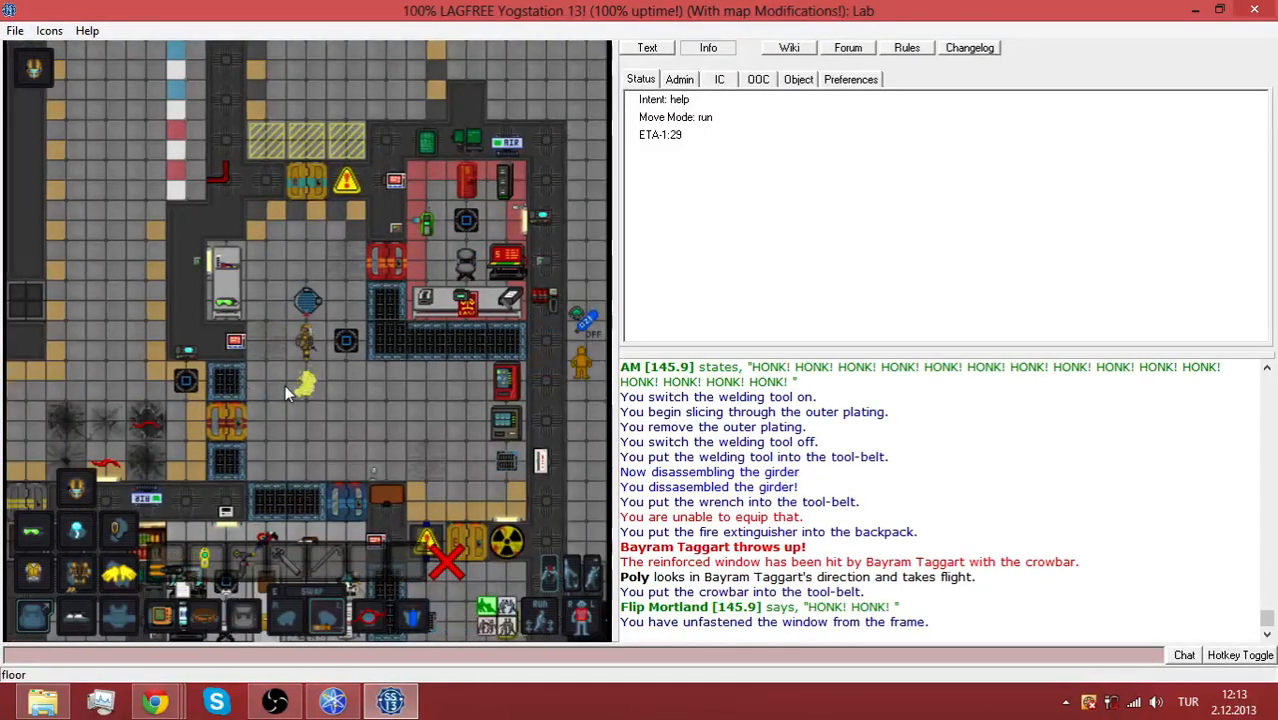
{"action": "left_click", "coordinate": [306, 600]}
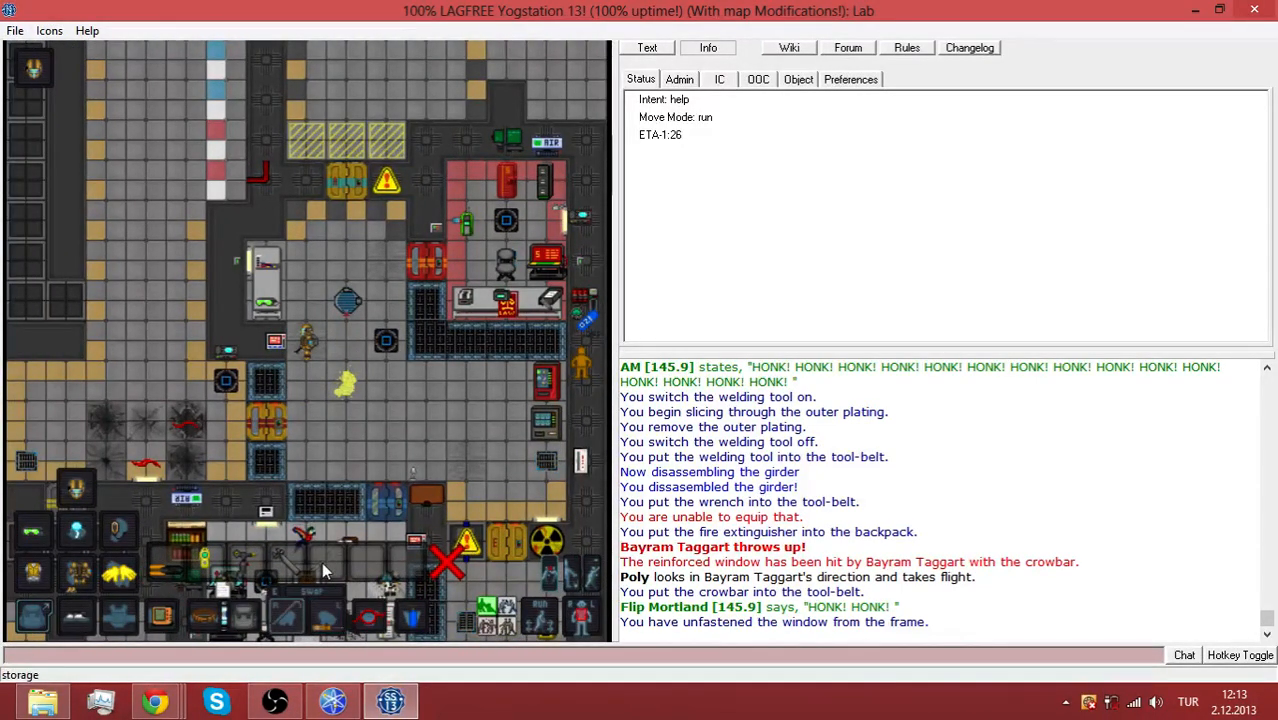
{"action": "left_click", "coordinate": [277, 377]}
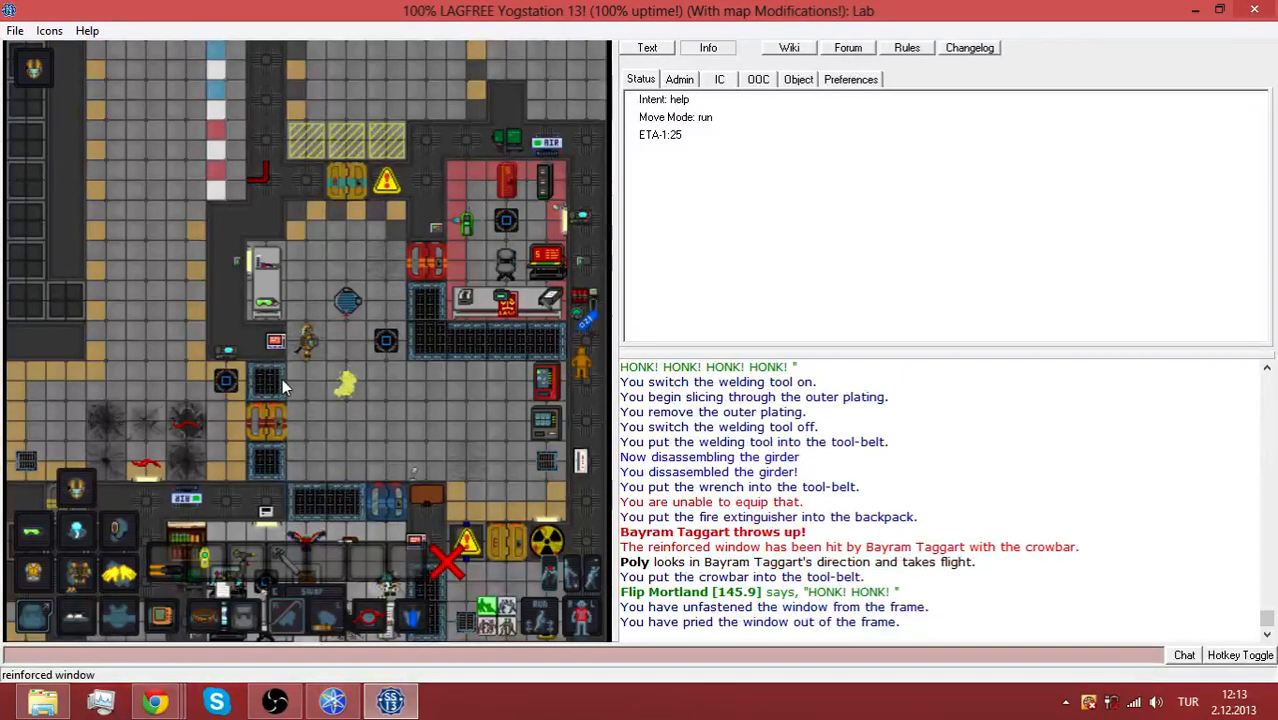
{"action": "key", "text": "Right"}
{"action": "key", "text": "Left"}
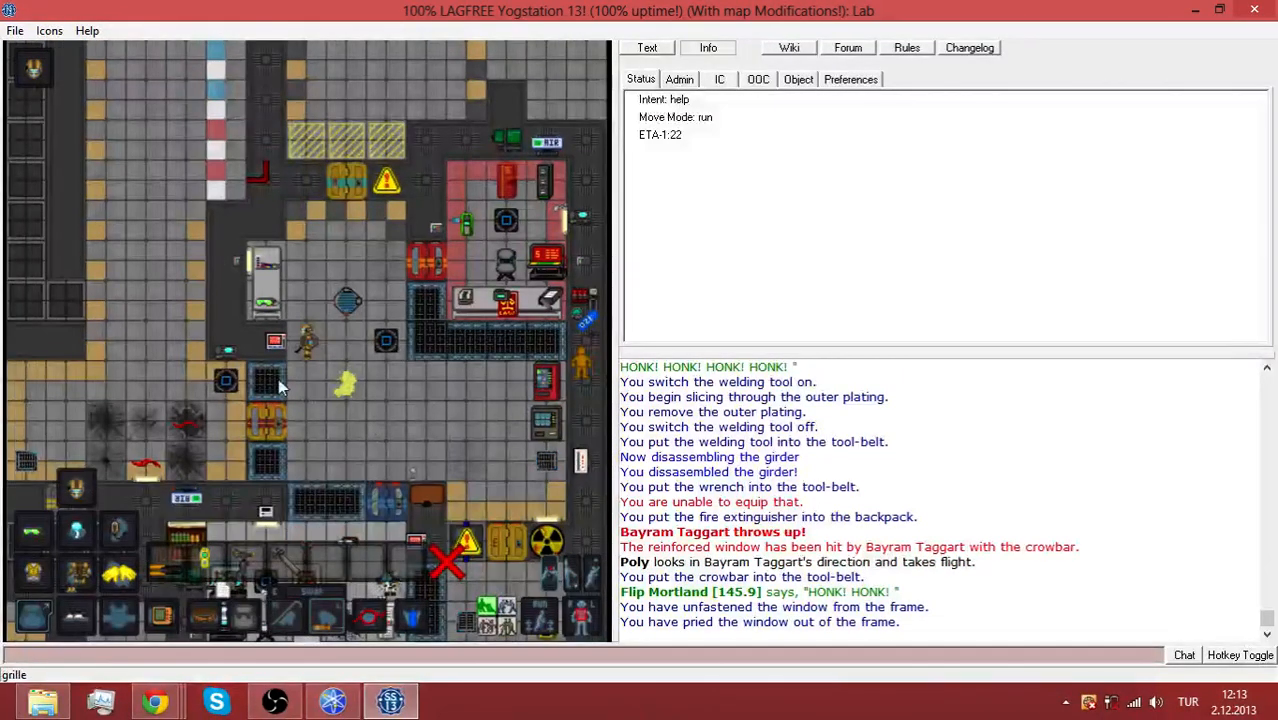
{"action": "left_click", "coordinate": [283, 385]}
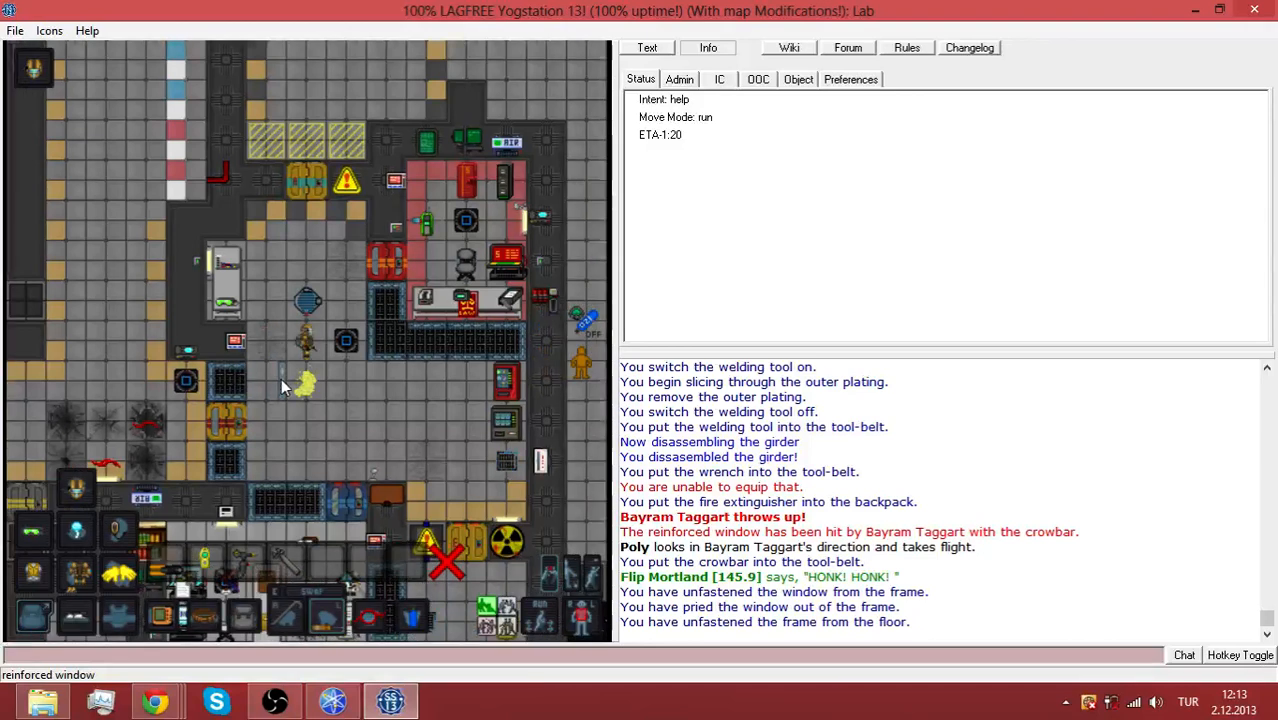
Step away from the window frame and wander north-west and back east
{"action": "key", "text": "Right"}
{"action": "key", "text": "Up"}
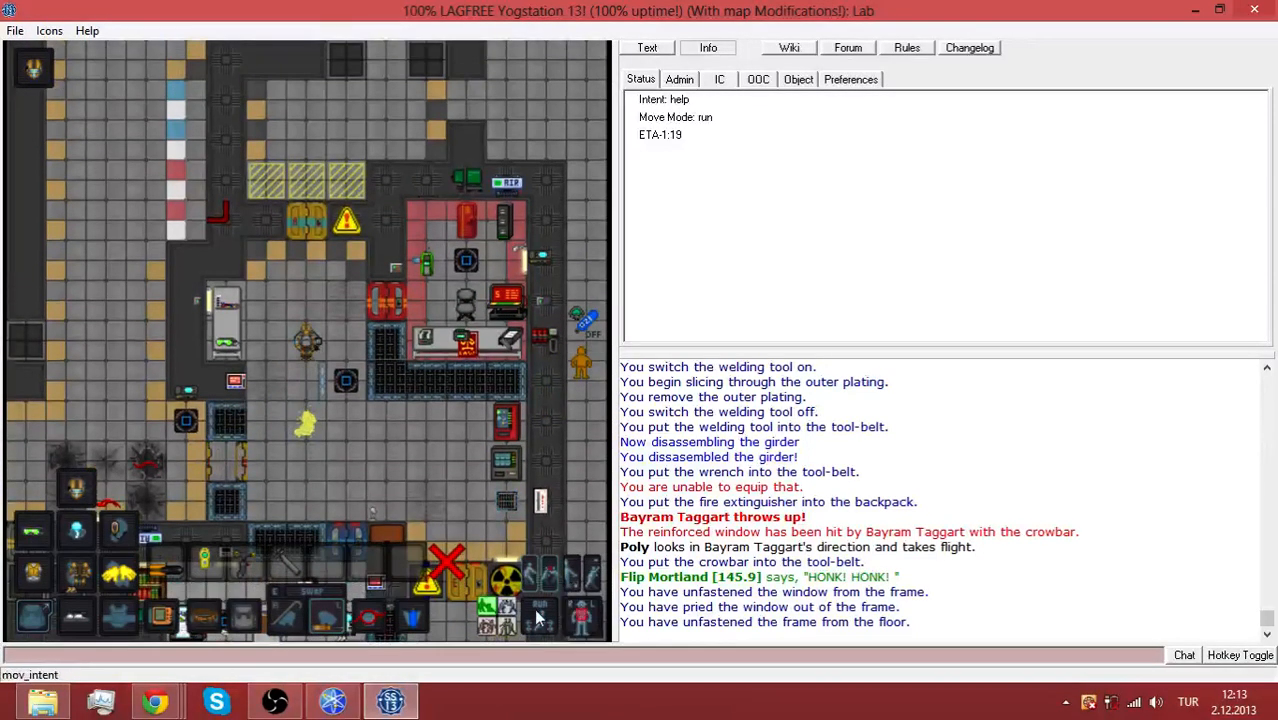
{"action": "key", "text": "Left"}
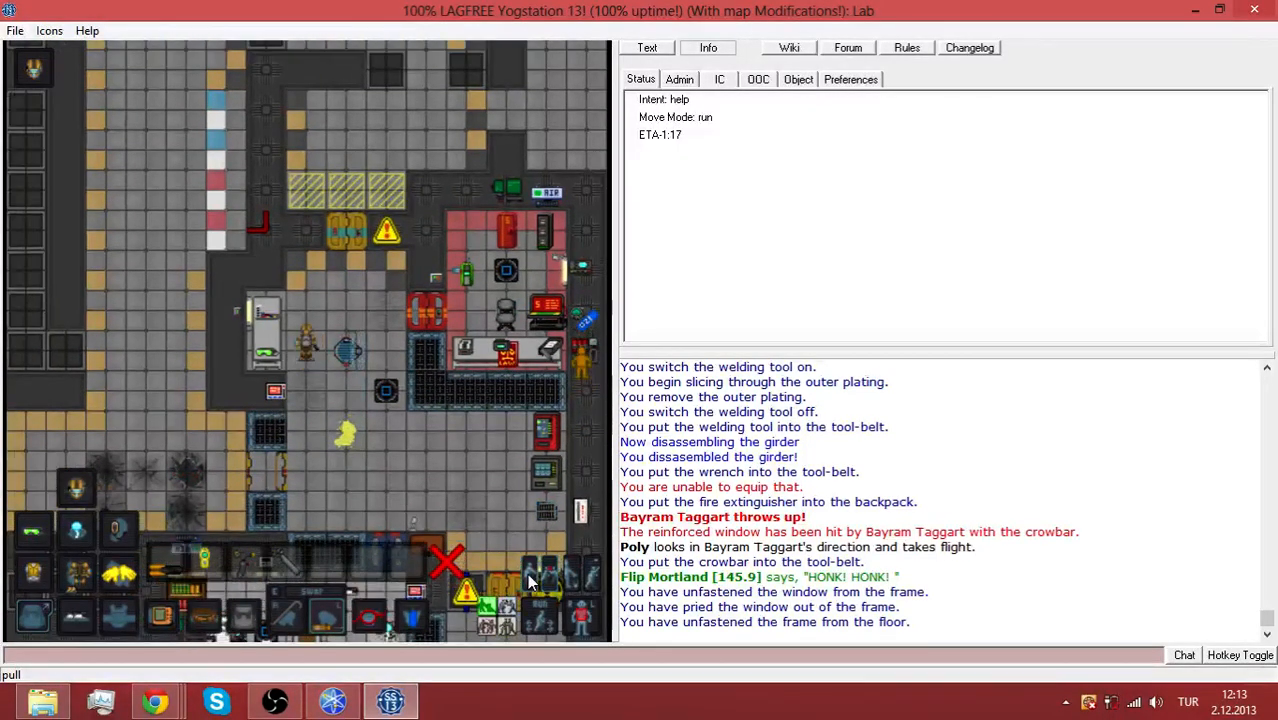
{"action": "key", "text": "Up"}
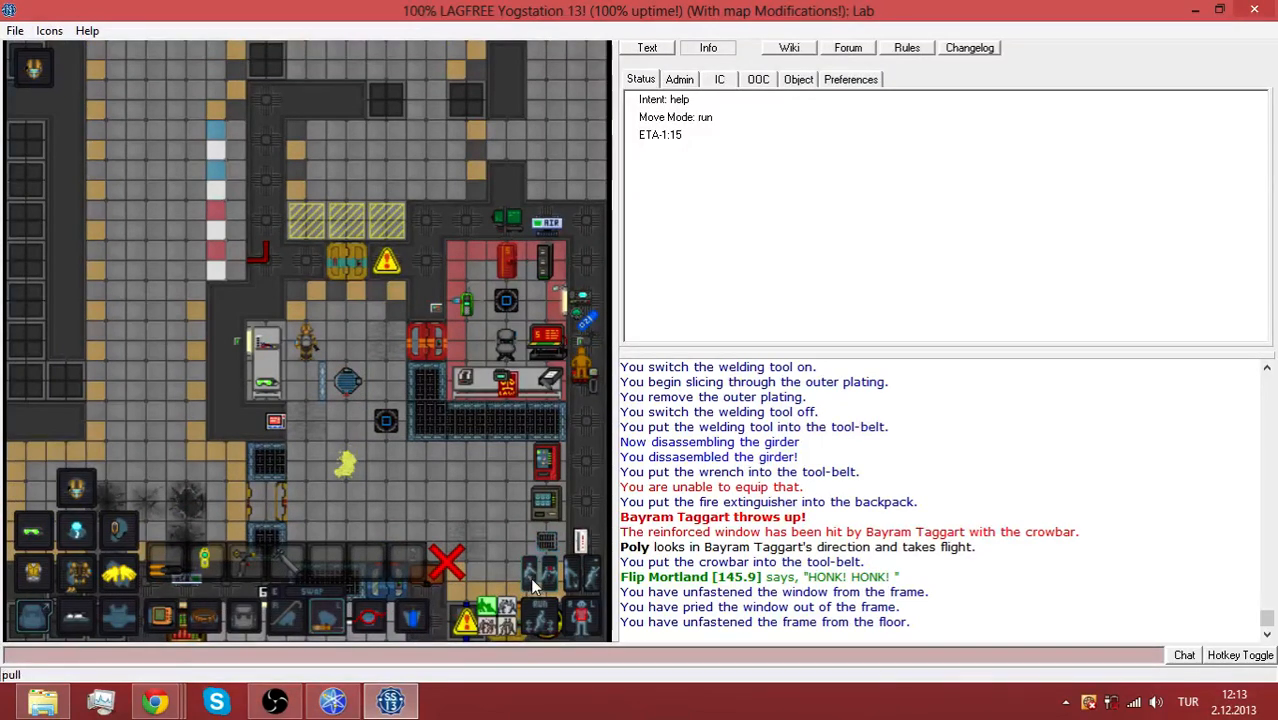
{"action": "key", "text": "Right"}
{"action": "key", "text": "Right"}
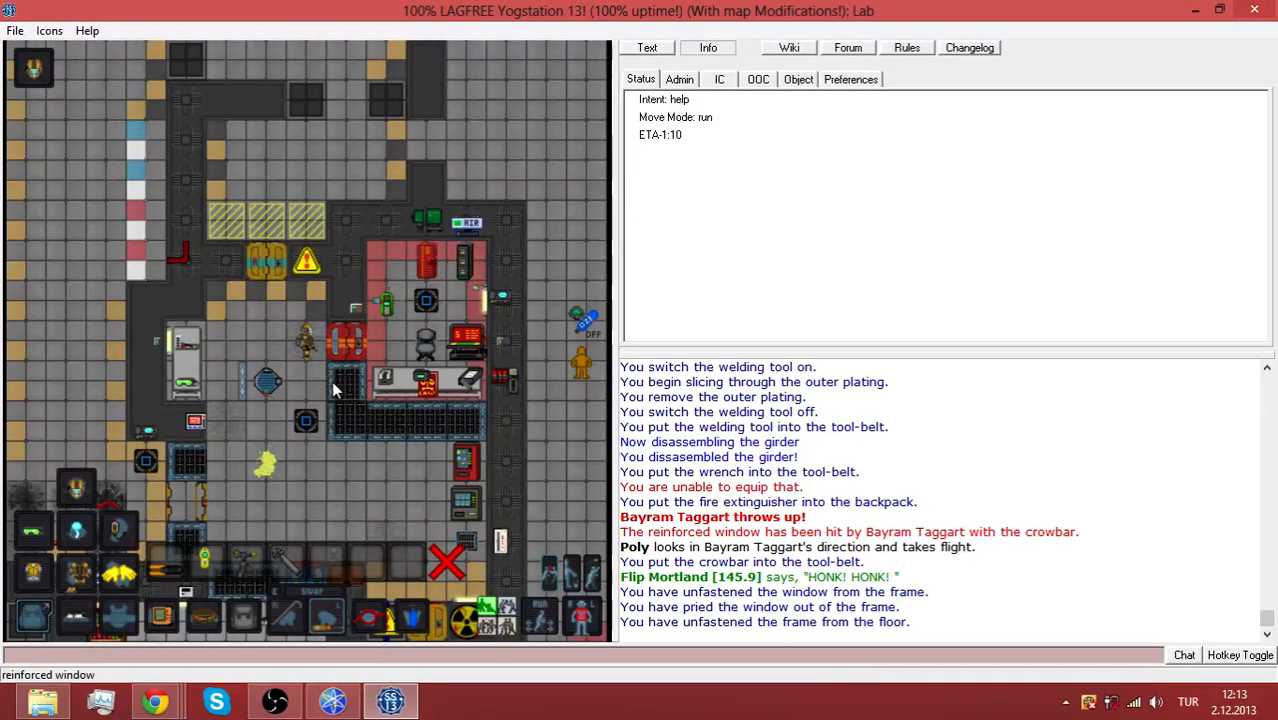
Swap the screwdriver for the wrench and start disassembling the nearby table
{"action": "key", "text": "Up"}
{"action": "key", "text": "Down"}
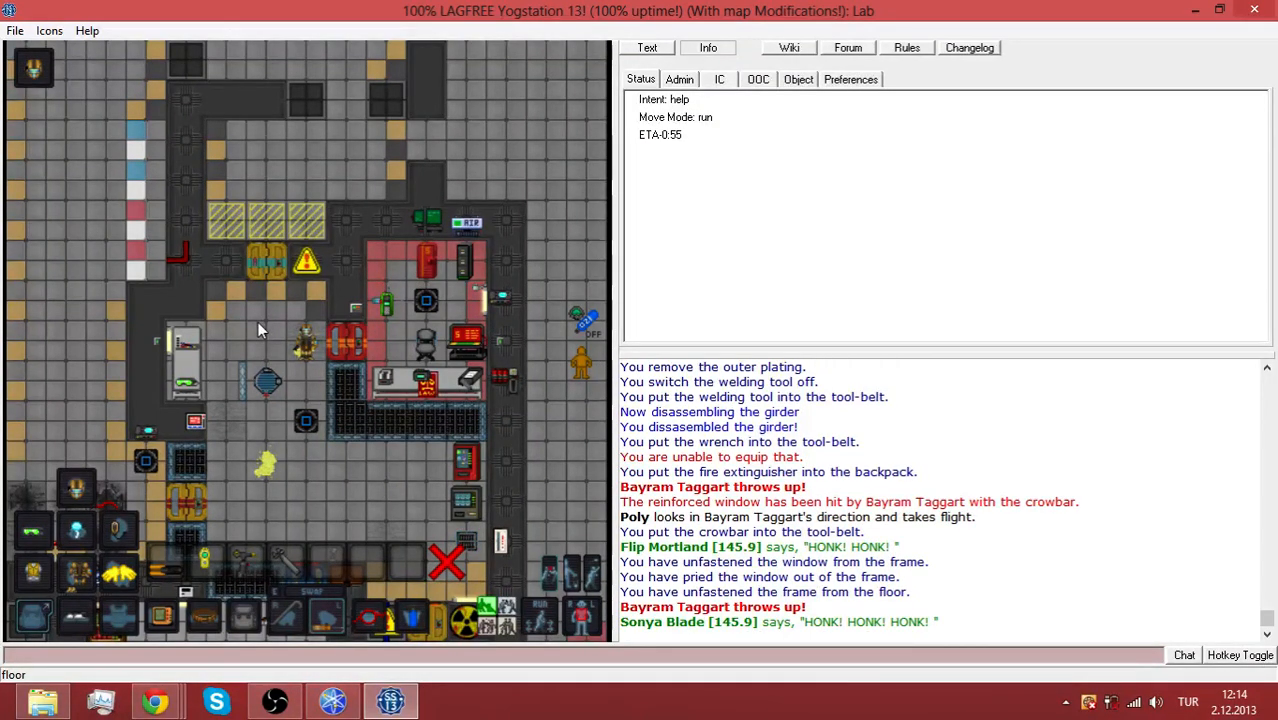
{"action": "key", "text": "Left"}
{"action": "key", "text": "Left"}
{"action": "left_click", "coordinate": [208, 628]}
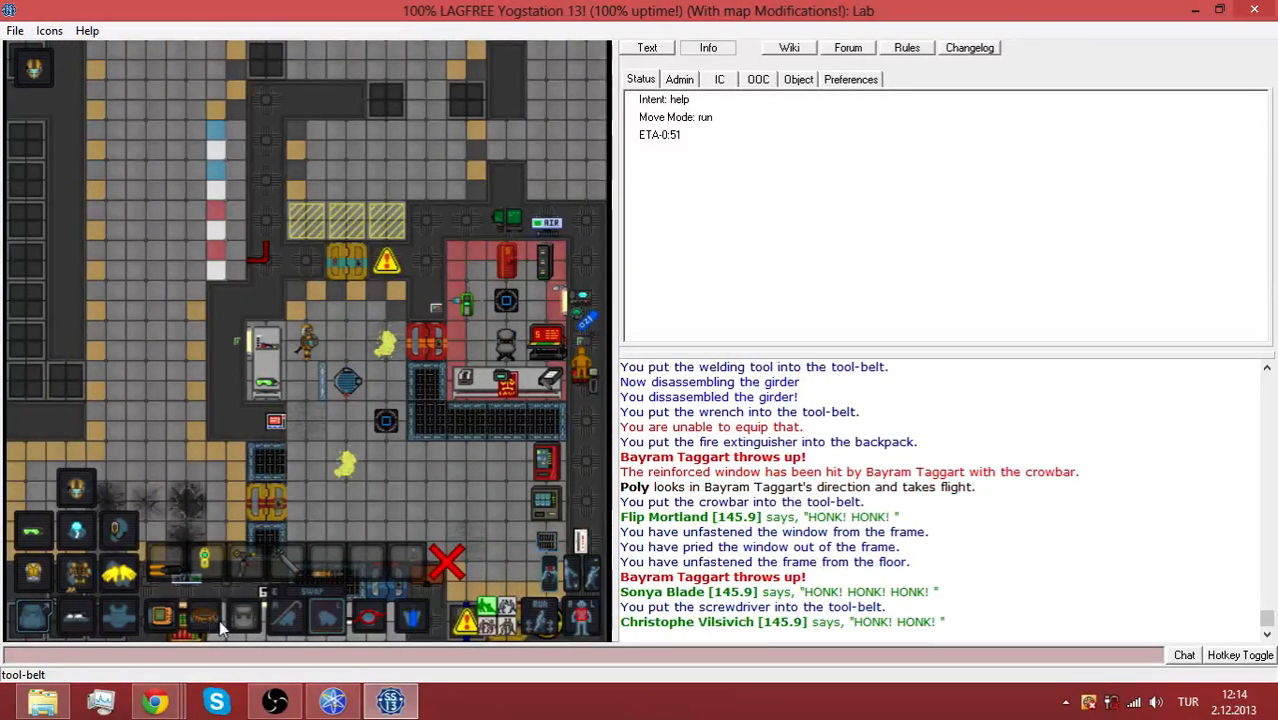
{"action": "left_click", "coordinate": [286, 564]}
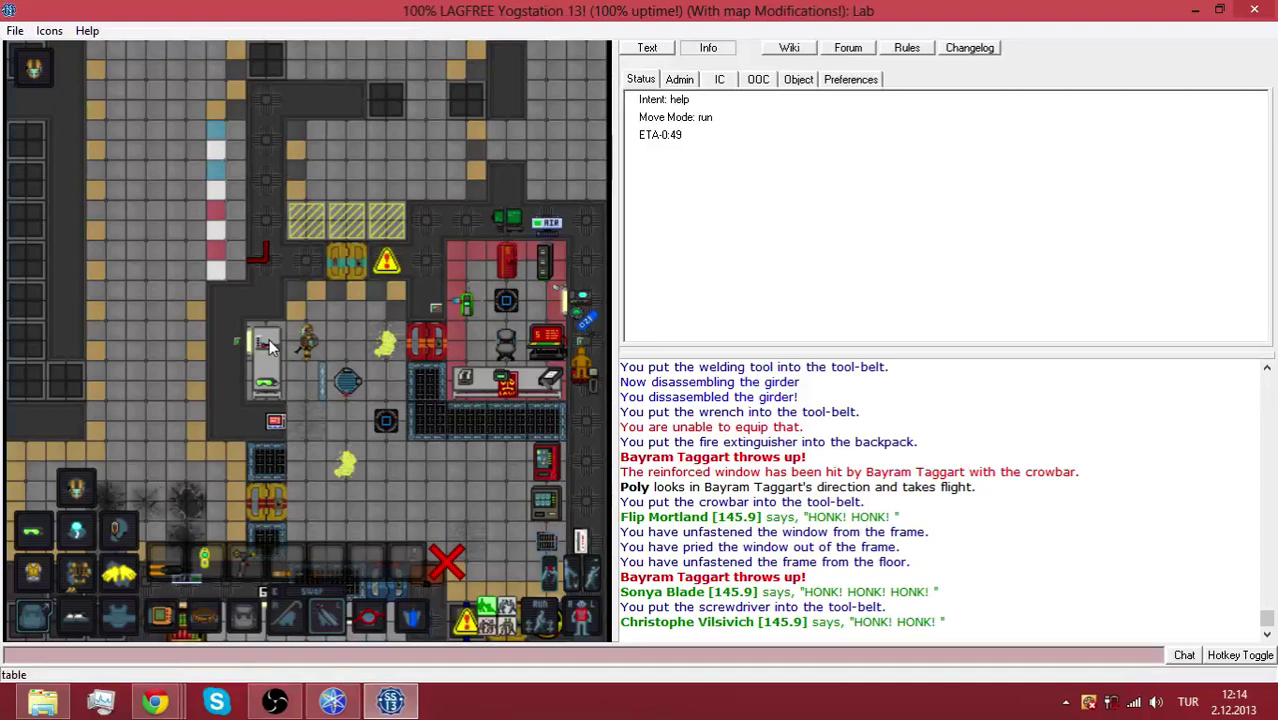
{"action": "left_click", "coordinate": [268, 342]}
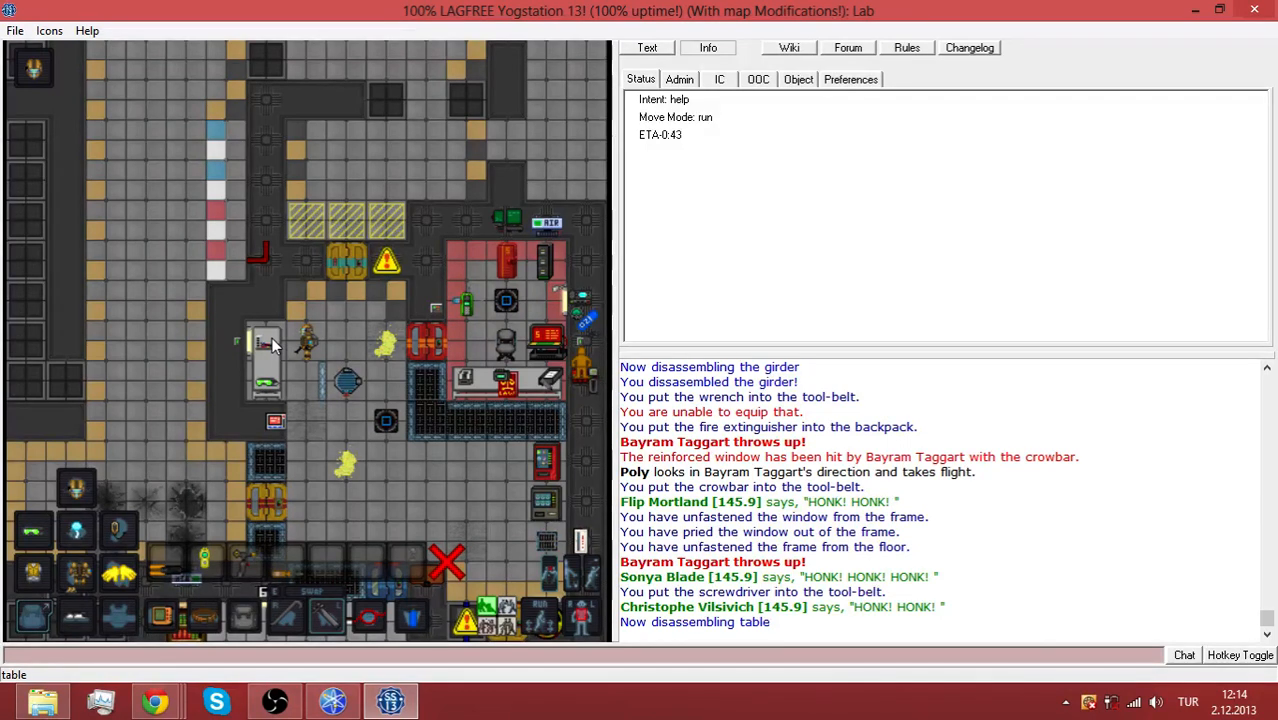
{"action": "key", "text": "Left"}
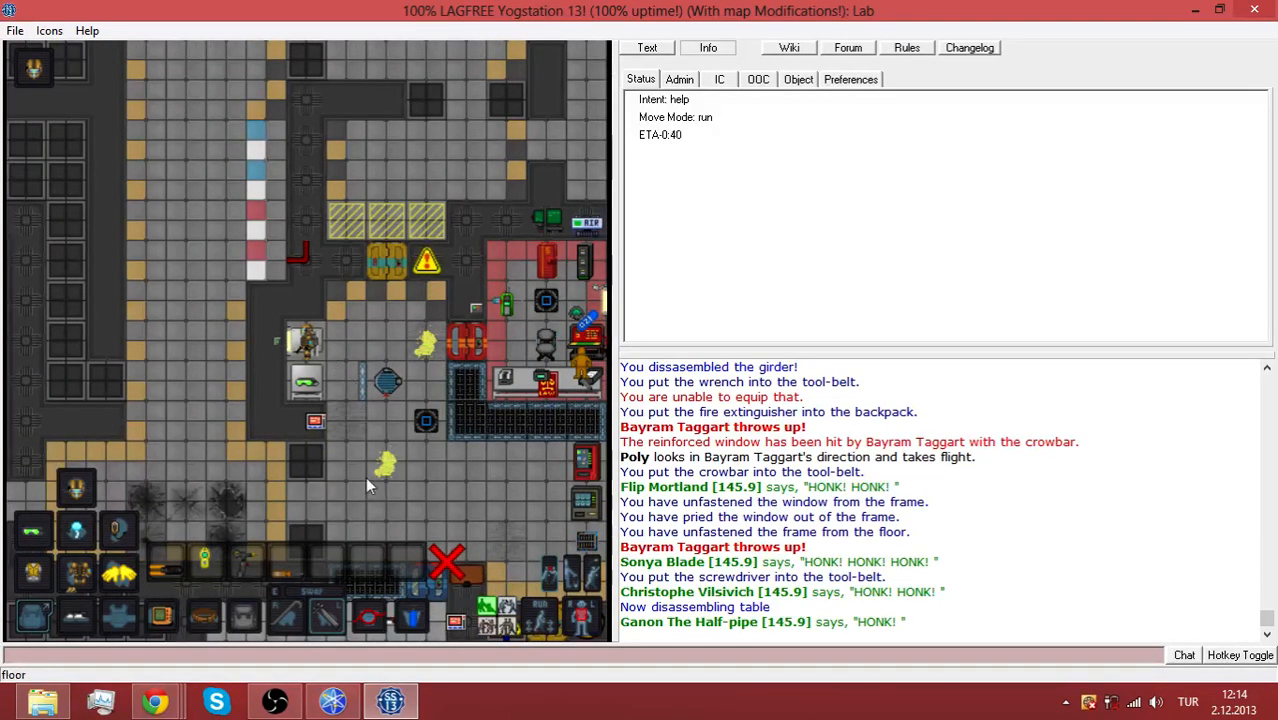
Stow wrench and crowbar, weld off the adjacent wall's plating and dismantle its girder
{"action": "left_click", "coordinate": [215, 620]}
{"action": "left_click", "coordinate": [208, 625]}
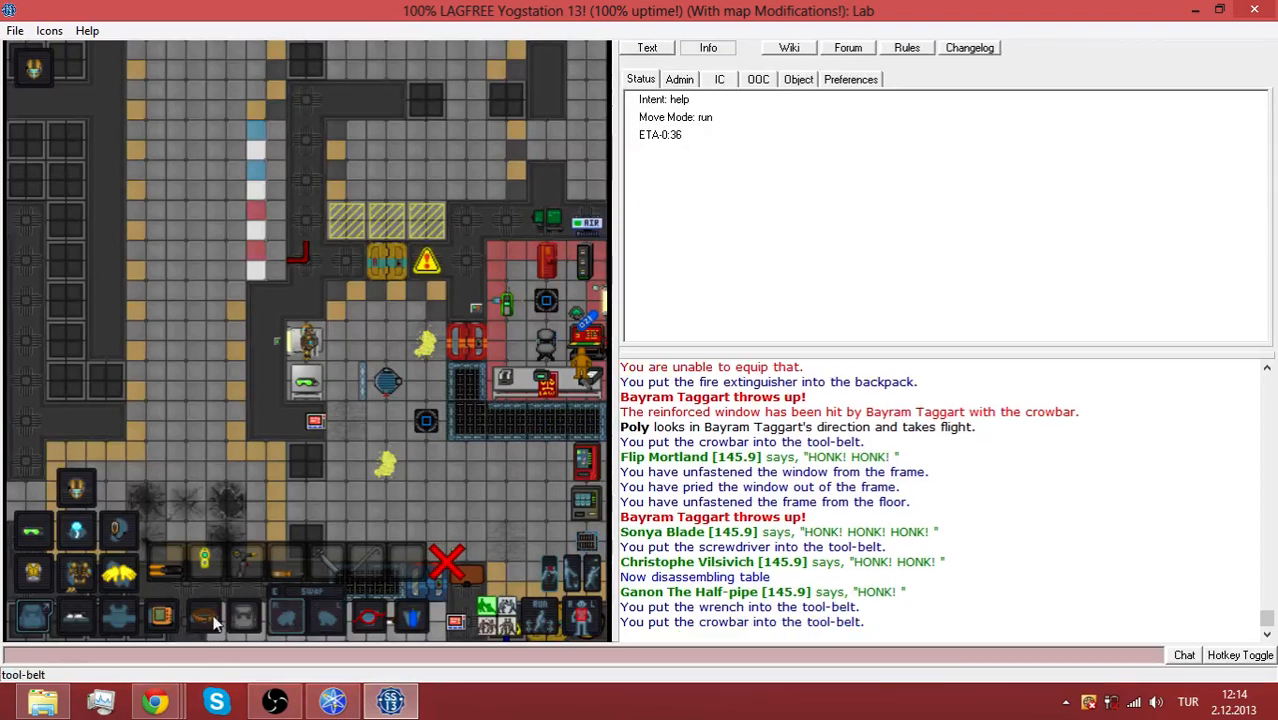
{"action": "left_click", "coordinate": [247, 568]}
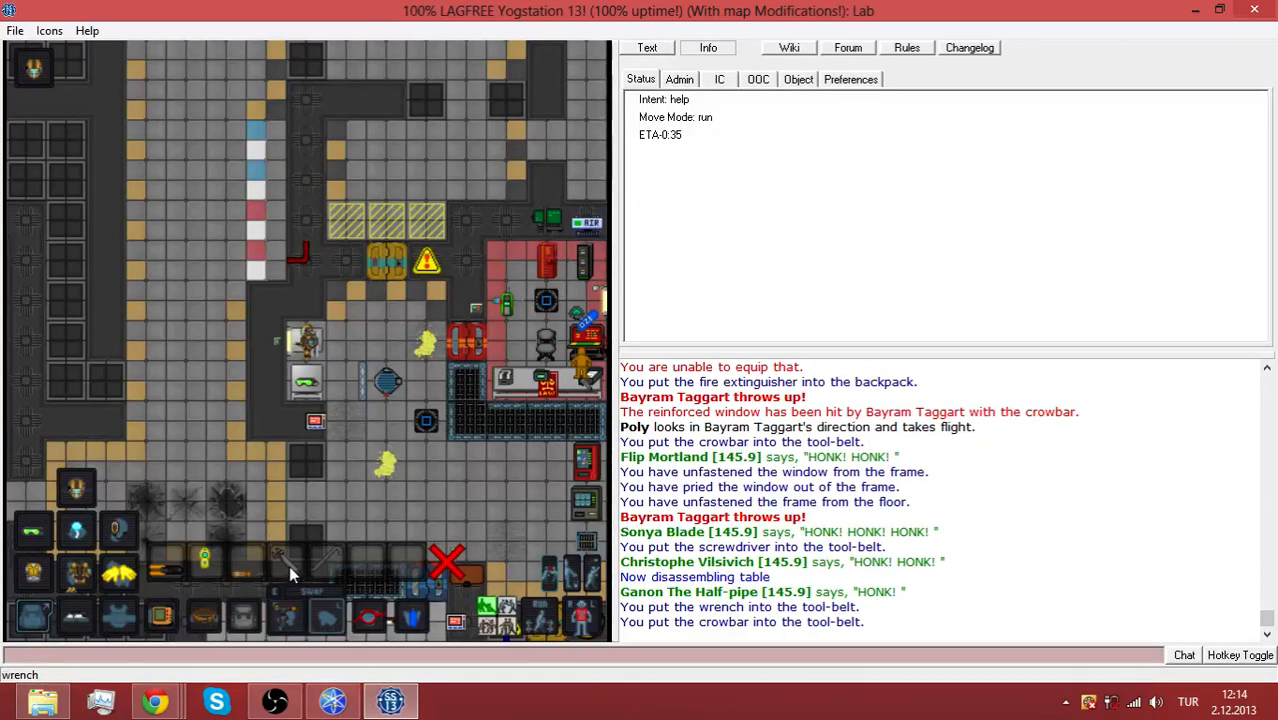
{"action": "left_click", "coordinate": [285, 617]}
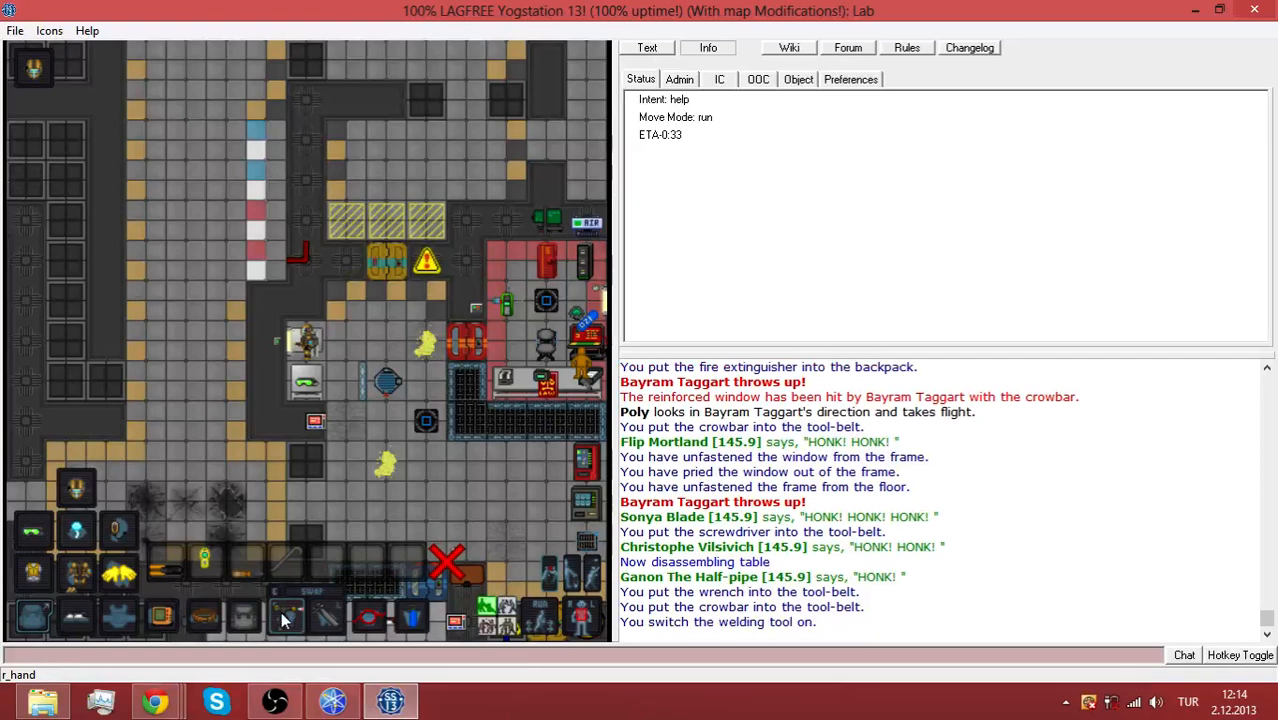
{"action": "left_click", "coordinate": [267, 330]}
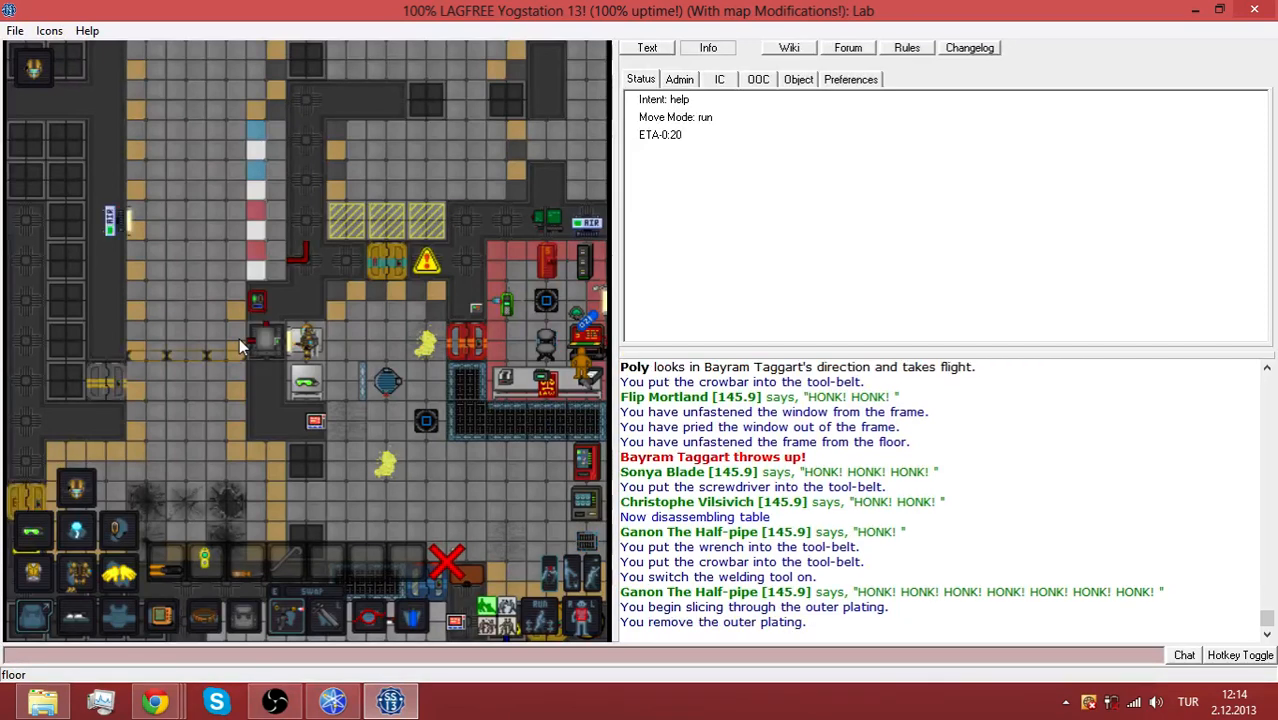
{"action": "left_click", "coordinate": [253, 352]}
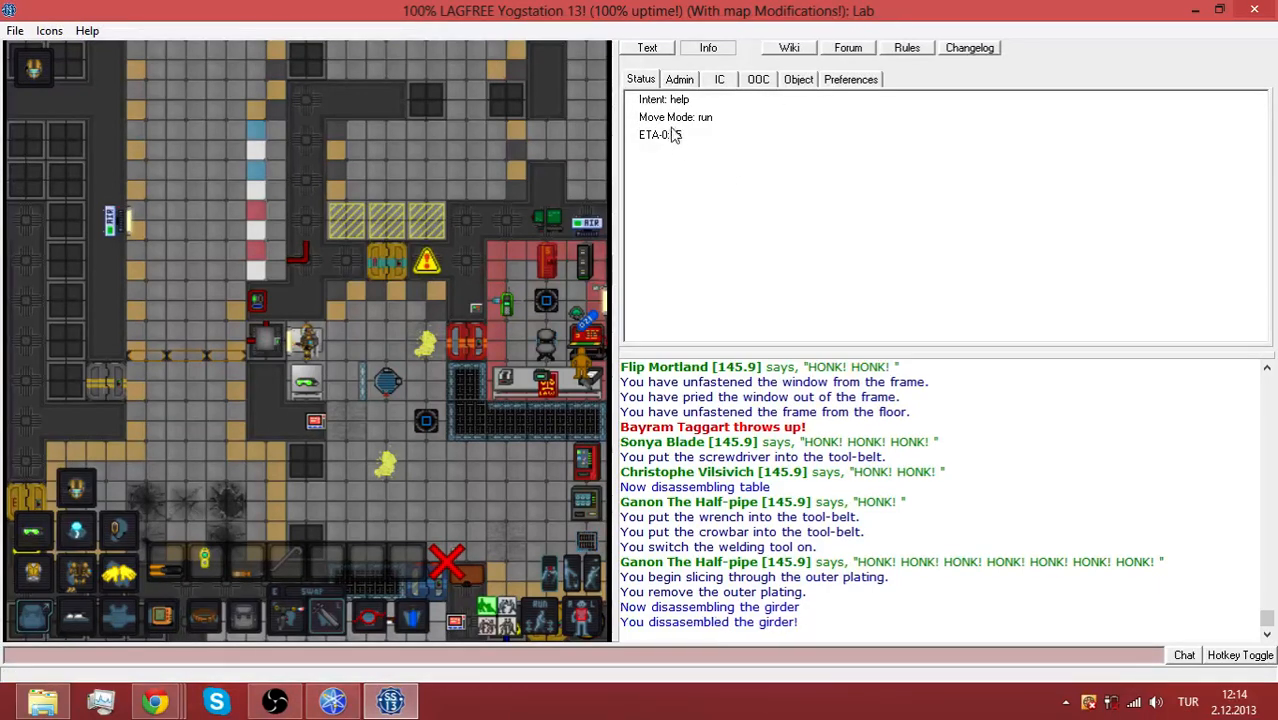
Walk north from the opened wall and stow the wrench in the tool-belt
{"action": "key", "text": "Up"}
{"action": "key", "text": "Up"}
{"action": "key", "text": "Left"}
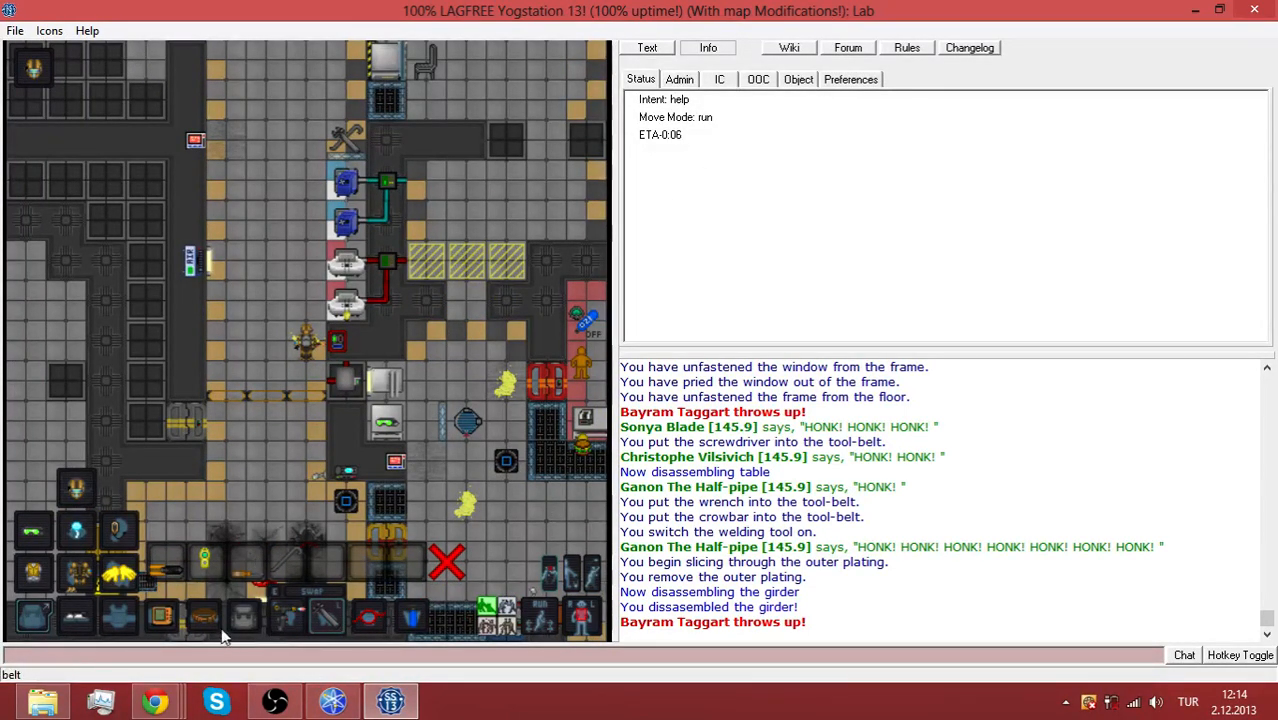
{"action": "key", "text": "Up"}
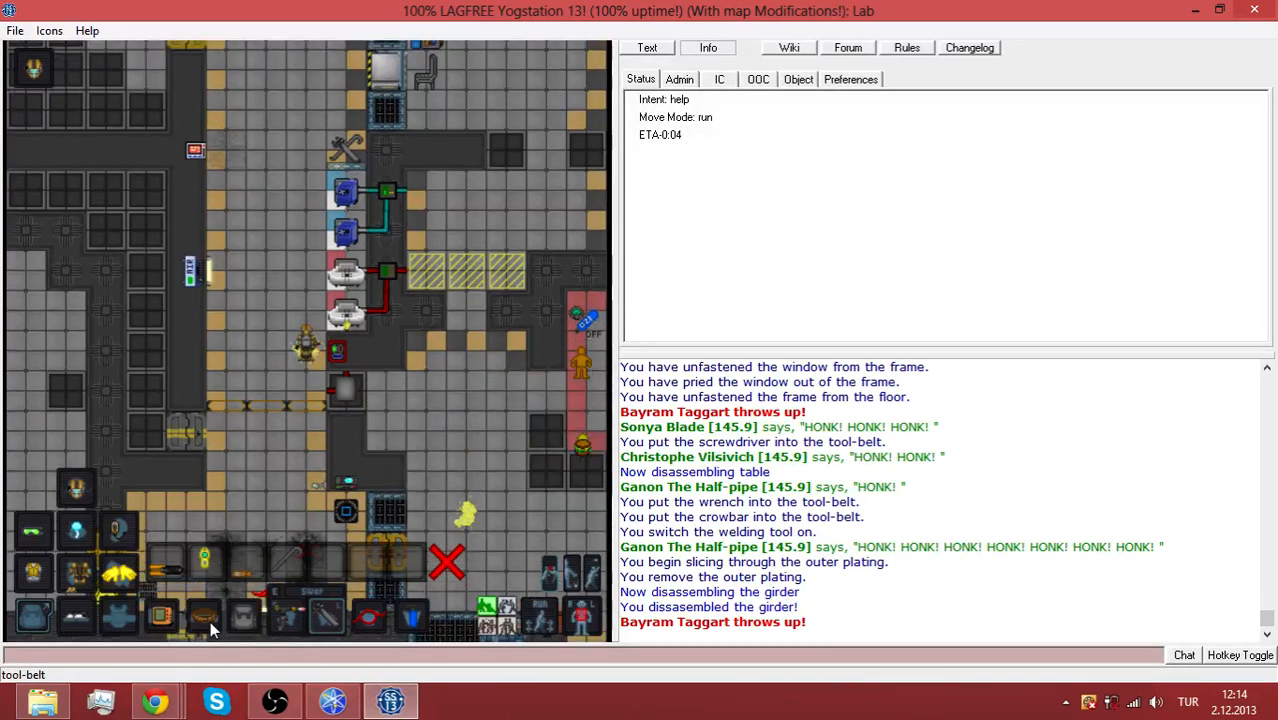
{"action": "key", "text": "Up"}
{"action": "key", "text": "Up"}
{"action": "left_click", "coordinate": [287, 618]}
Turn the welding tool off, stow it in the tool-belt, and head north
{"action": "key", "text": "Up"}
{"action": "left_click", "coordinate": [287, 618]}
{"action": "key", "text": "Up"}
{"action": "left_click", "coordinate": [208, 619]}
{"action": "key", "text": "Up"}
{"action": "key", "text": "Up"}
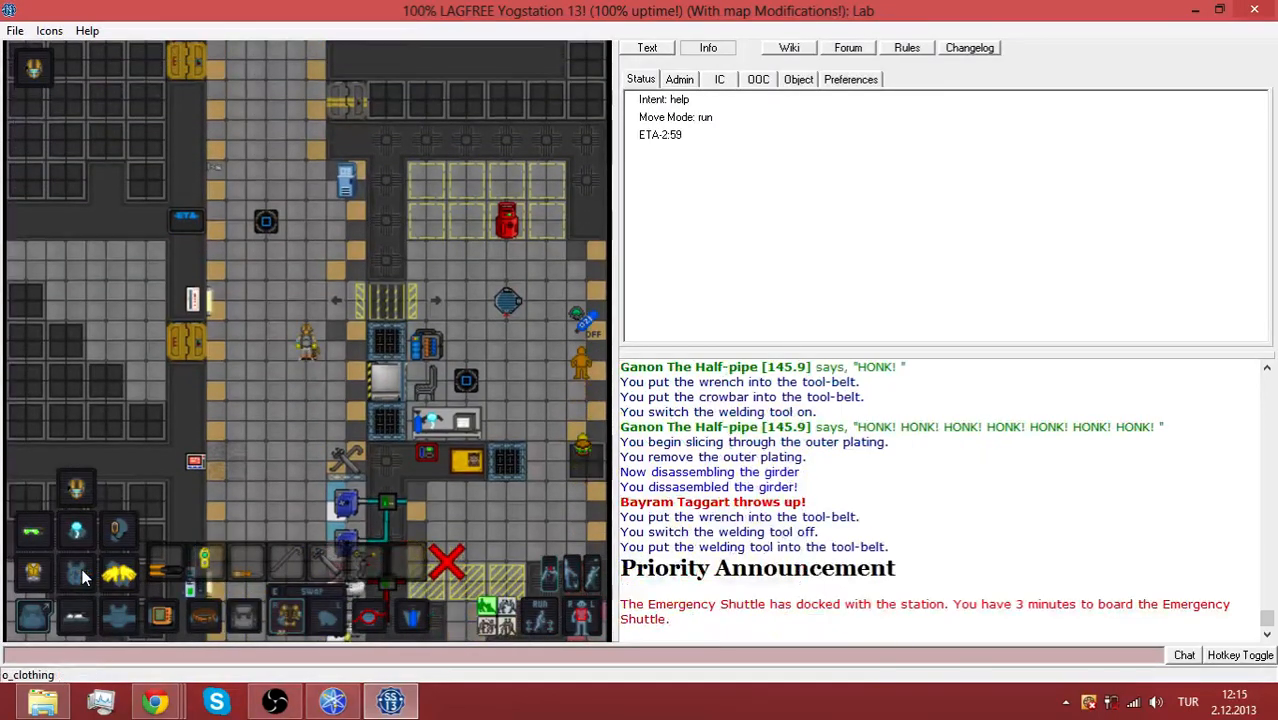
{"action": "key", "text": "Up"}
{"action": "key", "text": "Up"}
{"action": "key", "text": "Up"}
{"action": "key", "text": "Up"}
{"action": "key", "text": "Up"}
{"action": "key", "text": "Up"}
{"action": "key", "text": "Up"}
{"action": "key", "text": "Up"}
{"action": "key", "text": "Up"}
{"action": "key", "text": "Up"}
Walk west through the airlock and north-west along the station corridors
{"action": "key", "text": "Left"}
{"action": "key", "text": "Left"}
{"action": "key", "text": "Left"}
{"action": "key", "text": "Left"}
{"action": "key", "text": "Left"}
{"action": "key", "text": "Left"}
{"action": "key", "text": "Left"}
{"action": "key", "text": "Left"}
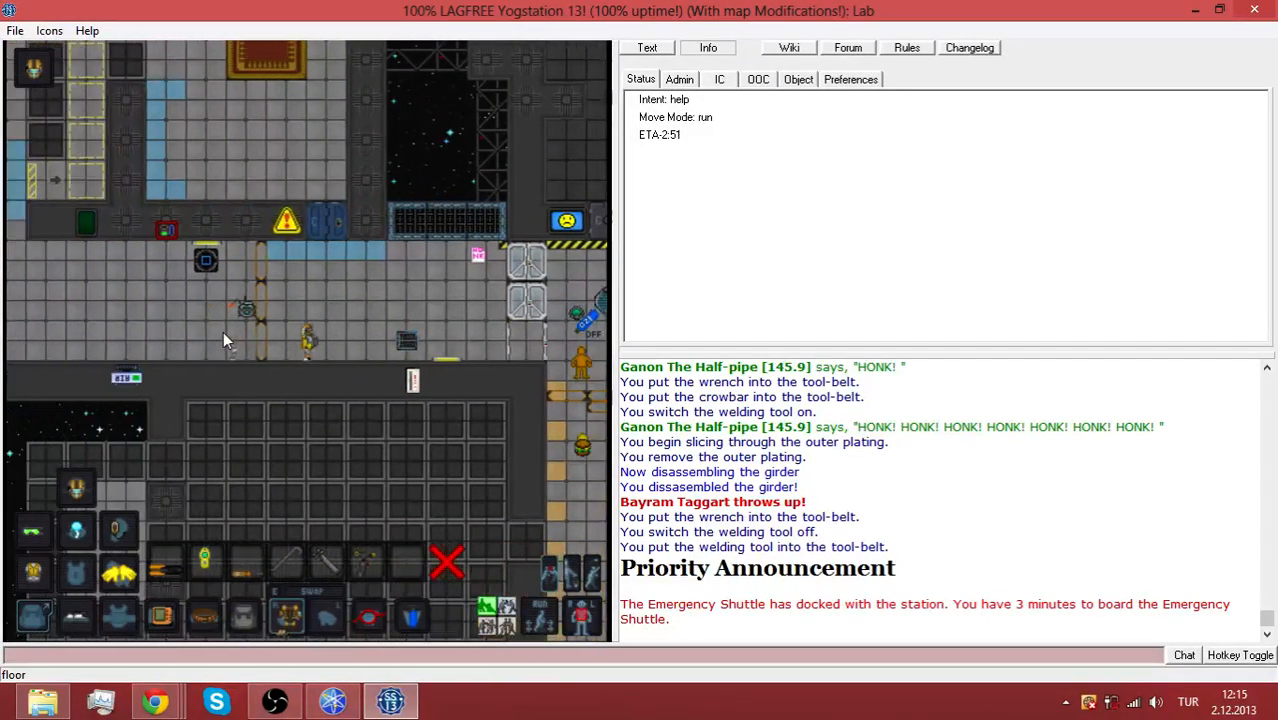
{"action": "key", "text": "Left"}
{"action": "key", "text": "Left"}
{"action": "key", "text": "Left"}
{"action": "key", "text": "Left"}
{"action": "key", "text": "Left"}
{"action": "key", "text": "Left"}
{"action": "key", "text": "Left"}
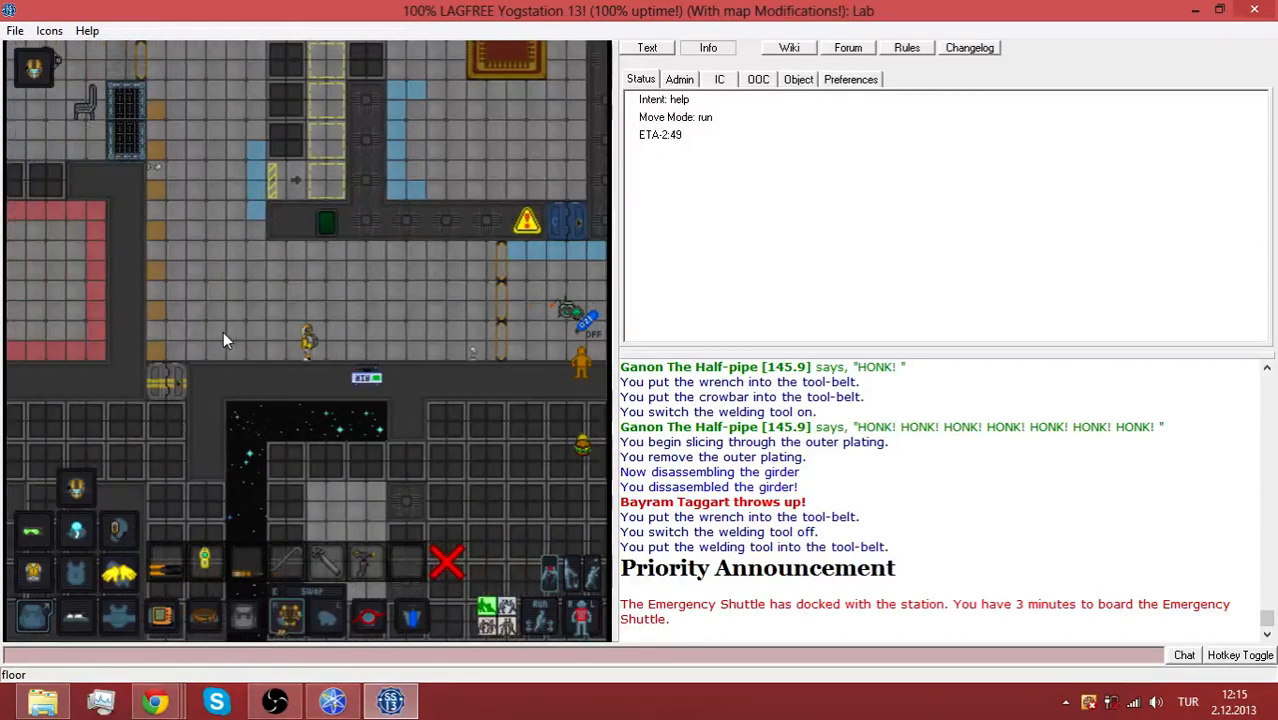
{"action": "key", "text": "Left"}
{"action": "key", "text": "Left"}
{"action": "key", "text": "Up"}
{"action": "key", "text": "Up"}
{"action": "key", "text": "Up"}
{"action": "key", "text": "Up"}
{"action": "key", "text": "Up"}
{"action": "key", "text": "Up"}
{"action": "key", "text": "Up"}
{"action": "key", "text": "Up"}
{"action": "key", "text": "Up"}
{"action": "key", "text": "Up"}
{"action": "key", "text": "Up"}
{"action": "key", "text": "Up"}
{"action": "key", "text": "Up"}
{"action": "key", "text": "Up"}
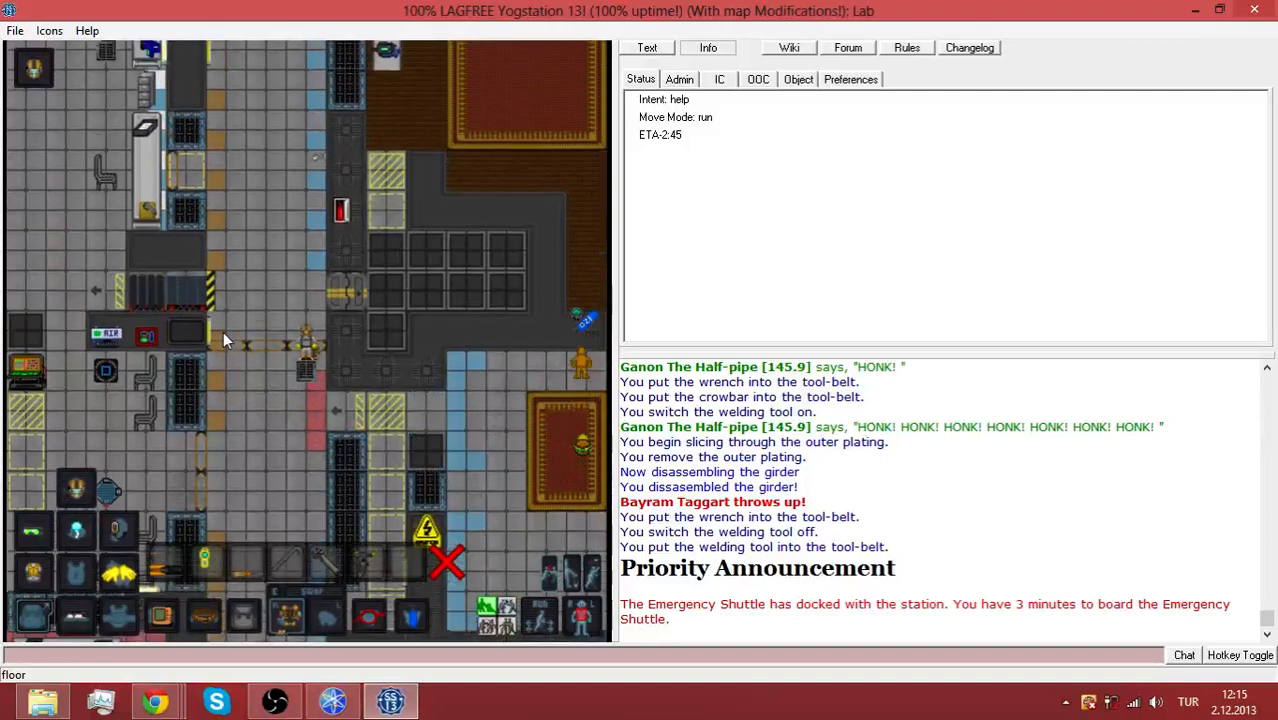
{"action": "key", "text": "Up"}
{"action": "key", "text": "Up"}
{"action": "key", "text": "Up"}
{"action": "key", "text": "Up"}
{"action": "key", "text": "Up"}
{"action": "key", "text": "Up"}
{"action": "key", "text": "Up"}
{"action": "key", "text": "Up"}
{"action": "key", "text": "Up"}
{"action": "key", "text": "Up"}
{"action": "key", "text": "Up"}
{"action": "key", "text": "Up"}
{"action": "key", "text": "Up"}
{"action": "key", "text": "Up"}
{"action": "key", "text": "Up"}
{"action": "key", "text": "Up"}
{"action": "key", "text": "Up"}
{"action": "key", "text": "Up"}
{"action": "key", "text": "Up"}
{"action": "key", "text": "Up"}
{"action": "key", "text": "Up"}
{"action": "key", "text": "Up"}
{"action": "key", "text": "Up"}
{"action": "key", "text": "Up"}
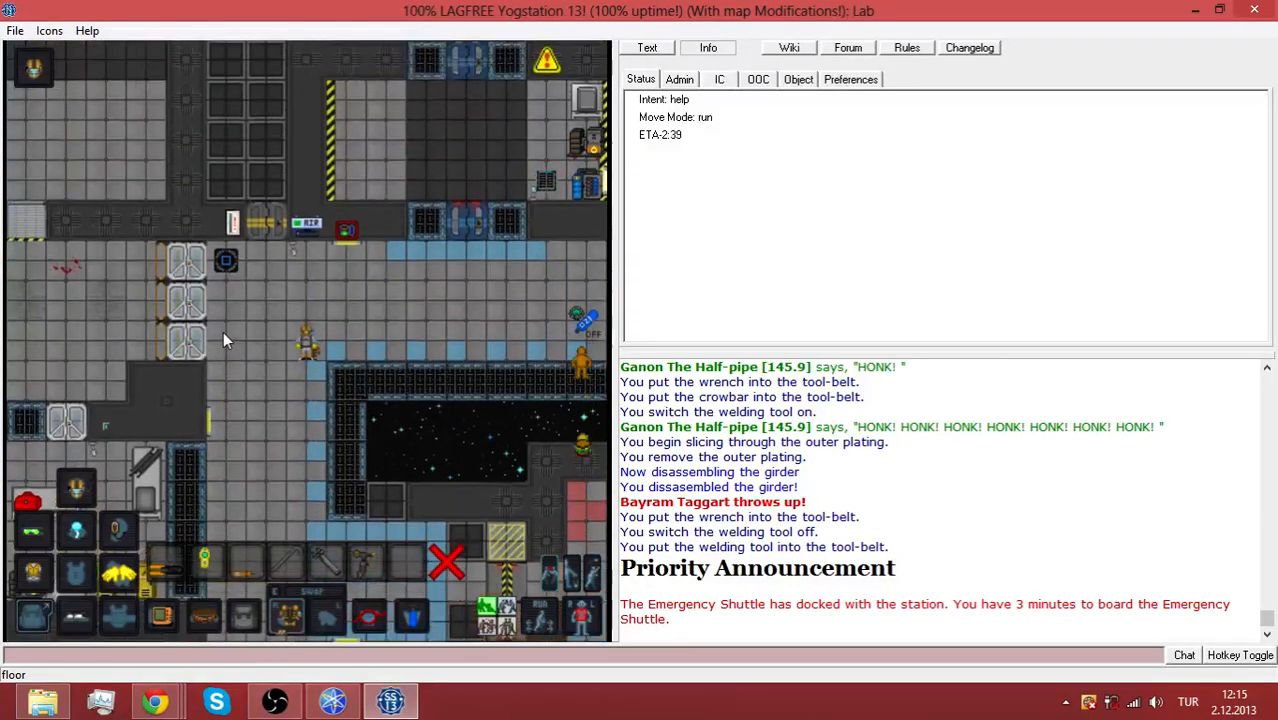
{"action": "key", "text": "Up"}
{"action": "key", "text": "Up"}
{"action": "key", "text": "Left"}
{"action": "key", "text": "Left"}
{"action": "key", "text": "Left"}
{"action": "key", "text": "Left"}
{"action": "key", "text": "Left"}
{"action": "key", "text": "Left"}
{"action": "key", "text": "Left"}
{"action": "key", "text": "Left"}
{"action": "key", "text": "Left"}
{"action": "key", "text": "Left"}
{"action": "key", "text": "Left"}
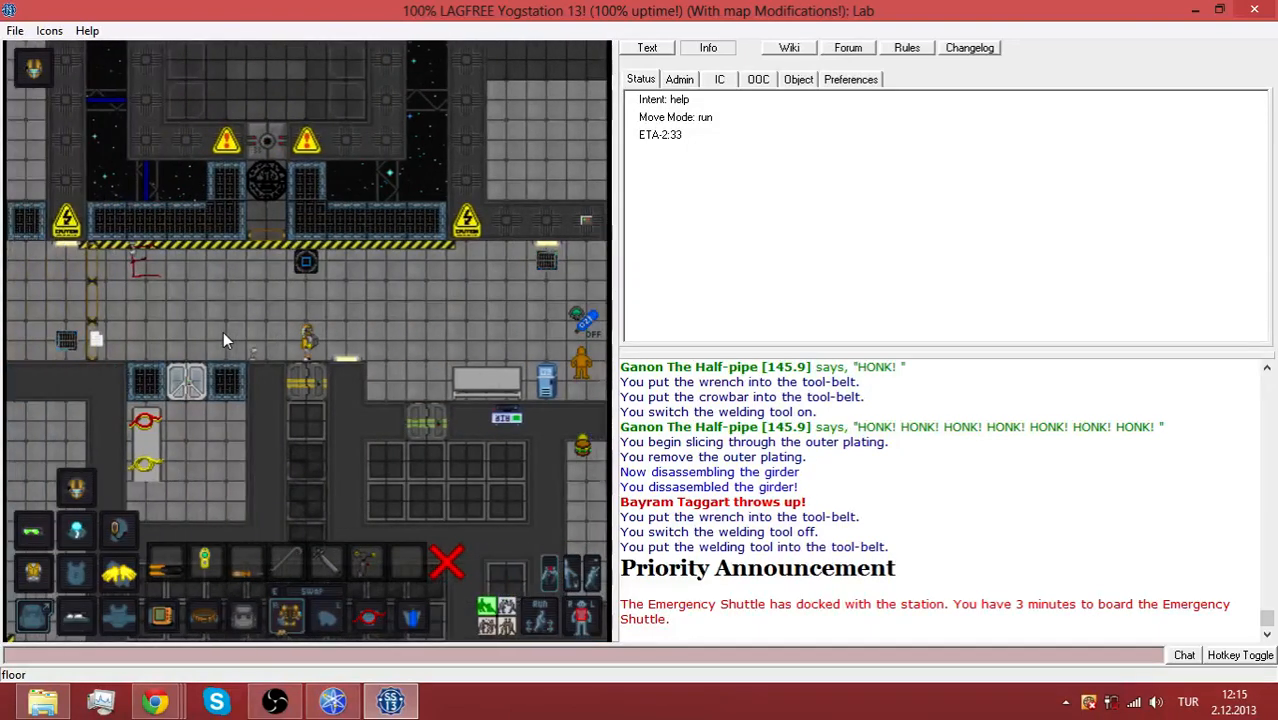
{"action": "key", "text": "Left"}
{"action": "key", "text": "Left"}
{"action": "key", "text": "Left"}
{"action": "key", "text": "Left"}
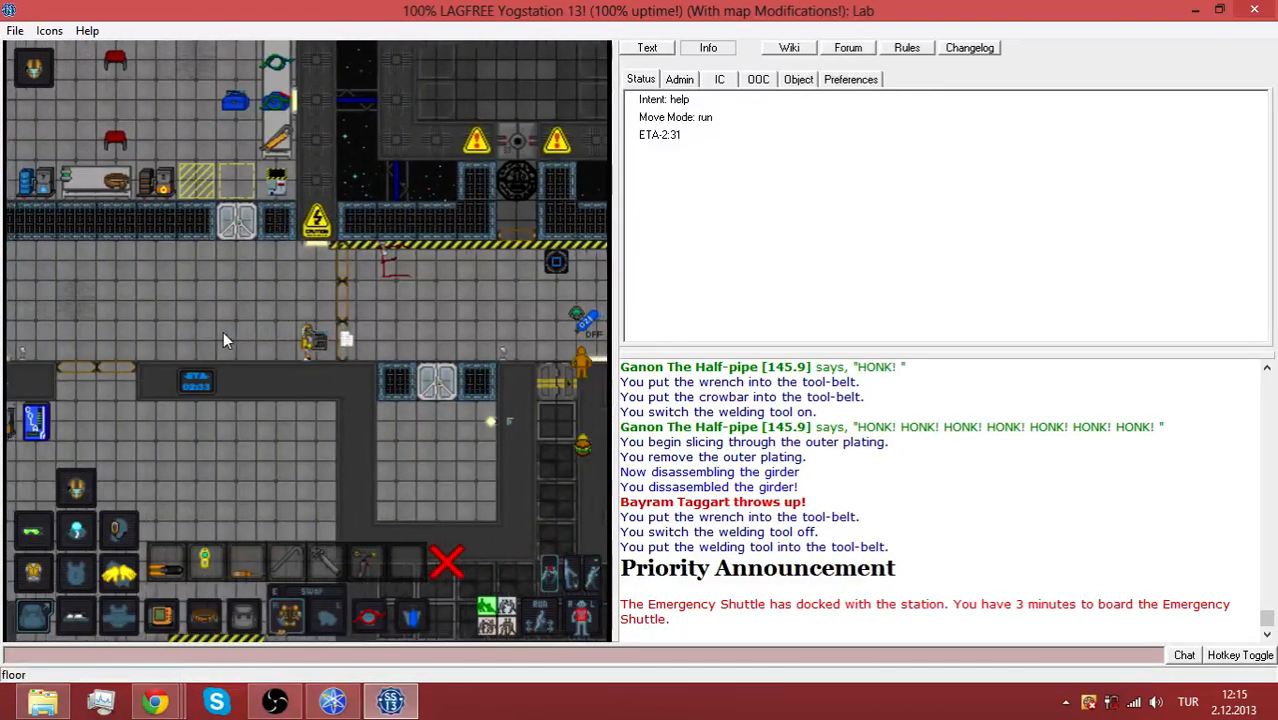
{"action": "key", "text": "Left"}
{"action": "key", "text": "Left"}
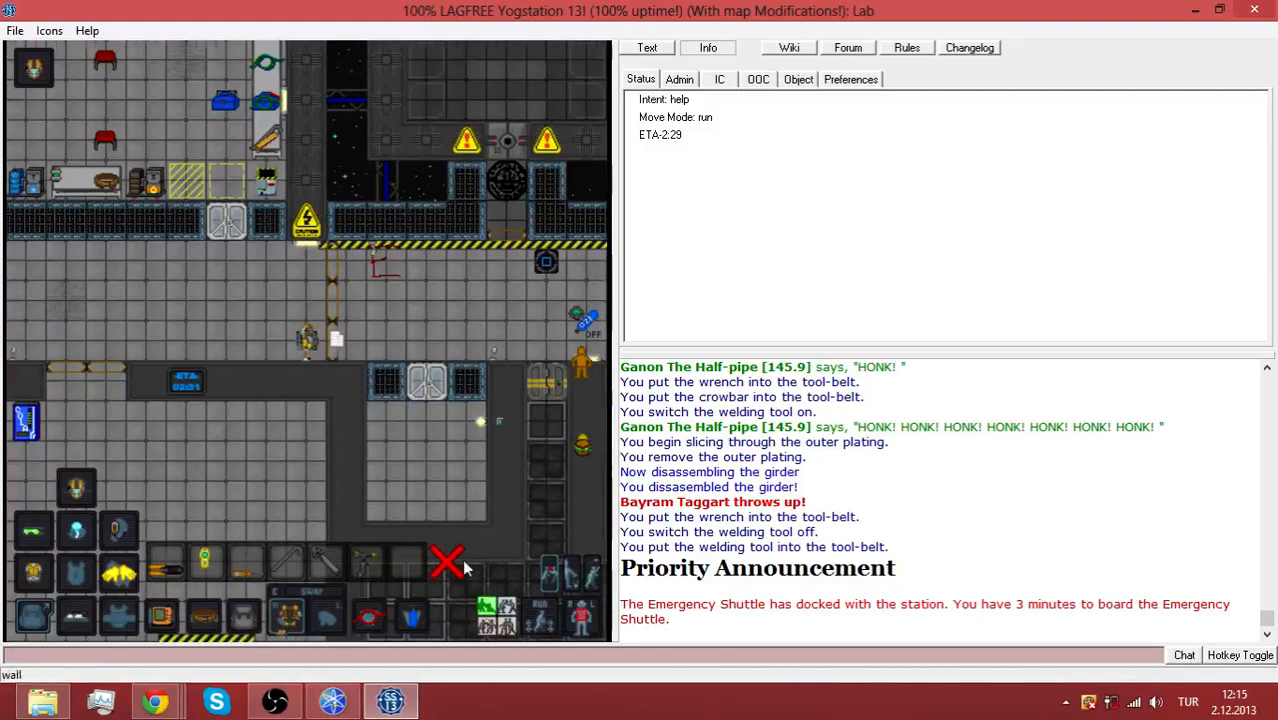
{"action": "key", "text": "Left"}
{"action": "key", "text": "Left"}
{"action": "key", "text": "Left"}
{"action": "key", "text": "Left"}
{"action": "key", "text": "Left"}
{"action": "key", "text": "Left"}
{"action": "key", "text": "Left"}
{"action": "key", "text": "Left"}
{"action": "key", "text": "Left"}
{"action": "key", "text": "Left"}
{"action": "key", "text": "Left"}
{"action": "key", "text": "Left"}
{"action": "key", "text": "Left"}
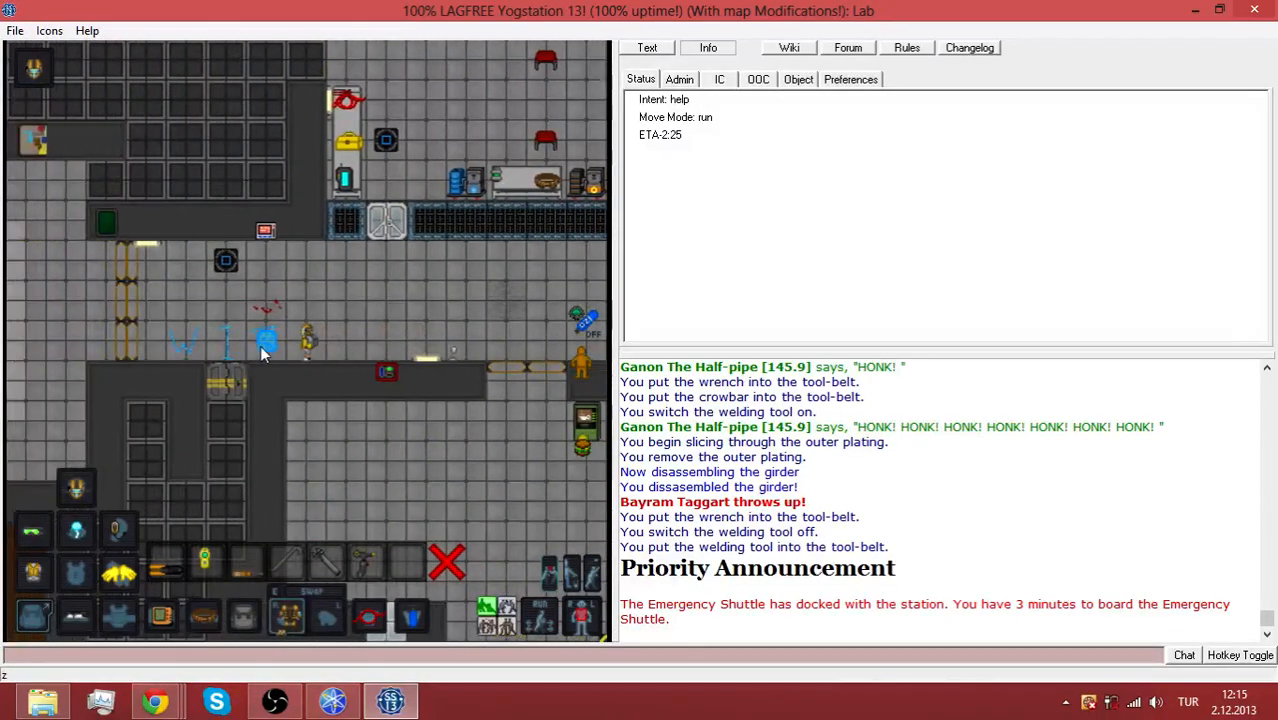
{"action": "key", "text": "Left"}
{"action": "key", "text": "Left"}
{"action": "key", "text": "Up"}
{"action": "key", "text": "Left"}
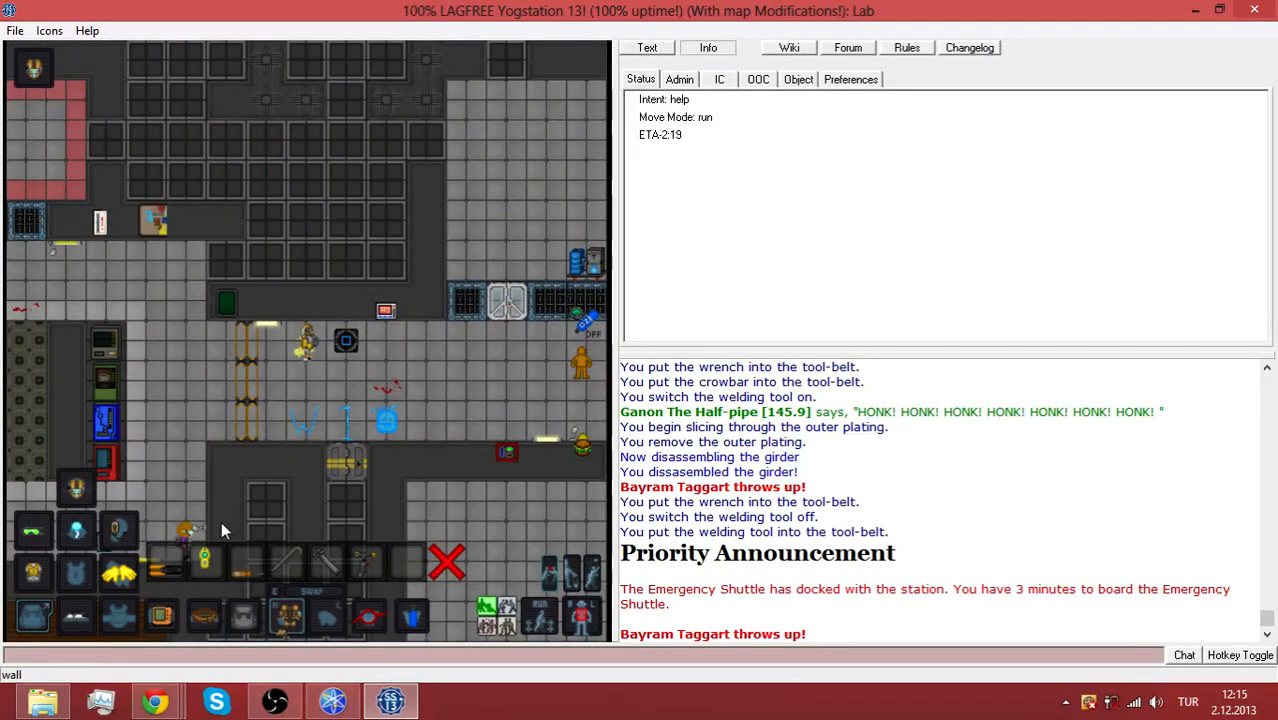
Examine a passing crew member, then continue west past the lounge toward the pod bay
{"action": "left_click", "coordinate": [188, 533], "text": "shift"}
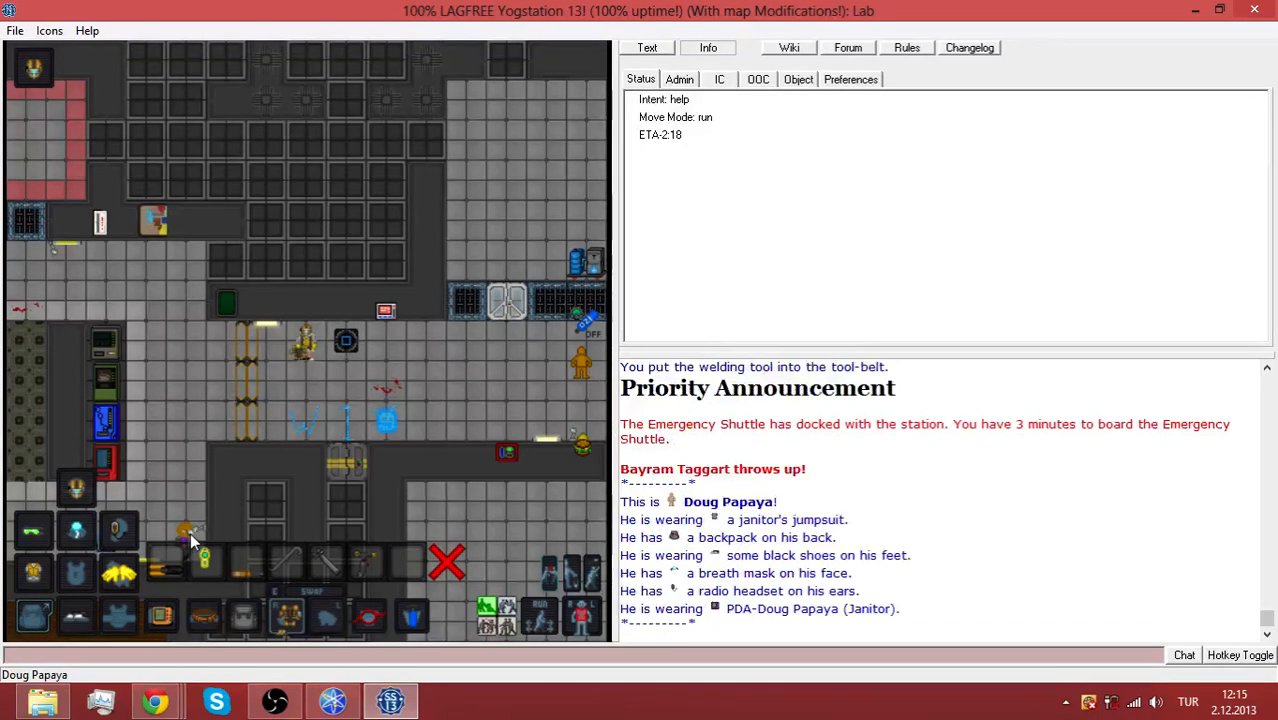
{"action": "key", "text": "Left"}
{"action": "key", "text": "Left"}
{"action": "key", "text": "Left"}
{"action": "key", "text": "Up"}
{"action": "key", "text": "Left"}
{"action": "key", "text": "Left"}
{"action": "key", "text": "Left"}
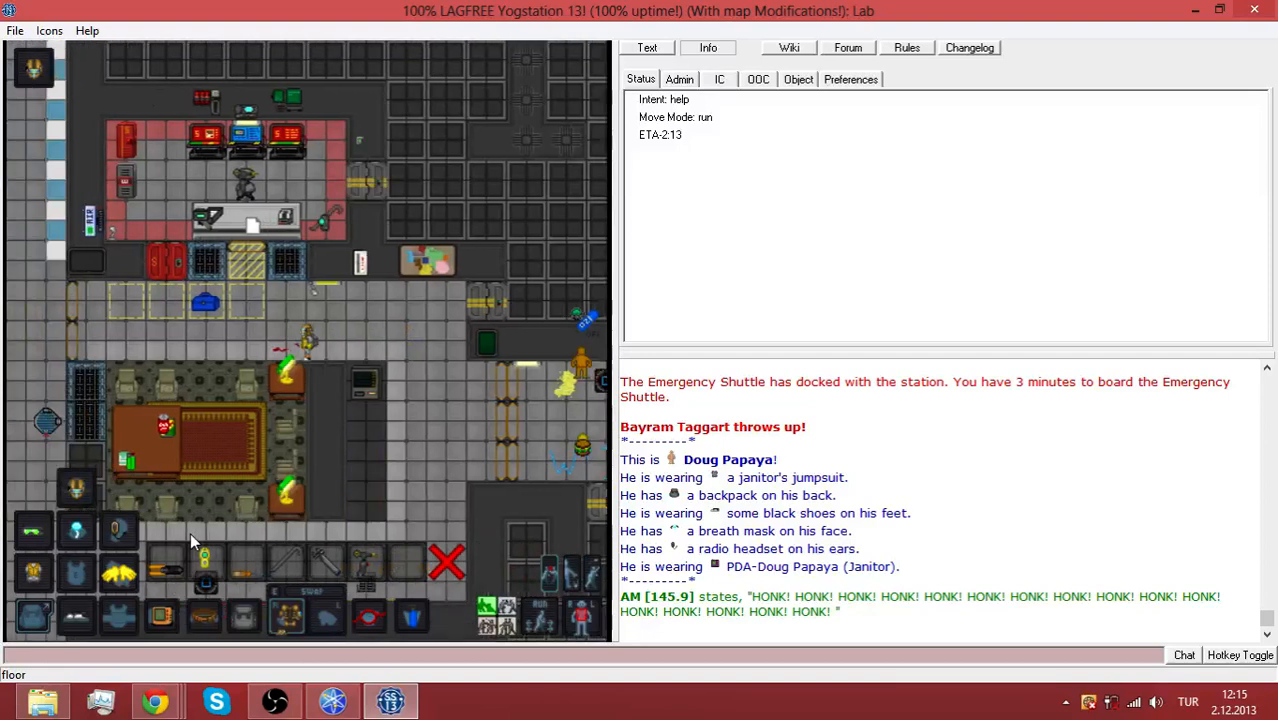
{"action": "key", "text": "Left"}
{"action": "key", "text": "Left"}
{"action": "key", "text": "Left"}
{"action": "key", "text": "Left"}
{"action": "key", "text": "Left"}
{"action": "key", "text": "Down"}
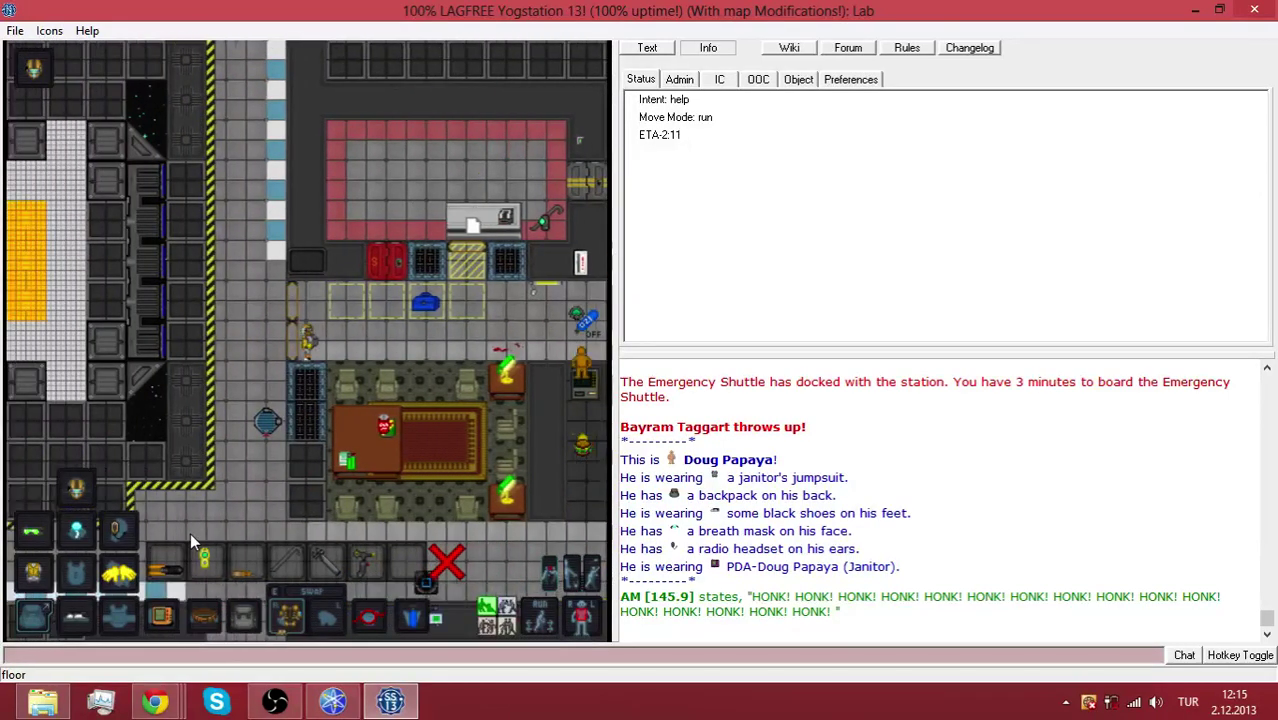
{"action": "key", "text": "Left"}
{"action": "key", "text": "Down"}
{"action": "key", "text": "Down"}
{"action": "key", "text": "Down"}
{"action": "key", "text": "Down"}
Walk north-east and up to the entrance of Escape Pod Two
{"action": "key", "text": "Up"}
{"action": "key", "text": "Left"}
{"action": "key", "text": "Left"}
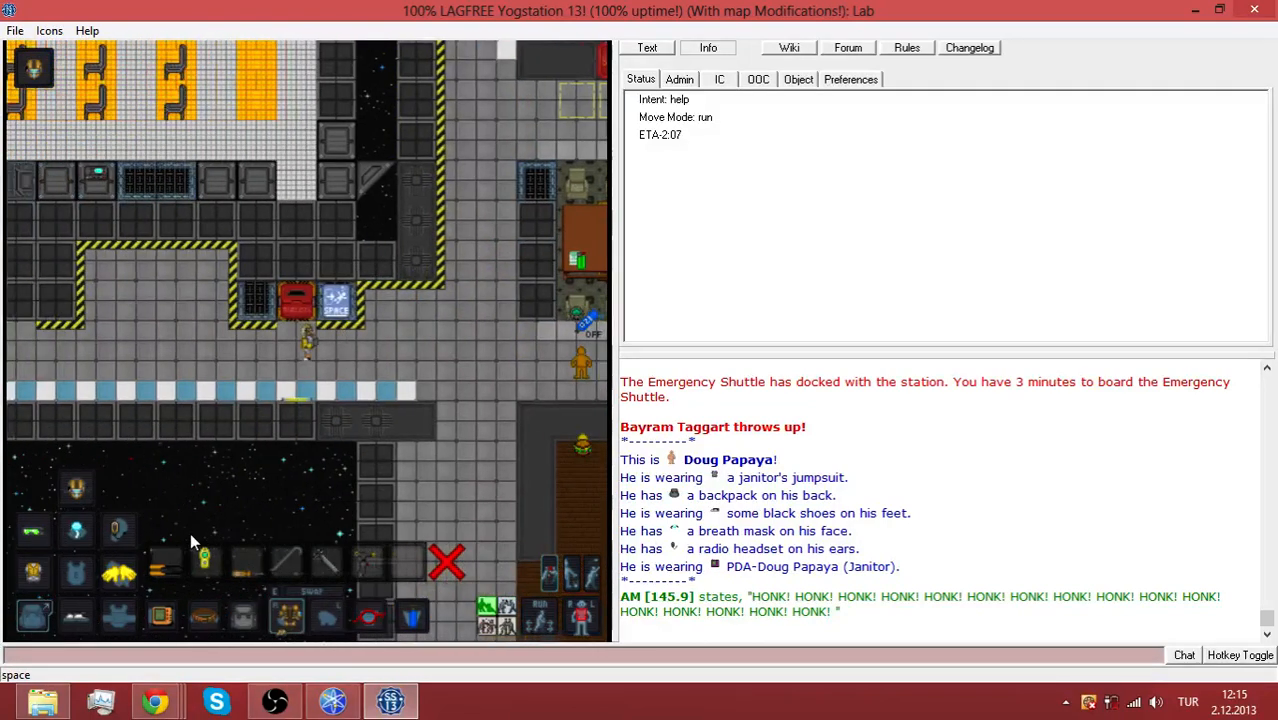
{"action": "key", "text": "Left"}
{"action": "key", "text": "Up"}
{"action": "key", "text": "Up"}
{"action": "key", "text": "Up"}
{"action": "key", "text": "Right"}
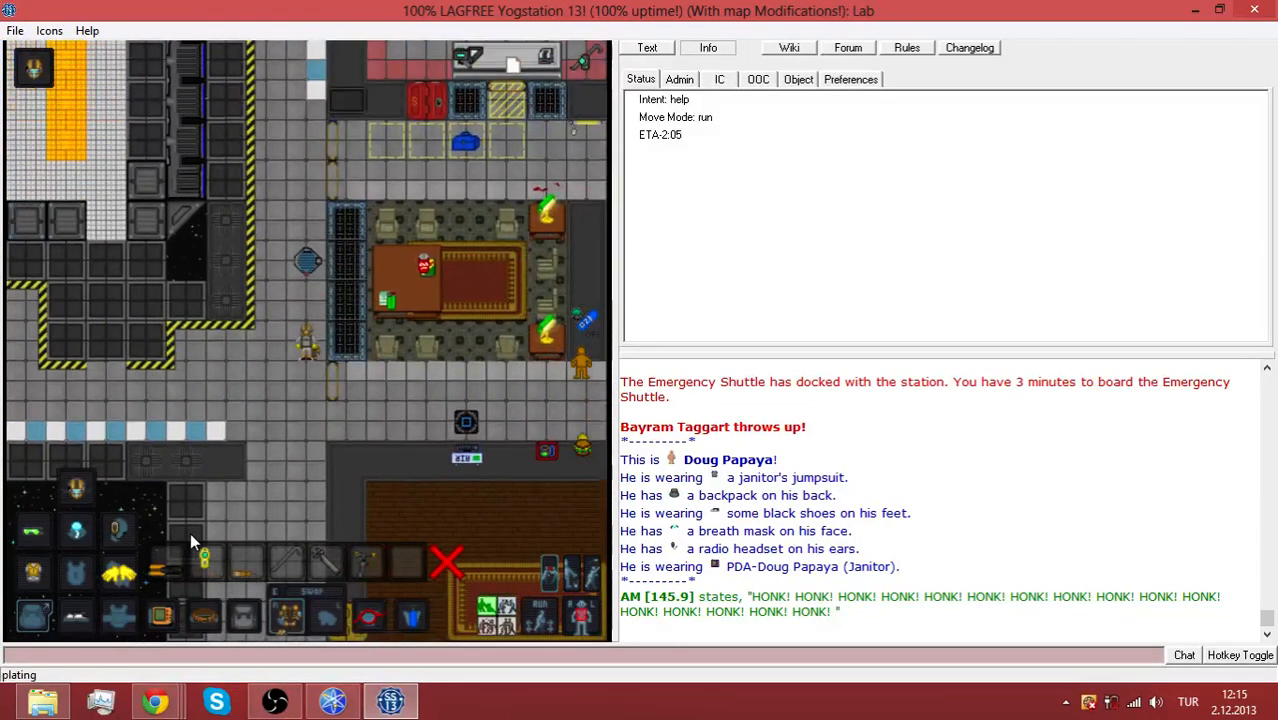
{"action": "key", "text": "Up"}
{"action": "key", "text": "Up"}
{"action": "key", "text": "Up"}
{"action": "key", "text": "Up"}
{"action": "key", "text": "Up"}
{"action": "key", "text": "Up"}
{"action": "key", "text": "Up"}
{"action": "key", "text": "Up"}
{"action": "key", "text": "Up"}
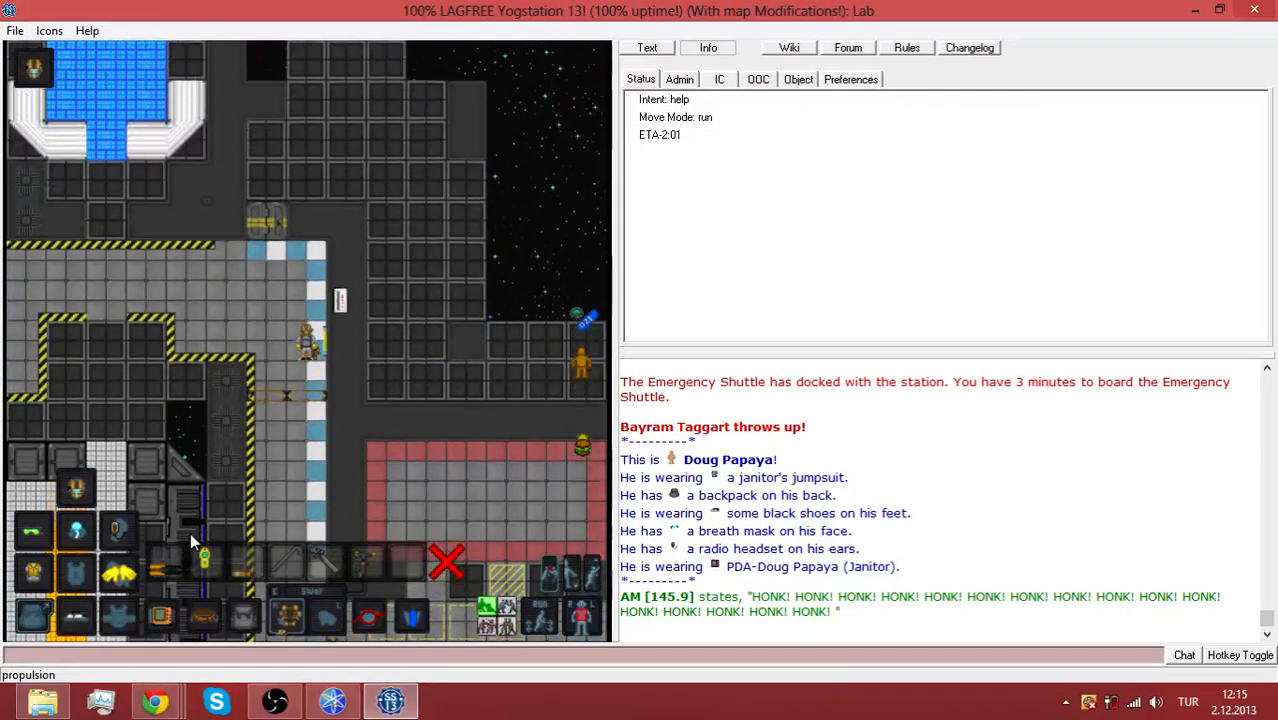
{"action": "key", "text": "Up"}
{"action": "key", "text": "Left"}
{"action": "key", "text": "Left"}
{"action": "key", "text": "Up"}
{"action": "key", "text": "Left"}
{"action": "key", "text": "Up"}
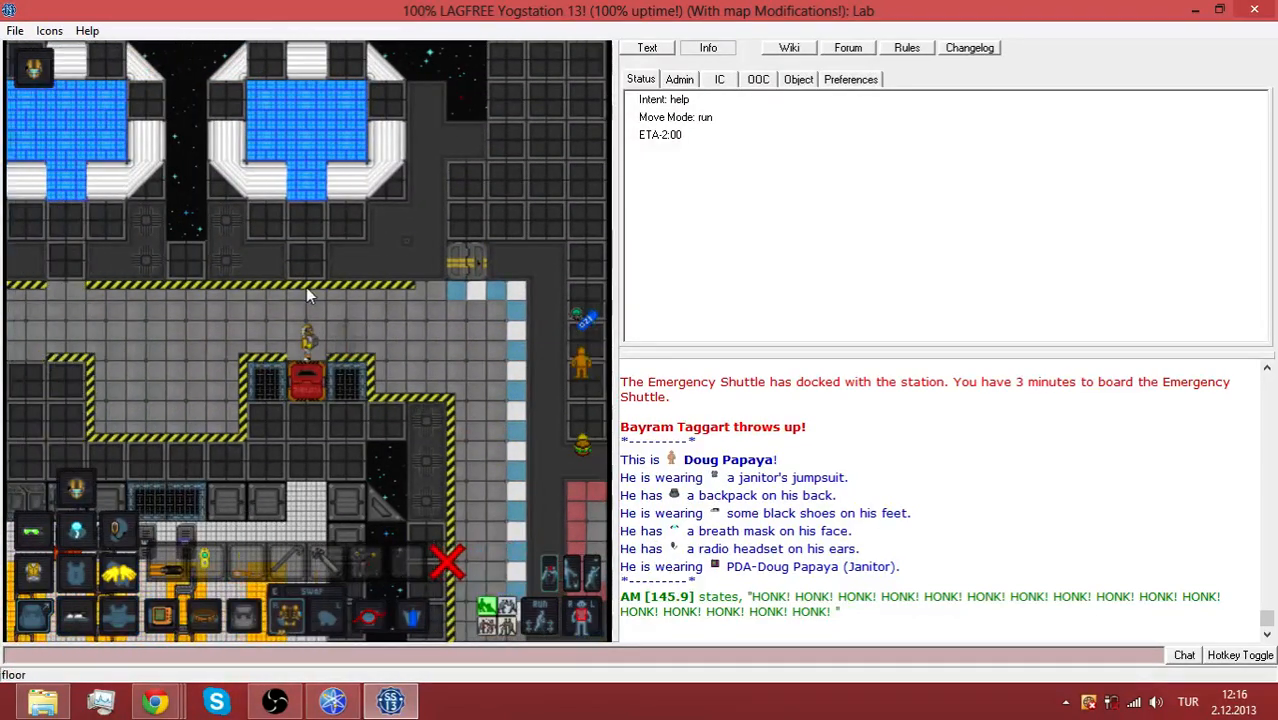
Step north into Escape Pod Two and buckle into one of its seats
{"action": "key", "text": "Up"}
{"action": "key", "text": "Up"}
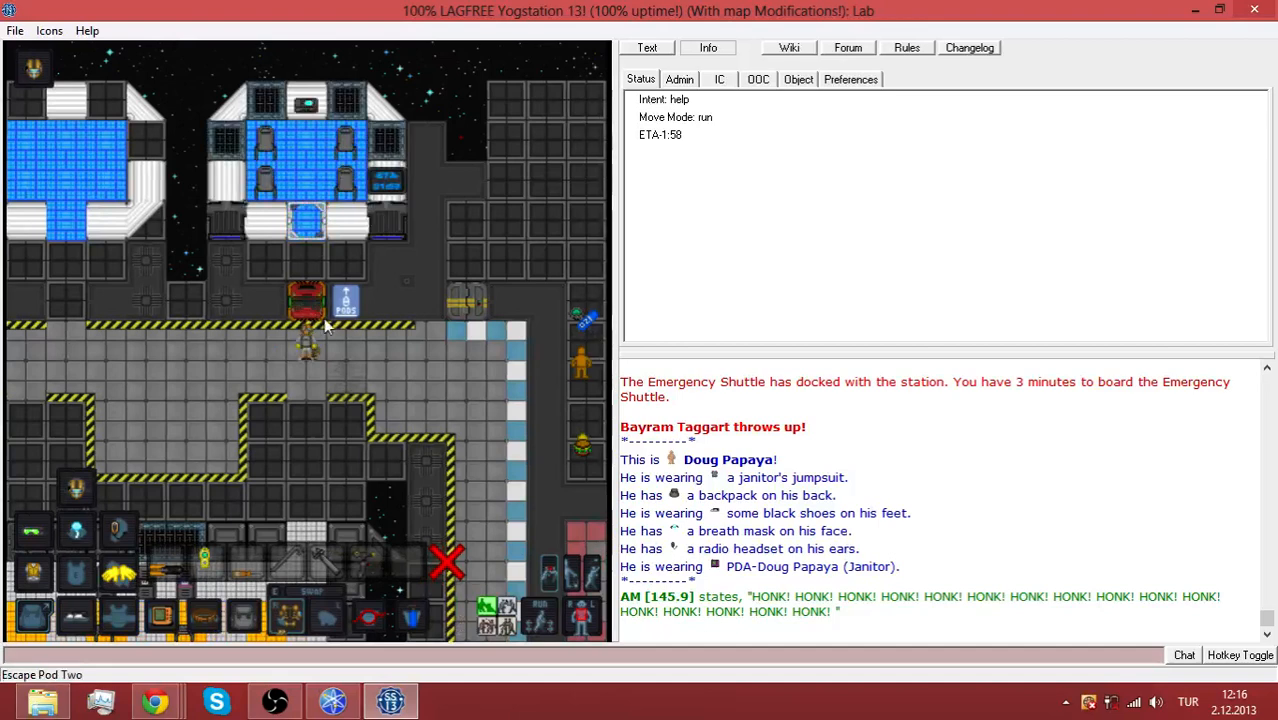
{"action": "key", "text": "Up"}
{"action": "key", "text": "Up"}
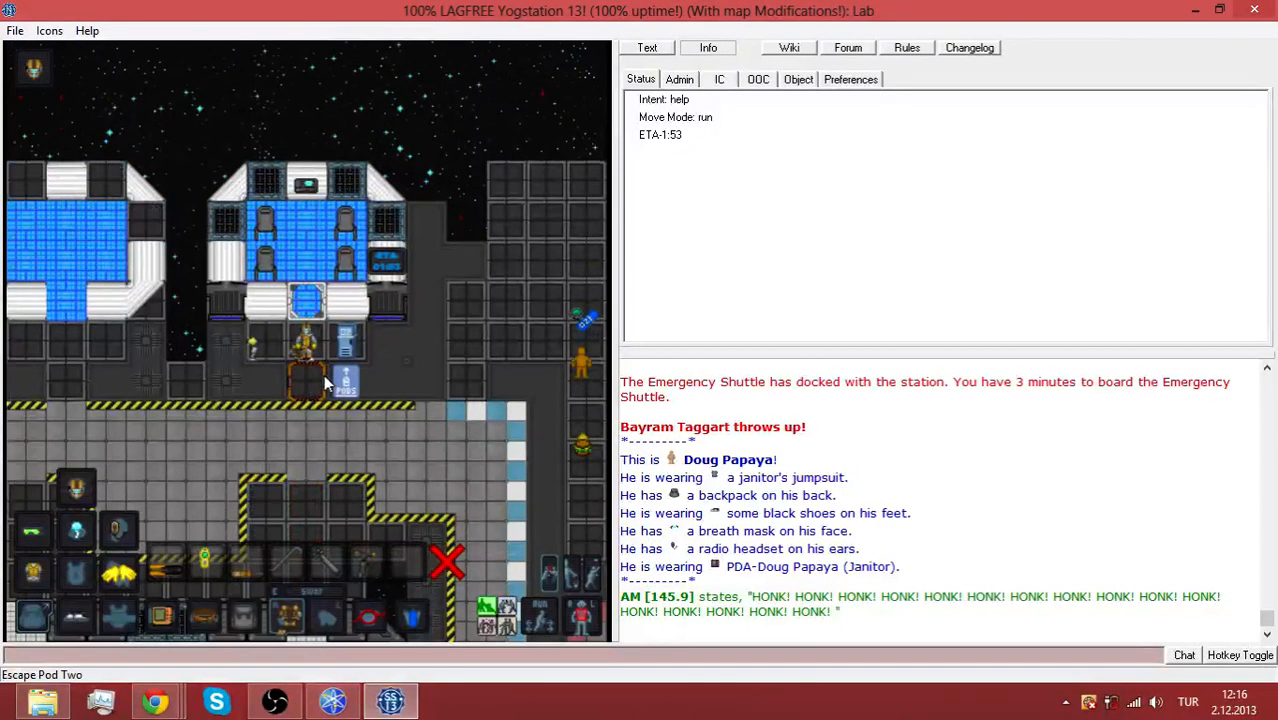
{"action": "key", "text": "Up"}
{"action": "key", "text": "Up"}
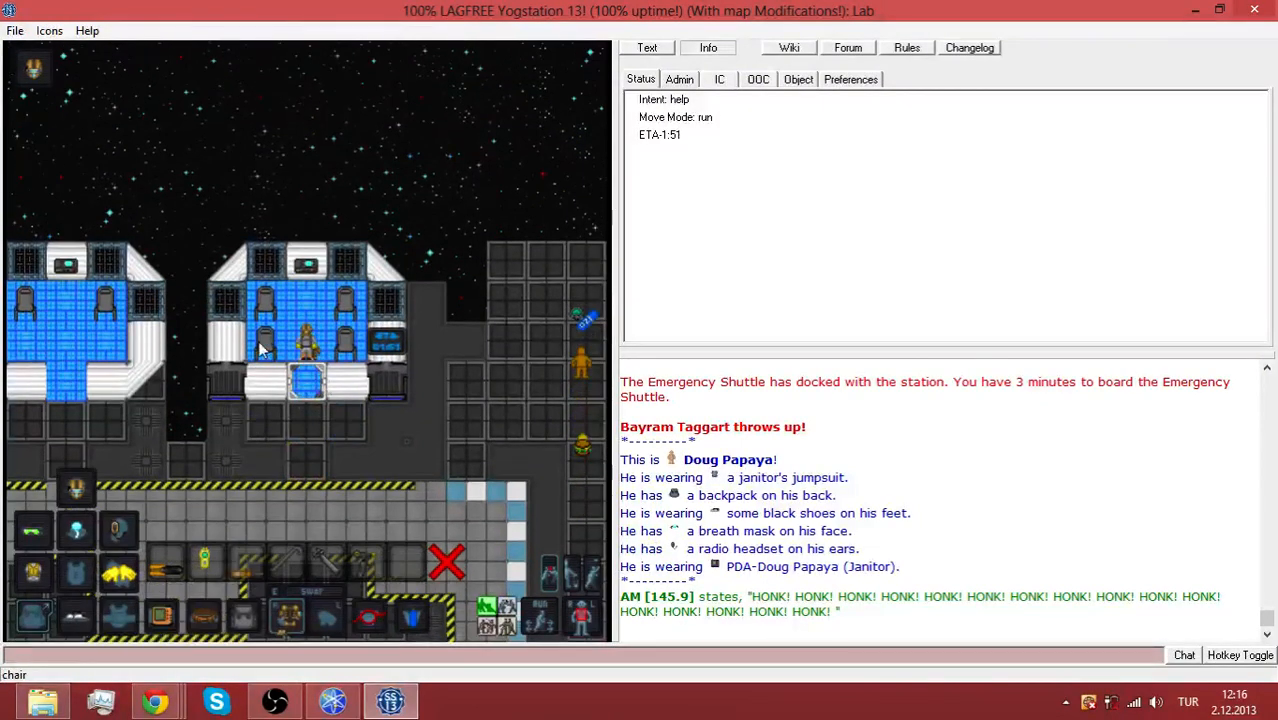
{"action": "key", "text": "Up"}
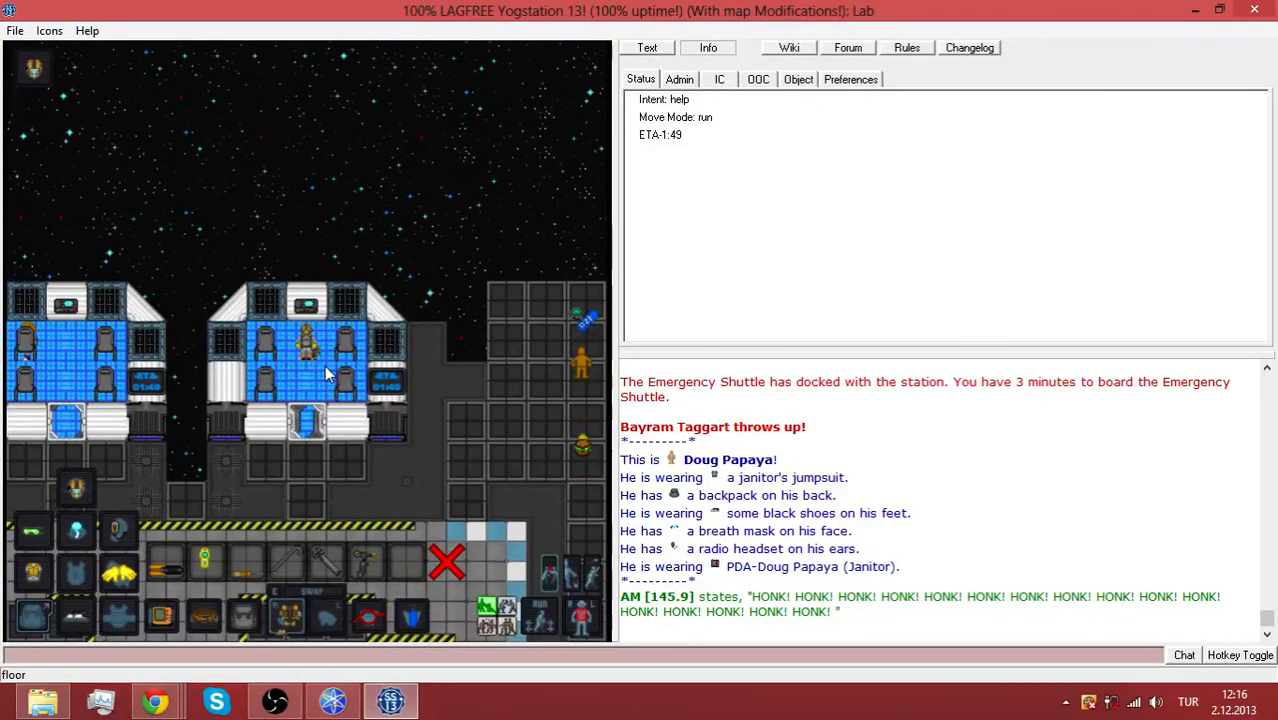
{"action": "key", "text": "Left"}
{"action": "left_click", "coordinate": [304, 350]}
{"action": "type", "text": "me"}
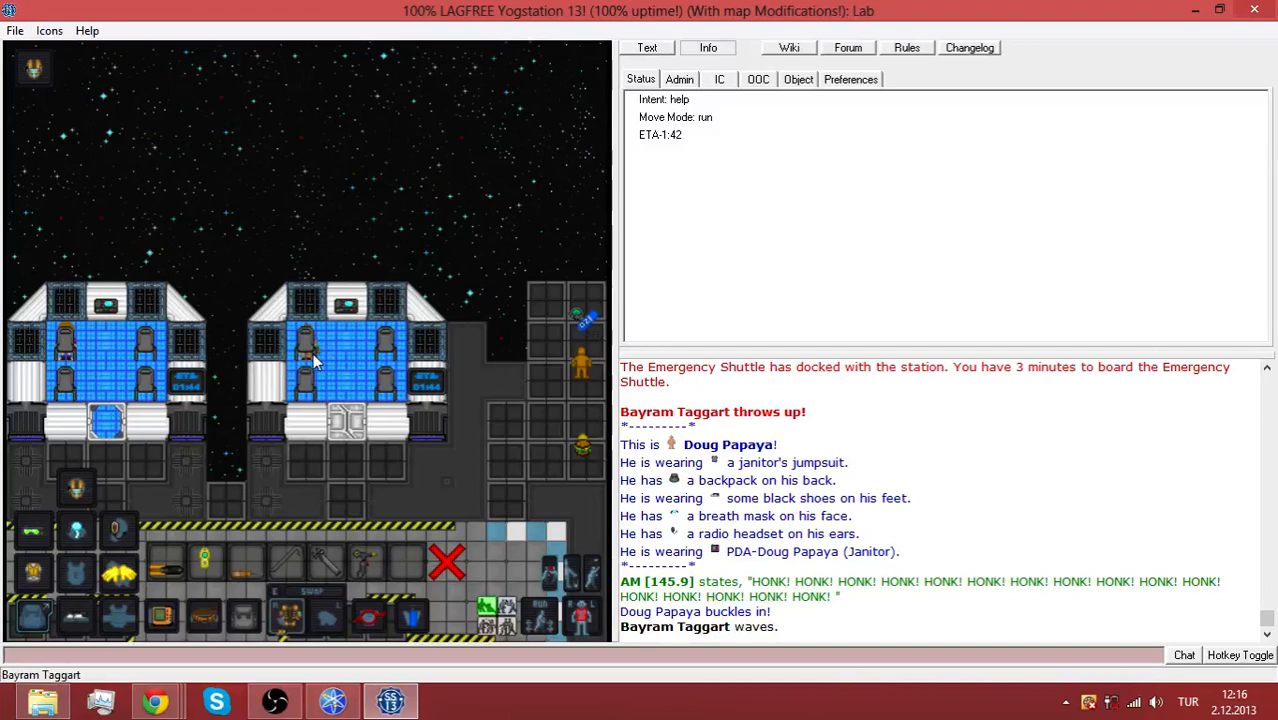
{"action": "key", "text": "Down"}
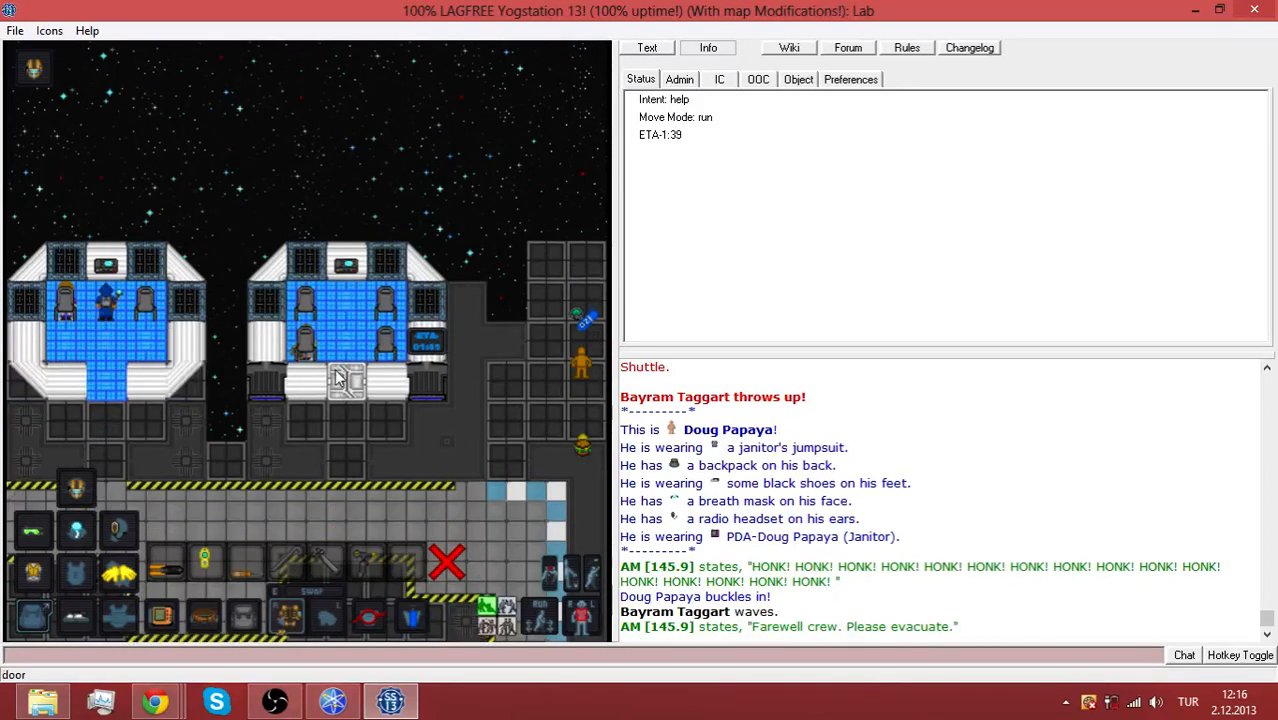
Examine the wizard-robed figure, say the tcomms are fixed and bid the AI goodbye
{"action": "left_click", "coordinate": [146, 314], "text": "shift"}
{"action": "type", "text": "Say \";Oh, the tcomms are f"}
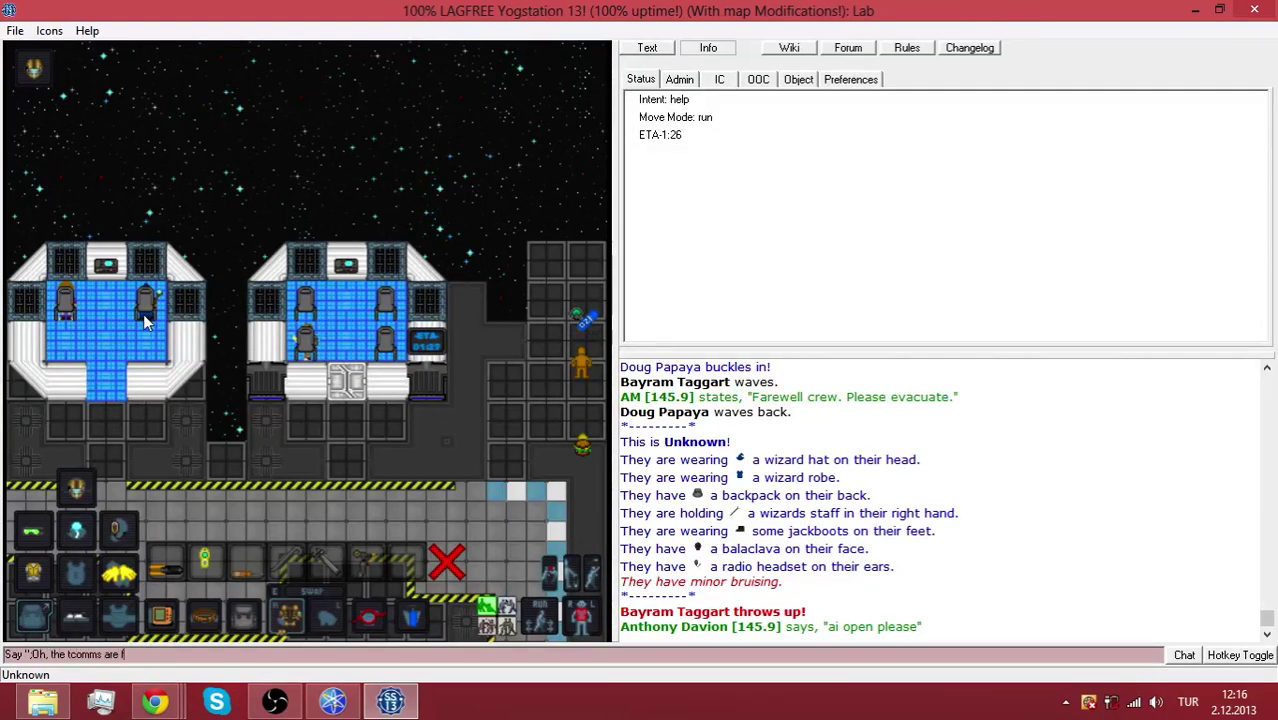
{"action": "type", "text": "ixed."}
{"action": "key", "text": "Return"}
{"action": "type", "text": "bye, AM."}
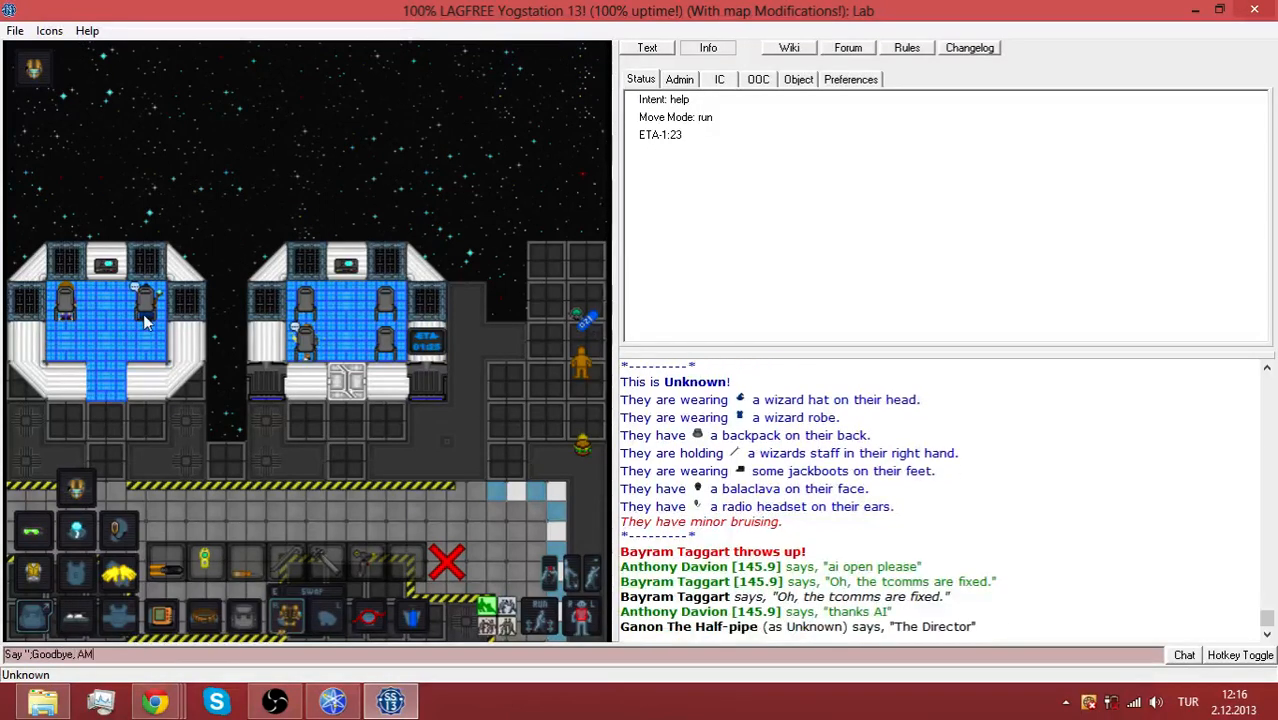
{"action": "key", "text": "Return"}
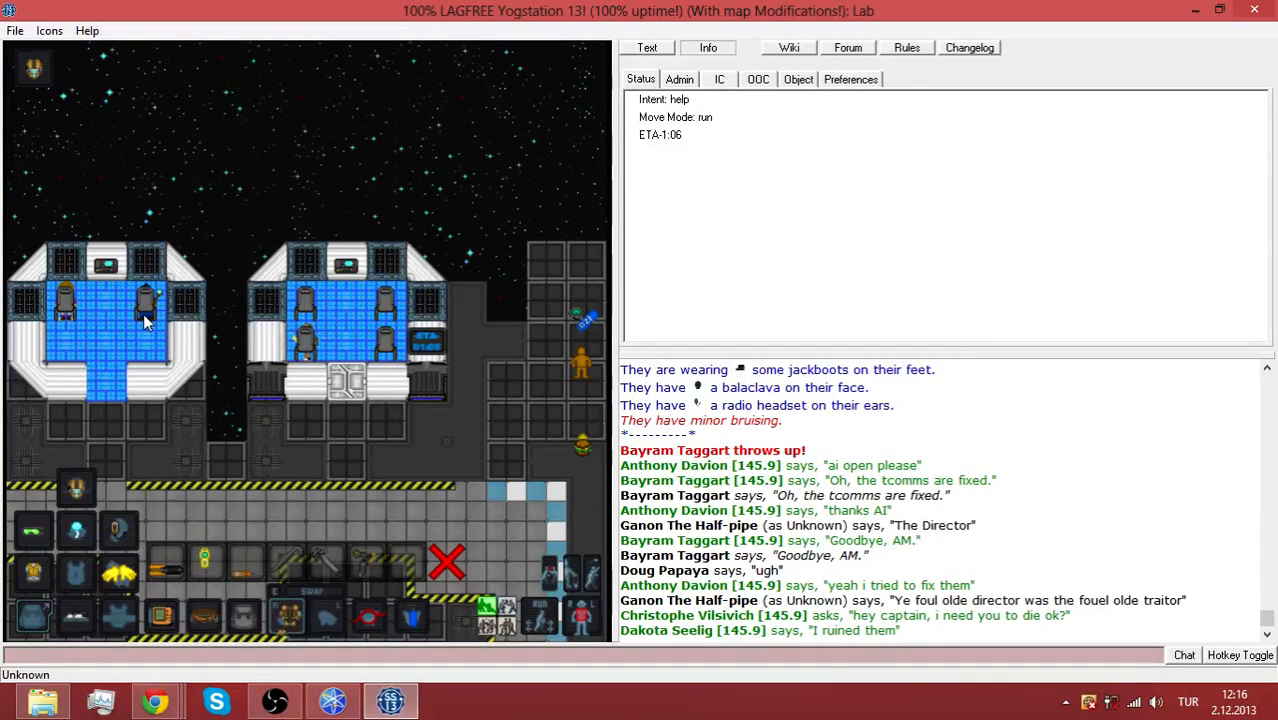
{"action": "key", "text": "Up"}
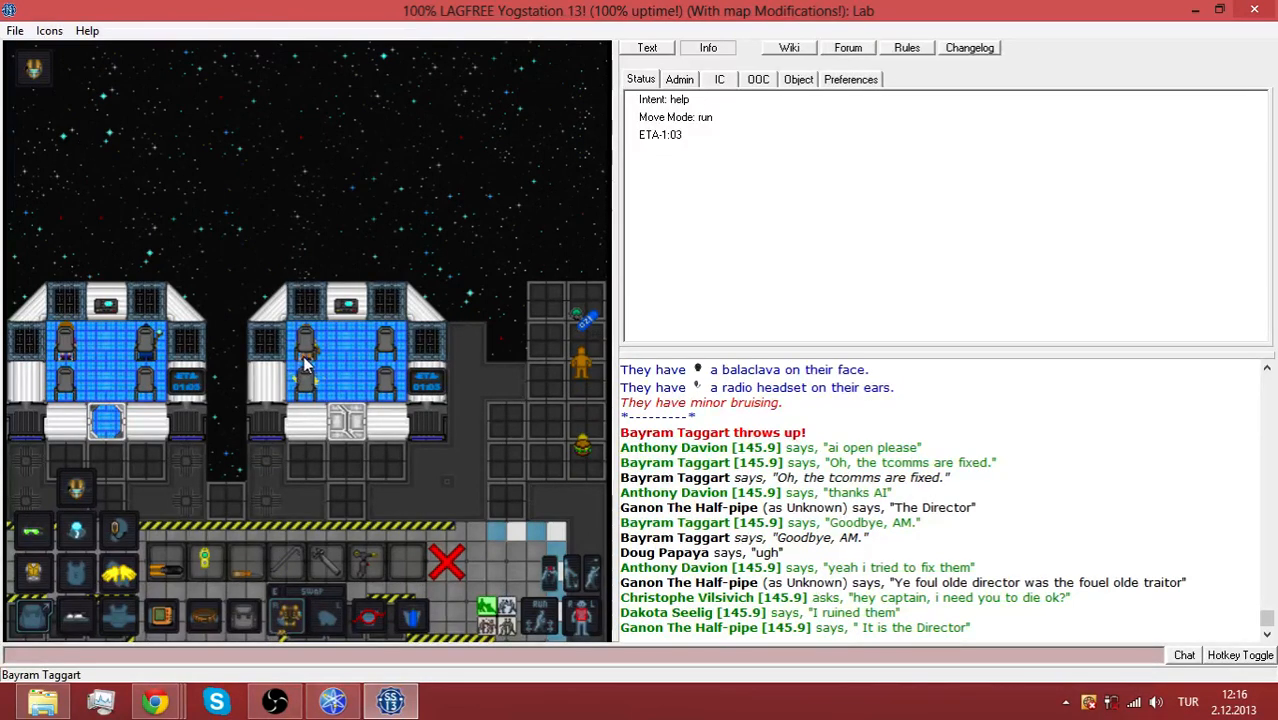
{"action": "key", "text": "Down"}
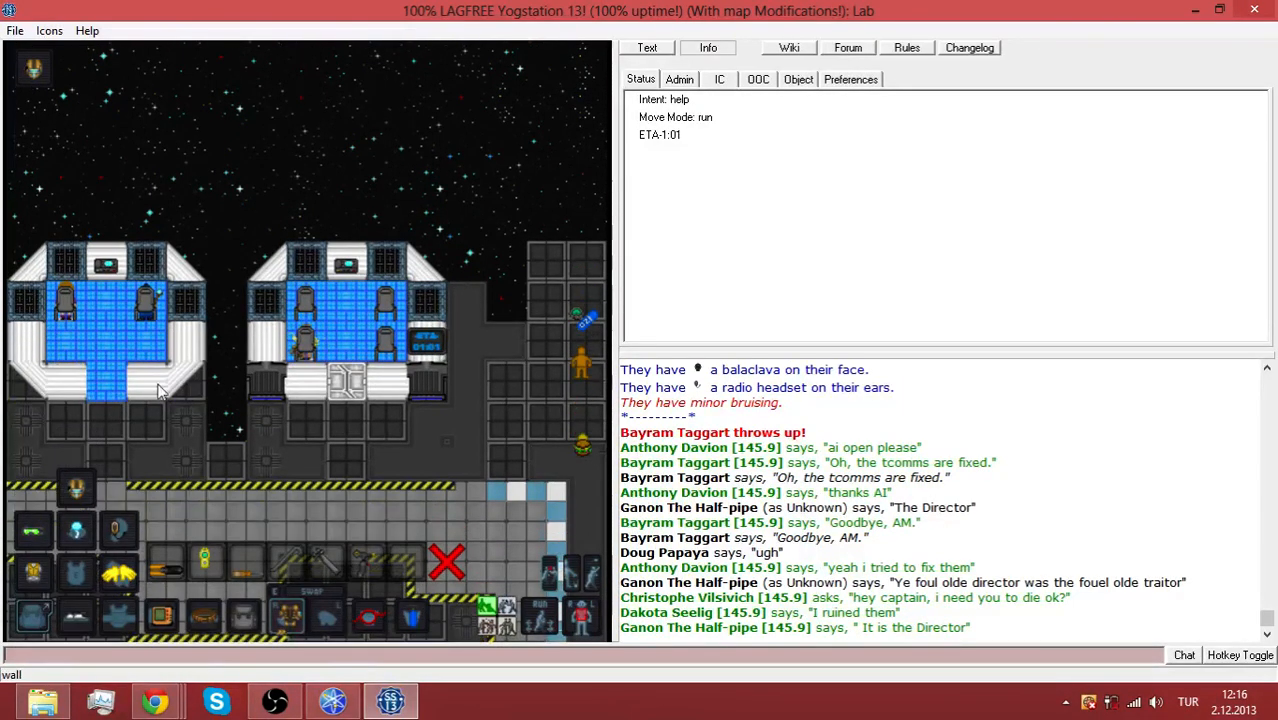
{"action": "key", "text": "Up"}
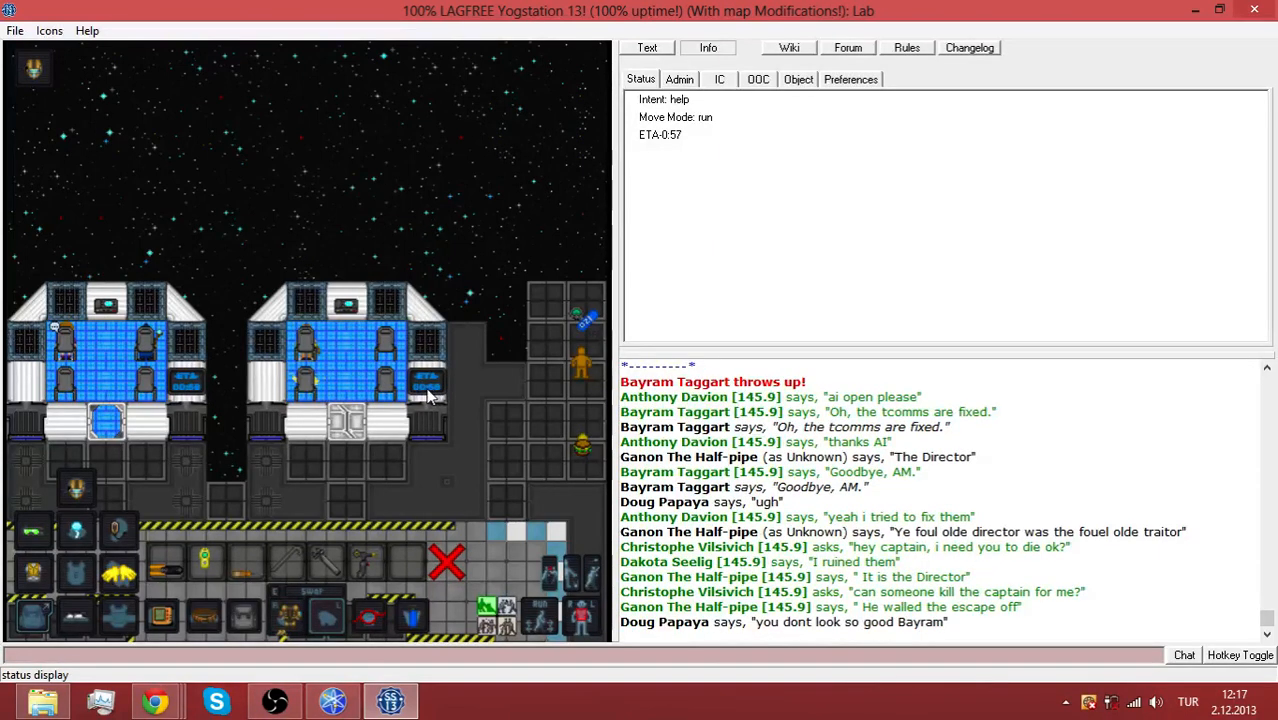
{"action": "type", "text": "got radiated"}
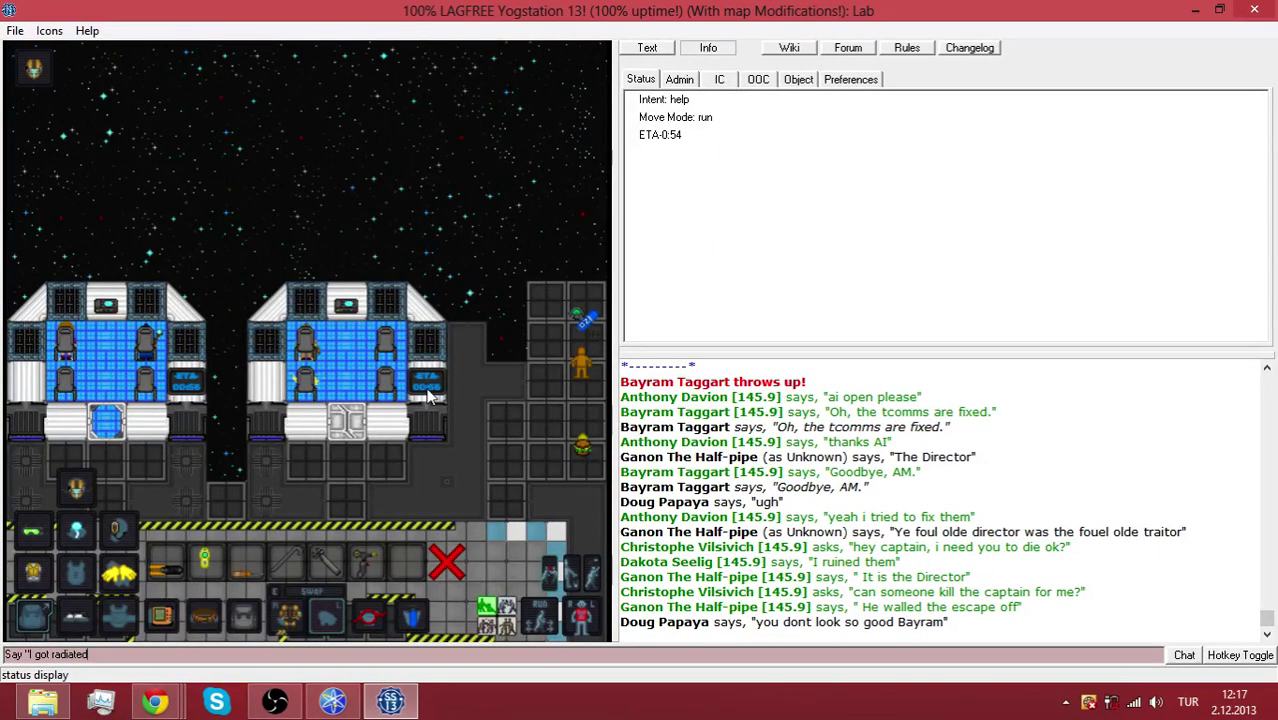
Tell everyone about getting radiated and the loose singulo, add 'GEEZ.', then examine Sonya Blade
{"action": "key", "text": "Return"}
{"action": "type", "text": "sa"}
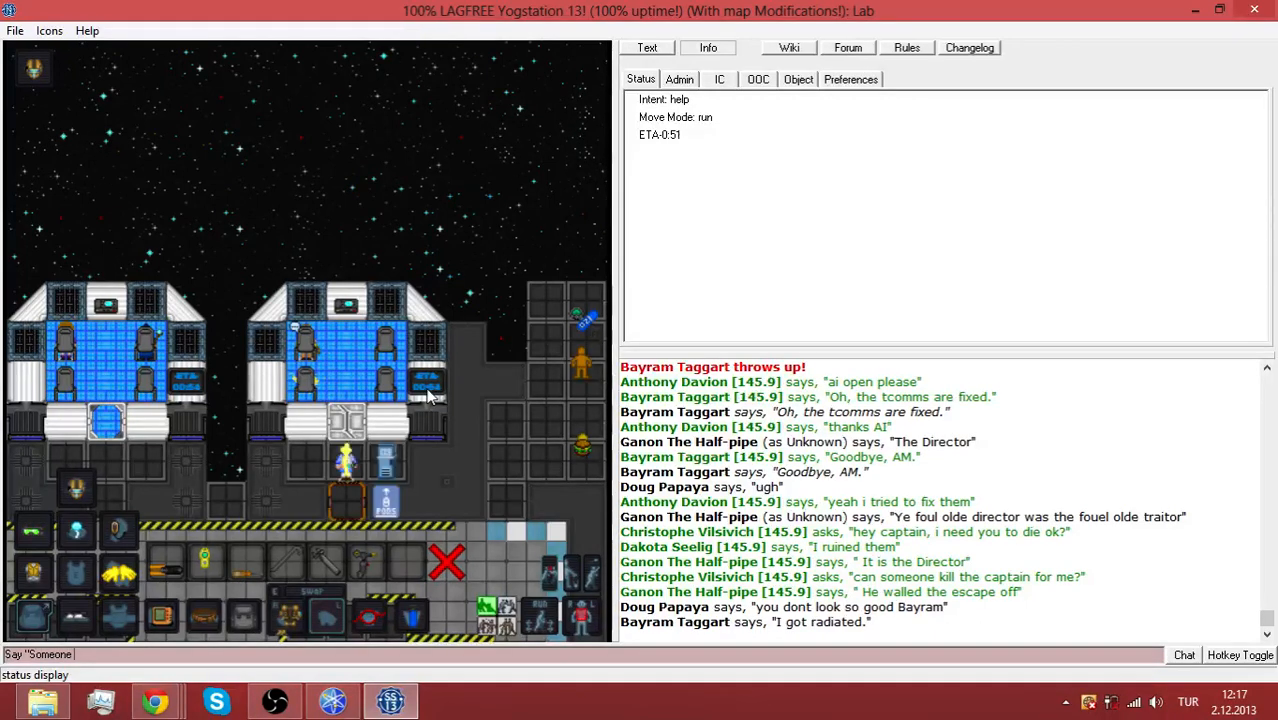
{"action": "type", "text": " set the singu"}
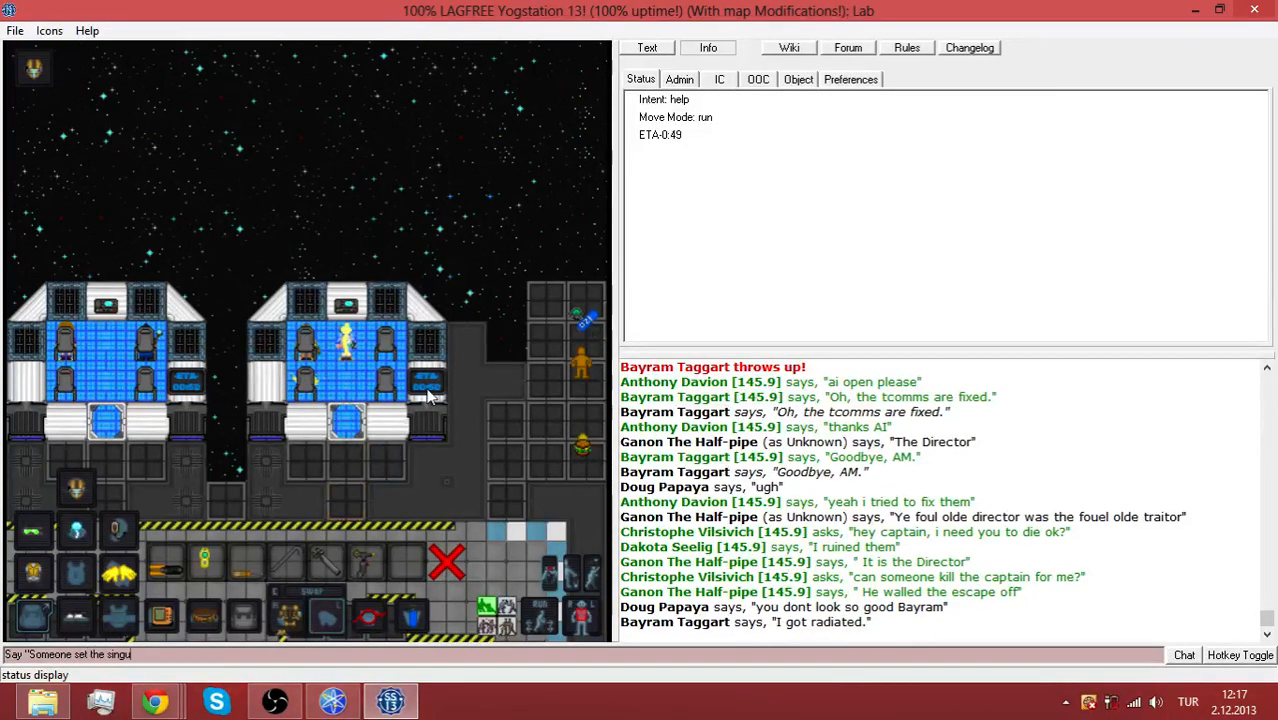
{"action": "type", "text": "os.e"}
{"action": "key", "text": "Return"}
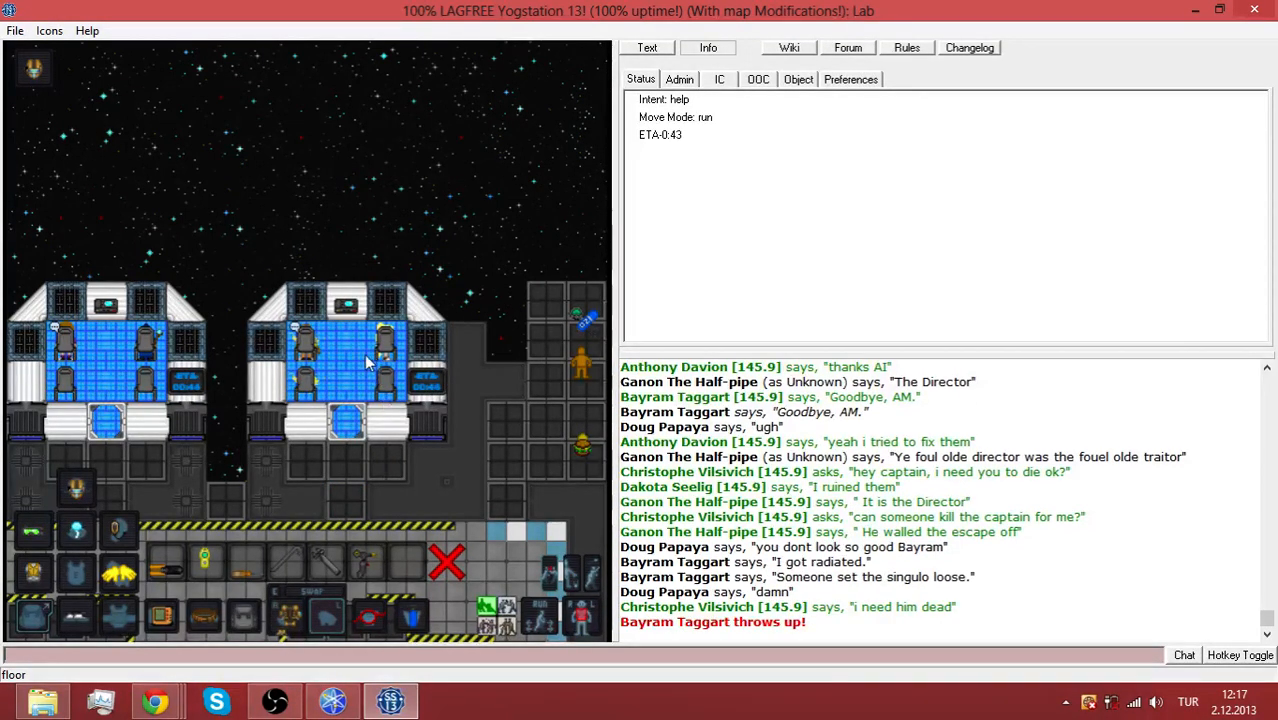
{"action": "type", "text": "Say \"I"}
{"action": "type", "text": "Z.\""}
{"action": "key", "text": "Return"}
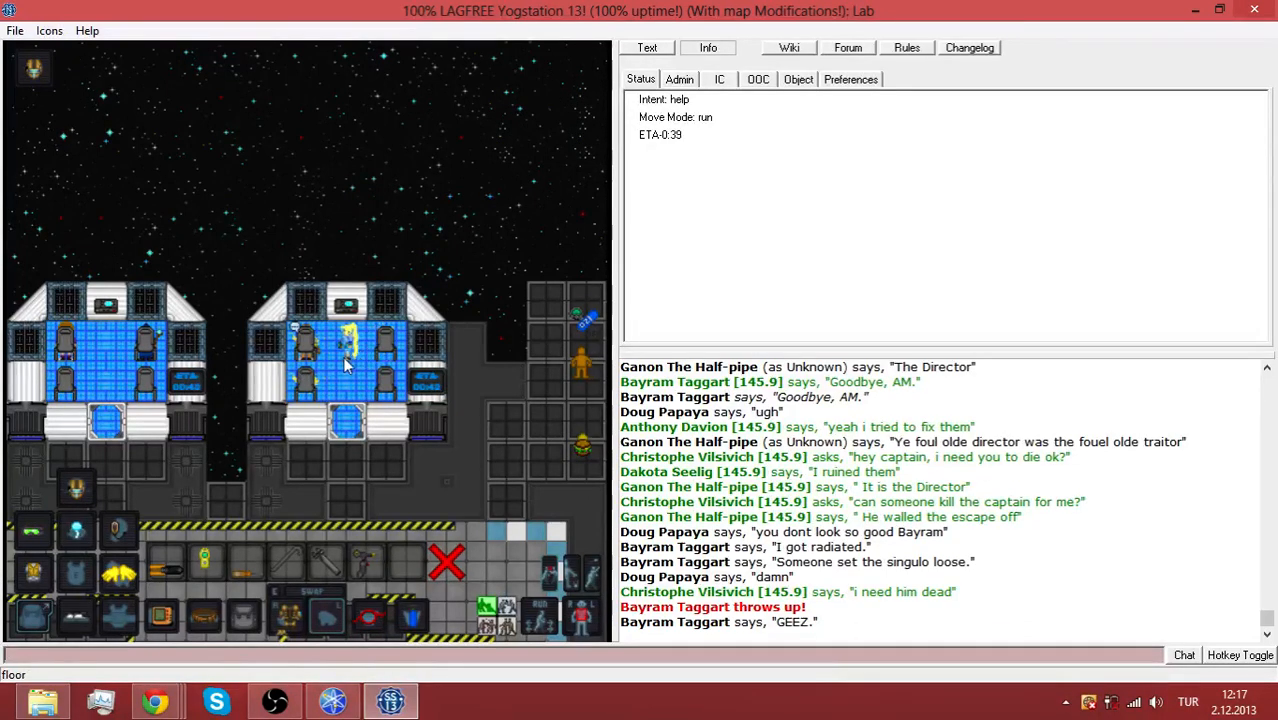
{"action": "left_click", "coordinate": [346, 345], "text": "shift"}
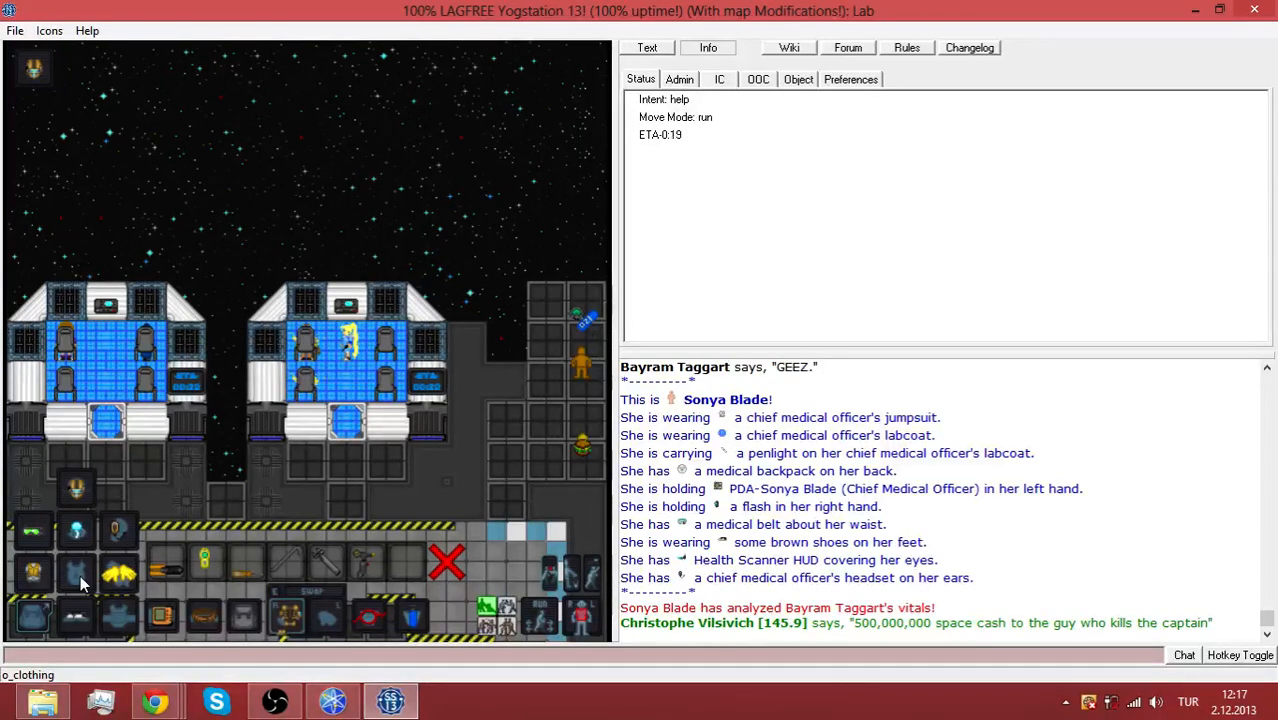
Wear the engineering hardsuit, check Sonya Blade, buckle into the chair and urge her to buckle in
{"action": "left_click", "coordinate": [80, 575]}
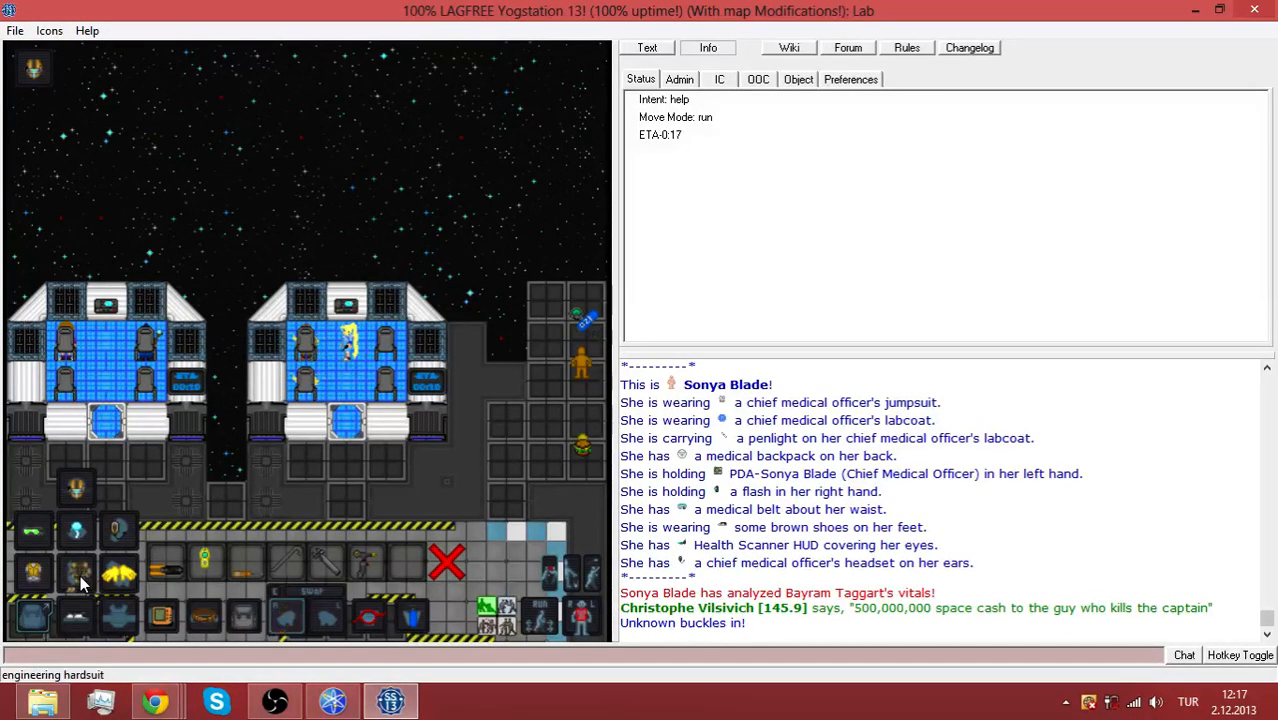
{"action": "left_click", "coordinate": [350, 348], "text": "shift"}
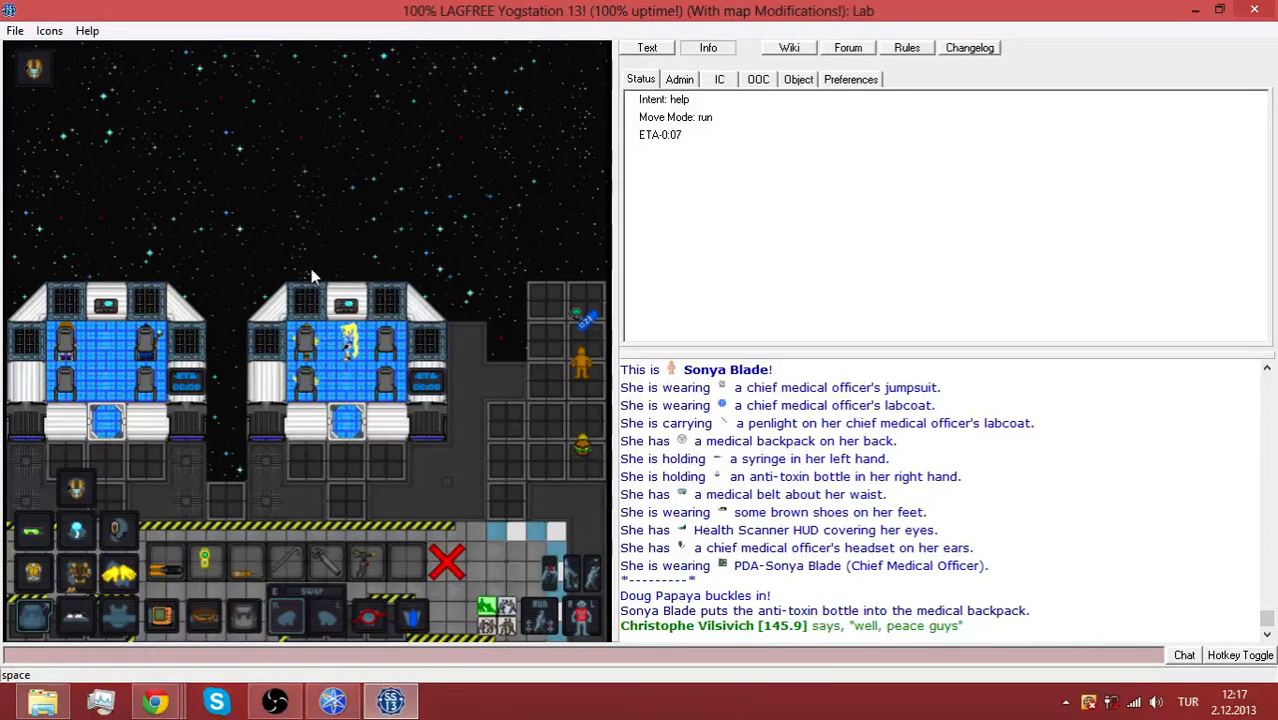
{"action": "left_click", "coordinate": [310, 343]}
{"action": "type", "text": "Say \"MA"}
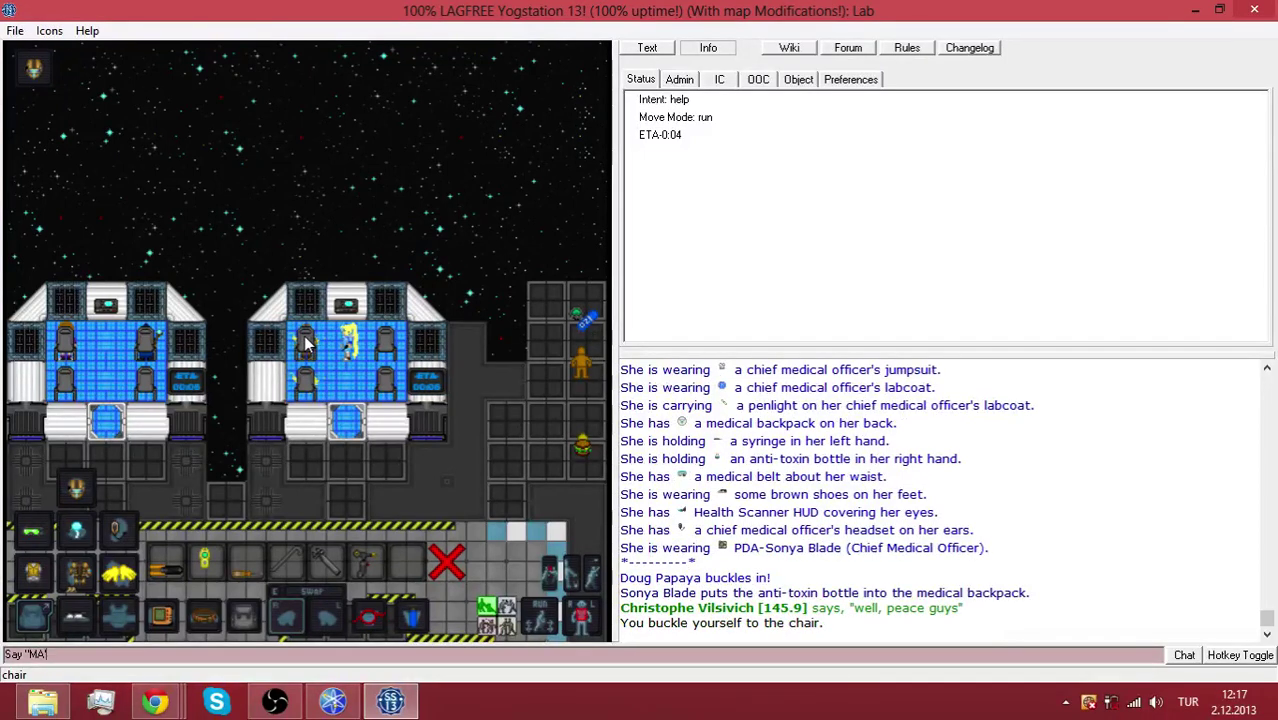
{"action": "key", "text": "BackSpace"}
{"action": "type", "text": "a'am"}
{"action": "type", "text": ", you should b"}
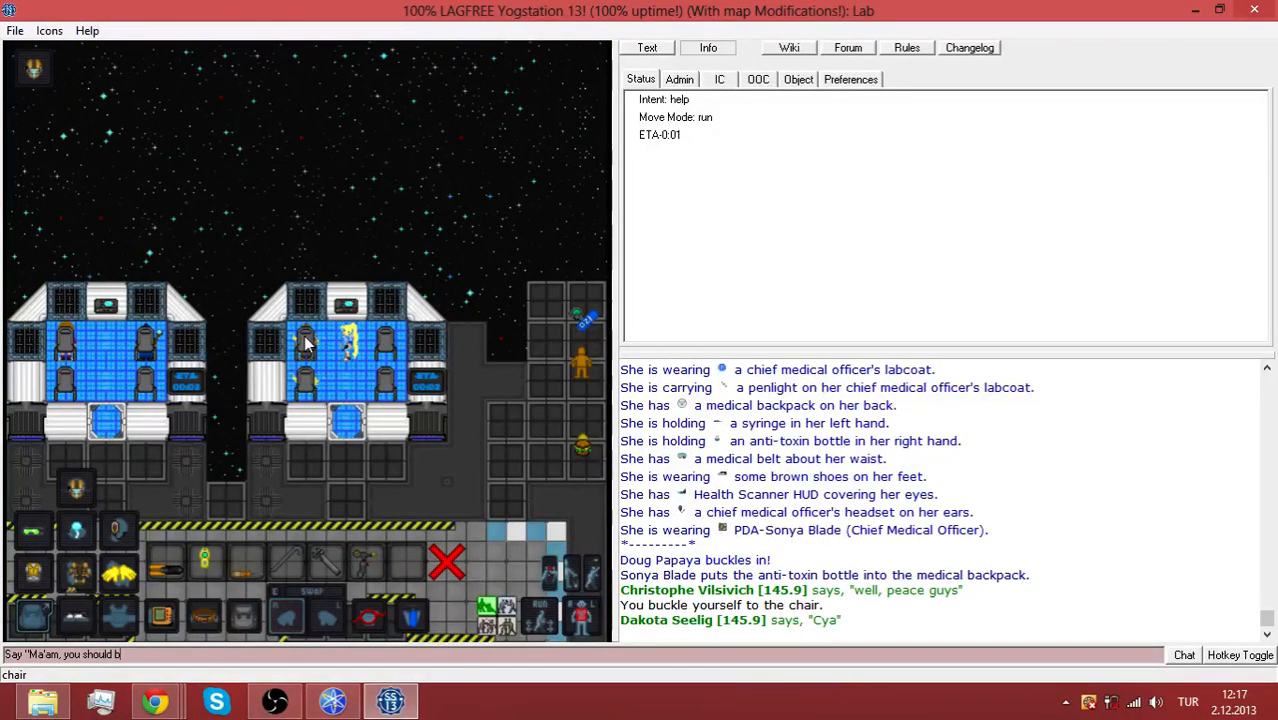
{"action": "type", "text": "le in."}
{"action": "key", "text": "Return"}
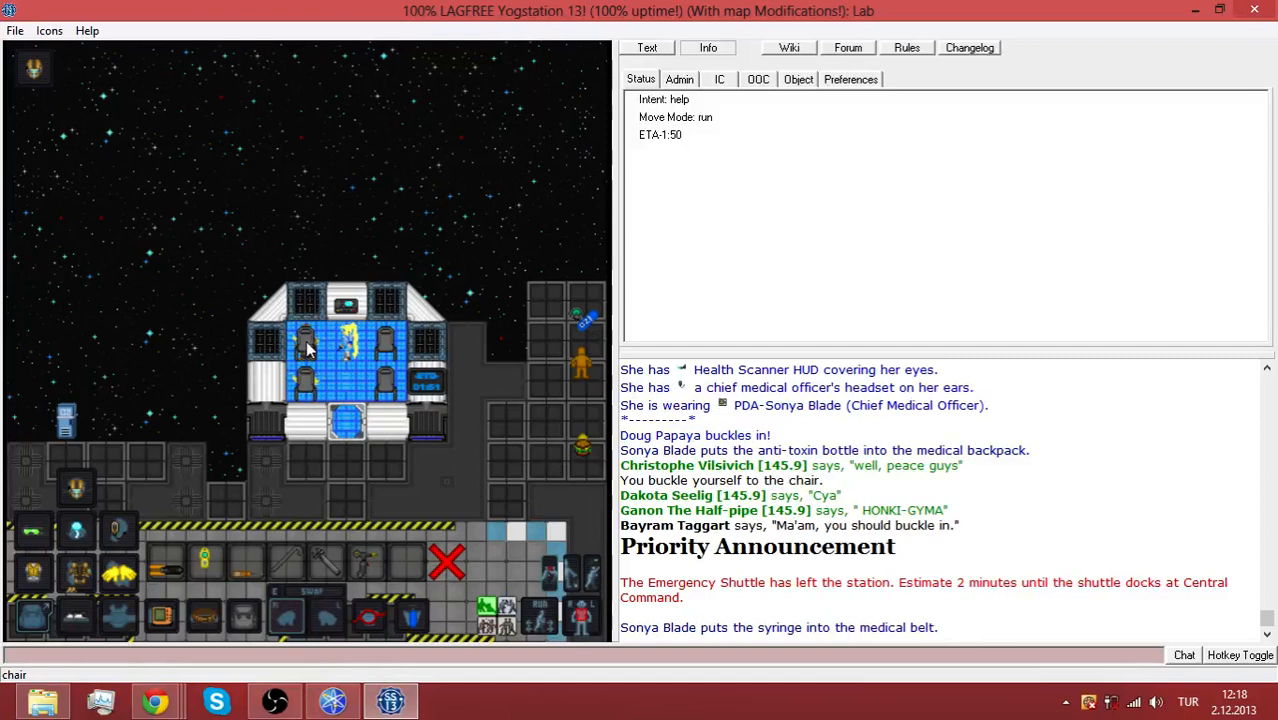
Unbuckle from the chair, ask the shocked question and broadcast that the arrivals shuttle didn't launch
{"action": "left_click", "coordinate": [310, 348]}
{"action": "key", "text": "Up"}
{"action": "key", "text": "t"}
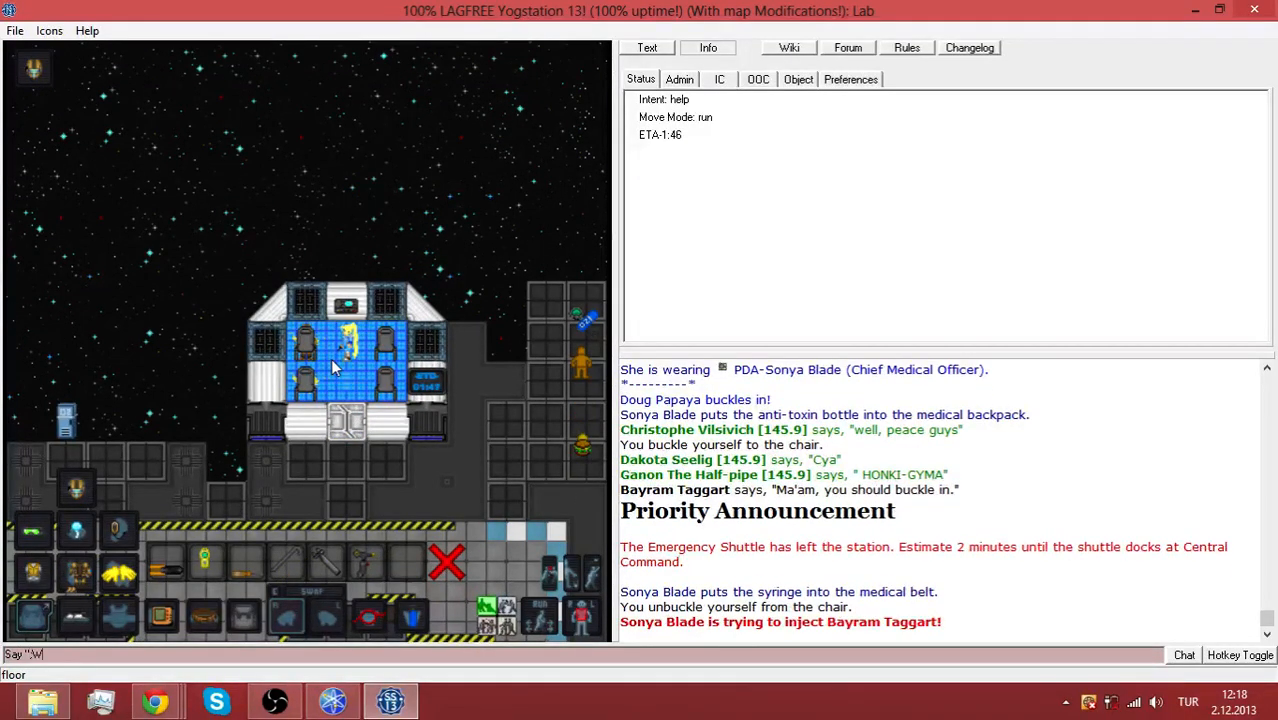
{"action": "type", "text": "the fuck?"}
{"action": "key", "text": "Return"}
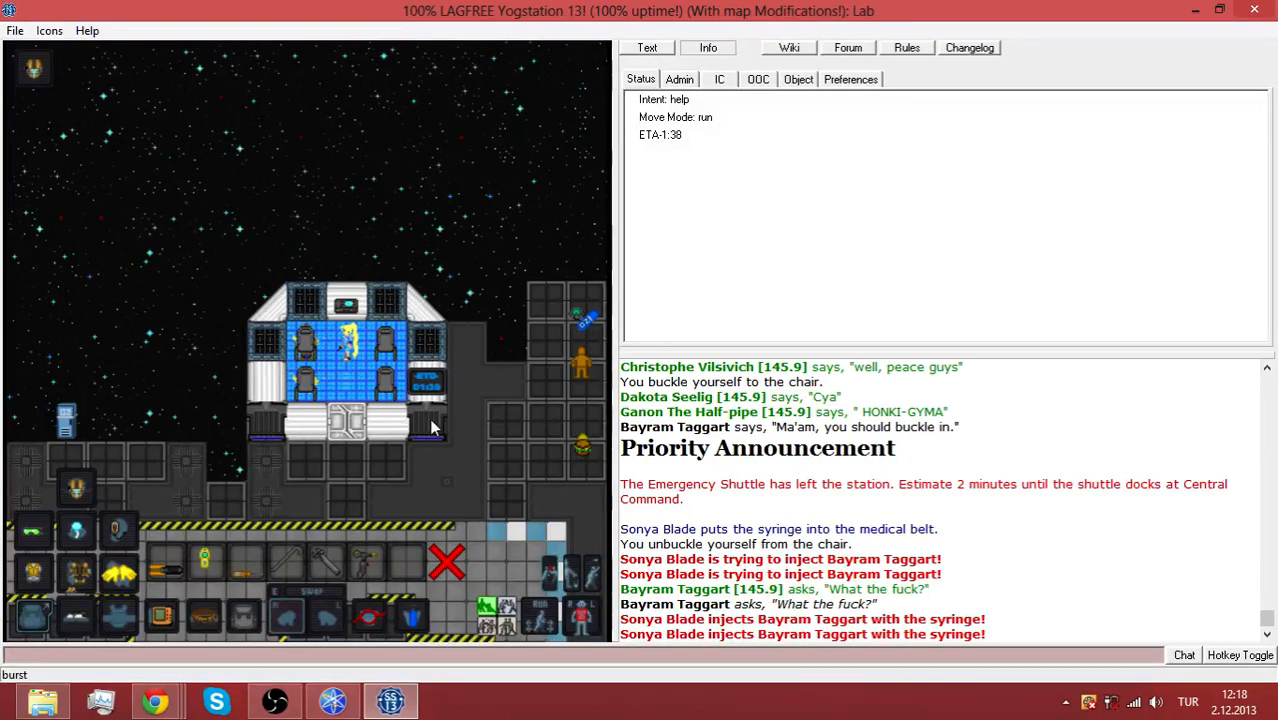
{"action": "type", "text": "Say \";Our"}
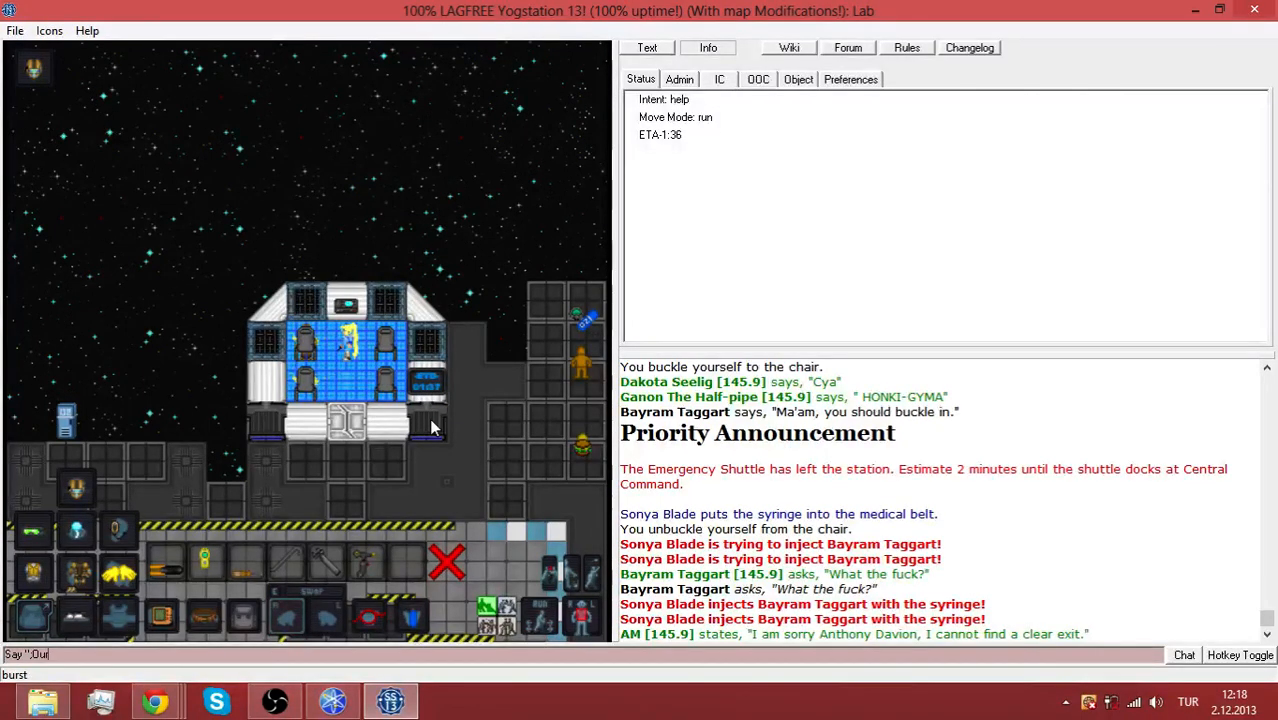
{"action": "key", "text": "BackSpace"}
{"action": "key", "text": "BackSpace"}
{"action": "key", "text": "BackSpace"}
{"action": "type", "text": "The ar"}
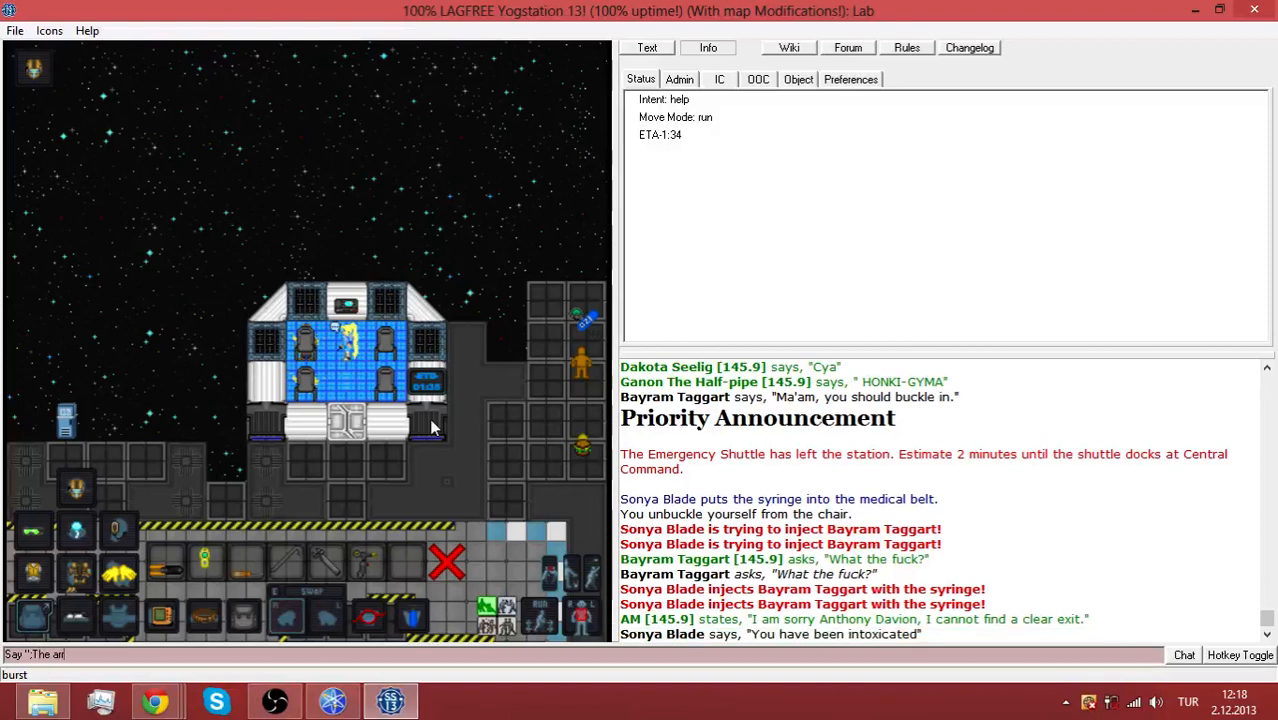
{"action": "type", "text": "s shuttle didn't"}
{"action": "type", "text": " launch!"}
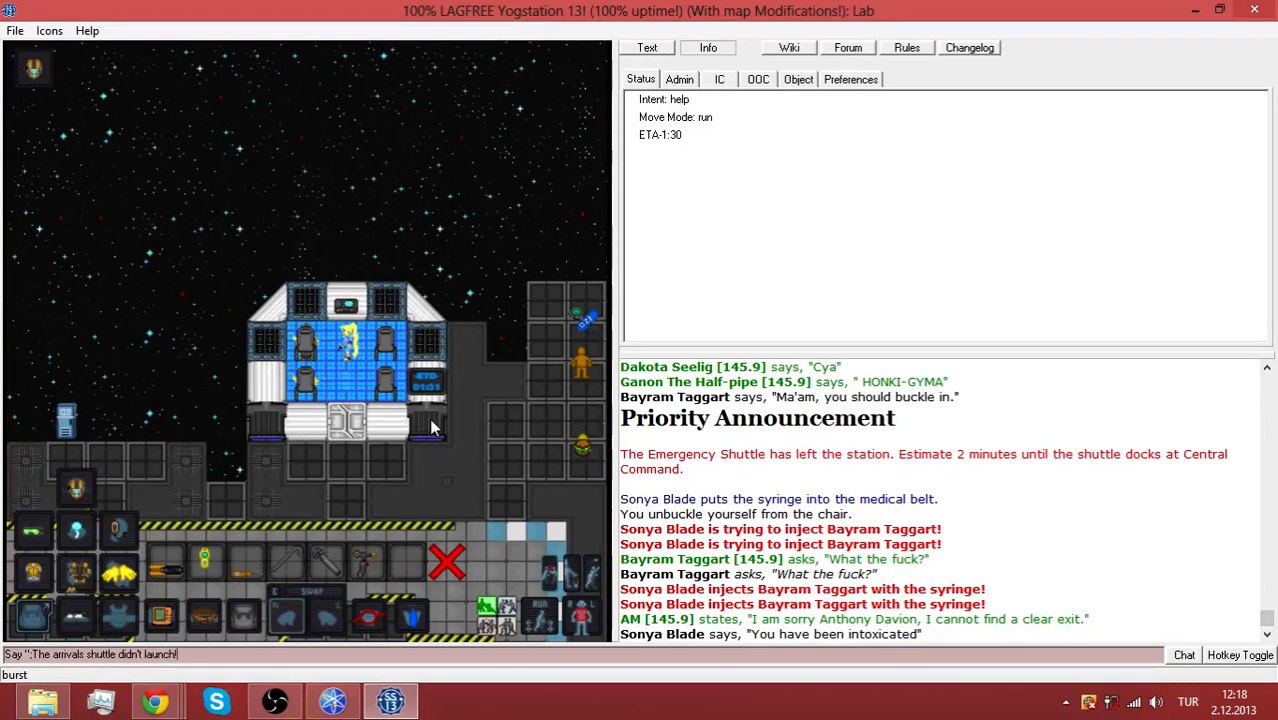
{"action": "key", "text": "Return"}
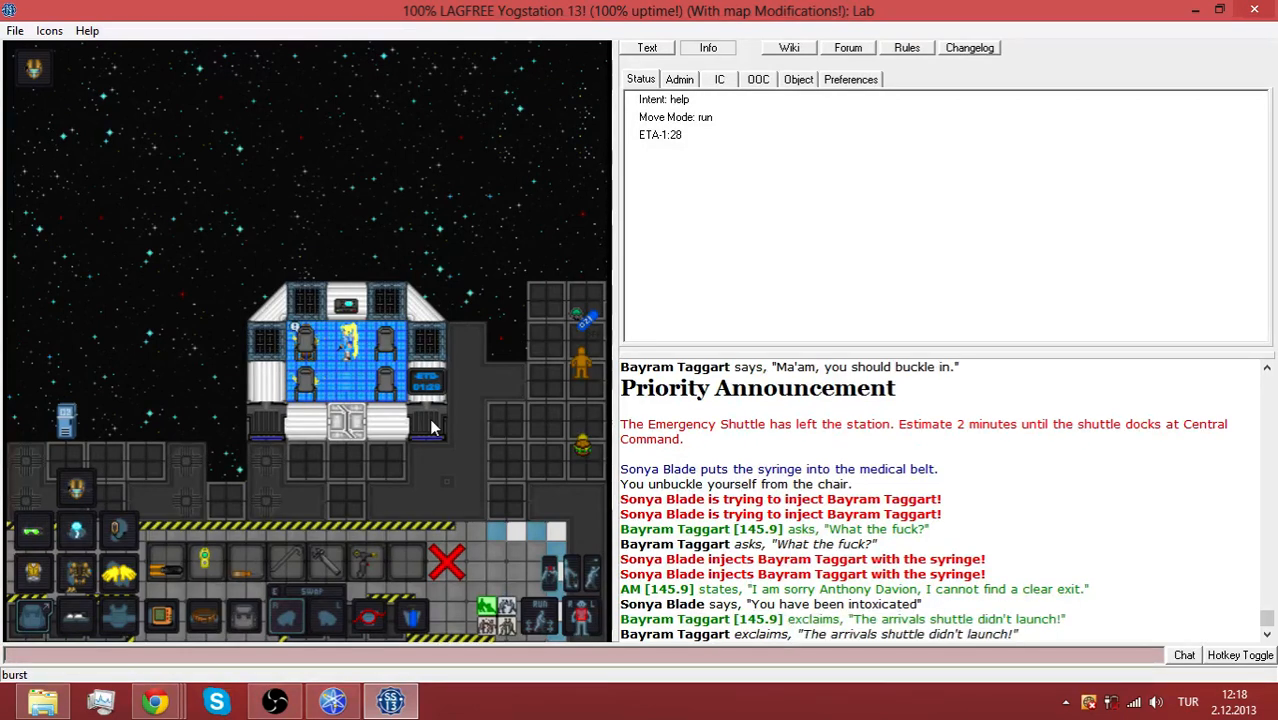
{"action": "type", "text": "Say \"ow."}
Send the follow-up replies: acknowledgement, blaming radiation, the shuttle didn't launch, and confusion
{"action": "key", "text": "Return"}
{"action": "type", "text": "Say \"R"}
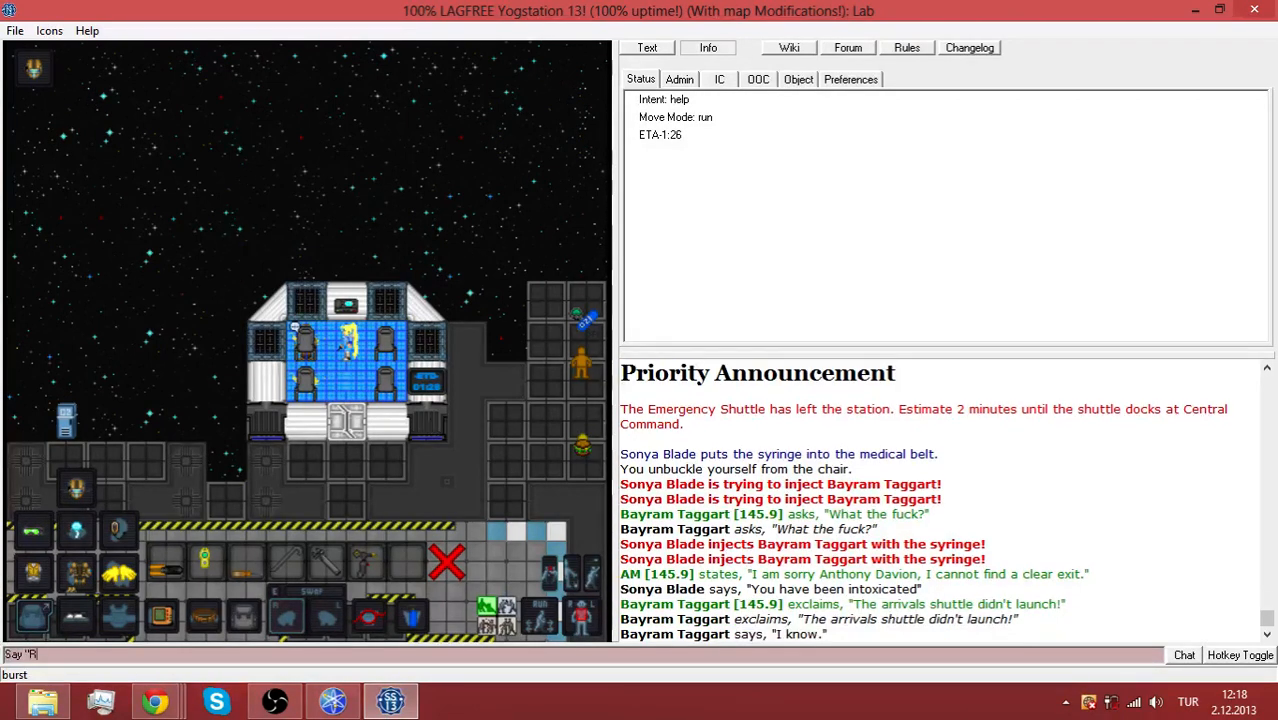
{"action": "type", "text": "adiation.\""}
{"action": "key", "text": "Return"}
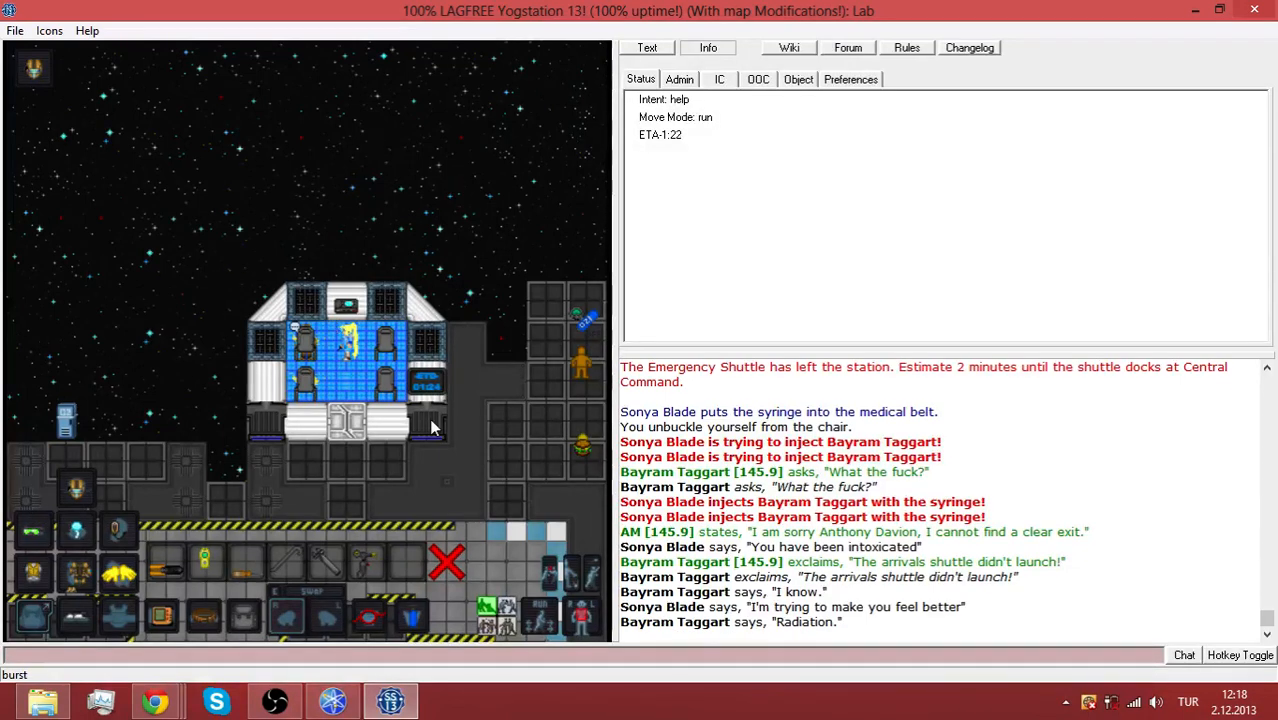
{"action": "type", "text": "Say \"No, no,"}
{"action": "type", "text": " our shuttle"}
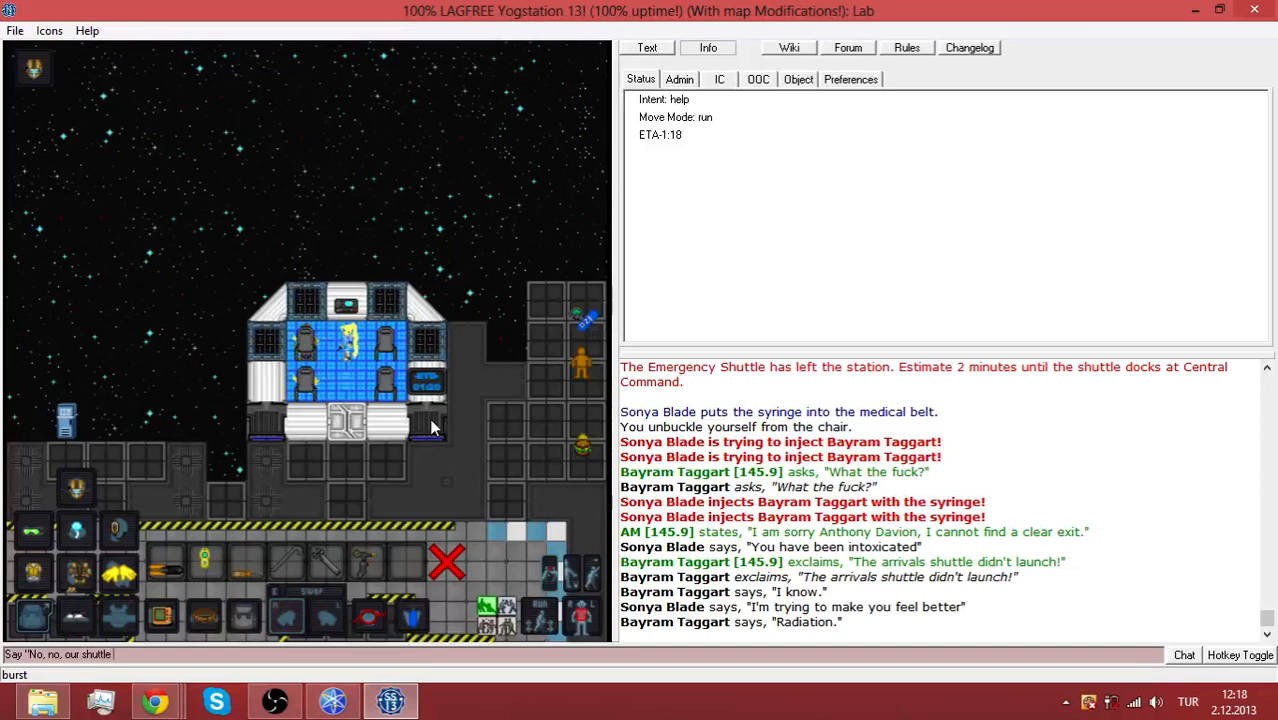
{"action": "type", "text": " didnunch.\""}
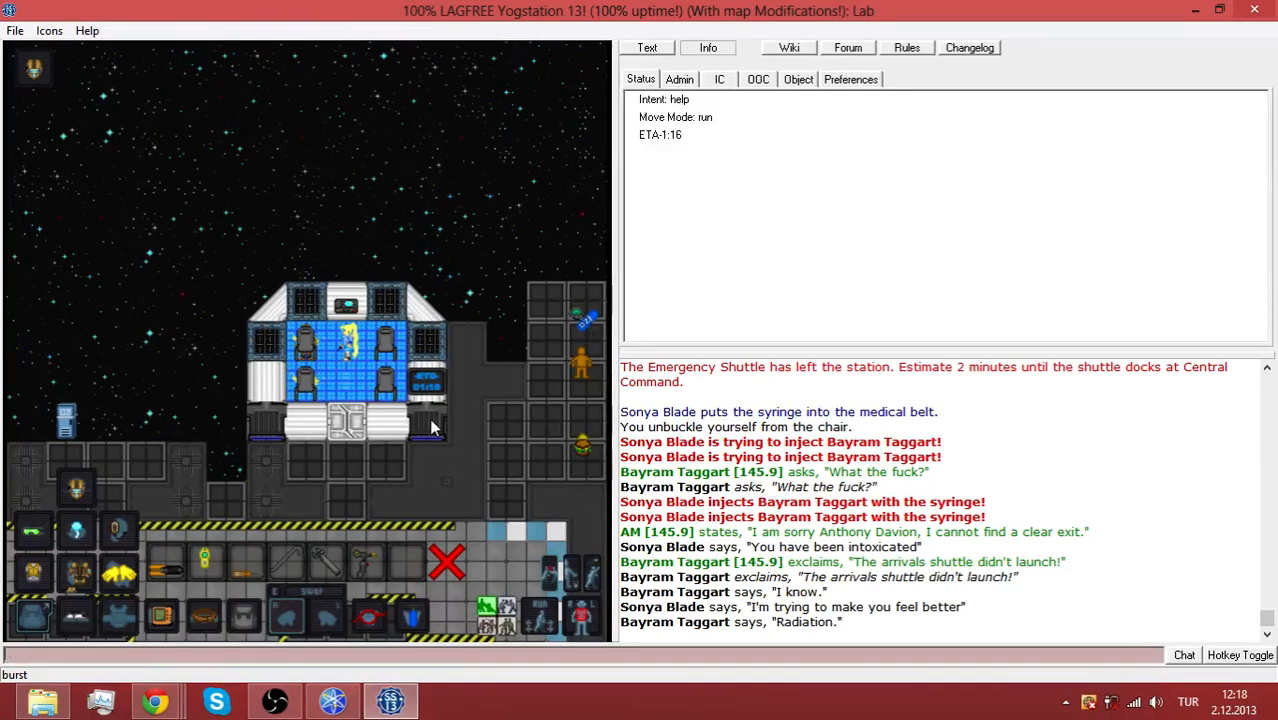
{"action": "key", "text": "Return"}
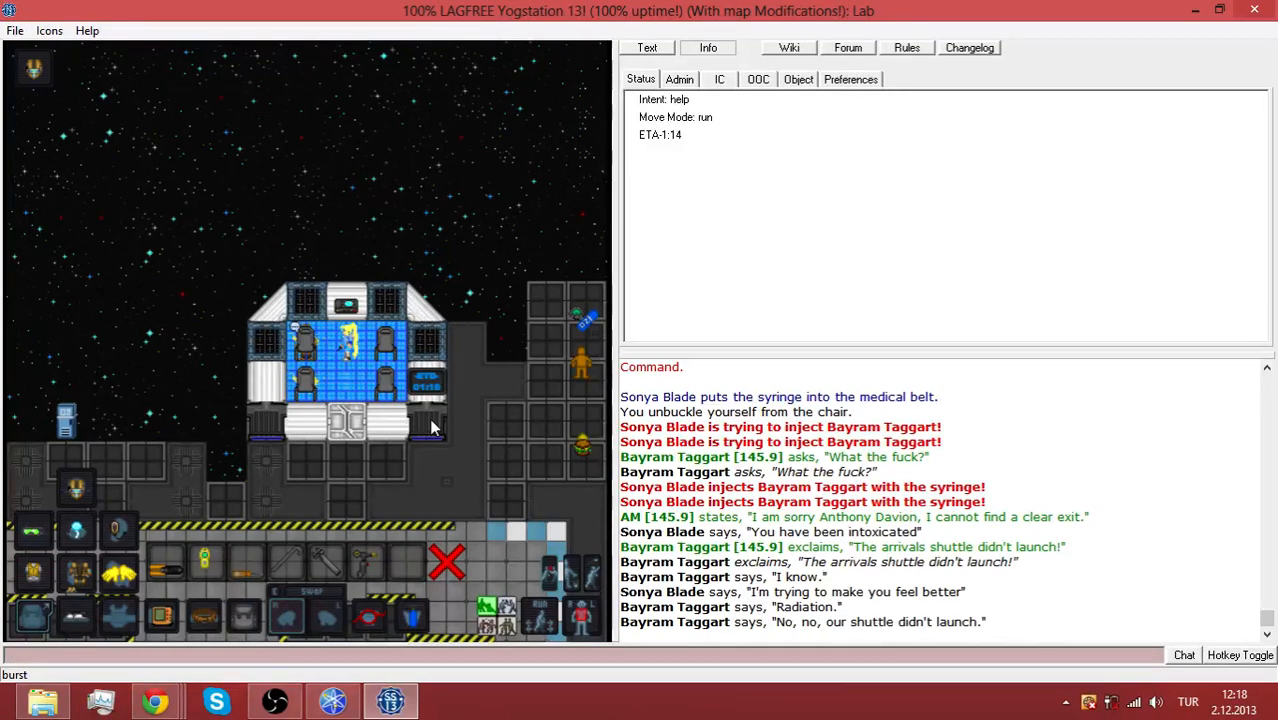
{"action": "type", "text": "saySay \"That's what"}
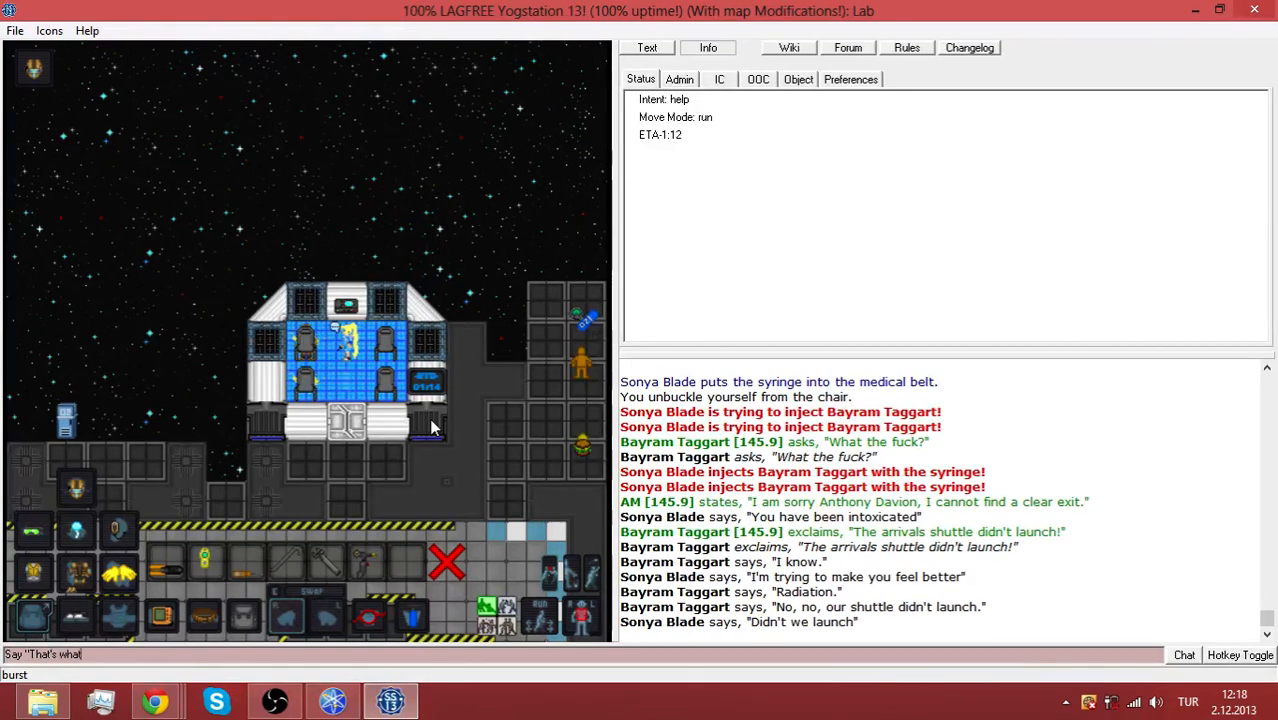
{"action": "type", "text": " I'm confused"}
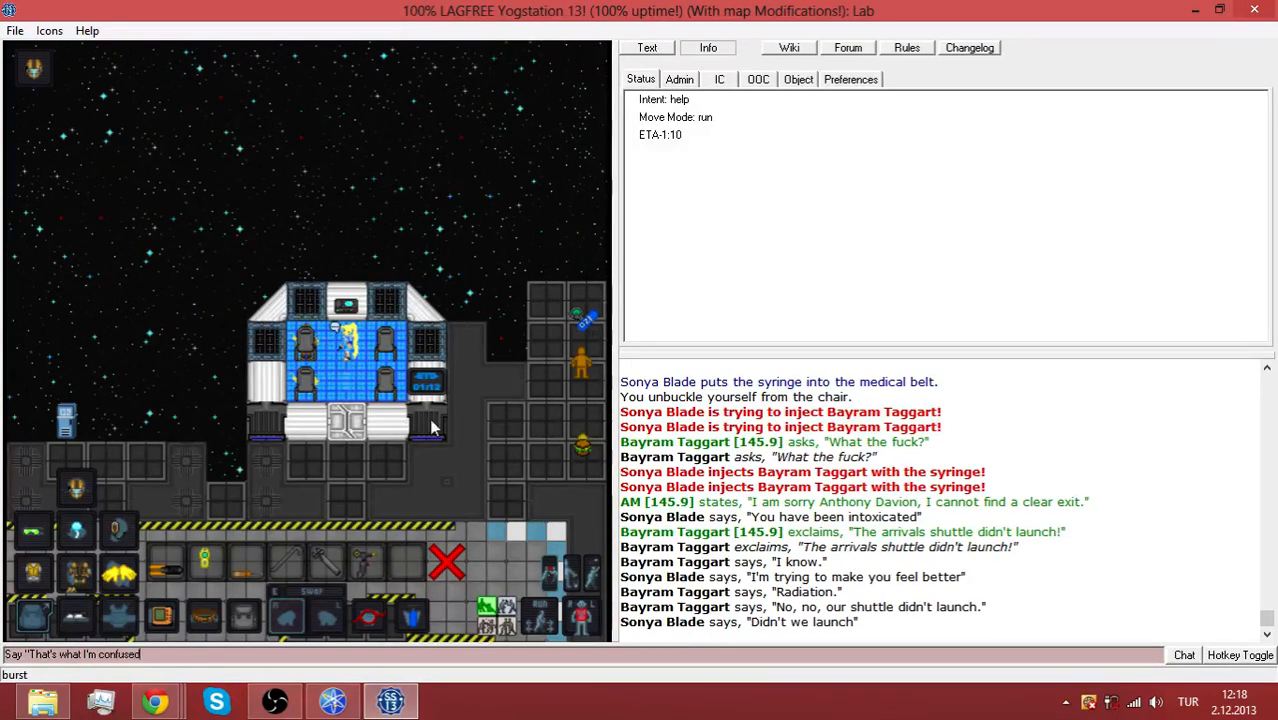
{"action": "type", "text": "alling it\""}
{"action": "key", "text": "Return"}
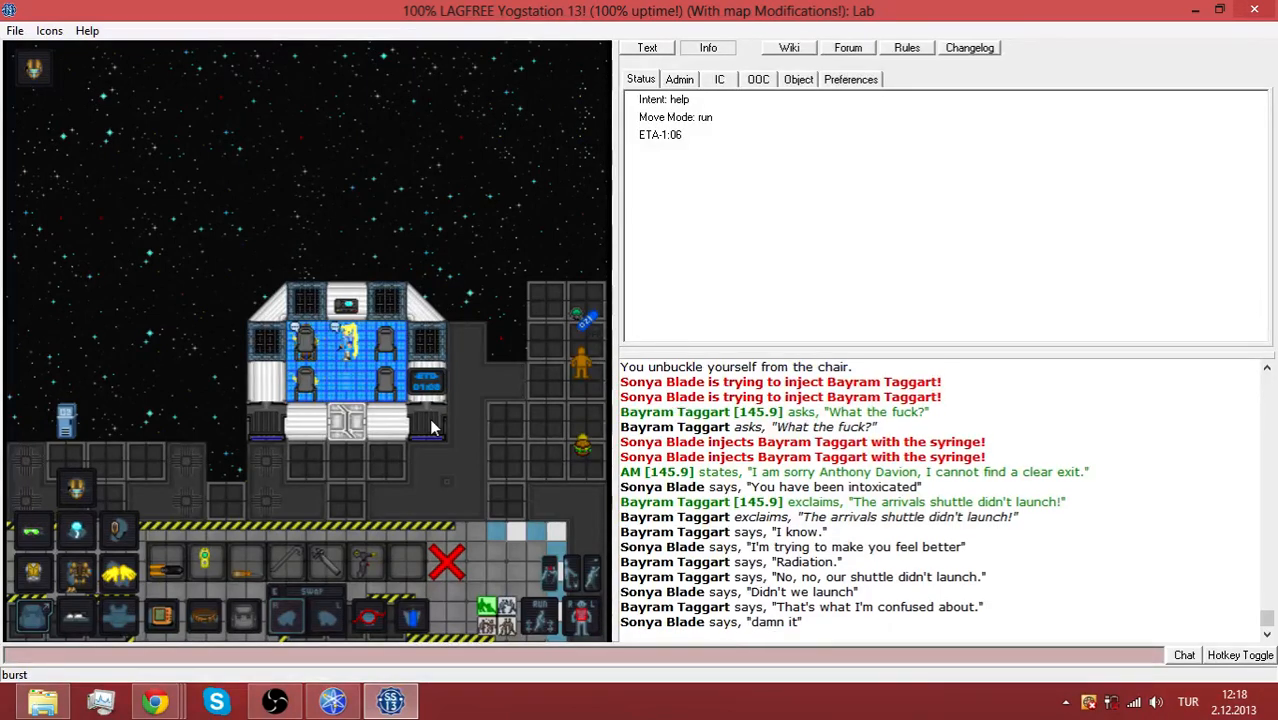
Walk south out of the escape pod onto the station floor
{"action": "key", "text": "Down"}
{"action": "key", "text": "Down"}
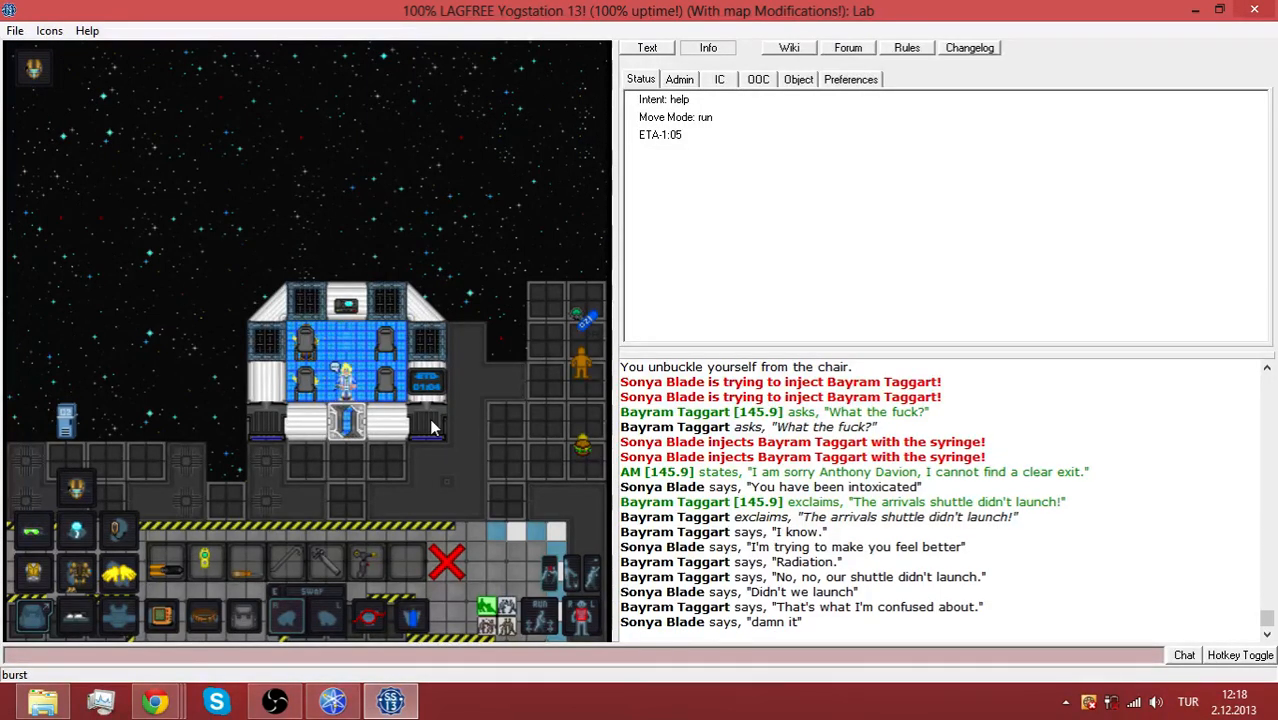
{"action": "key", "text": "Down"}
{"action": "key", "text": "Down"}
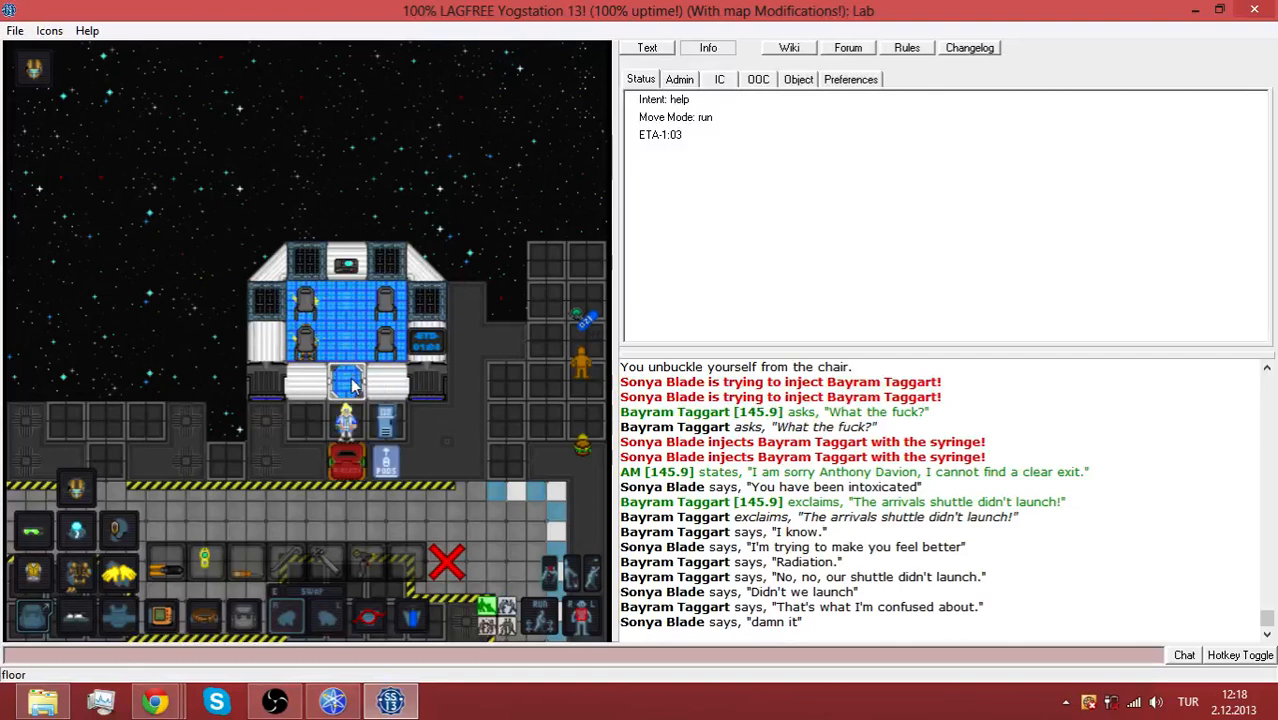
{"action": "key", "text": "Down"}
{"action": "key", "text": "Down"}
{"action": "key", "text": "Down"}
{"action": "key", "text": "Down"}
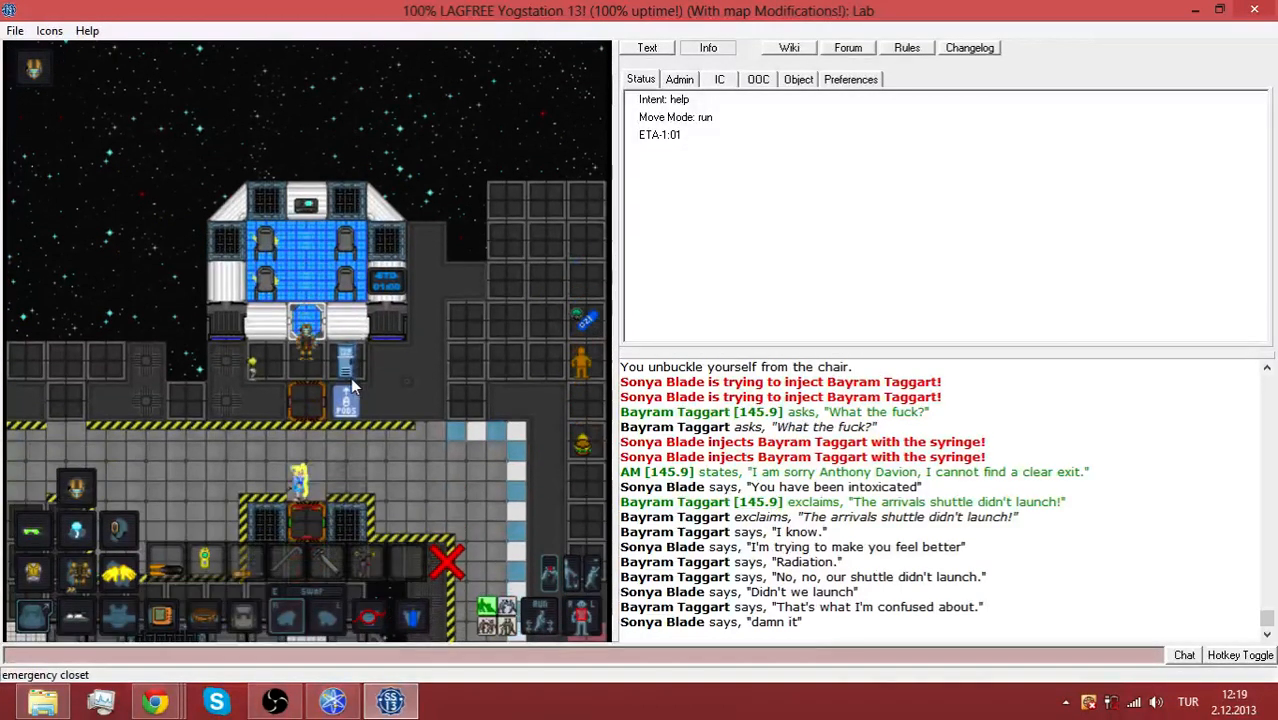
{"action": "key", "text": "Down"}
{"action": "key", "text": "Down"}
{"action": "key", "text": "Down"}
{"action": "key", "text": "Down"}
{"action": "key", "text": "Down"}
{"action": "type", "text": "say Care"}
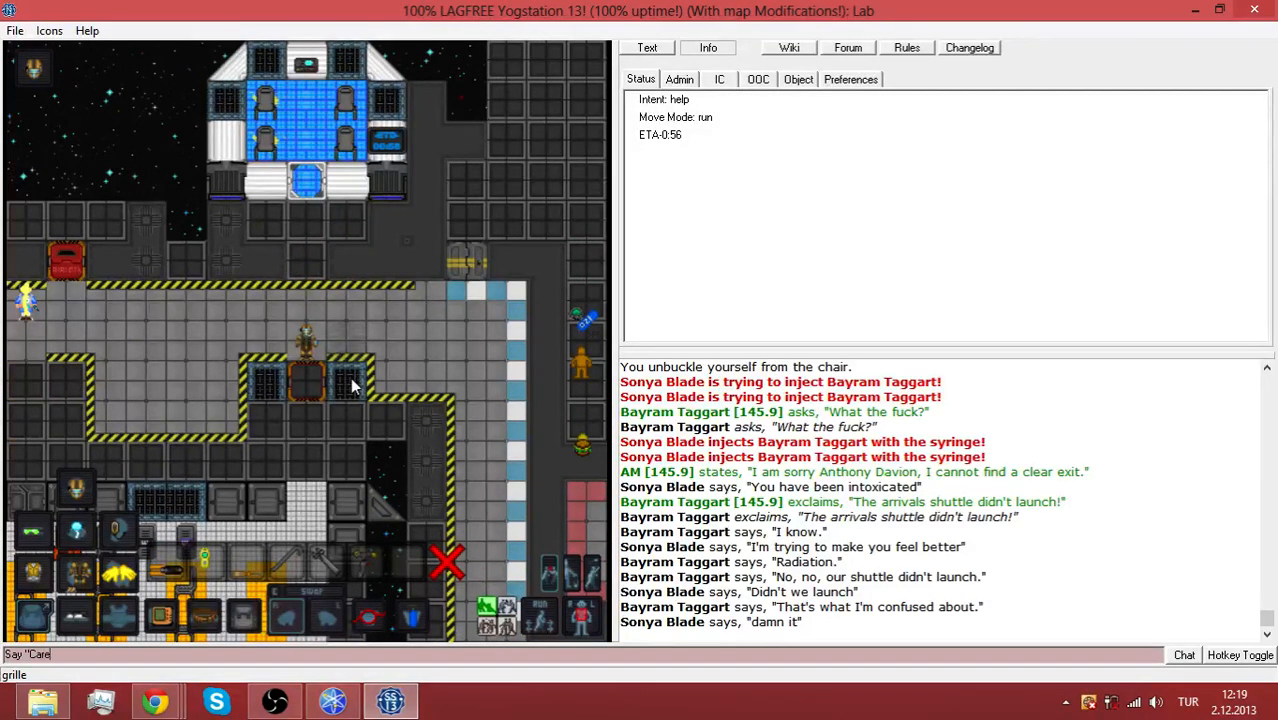
{"action": "type", "text": "ful"}
Say 'Careful.', 'That one DID launch.' and 'I'm off to medbay.' to Sonya
{"action": "key", "text": "Return"}
{"action": "type", "text": "The DID launch."}
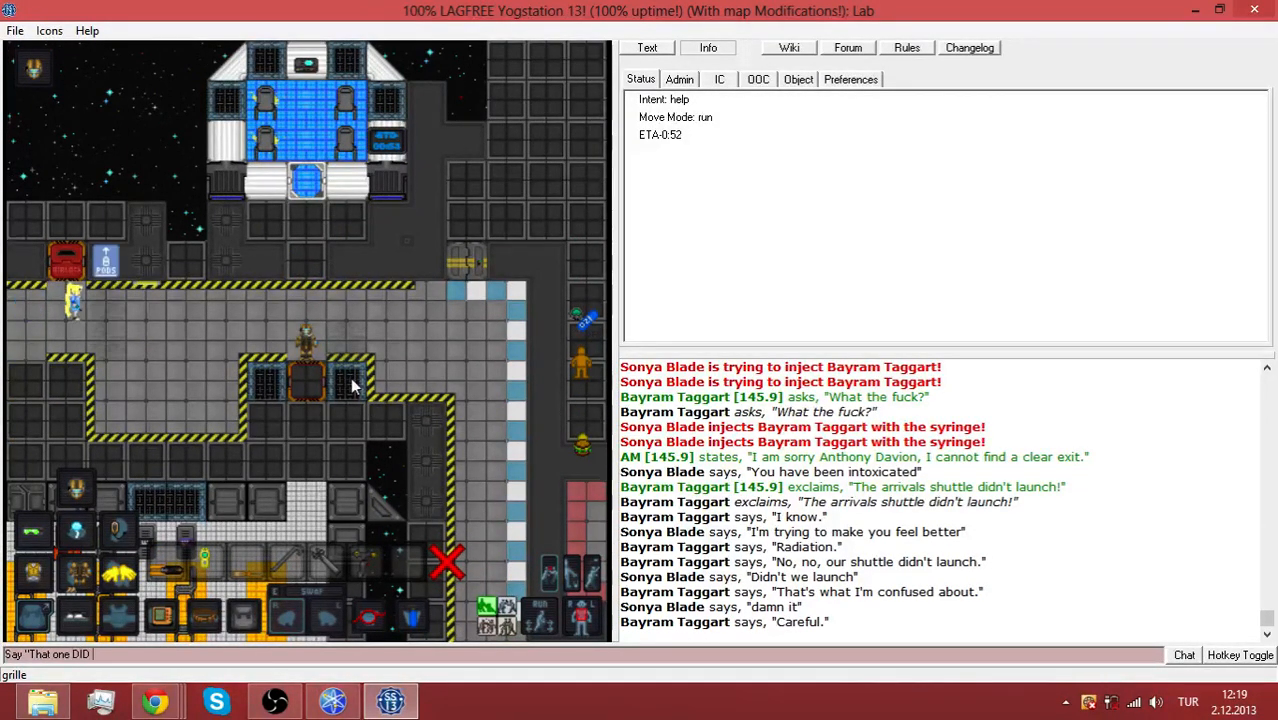
{"action": "key", "text": "Return"}
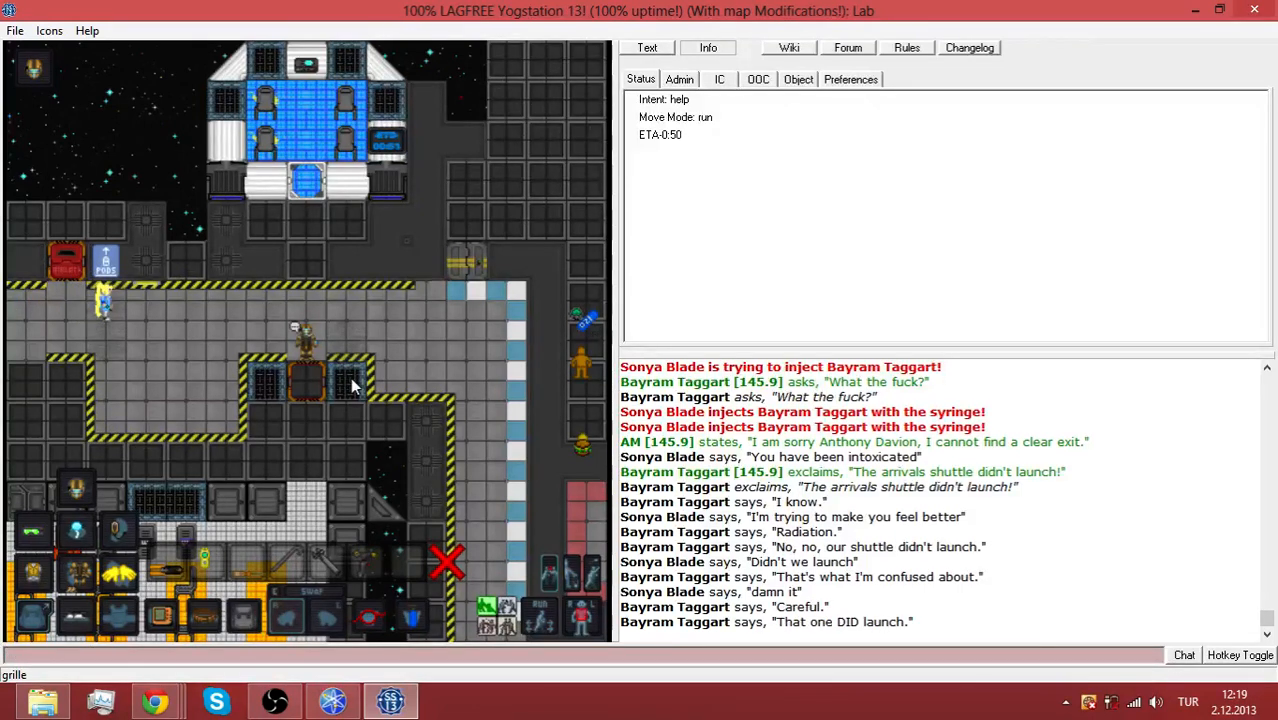
{"action": "type", "text": "("}
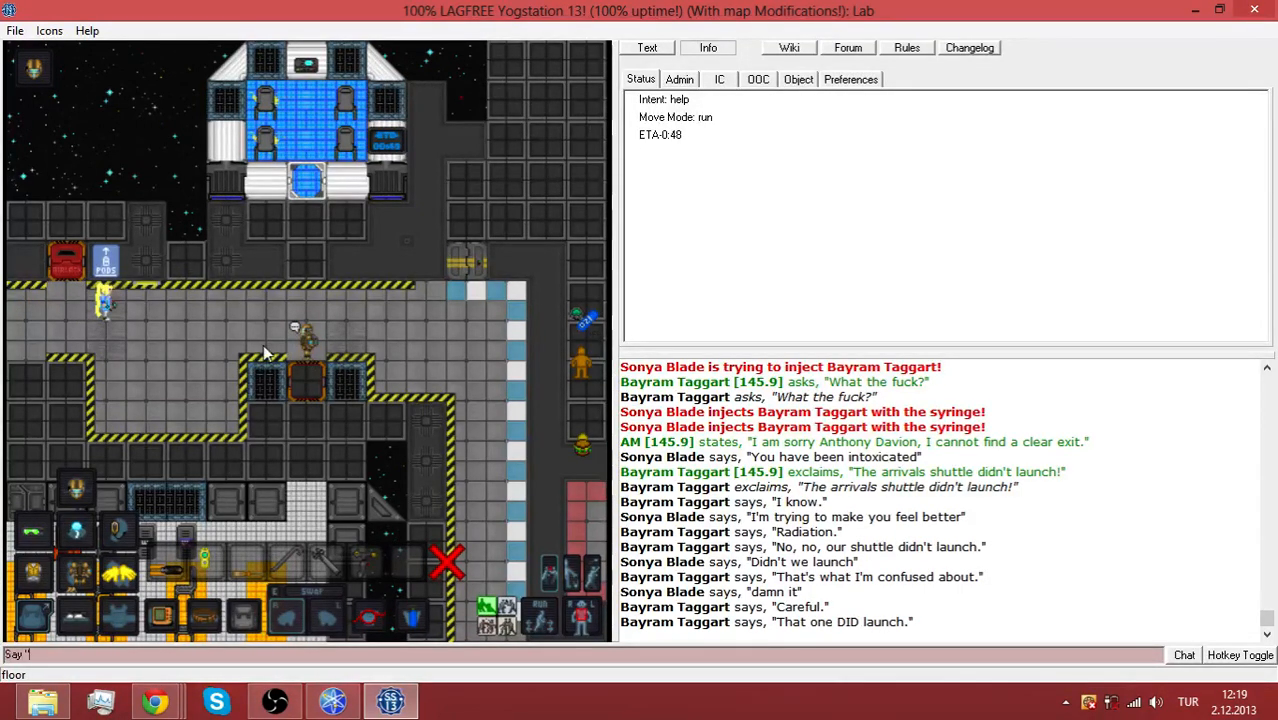
{"action": "type", "text": " off to medbay."}
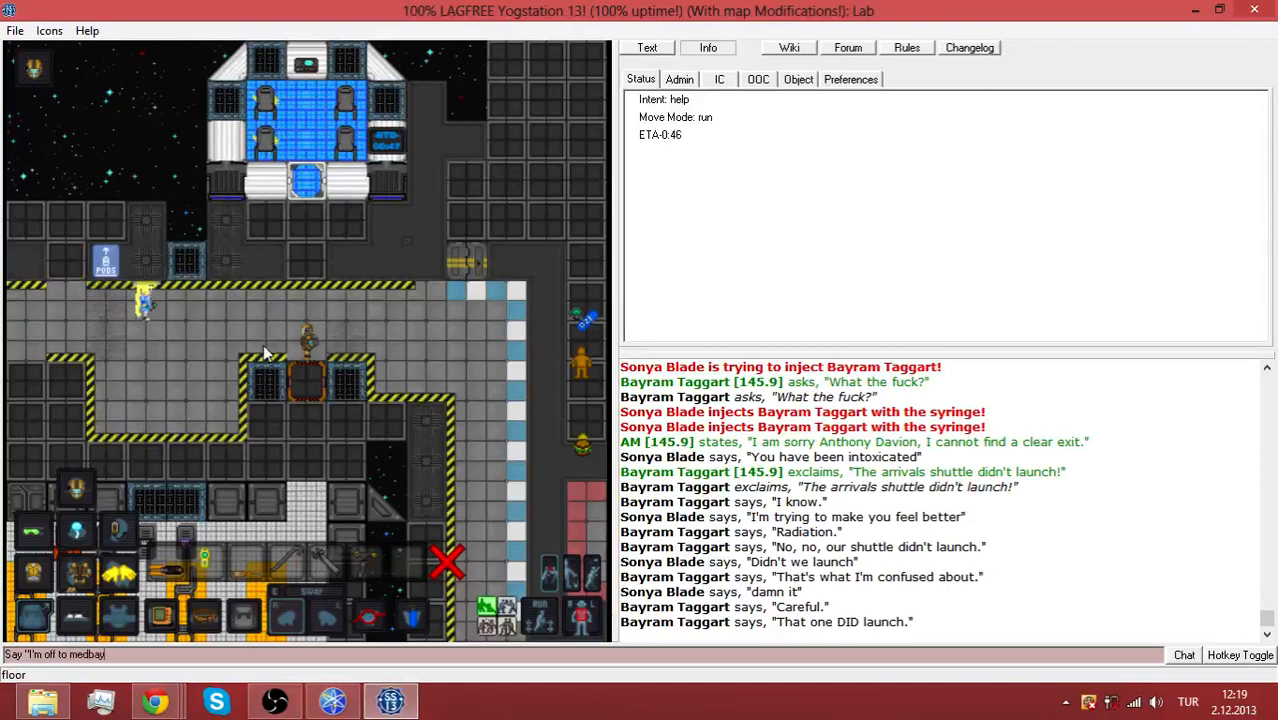
{"action": "key", "text": "Return"}
Start walking right along the corridor and mutter a whispered curse
{"action": "key", "text": "Right"}
{"action": "key", "text": "Right"}
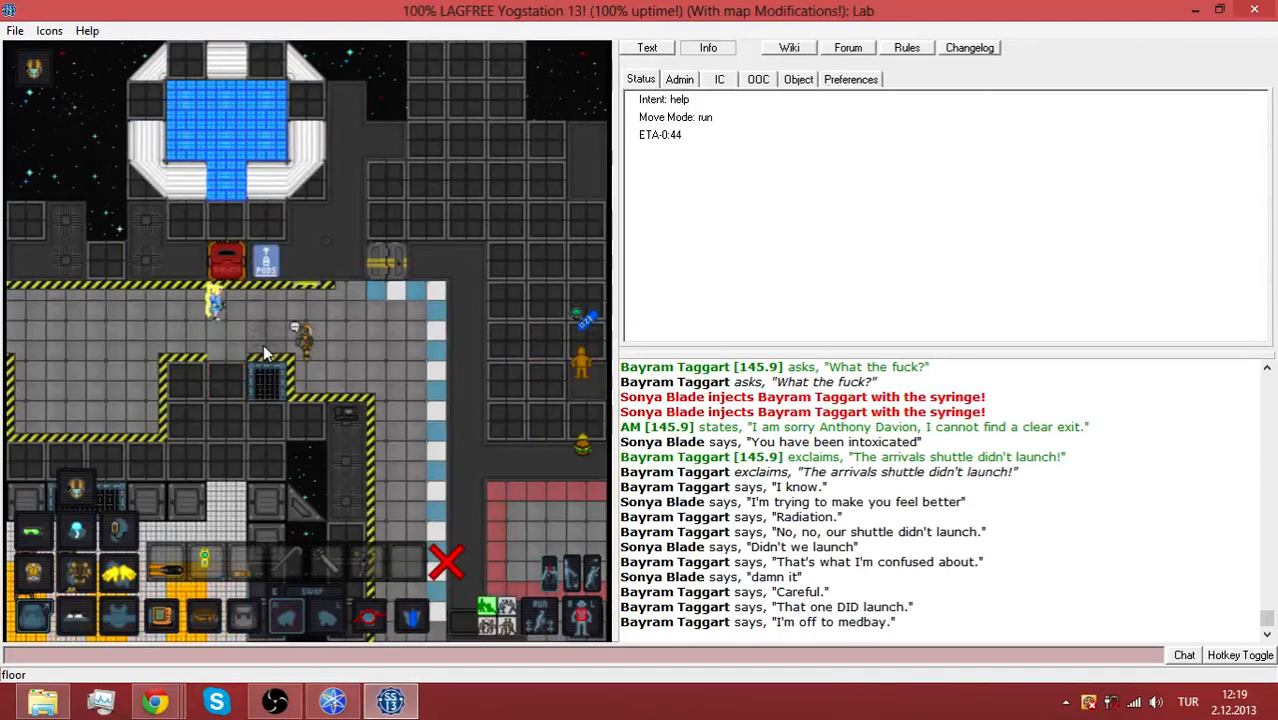
{"action": "key", "text": "Right"}
{"action": "key", "text": "Left"}
{"action": "key", "text": "Left"}
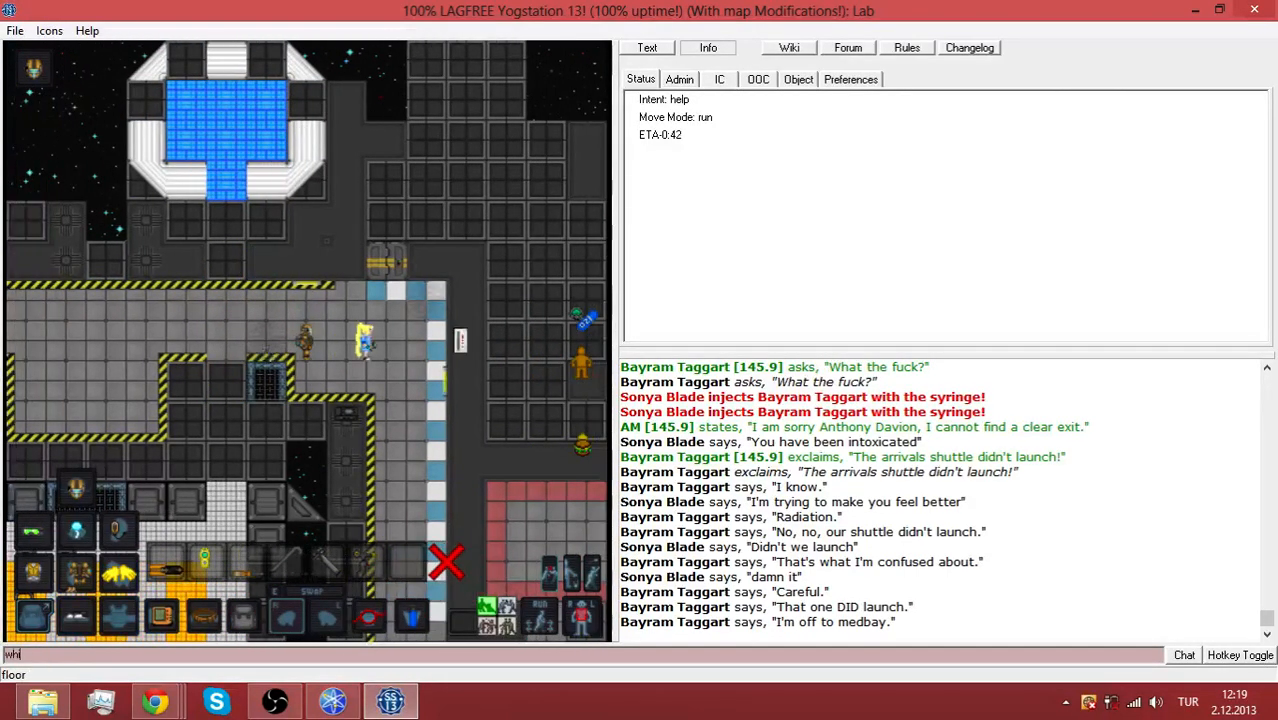
{"action": "type", "text": "(fuck."}
{"action": "key", "text": "Return"}
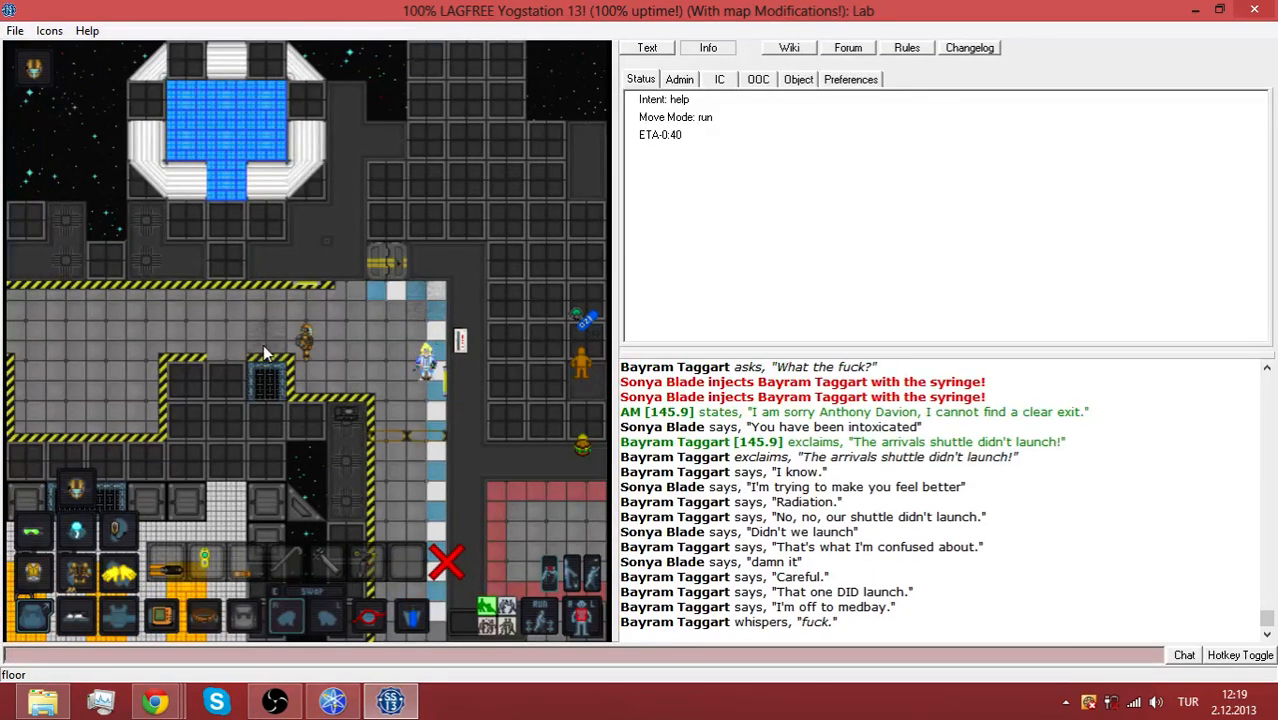
Walk down the hallway past the lounge, heading south through the station
{"action": "key", "text": "Down"}
{"action": "key", "text": "Down"}
{"action": "key", "text": "Down"}
{"action": "key", "text": "Down"}
{"action": "key", "text": "Right"}
{"action": "key", "text": "Right"}
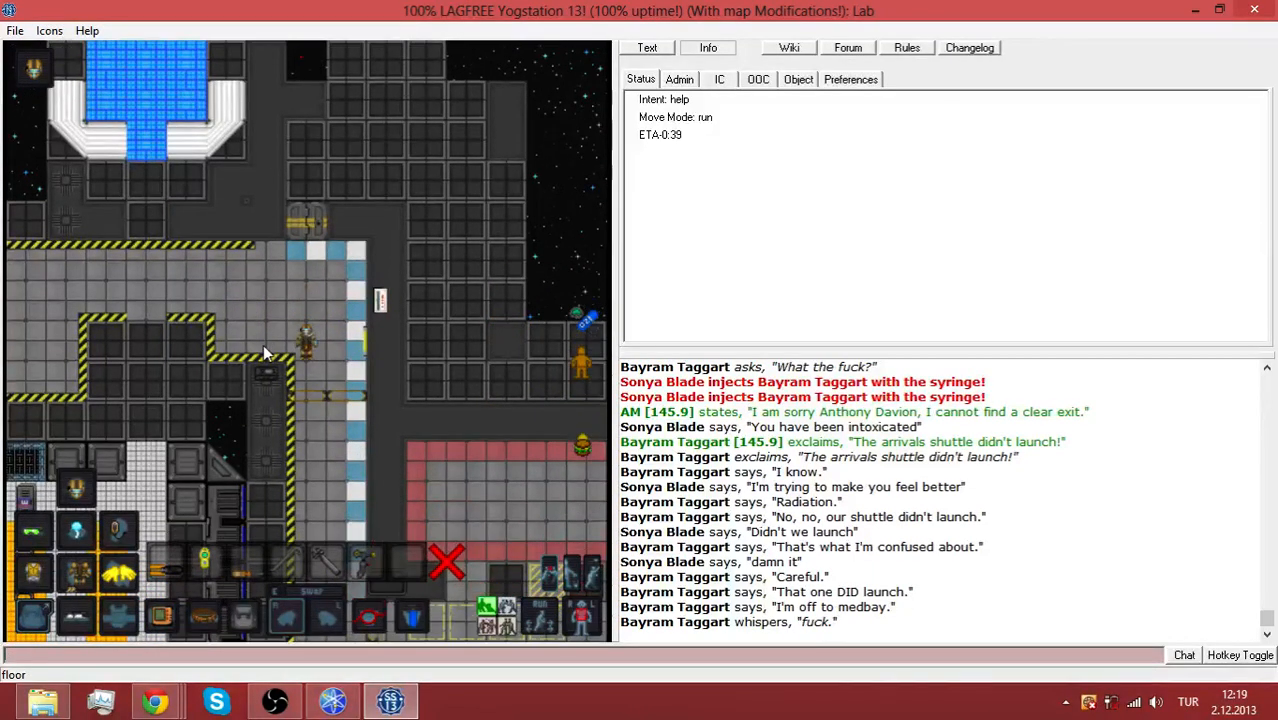
{"action": "key", "text": "Down"}
{"action": "key", "text": "Down"}
{"action": "key", "text": "Down"}
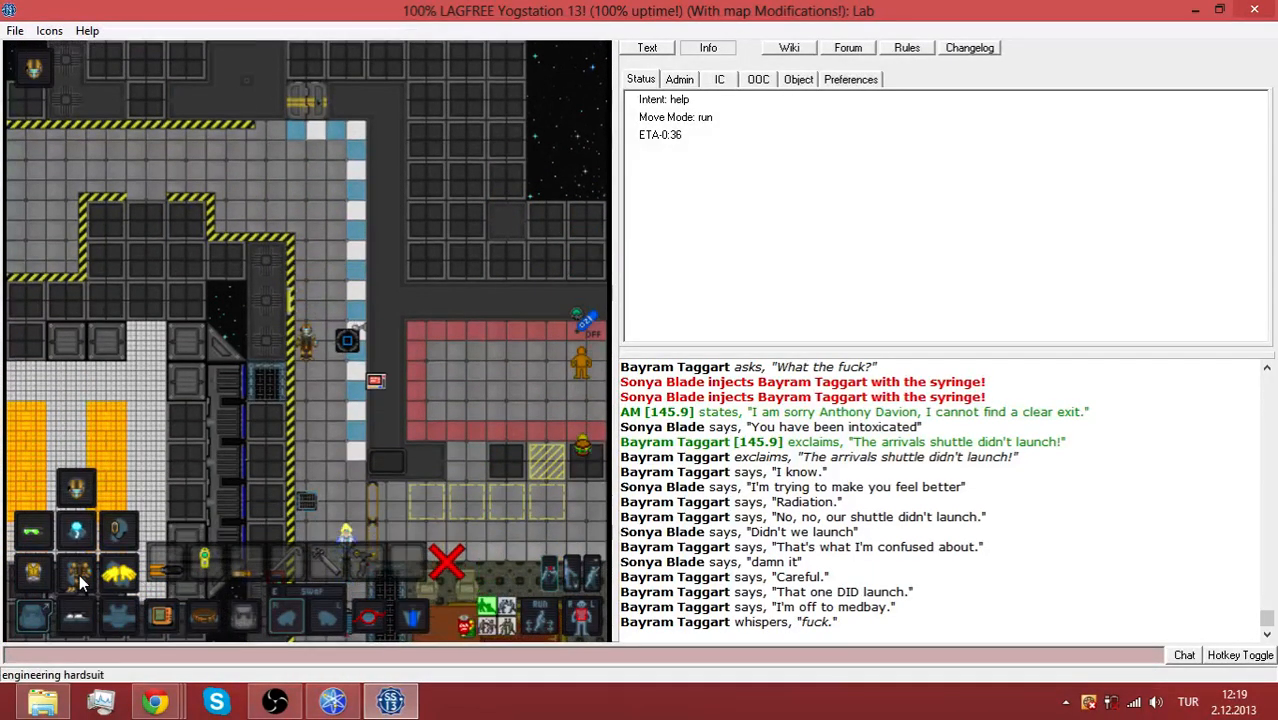
{"action": "key", "text": "Down"}
{"action": "key", "text": "Down"}
{"action": "key", "text": "Down"}
{"action": "key", "text": "Down"}
{"action": "key", "text": "Down"}
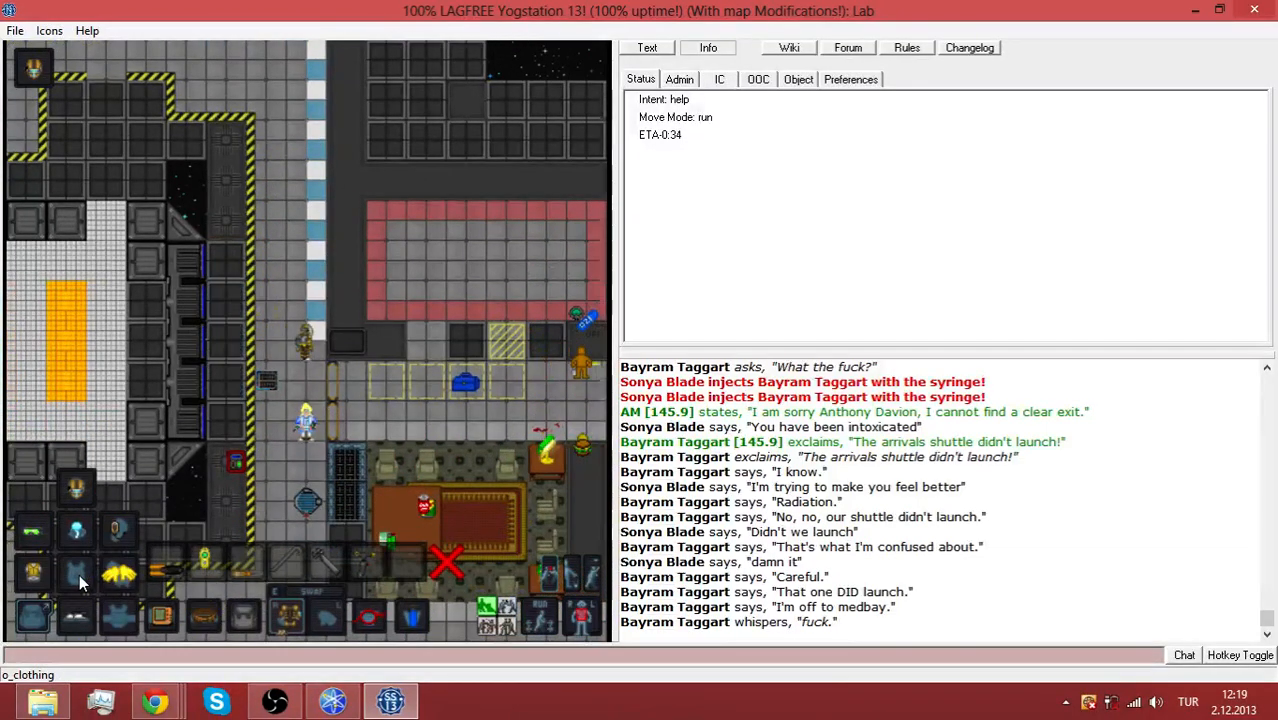
{"action": "key", "text": "Down"}
{"action": "key", "text": "Right"}
{"action": "key", "text": "Right"}
Continue right and down into the next corridor
{"action": "key", "text": "Right"}
{"action": "key", "text": "Right"}
{"action": "key", "text": "Right"}
{"action": "key", "text": "Down"}
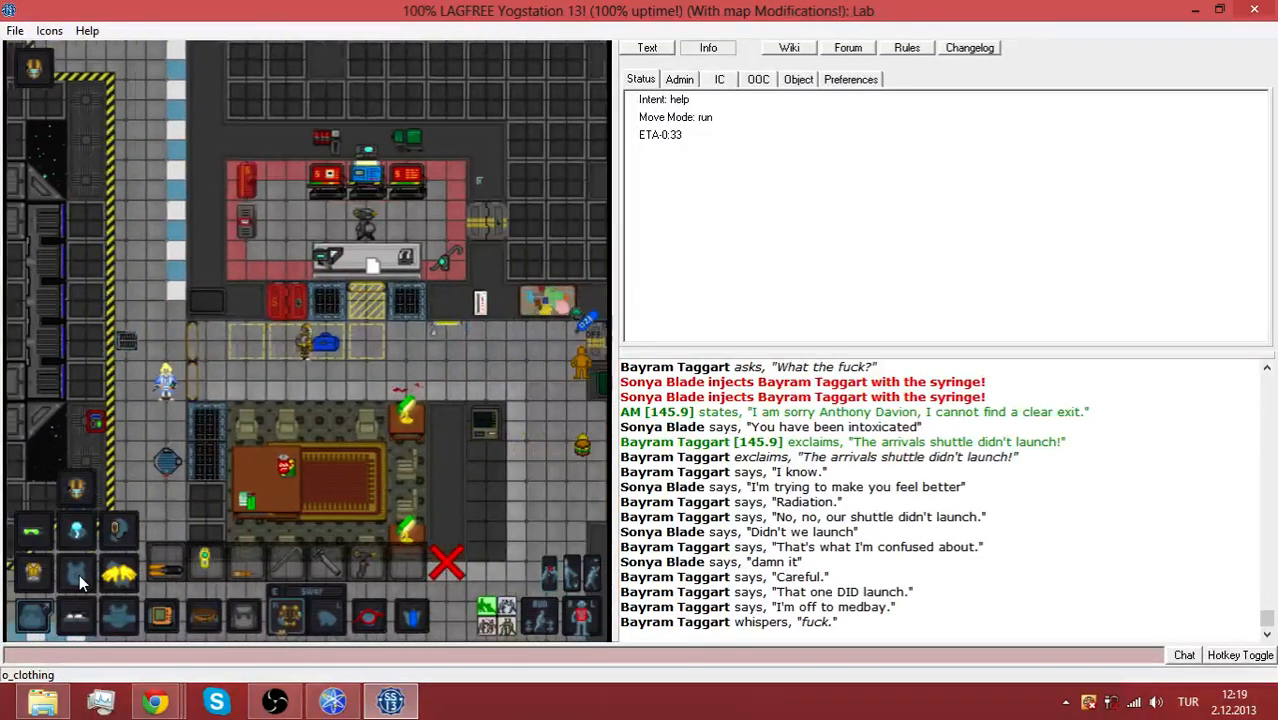
{"action": "key", "text": "Down"}
{"action": "key", "text": "Right"}
{"action": "key", "text": "Right"}
{"action": "key", "text": "Right"}
{"action": "key", "text": "Right"}
{"action": "key", "text": "Right"}
{"action": "key", "text": "Right"}
{"action": "key", "text": "Down"}
{"action": "key", "text": "Down"}
{"action": "key", "text": "Down"}
{"action": "key", "text": "Down"}
{"action": "key", "text": "Right"}
{"action": "key", "text": "Down"}
{"action": "key", "text": "Right"}
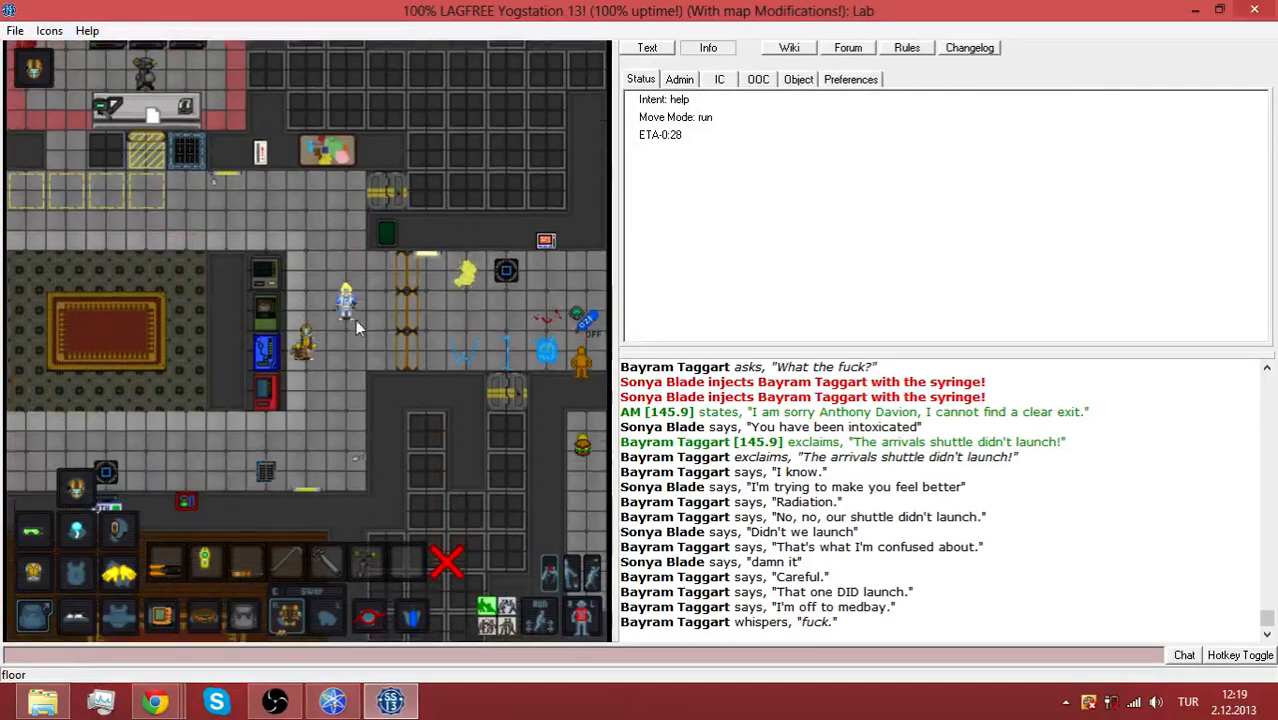
{"action": "key", "text": "Down"}
{"action": "key", "text": "Right"}
{"action": "key", "text": "Right"}
{"action": "key", "text": "Right"}
{"action": "key", "text": "Right"}
{"action": "key", "text": "Right"}
Examine the crayon graffiti on the floor, then walk right past tool storage
{"action": "left_click", "coordinate": [560, 347], "text": "shift"}
{"action": "key", "text": "Right"}
{"action": "key", "text": "Right"}
{"action": "key", "text": "Right"}
{"action": "key", "text": "Right"}
{"action": "key", "text": "Right"}
{"action": "key", "text": "Right"}
{"action": "key", "text": "Right"}
{"action": "key", "text": "Right"}
{"action": "key", "text": "Right"}
{"action": "key", "text": "Right"}
{"action": "key", "text": "Right"}
{"action": "key", "text": "Right"}
{"action": "key", "text": "Right"}
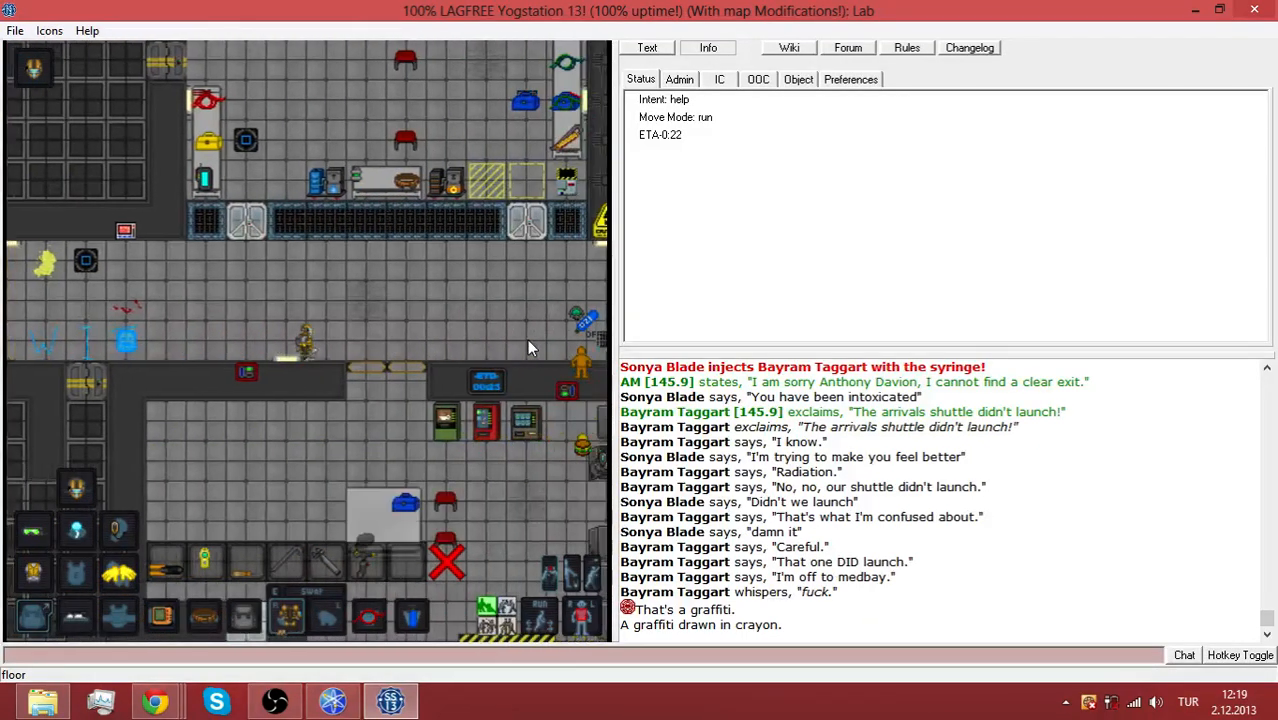
{"action": "key", "text": "Right"}
{"action": "key", "text": "Right"}
{"action": "key", "text": "Right"}
{"action": "key", "text": "Right"}
{"action": "key", "text": "Right"}
{"action": "key", "text": "Right"}
{"action": "key", "text": "Right"}
{"action": "key", "text": "Right"}
{"action": "key", "text": "Right"}
{"action": "key", "text": "Right"}
{"action": "key", "text": "Right"}
{"action": "key", "text": "Right"}
{"action": "key", "text": "Right"}
{"action": "key", "text": "Right"}
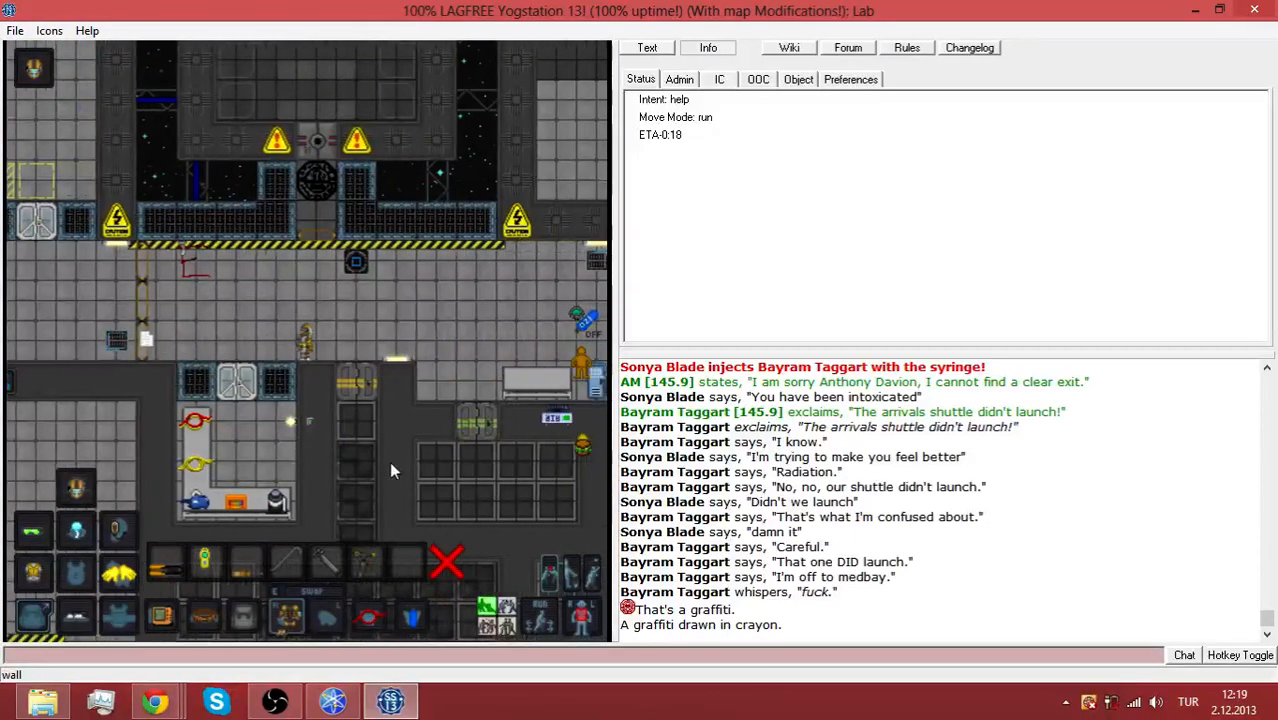
{"action": "key", "text": "Right"}
{"action": "key", "text": "Right"}
{"action": "key", "text": "Right"}
{"action": "key", "text": "Right"}
{"action": "key", "text": "Right"}
{"action": "key", "text": "Right"}
{"action": "key", "text": "Right"}
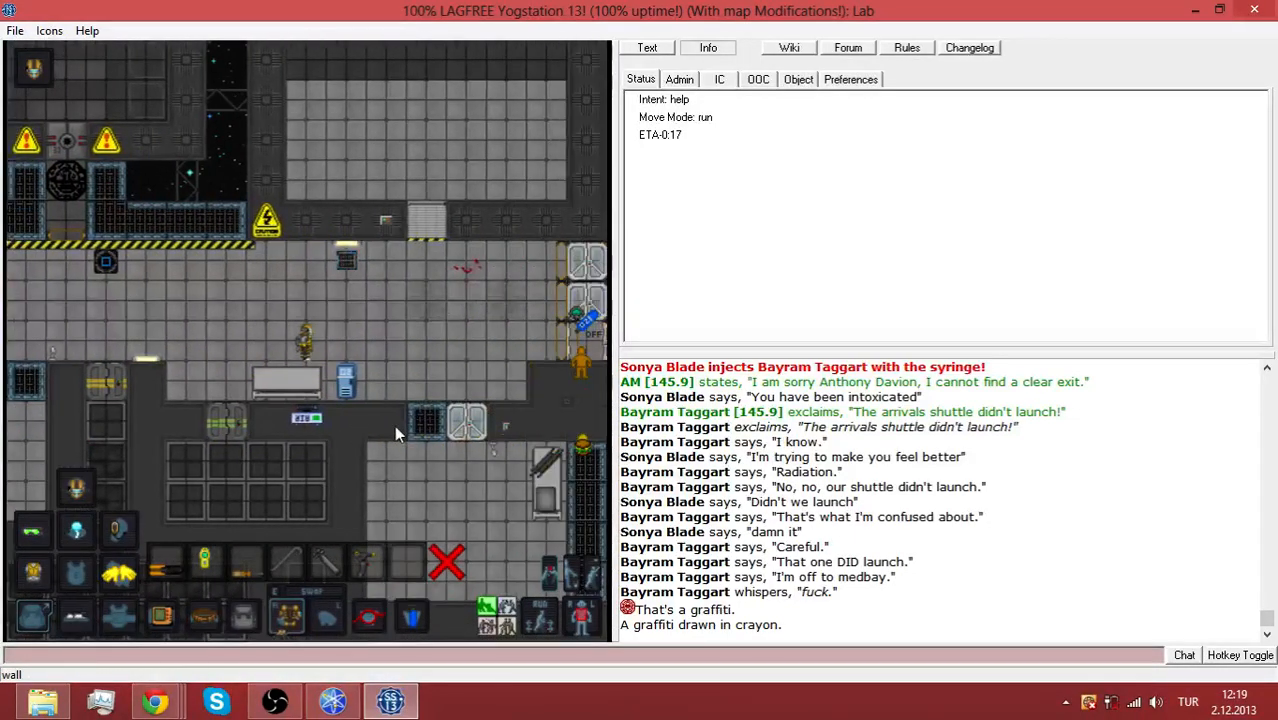
{"action": "key", "text": "Right"}
{"action": "key", "text": "Right"}
{"action": "key", "text": "Right"}
{"action": "key", "text": "Right"}
{"action": "key", "text": "Right"}
{"action": "key", "text": "Right"}
{"action": "key", "text": "Right"}
{"action": "key", "text": "Right"}
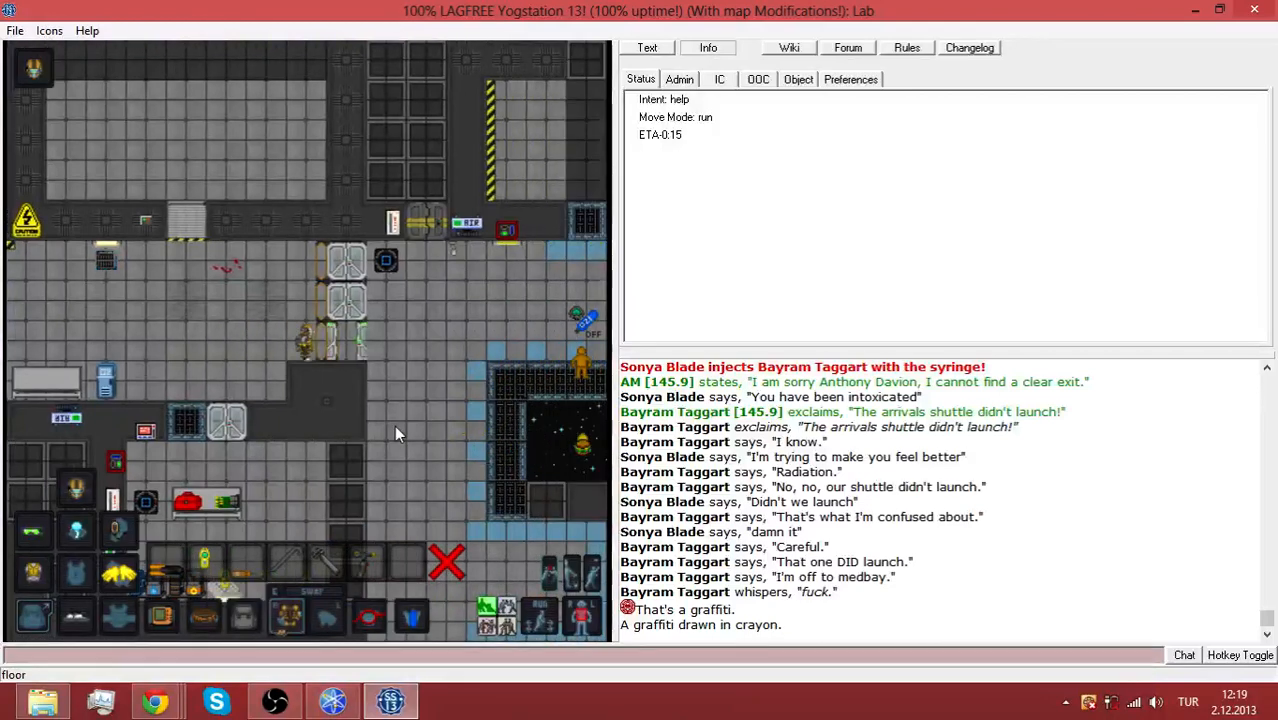
{"action": "key", "text": "Right"}
{"action": "key", "text": "Right"}
{"action": "key", "text": "Right"}
{"action": "type", "text": "y "}
{"action": "type", "text": " am"}
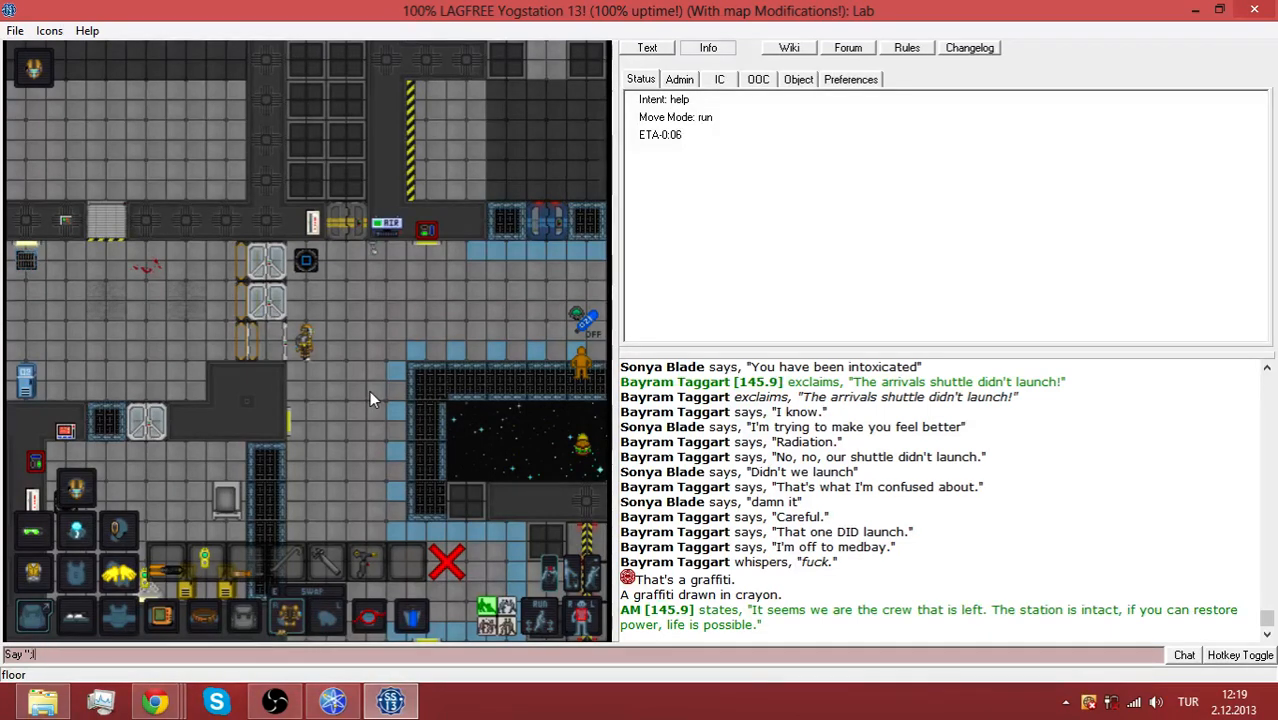
{"action": "type", "text": "ow."}
Say 'I know.' and 'I can go do solars.', then step north and east
{"action": "key", "text": "Return"}
{"action": "type", "text": "say"}
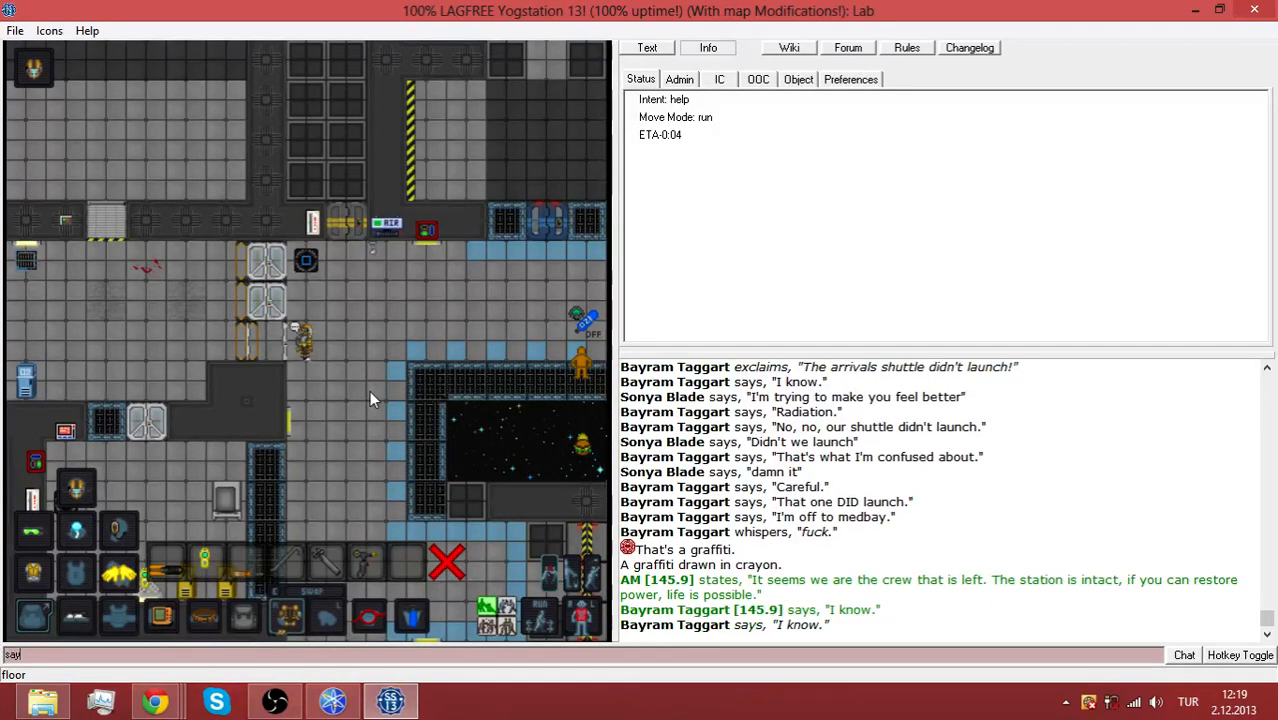
{"action": "type", "text": "Say \"I can go"}
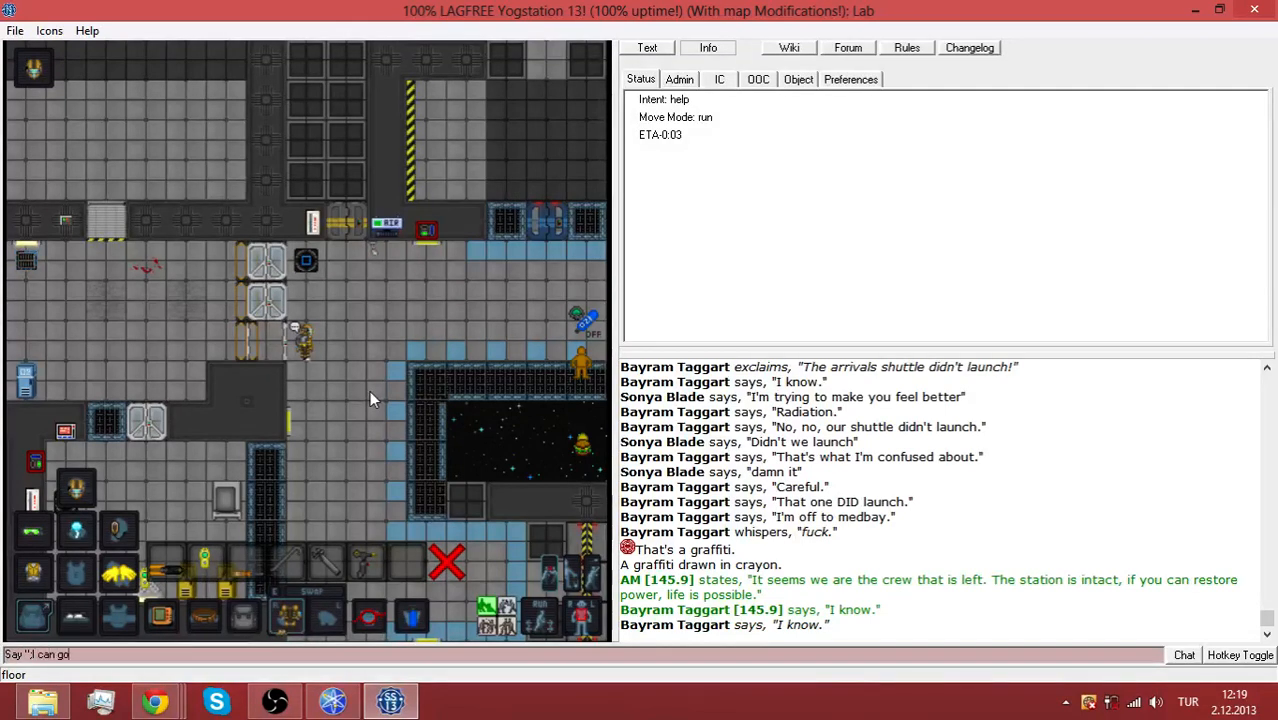
{"action": "type", "text": "lars."}
{"action": "key", "text": "Return"}
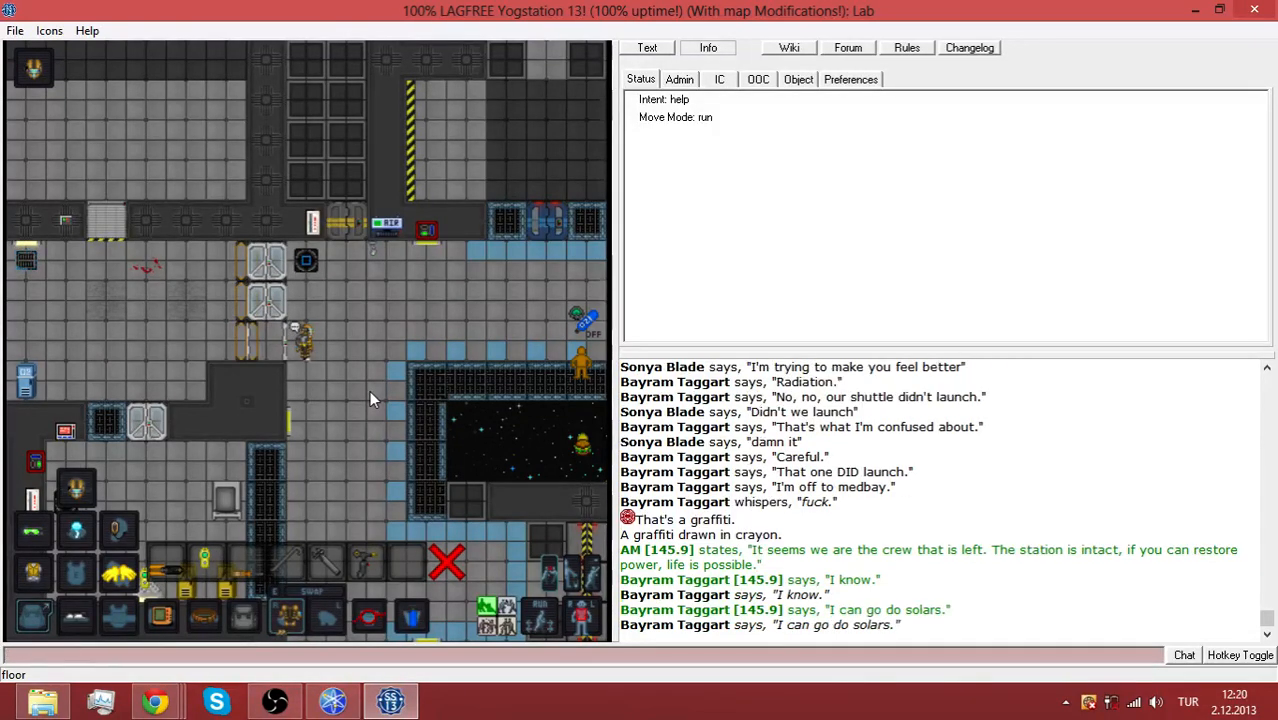
{"action": "key", "text": "Up"}
{"action": "key", "text": "Right"}
{"action": "type", "text": "Say \""}
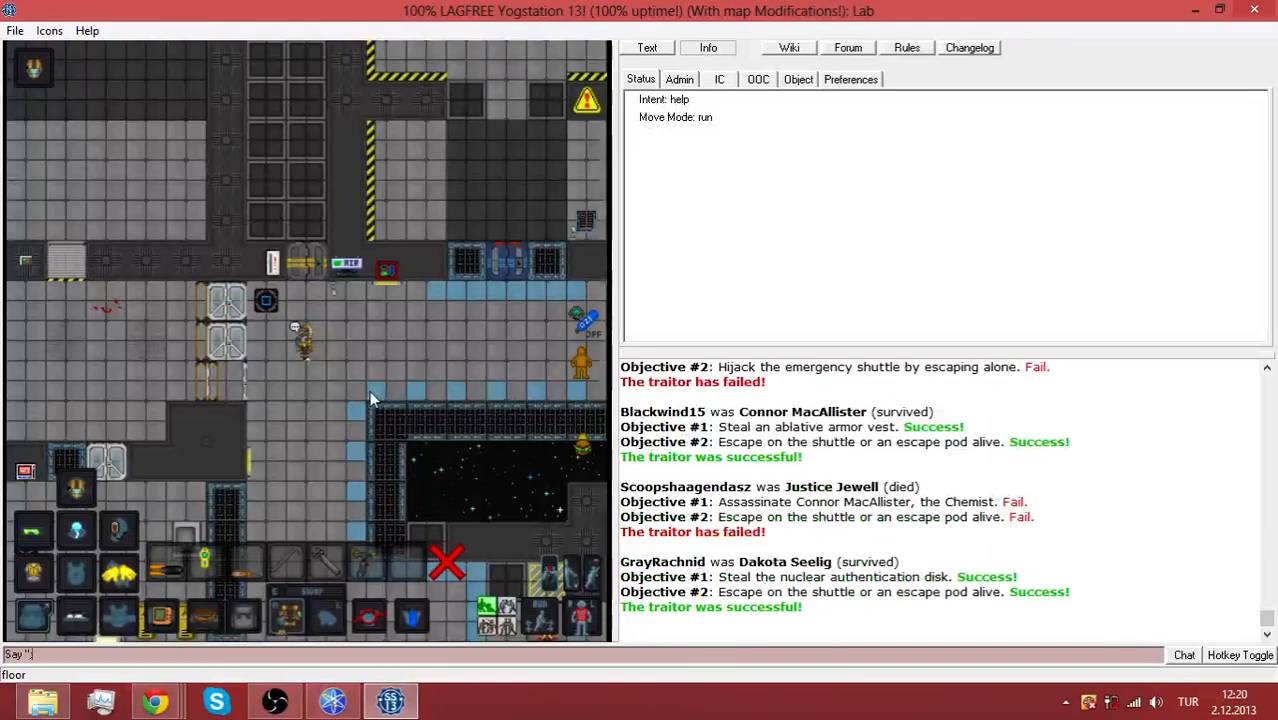
Say 'Whatever.' (after a botched 'hatever.') and ask in OOC what the heck this round was
{"action": "key", "text": "BackSpace"}
{"action": "type", "text": "\"hatever."}
{"action": "key", "text": "Return"}
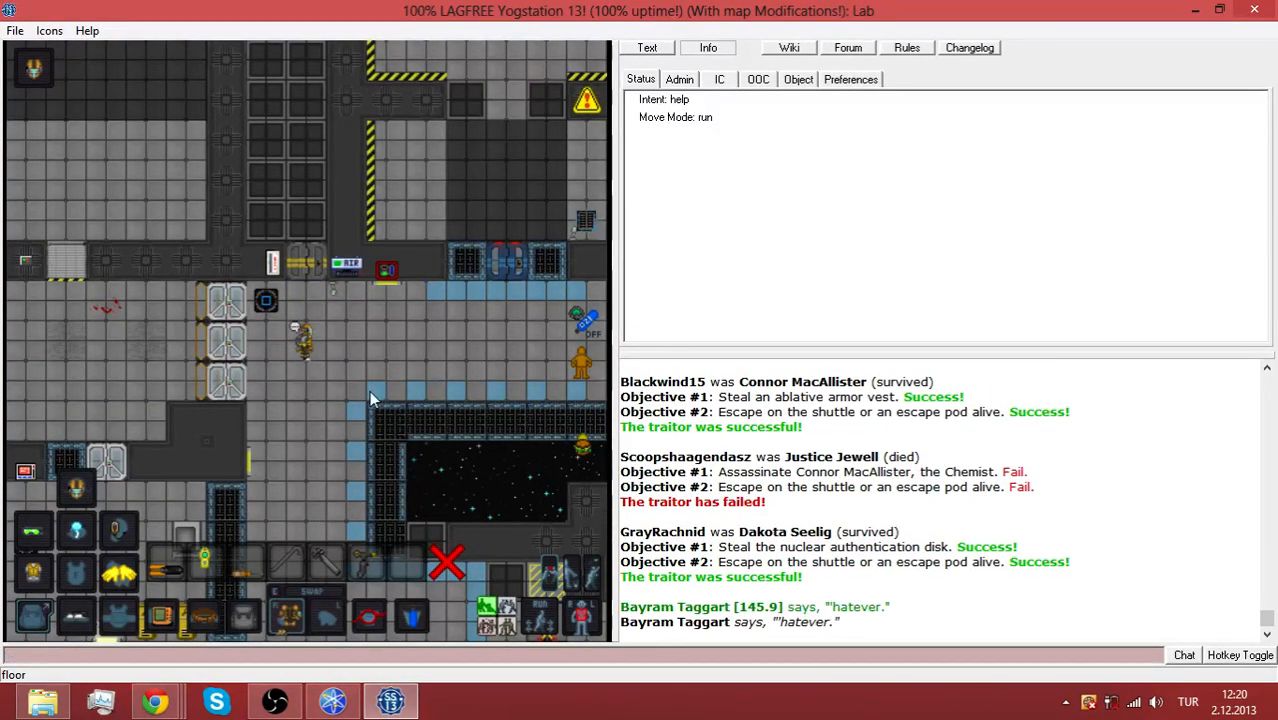
{"action": "type", "text": "Say \"'What"}
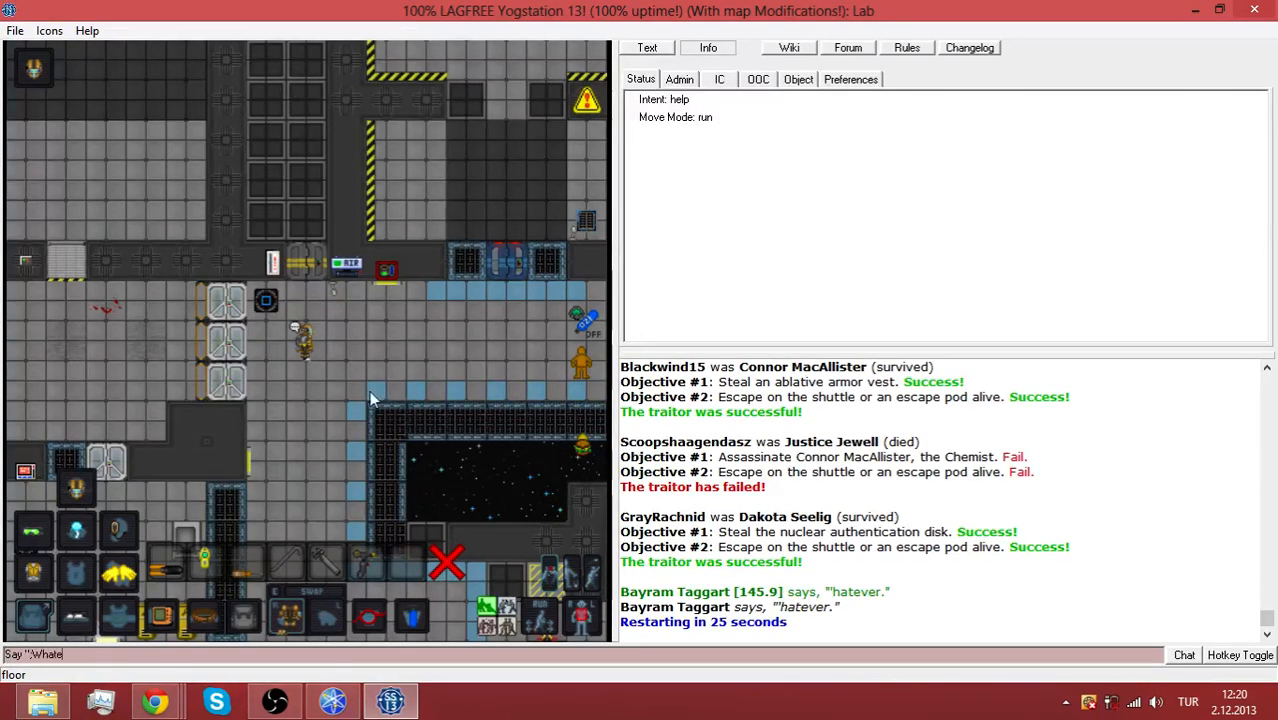
{"action": "type", "text": "er.*\""}
{"action": "key", "text": "Return"}
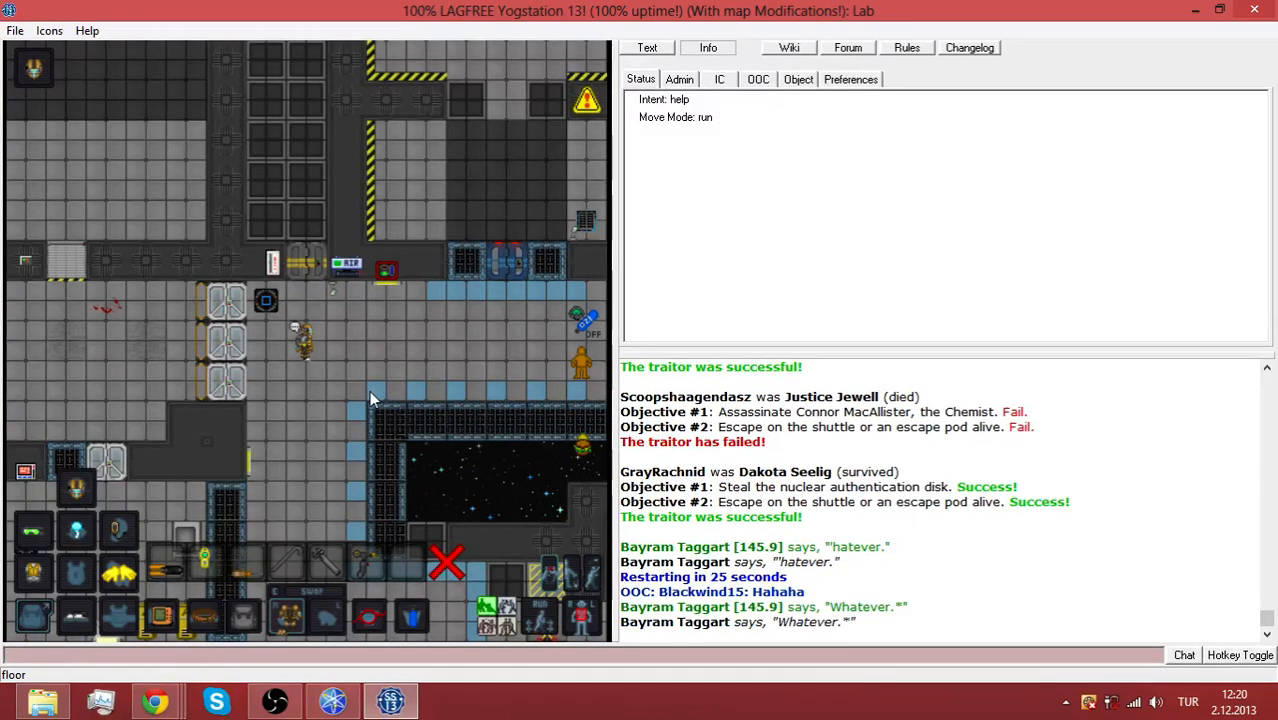
{"action": "type", "text": "OOC \"What t"}
{"action": "type", "text": "he heck was this round?"}
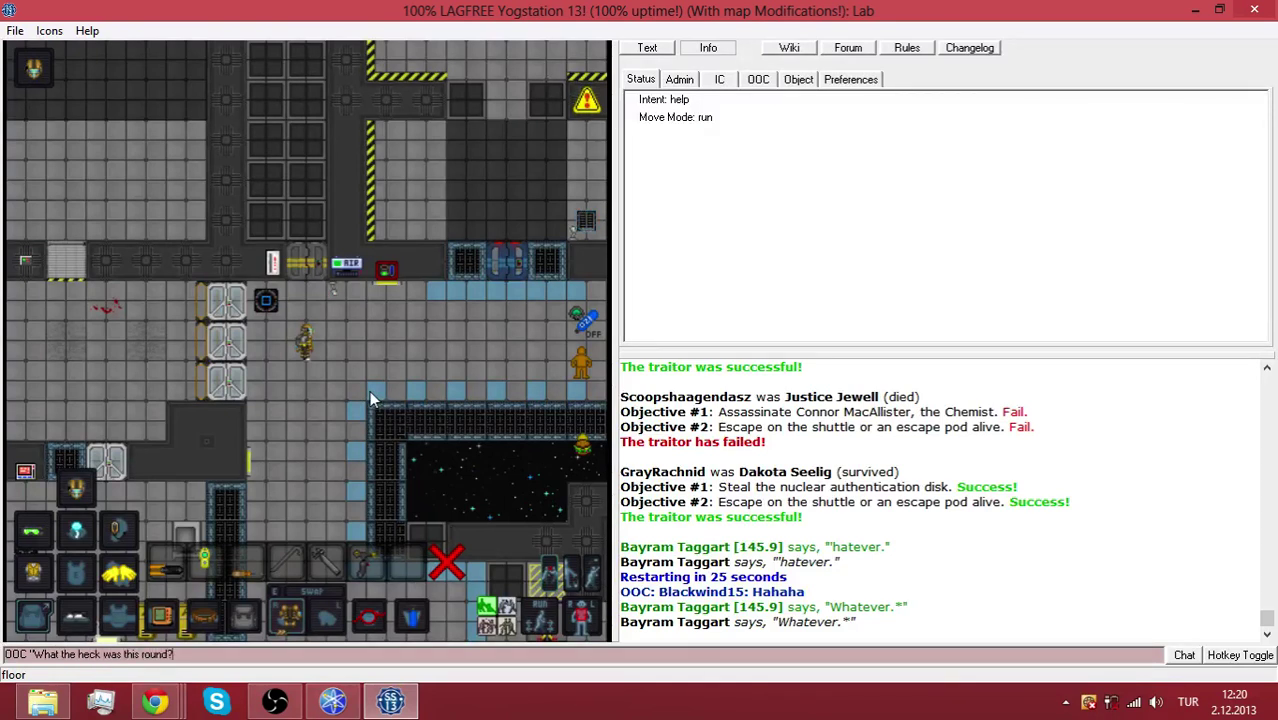
{"action": "key", "text": "Return"}
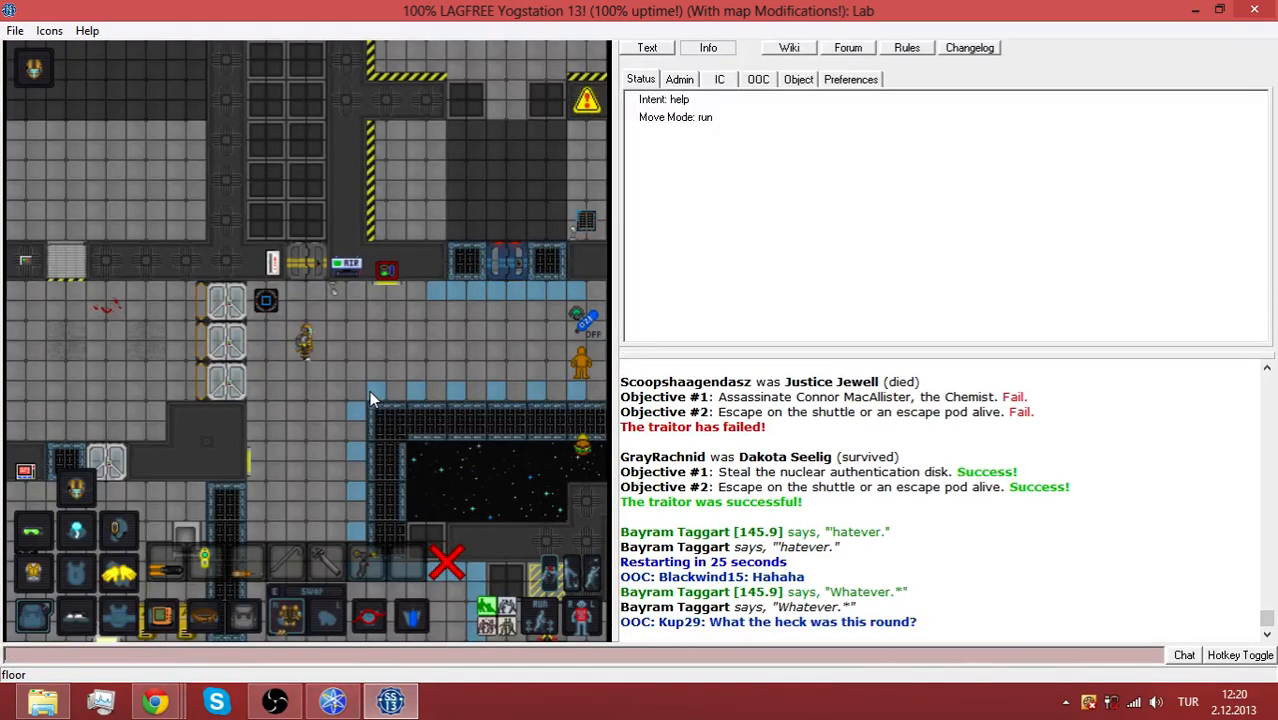